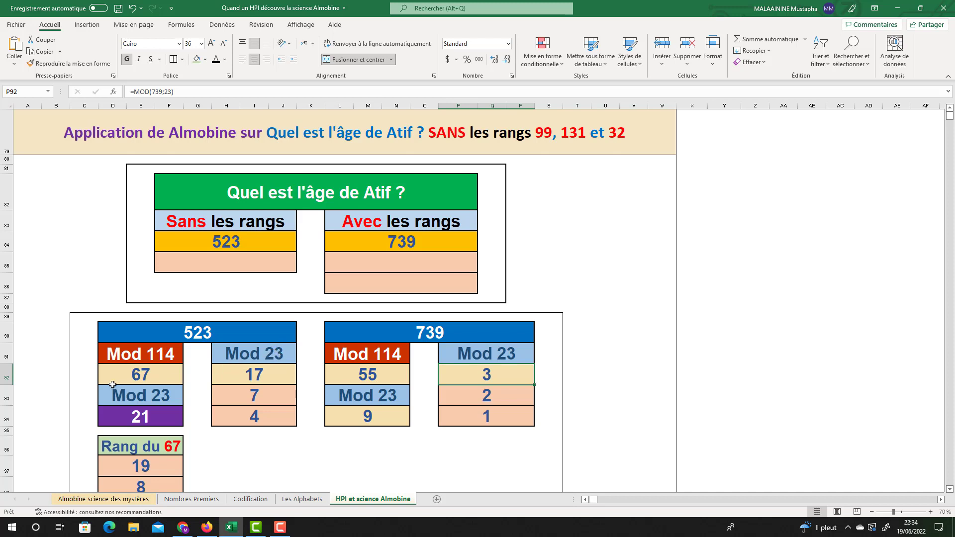
Inspect the Mod 114 and Mod 23 cells of the 523 table in rows 92 to 94.
click(6, 377)
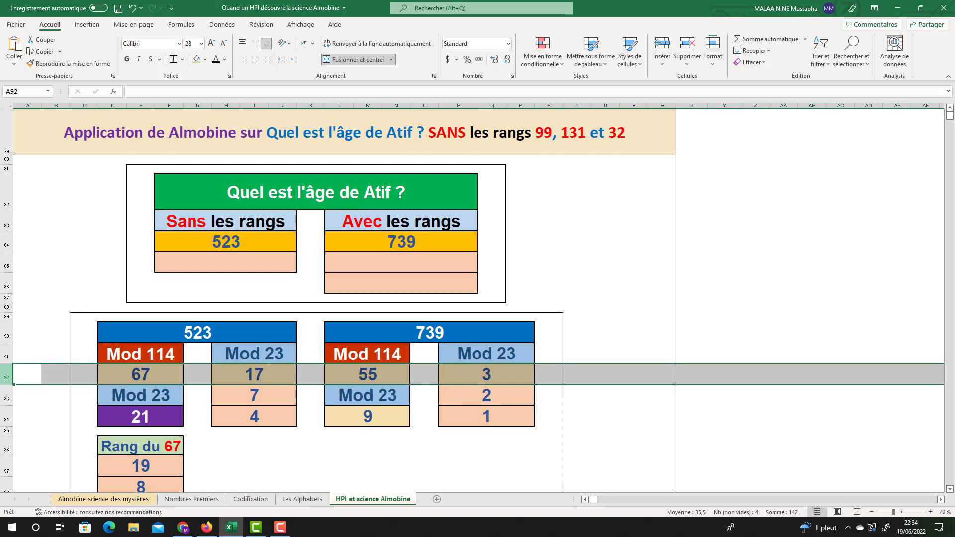
scroll(84, 343, down, 1)
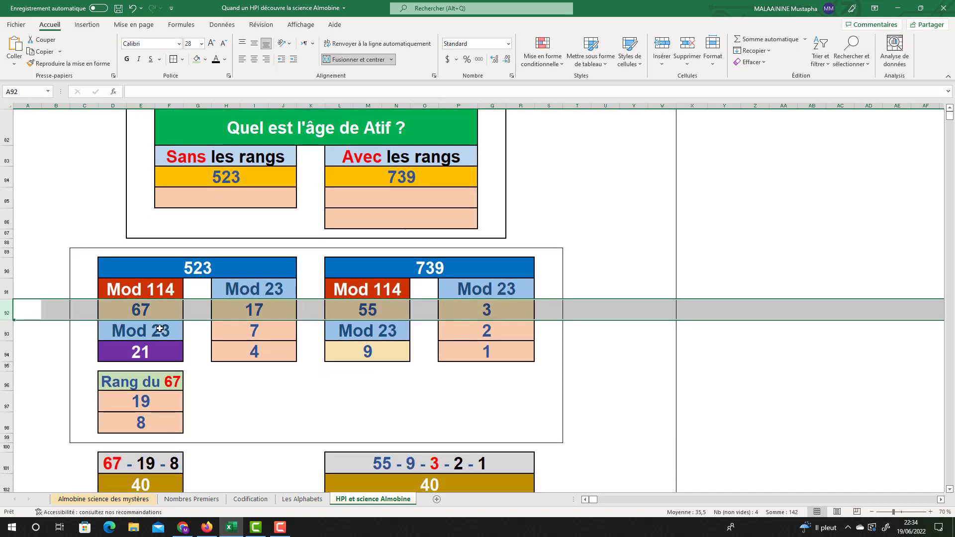
click(153, 312)
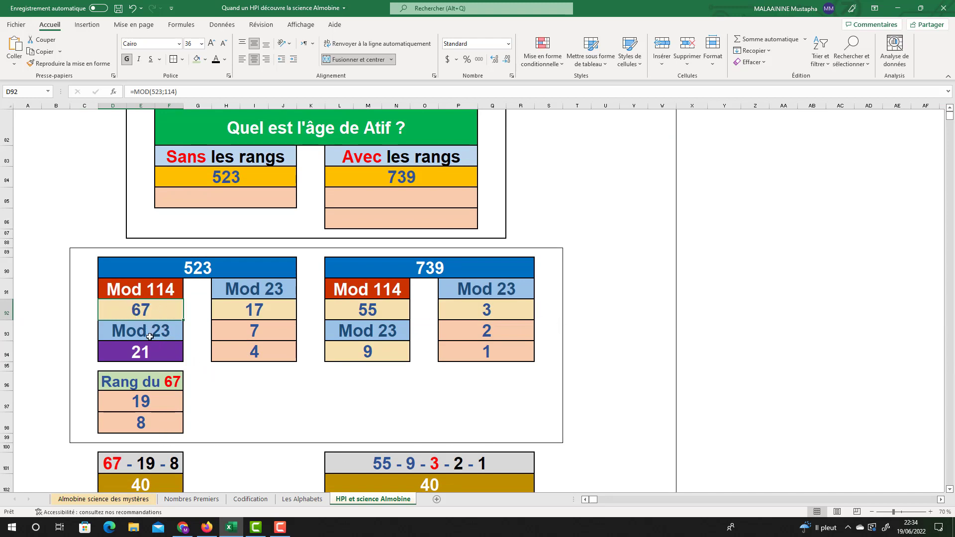
click(143, 351)
click(148, 334)
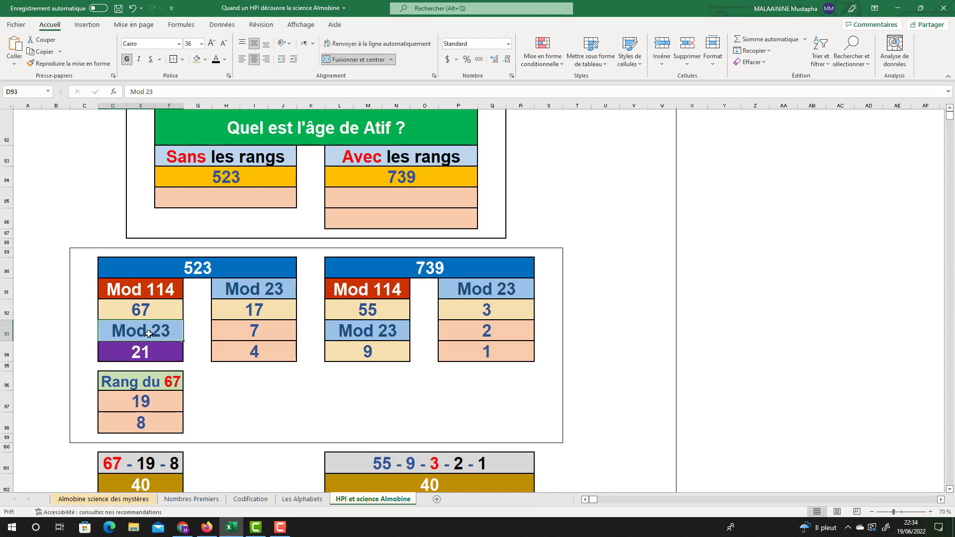
click(145, 350)
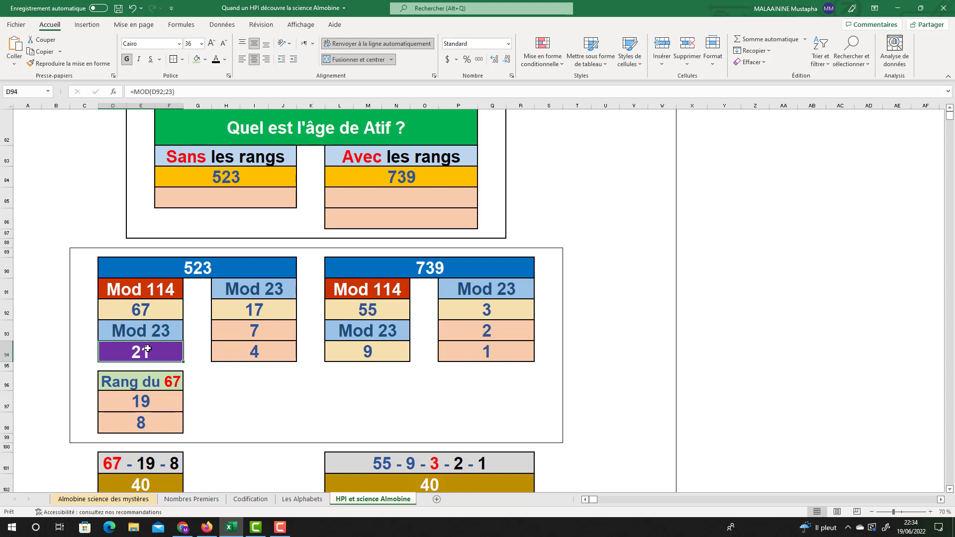
click(250, 310)
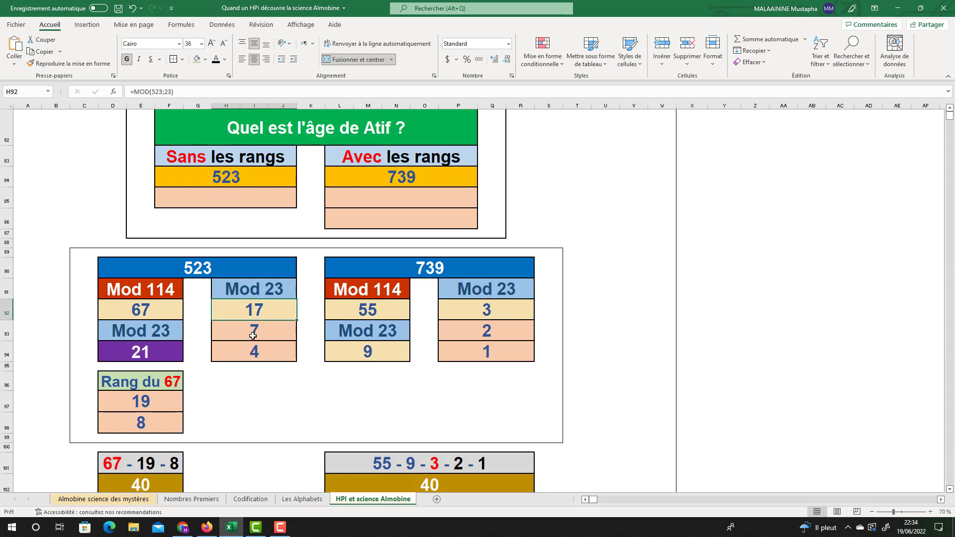
click(256, 330)
click(256, 348)
Inspect the Mod 114 and Mod 23 cells of the 739 table, down to row 94.
click(353, 310)
click(388, 327)
click(379, 353)
click(495, 315)
click(491, 331)
click(493, 352)
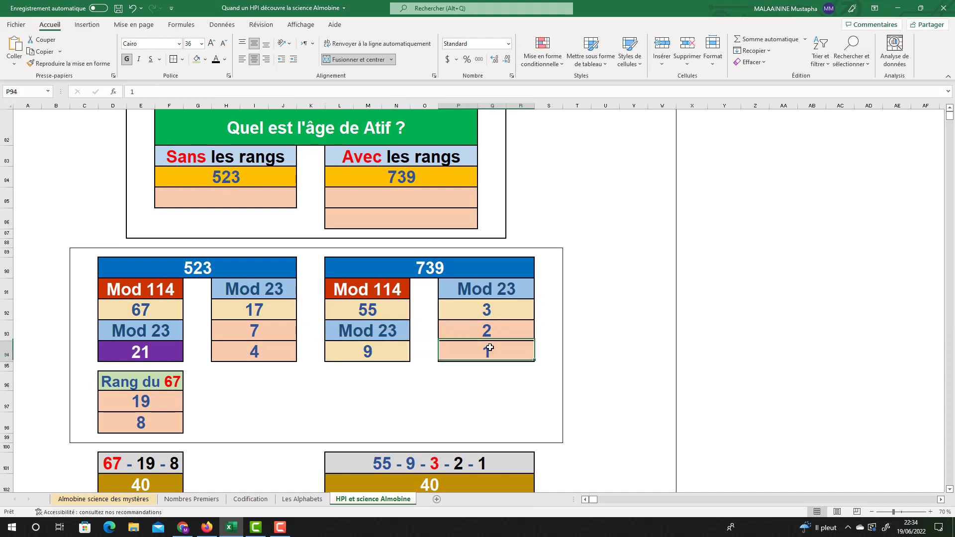
Review the 523 table's Mod 114 column together with the "Rang du 67" block, from D91 to D98.
click(146, 302)
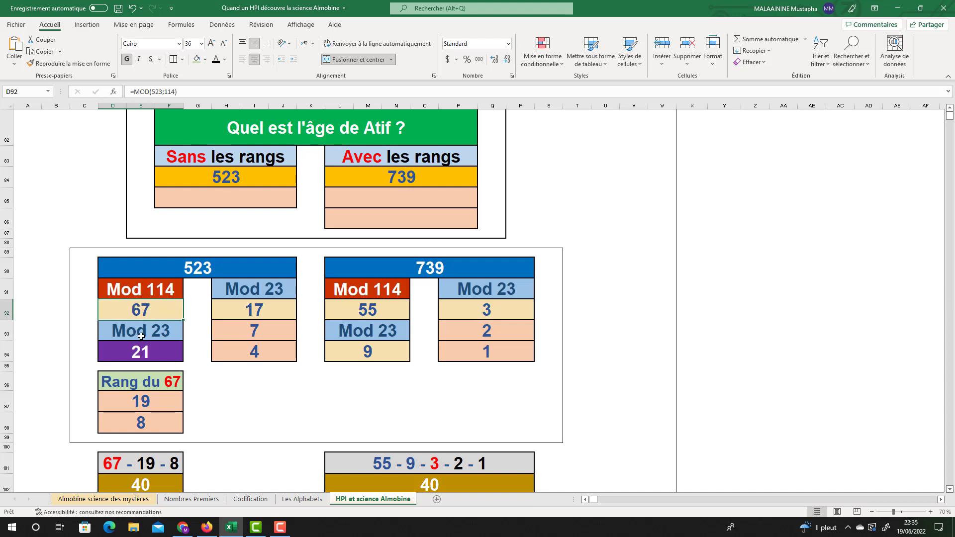
click(148, 401)
click(140, 423)
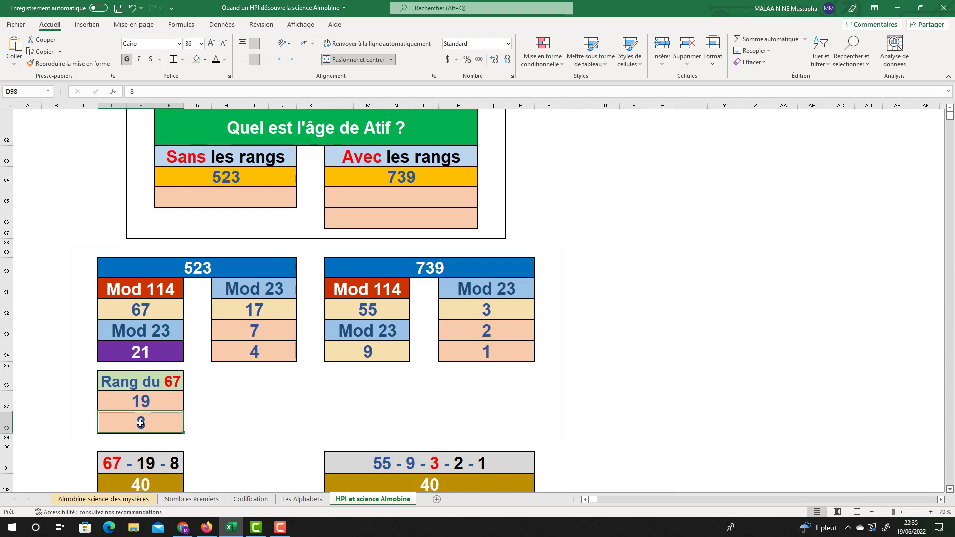
scroll(743, 376, down, 1)
drag(144, 219, 122, 350)
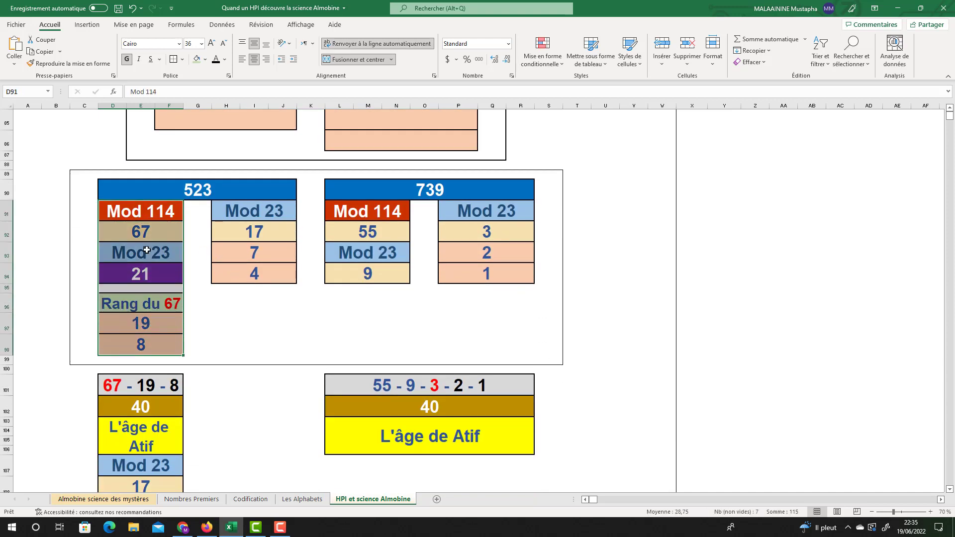
click(144, 233)
click(136, 344)
click(133, 300)
click(148, 274)
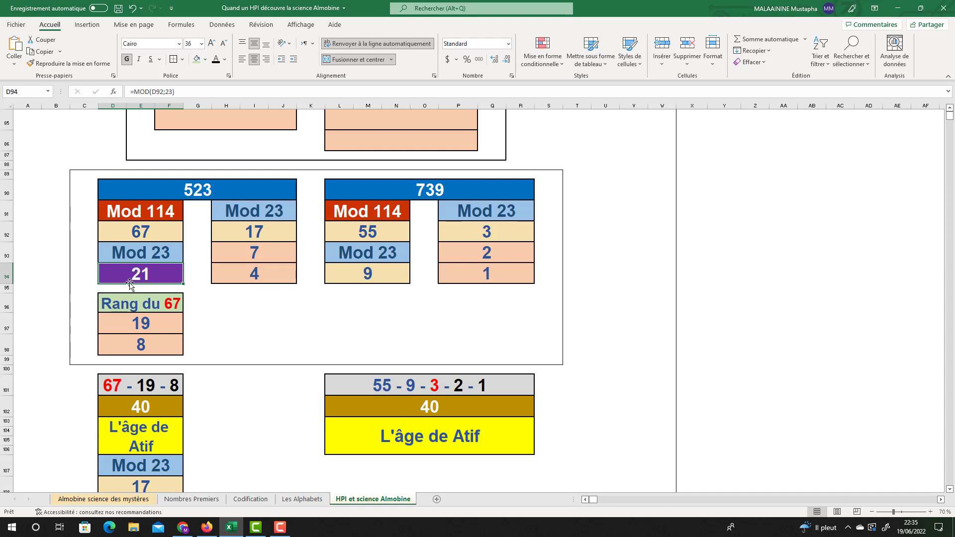
Compare the Mod 114 result in D92 with the two rank cells D97 and D98.
click(141, 233)
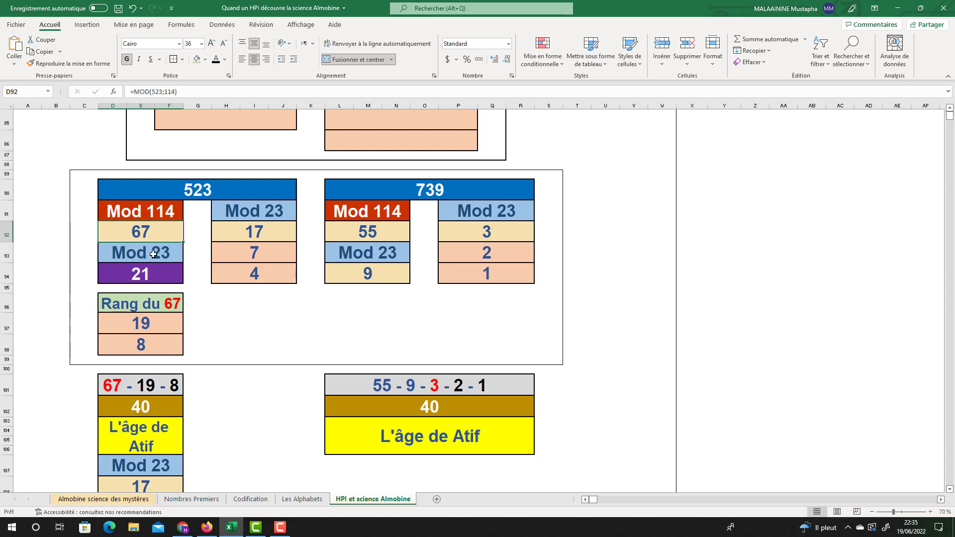
click(146, 323)
click(140, 235)
drag(142, 320, 143, 344)
click(146, 235)
click(141, 324)
click(140, 344)
Examine the result of 67 - 19 - 8 in D102 and the Mod 23 breakdown beneath it, down to D110.
scroll(309, 345, down, 1)
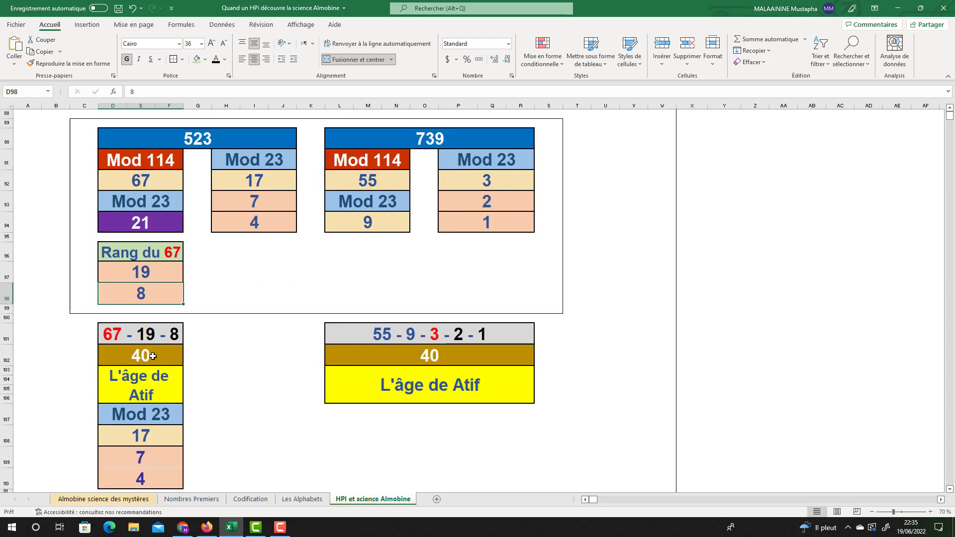
click(144, 383)
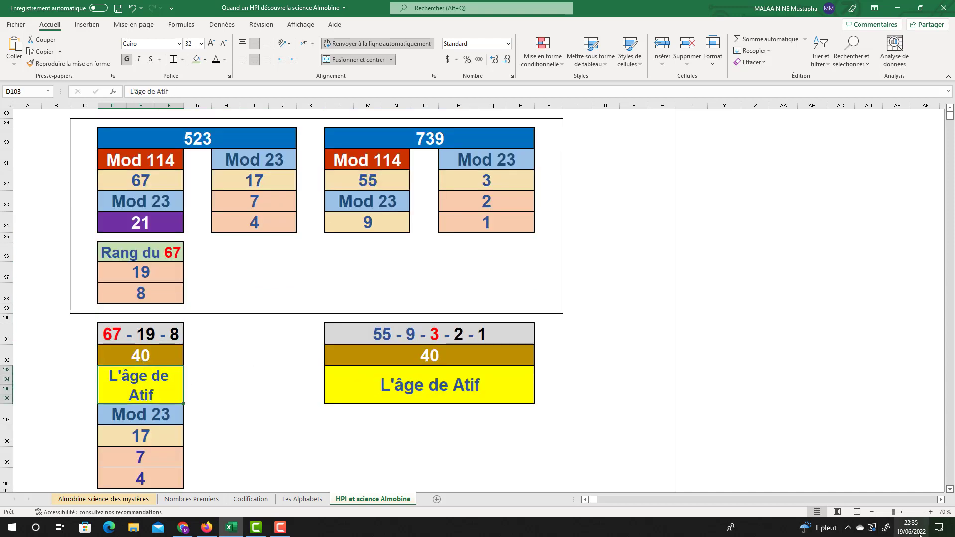
click(151, 357)
click(161, 414)
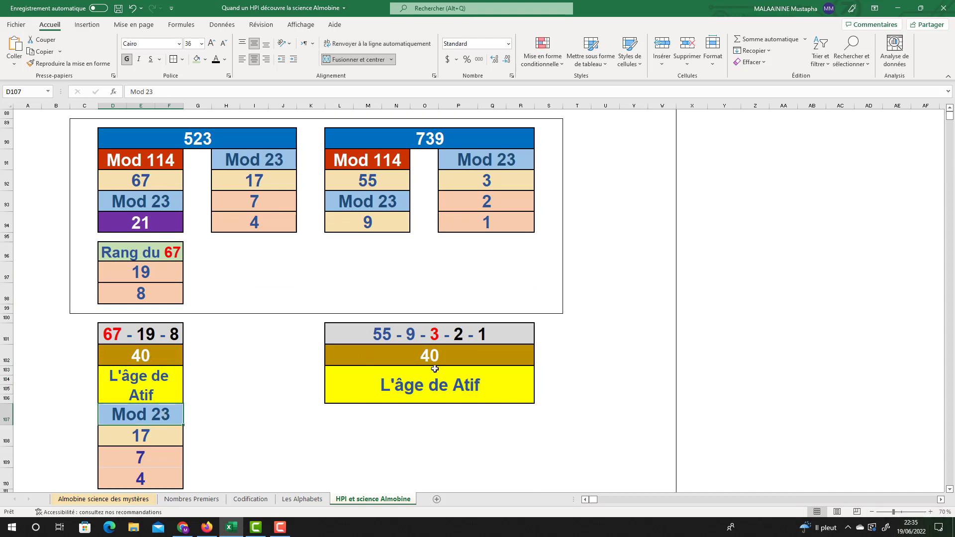
drag(140, 180, 251, 309)
click(151, 358)
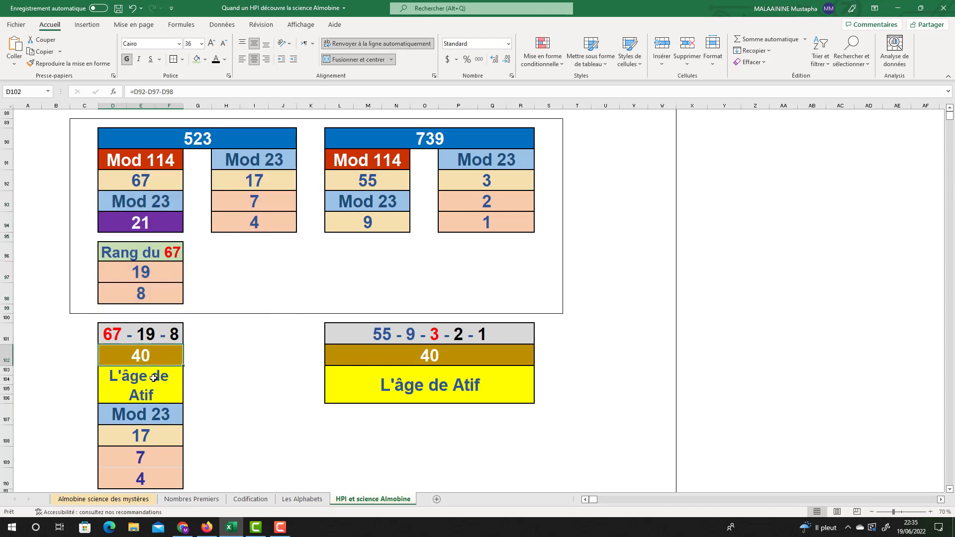
click(156, 411)
click(148, 431)
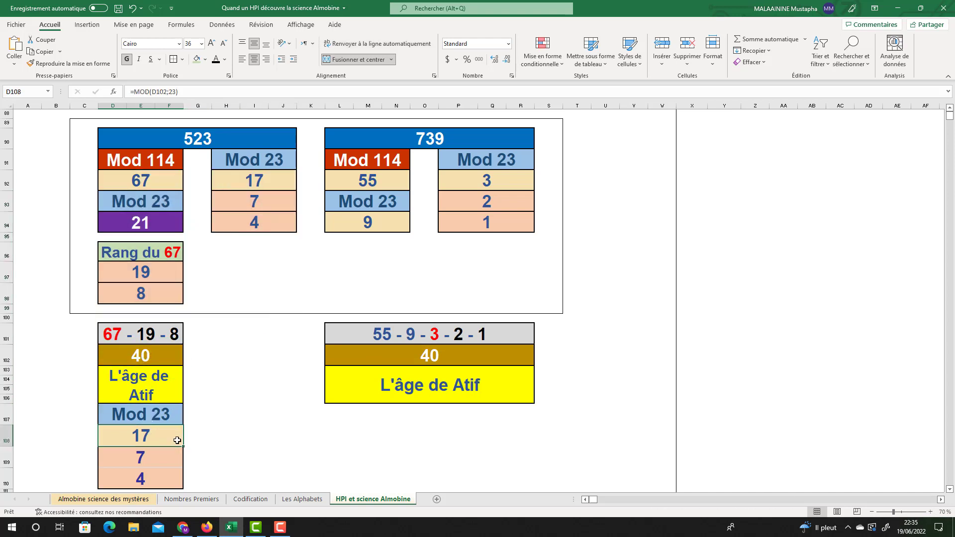
click(146, 457)
key(Down)
Trace the cells referenced by the formula in D113 back to the 523 table, leaving the formula as it is.
scroll(294, 392, down, 1)
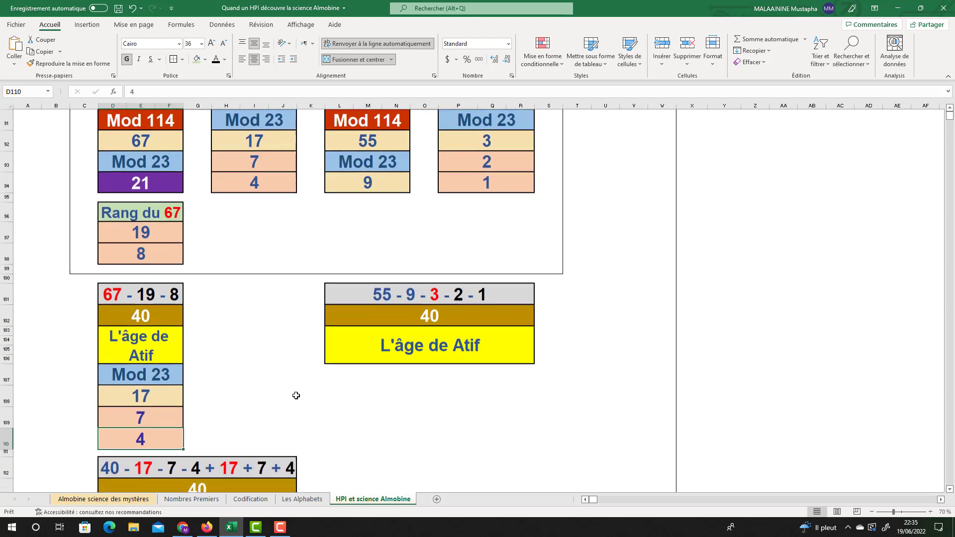
scroll(217, 476, down, 1)
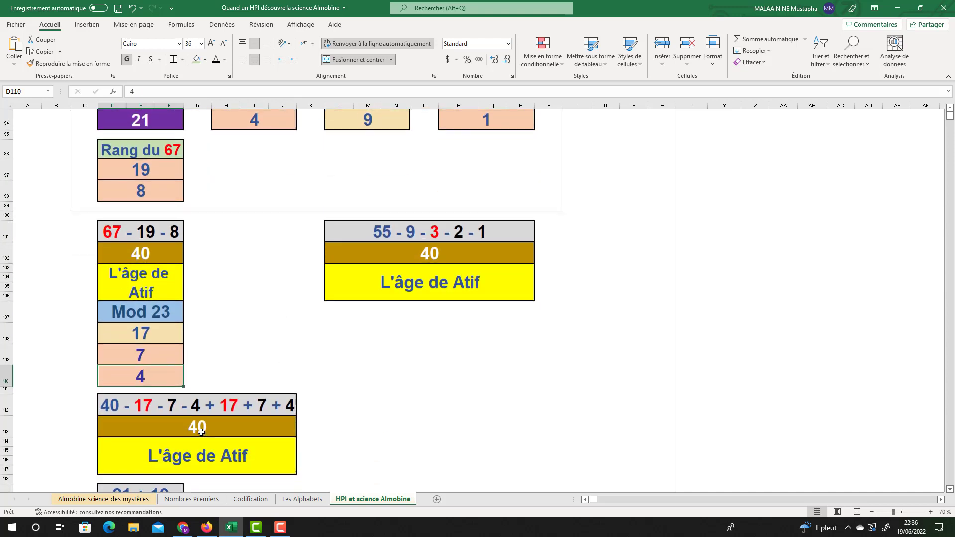
double_click(202, 432)
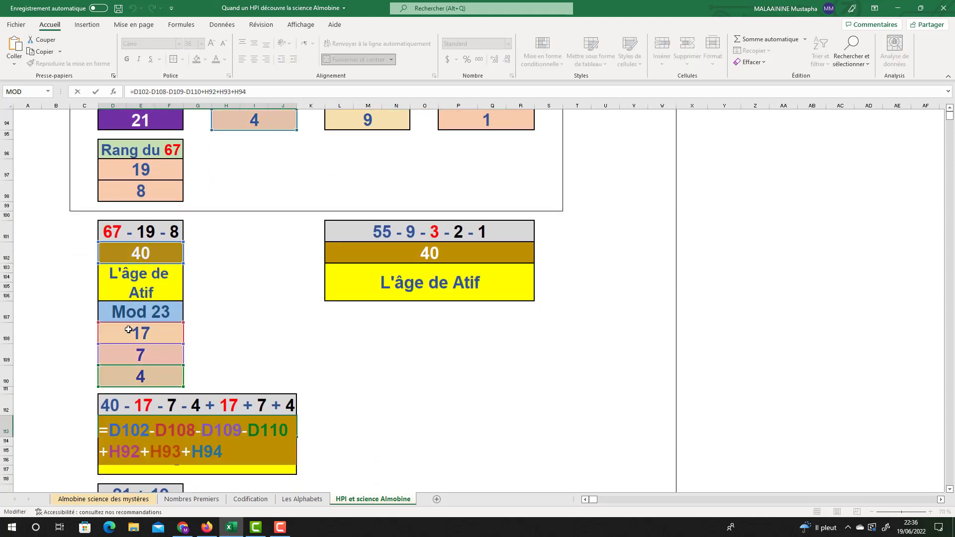
scroll(242, 312, up, 2)
scroll(243, 312, up, 1)
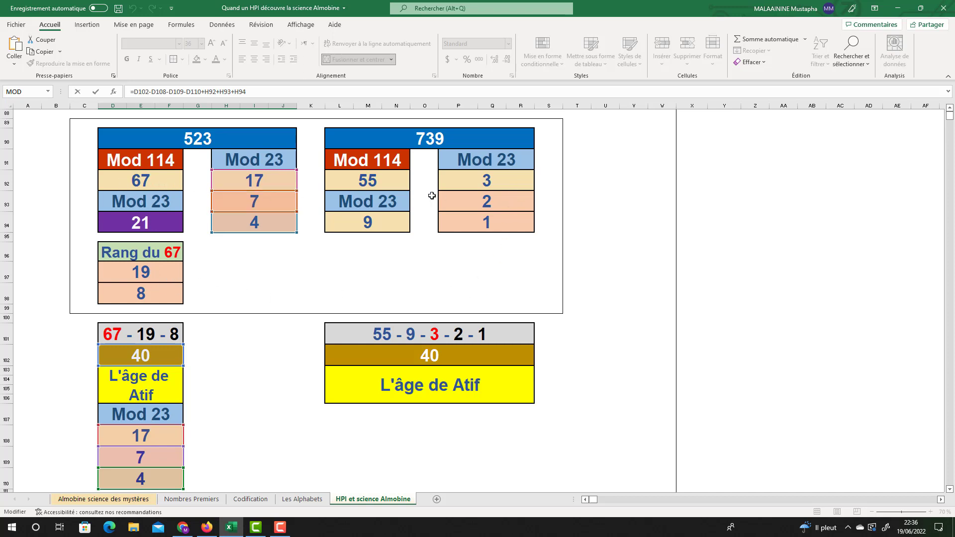
scroll(274, 273, down, 2)
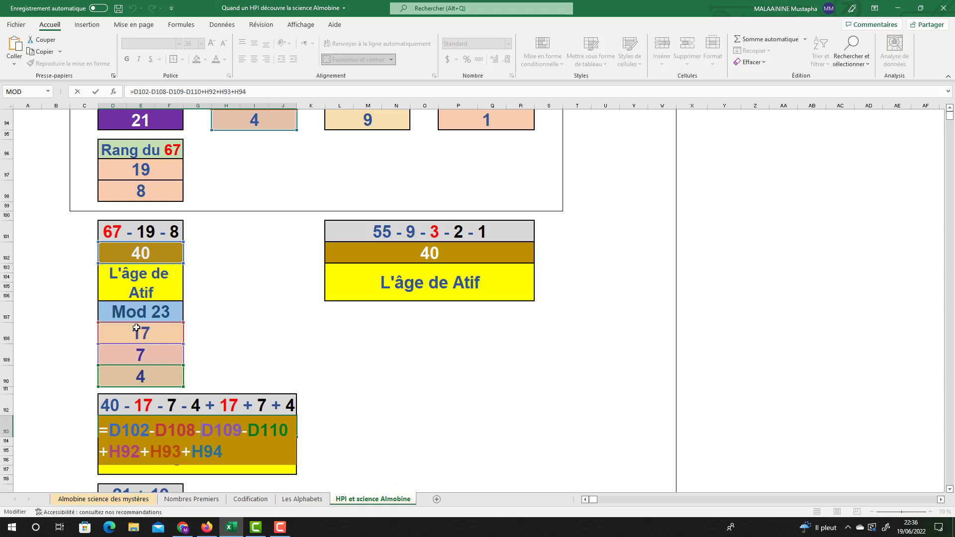
scroll(273, 171, up, 1)
scroll(273, 171, down, 2)
scroll(256, 247, up, 4)
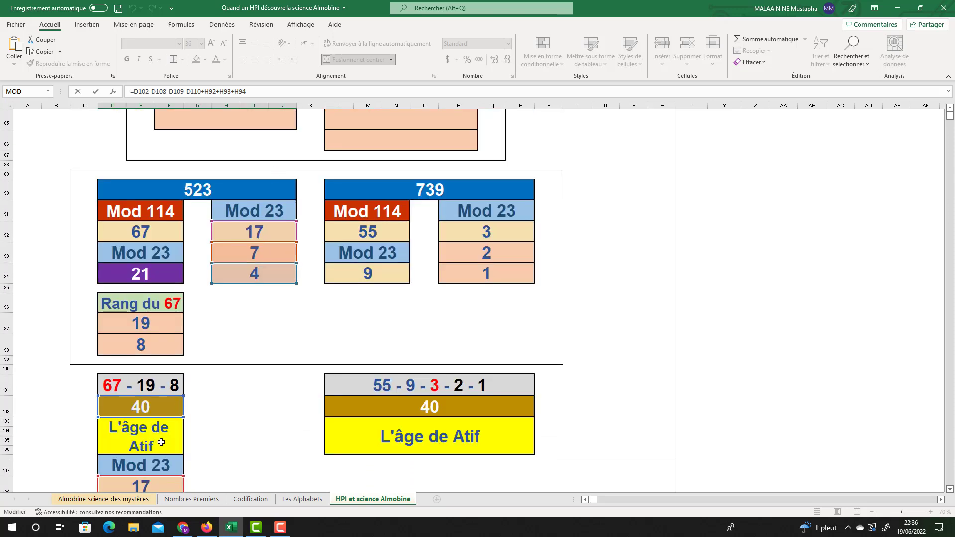
scroll(161, 445, down, 1)
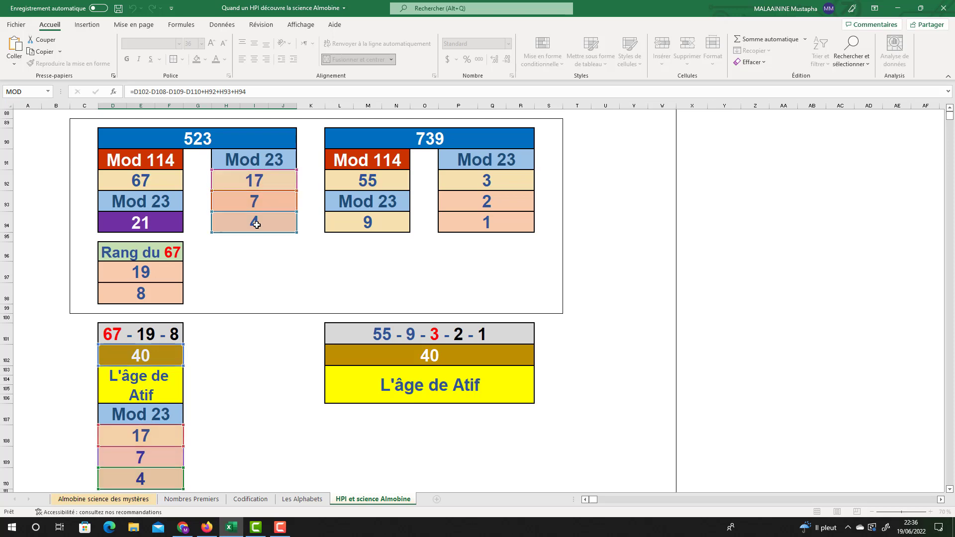
key(Return)
click(227, 462)
Trace the references of the 21 + 19 formula in D120 without changing it.
scroll(150, 442, down, 2)
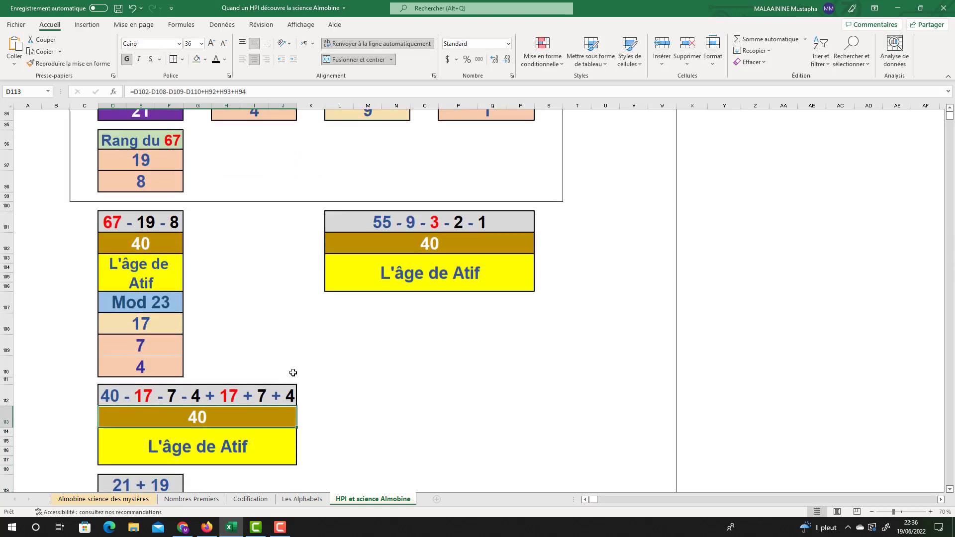
double_click(149, 442)
scroll(299, 326, up, 4)
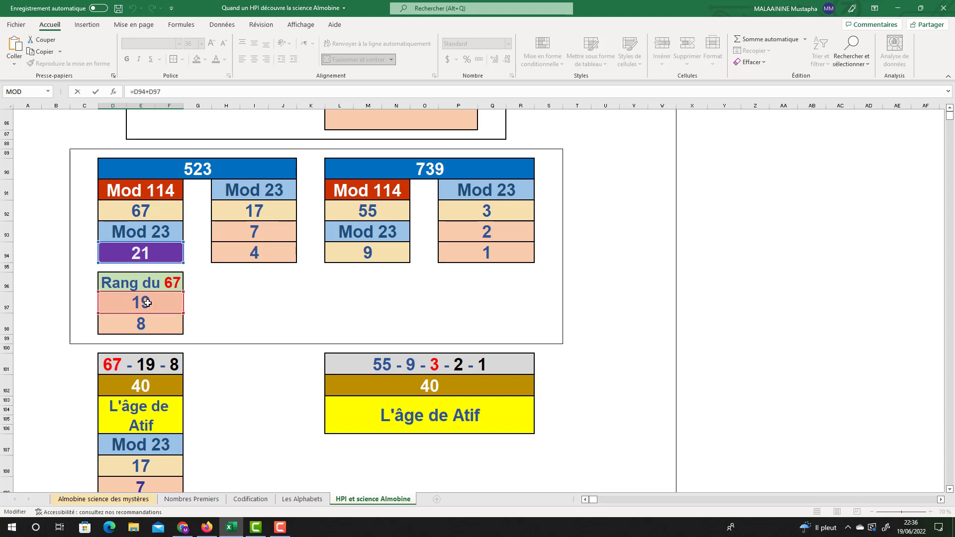
key(Return)
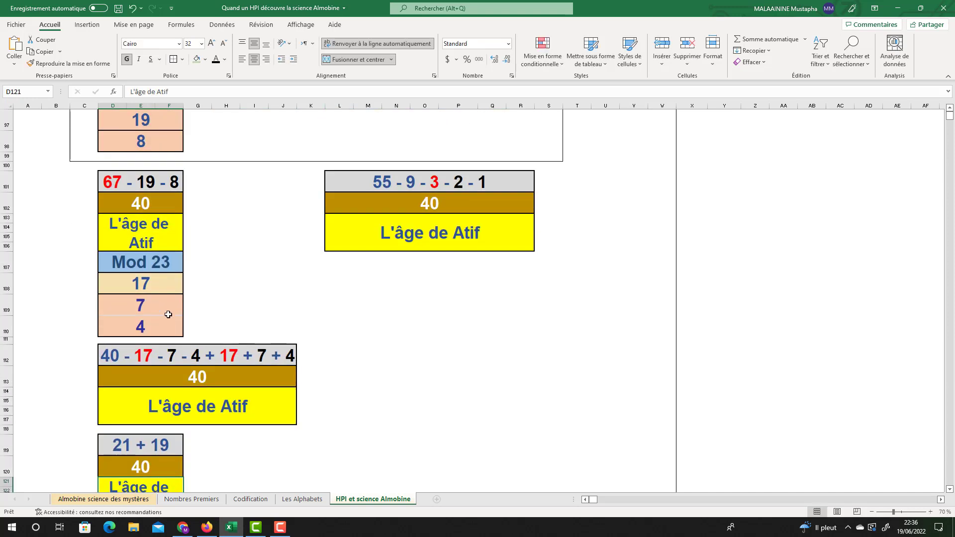
scroll(166, 313, down, 2)
key(Up)
Review the Mod 23 breakdown below the 21 + 19 block, in D125 to D127.
scroll(169, 328, down, 2)
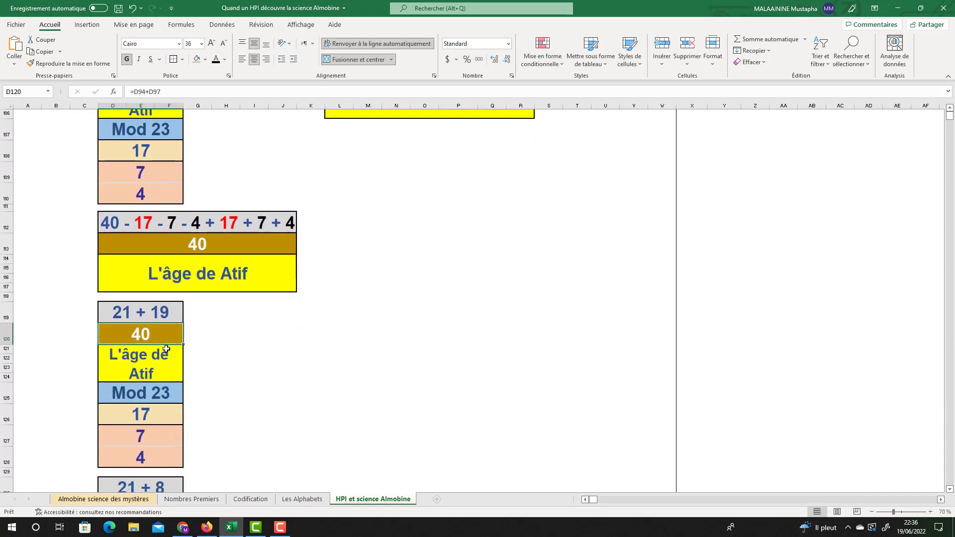
scroll(166, 349, down, 1)
double_click(166, 351)
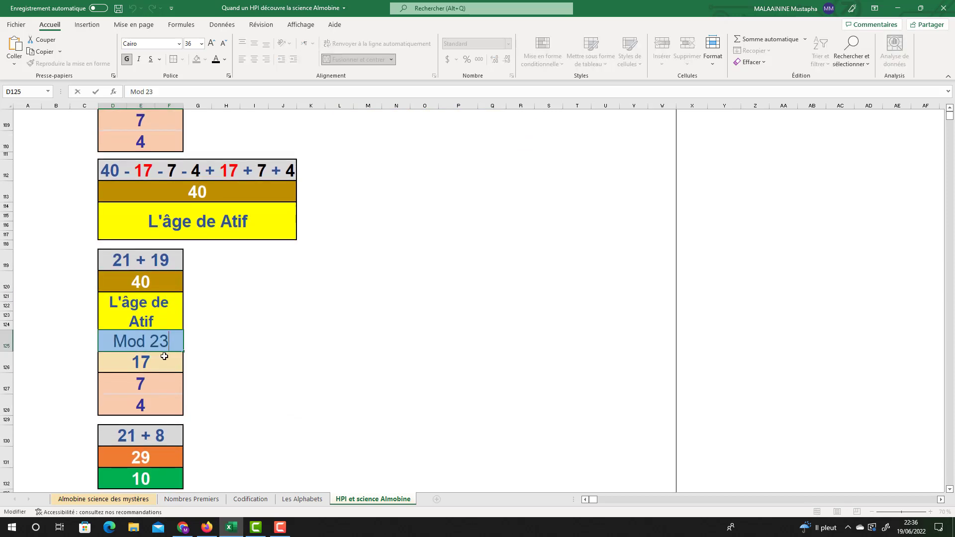
click(142, 389)
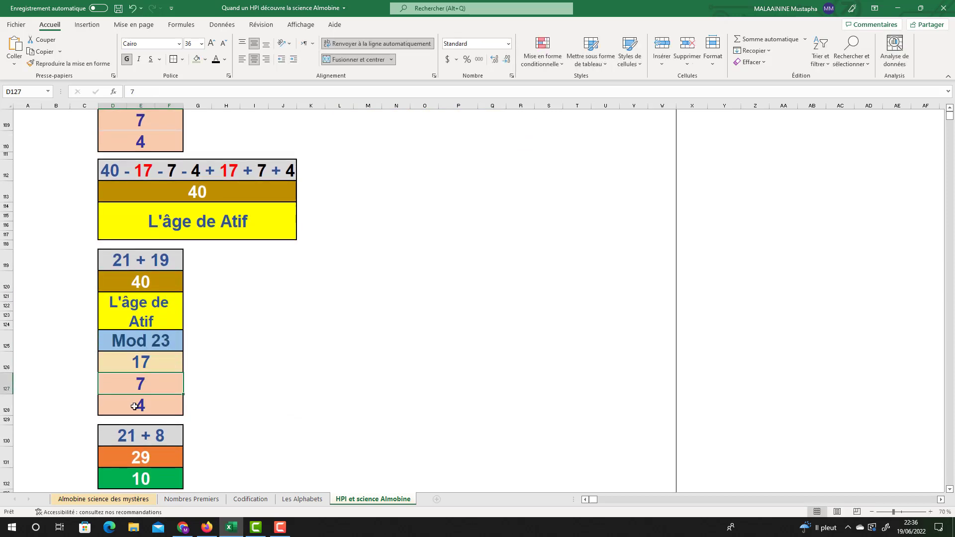
Check the references of the 21 + 8 formula in D131 and the value cell directly below it.
double_click(141, 456)
scroll(285, 336, up, 5)
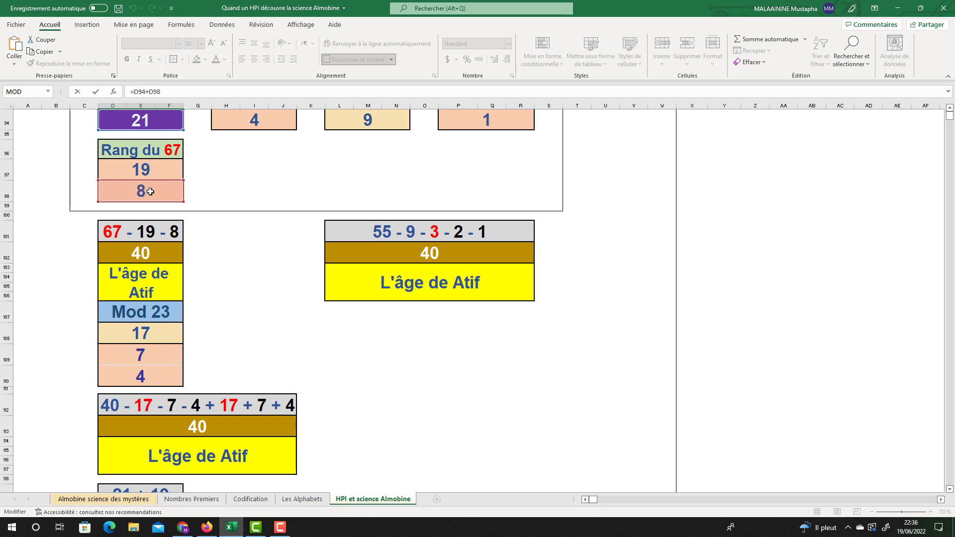
key(Return)
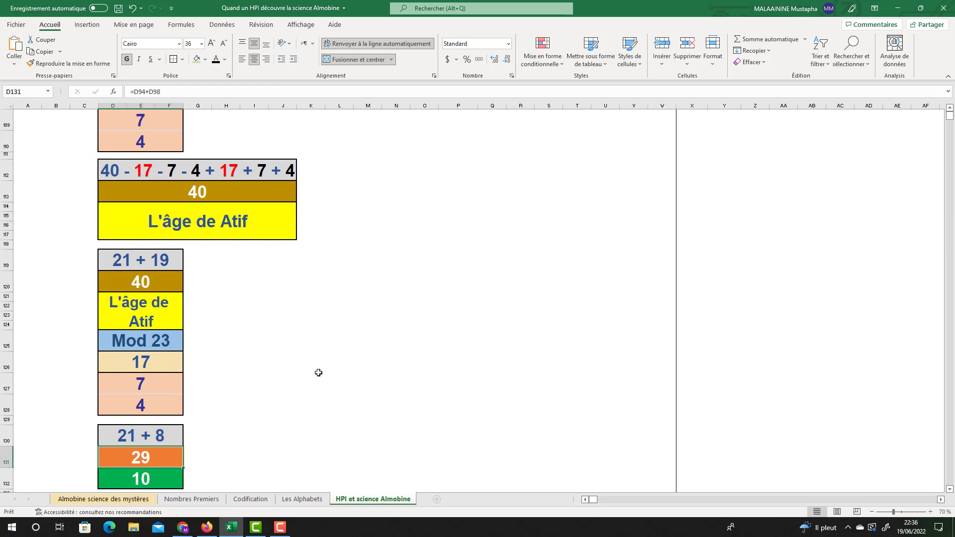
scroll(317, 373, down, 1)
click(138, 404)
click(147, 426)
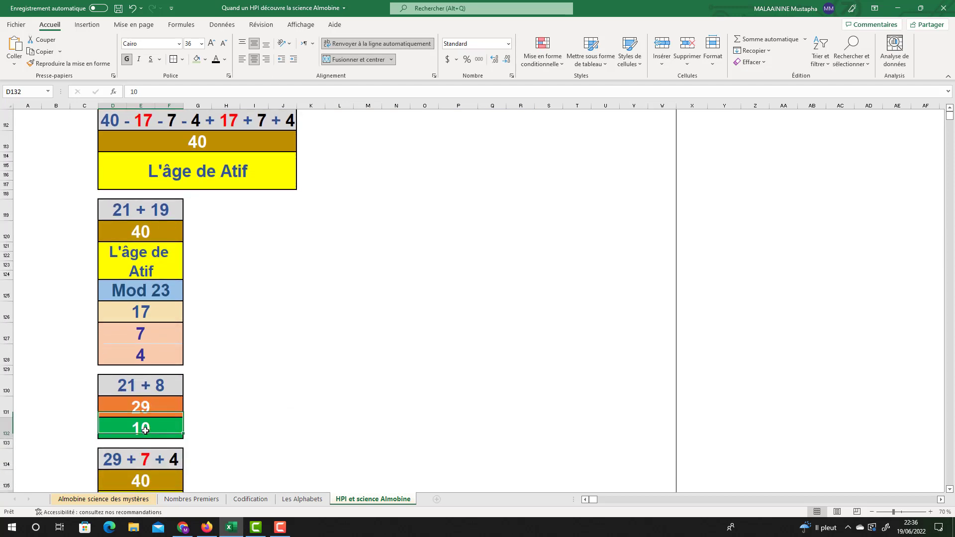
Trace the cells referenced by the 29 + 7 + 4 formula in D135.
scroll(155, 425, down, 1)
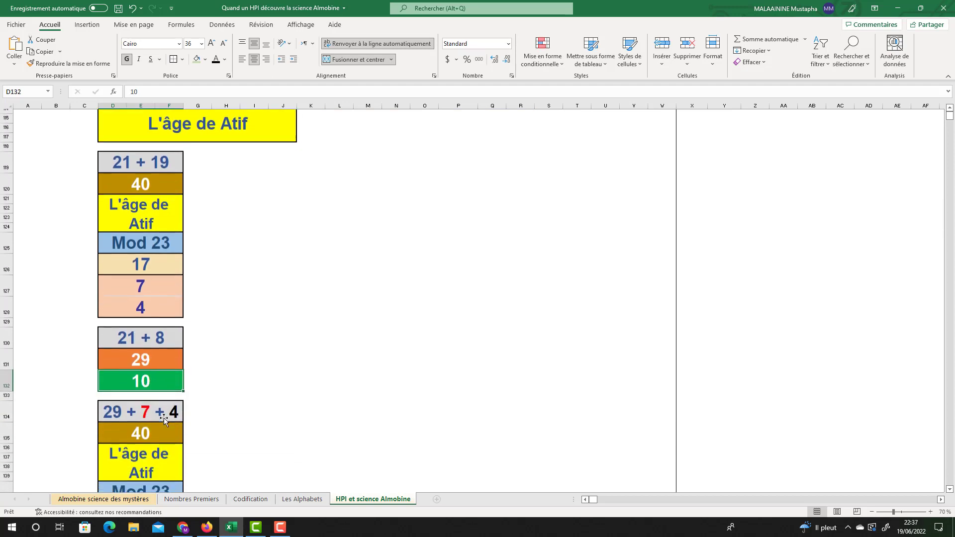
double_click(147, 429)
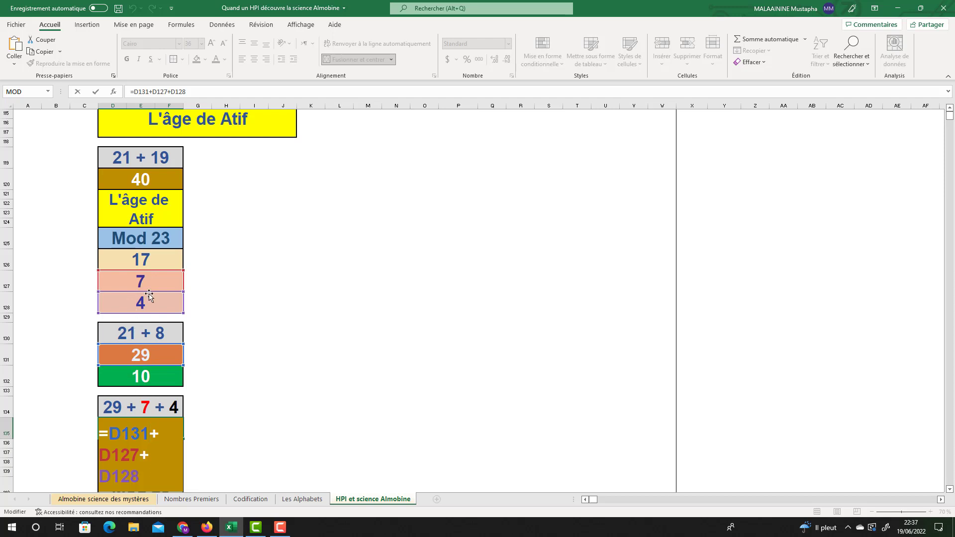
key(ctrl+Return)
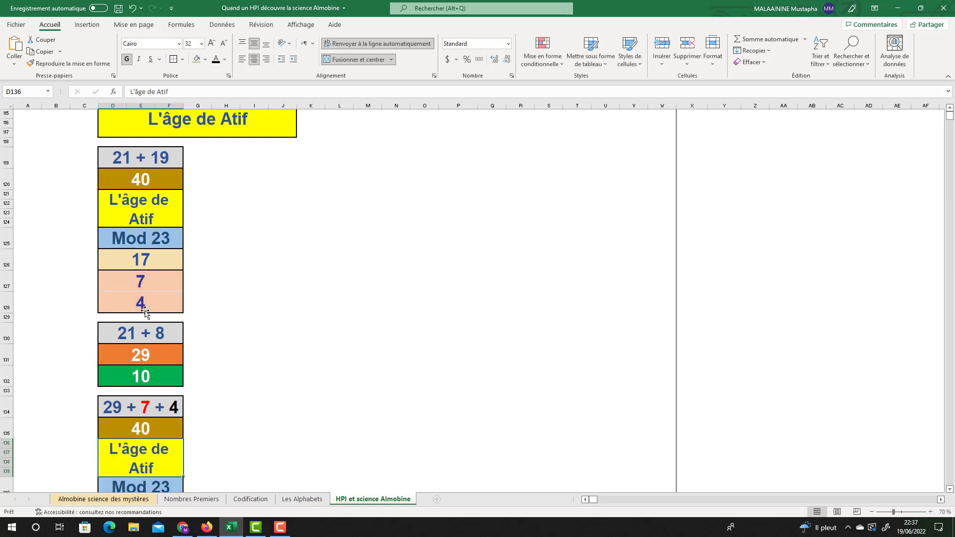
Review the Mod 23 breakdown below the 29 + 7 + 4 block, from D141 to D143.
scroll(354, 353, down, 1)
scroll(354, 353, down, 2)
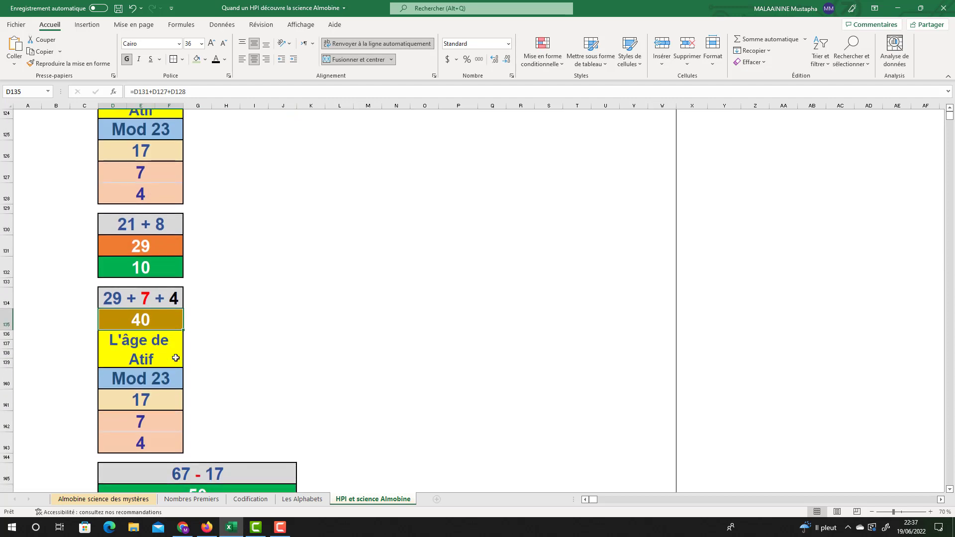
click(157, 400)
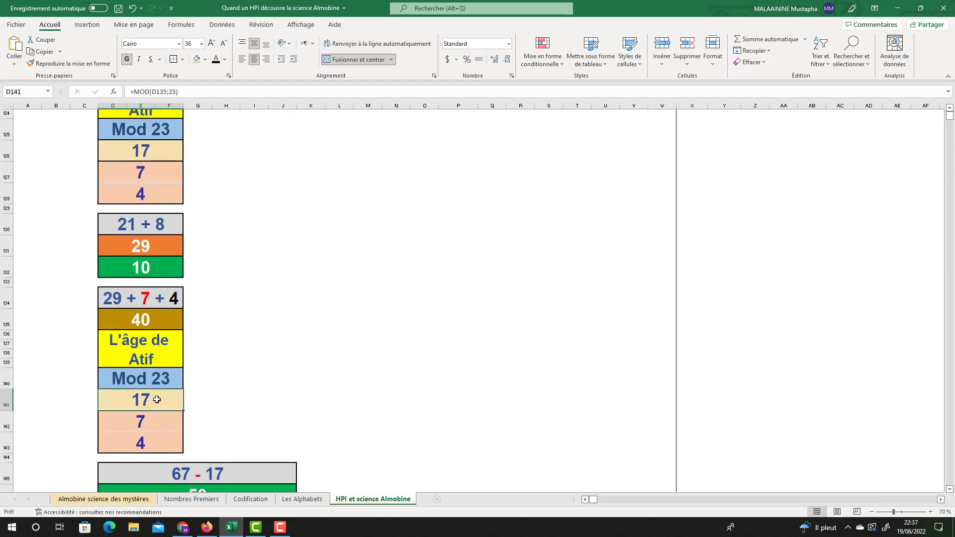
click(149, 421)
click(146, 444)
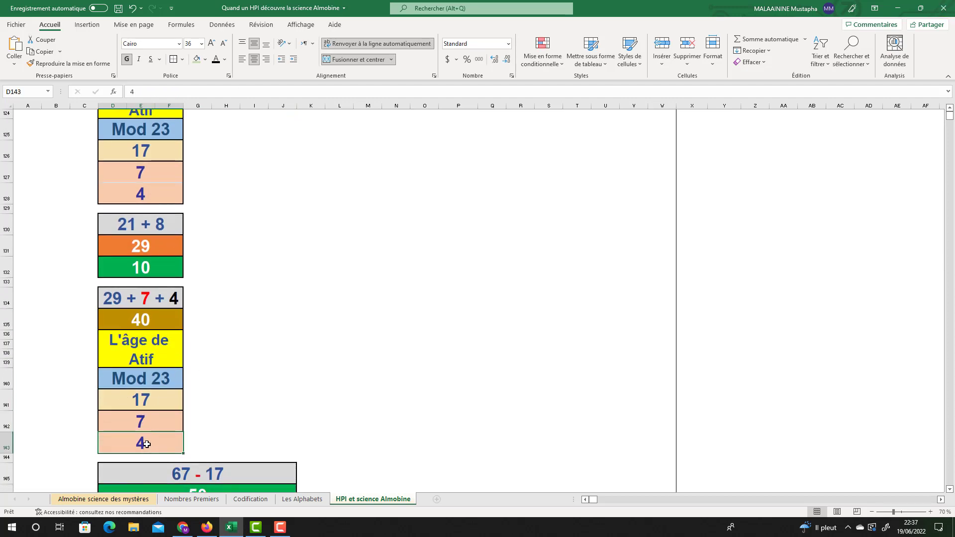
Trace the references of the 67 - 17 formula in D146 back to the 523 table, leaving edit mode without changes.
scroll(228, 438, down, 1)
double_click(229, 440)
scroll(284, 363, up, 13)
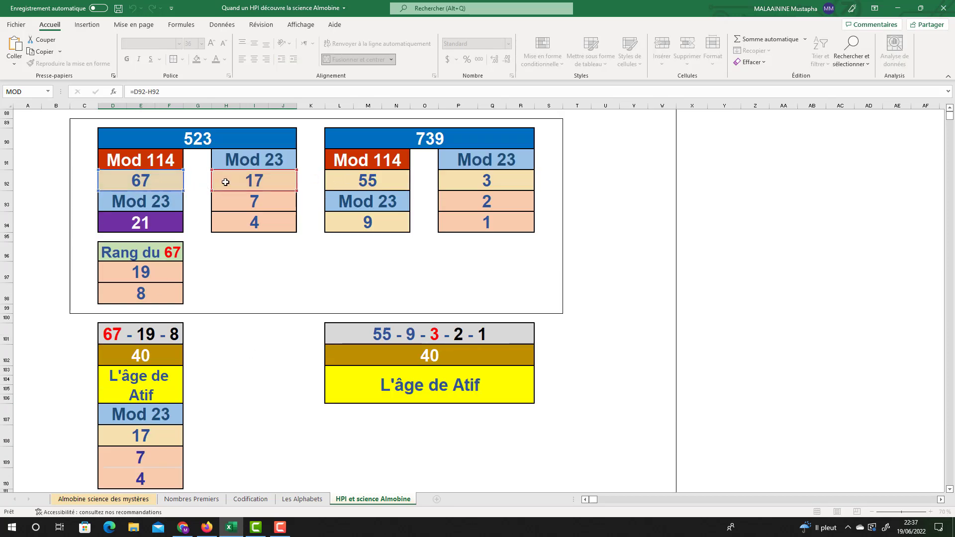
key(Escape)
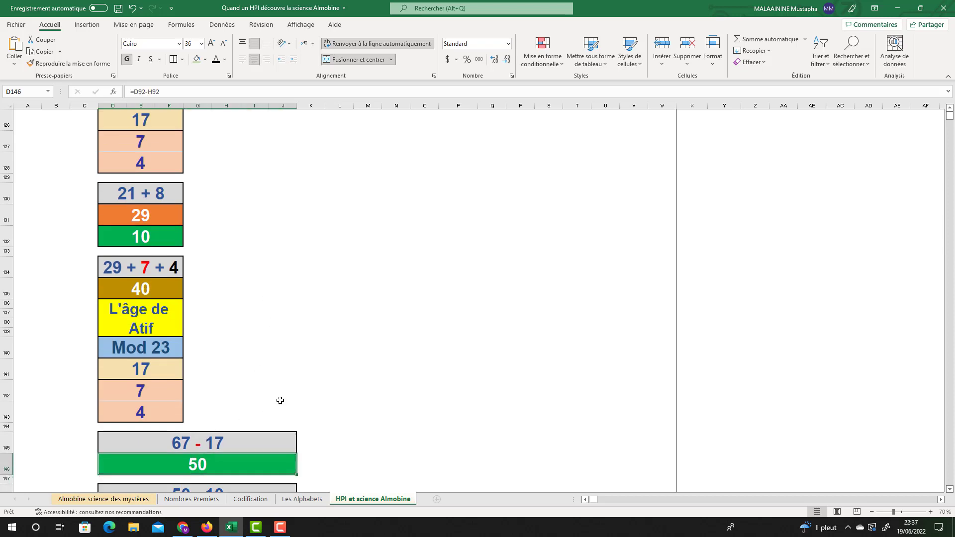
Trace the references of the 50 - 10 formula in D149 to the cells above it.
scroll(280, 401, down, 1)
double_click(187, 453)
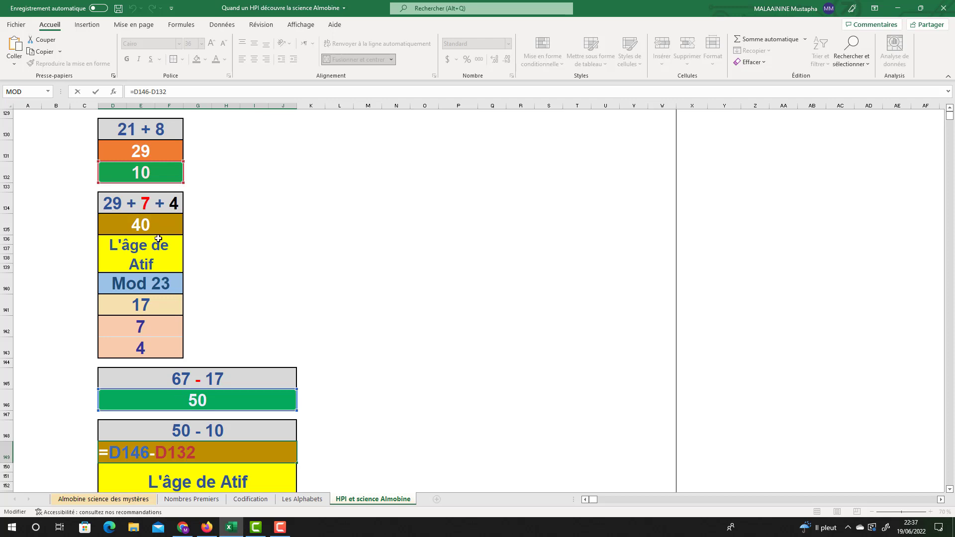
key(Return)
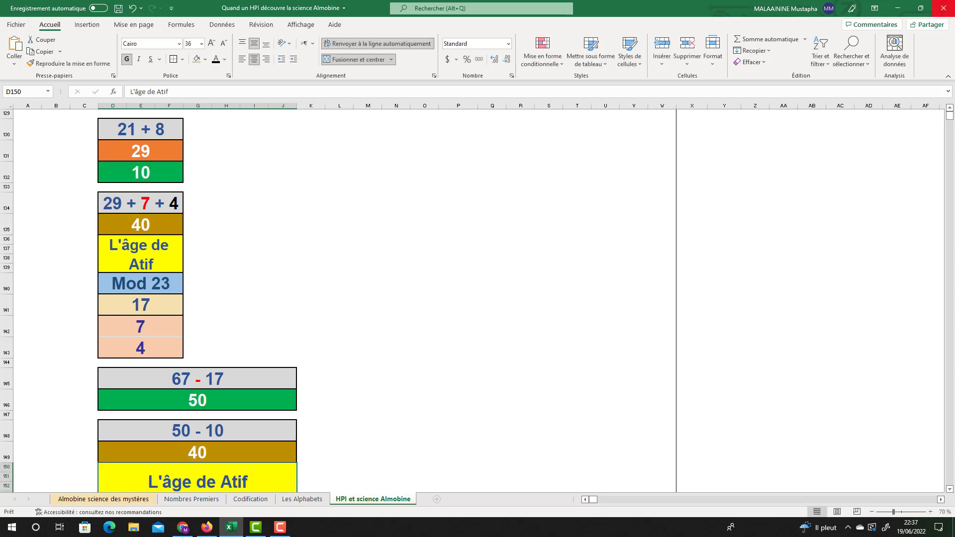
Trace the references of the 67 + 17 formula in D156 back to the 523 table.
scroll(226, 409, down, 1)
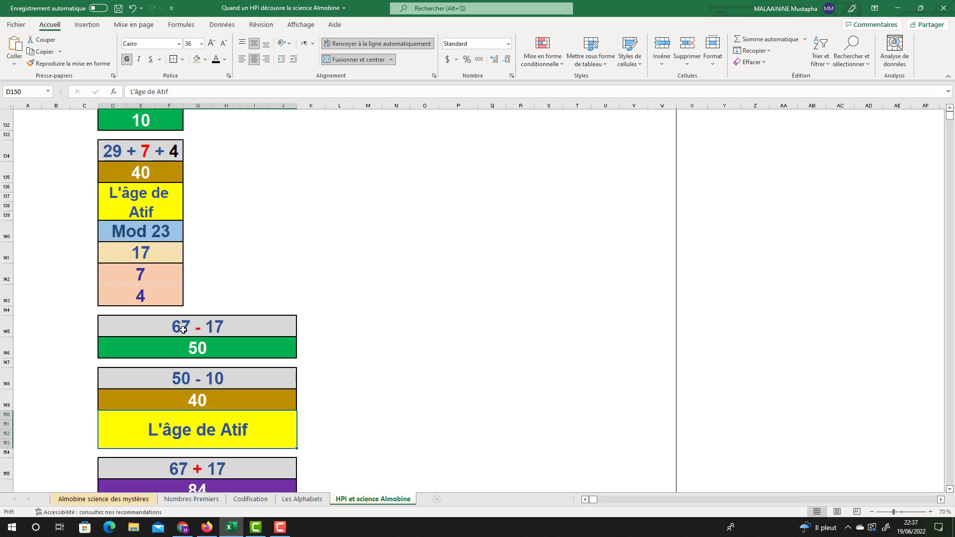
scroll(199, 338, down, 1)
double_click(191, 437)
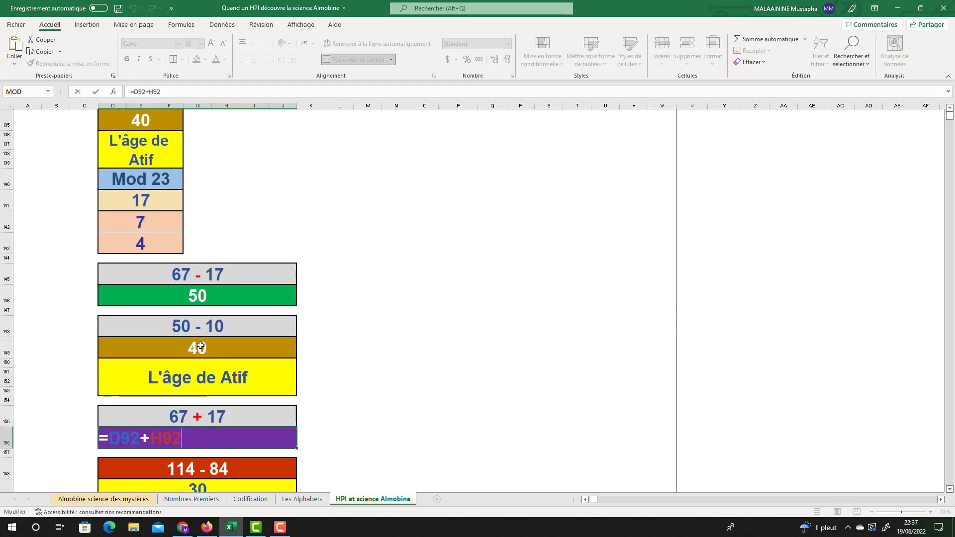
scroll(205, 345, up, 15)
scroll(205, 345, up, 2)
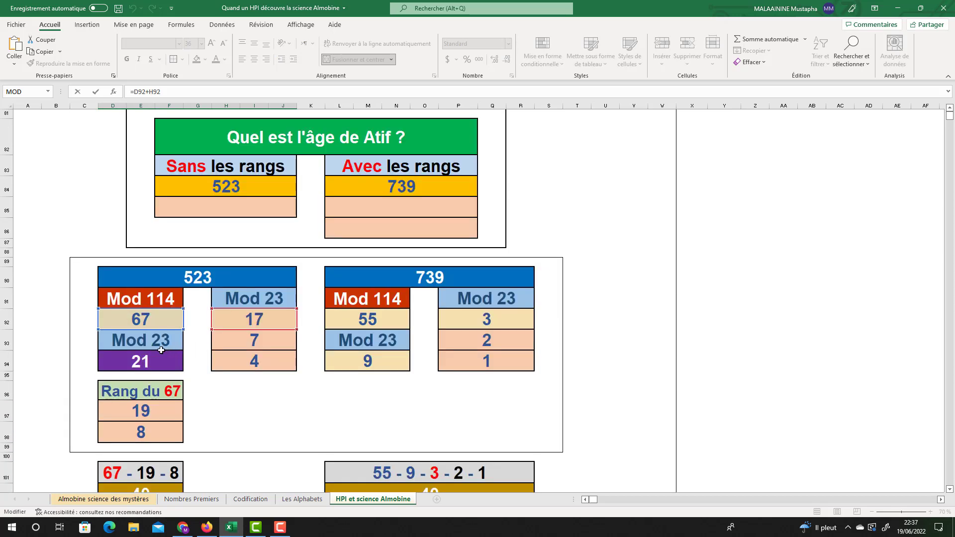
key(Escape)
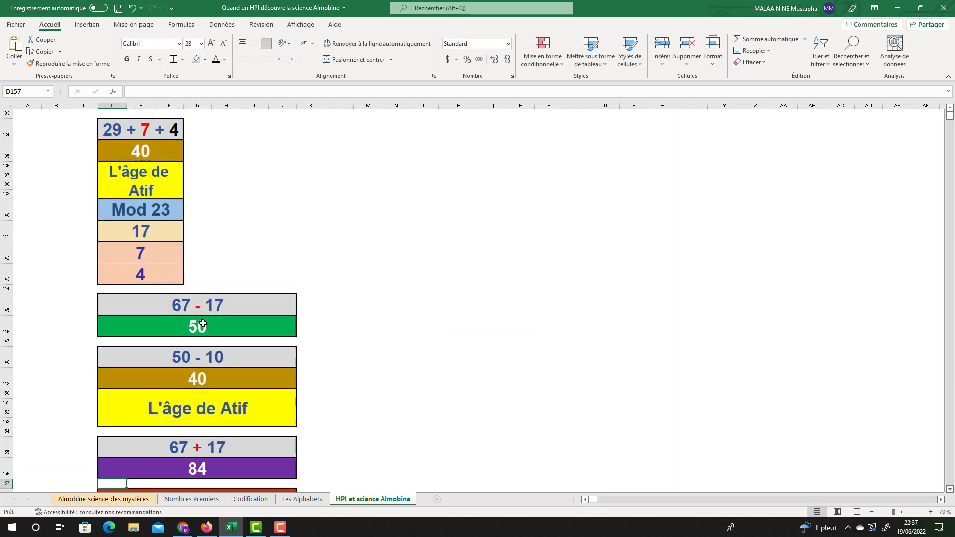
Check the formula of the 114 - 84 block in D159.
scroll(209, 405, down, 3)
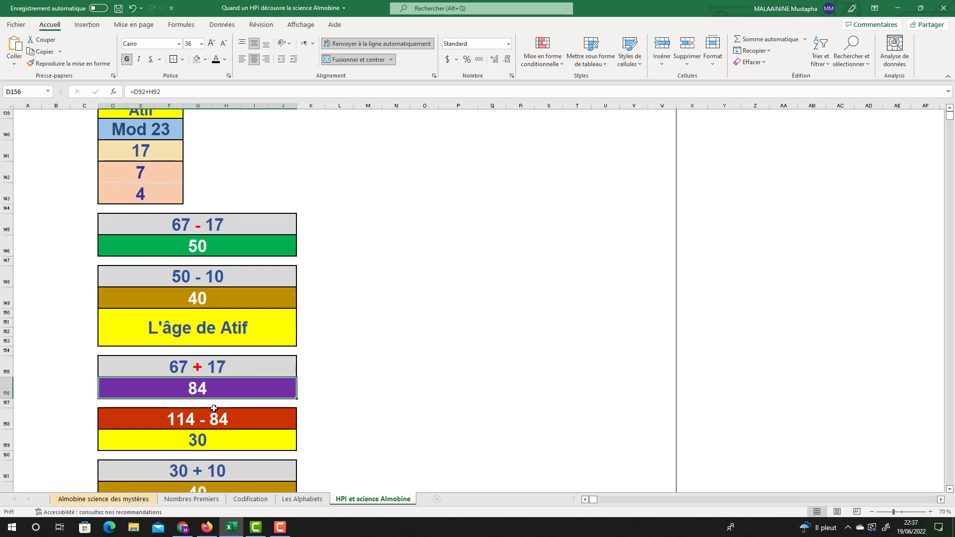
key(Down)
key(Down)
key(Down)
key(Down)
key(Down)
key(Down)
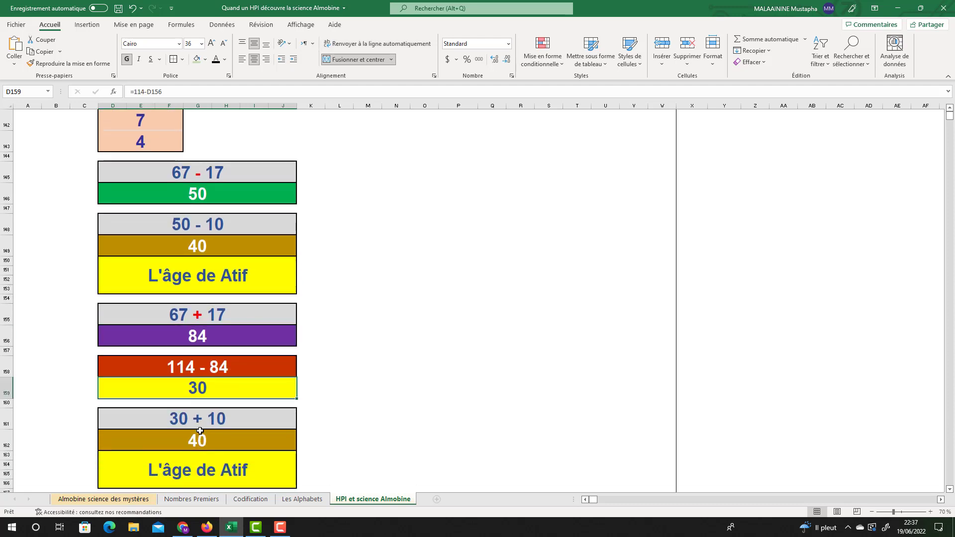
Trace the references of the 30 + 10 formula in D162, leaving edit mode without changes.
key(F2)
scroll(209, 378, up, 6)
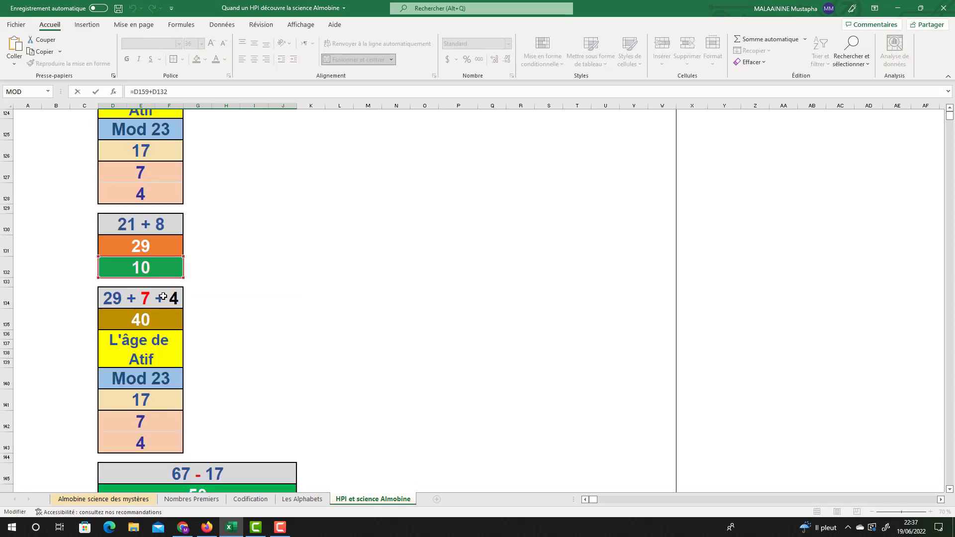
key(Escape)
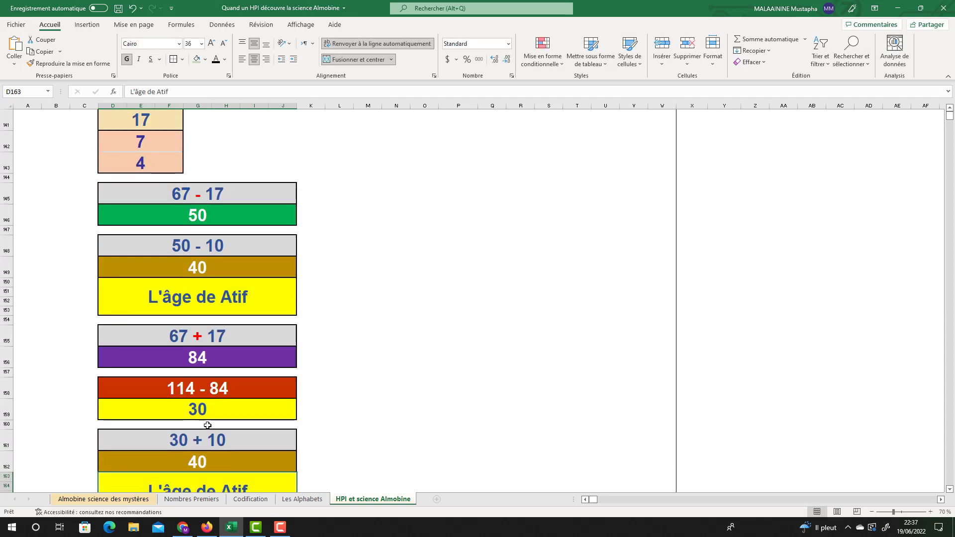
Trace the references of the 50 + 10 formula in D169 up to D146 and D132.
scroll(233, 426, up, 1)
scroll(214, 407, down, 3)
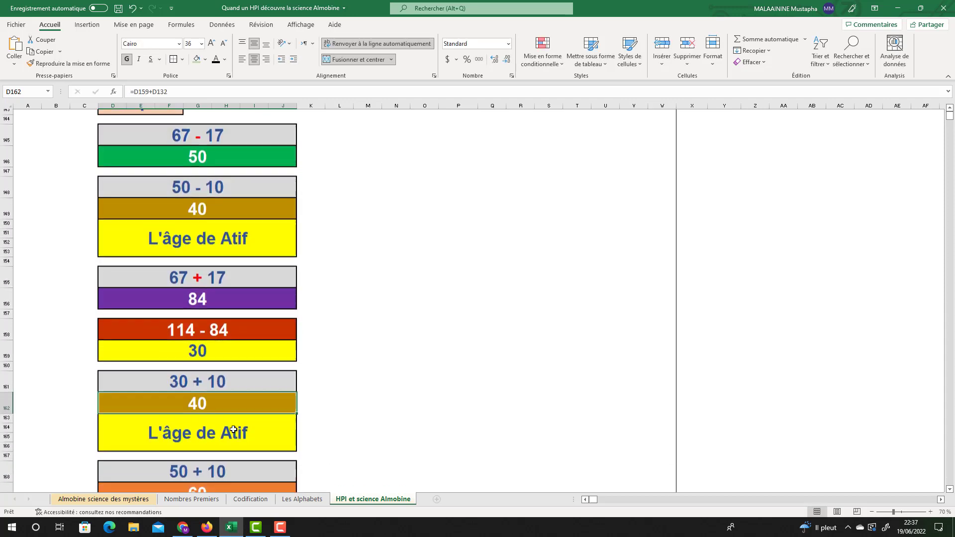
double_click(187, 429)
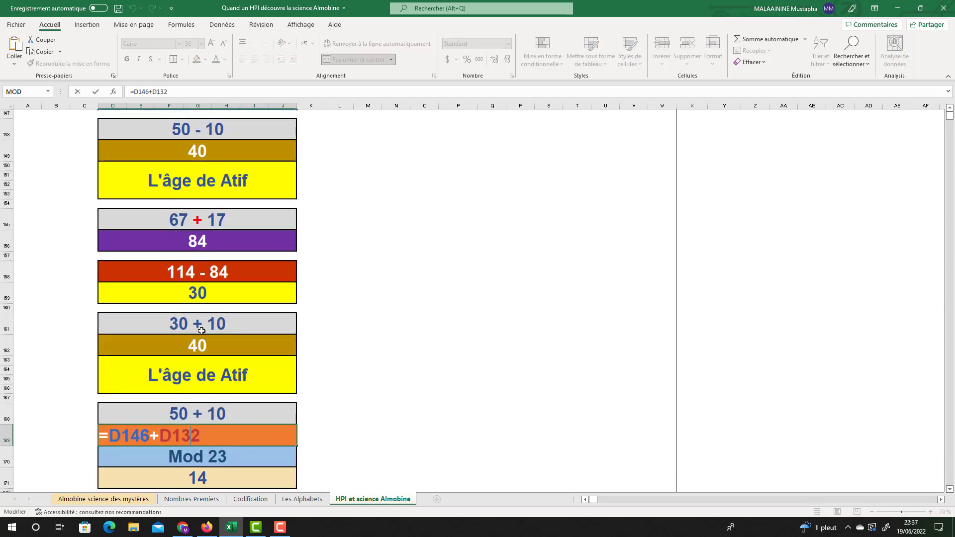
scroll(201, 329, up, 1)
scroll(201, 329, up, 1)
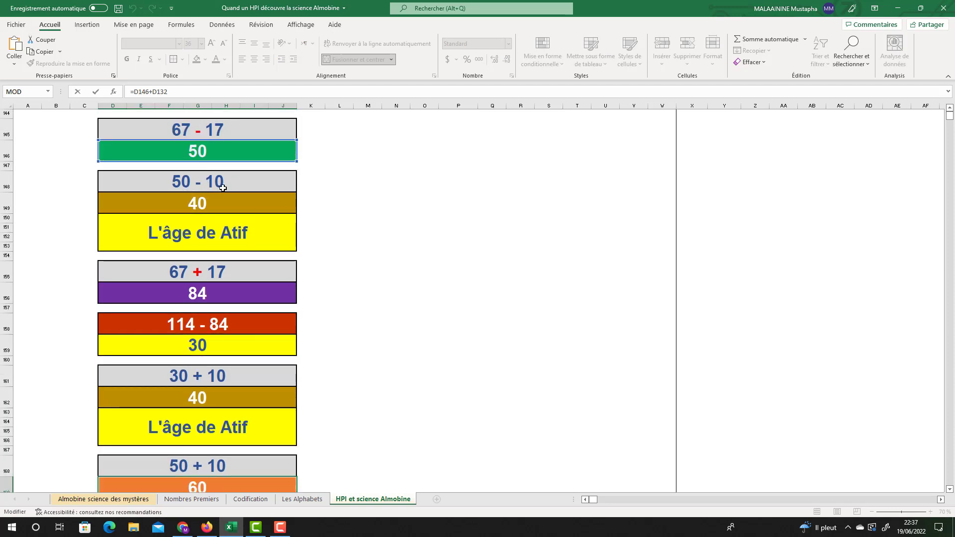
scroll(200, 347, up, 3)
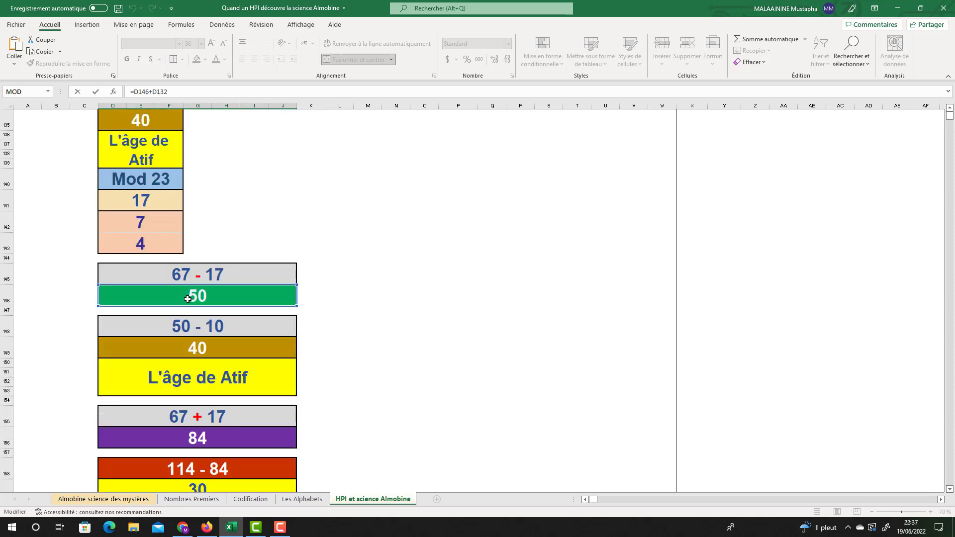
scroll(187, 298, up, 2)
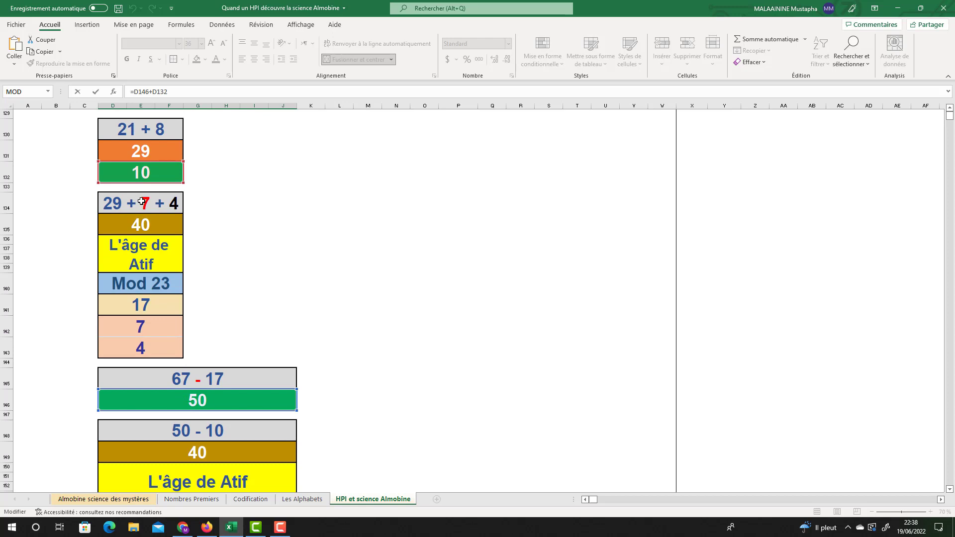
key(Return)
Check the Mod 23 formula in D171 and the 60 + 14 sum in D174.
scroll(283, 379, down, 2)
click(205, 407)
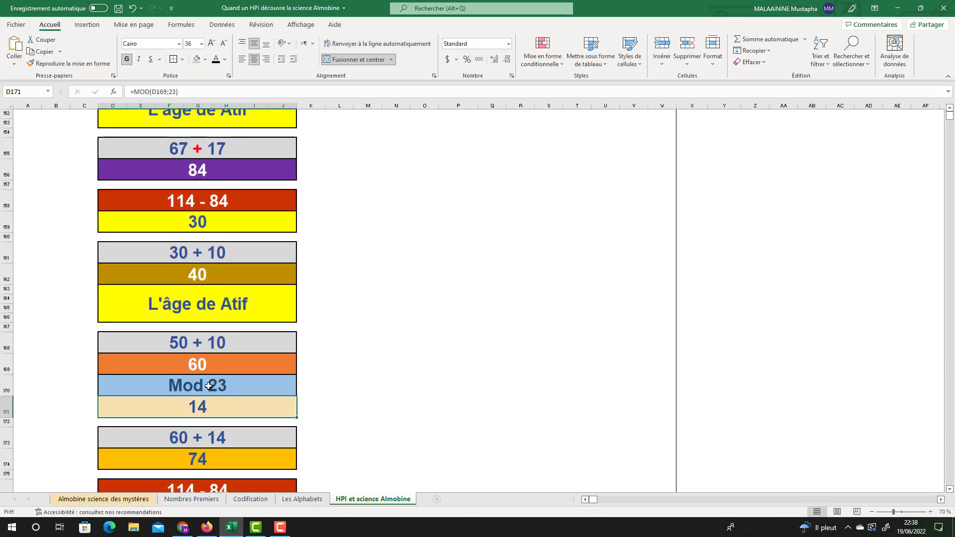
click(203, 457)
scroll(451, 362, down, 1)
Correct the label in D176 to read 114 - 74.
key(Down)
key(Down)
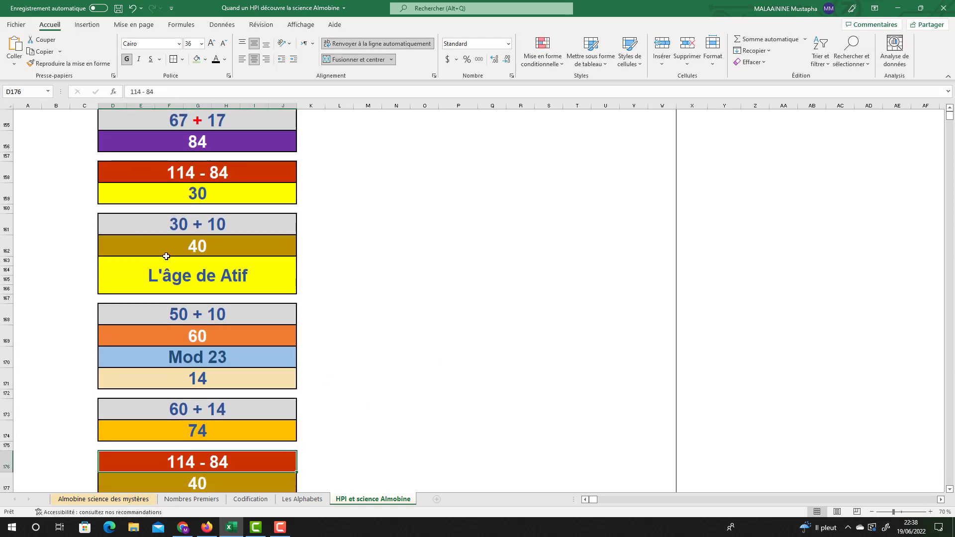
double_click(148, 91)
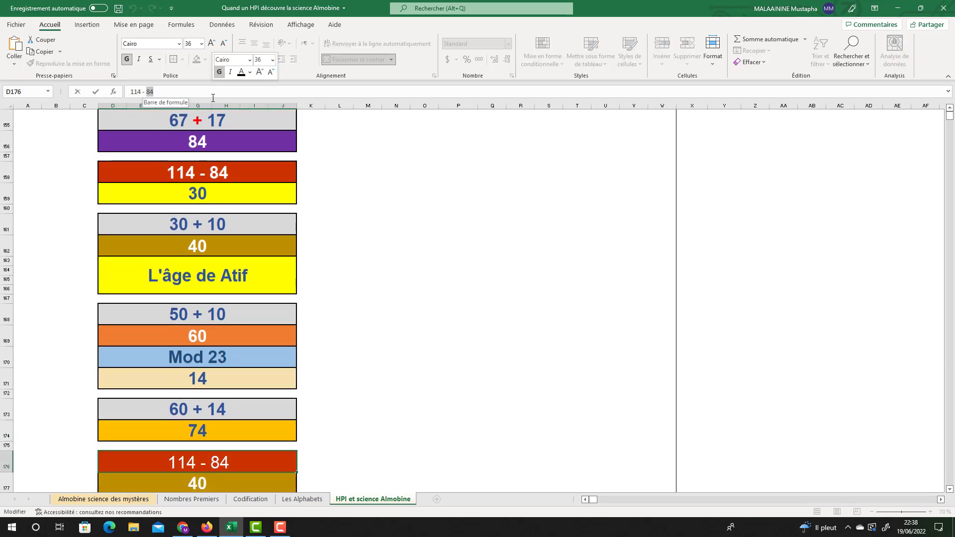
text(74)
key(Return)
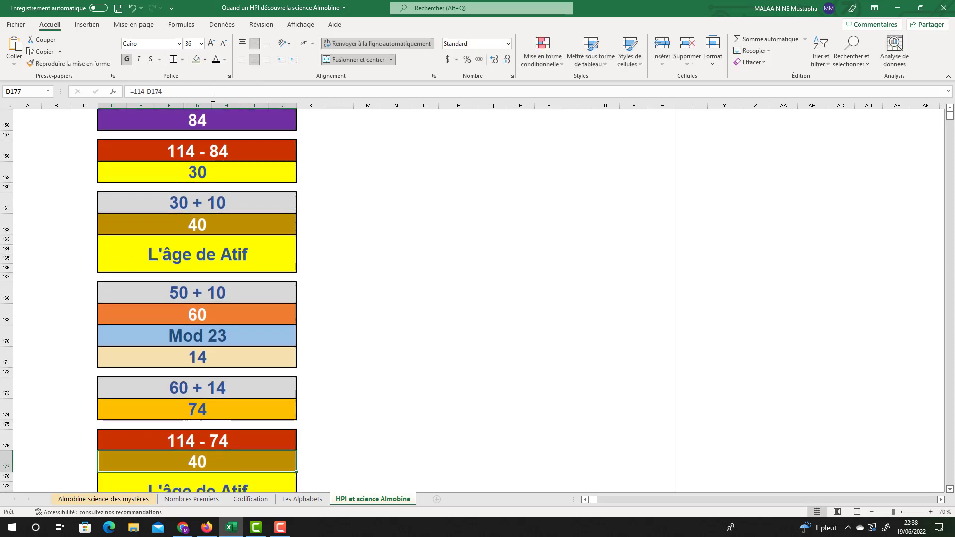
Trace the range summed by the SOMME formula in D184 back to the 523 table.
scroll(188, 363, down, 2)
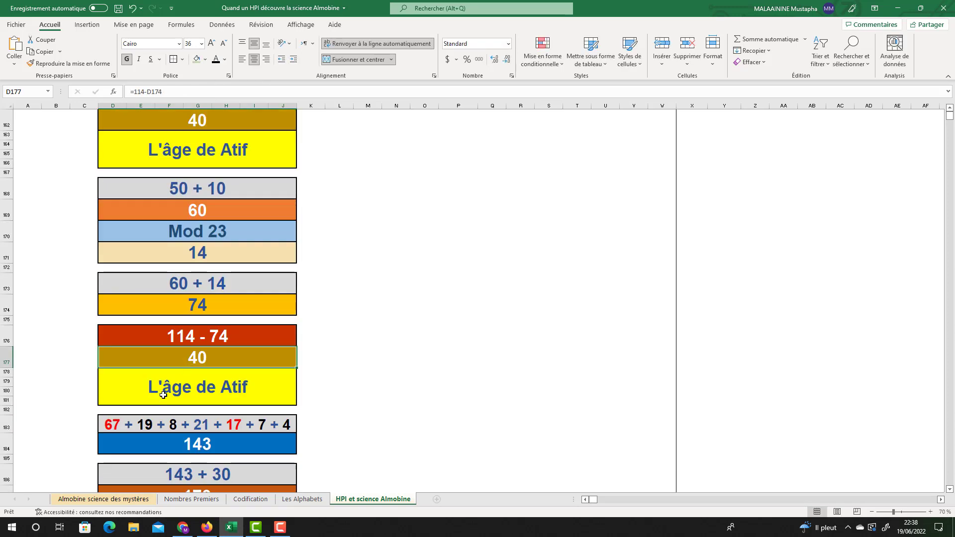
double_click(202, 443)
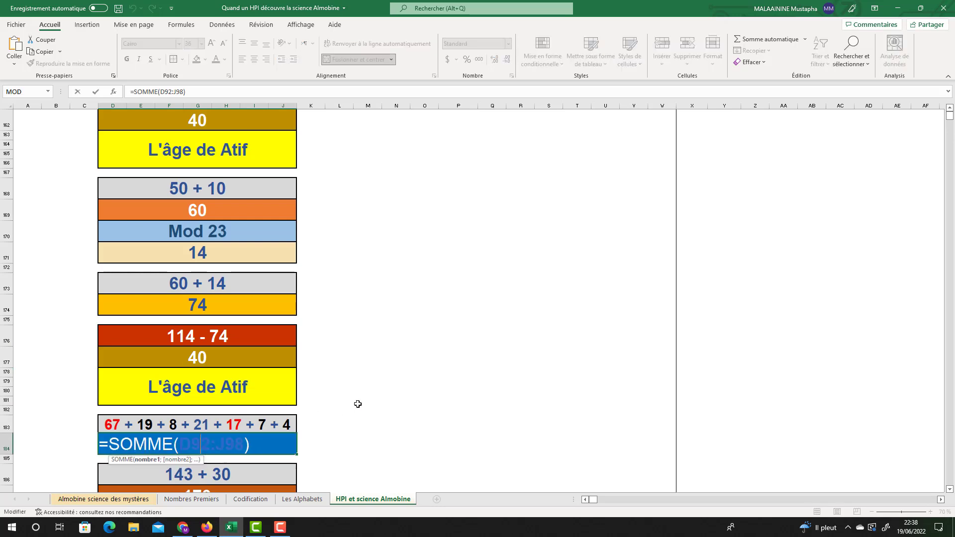
scroll(356, 404, up, 20)
scroll(356, 404, up, 5)
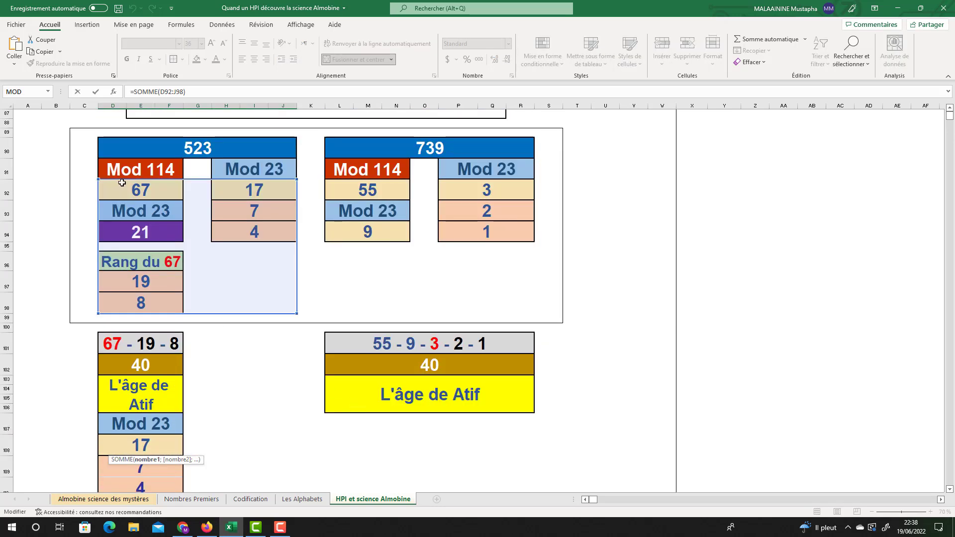
key(Return)
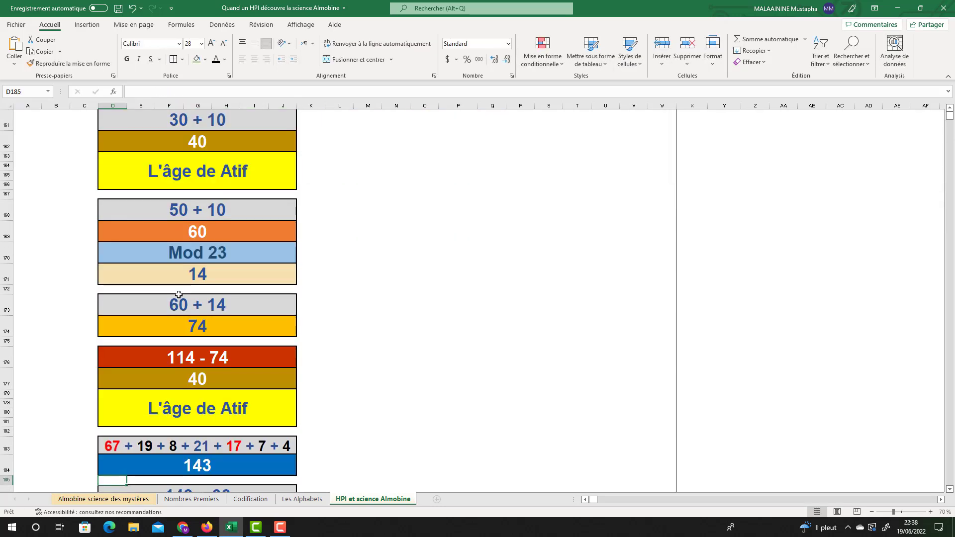
Trace the references of the 143 + 30 formula in D187 back to D184 and D159.
click(188, 469)
scroll(240, 391, down, 1)
double_click(195, 464)
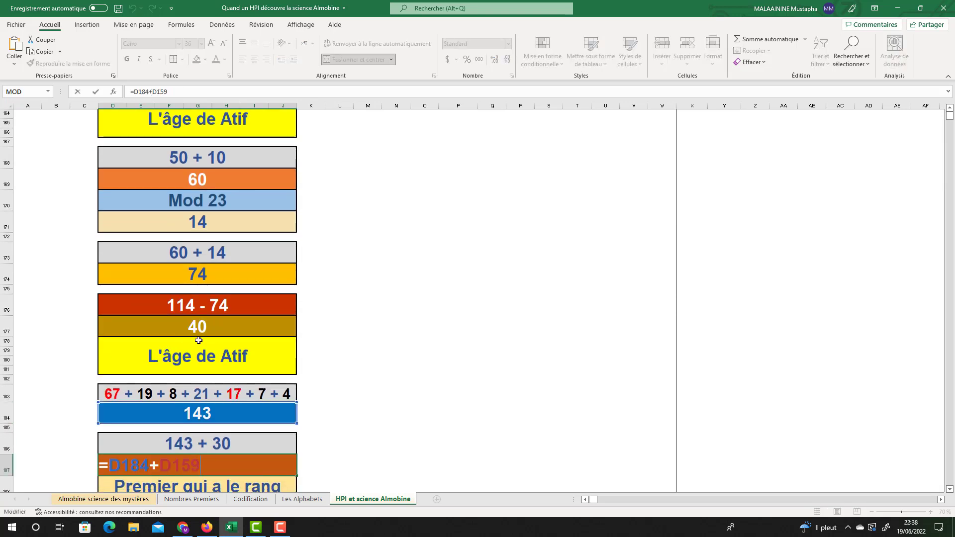
scroll(204, 336, up, 3)
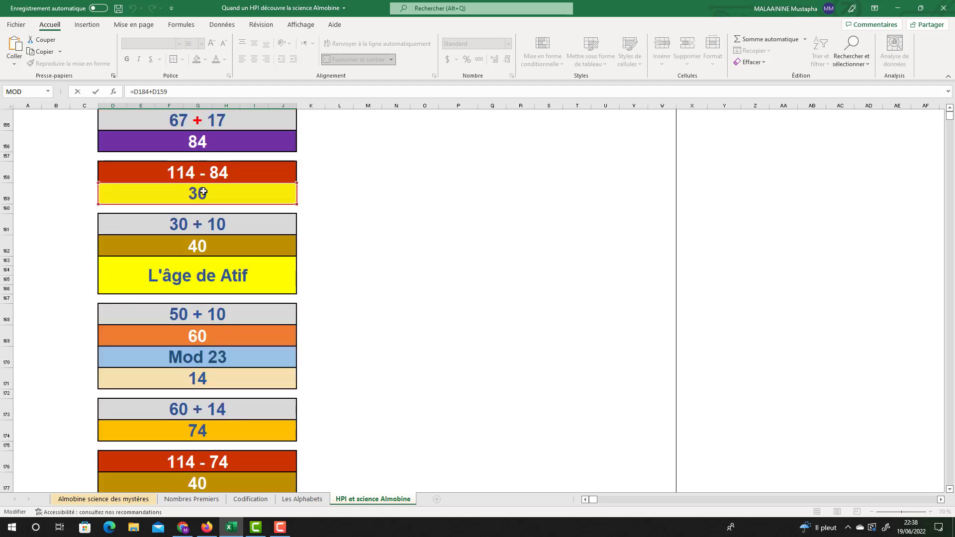
scroll(245, 296, down, 2)
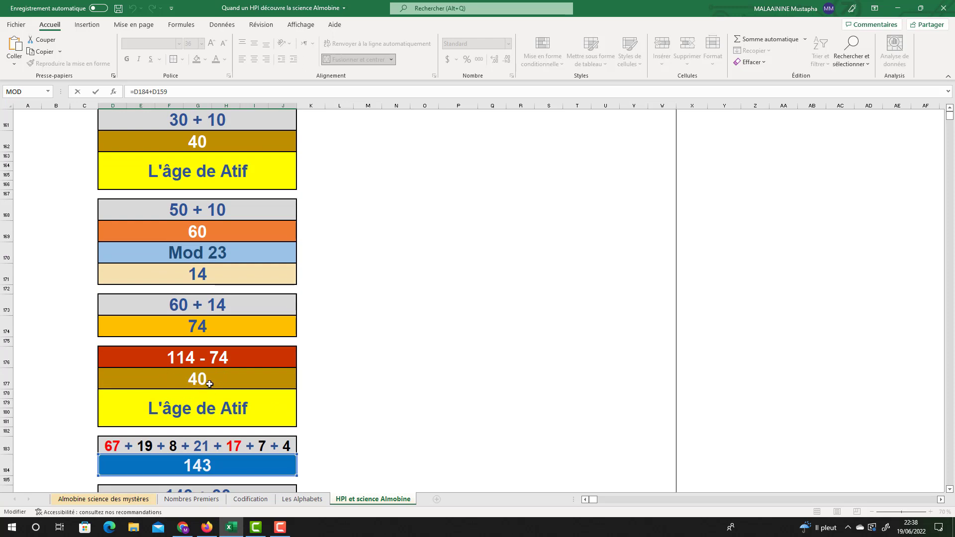
scroll(210, 384, up, 6)
scroll(199, 312, up, 7)
scroll(195, 309, down, 4)
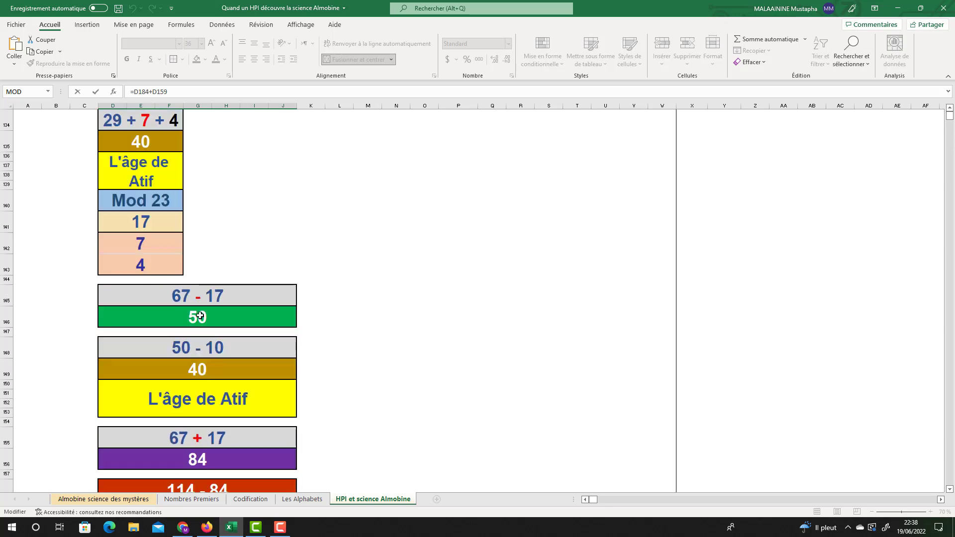
scroll(189, 375, down, 2)
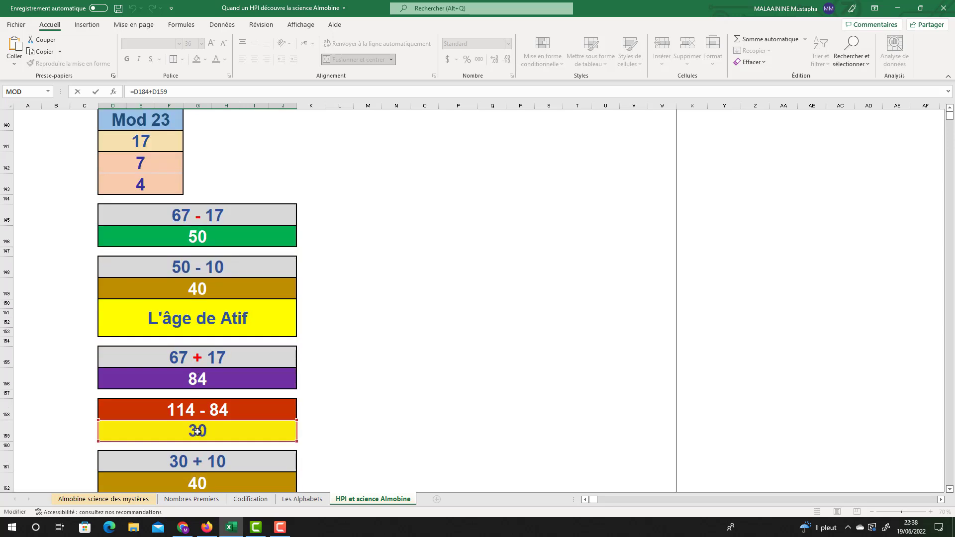
scroll(199, 431, down, 10)
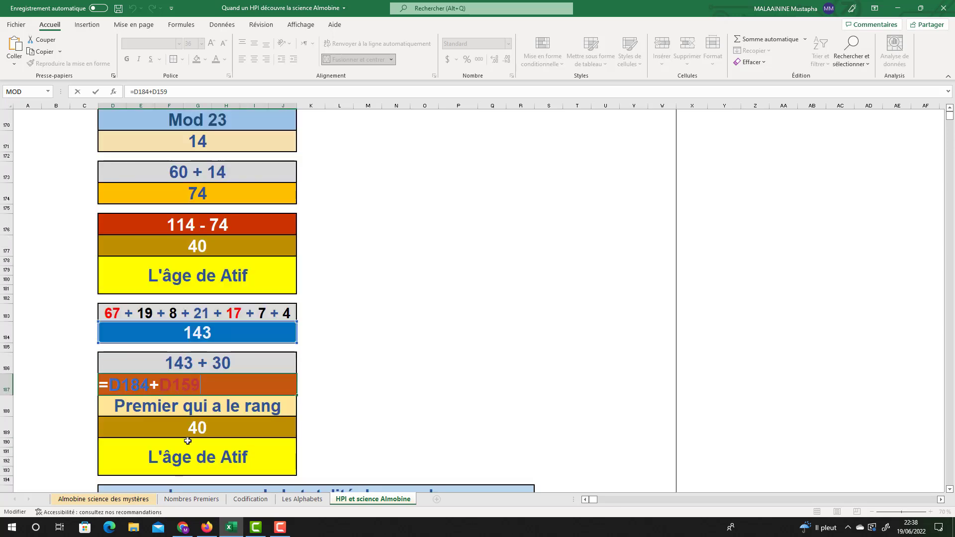
scroll(205, 340, up, 8)
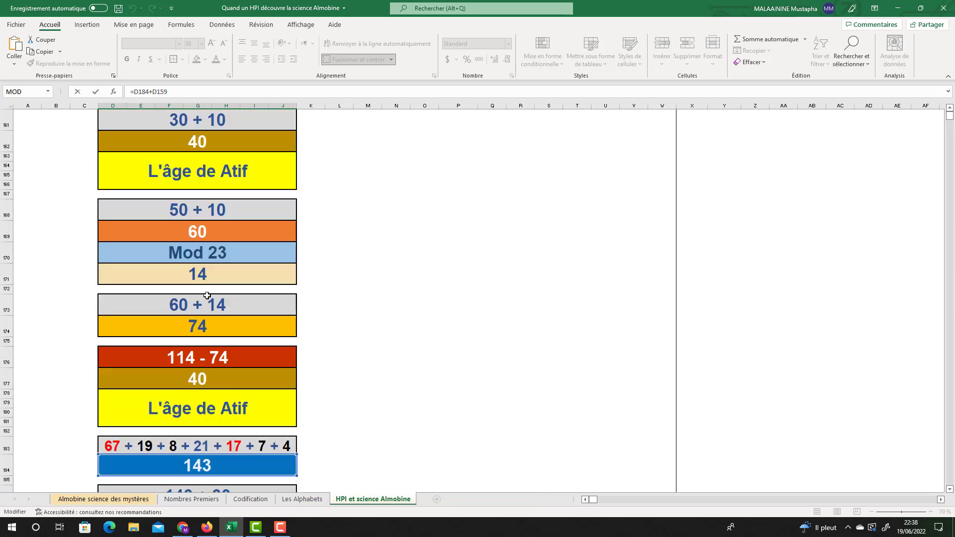
scroll(207, 296, up, 6)
scroll(207, 389, down, 5)
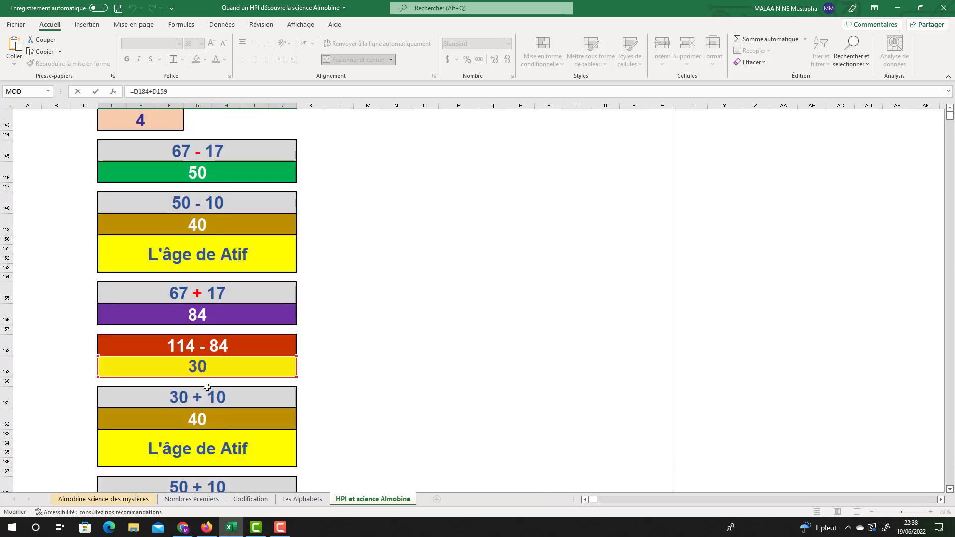
scroll(202, 366, down, 7)
key(Return)
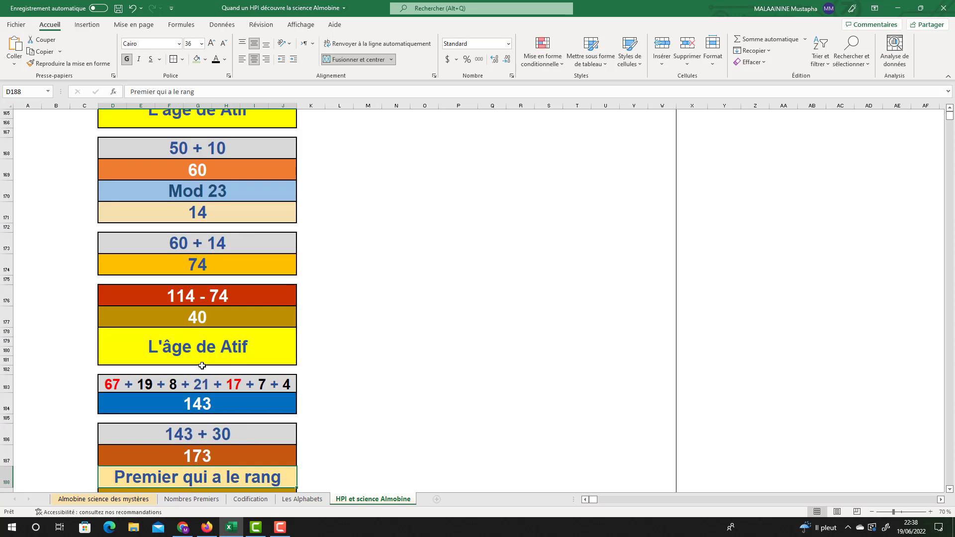
Change the fill colour of the 143 + 30 result in D187 to dark gold.
click(192, 451)
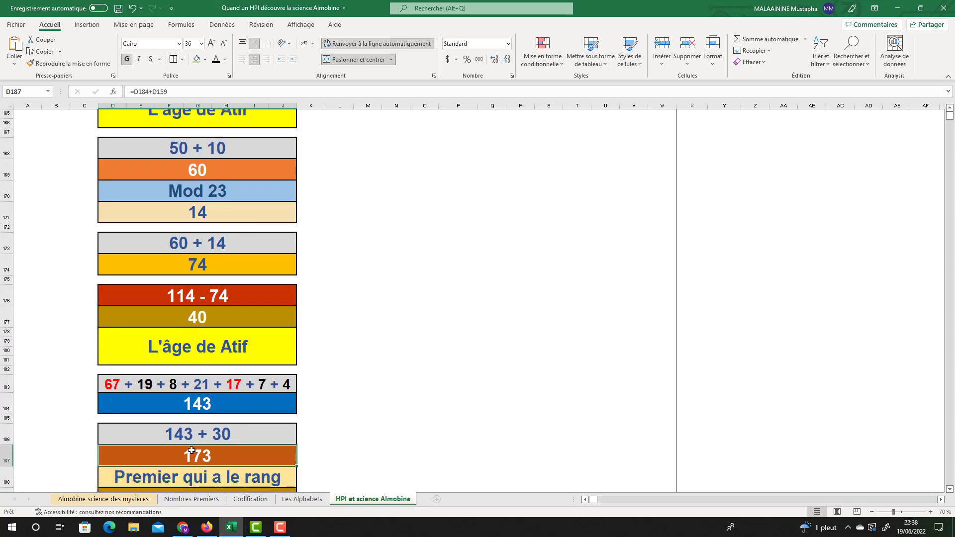
click(204, 59)
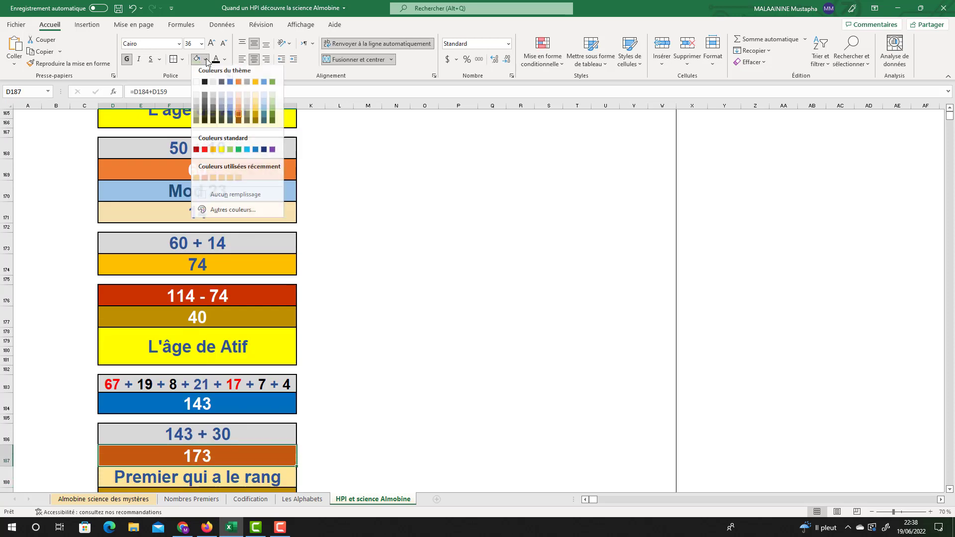
click(255, 117)
Check the rank value in D189 below the "Premier qui a le rang" label.
scroll(358, 272, down, 4)
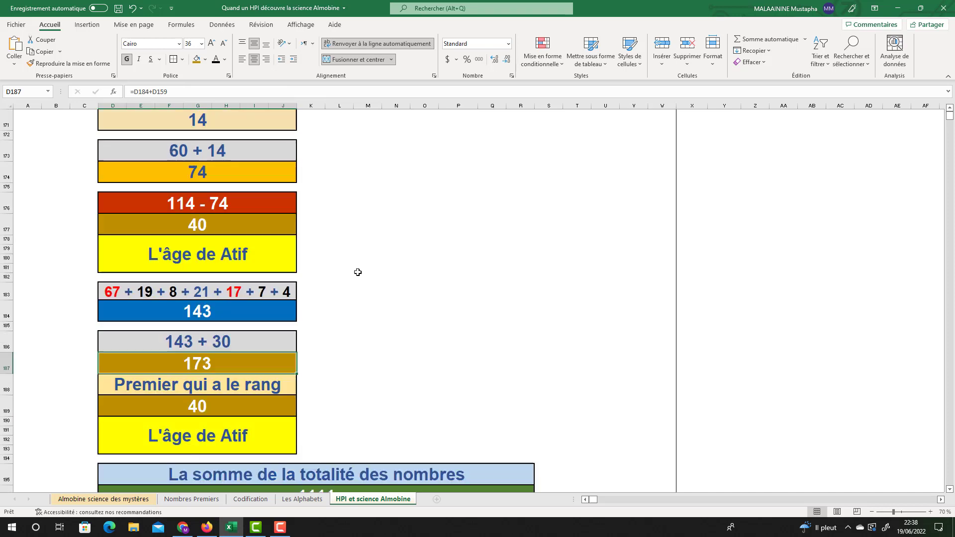
double_click(223, 294)
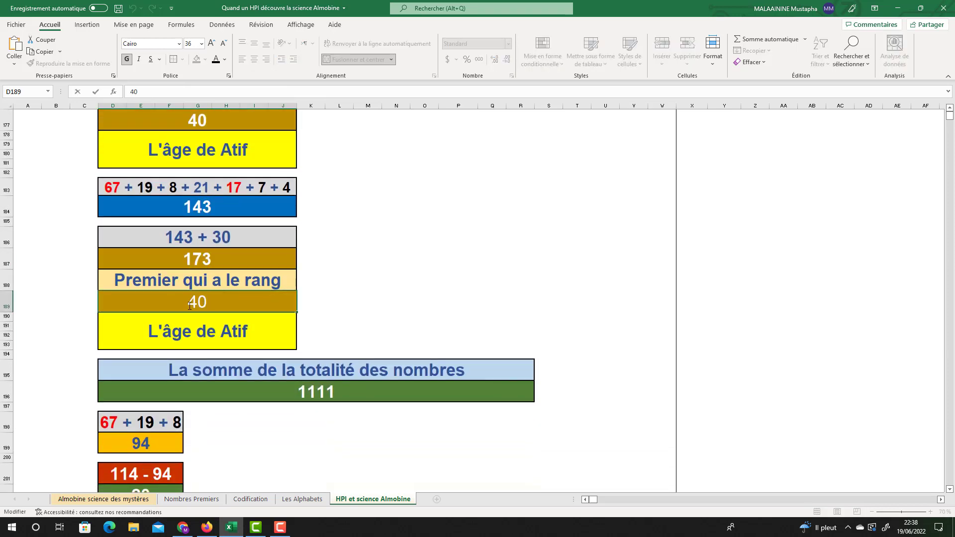
key(Return)
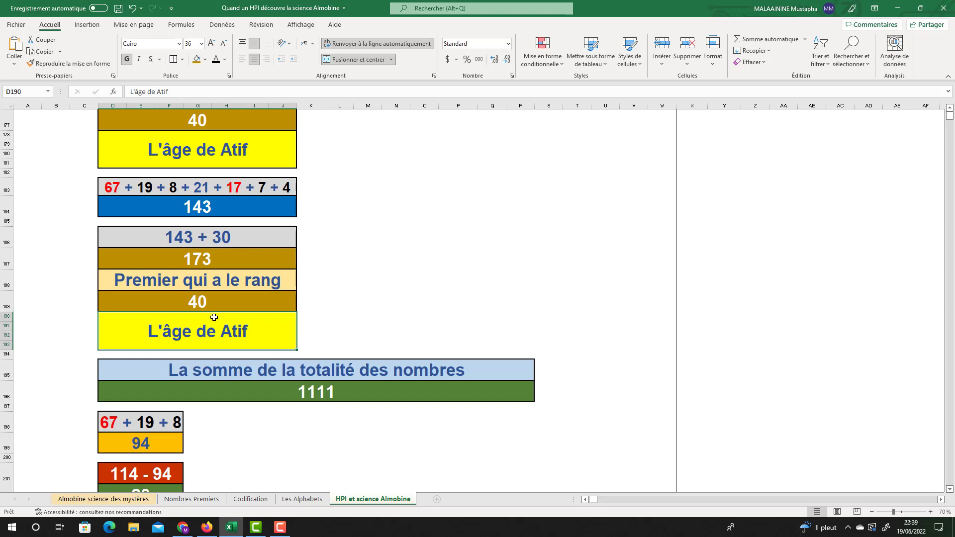
Review the Mod 114 and Mod 23 values of the 739 table and the 55 - 9 - 3 - 2 - 1 block.
scroll(459, 245, up, 20)
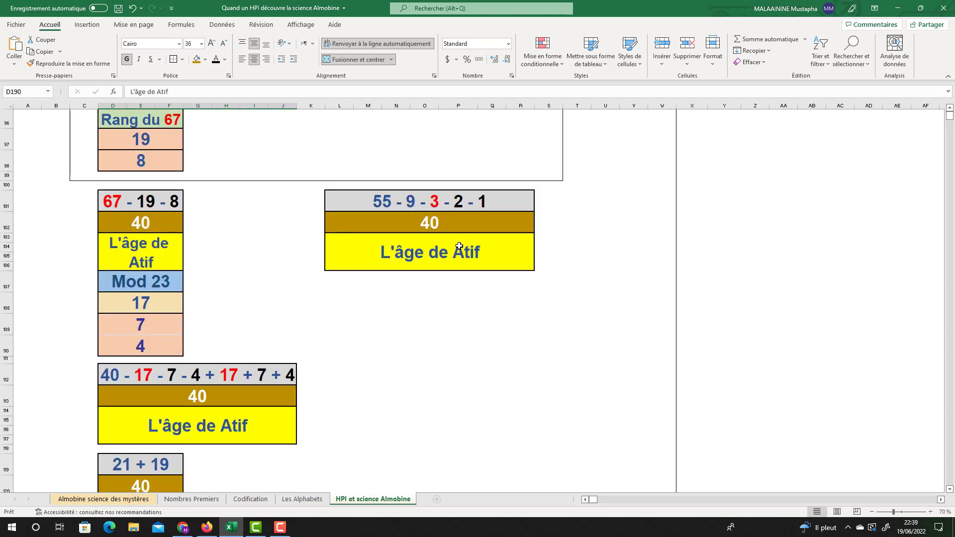
scroll(456, 246, up, 5)
click(367, 321)
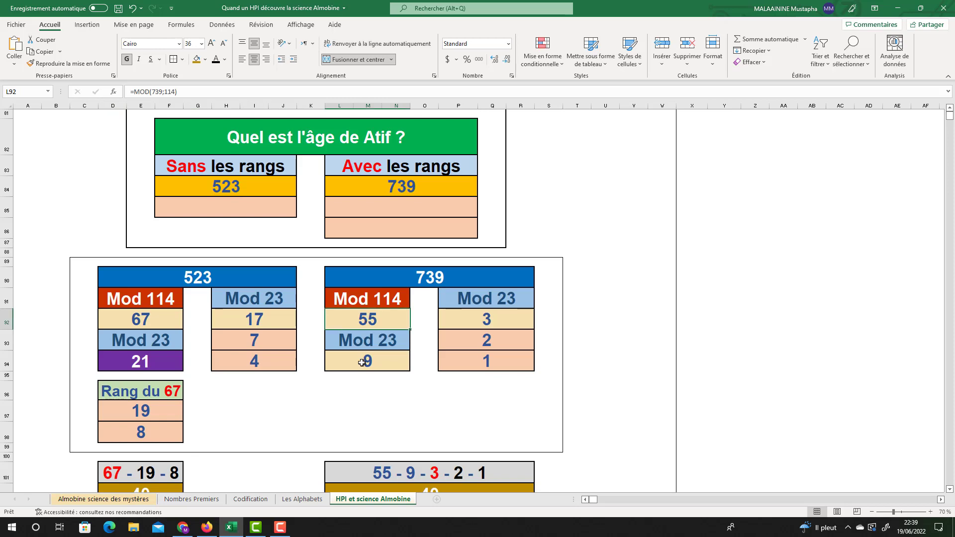
click(492, 340)
scroll(550, 307, down, 3)
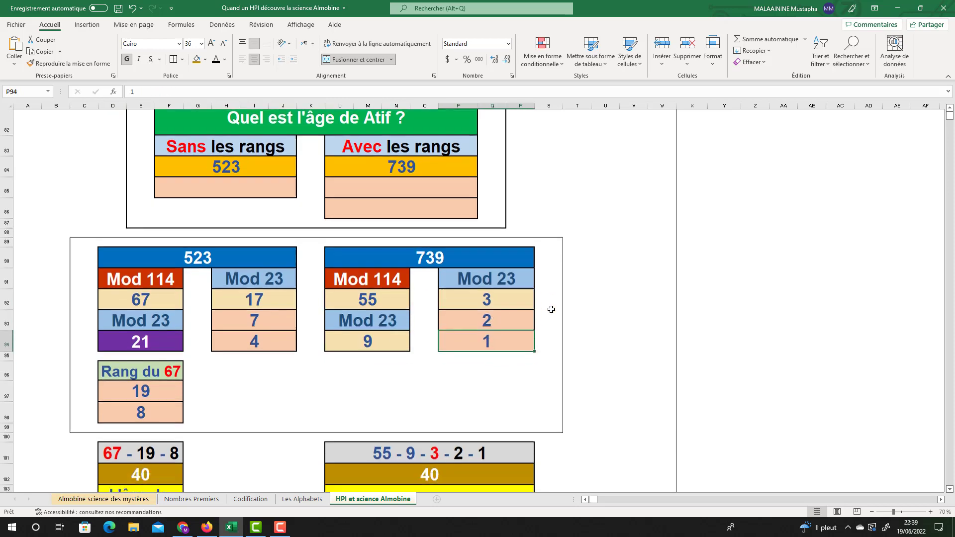
click(431, 341)
click(418, 360)
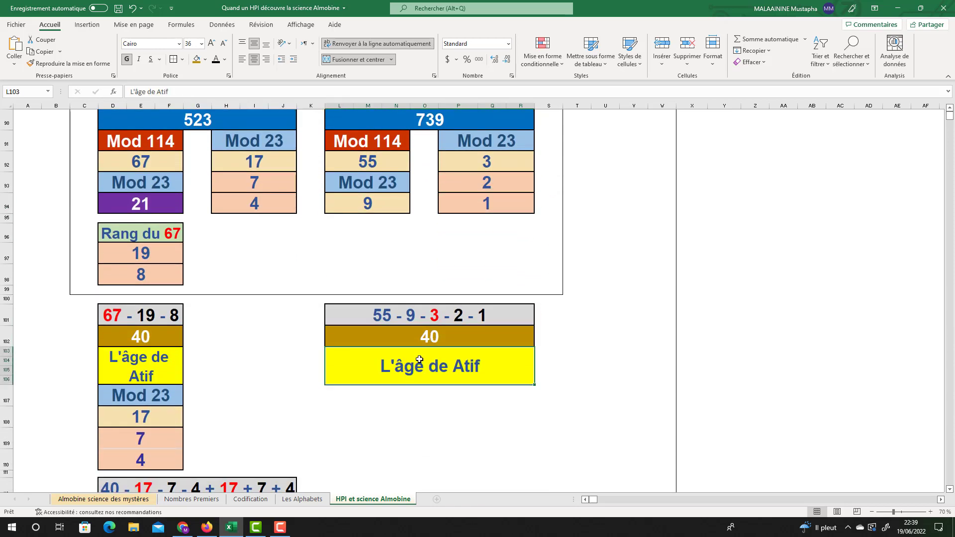
Trace the range summed by the SOMME formula in D196, under "La somme de la totalité des nombres".
scroll(418, 357, down, 20)
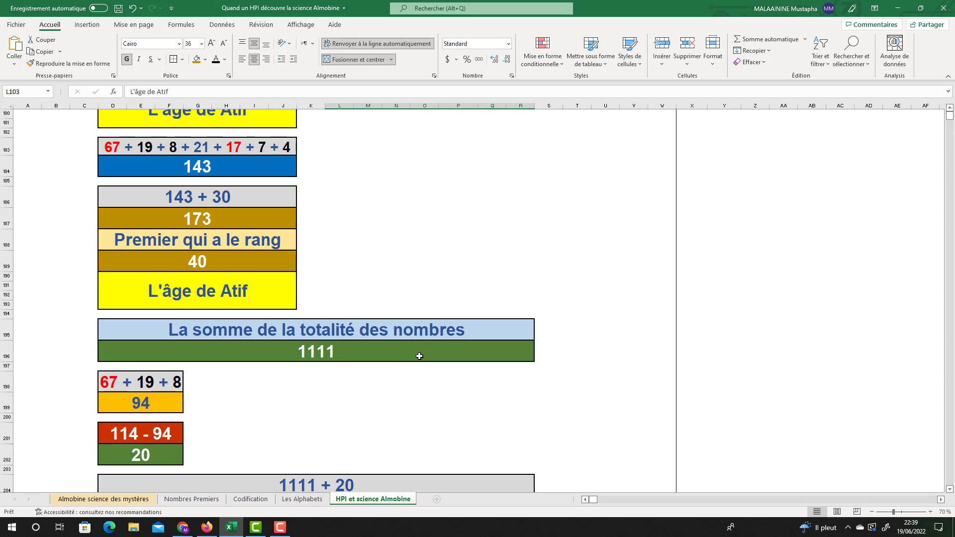
double_click(413, 355)
scroll(455, 273, up, 14)
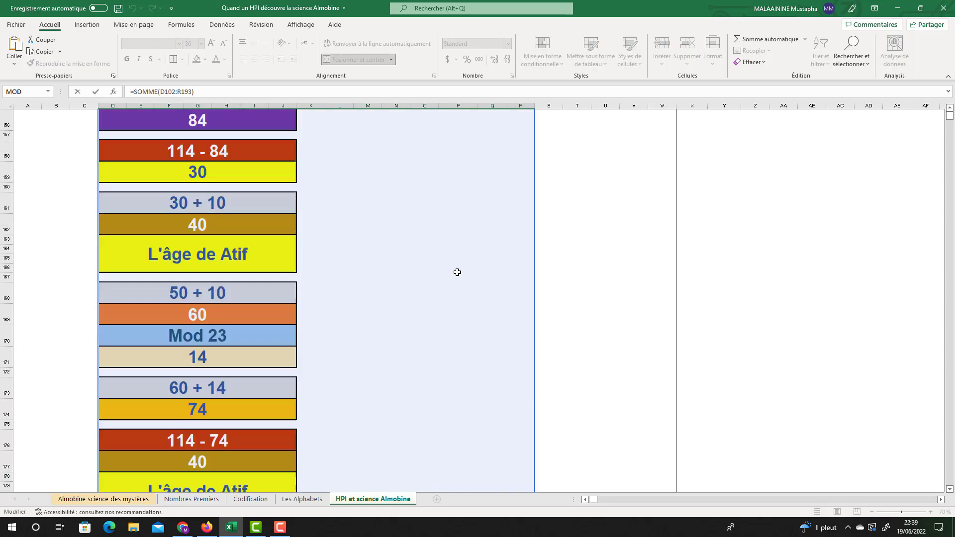
scroll(456, 272, up, 14)
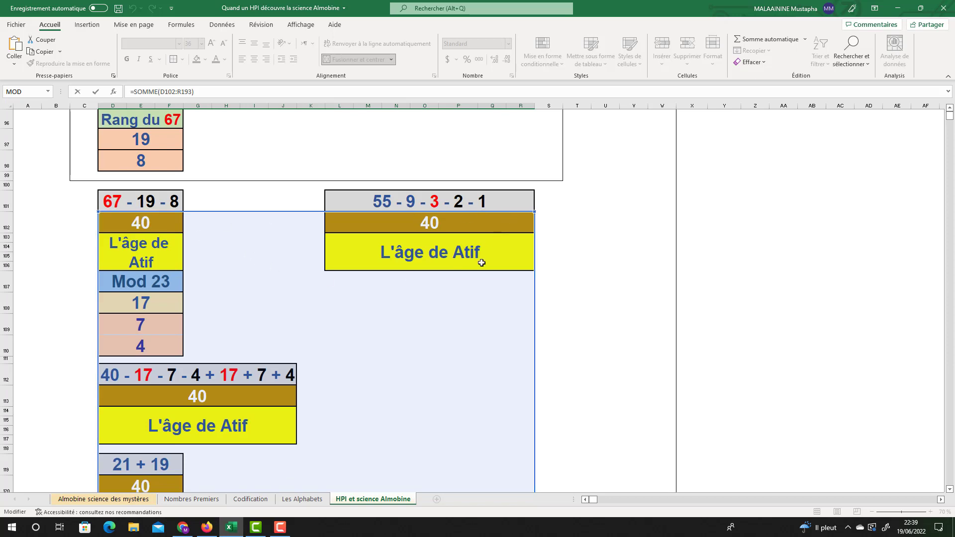
key(Return)
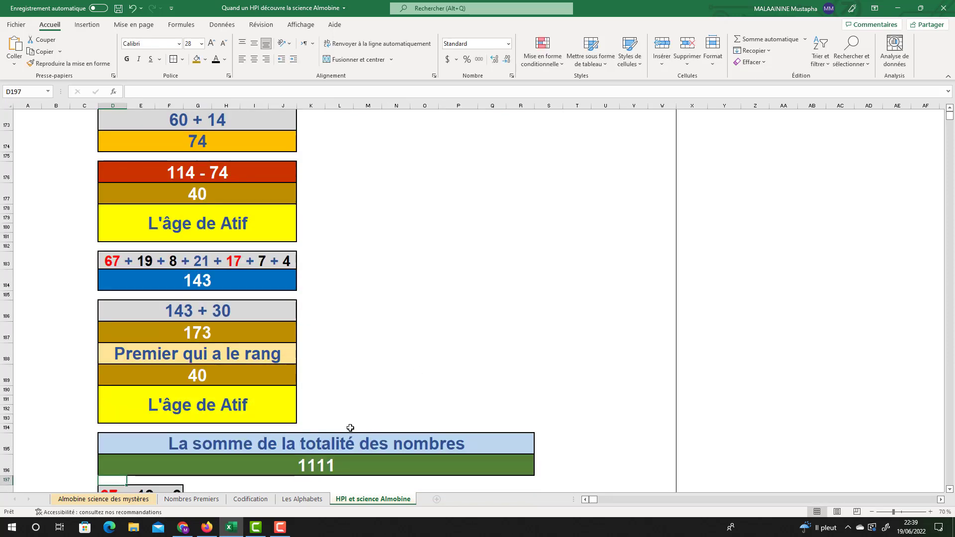
scroll(348, 428, down, 1)
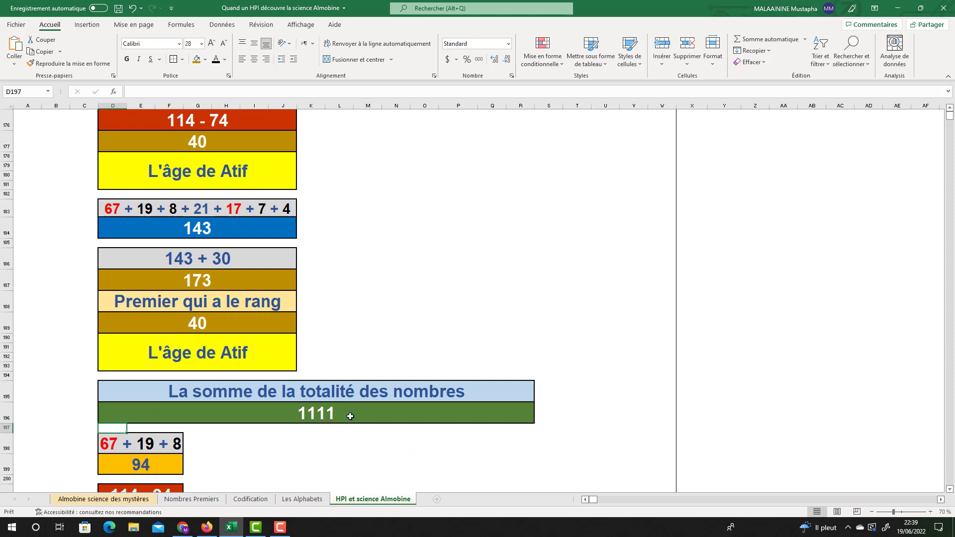
Review the Mod 114 result in D92 and its rank values in D97 and D98 of the 523 table.
scroll(324, 297, up, 15)
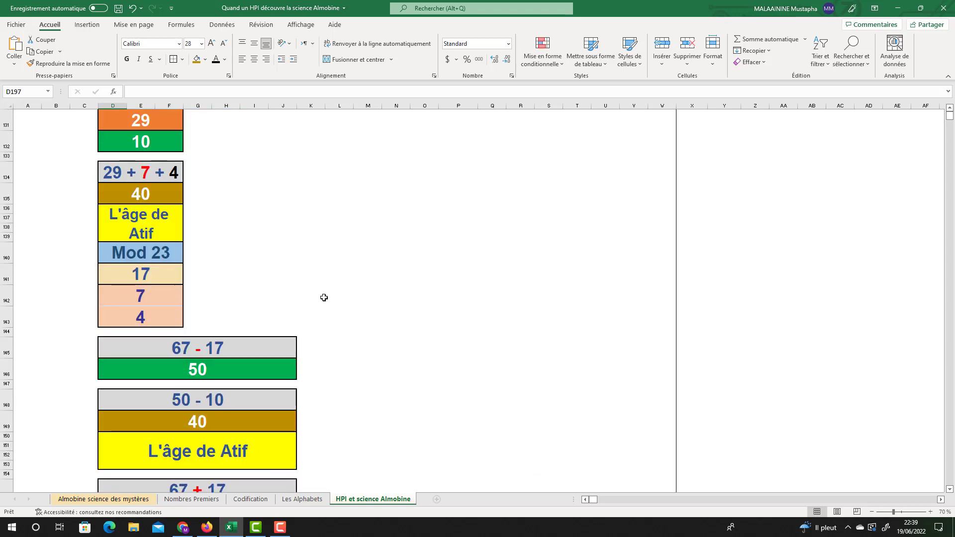
scroll(324, 297, up, 14)
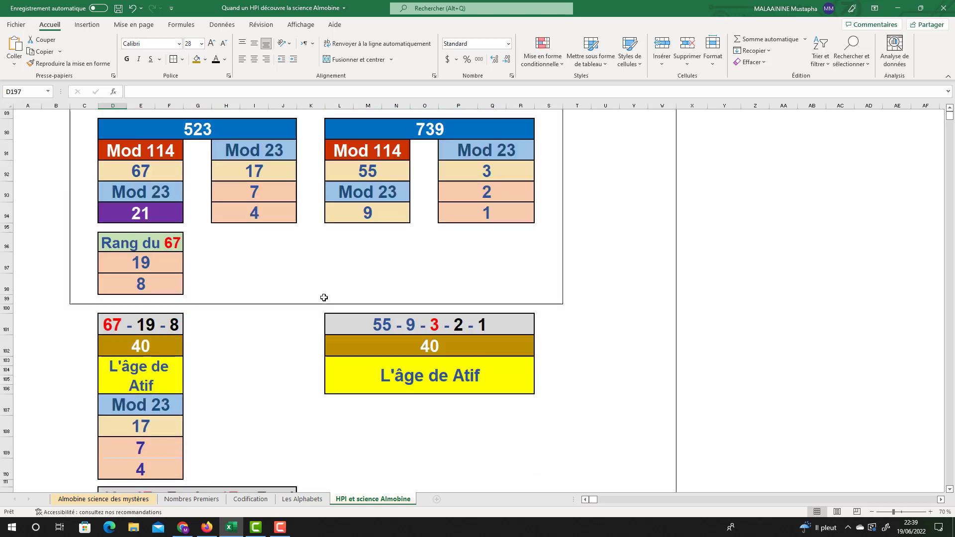
click(134, 172)
click(137, 263)
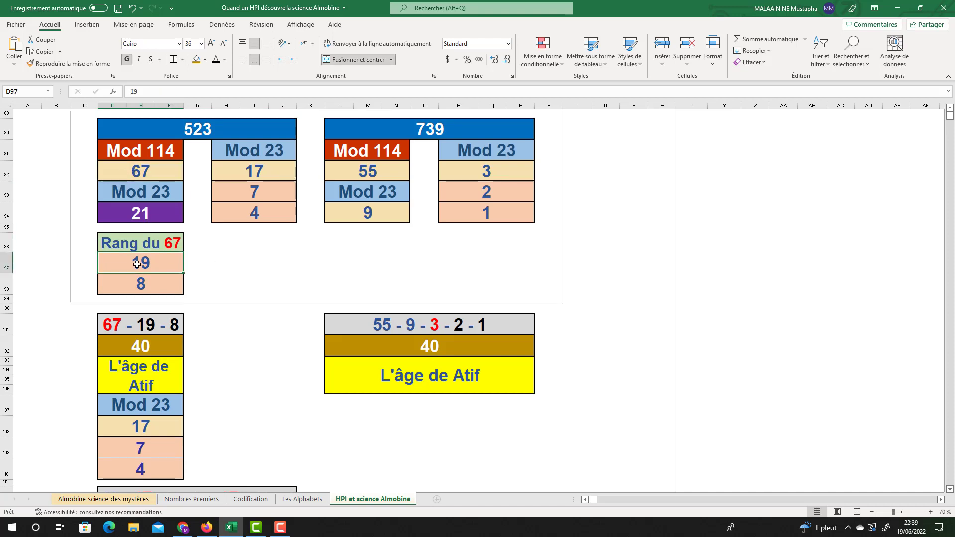
click(133, 284)
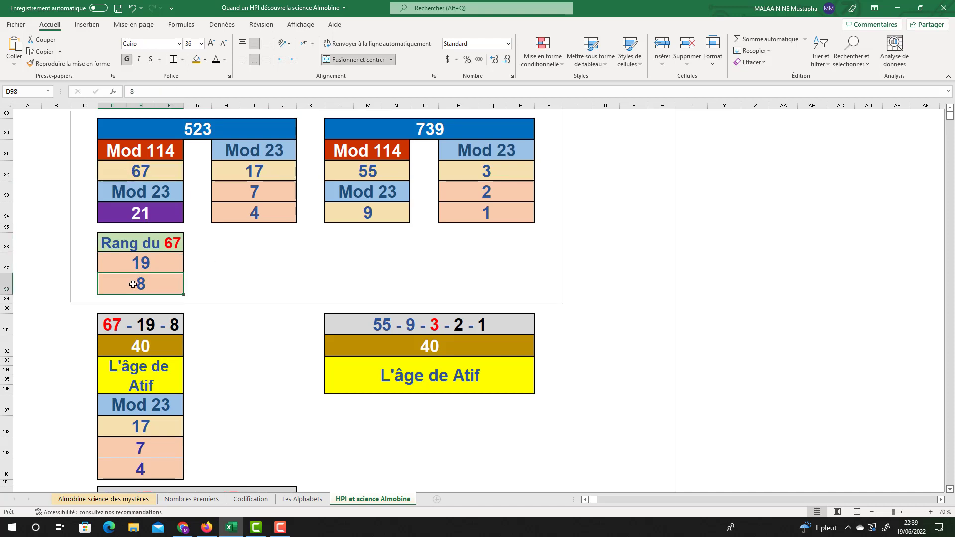
click(144, 172)
double_click(141, 284)
Check the 67 + 19 + 8 sum formula in D199 and the 114 - 94 formula in D202.
scroll(275, 242, down, 1)
scroll(275, 242, down, 20)
scroll(274, 244, down, 1)
click(148, 231)
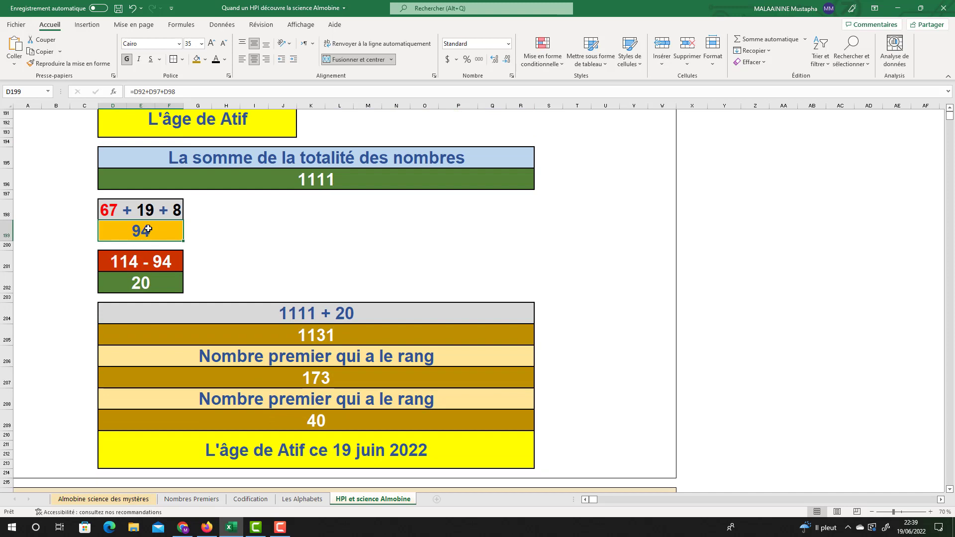
click(138, 284)
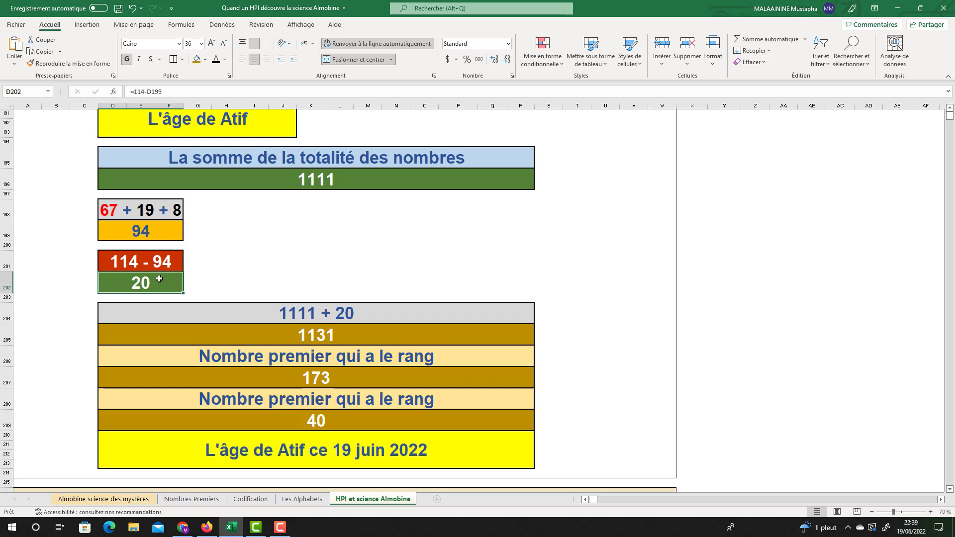
Check the 1111 + 20 formula in D205 and the prime rank values in D207 and D209.
click(307, 332)
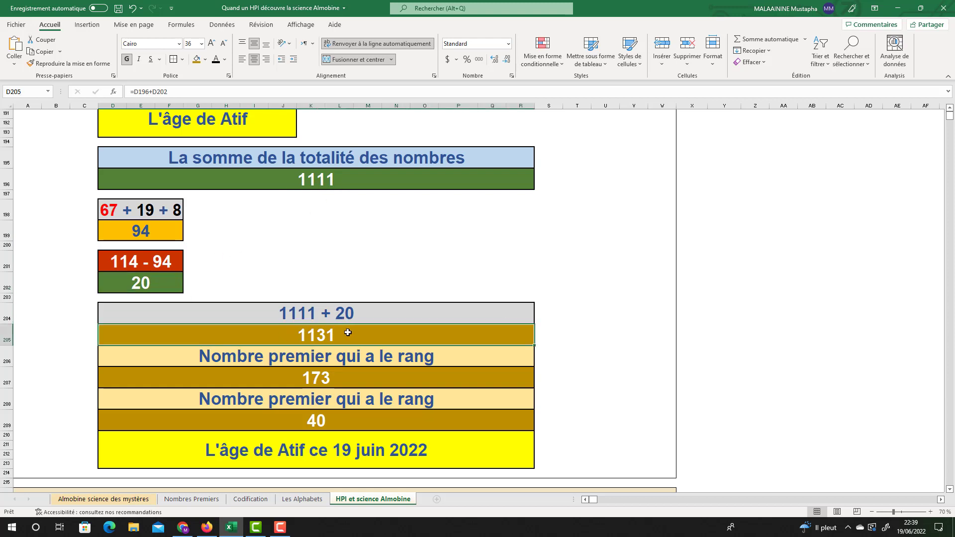
click(338, 373)
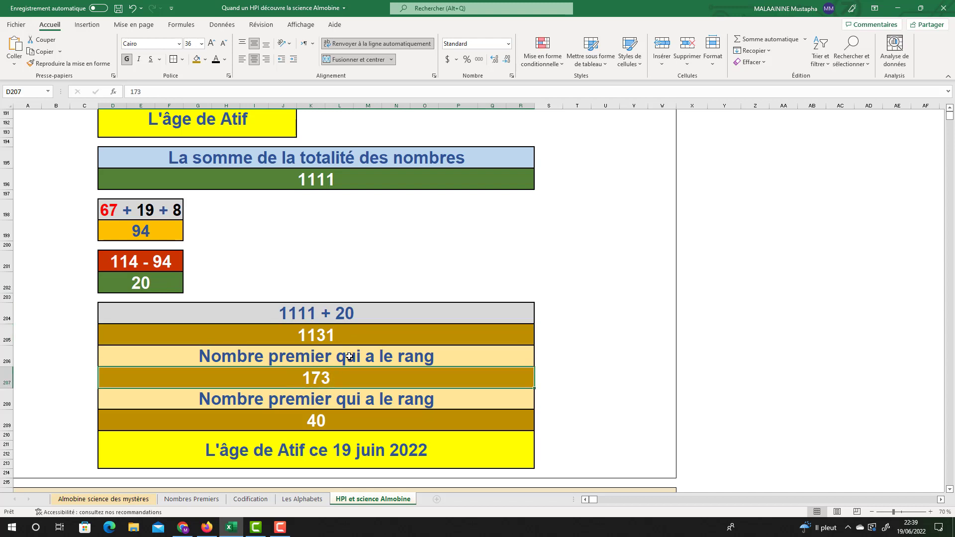
scroll(349, 356, down, 1)
click(317, 391)
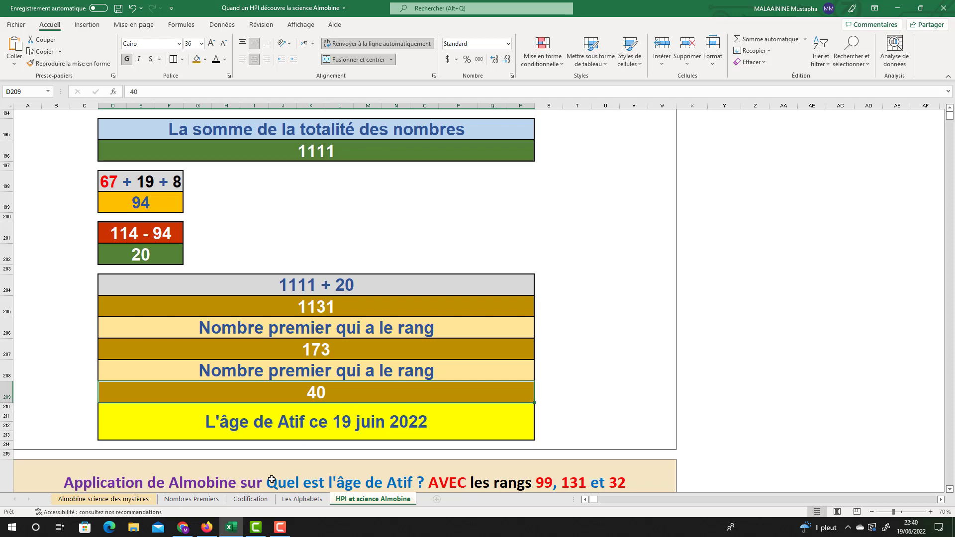
Switch to the Almobine website in Chrome and open its home page.
click(207, 527)
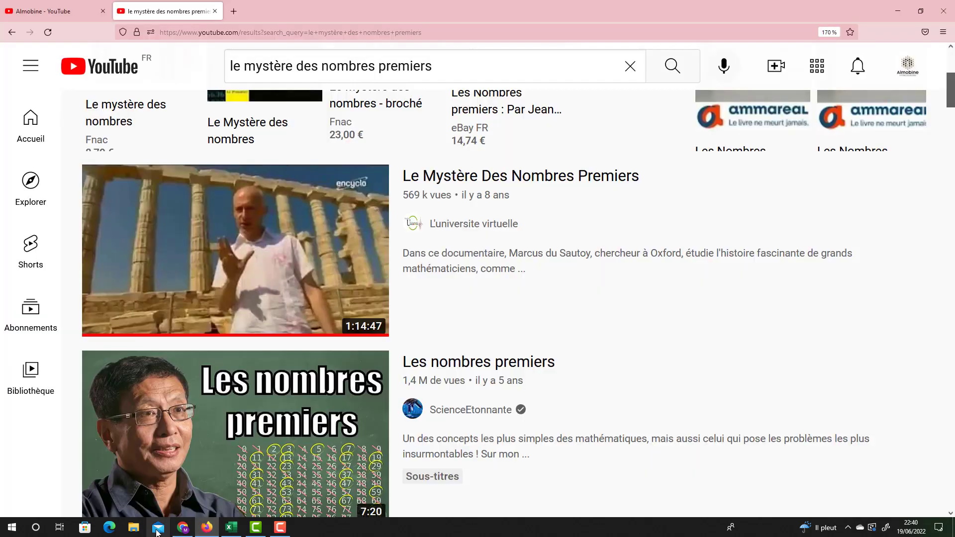
click(182, 527)
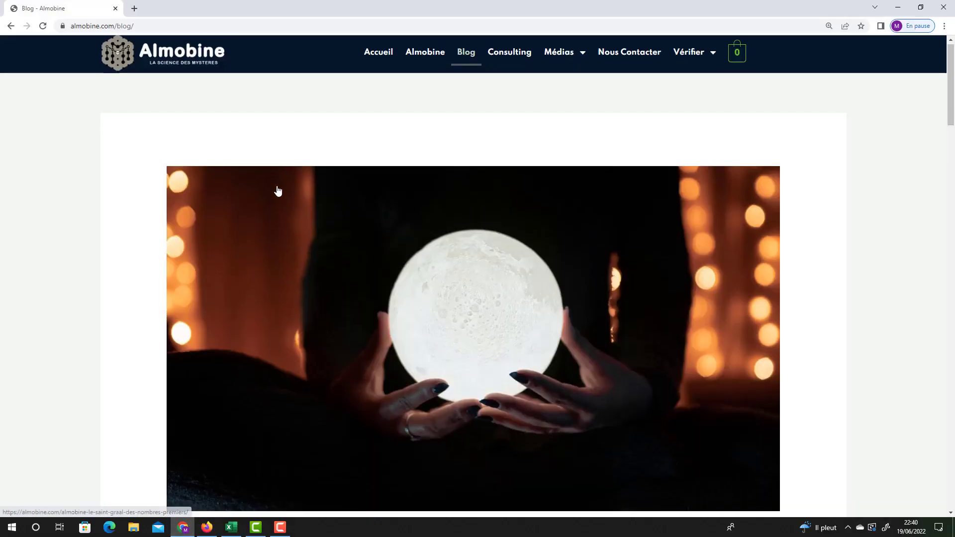
click(377, 58)
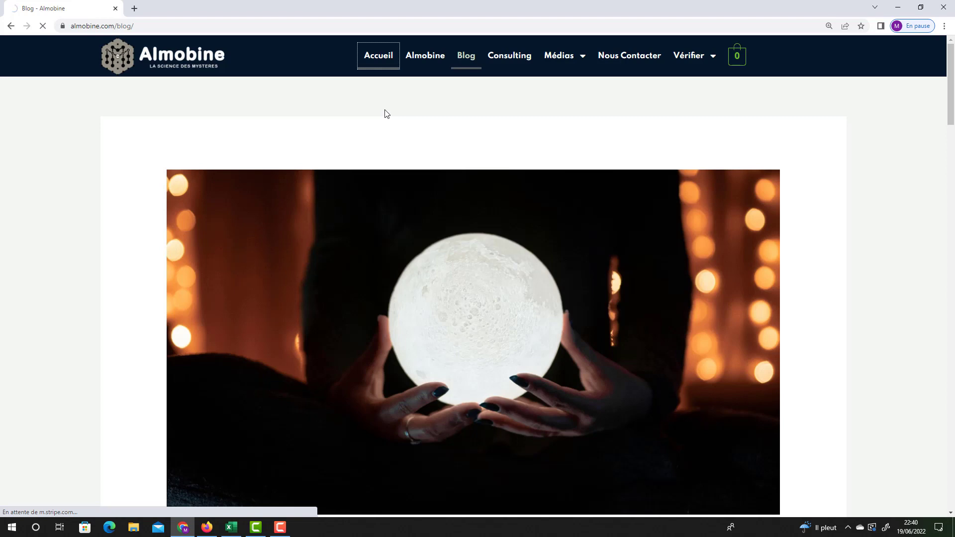
Open the Almobine blog page and look through its posts on prime numbers and why Almobine works.
scroll(490, 123, down, 1)
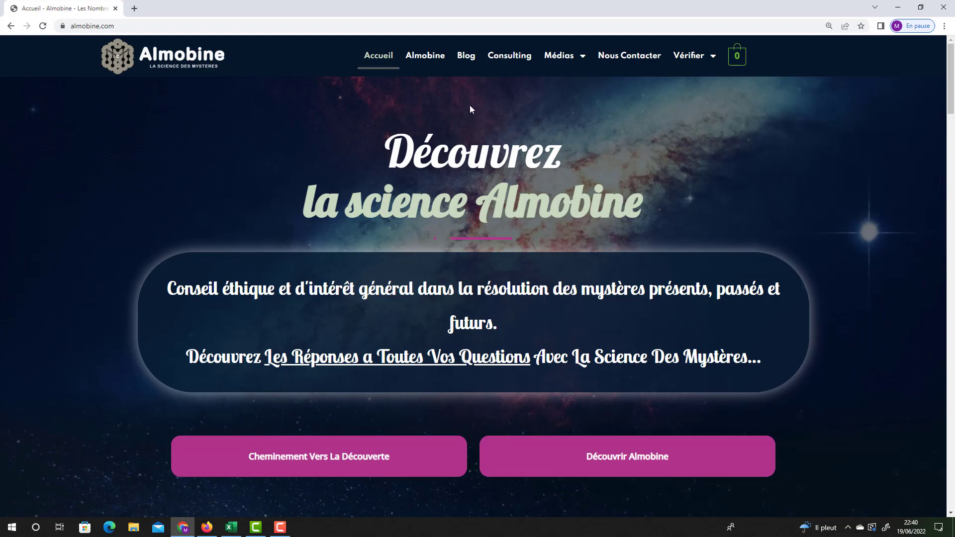
click(465, 57)
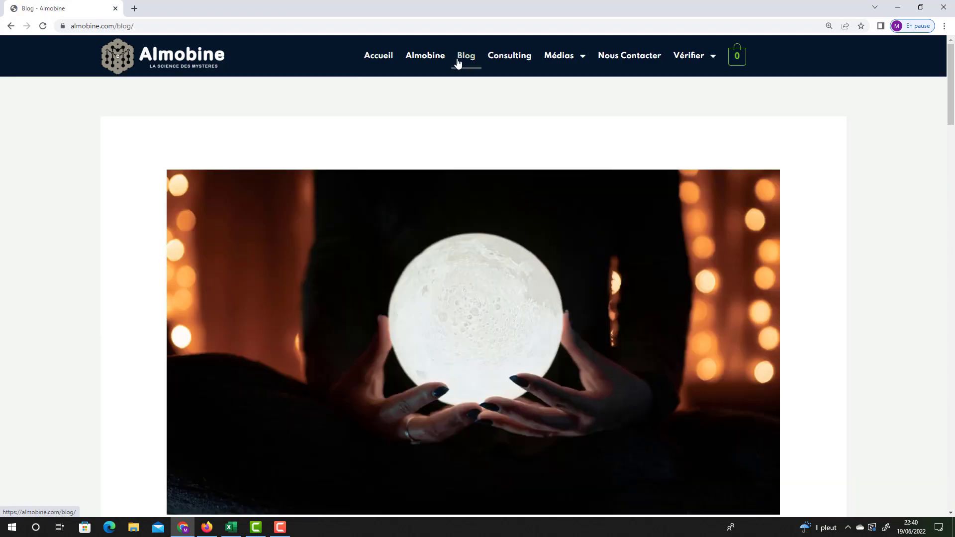
scroll(301, 184, down, 5)
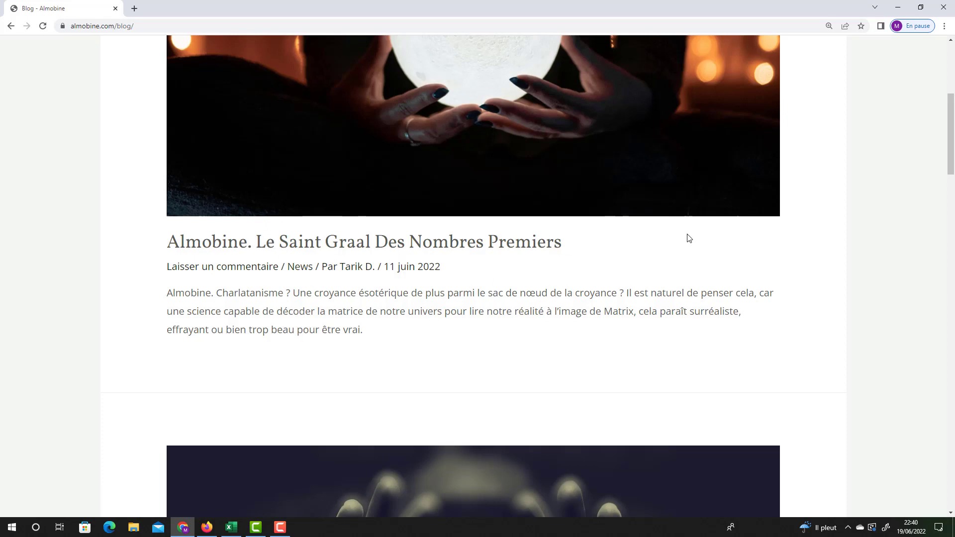
scroll(678, 239, down, 4)
scroll(677, 234, up, 4)
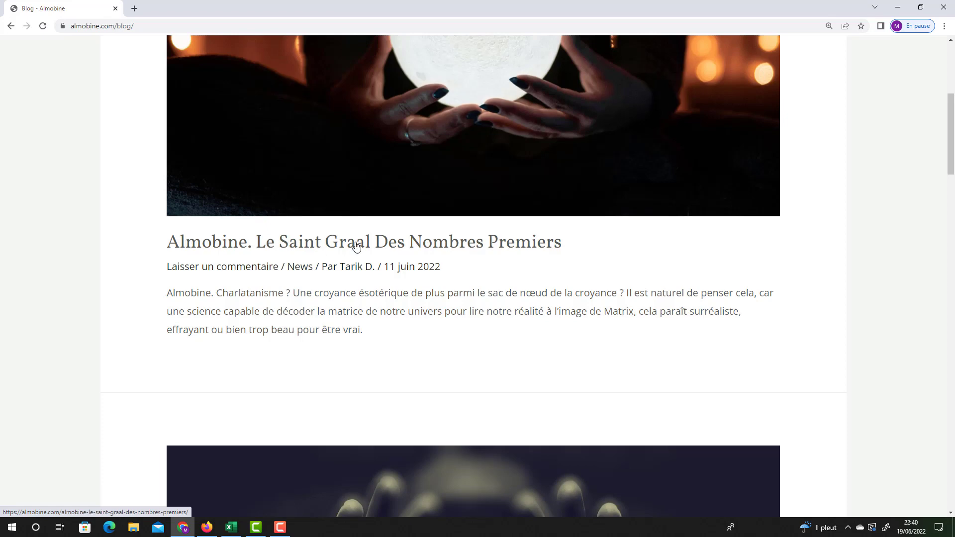
scroll(433, 222, down, 10)
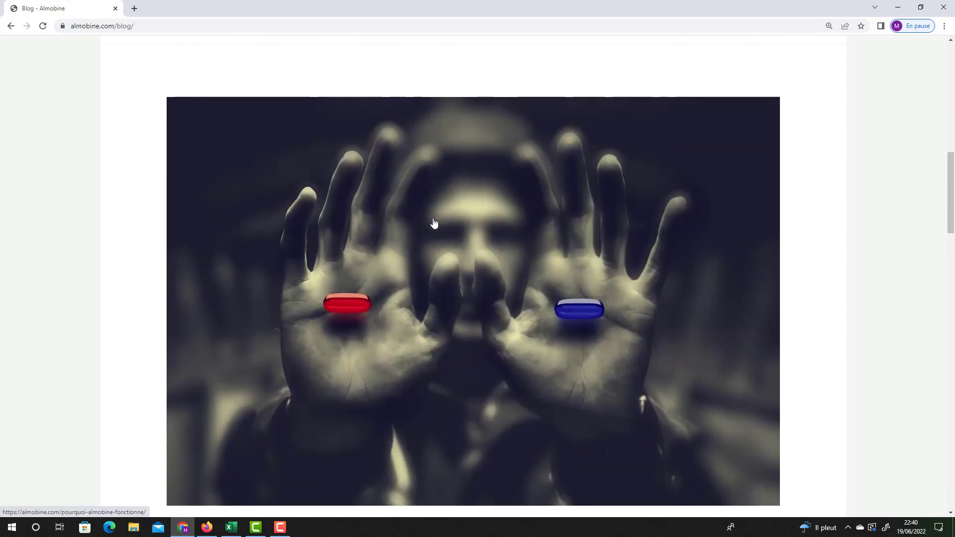
scroll(433, 219, up, 1)
scroll(432, 219, down, 3)
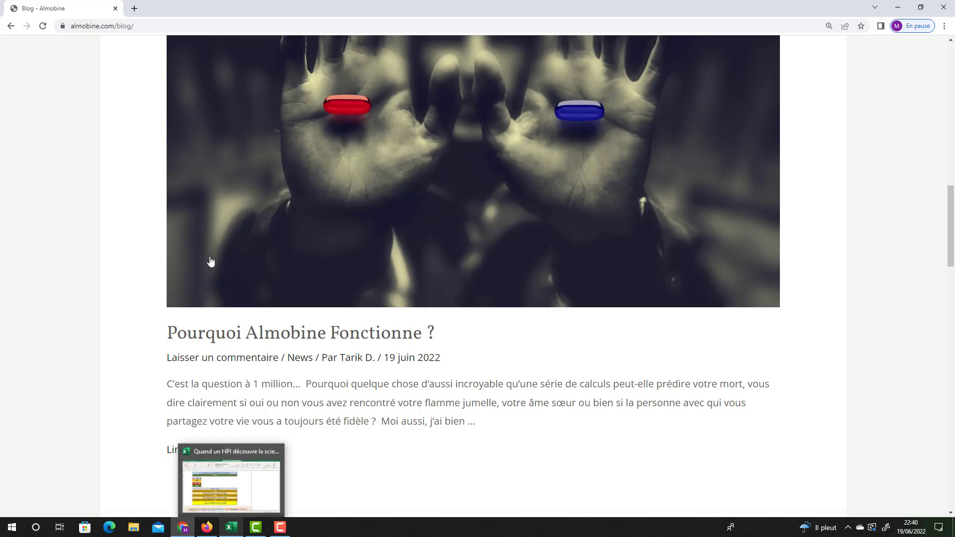
Switch back to the Excel workbook and review the A216 section applying Almobine with ranks 99, 131 and 32.
click(232, 526)
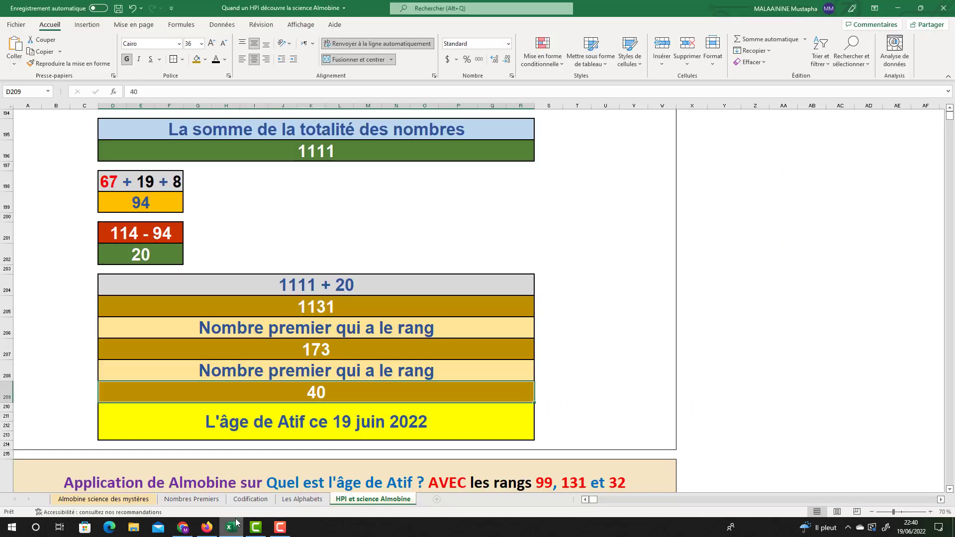
scroll(405, 355, down, 2)
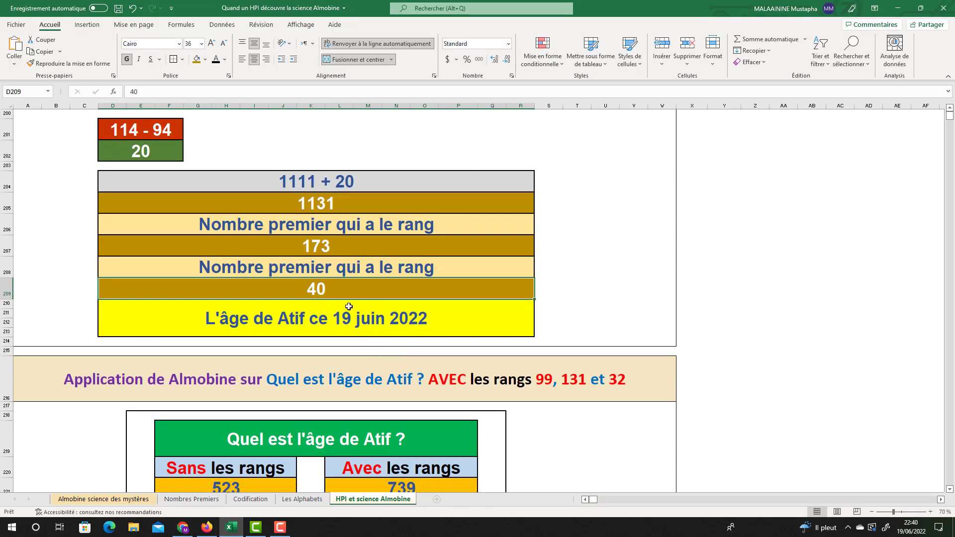
click(220, 382)
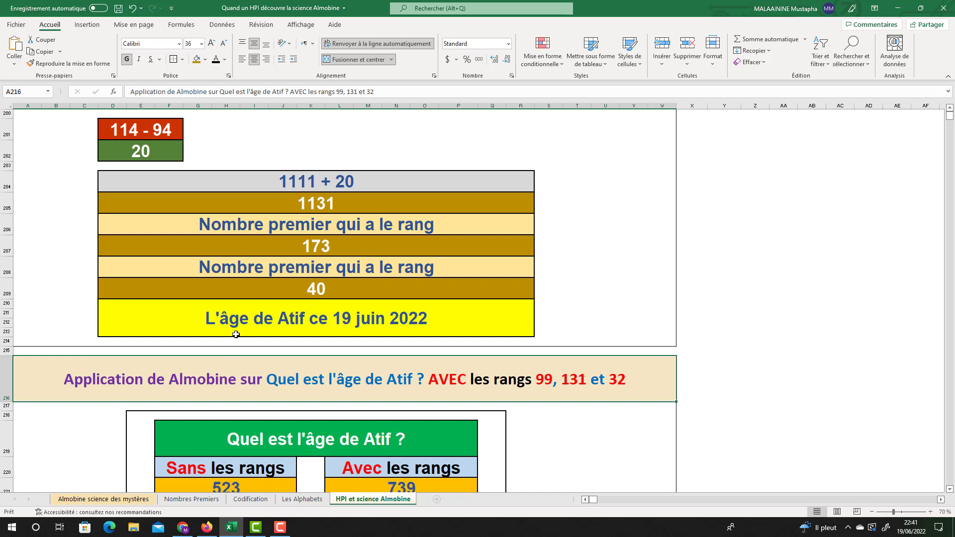
scroll(236, 334, down, 1)
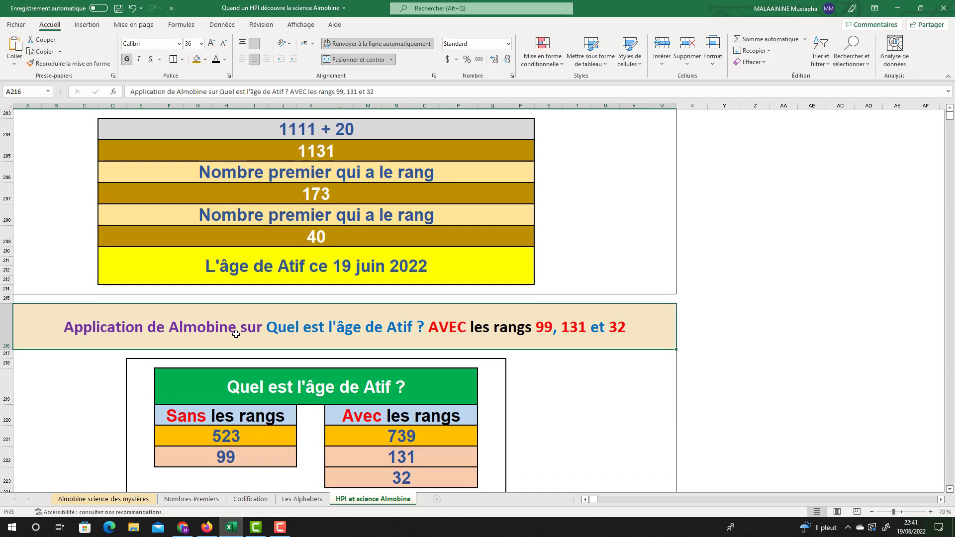
scroll(235, 335, down, 1)
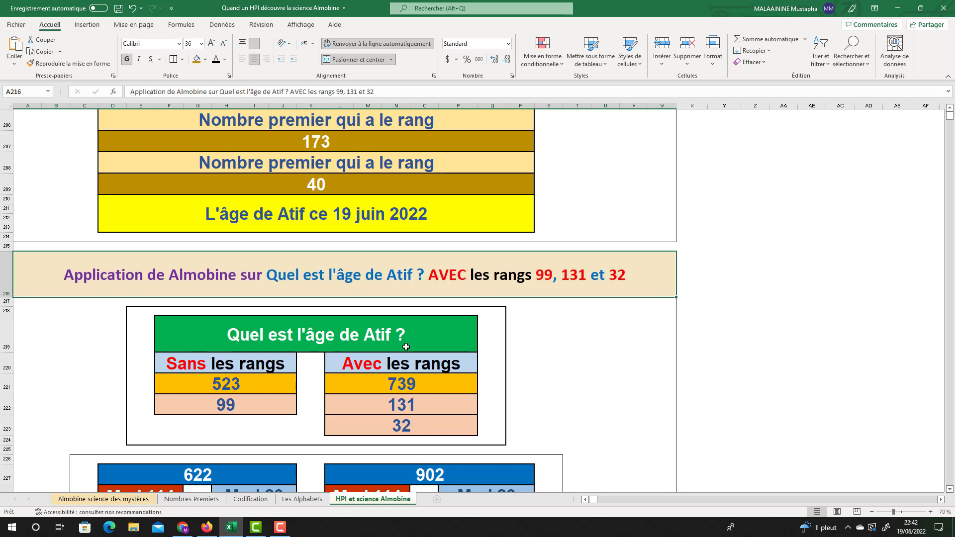
scroll(405, 346, down, 1)
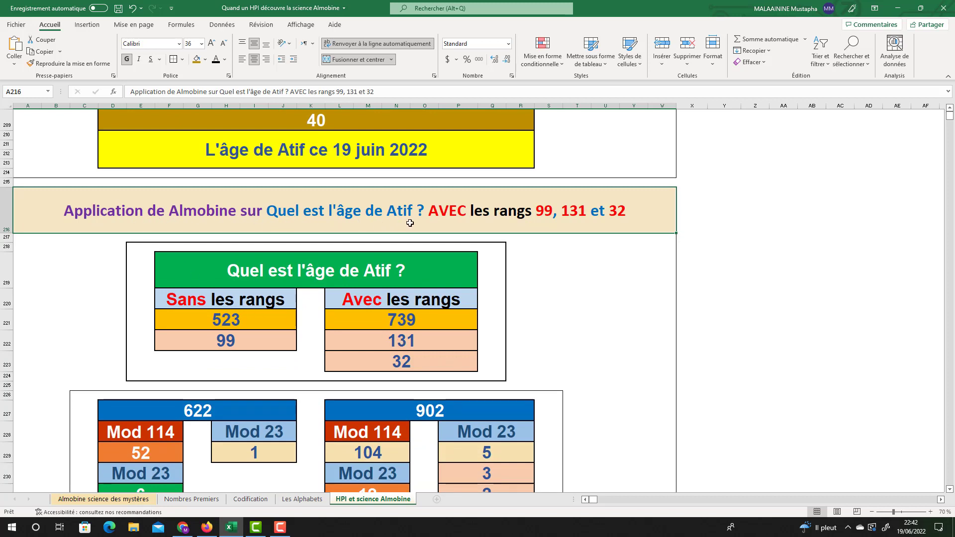
Review the rank values in F222, L222 and L223 under 523 and 739.
click(245, 342)
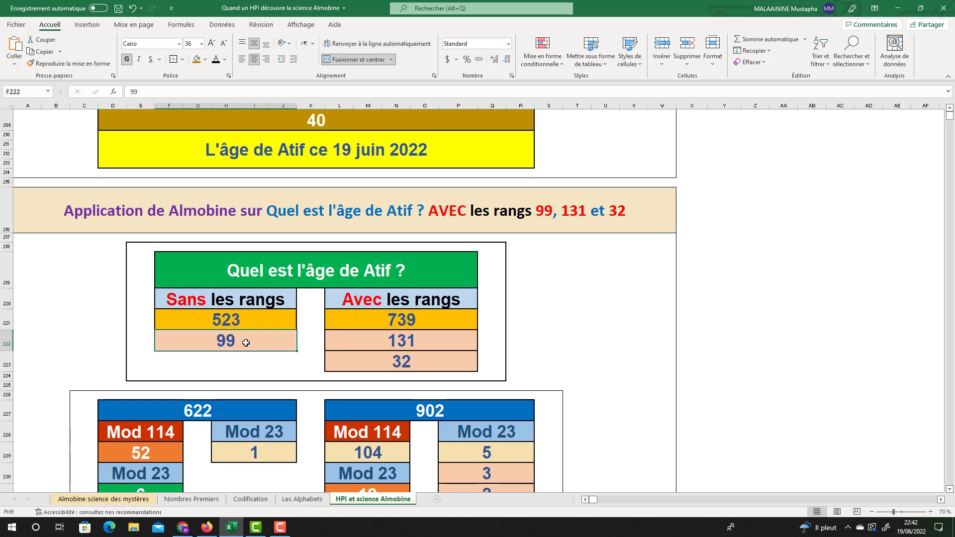
click(385, 344)
click(401, 360)
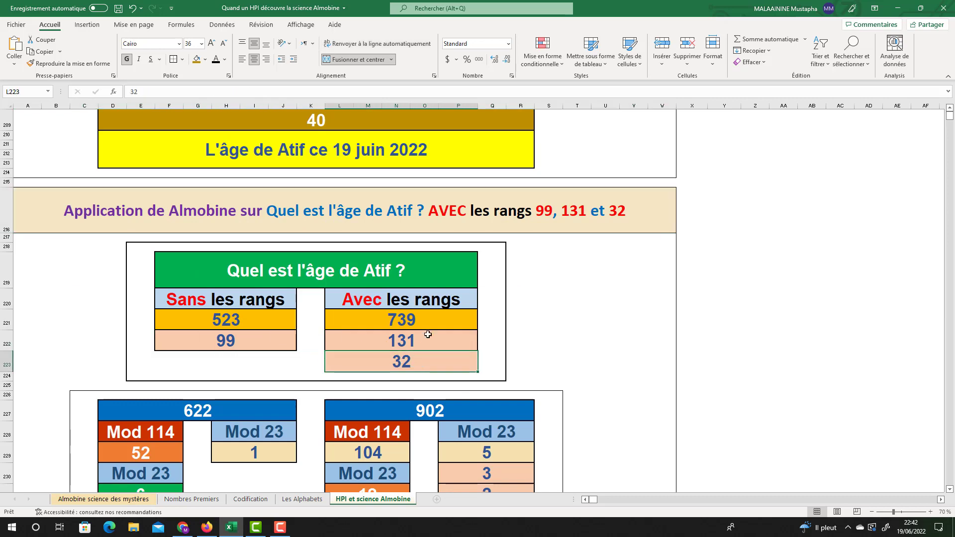
Check the sum formulas in D227 and L227 that add the ranks to 523 and 739.
scroll(428, 335, down, 3)
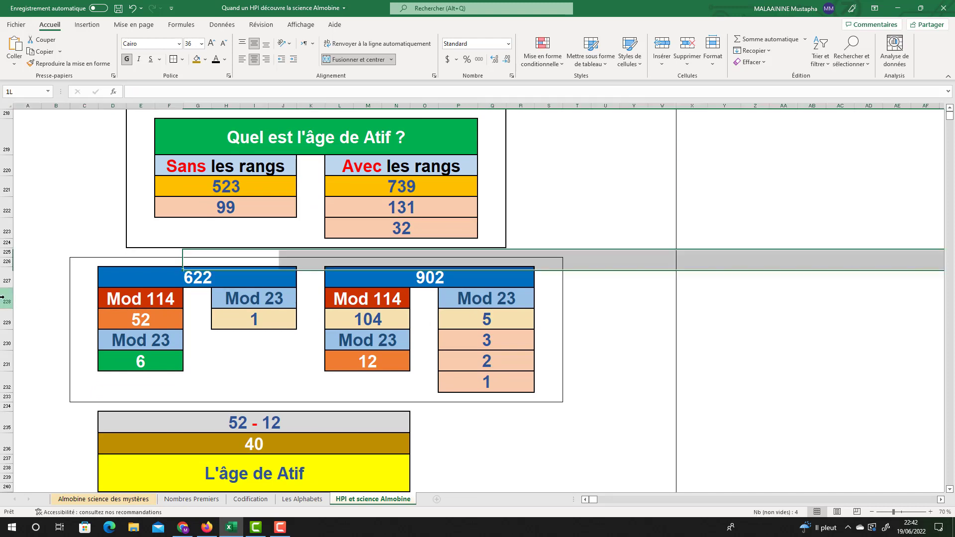
click(2, 297)
double_click(178, 281)
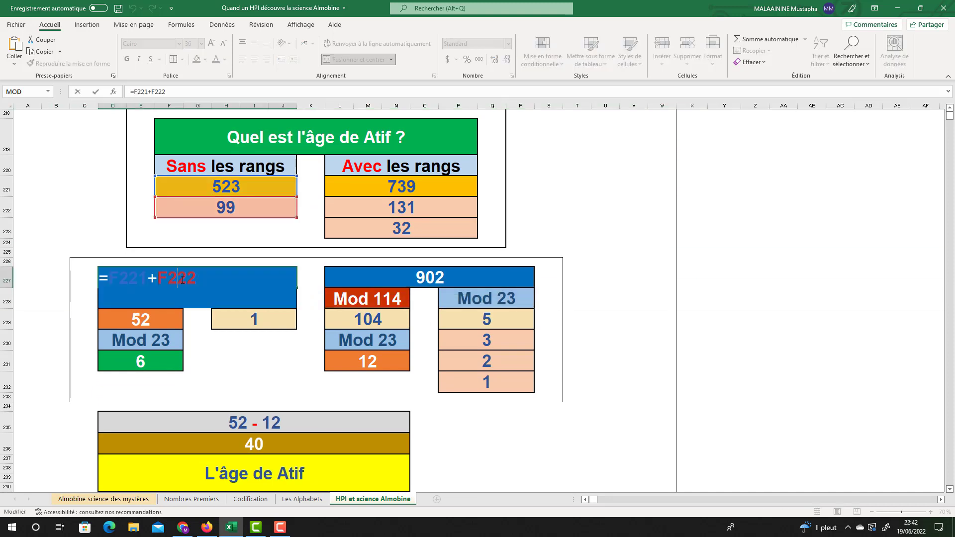
key(Escape)
click(427, 279)
double_click(428, 278)
key(Return)
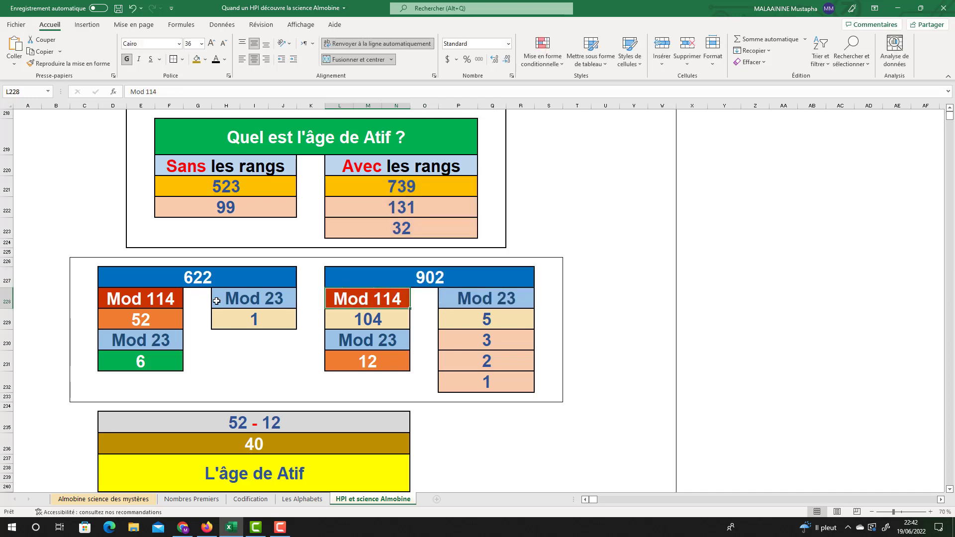
Check the Mod 114 formula in D229 and the Mod 23 formula in D231 of the 622 table.
click(3, 298)
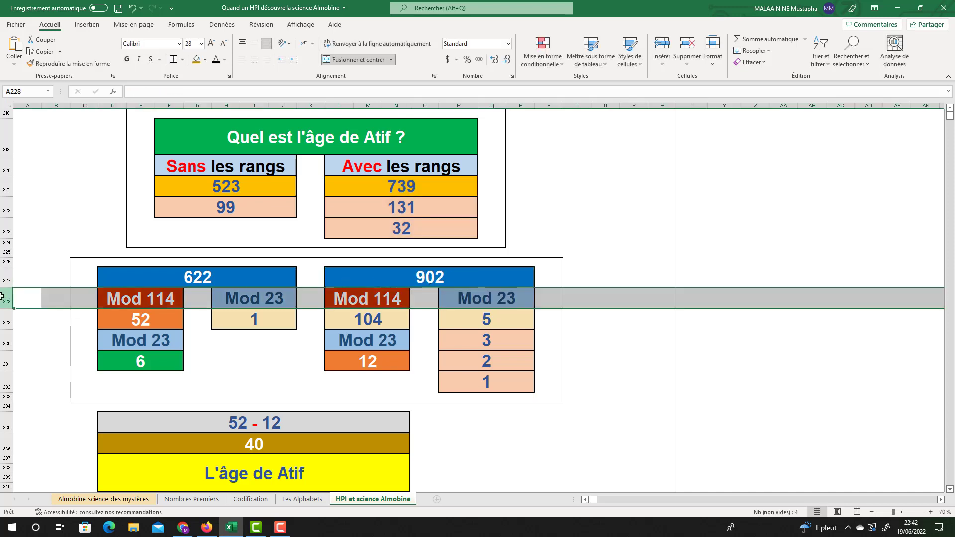
click(5, 321)
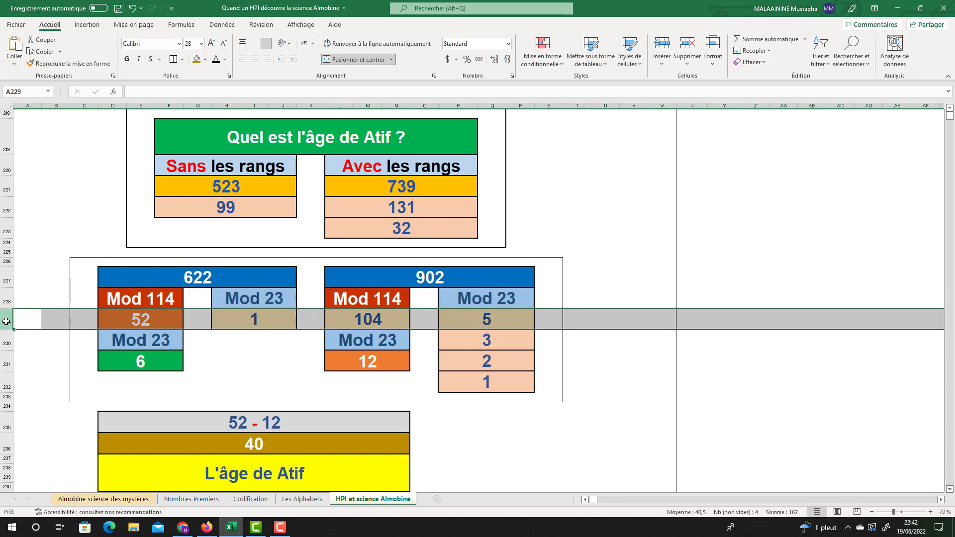
click(140, 321)
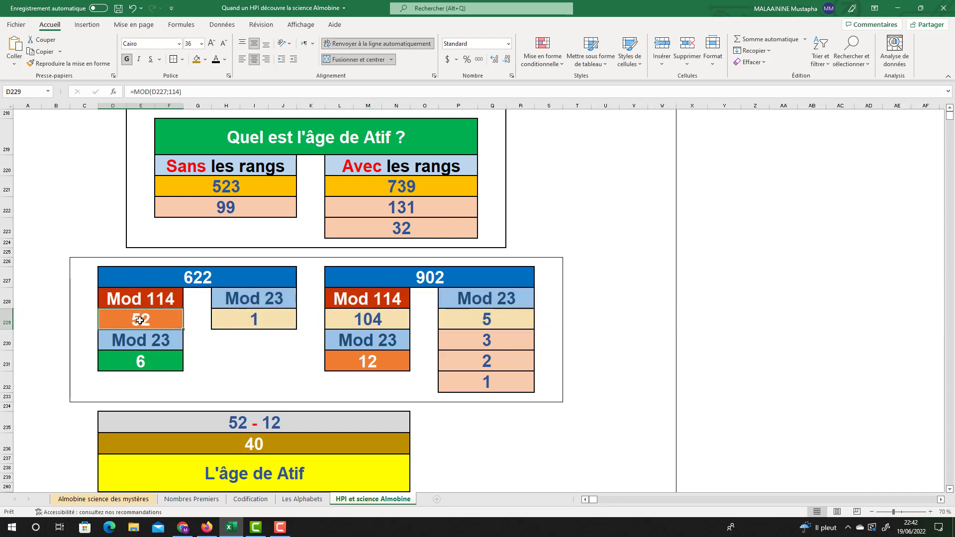
click(158, 343)
click(145, 362)
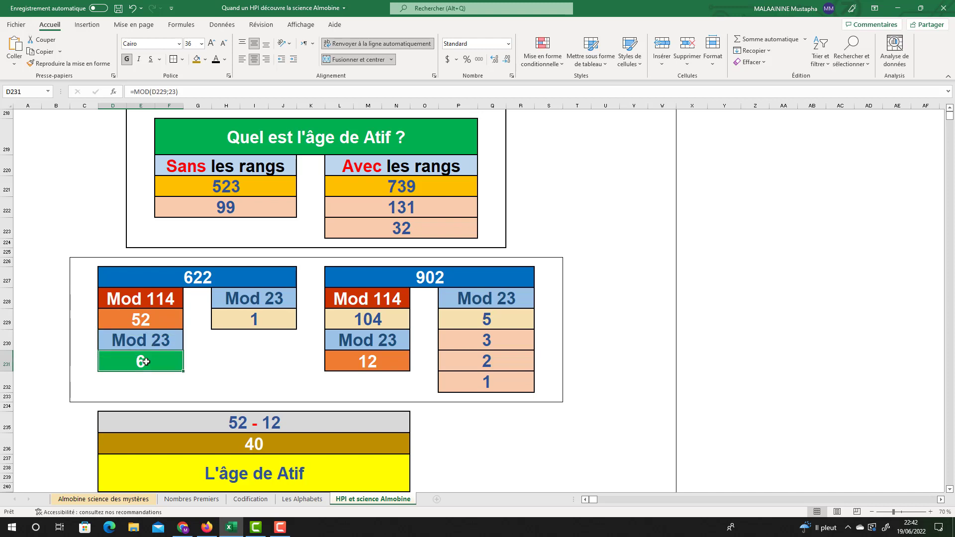
Check the Mod 114 and Mod 23 formulas of the 902 table and the rank values in P230 to P232.
click(338, 324)
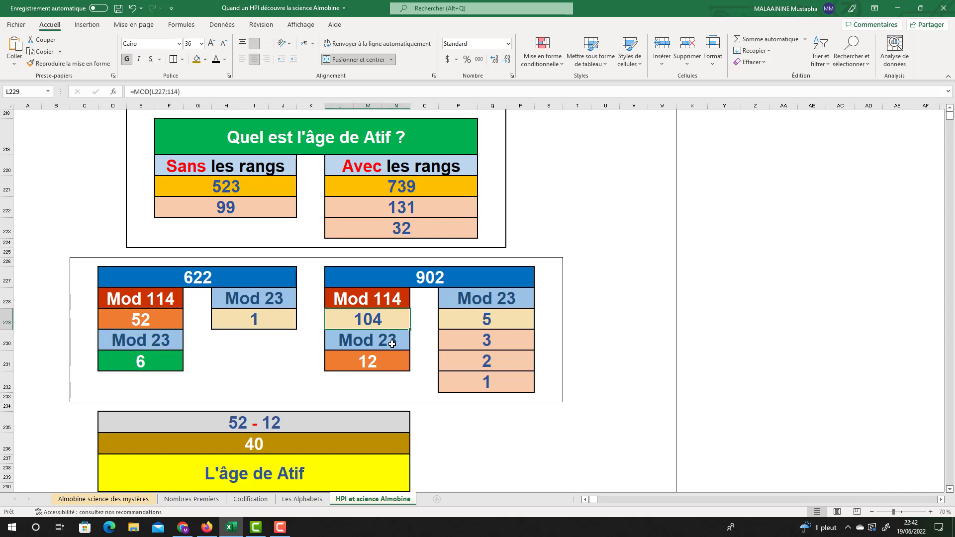
click(371, 362)
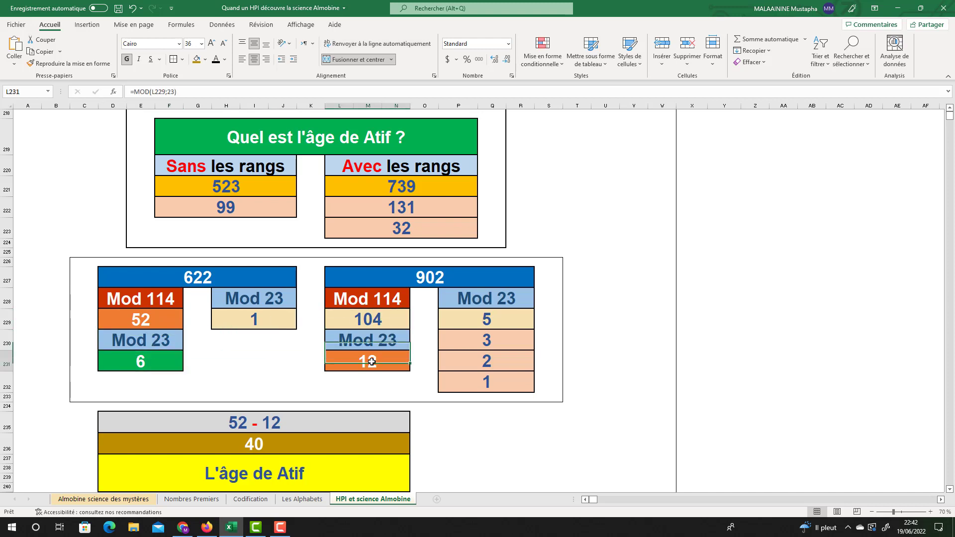
click(486, 321)
click(485, 342)
double_click(487, 361)
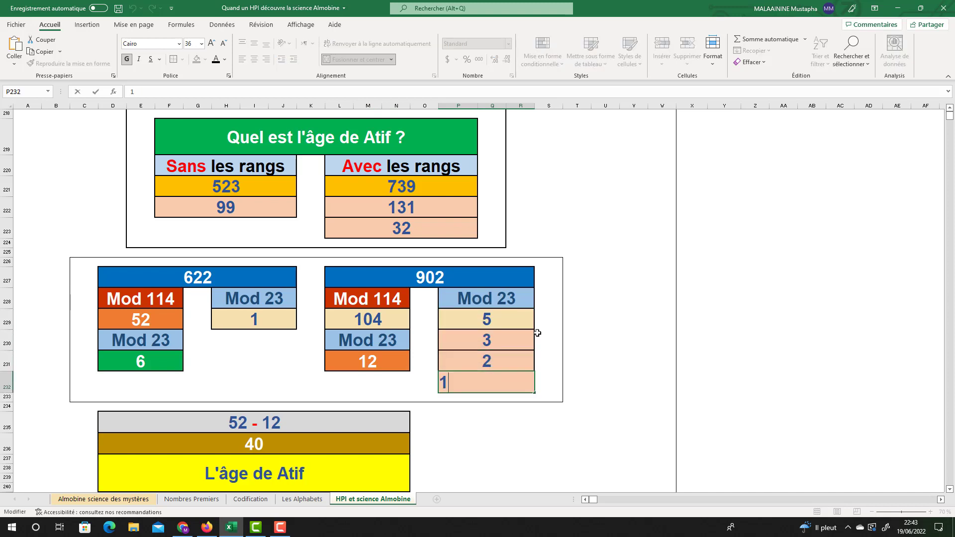
scroll(540, 324, down, 2)
click(535, 336)
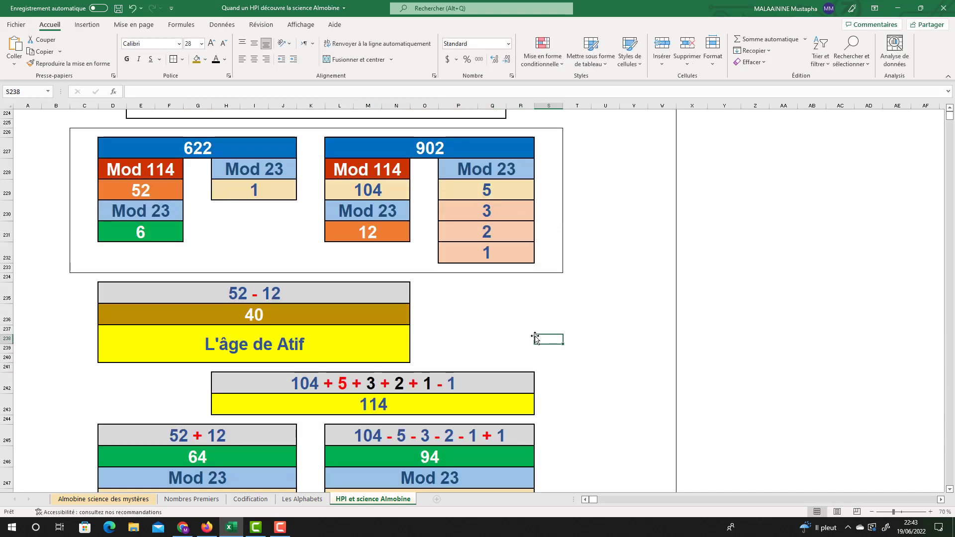
Trace the 52 - 12 formula in D236 back to its source cells D229 and L231.
click(156, 189)
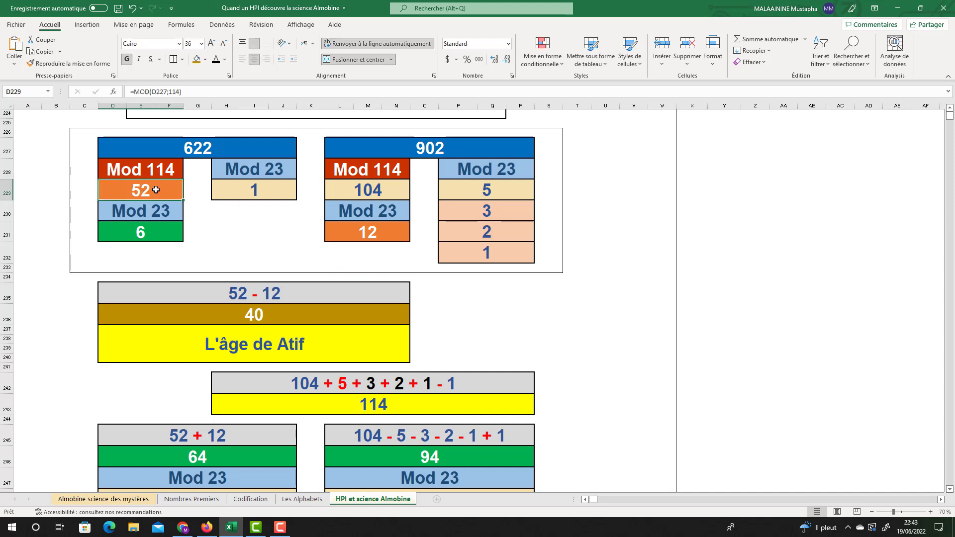
click(332, 231)
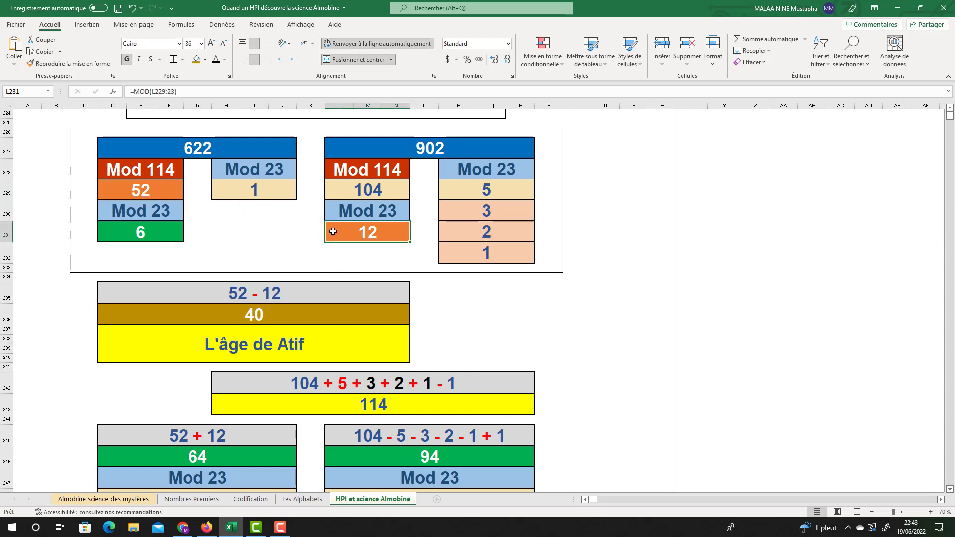
click(147, 192)
click(370, 246)
click(364, 236)
click(152, 196)
click(370, 231)
click(265, 311)
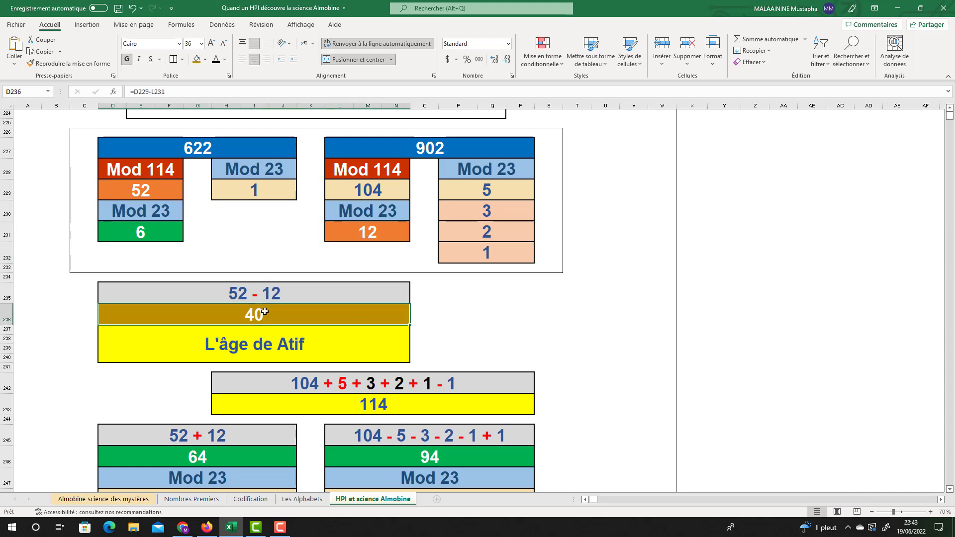
Check the 104 + 5 + 3 + 2 + 1 - 1 formula in H243 and compare it with the result in D236.
double_click(376, 400)
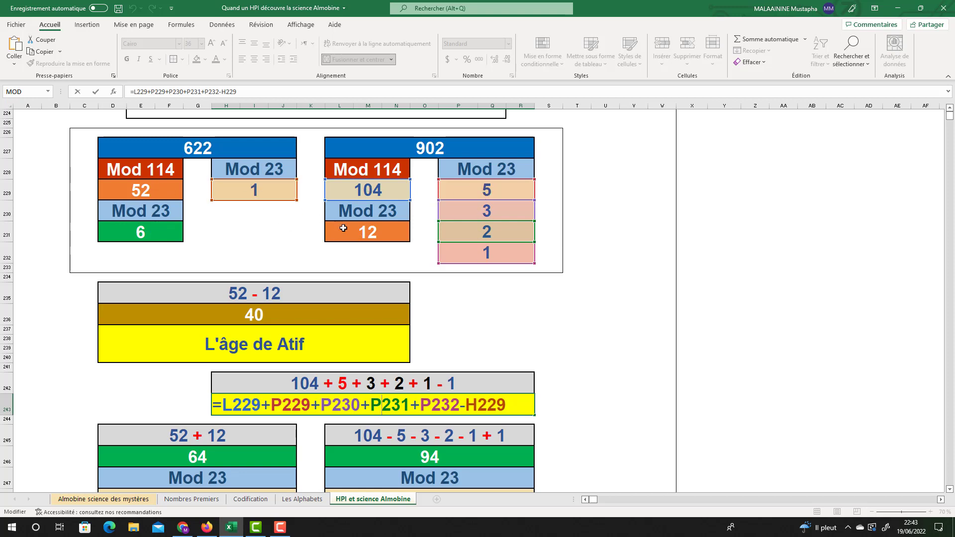
key(Return)
double_click(395, 407)
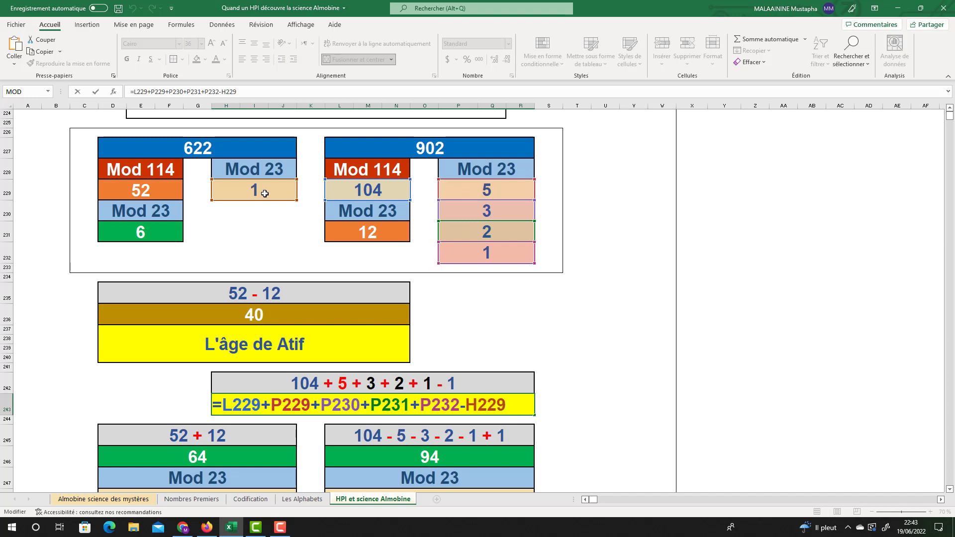
key(Return)
click(262, 313)
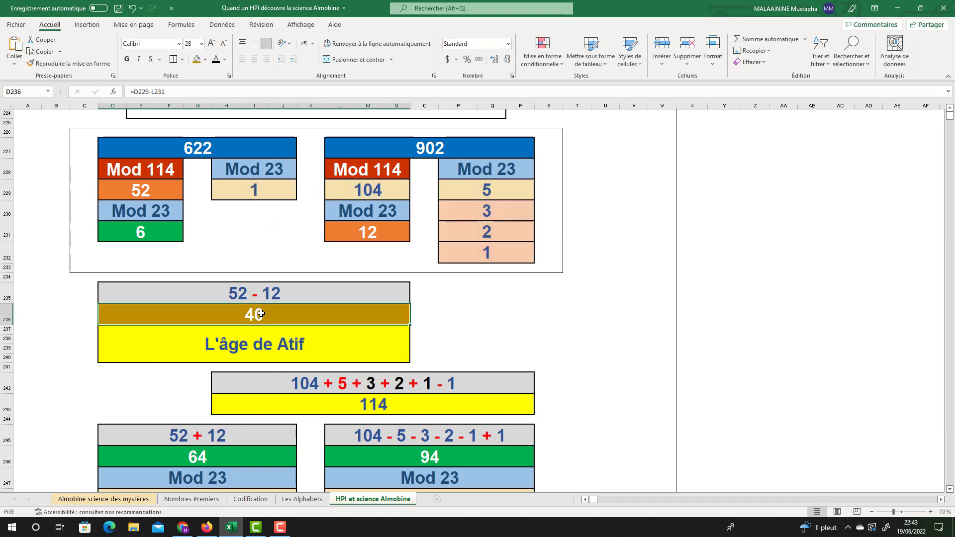
click(343, 404)
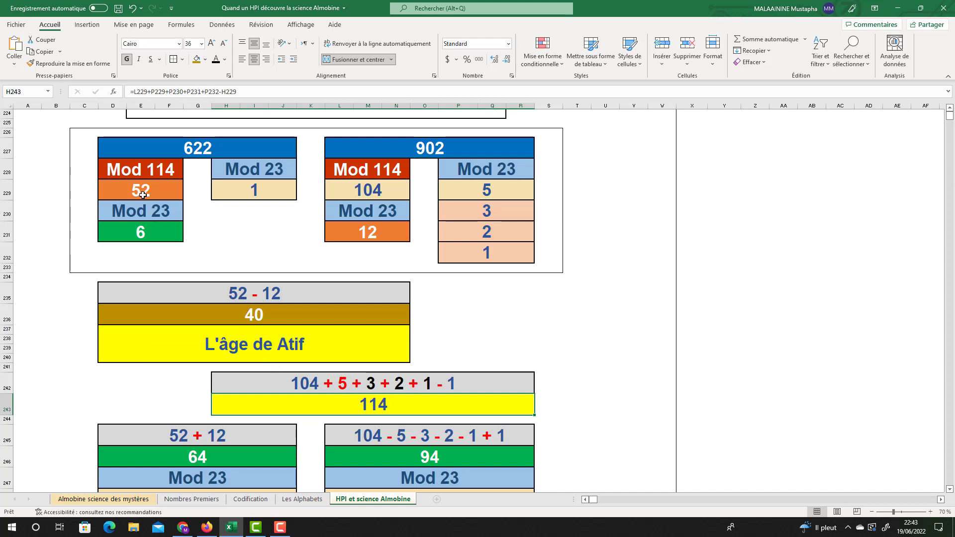
Check the Mod 23 formula in L231 and the Mod 114 formula in D229, then trace the 52 + 12 formula in D246.
click(358, 231)
key(F2)
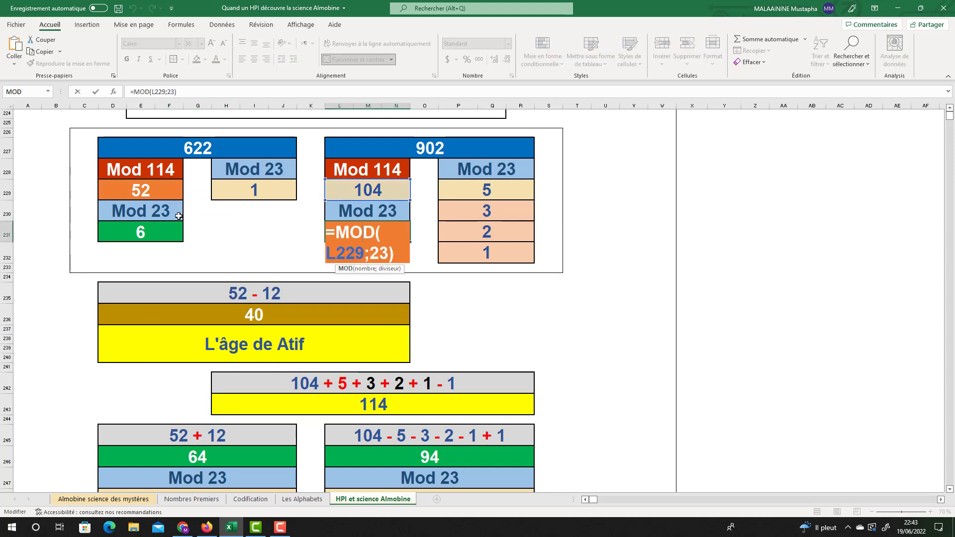
key(Return)
click(142, 192)
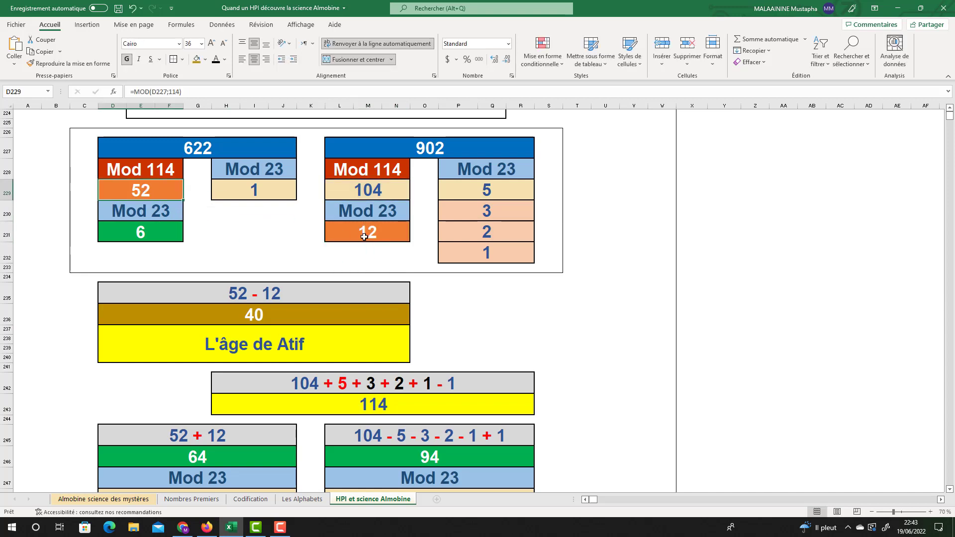
click(192, 422)
double_click(177, 461)
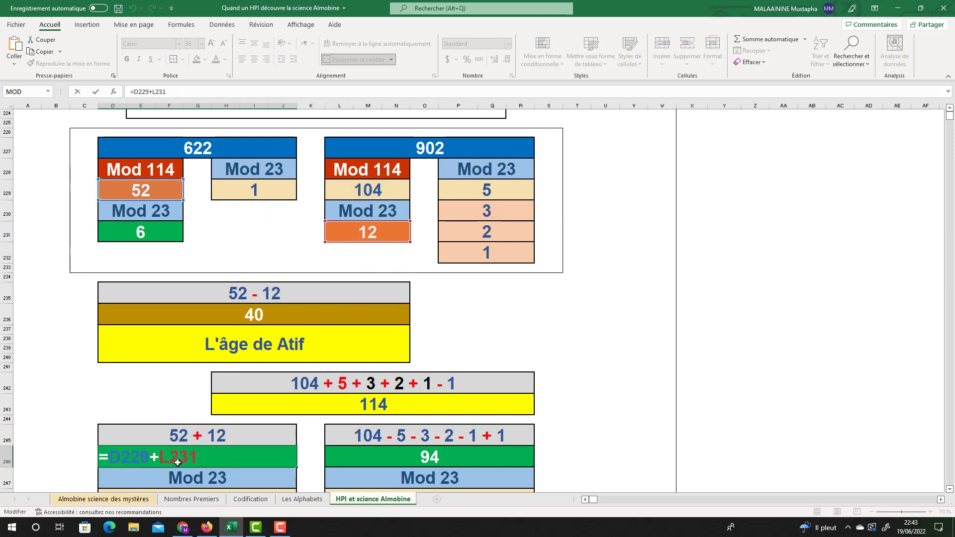
key(Return)
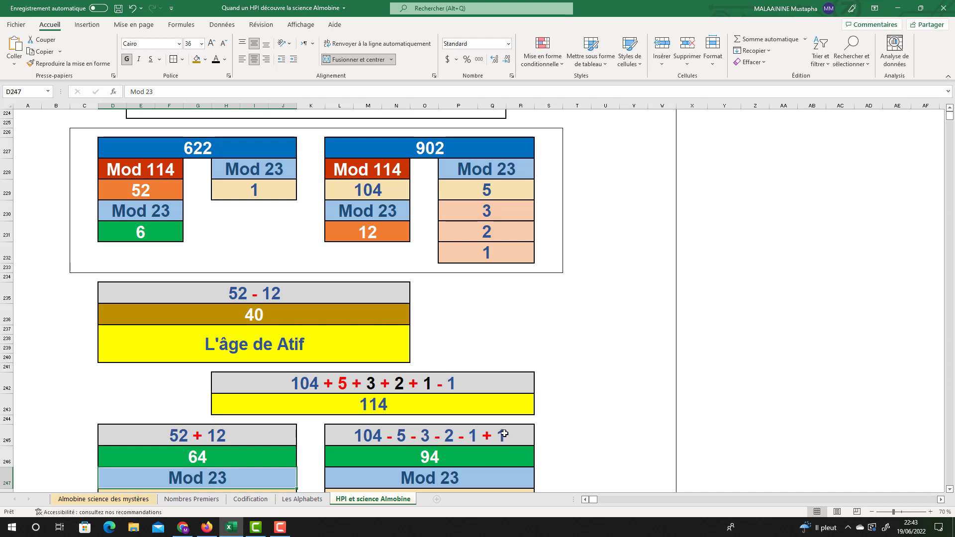
Check the 104 - 5 - 3 - 2 - 1 + 1 formula in L246.
click(430, 458)
click(950, 489)
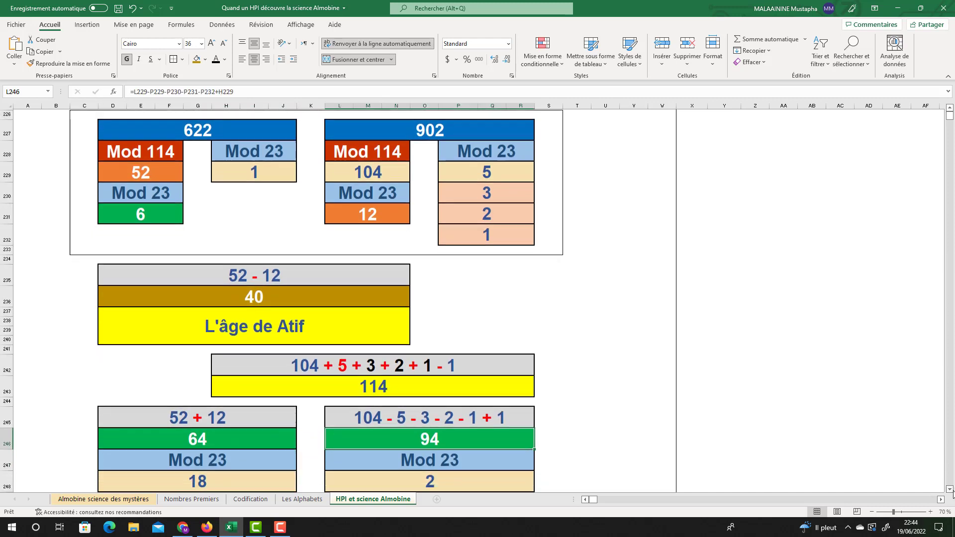
click(949, 489)
click(221, 377)
click(413, 384)
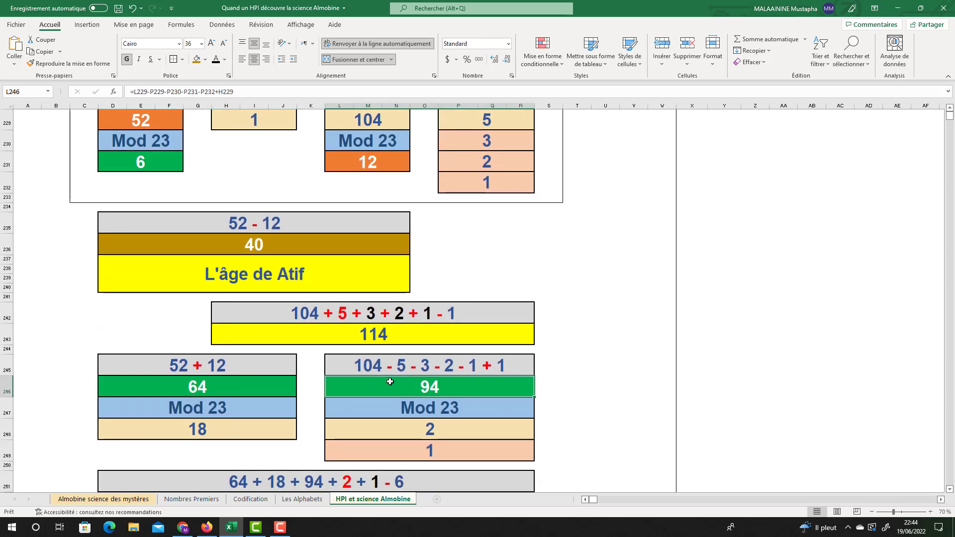
Review D246 and L246 together with their Mod 23 results in D248 and L248 and the rank in L249.
click(223, 387)
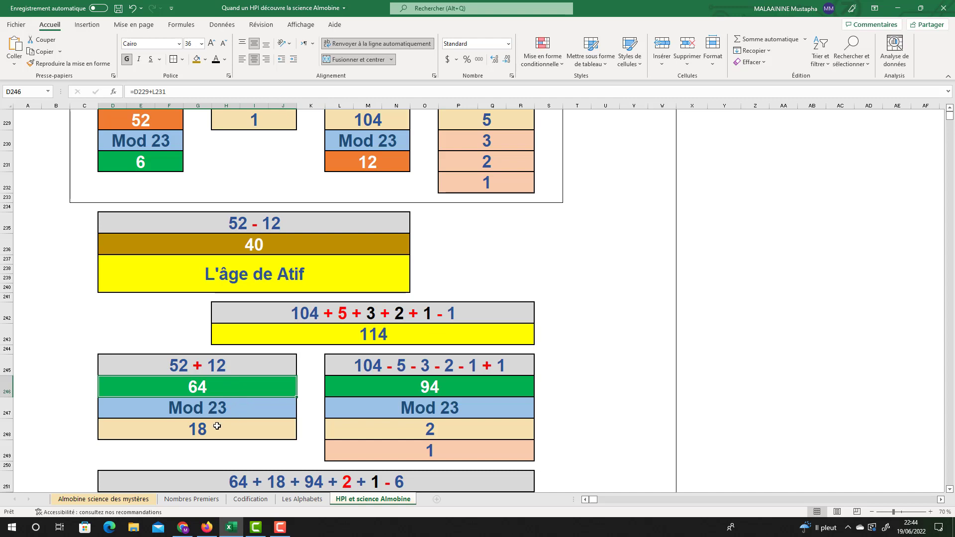
click(218, 425)
click(429, 391)
click(457, 411)
click(440, 428)
click(433, 450)
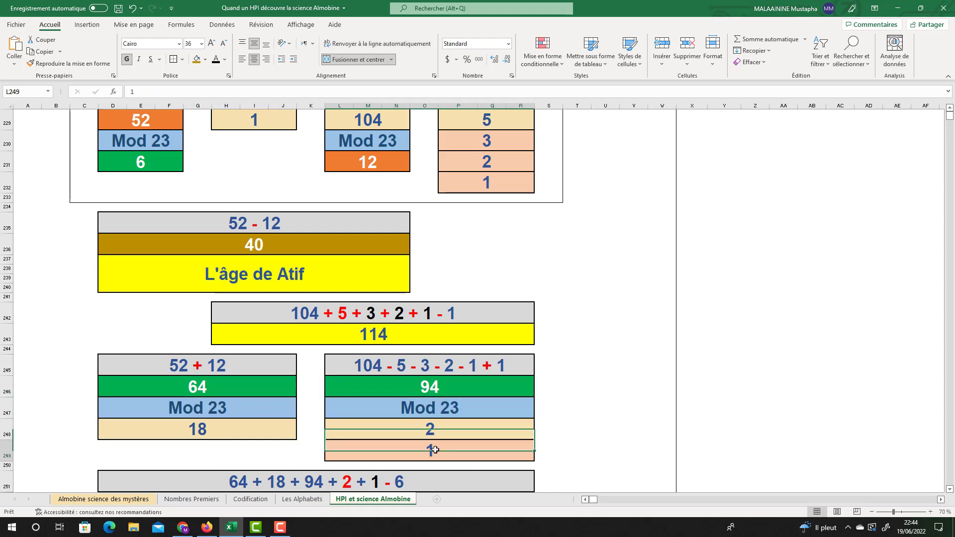
Trace the 64 + 18 + 94 + 2 + 1 - 6 formula in D252 back to its source cells, including D231.
scroll(950, 489, down, 2)
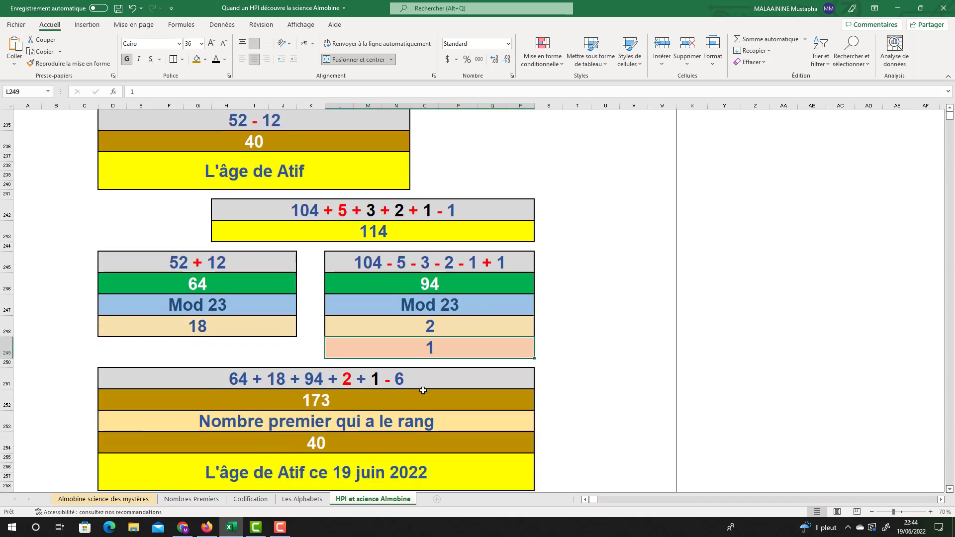
double_click(309, 399)
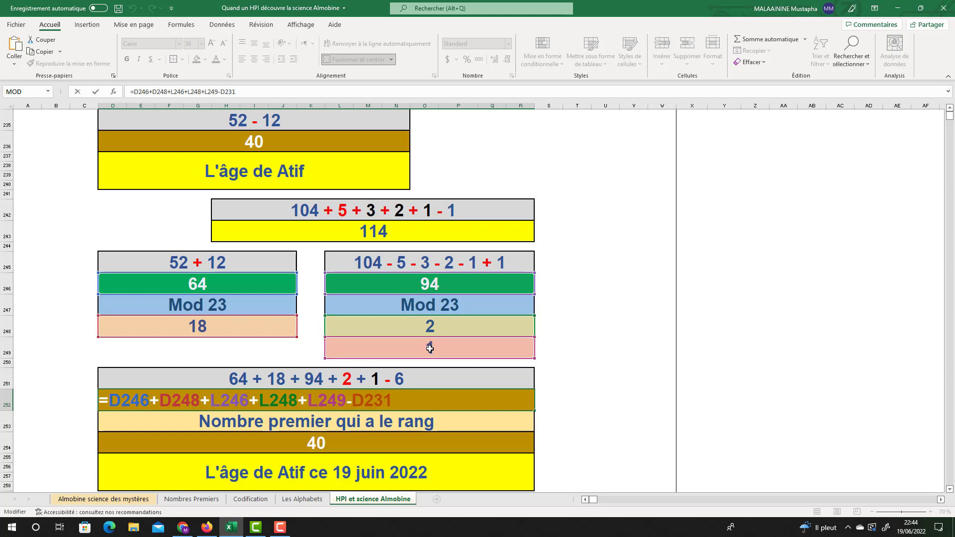
scroll(431, 339, up, 5)
scroll(447, 309, down, 1)
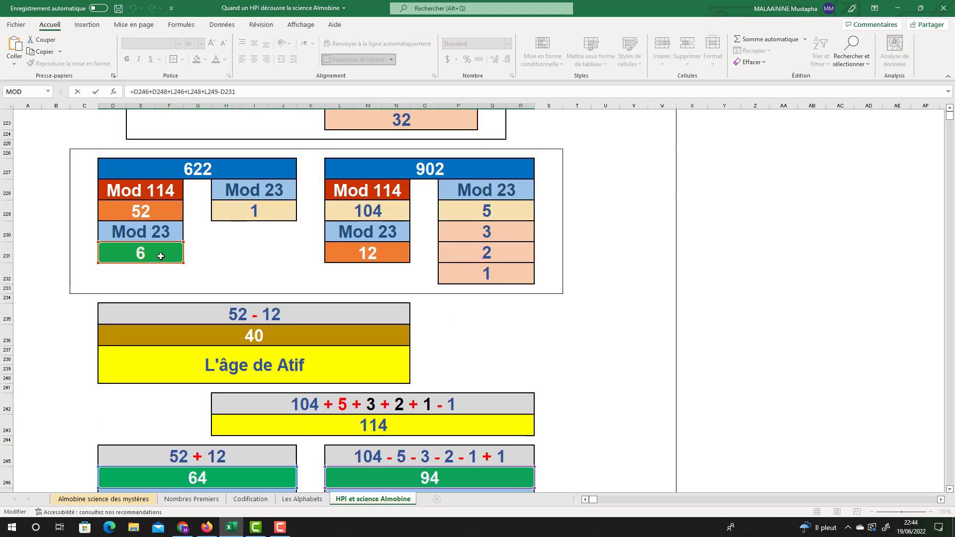
key(Return)
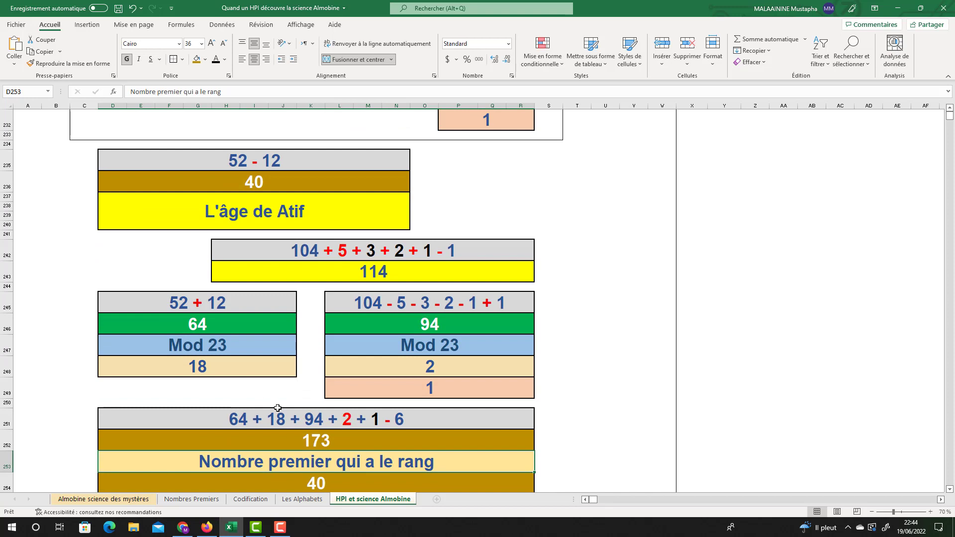
Compare the prime number in D252 with its rank in D254, and trace the 18 + 2 + 1 formula in D261.
click(320, 441)
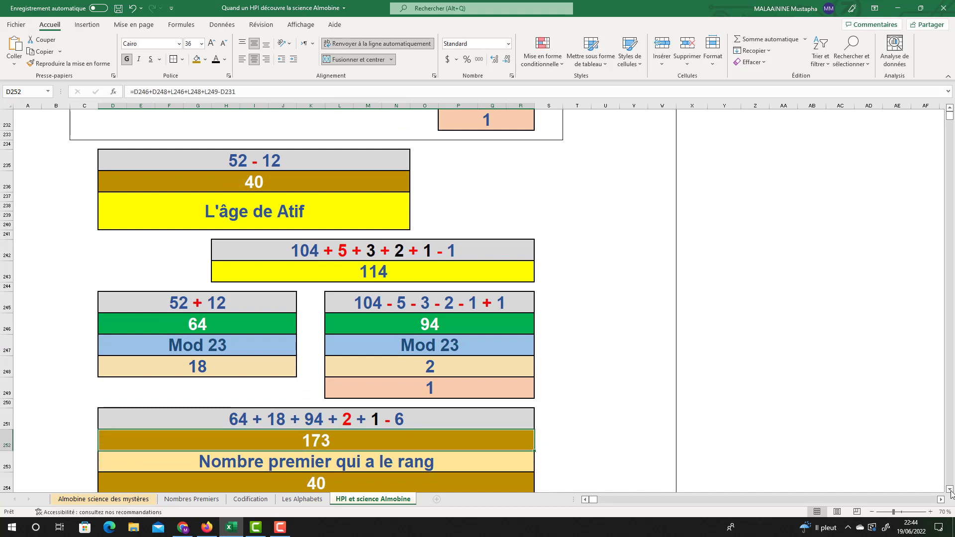
scroll(950, 492, down, 3)
click(295, 371)
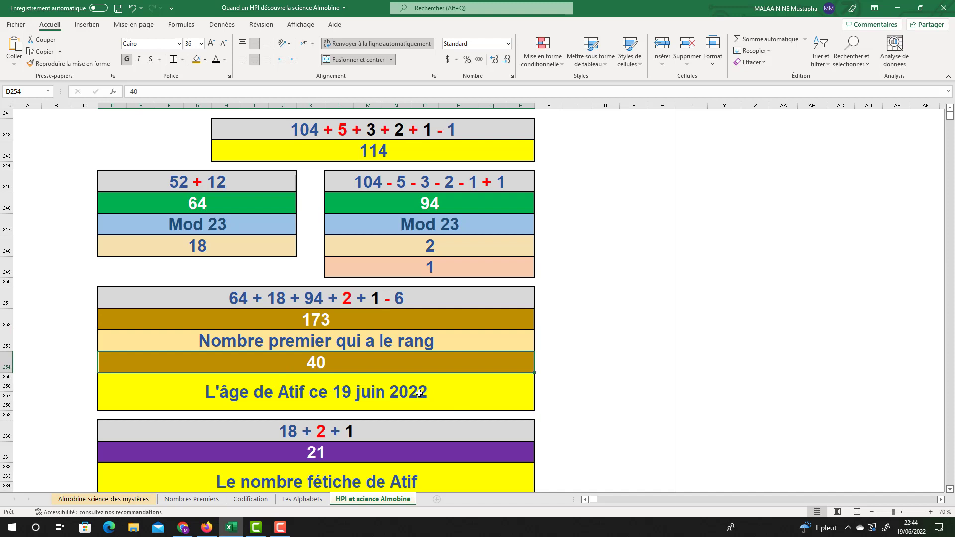
double_click(324, 447)
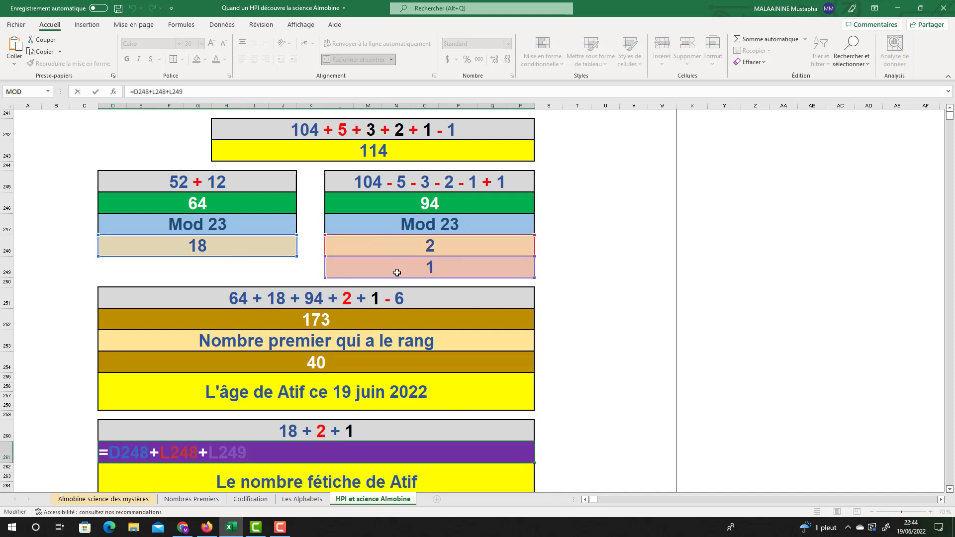
key(Return)
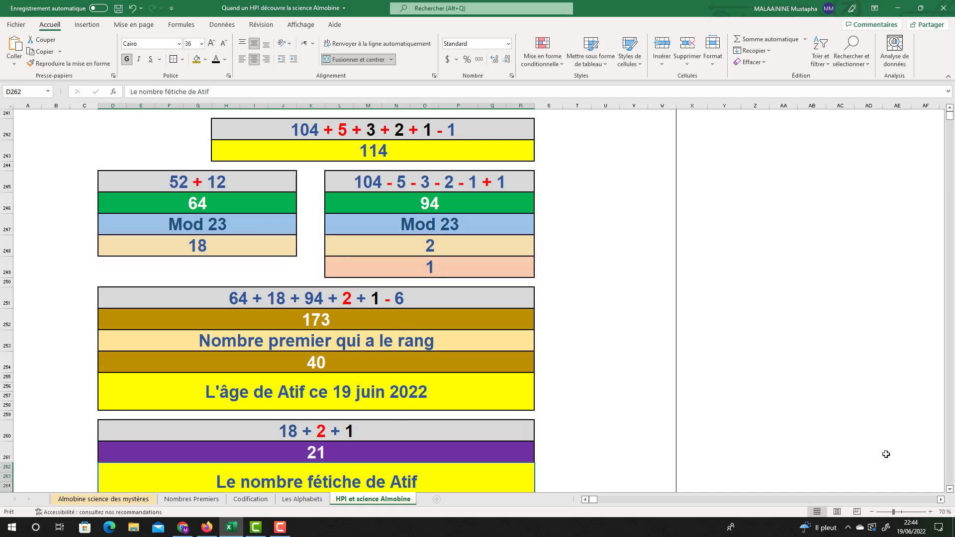
Trace the 64 + 18 + 94 + 2 + 1 + 6 formula in D268 back to its source cells.
scroll(949, 490, down, 3)
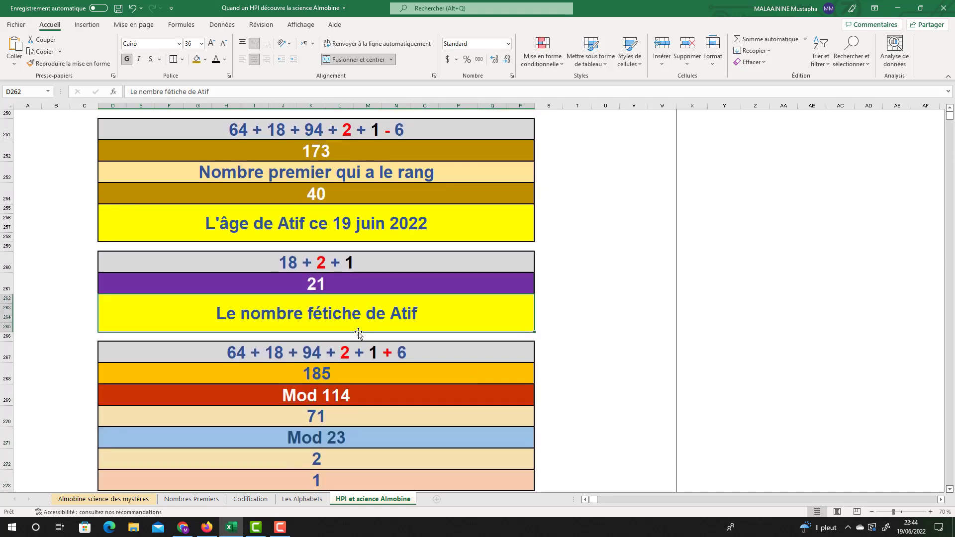
double_click(323, 364)
scroll(370, 324, up, 5)
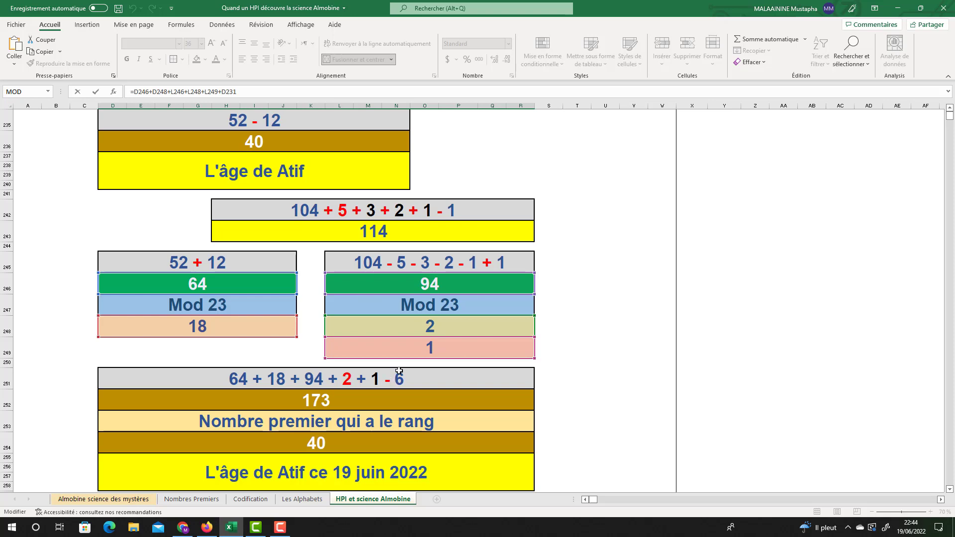
key(Escape)
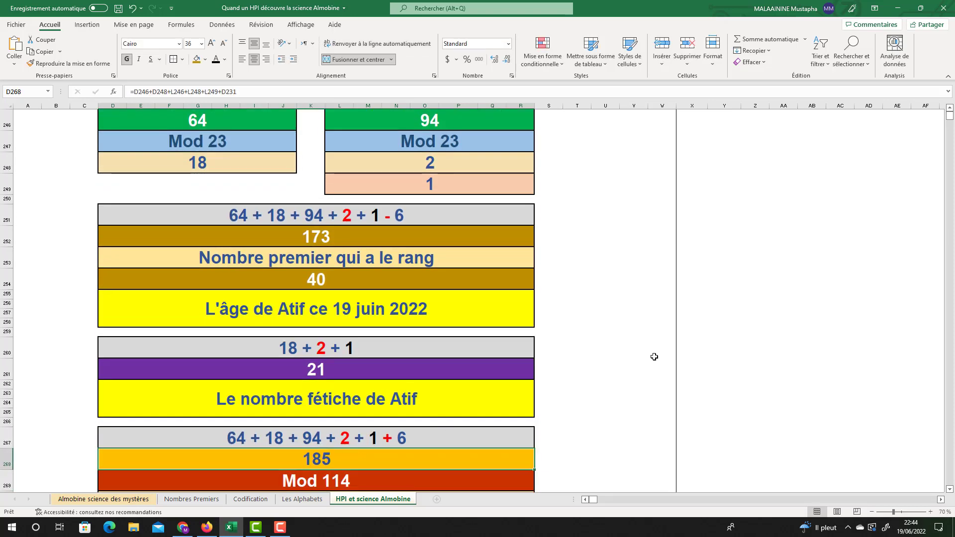
Examine the Mod 114 and Mod 23 reductions of D268 in rows 269 to 273.
scroll(654, 357, down, 3)
click(321, 305)
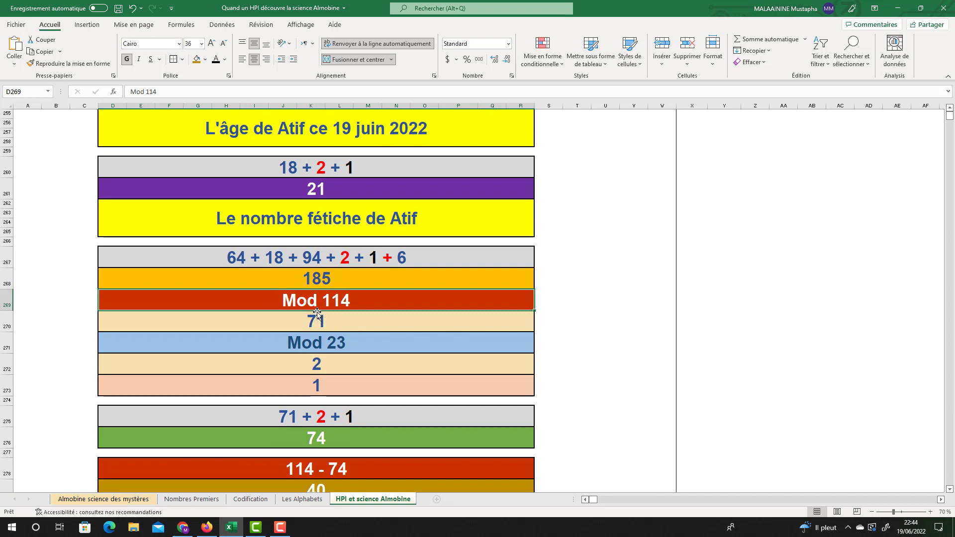
click(333, 341)
click(294, 360)
key(Down)
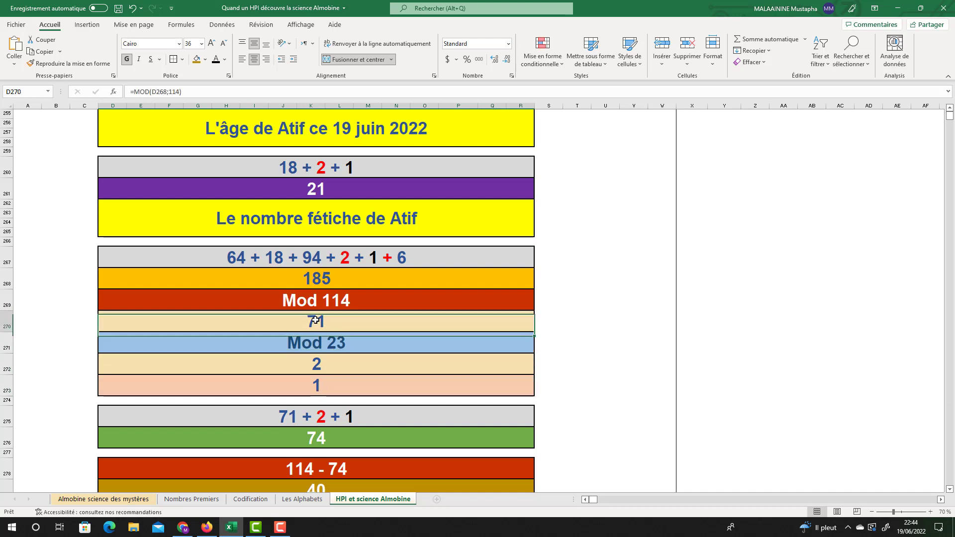
Check the 71 + 2 + 1 formula in D276 and the 114 - 74 formula in D279.
click(314, 438)
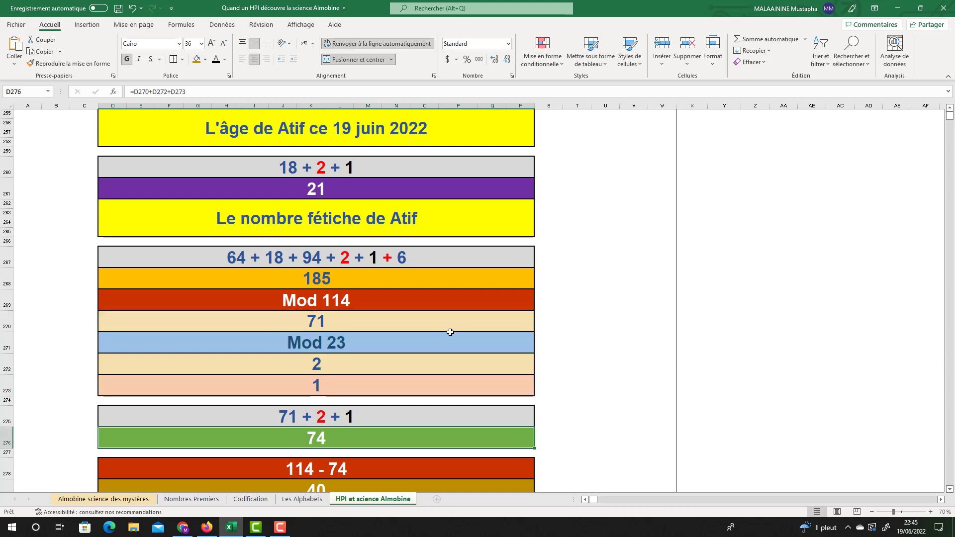
scroll(452, 330, down, 3)
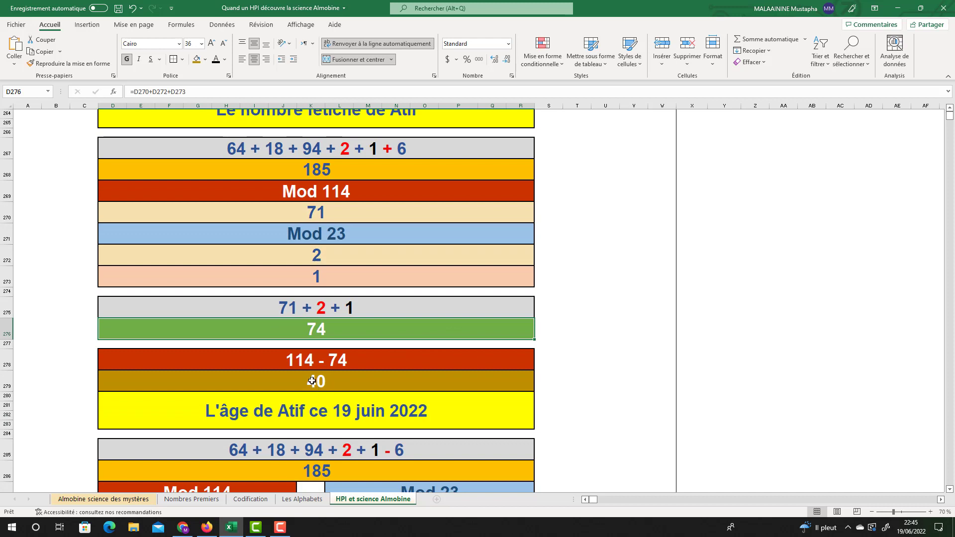
click(312, 381)
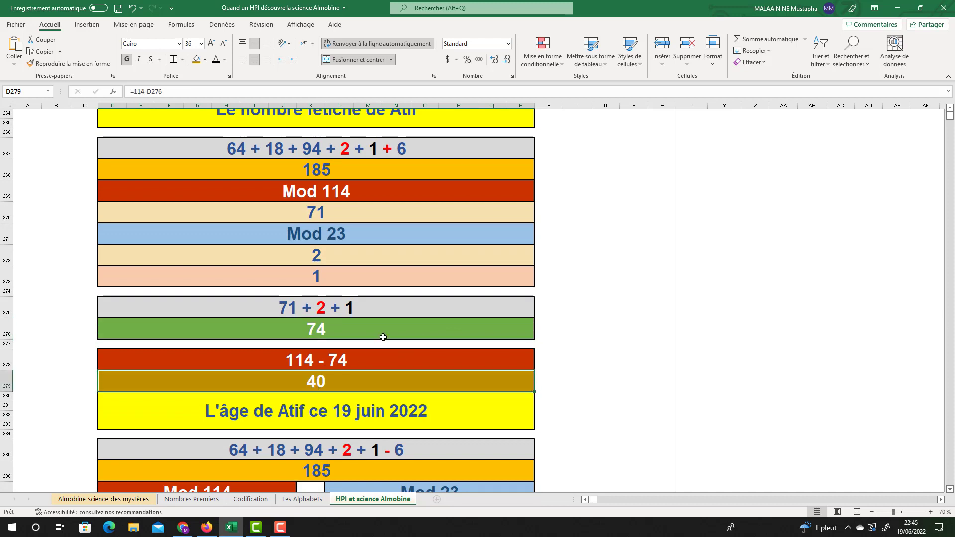
Review the value in D286 and its Mod 114 and Mod 23 headings against the earlier Mod 114 row.
scroll(330, 369, down, 1)
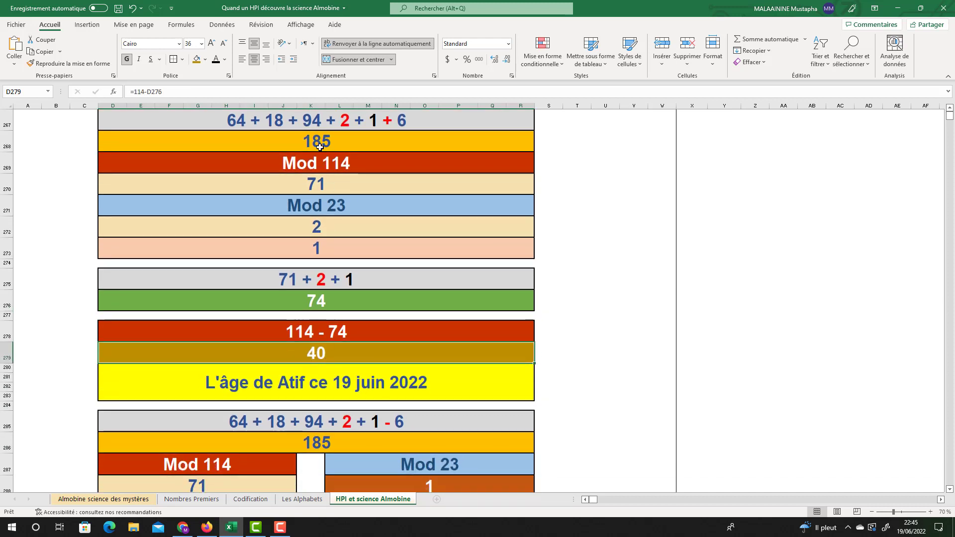
click(306, 432)
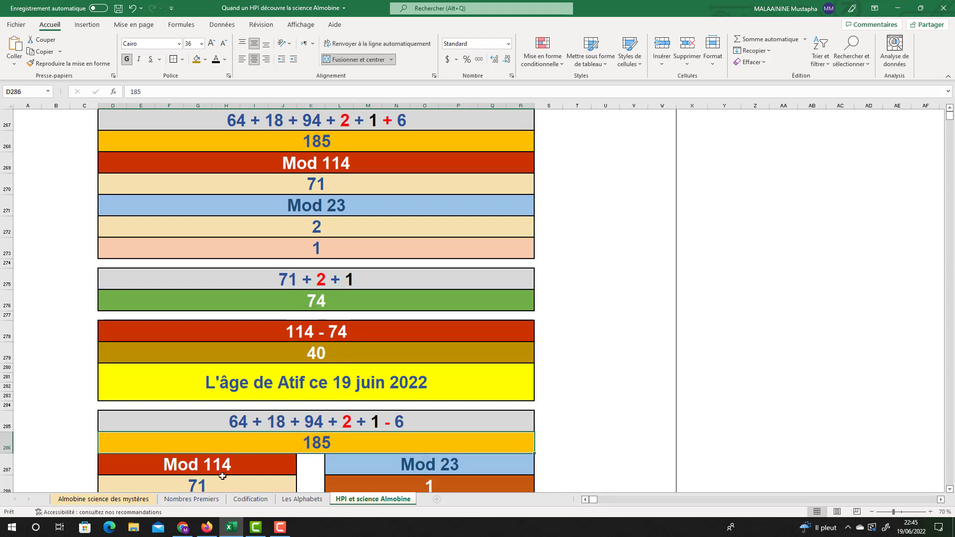
click(222, 463)
click(424, 462)
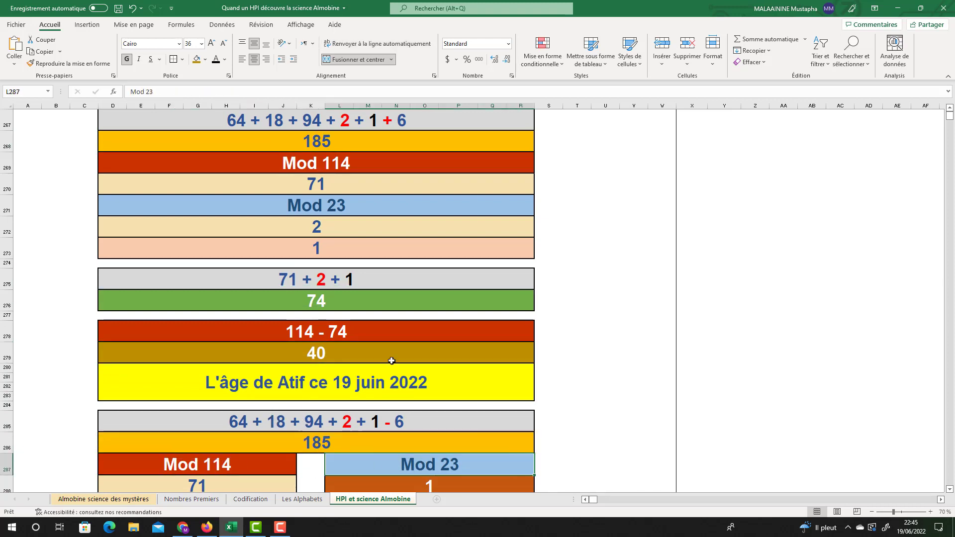
click(336, 164)
scroll(378, 249, down, 3)
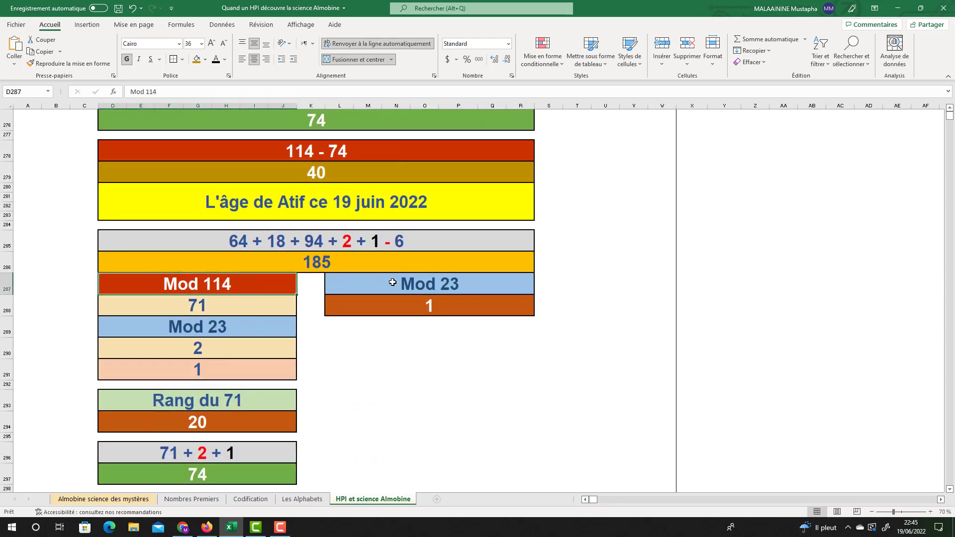
Check the Mod 114 formula in D288 and the Mod 23 result in L288.
click(351, 287)
click(206, 307)
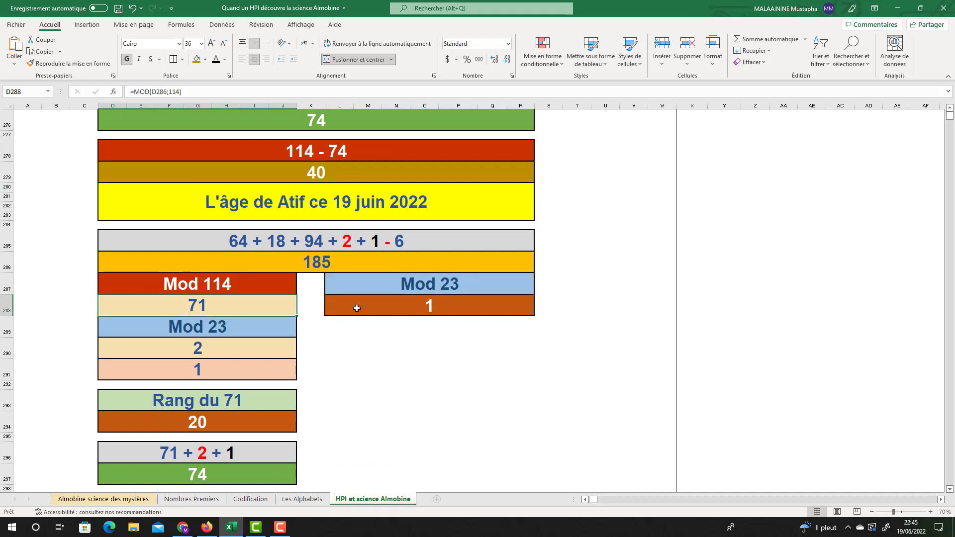
click(397, 302)
Review the values in D288, D290 and D291, and select D288 to D291 to view their sum.
click(234, 310)
click(207, 353)
click(198, 371)
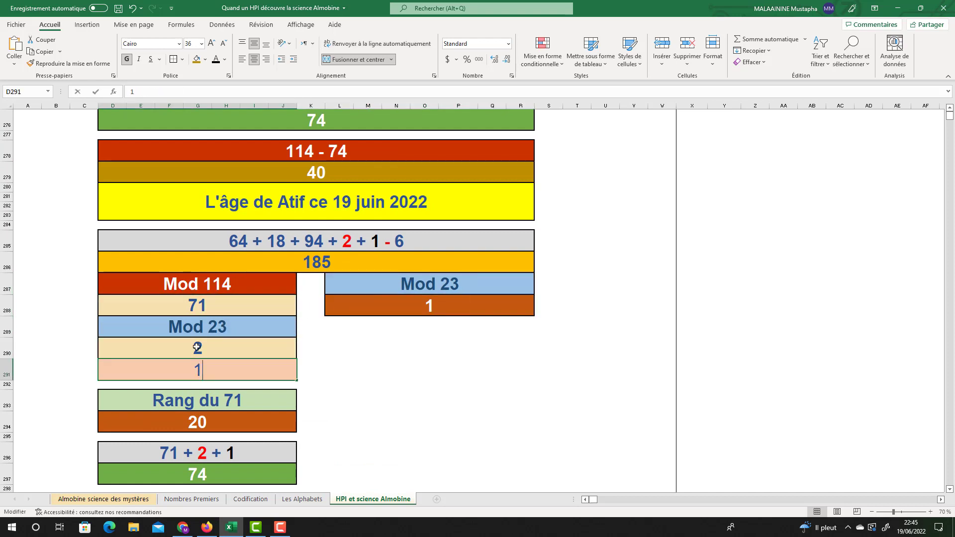
drag(198, 304, 195, 373)
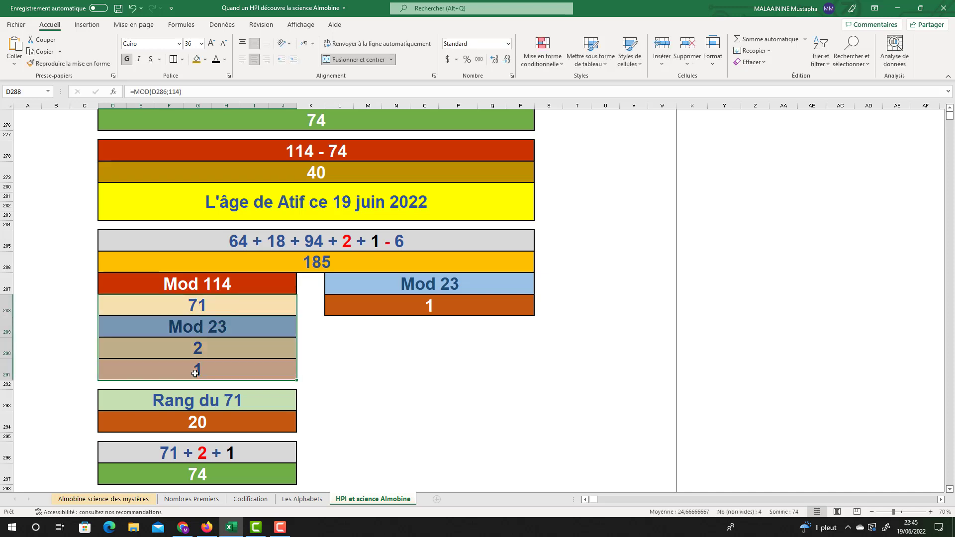
key(Return)
click(208, 307)
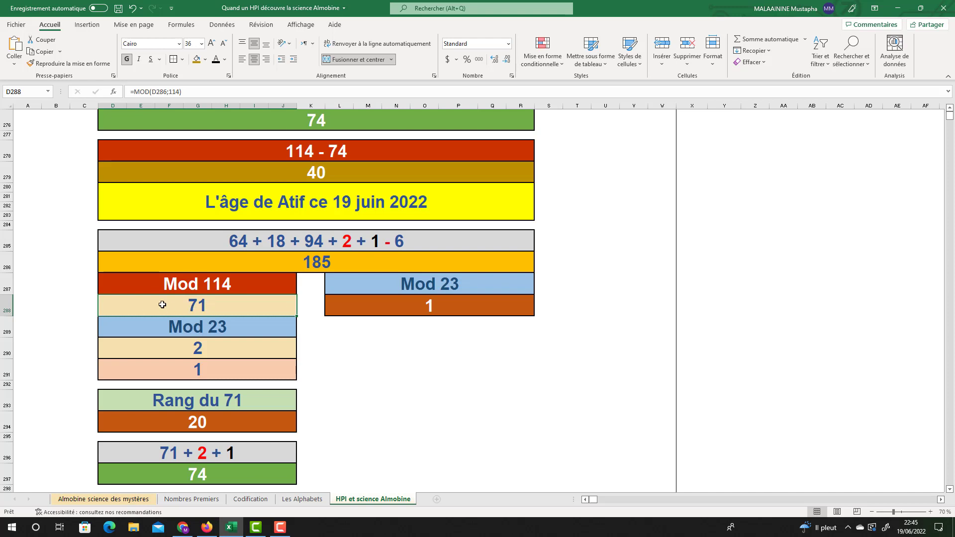
Check the rank of 71 in D294 and the 71 + 2 + 1 formula in D297 against D288, D290 and D291.
click(196, 424)
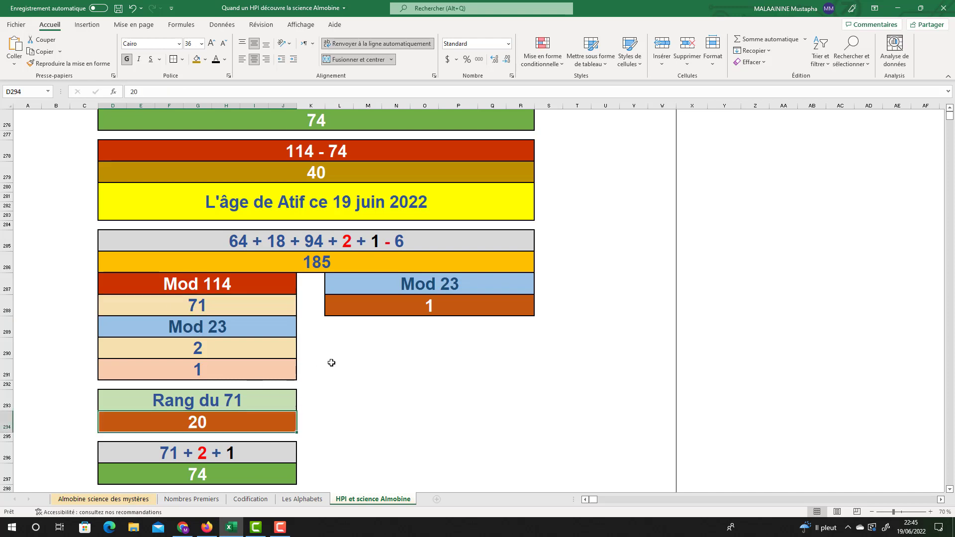
scroll(332, 363, down, 1)
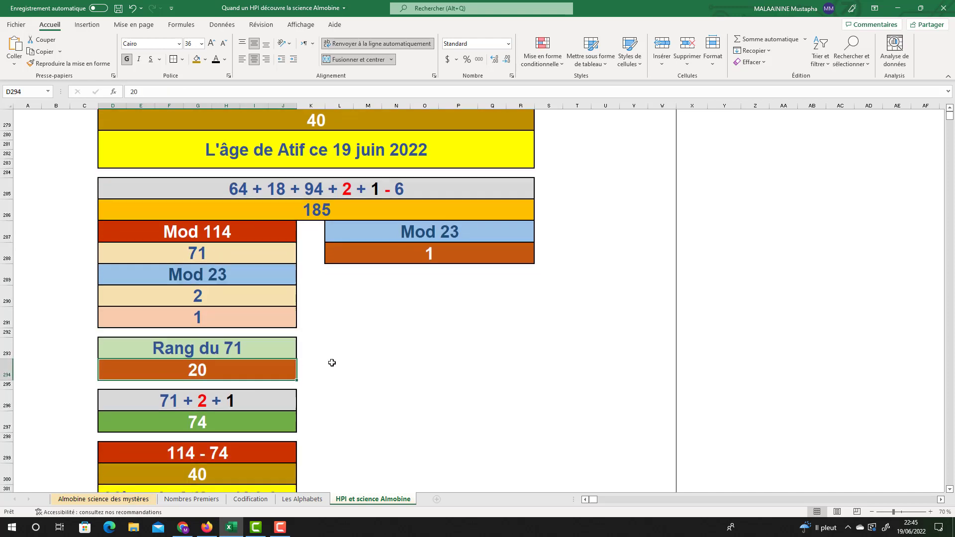
click(191, 249)
click(195, 295)
click(195, 317)
click(189, 428)
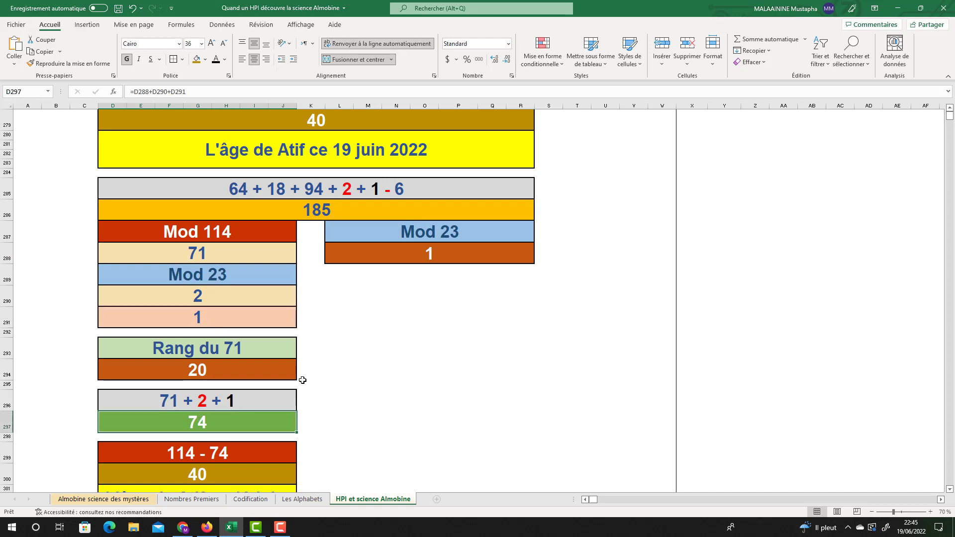
Check the 114 - 74 formula in D300 and the 20 + 1 sum in D308 against D294 and L288.
scroll(298, 380, down, 2)
click(286, 396)
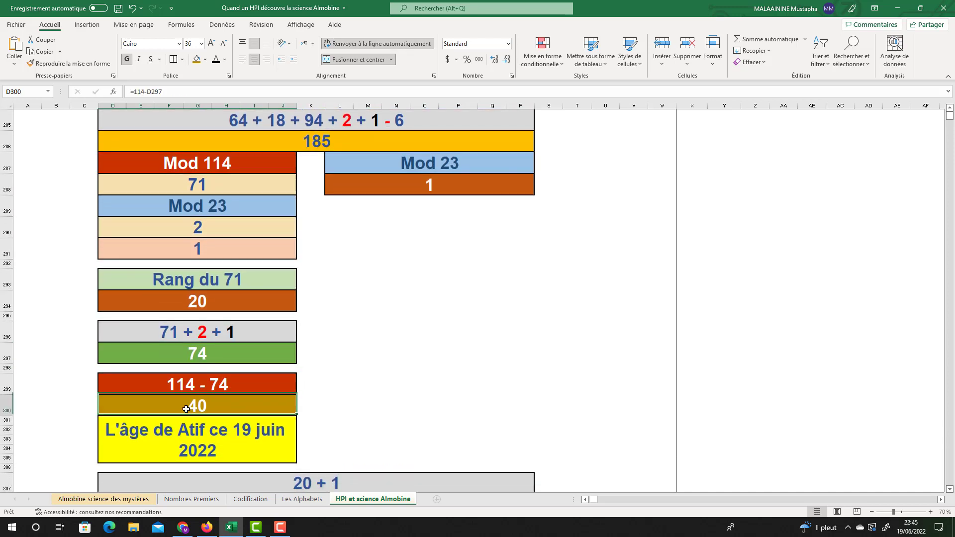
click(196, 302)
click(444, 191)
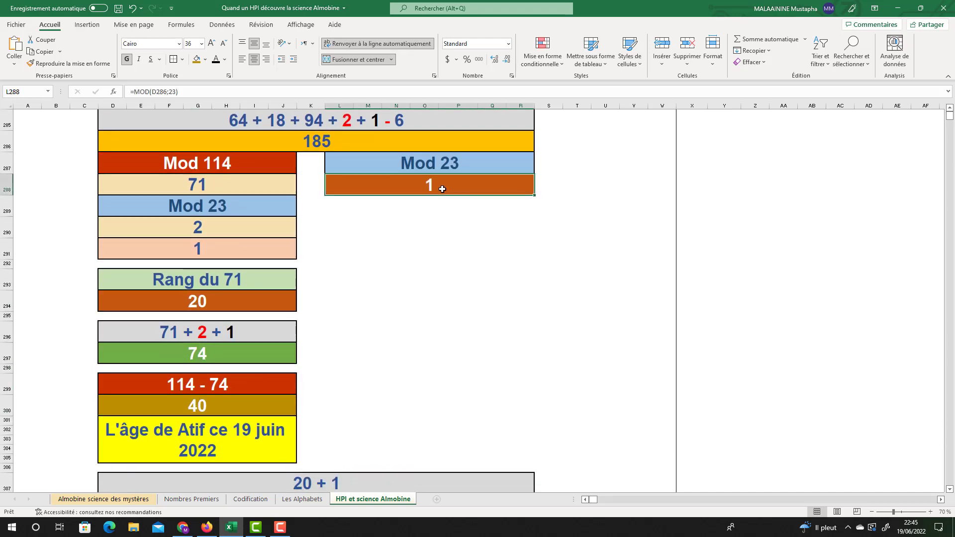
click(219, 298)
click(399, 193)
scroll(420, 234, down, 1)
click(325, 438)
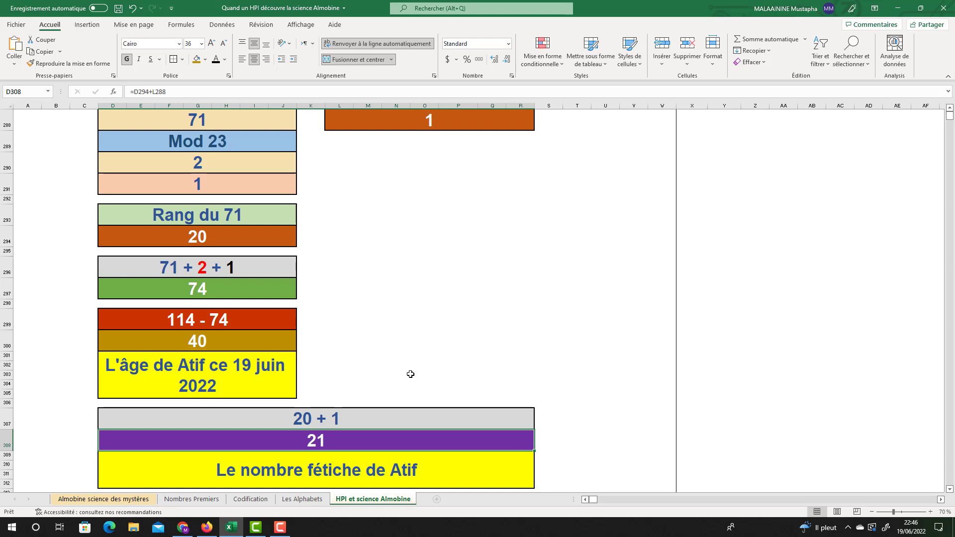
Examine the sum formula in D315 and trace the cells from D286 to D300 that it adds.
scroll(410, 374, down, 1)
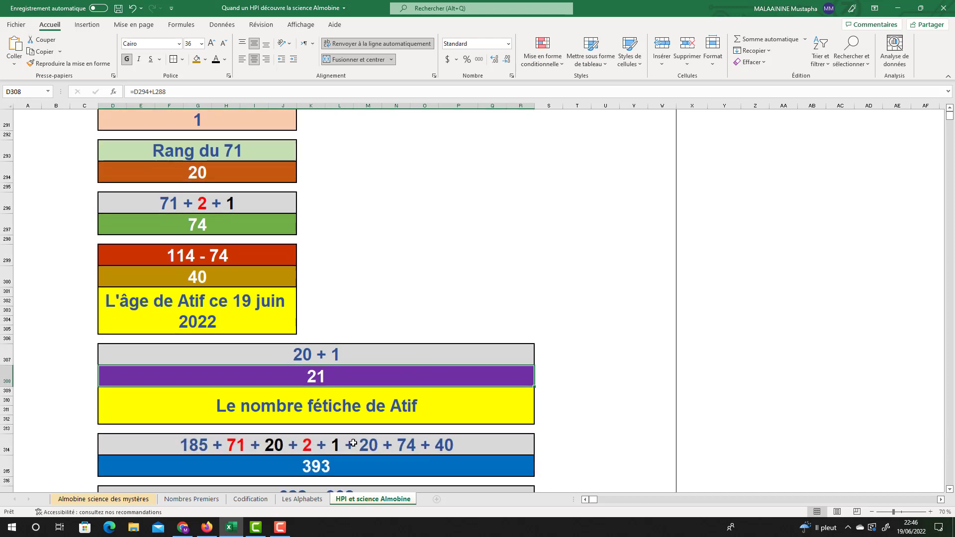
double_click(327, 463)
scroll(406, 334, down, 1)
scroll(406, 334, up, 4)
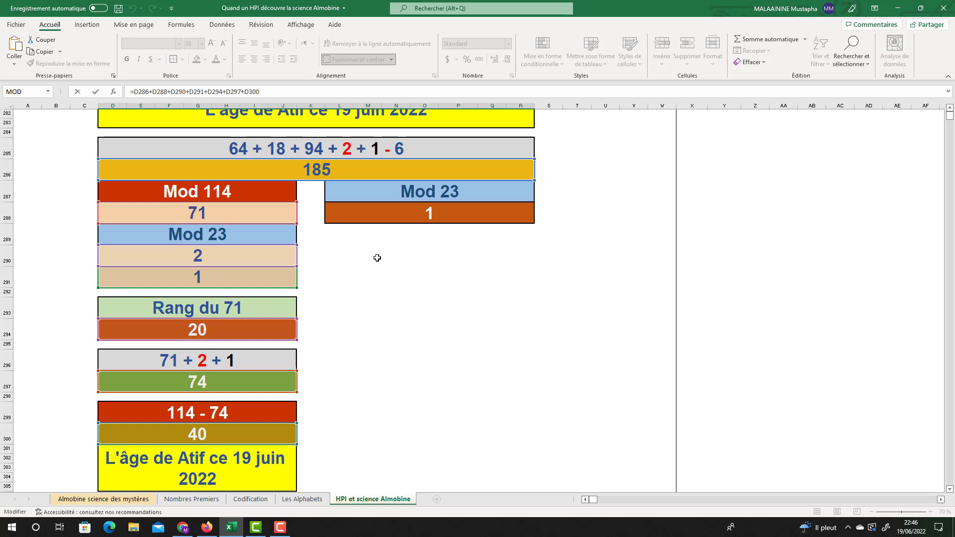
key(Return)
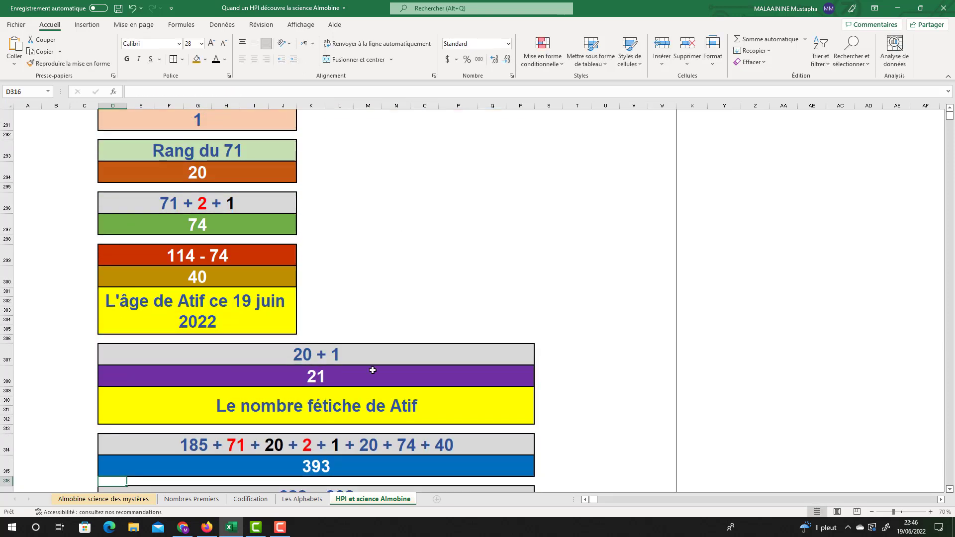
click(322, 464)
Examine the formula in D318 and trace its references to D227, L227 and D315.
scroll(473, 362, down, 1)
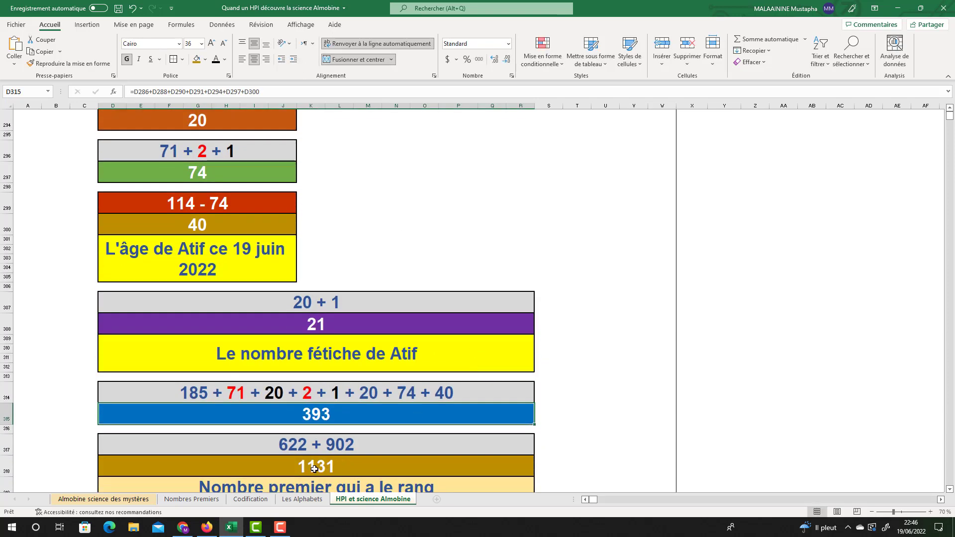
double_click(314, 469)
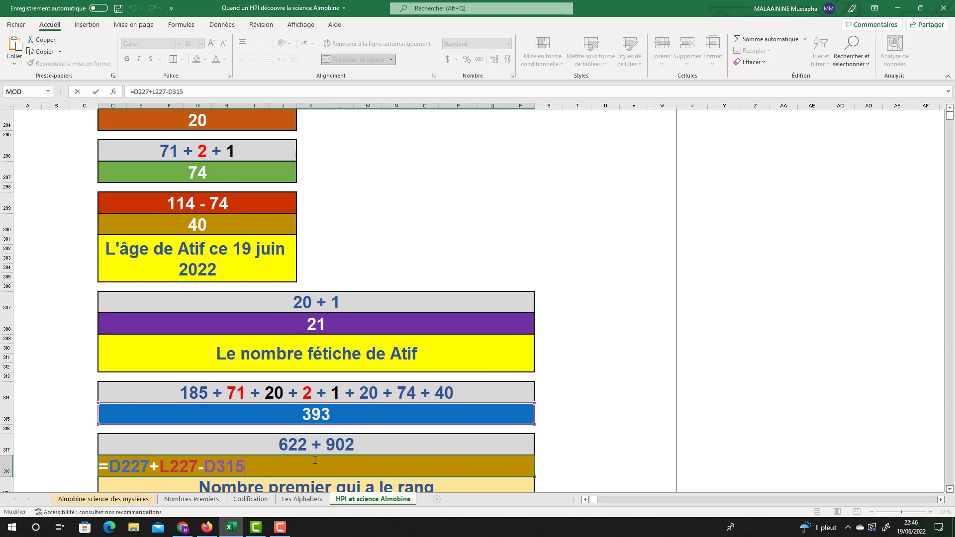
scroll(371, 379, up, 20)
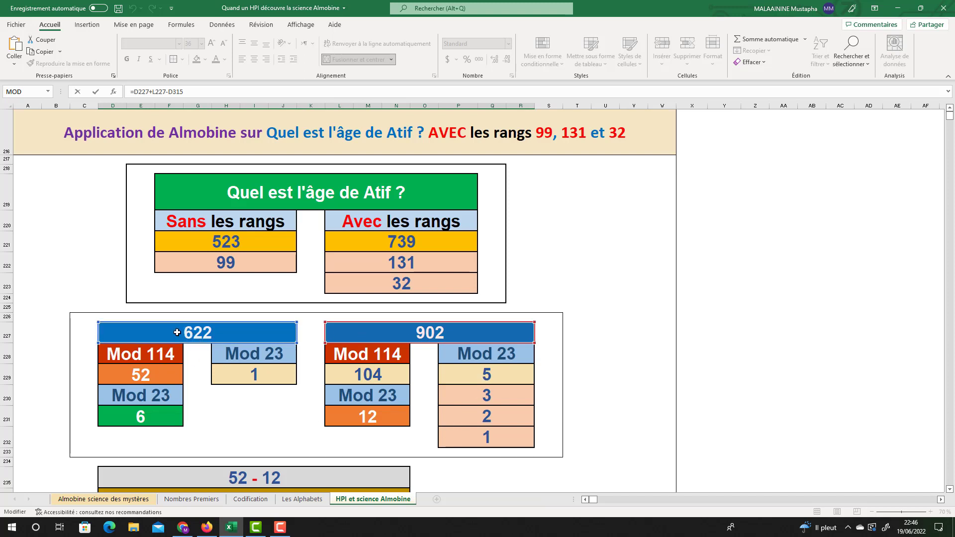
scroll(387, 332, down, 20)
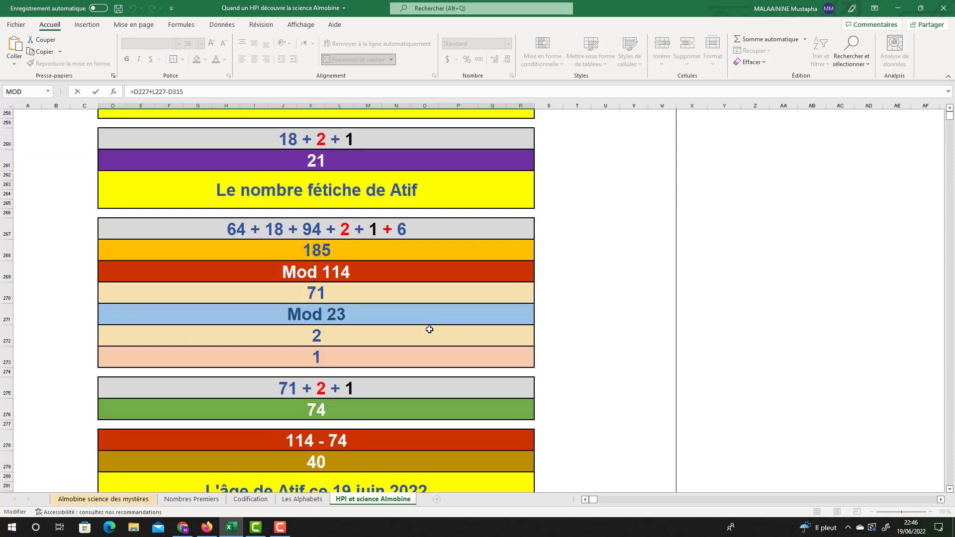
scroll(429, 329, down, 5)
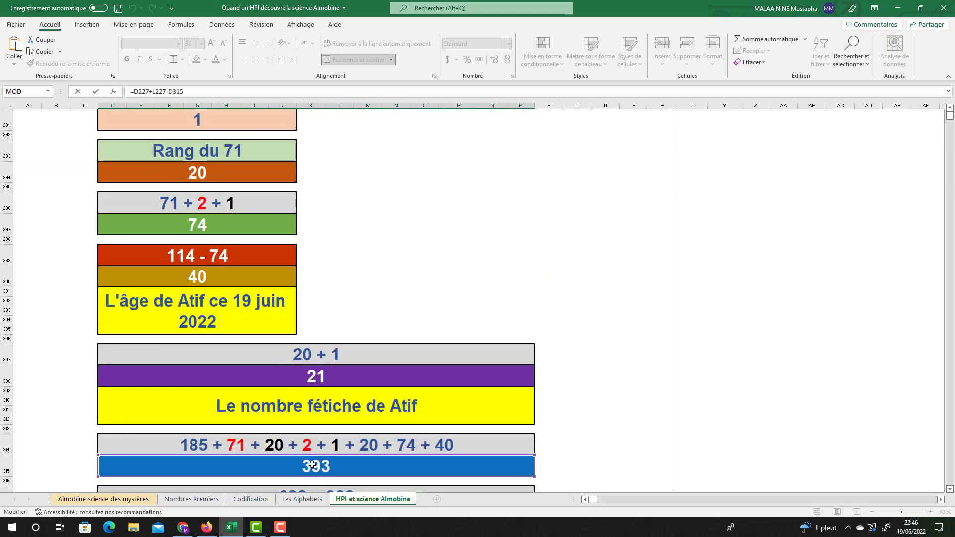
key(Return)
Append + 393 to the heading in D317 to make it 622 + 902 + 393.
click(436, 423)
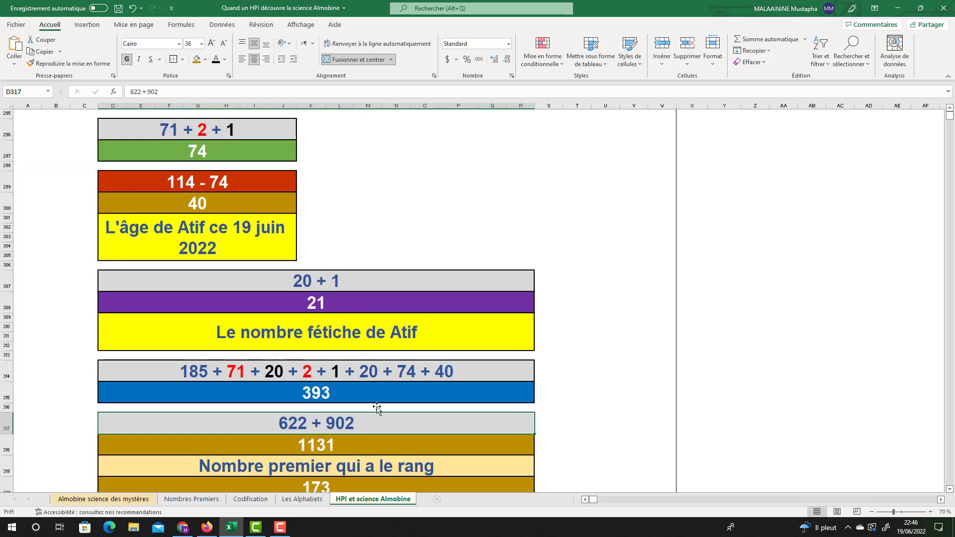
click(175, 96)
text(+ 393)
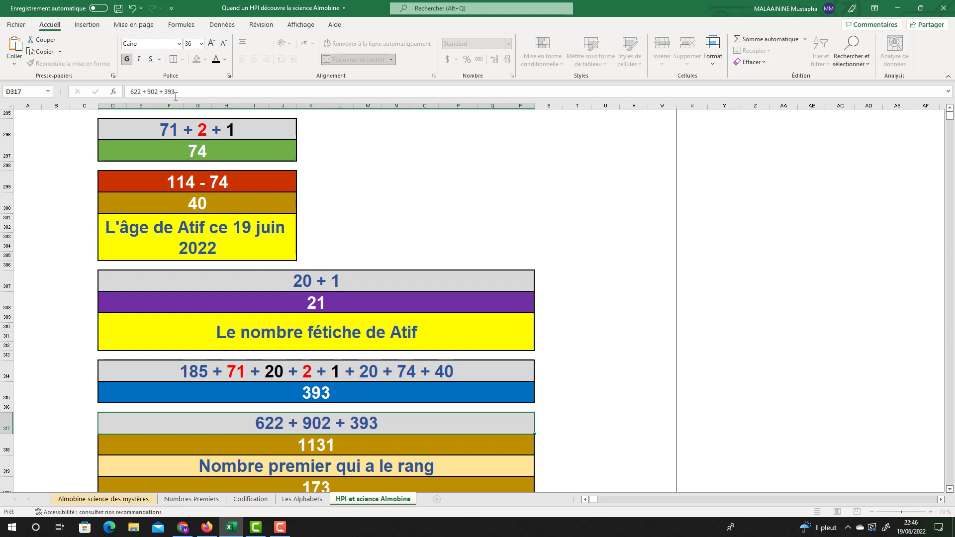
key(Return)
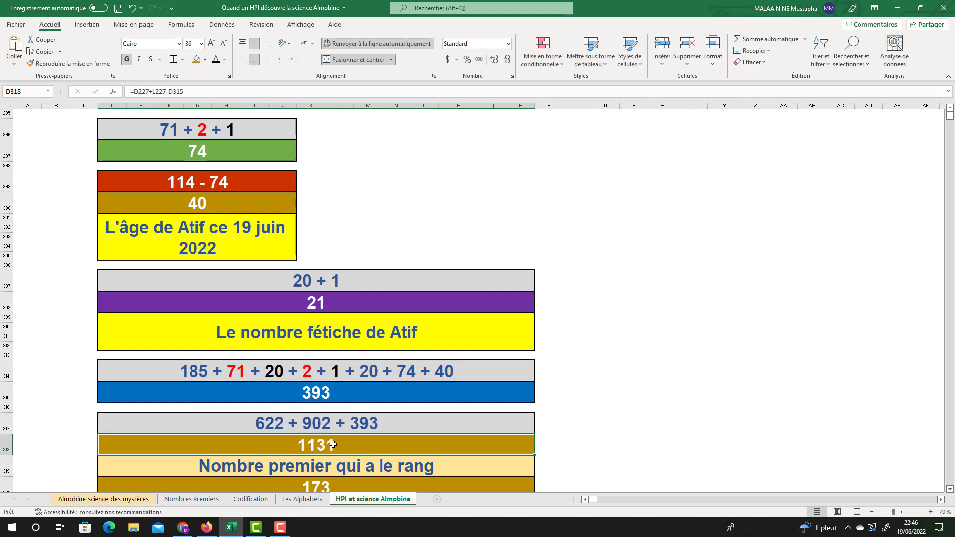
Review the prime-rank chain below the 622 + 902 + 393 heading in D320 and D322.
scroll(372, 389, down, 3)
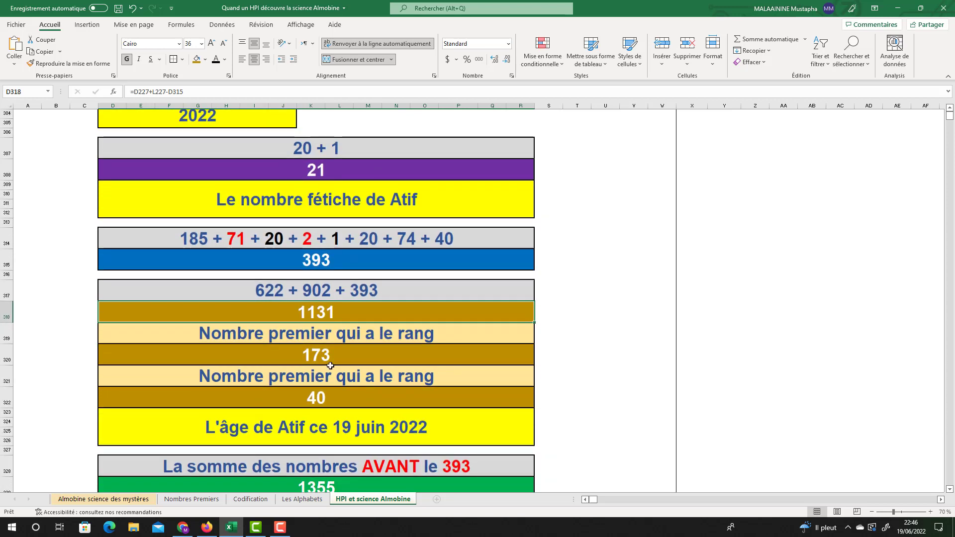
click(325, 355)
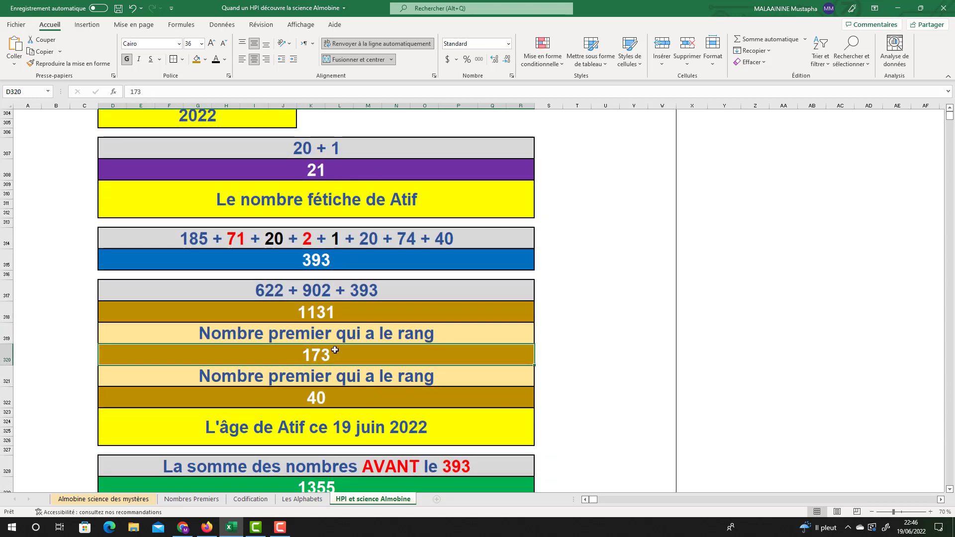
scroll(334, 349, down, 1)
click(321, 369)
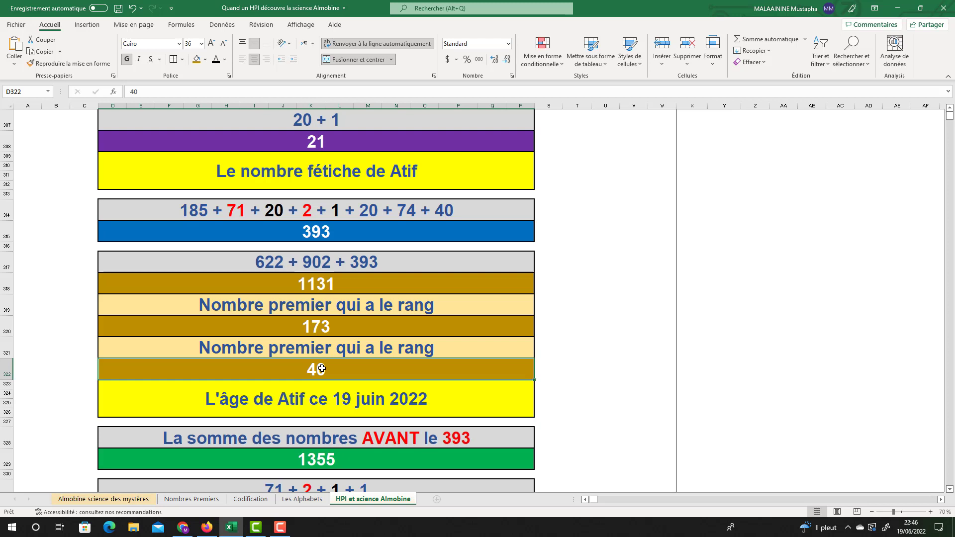
Examine the SOMME formula in D329 and inspect the whole D236:R308 range it adds.
double_click(320, 460)
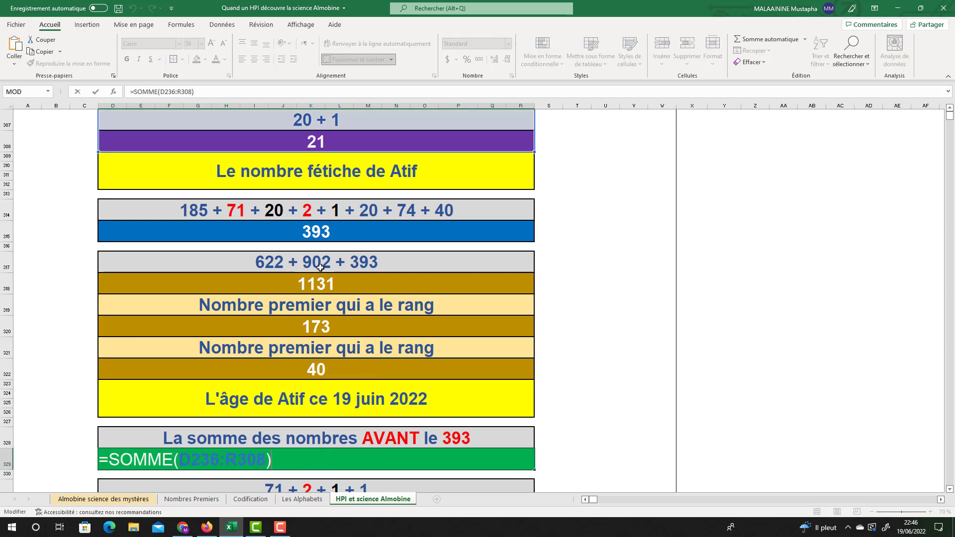
scroll(368, 280, up, 15)
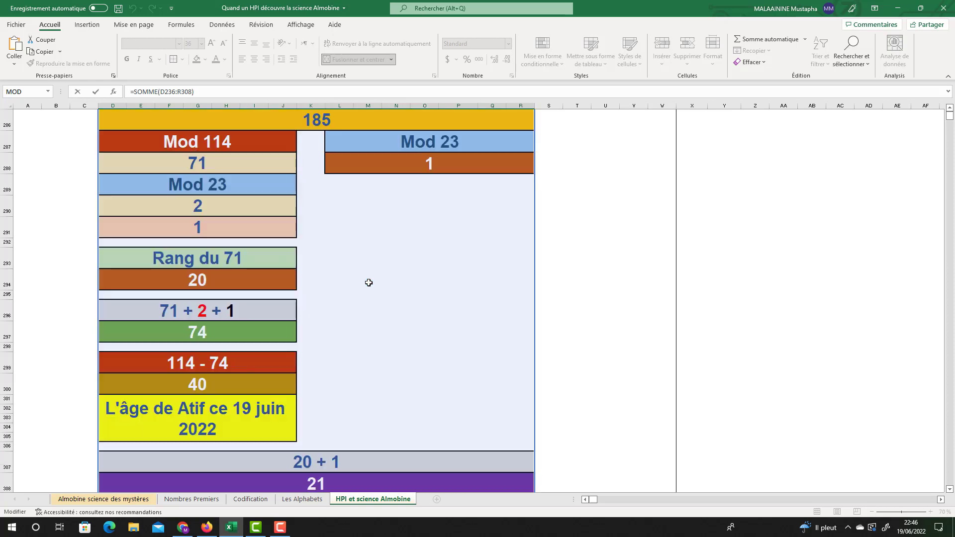
scroll(365, 322, up, 13)
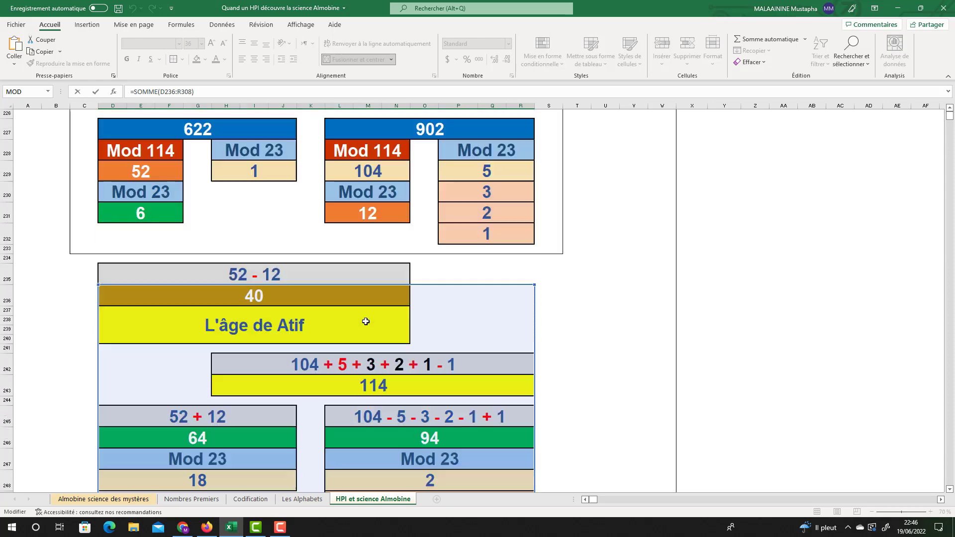
scroll(365, 322, down, 1)
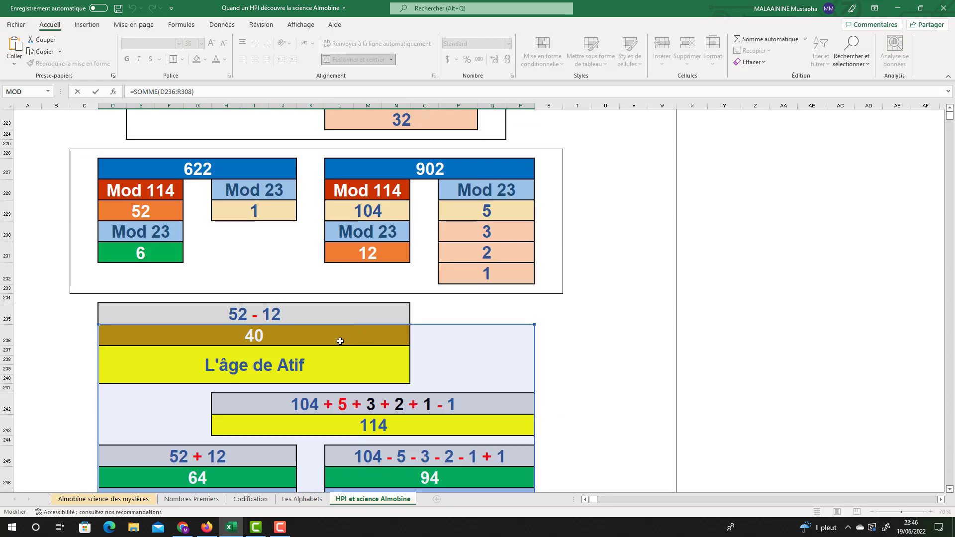
scroll(462, 375, down, 20)
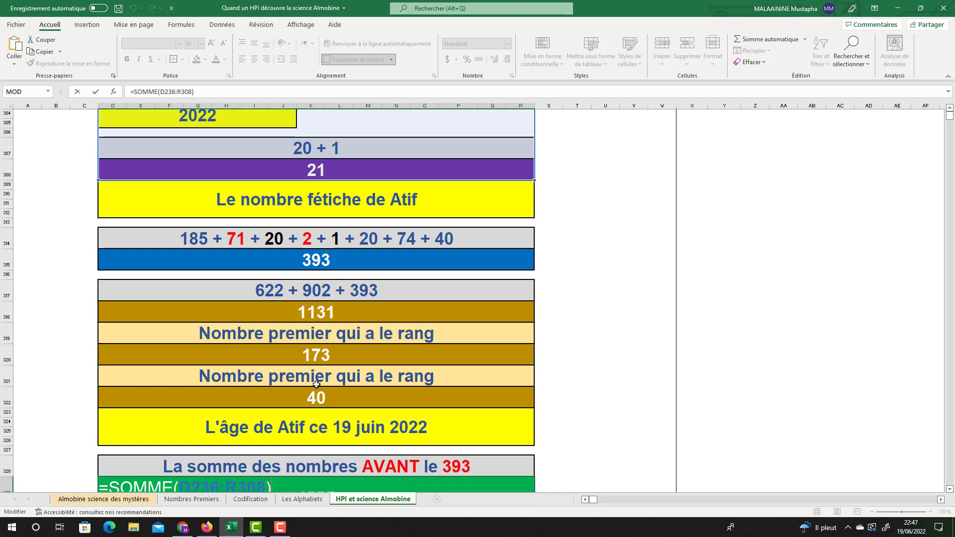
key(Return)
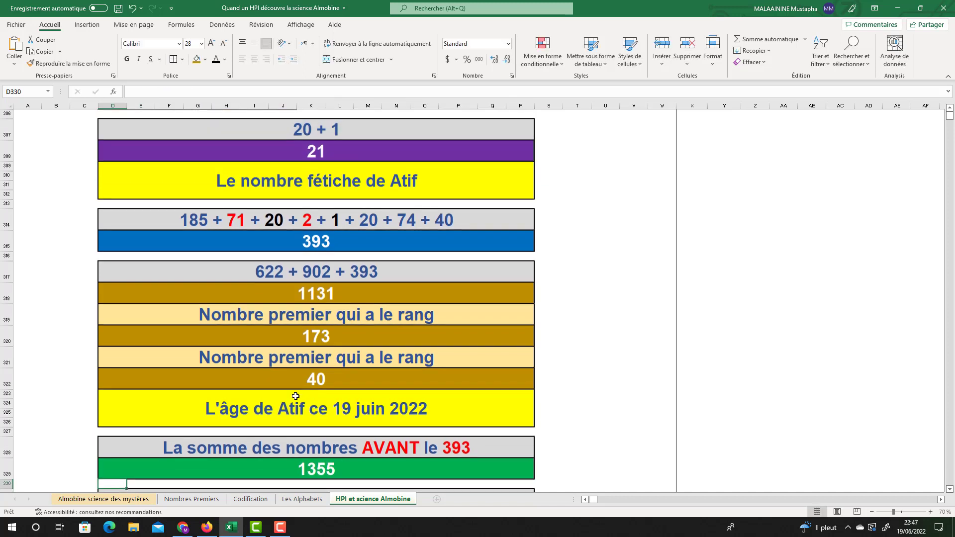
click(307, 467)
Examine the 71 + 2 + 1 + 1 formula in D332 and trace its references to D288, D290, D291 and L288.
scroll(611, 320, down, 1)
scroll(611, 320, up, 1)
scroll(611, 320, down, 1)
scroll(611, 320, down, 1)
double_click(334, 441)
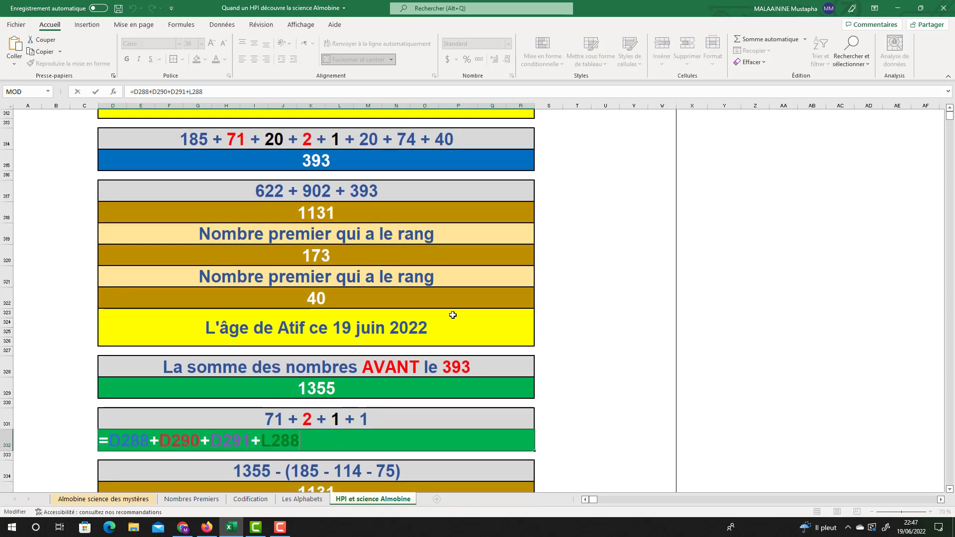
scroll(450, 314, up, 6)
scroll(450, 315, up, 4)
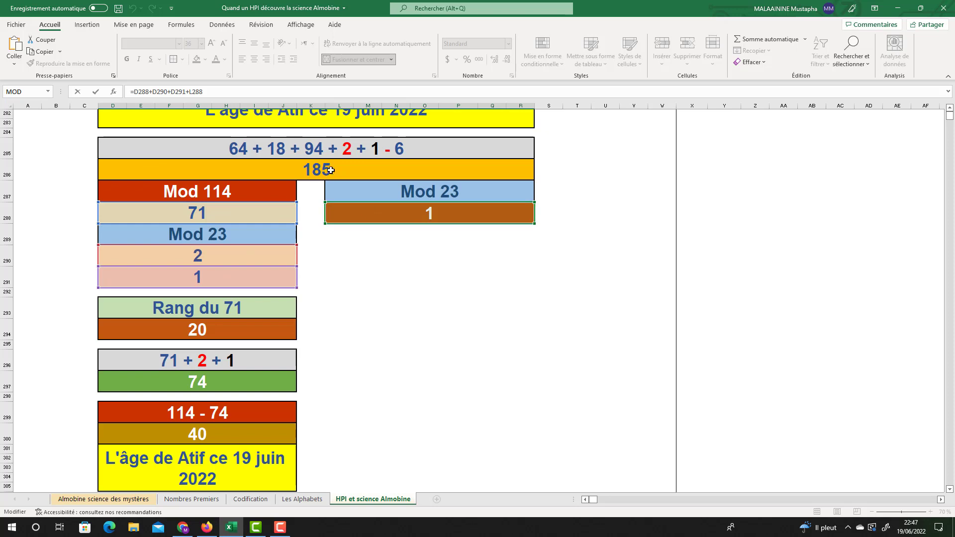
key(Return)
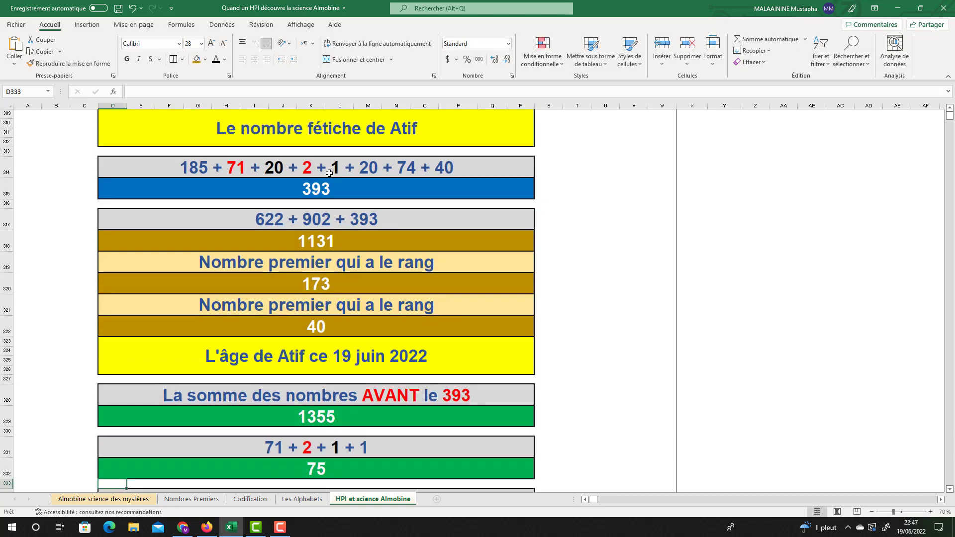
key(Up)
Examine the subtraction formula in D335 and trace its references to D329, D286 and D332.
scroll(378, 398, down, 3)
double_click(377, 397)
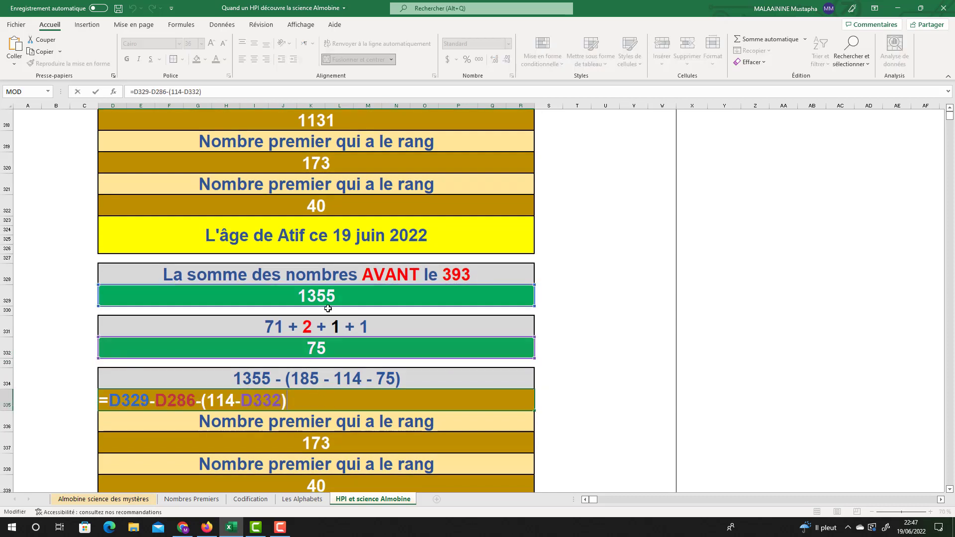
scroll(362, 239, up, 14)
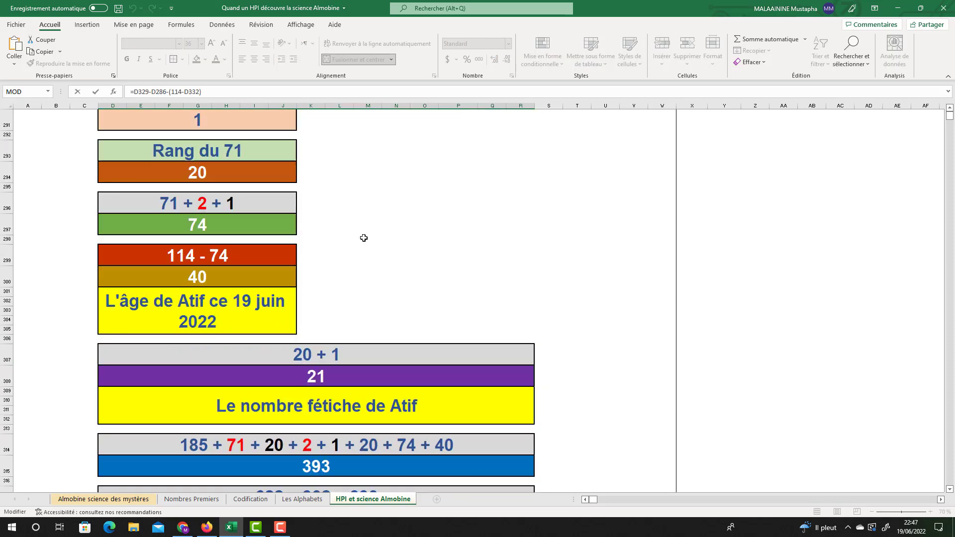
scroll(388, 239, up, 4)
scroll(437, 283, down, 3)
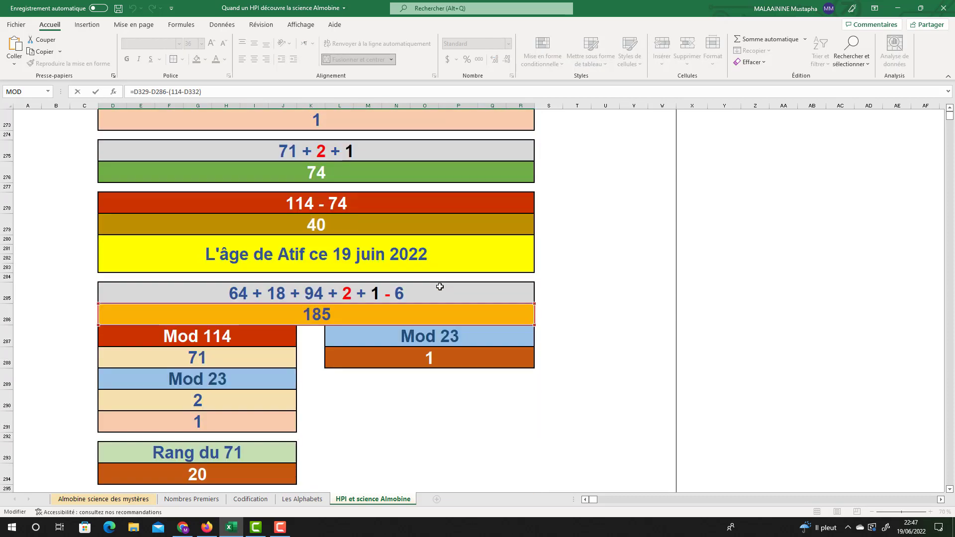
scroll(324, 314, down, 19)
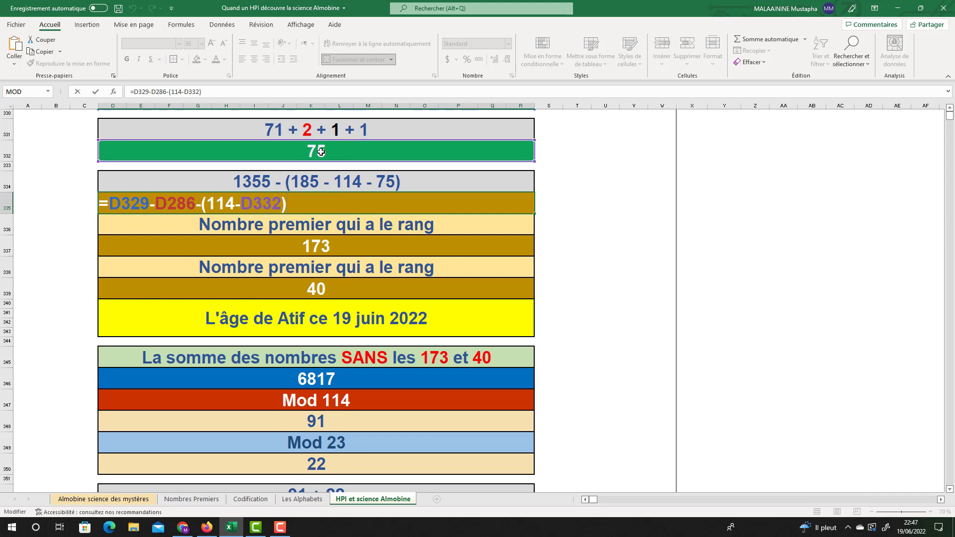
key(Return)
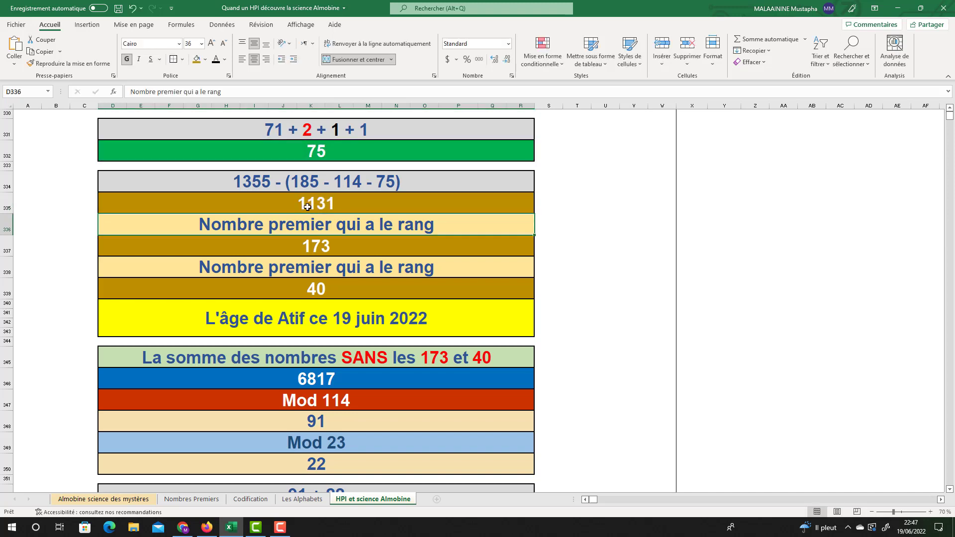
Review the prime-rank values in D337 and D339 below the 1355 - (185 - 114 - 75) result.
scroll(335, 195, down, 1)
click(332, 197)
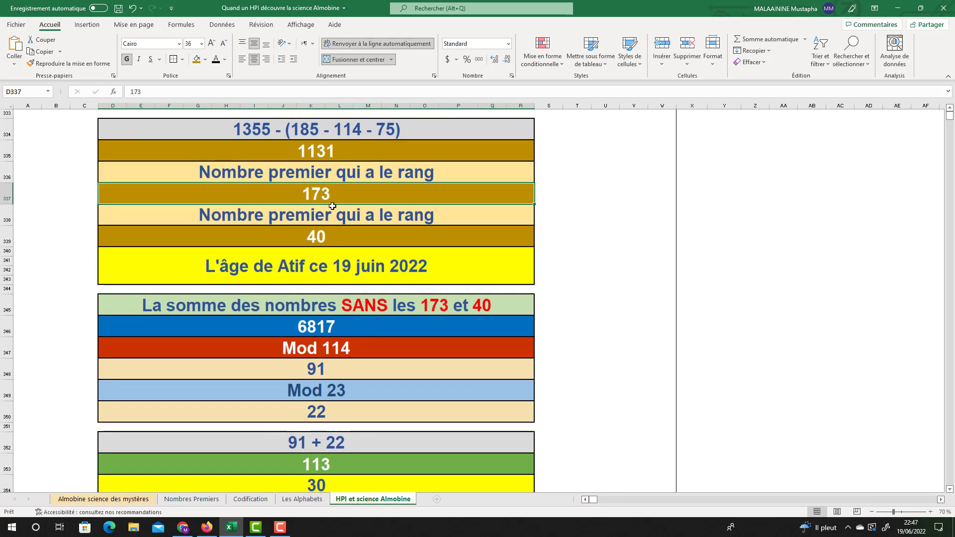
scroll(333, 202, down, 1)
click(323, 193)
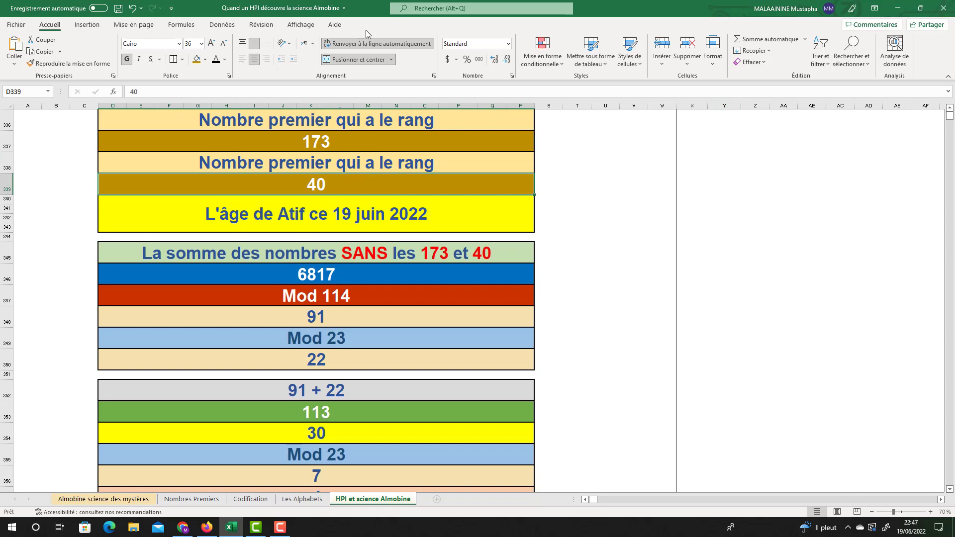
Examine the SOMME formula in D346 and trace its D227:R339 range and the 173 and 40 cells it subtracts.
double_click(320, 279)
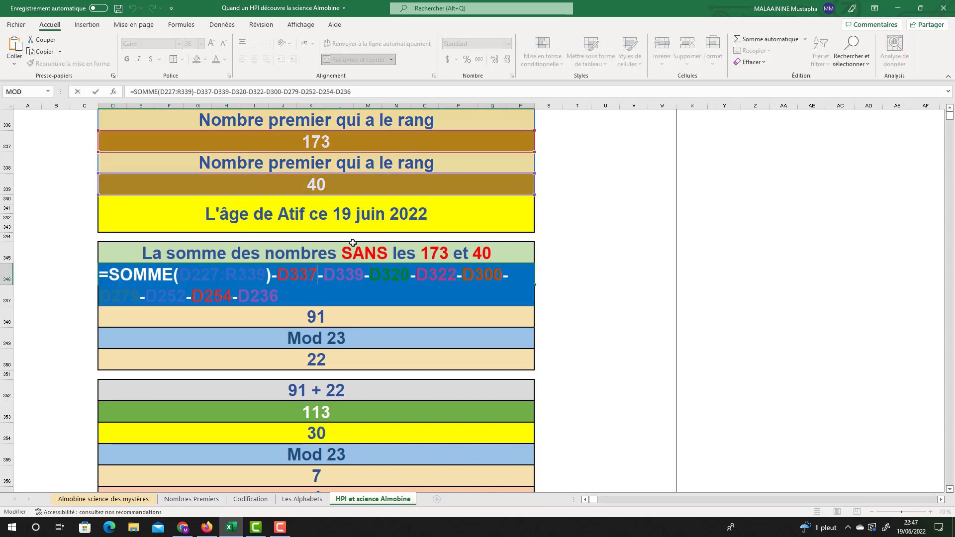
scroll(352, 243, up, 20)
scroll(352, 242, up, 13)
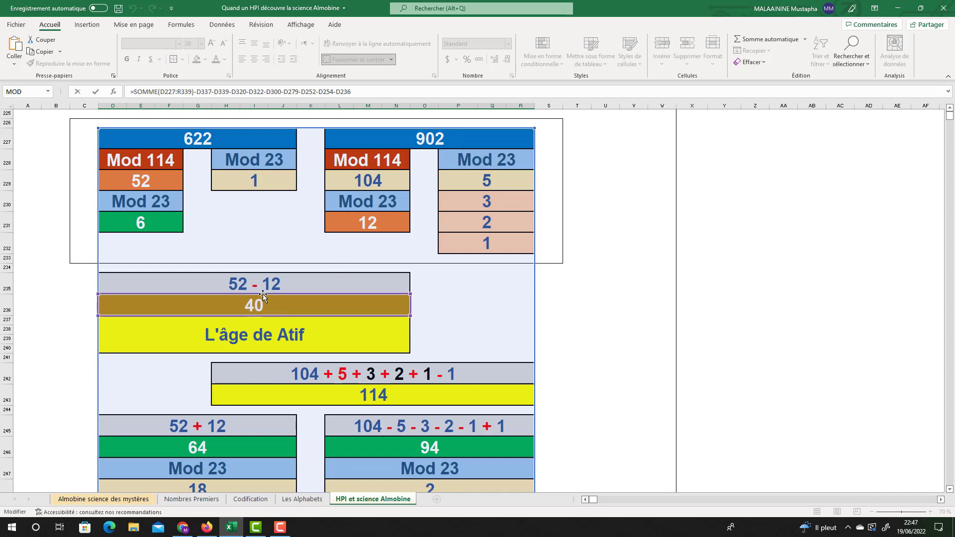
scroll(258, 284, up, 1)
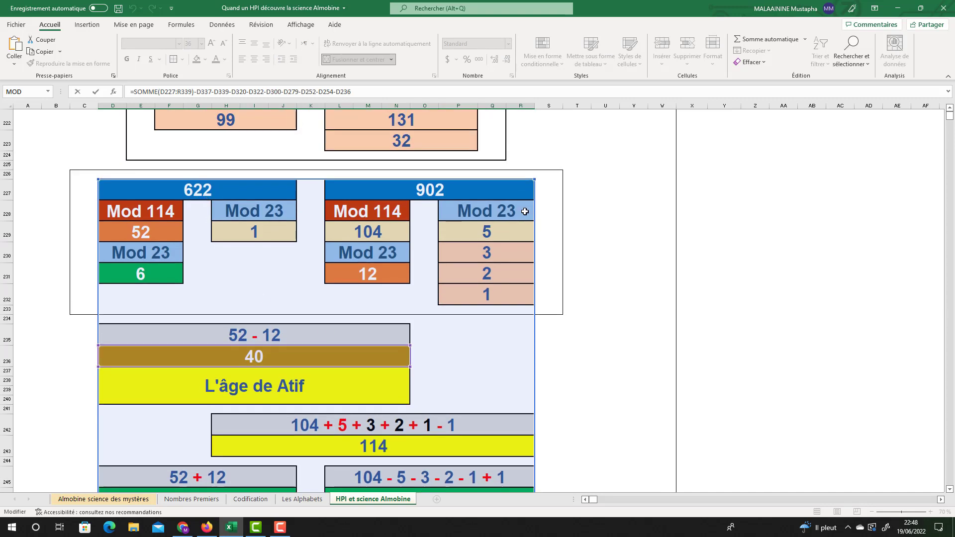
scroll(525, 211, down, 2)
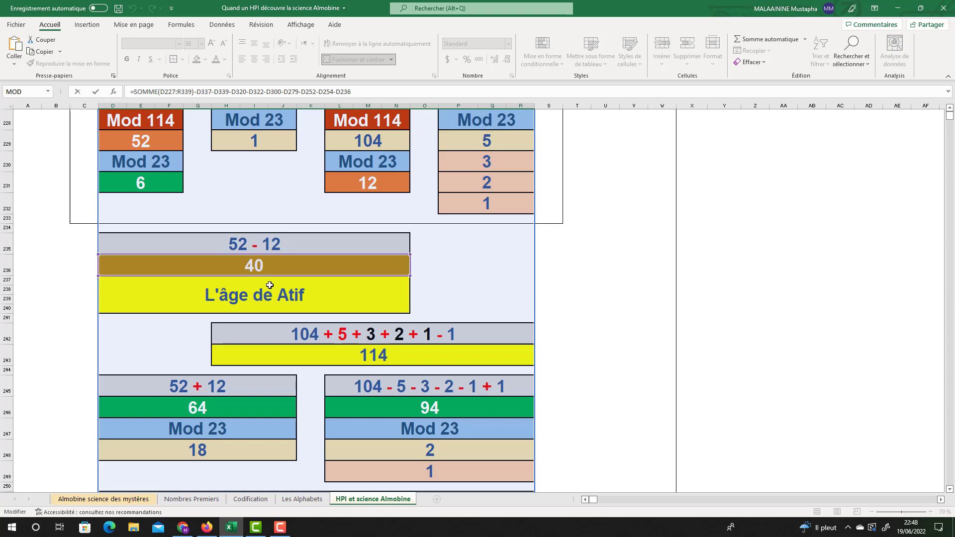
scroll(269, 285, down, 7)
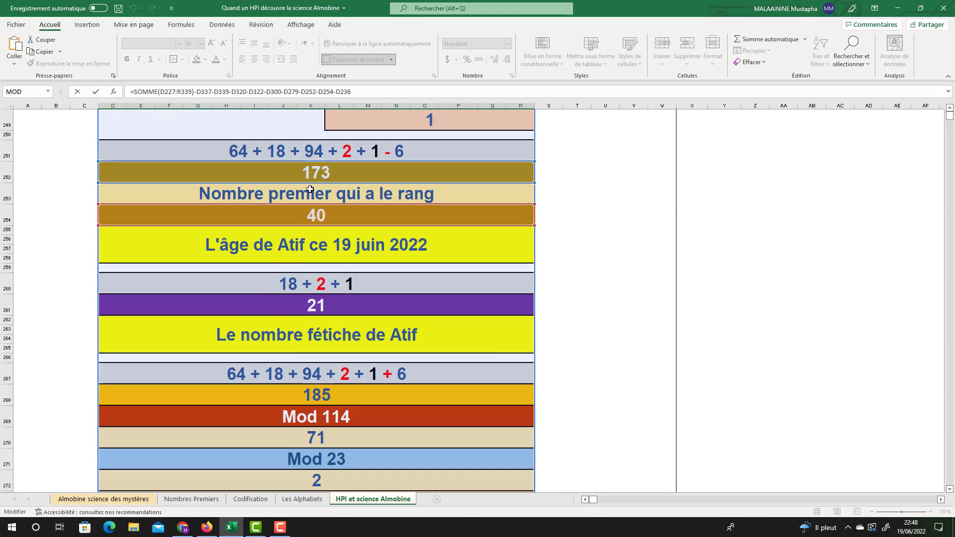
key(Escape)
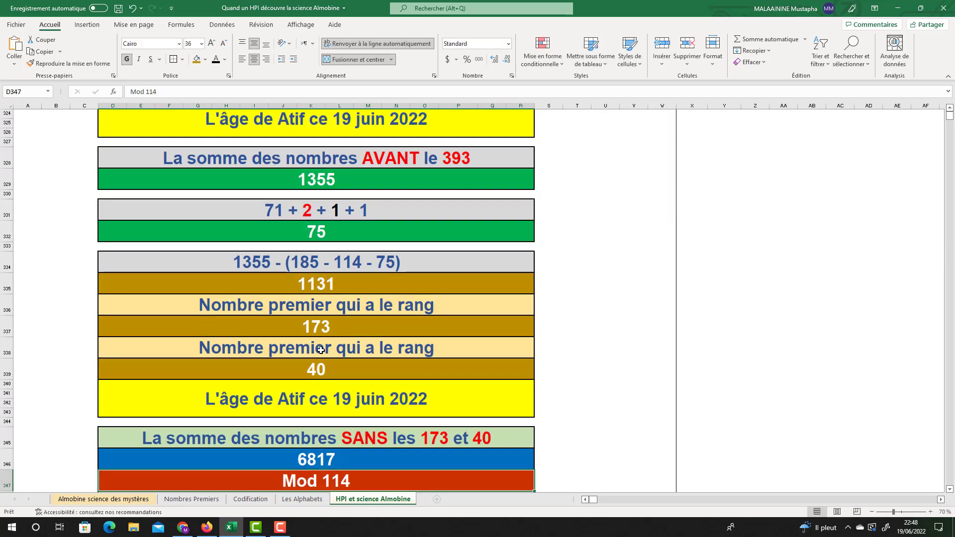
Check the modulo 114 formula in D348 and the modulo 23 formula in D350 under the SANS sum.
scroll(503, 368, down, 2)
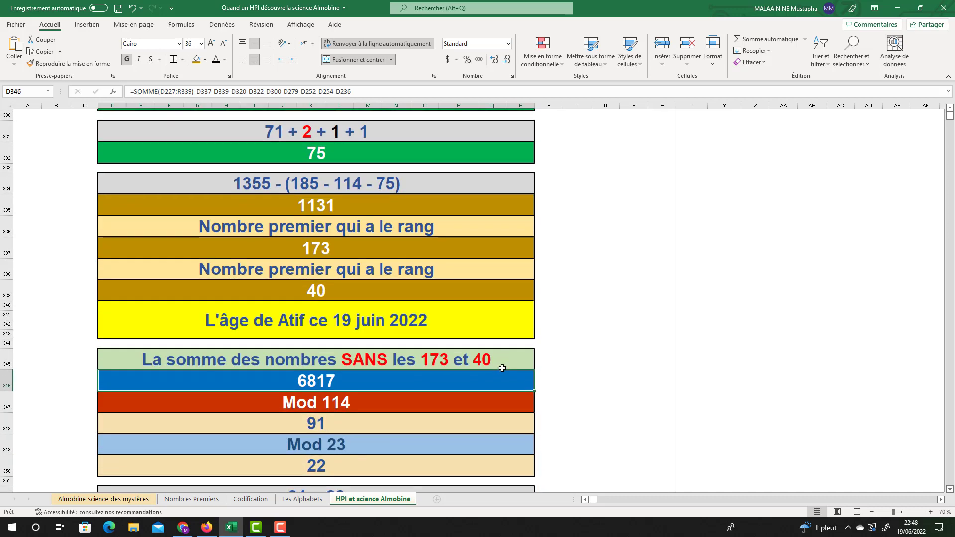
double_click(345, 402)
scroll(346, 401, down, 1)
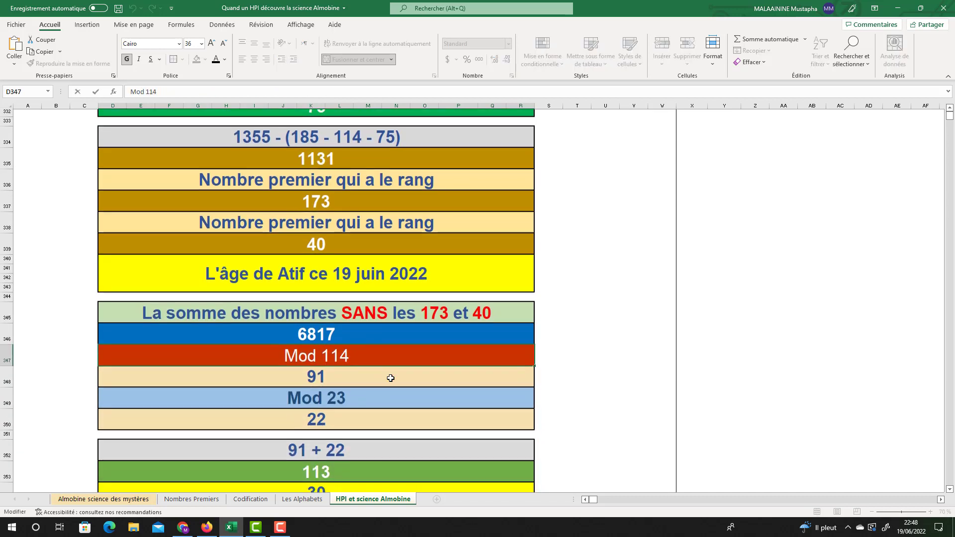
click(330, 375)
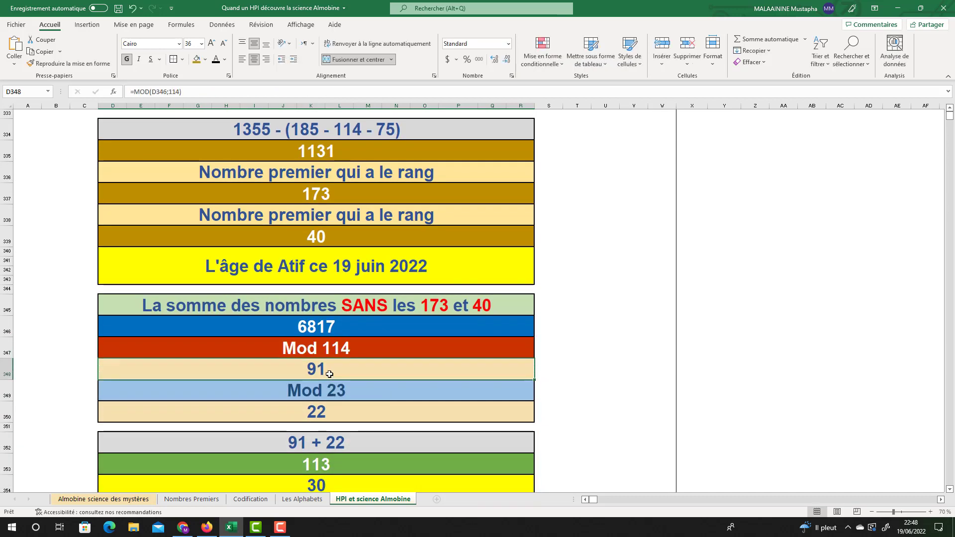
key(Down)
key(Down)
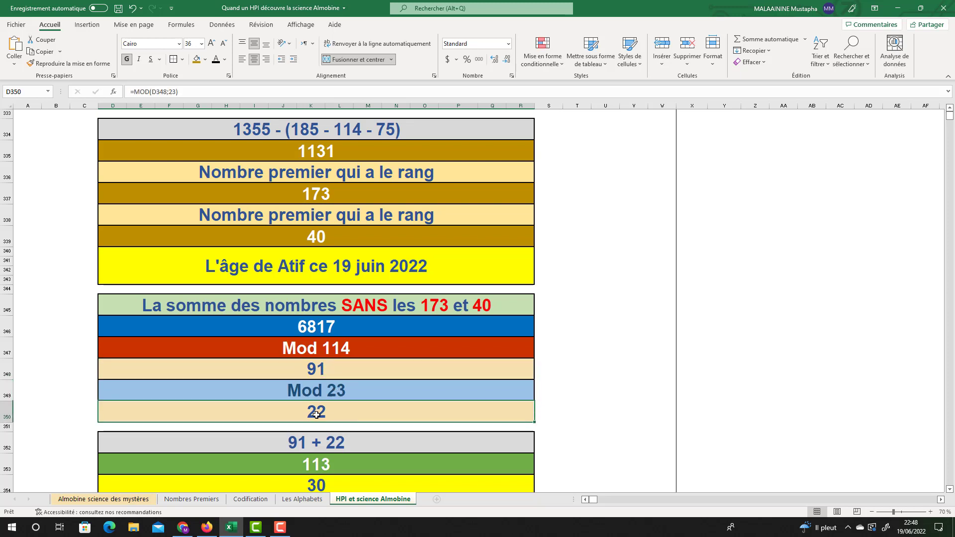
Review the 91 + 22 sum in D353 and the rank and Mod 23 cells beneath it, down to D357.
scroll(321, 392, down, 1)
scroll(325, 423, up, 1)
scroll(325, 422, down, 4)
click(314, 305)
click(312, 285)
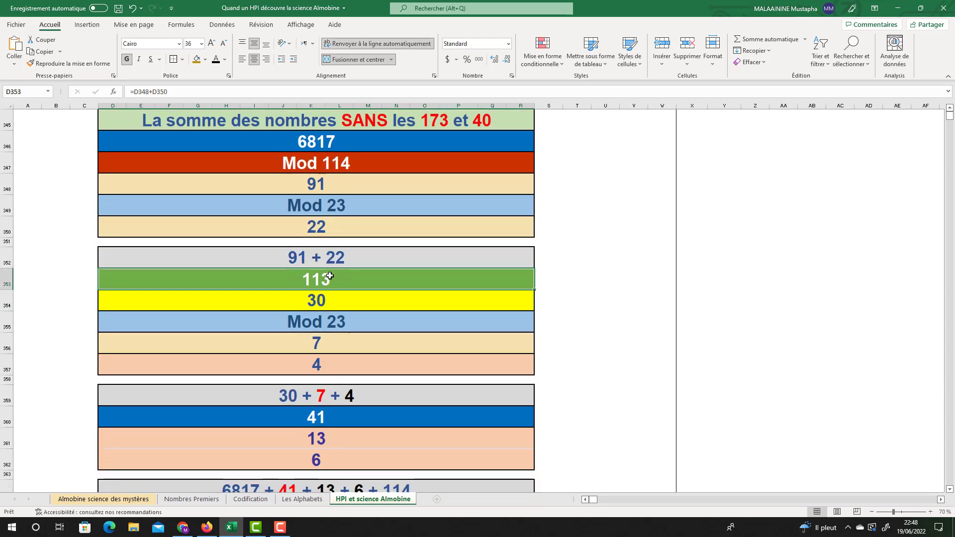
double_click(320, 299)
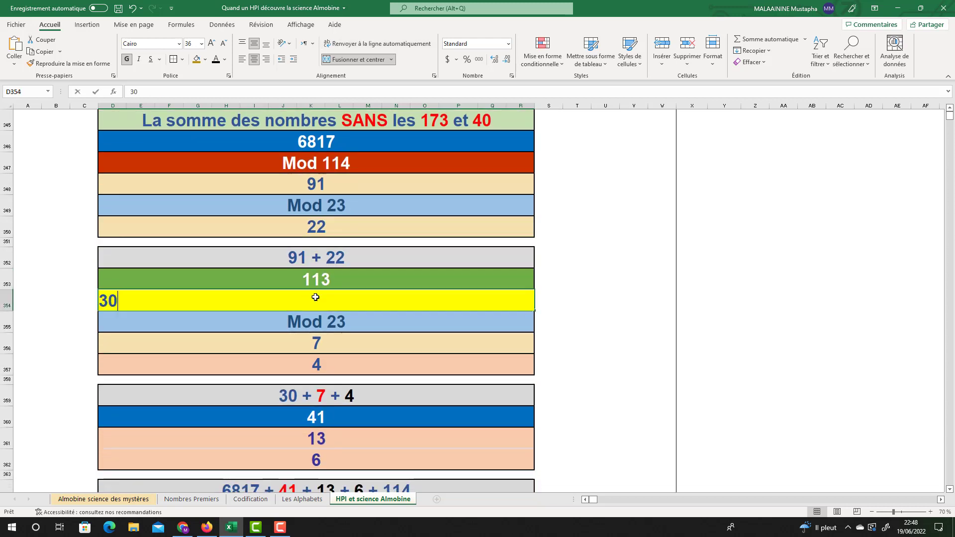
click(334, 323)
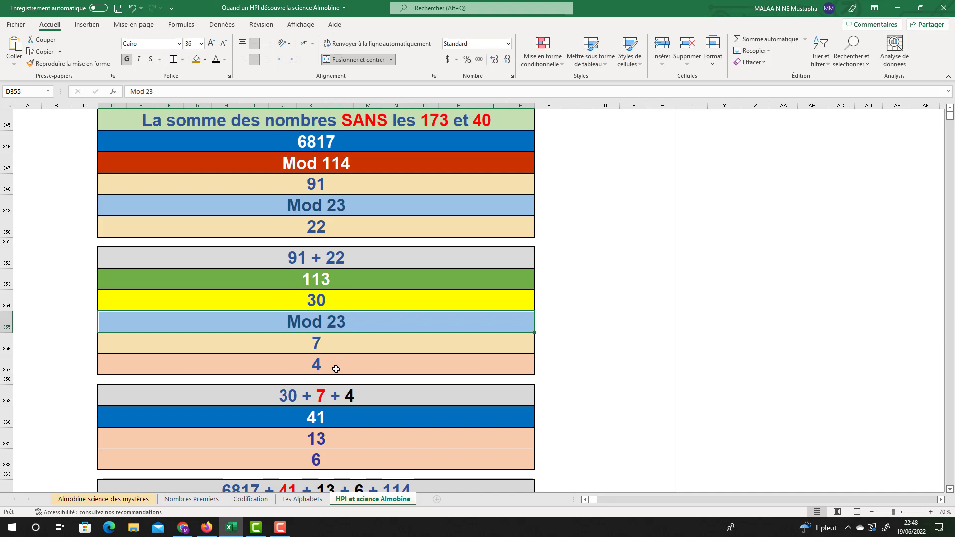
click(313, 364)
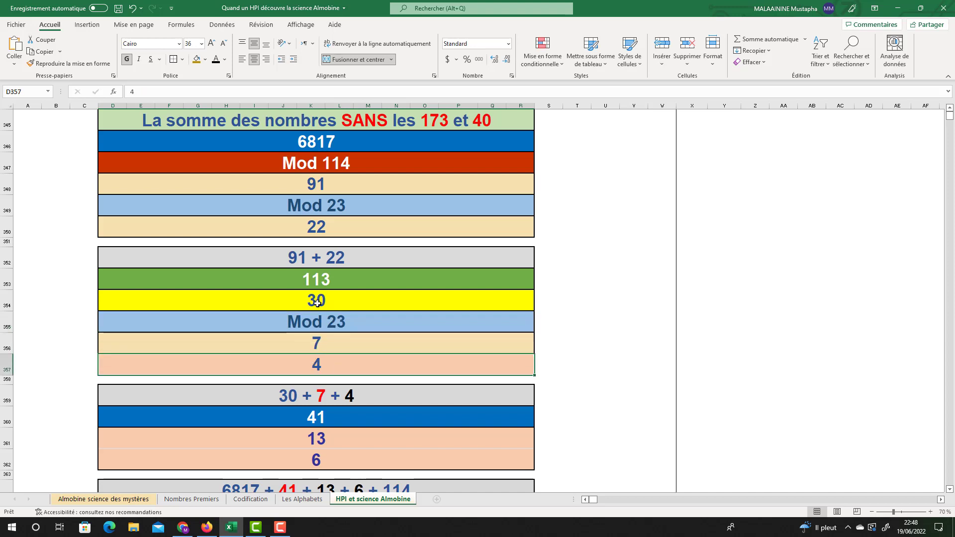
Examine the 30 + 7 + 4 formula in D360 and the 6817 + 41 + 13 + 6 + 114 formula in D365, tracing their references.
double_click(315, 422)
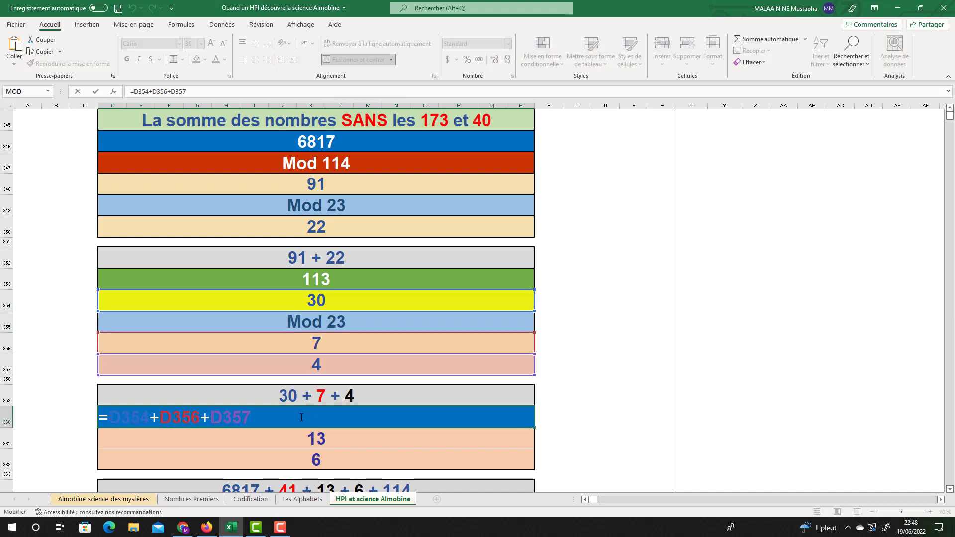
key(Return)
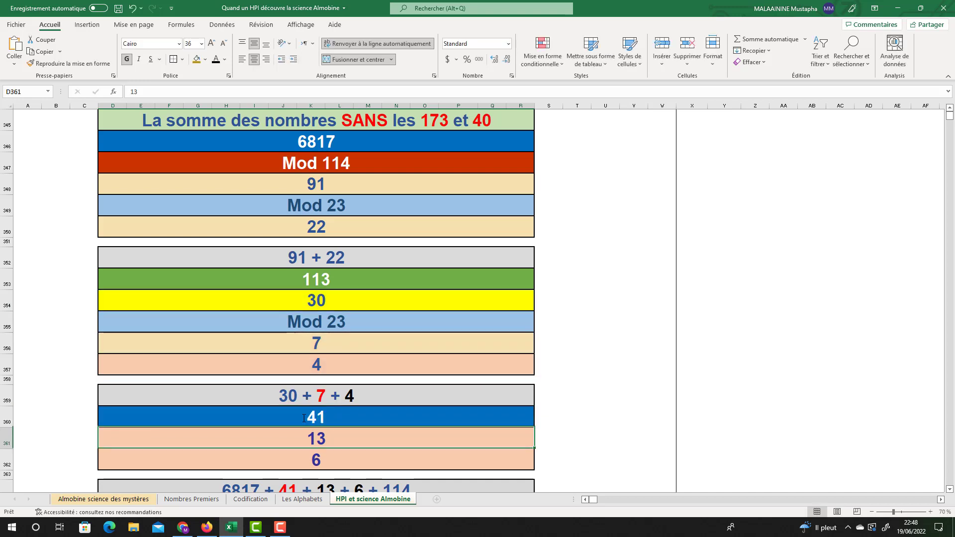
scroll(353, 311, down, 1)
double_click(302, 450)
scroll(302, 450, up, 2)
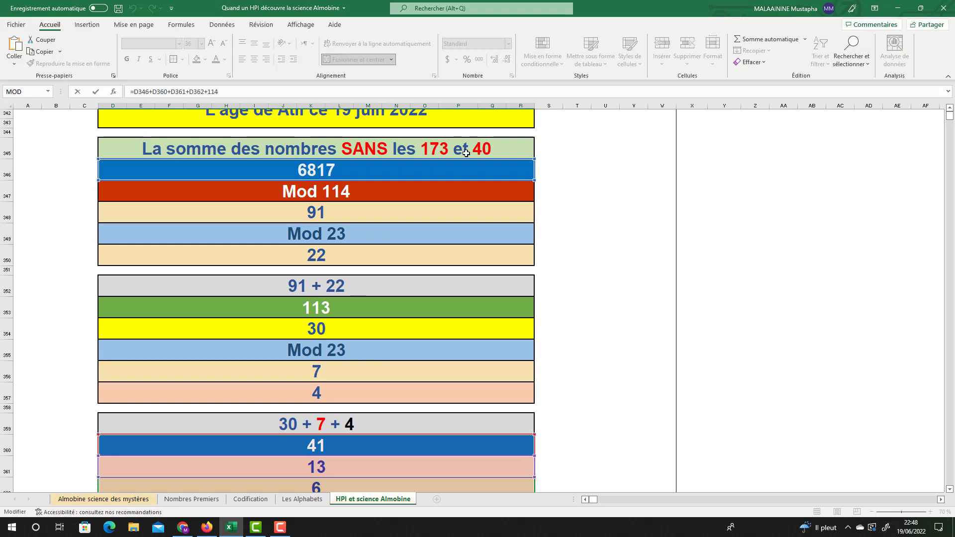
scroll(481, 149, down, 2)
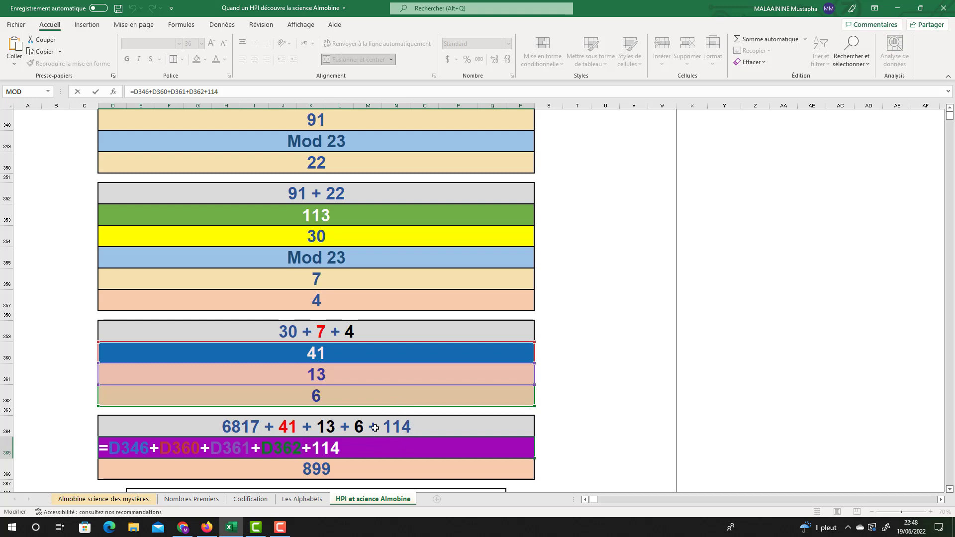
key(Return)
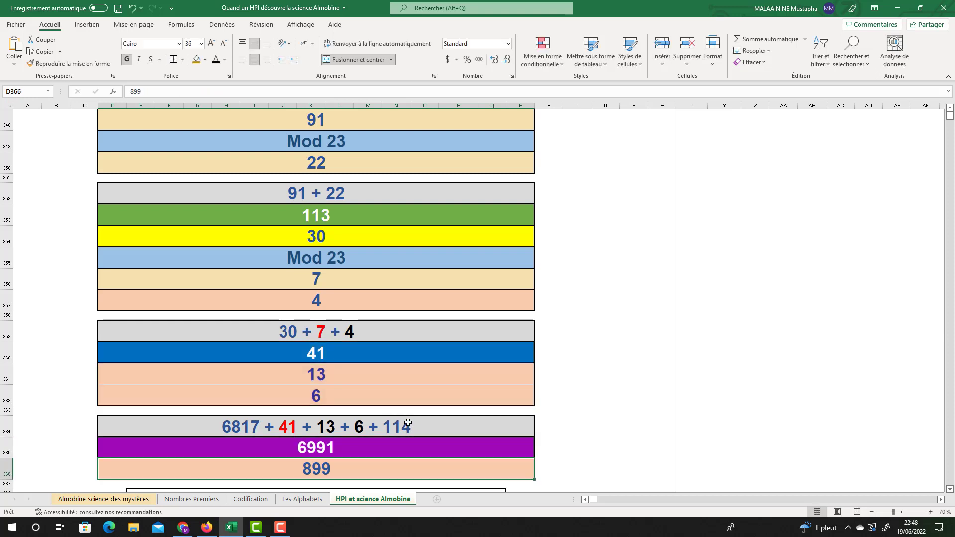
click(344, 449)
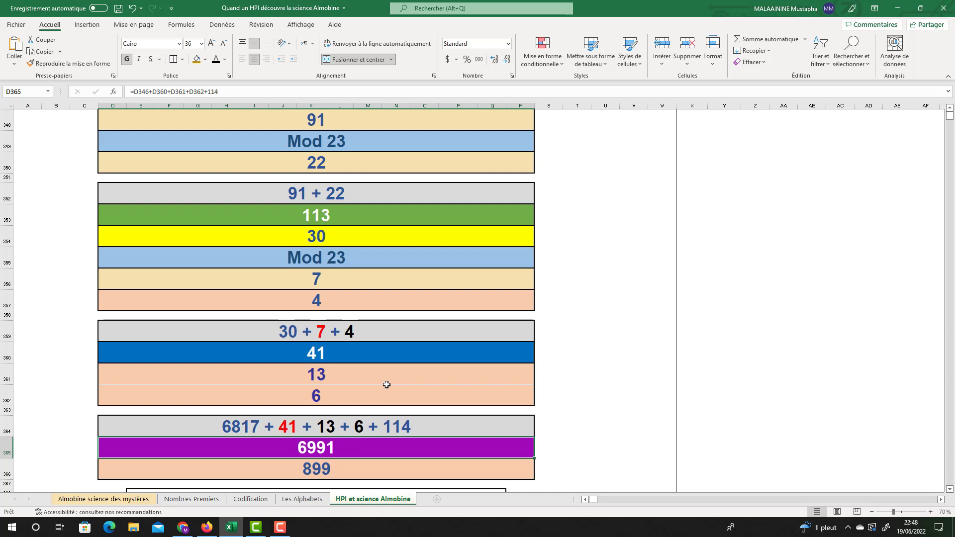
Review the Sans and Avec les rangs values of the Almobine phrase and examine the SOMME formula in D383 that adds D375:R379.
scroll(386, 384, down, 3)
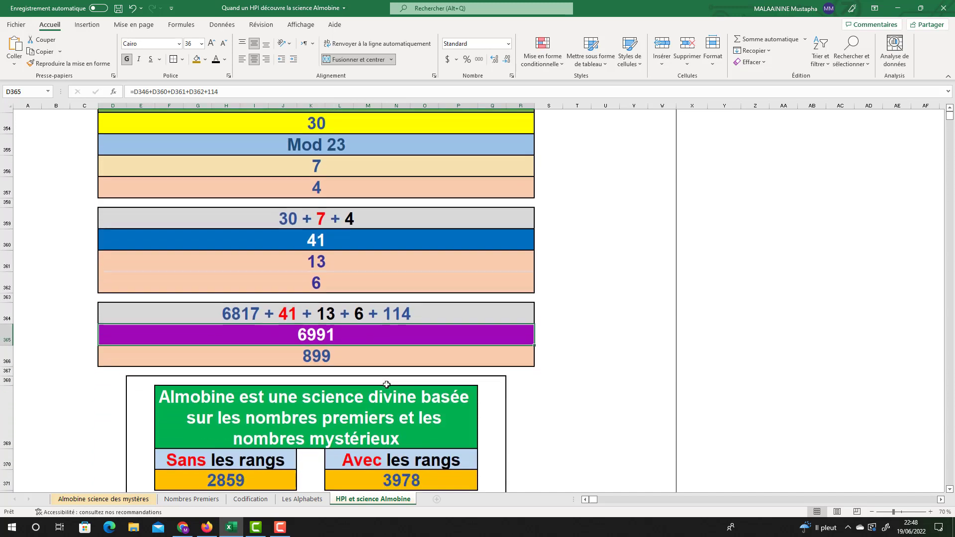
scroll(195, 341, down, 2)
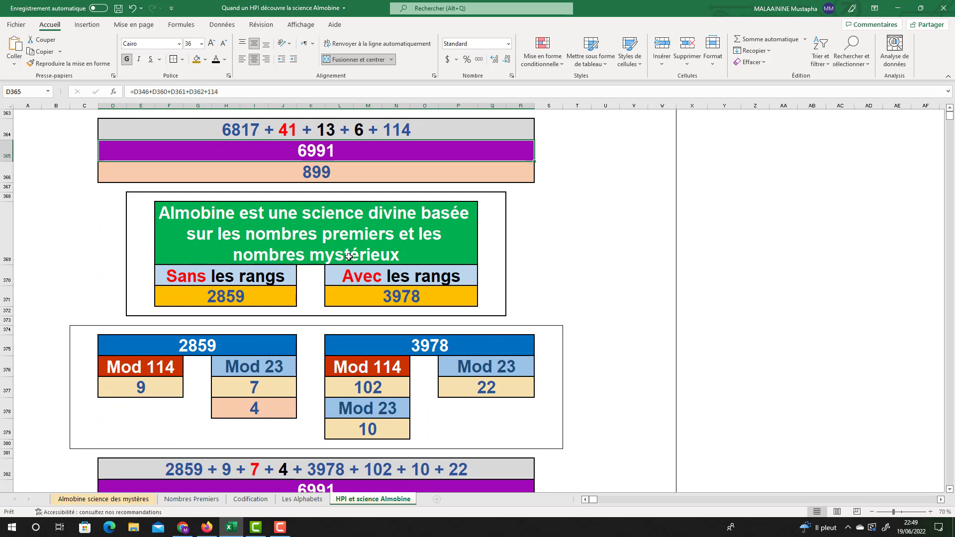
scroll(348, 256, down, 1)
click(268, 244)
click(393, 245)
drag(151, 335, 473, 378)
double_click(326, 439)
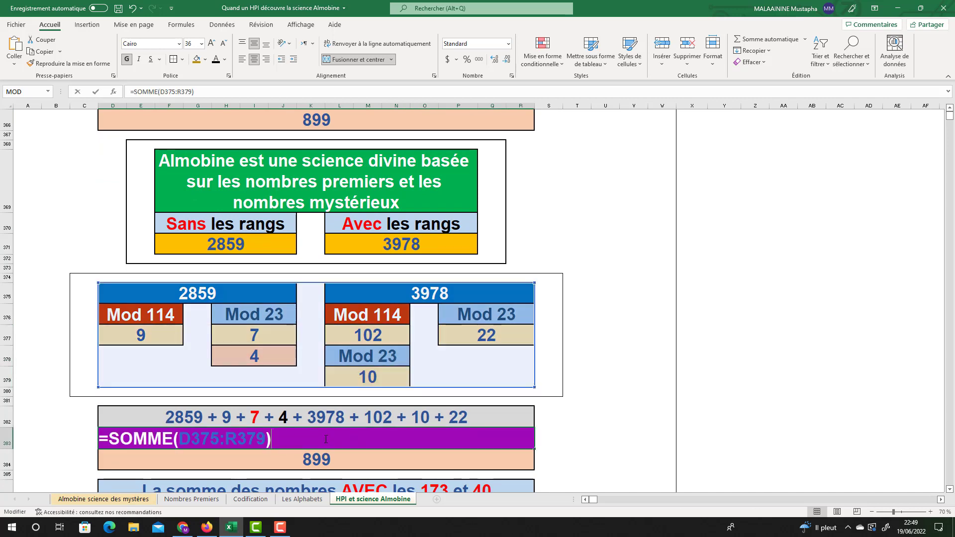
key(Return)
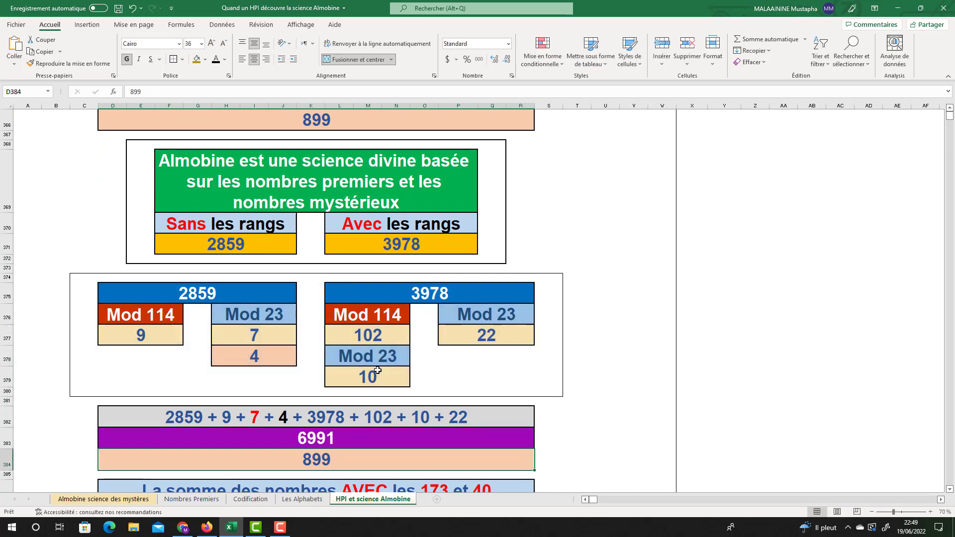
Recheck the formula in D365 above the Almobine phrase for comparison with the total in D383.
scroll(323, 434, up, 2)
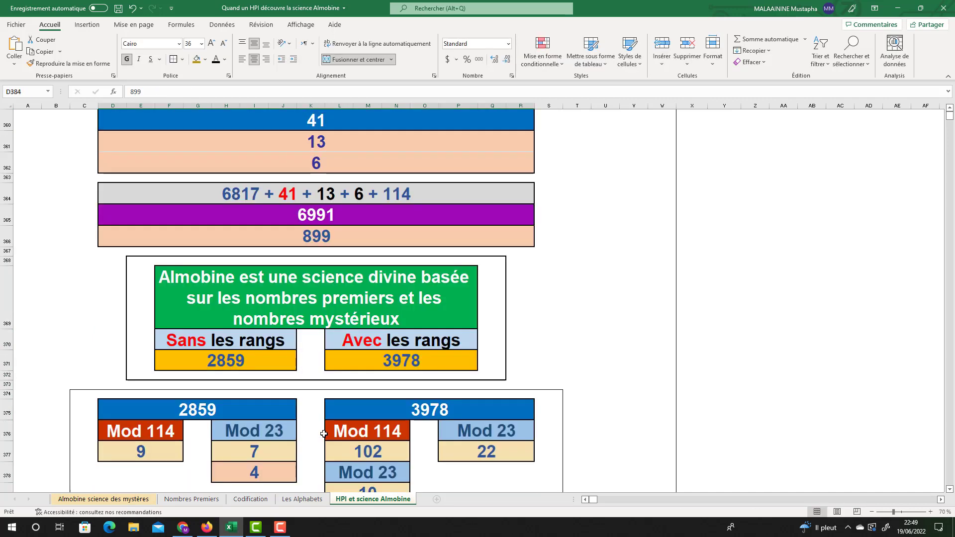
double_click(323, 214)
key(Return)
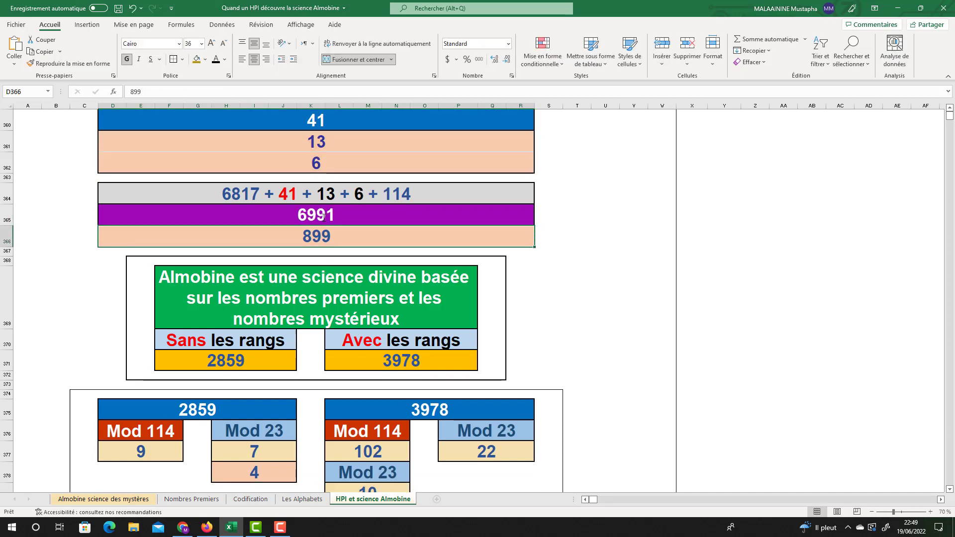
Examine the SOMME formula in D387 for the sum AVEC 173 and 40 and inspect its D227:R339 range.
scroll(195, 310, down, 1)
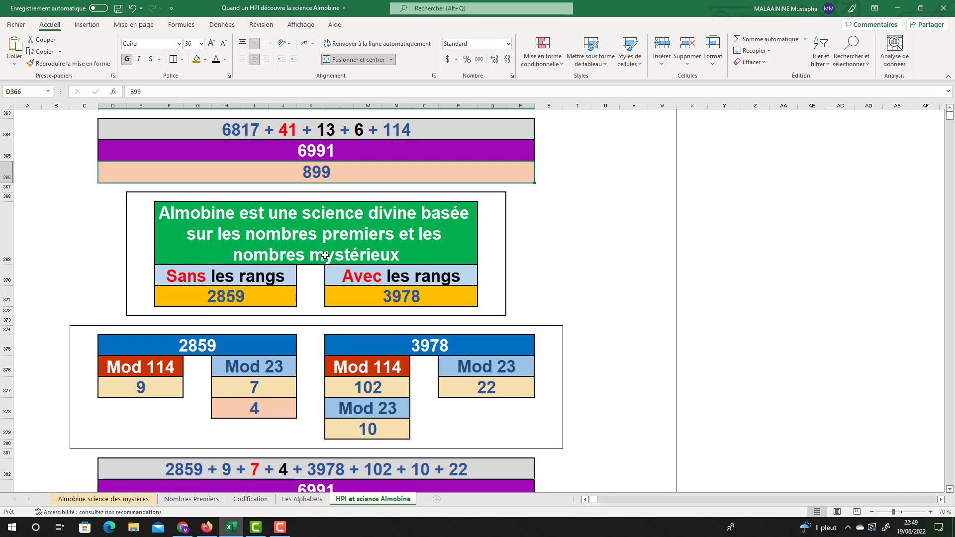
scroll(375, 261, down, 3)
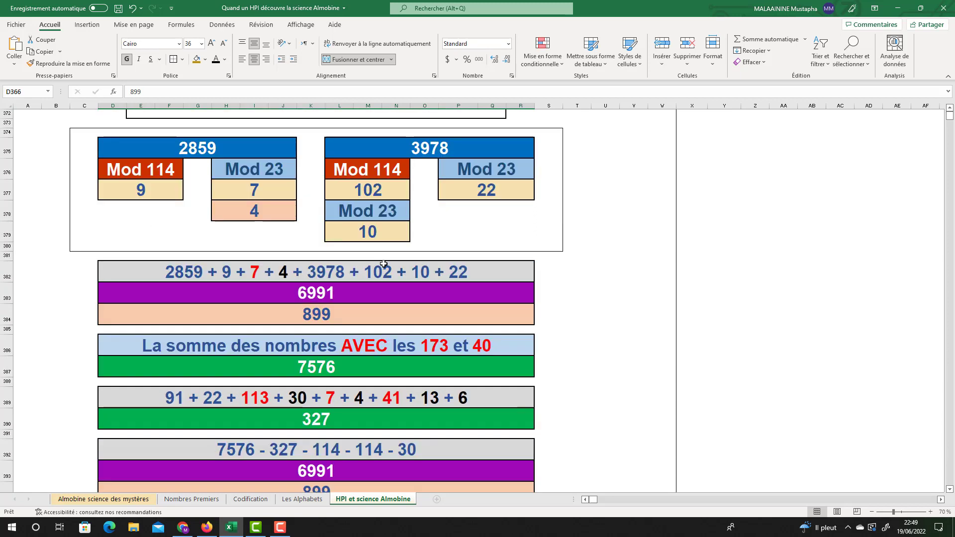
double_click(333, 367)
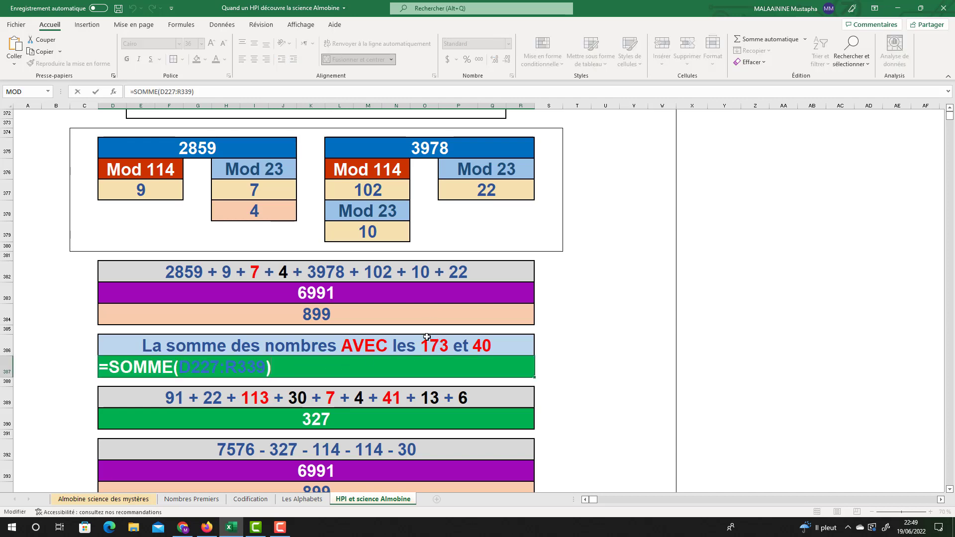
scroll(436, 328, up, 19)
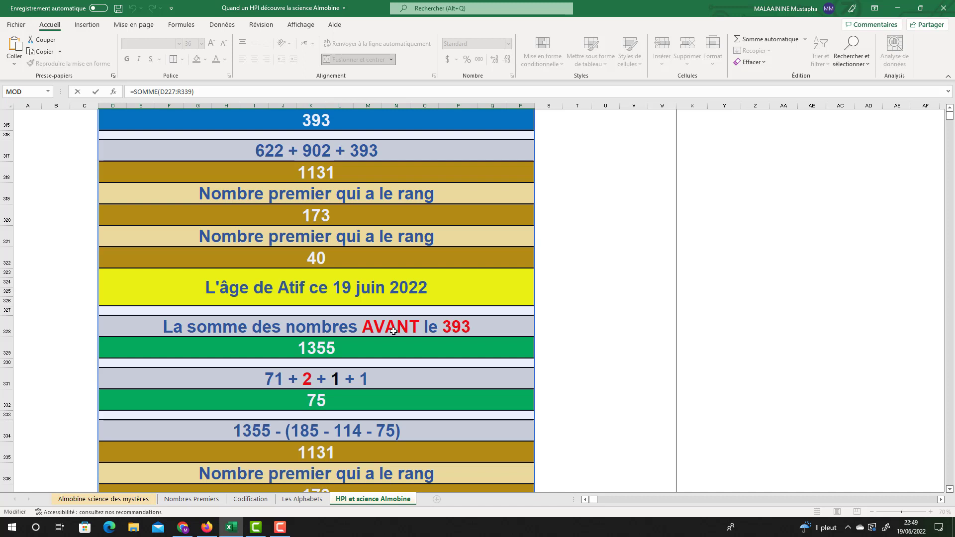
scroll(393, 331, down, 3)
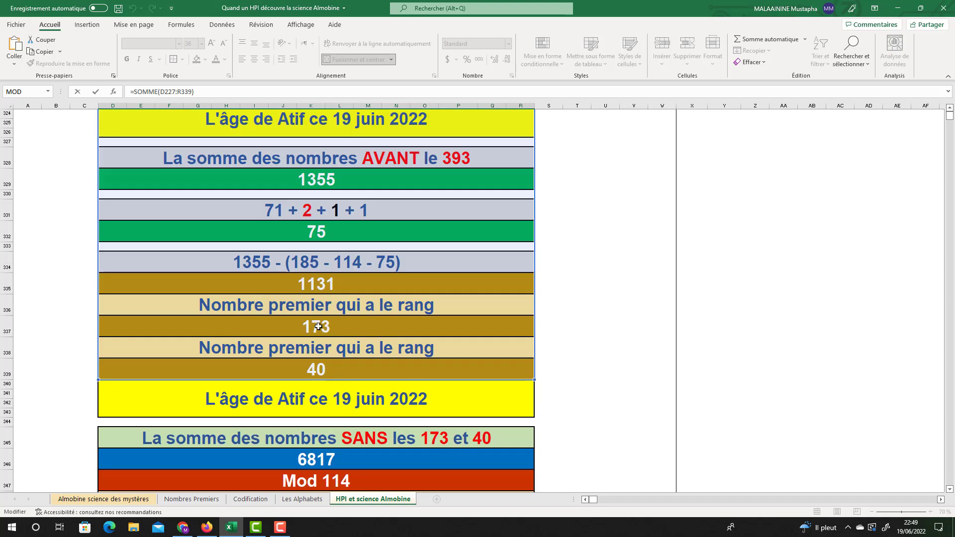
key(Return)
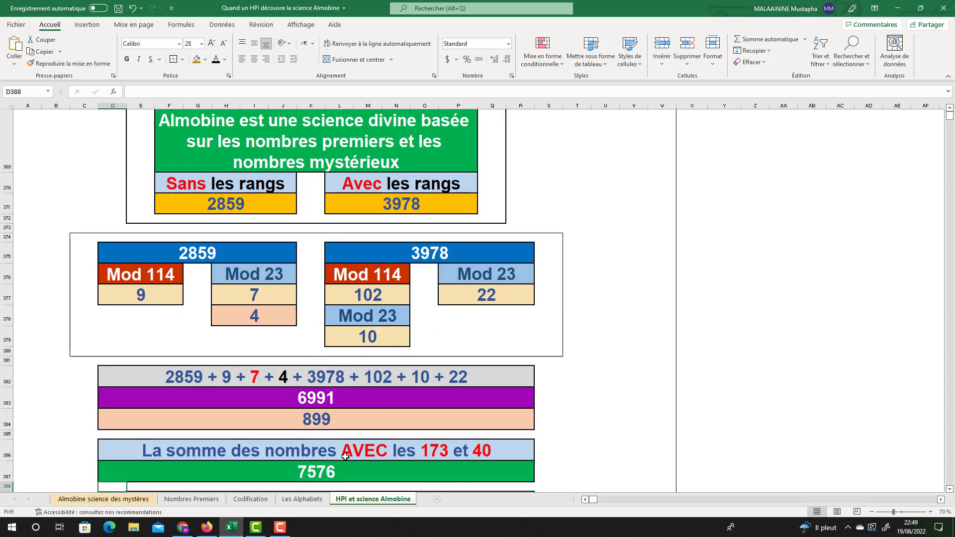
Examine the SOMME formula in D390 under the 91 + 22 + 113 line and inspect its D348:R362 range.
scroll(561, 390, down, 2)
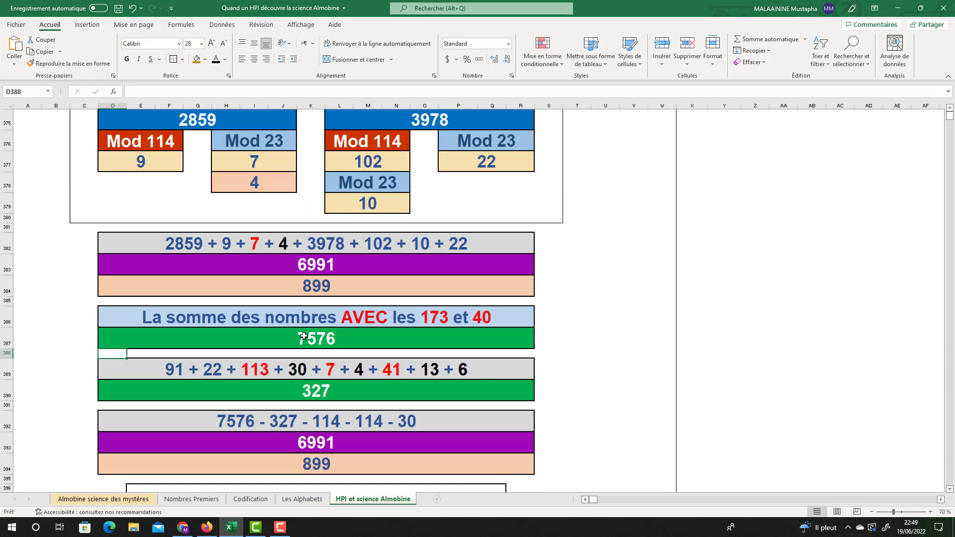
double_click(319, 389)
scroll(376, 327, up, 11)
scroll(376, 327, up, 8)
scroll(376, 327, down, 8)
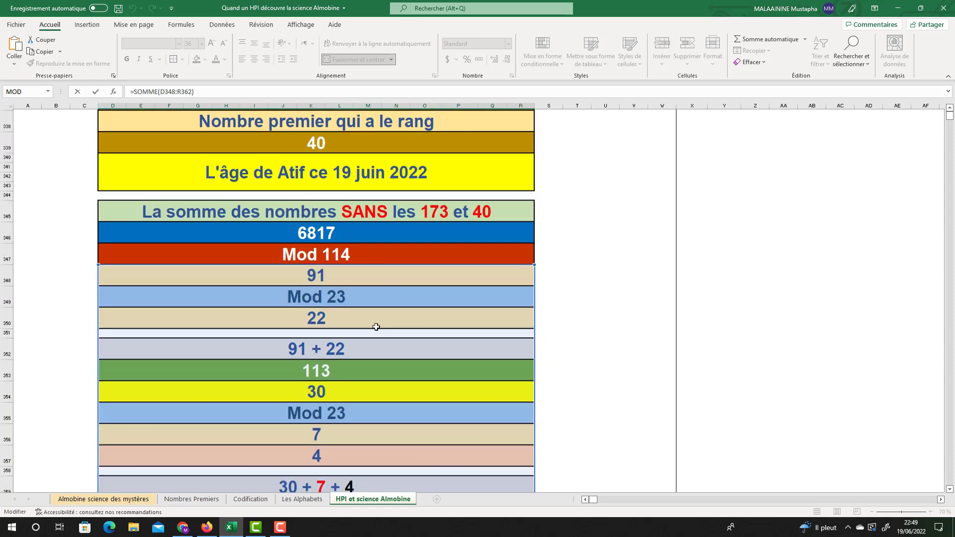
scroll(356, 330, down, 1)
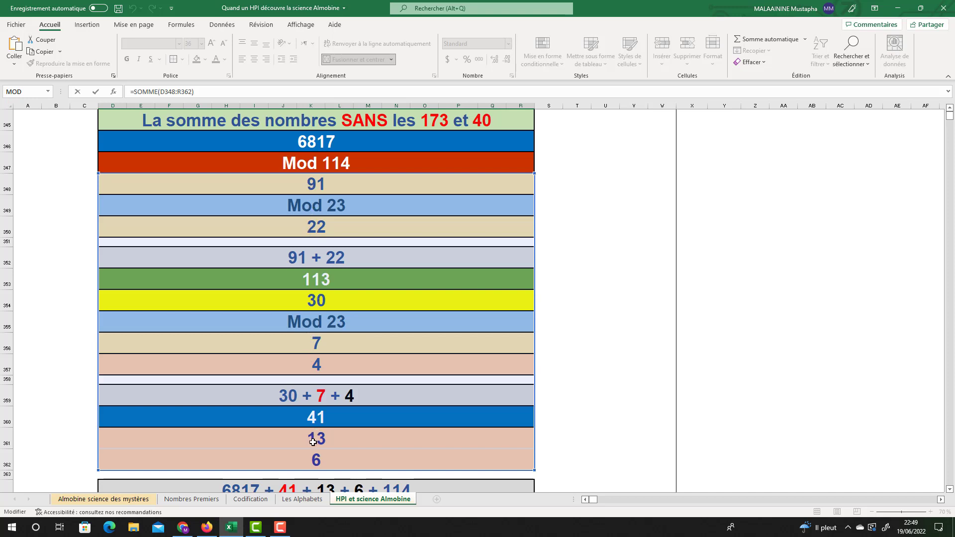
scroll(319, 460, down, 1)
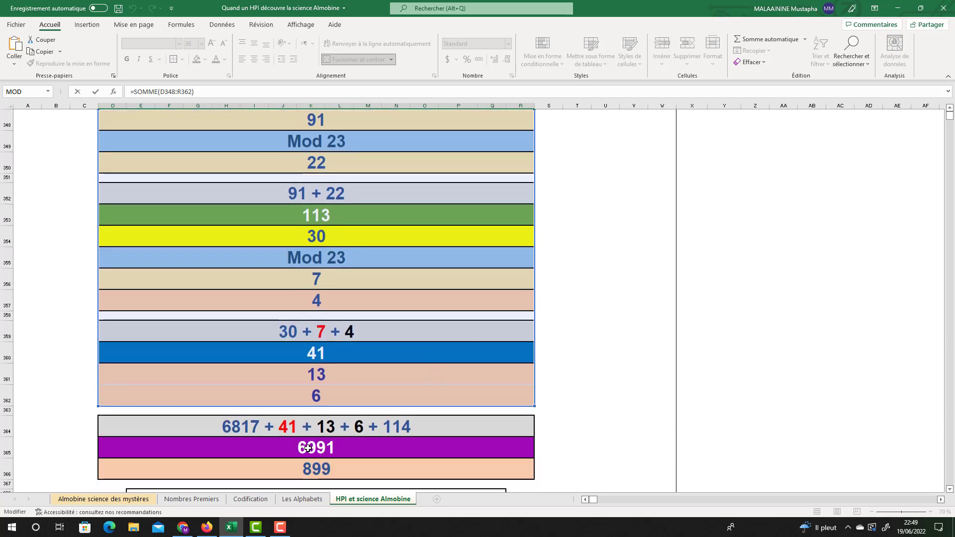
scroll(447, 283, up, 2)
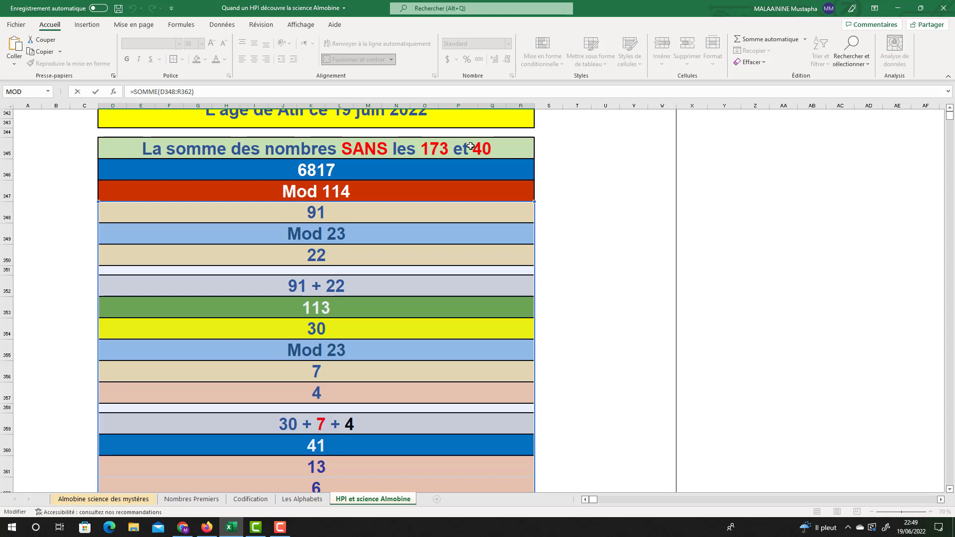
scroll(470, 146, down, 3)
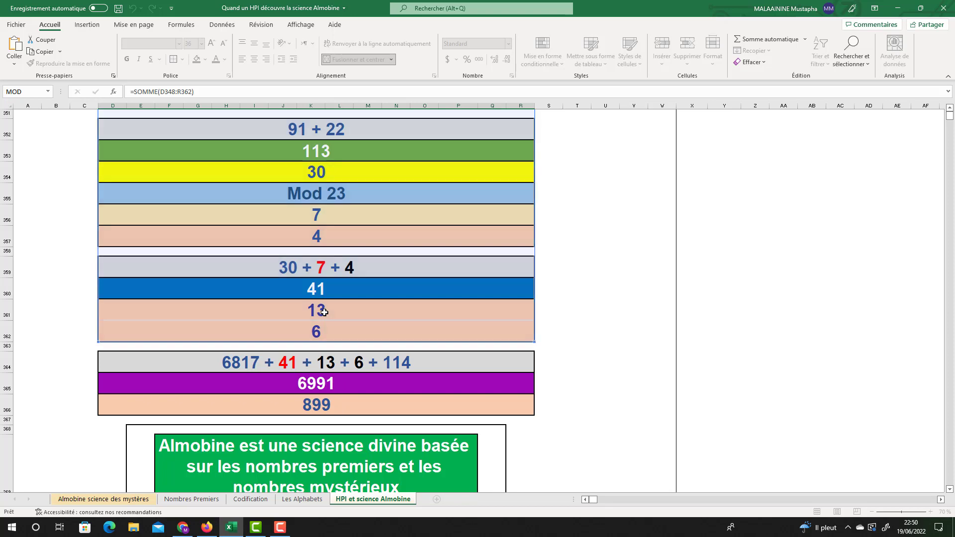
key(Return)
click(305, 451)
Examine the subtraction formula in D393 under 7576 - 327 - 114 - 114 - 30, tracing its reference to D354.
scroll(305, 451, down, 1)
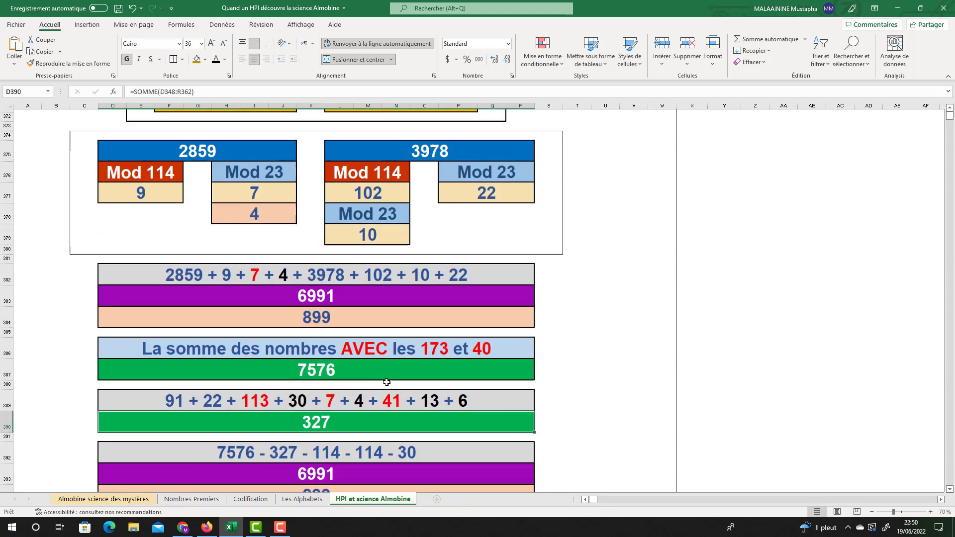
double_click(315, 466)
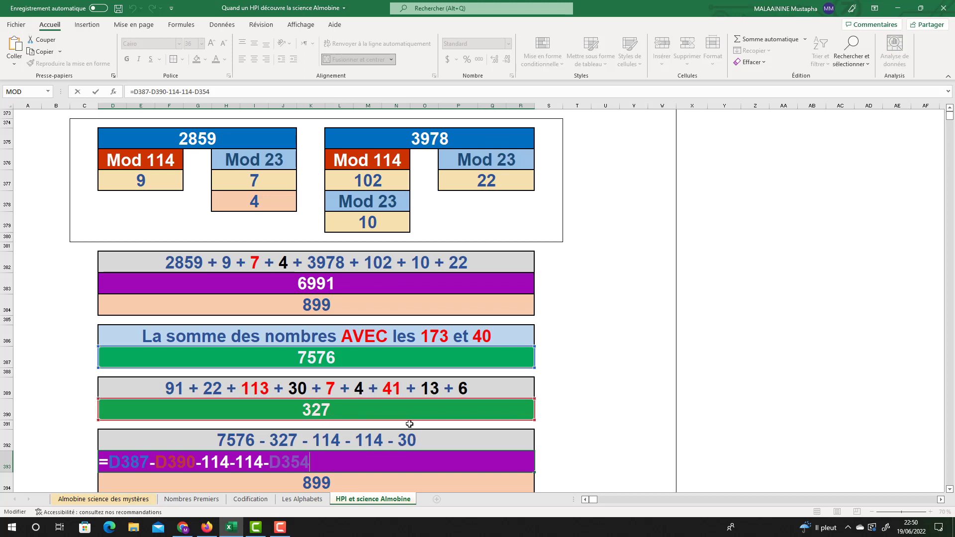
scroll(429, 364, up, 5)
scroll(429, 364, up, 9)
scroll(427, 366, down, 4)
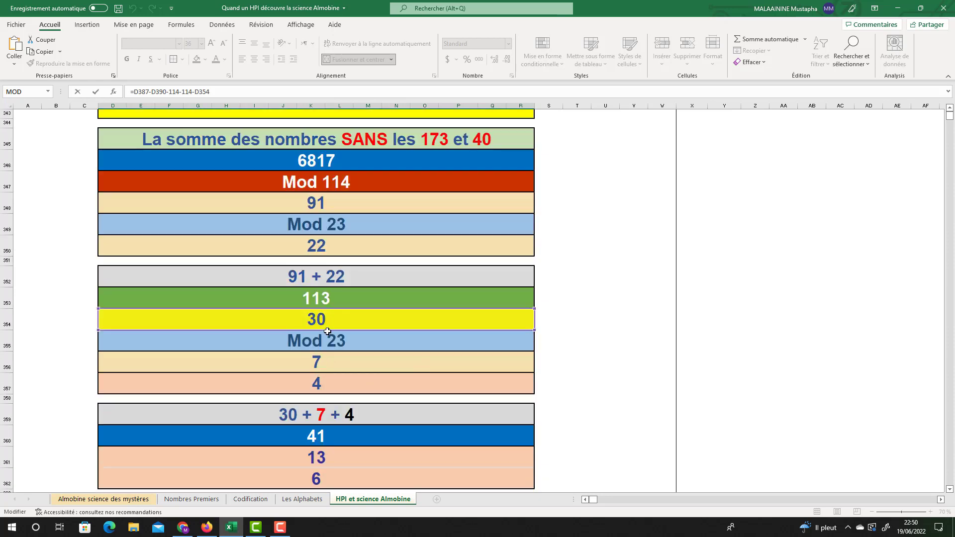
key(Return)
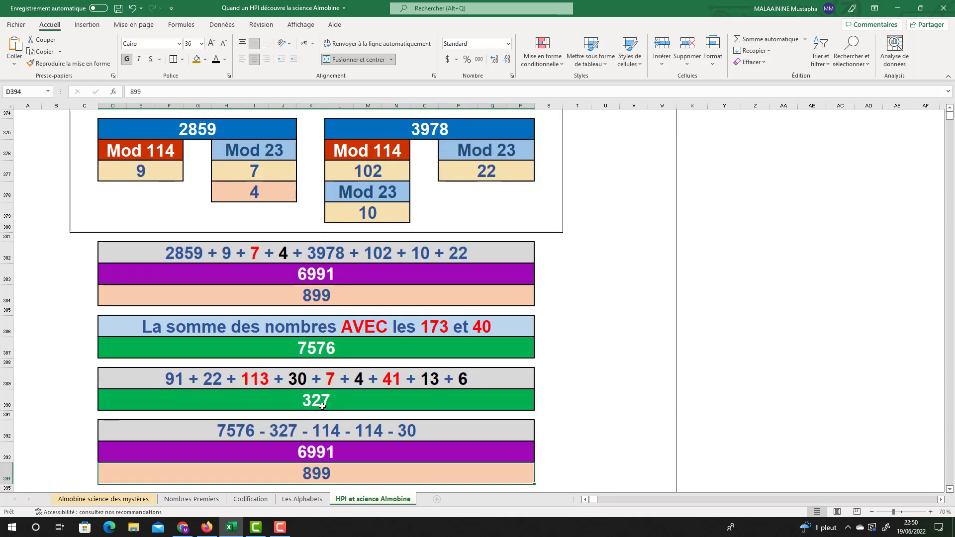
Review the repeated Almobine phrase block with its modulo values and inspect the SOMME formula in D411.
scroll(432, 386, down, 3)
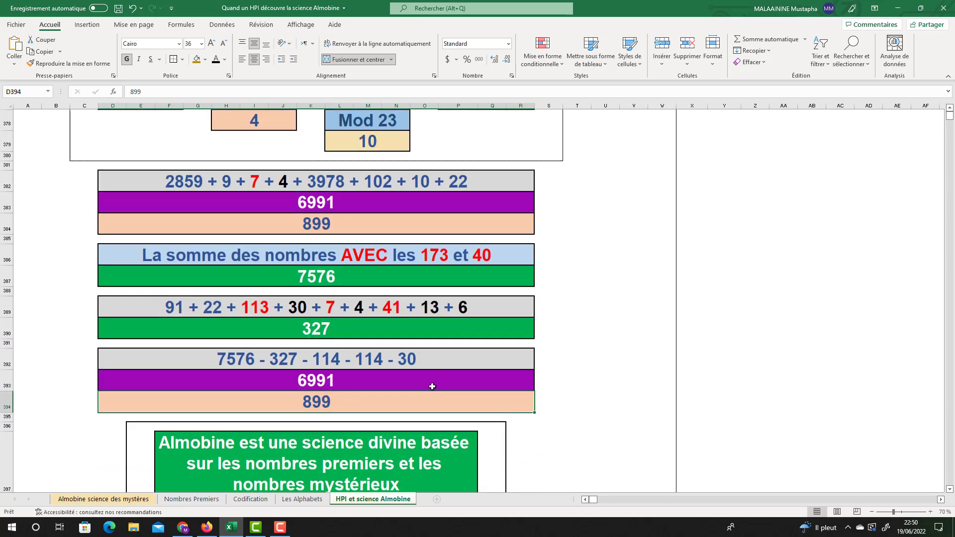
scroll(432, 386, down, 3)
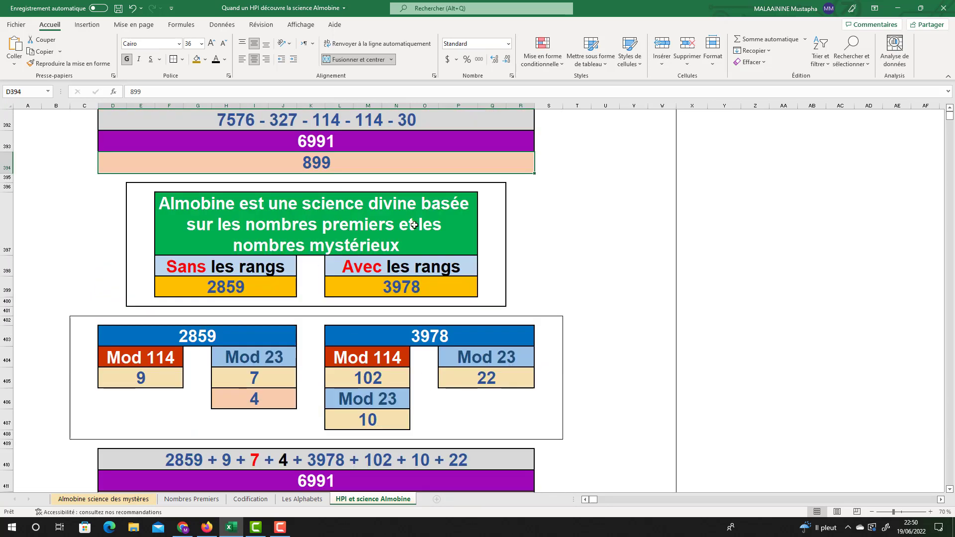
scroll(392, 260, down, 2)
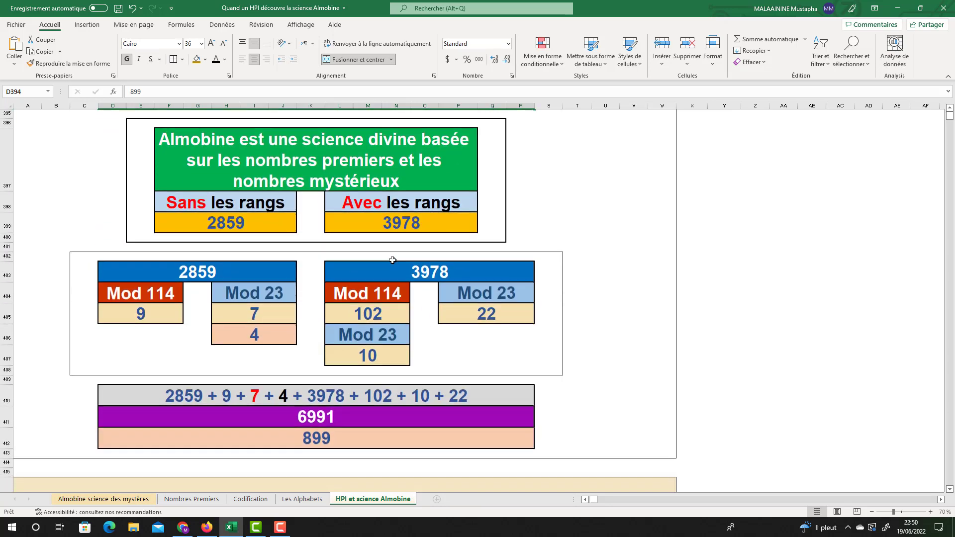
click(335, 335)
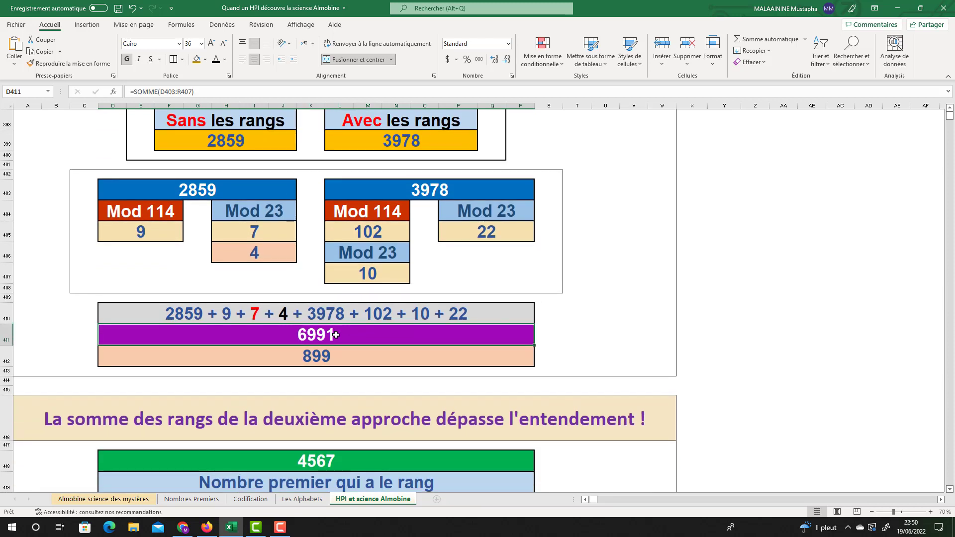
scroll(335, 335, down, 1)
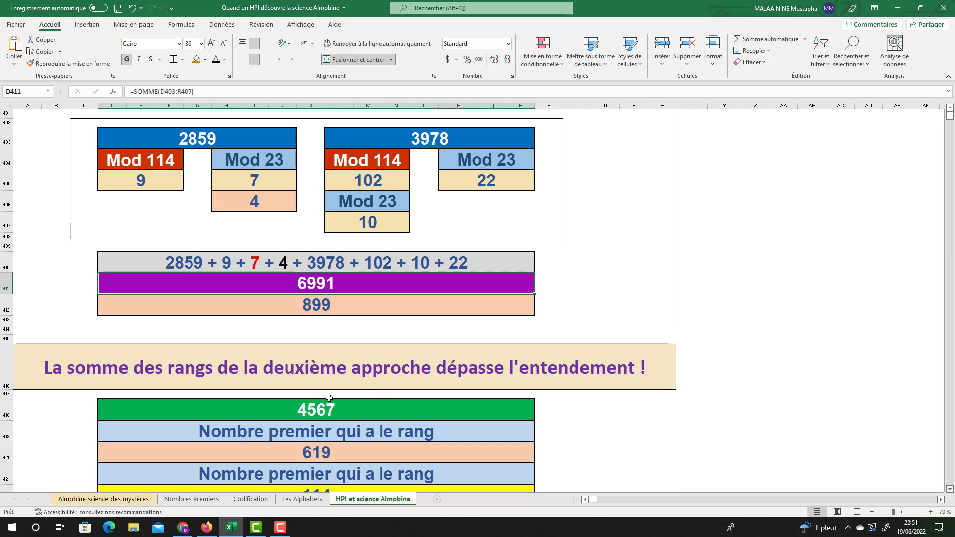
Examine the sum-of-ranks formula in D418 and trace its referenced cells back to F222, L222 and L223.
double_click(306, 411)
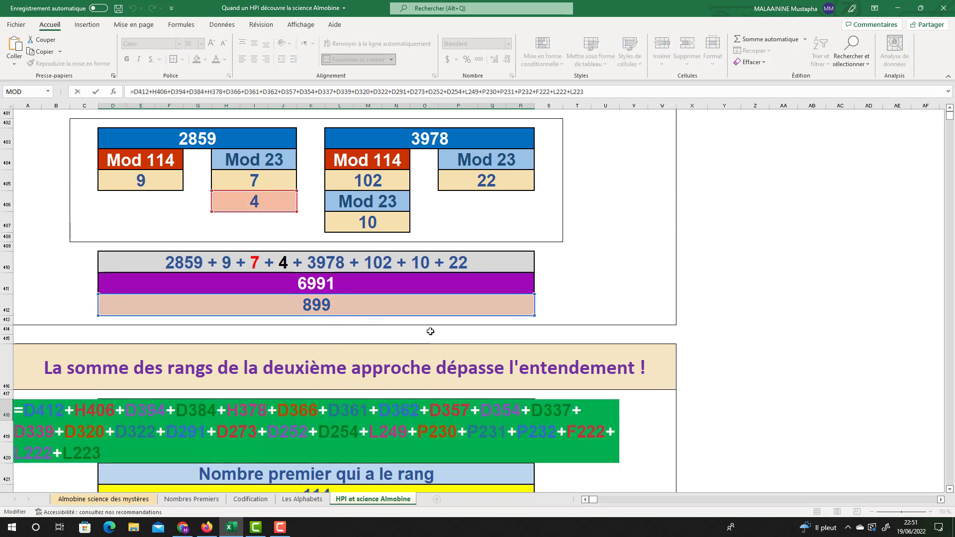
scroll(442, 310, up, 7)
scroll(442, 311, up, 20)
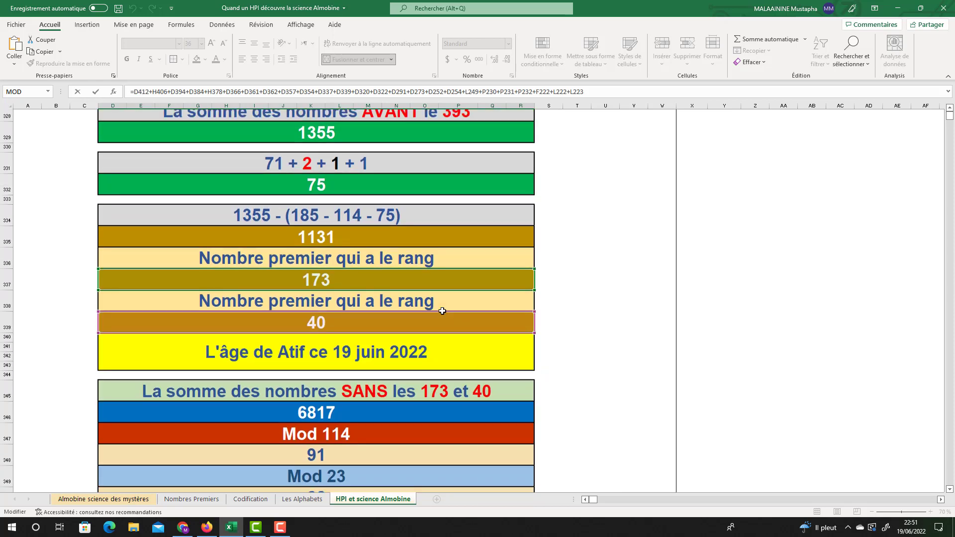
scroll(431, 317, up, 17)
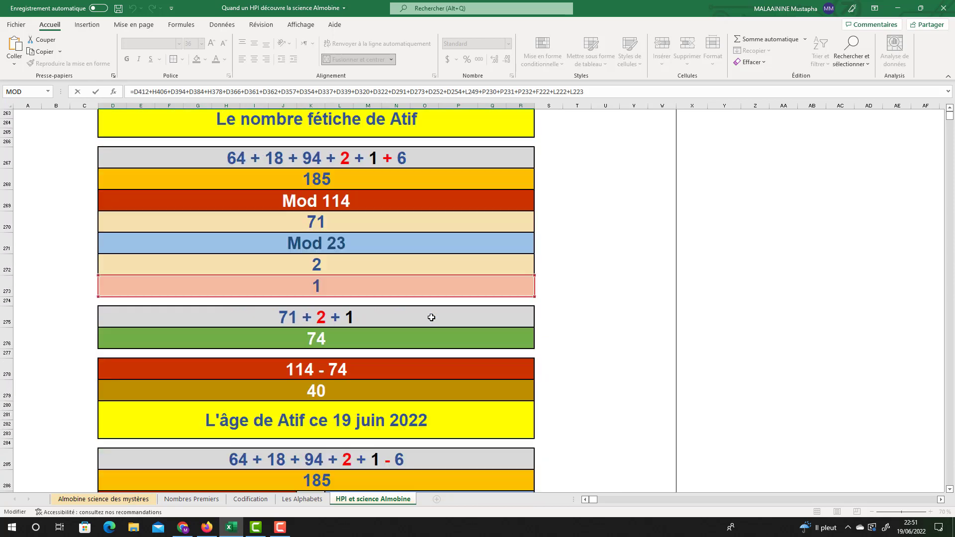
scroll(348, 378, up, 16)
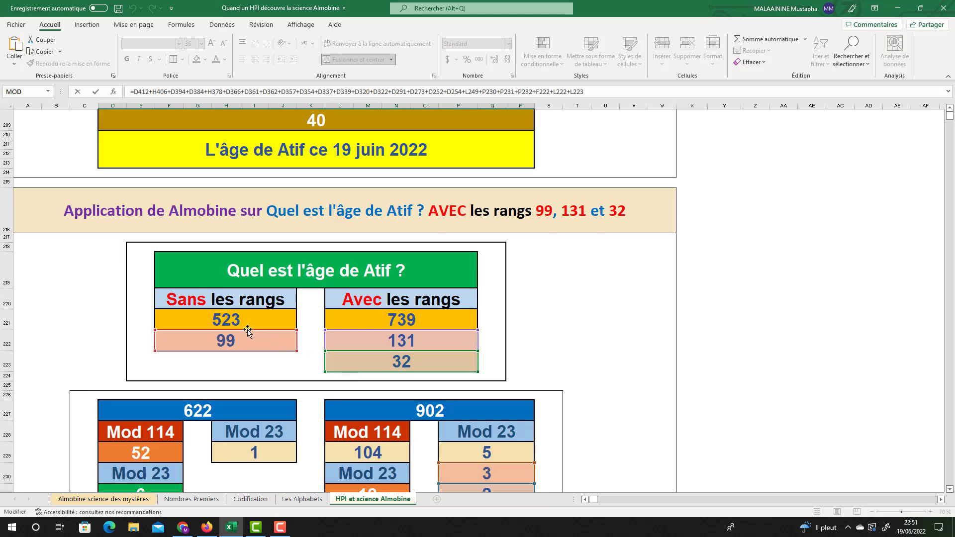
scroll(234, 348, down, 3)
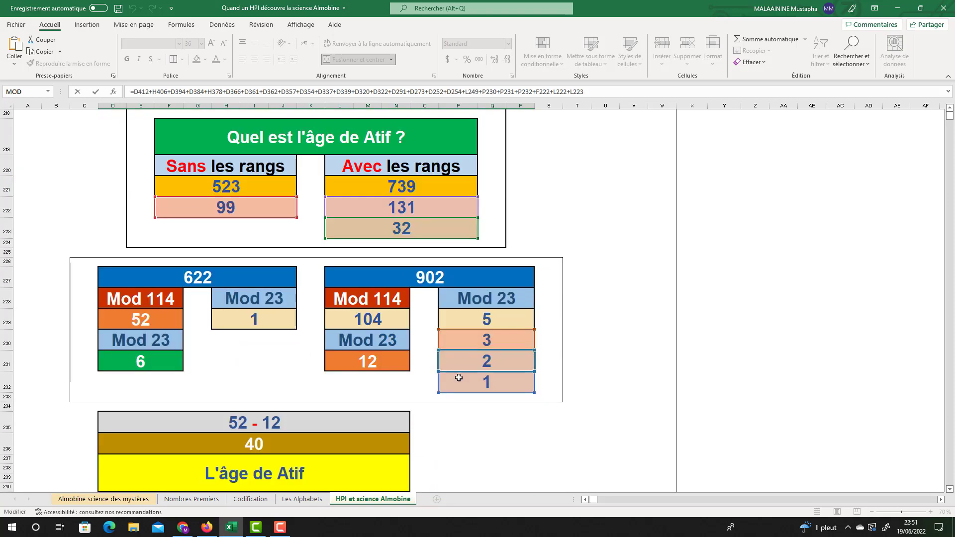
scroll(456, 376, down, 13)
scroll(458, 375, down, 20)
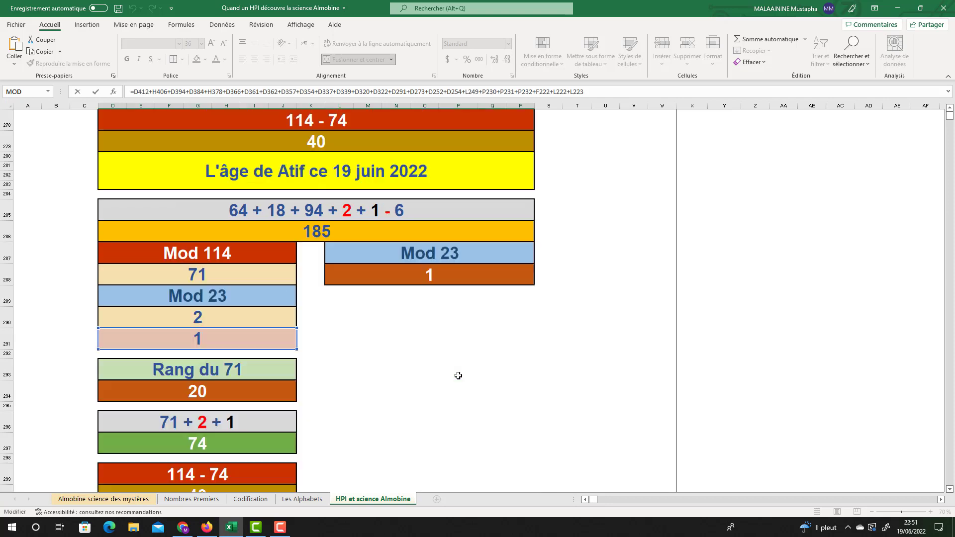
scroll(458, 375, down, 20)
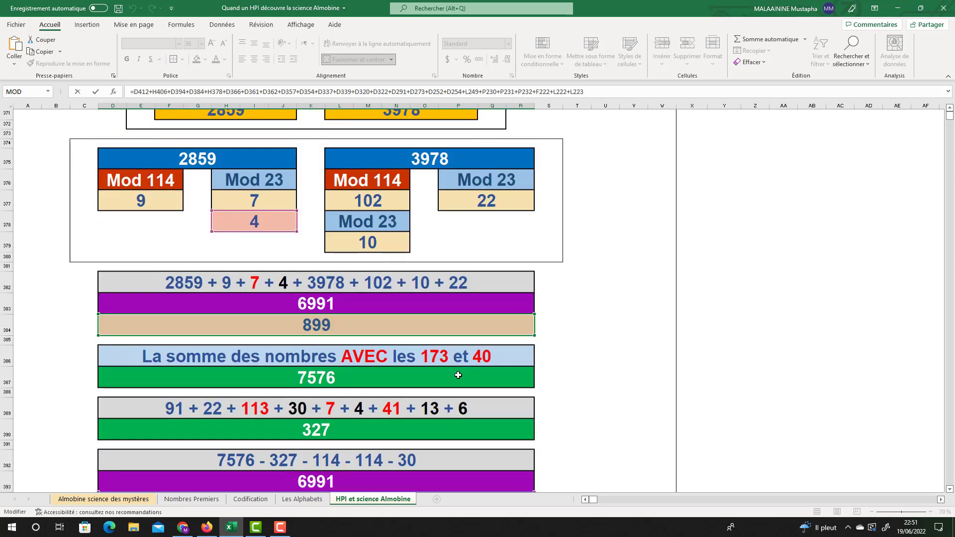
key(Return)
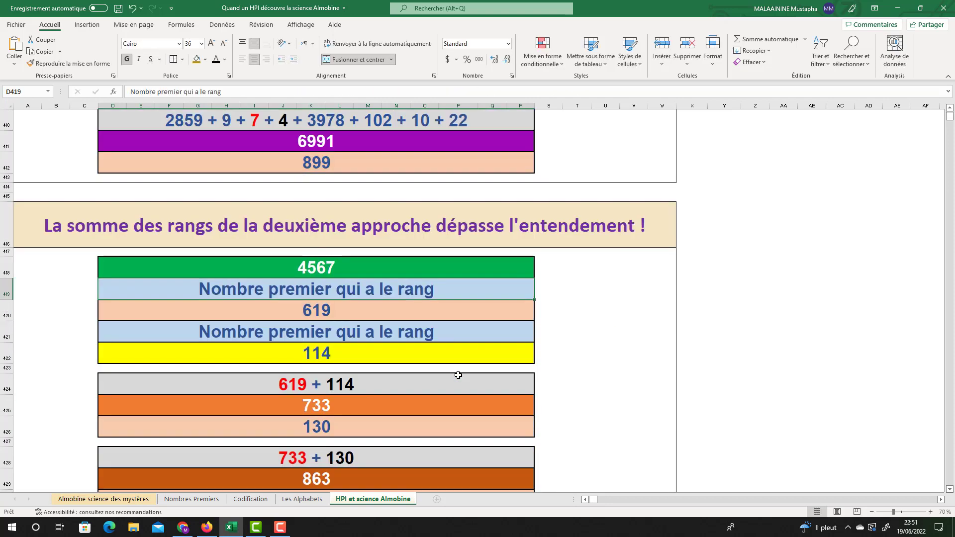
click(321, 259)
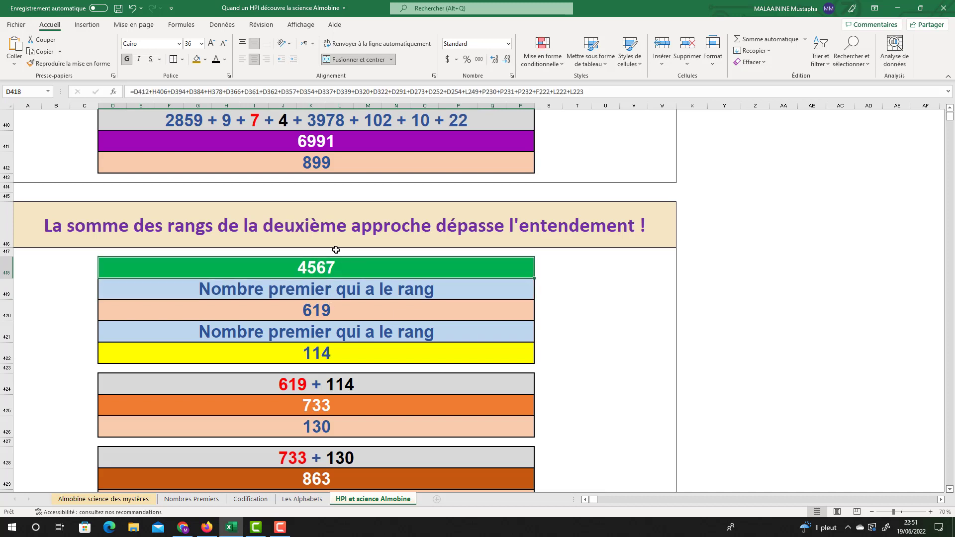
Look up the rank of prime 619 from D420 in the Nombres Premiers sheet, then return to the HPI et science Almobine sheet.
click(316, 311)
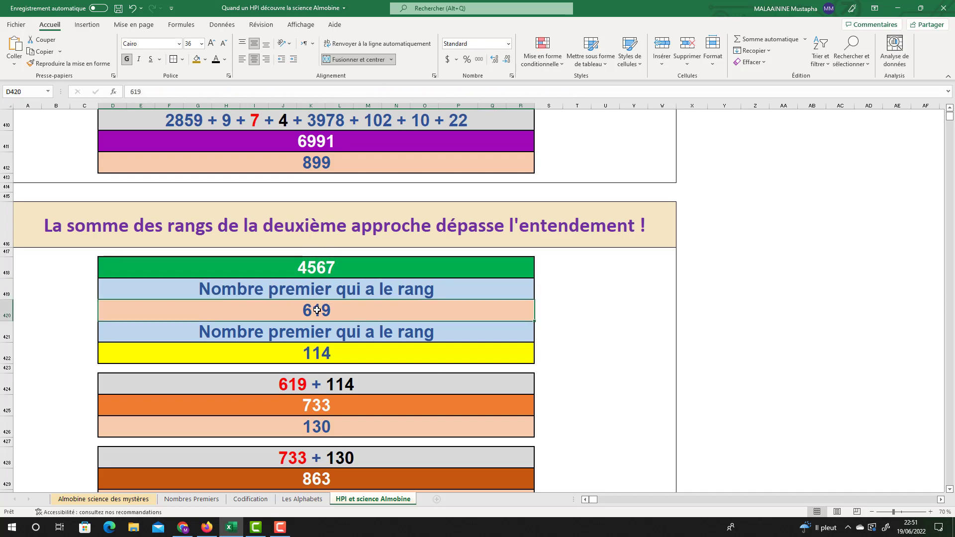
click(199, 499)
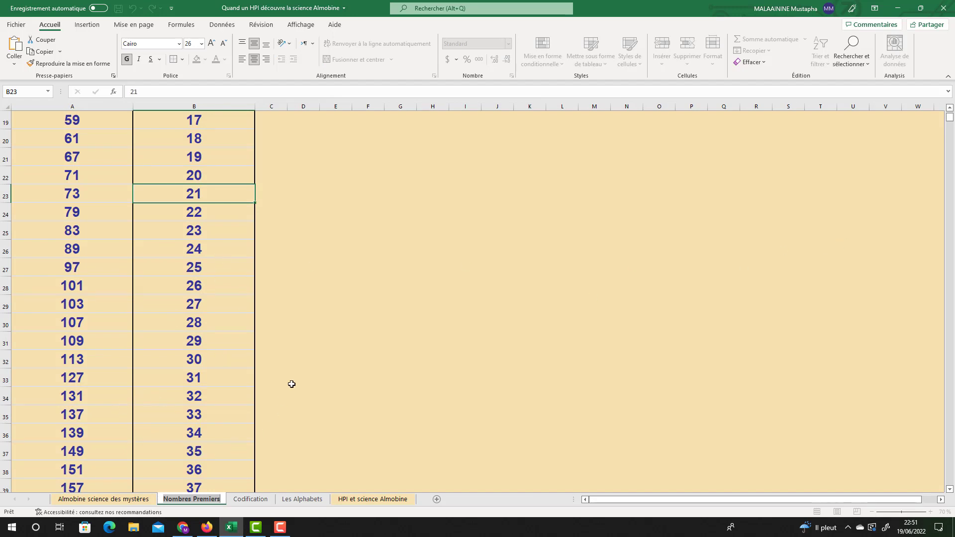
click(299, 364)
scroll(181, 296, down, 20)
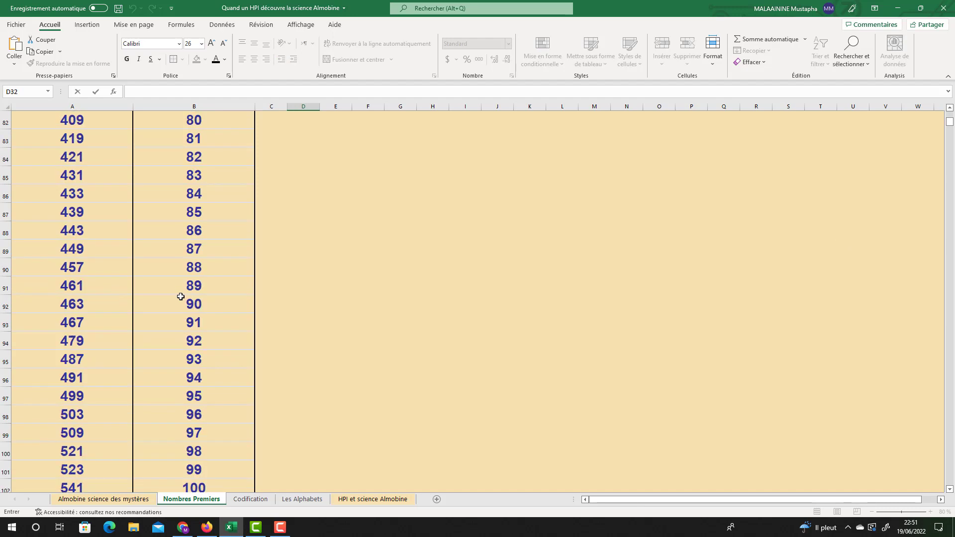
scroll(181, 296, down, 3)
scroll(185, 298, up, 1)
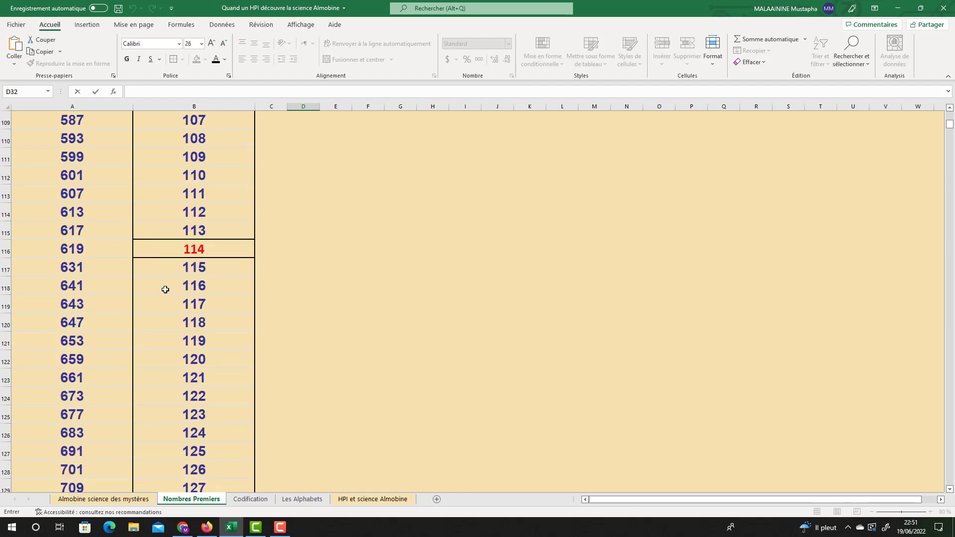
click(66, 249)
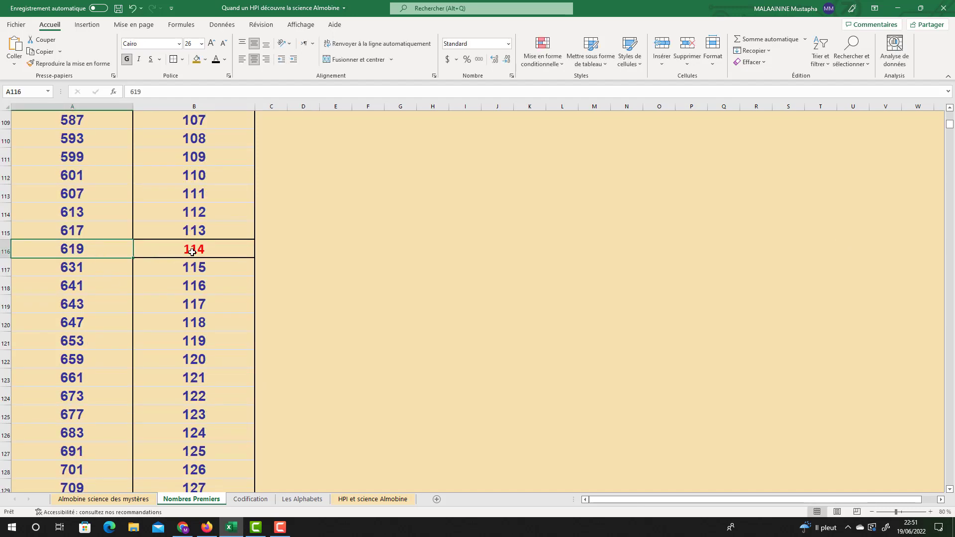
click(362, 501)
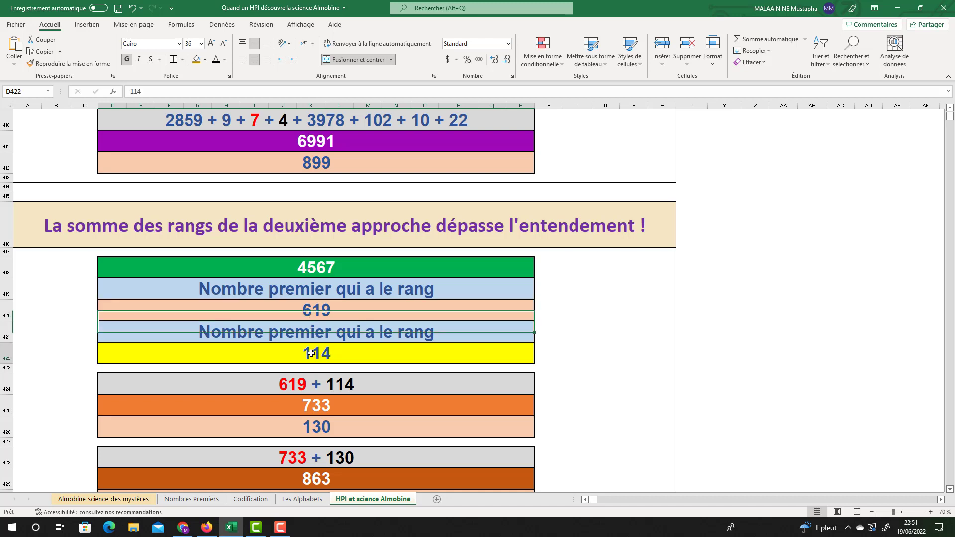
Examine the 619 + 114 formula in D425, its rank in D426, and the 733 + 130 formula in D429.
double_click(326, 407)
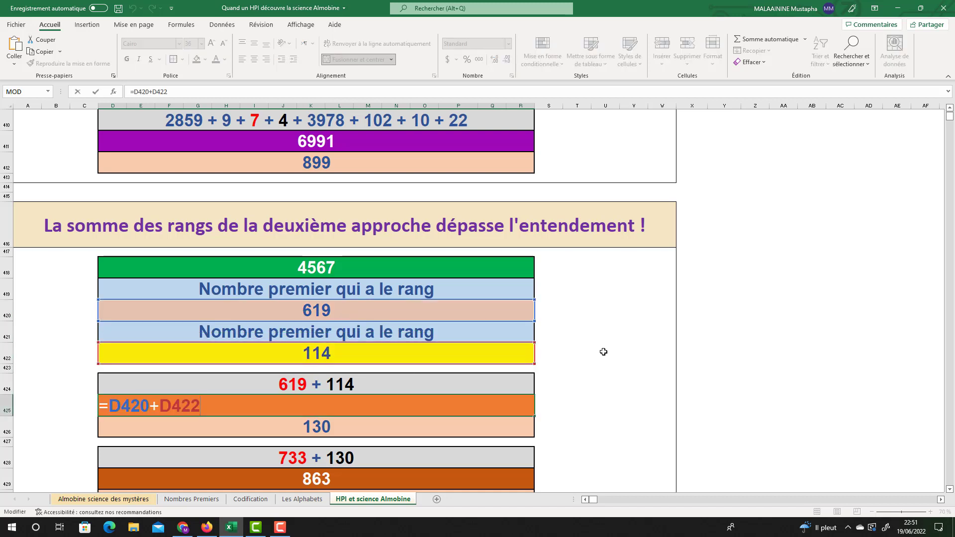
key(Return)
click(349, 404)
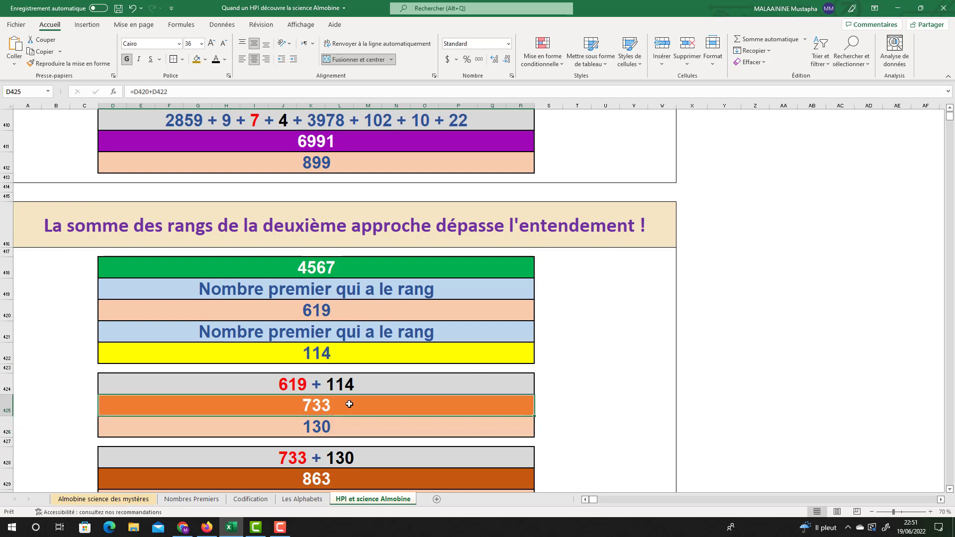
scroll(634, 348, down, 2)
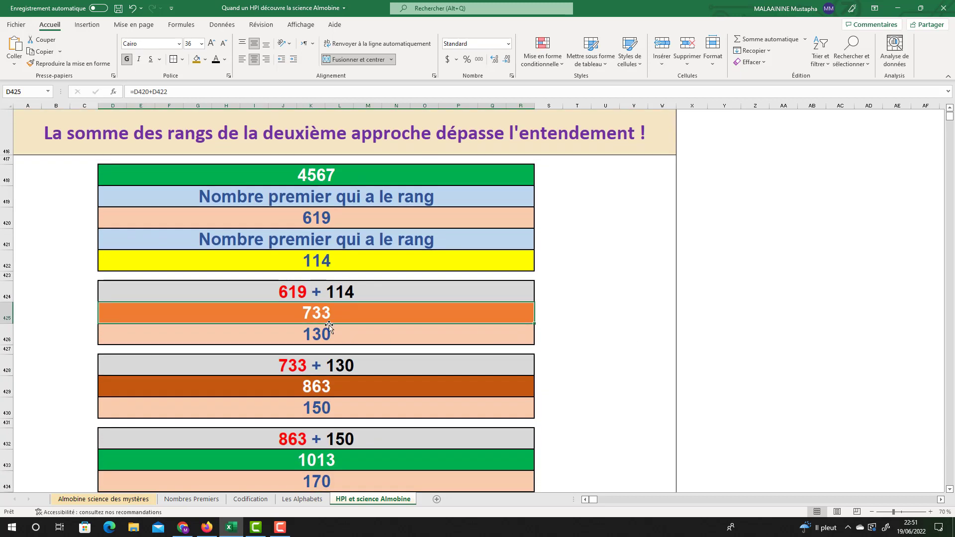
click(322, 337)
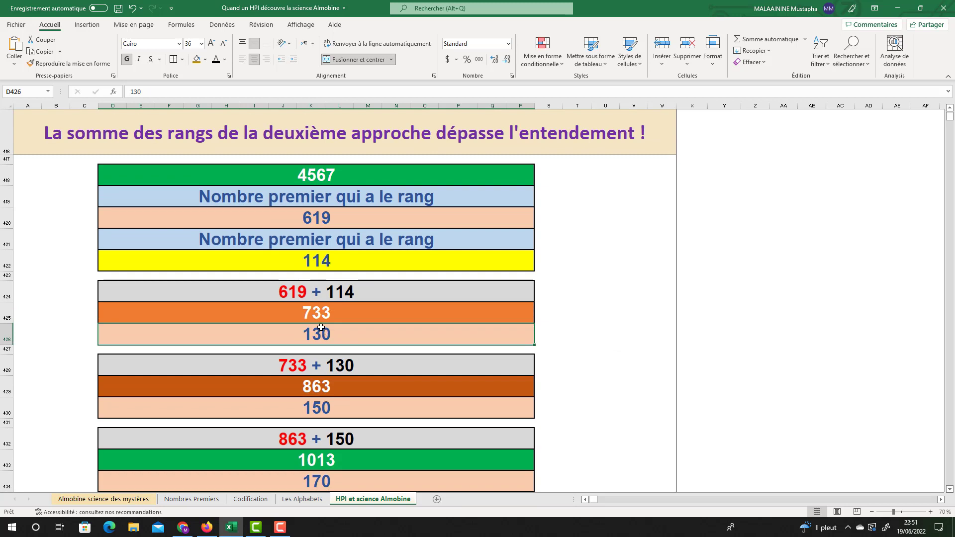
click(309, 381)
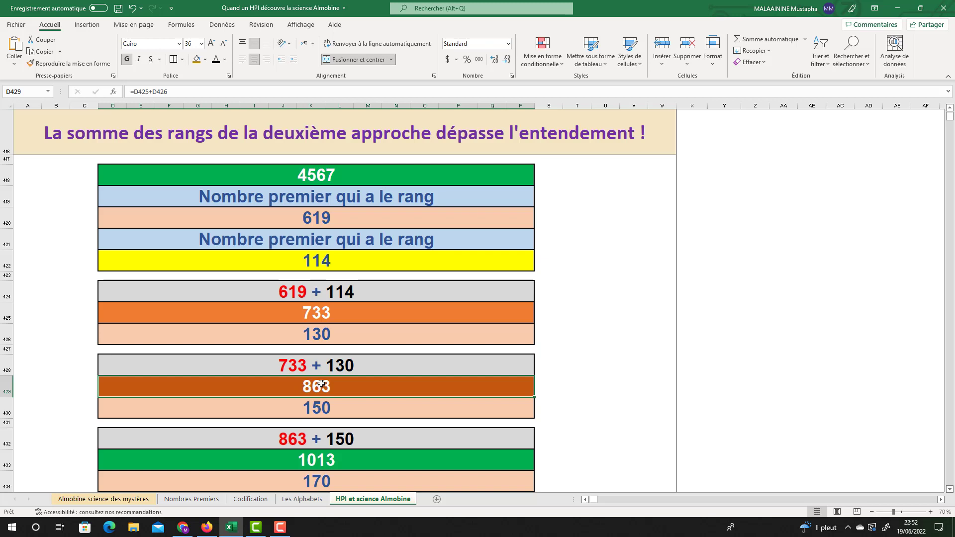
Examine the 863 + 150 formula in D433 and compare the ranks in D426, D430 and D434.
scroll(321, 384, down, 1)
click(315, 338)
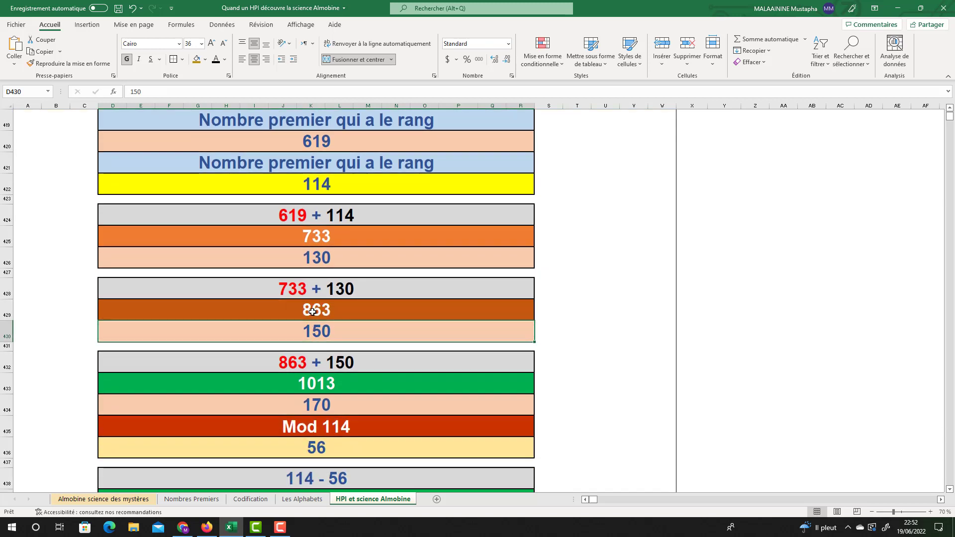
double_click(311, 383)
key(Return)
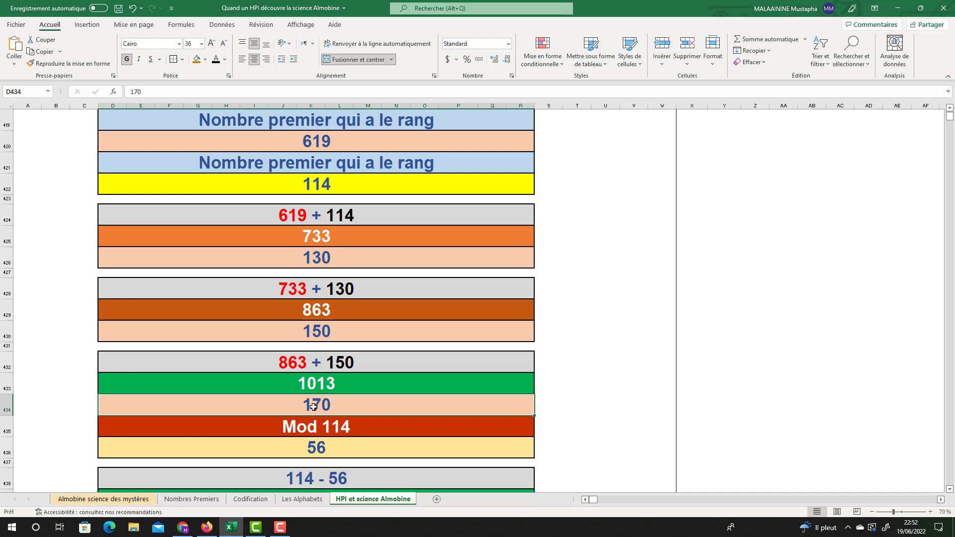
click(319, 335)
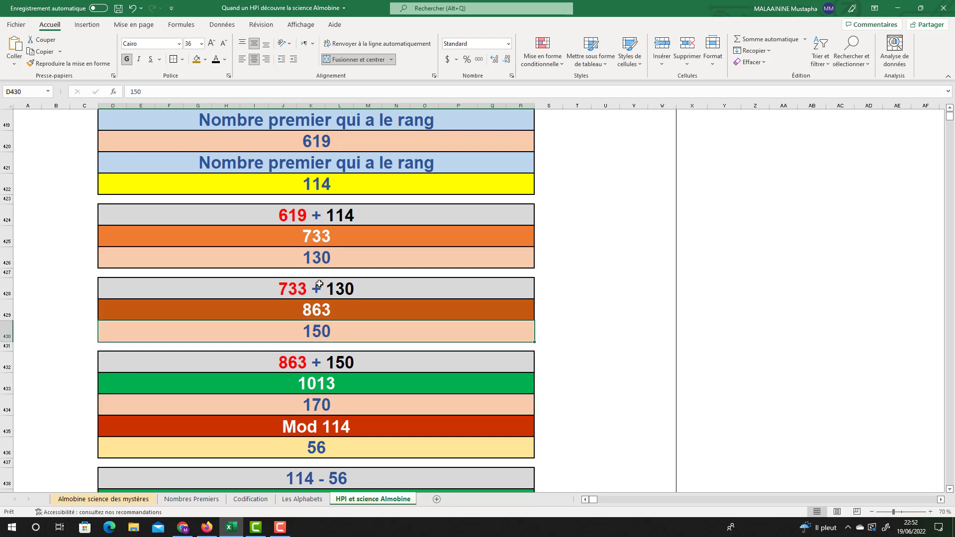
click(318, 259)
click(315, 404)
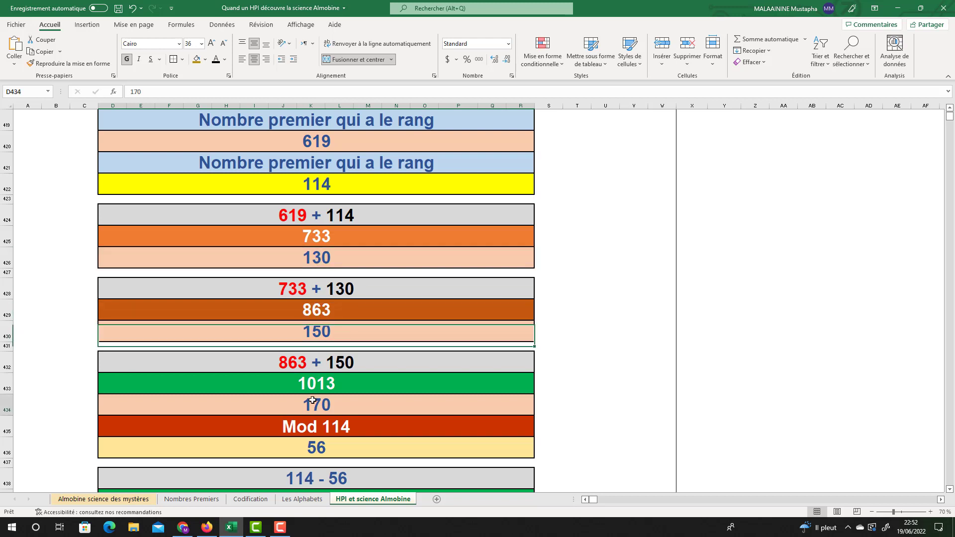
click(314, 331)
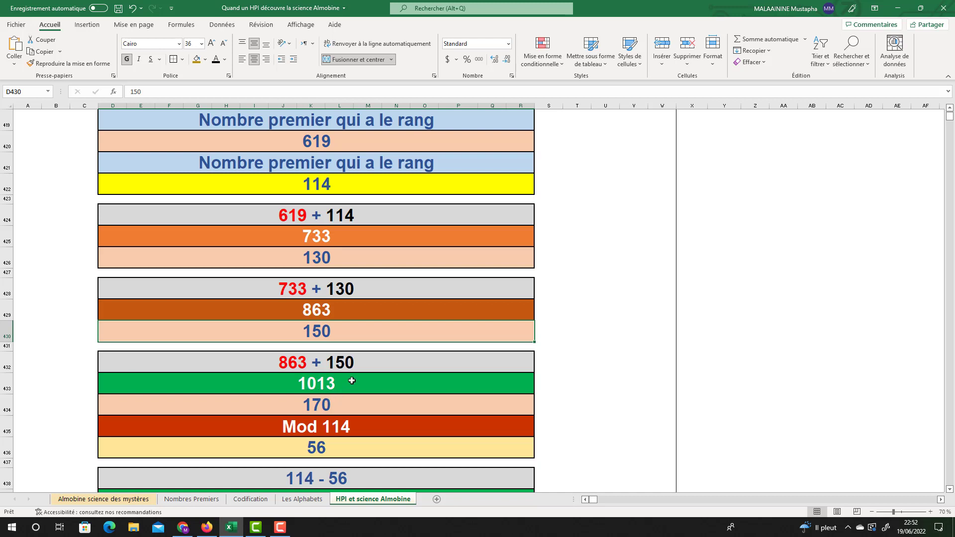
click(318, 404)
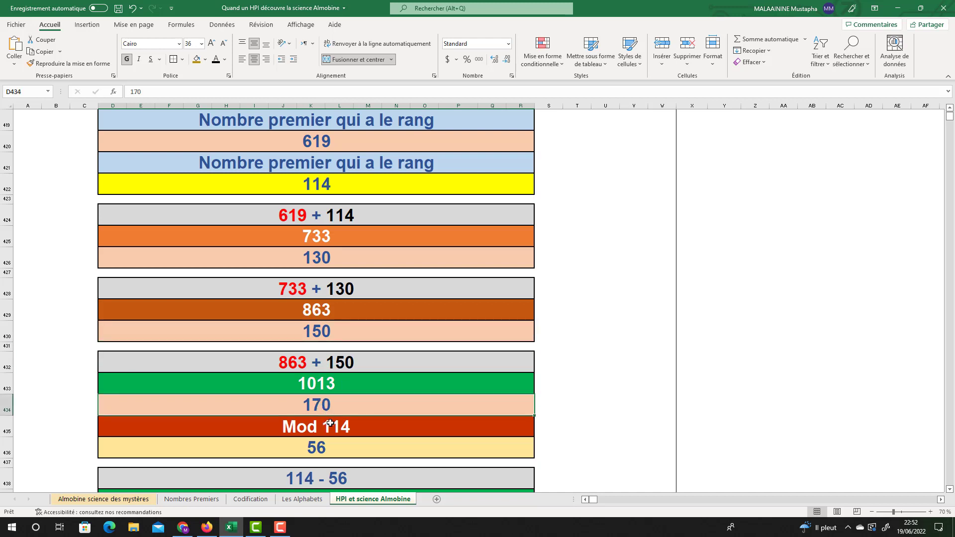
Check the Mod 114 label in D435 and its result in D436 against the D433 sum and its rank in D434.
click(329, 423)
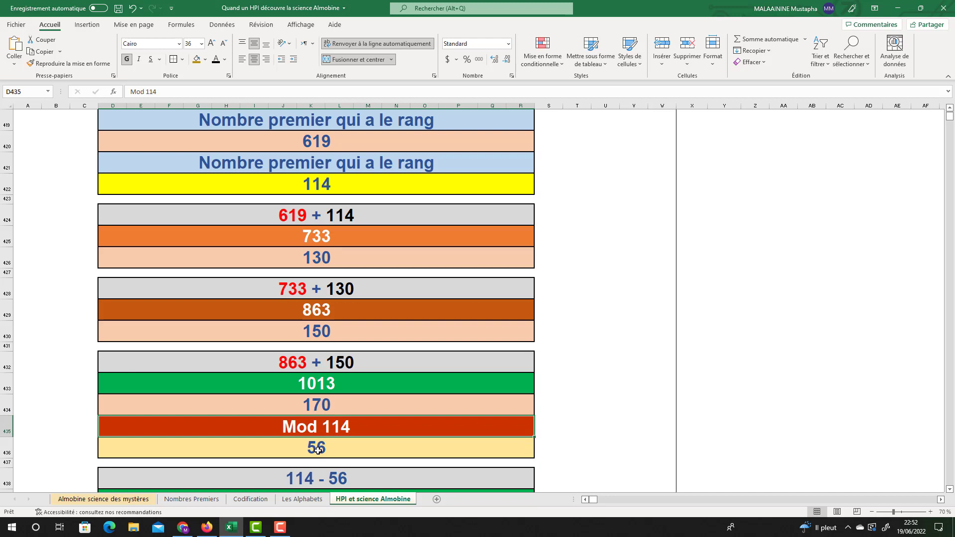
click(318, 451)
double_click(320, 381)
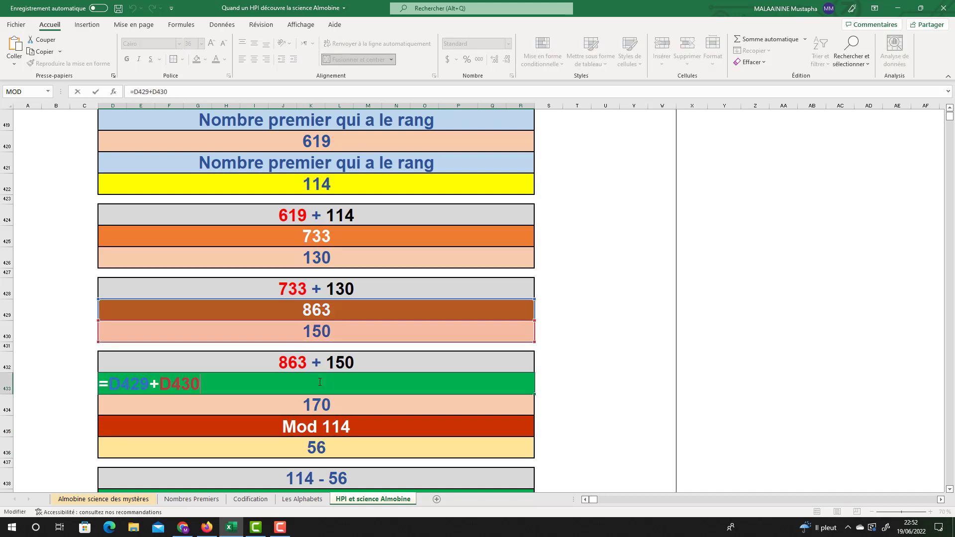
key(Return)
drag(319, 382, 319, 404)
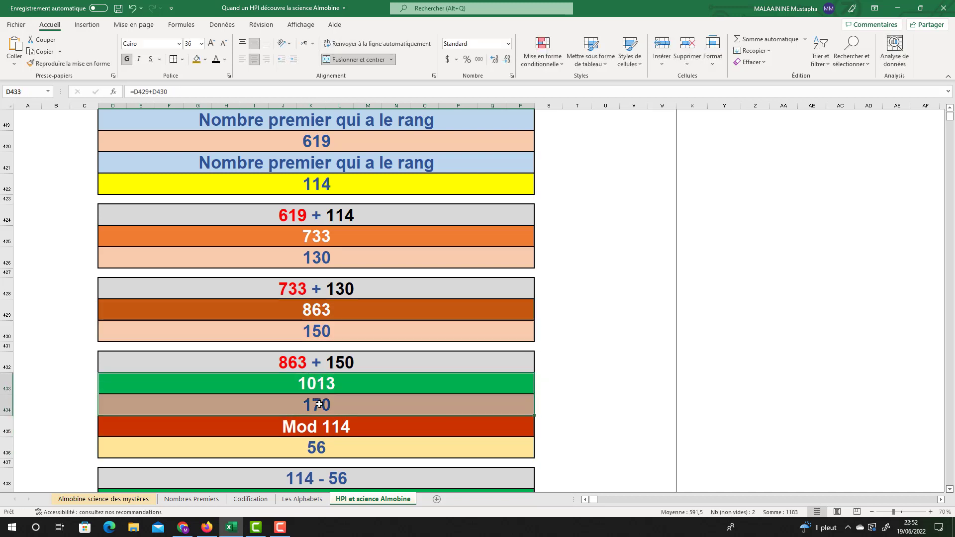
click(321, 392)
click(314, 408)
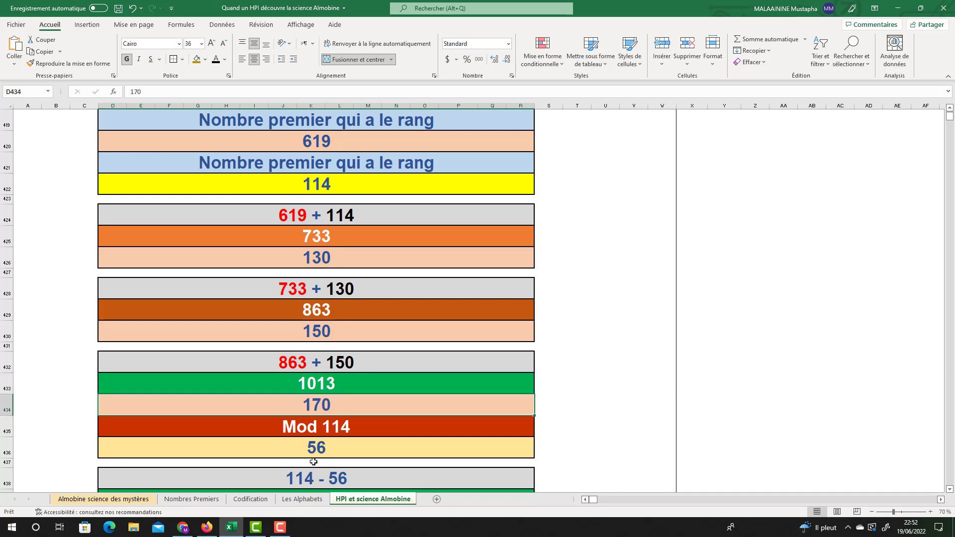
Examine the 114 - 56 formula in D439 and trace the cells added in D442 back to D418, D420 and D422.
scroll(325, 439, down, 1)
click(324, 437)
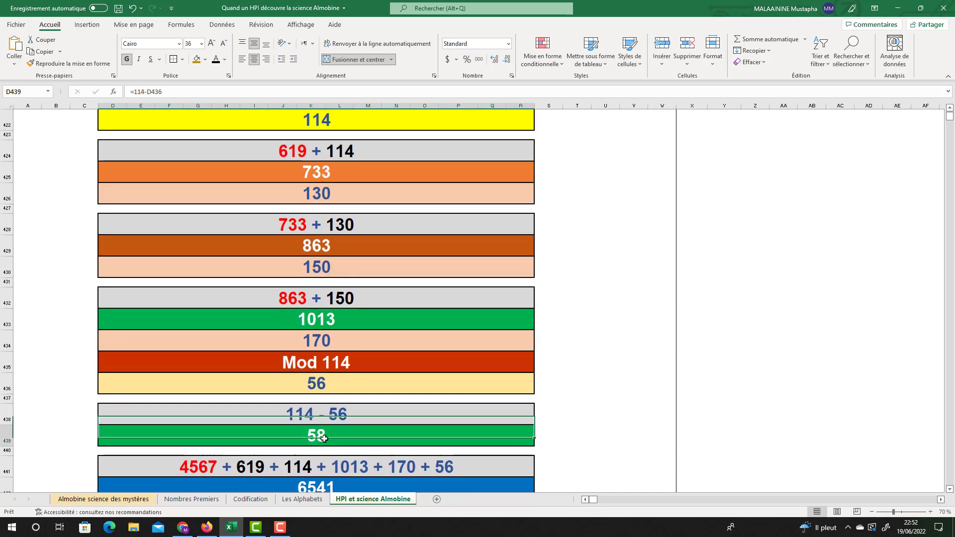
scroll(323, 436, down, 1)
double_click(322, 435)
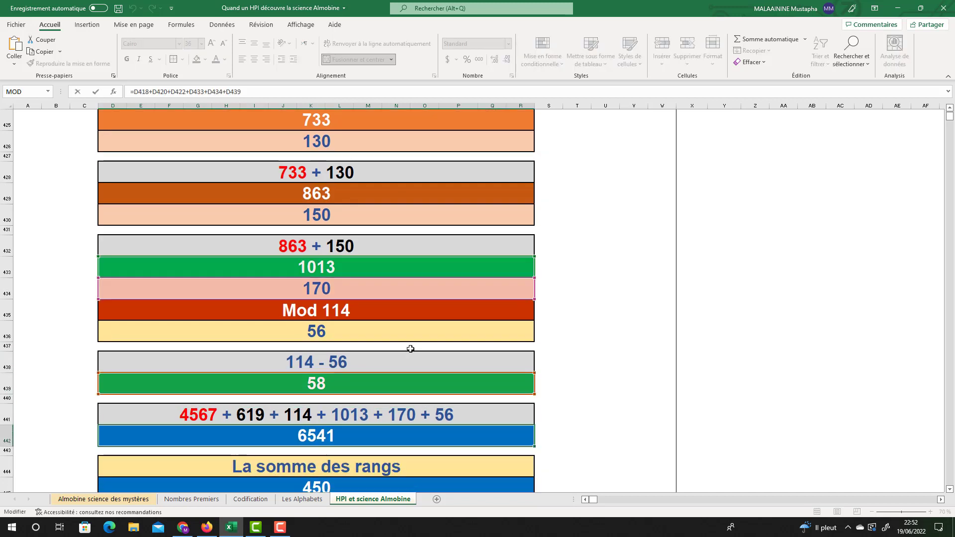
scroll(317, 283, up, 5)
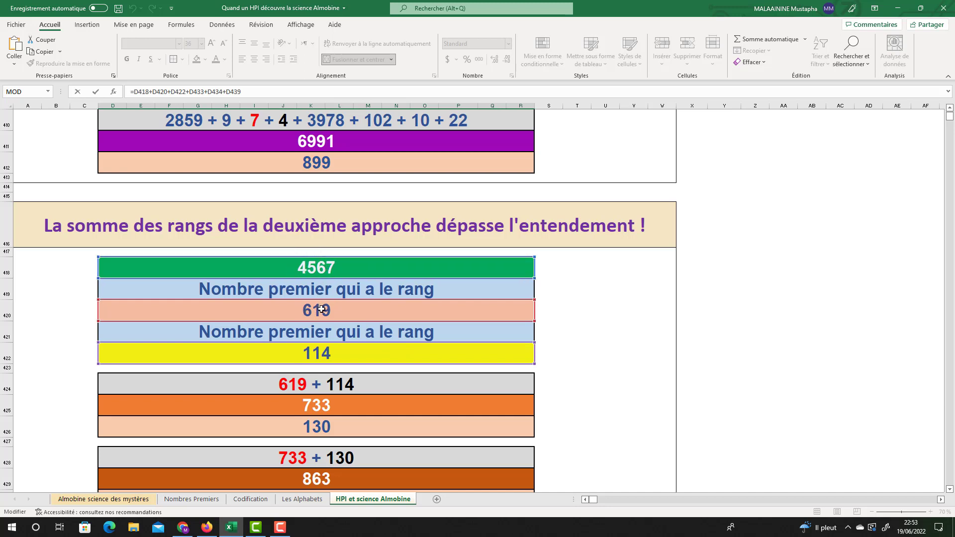
scroll(318, 353, down, 6)
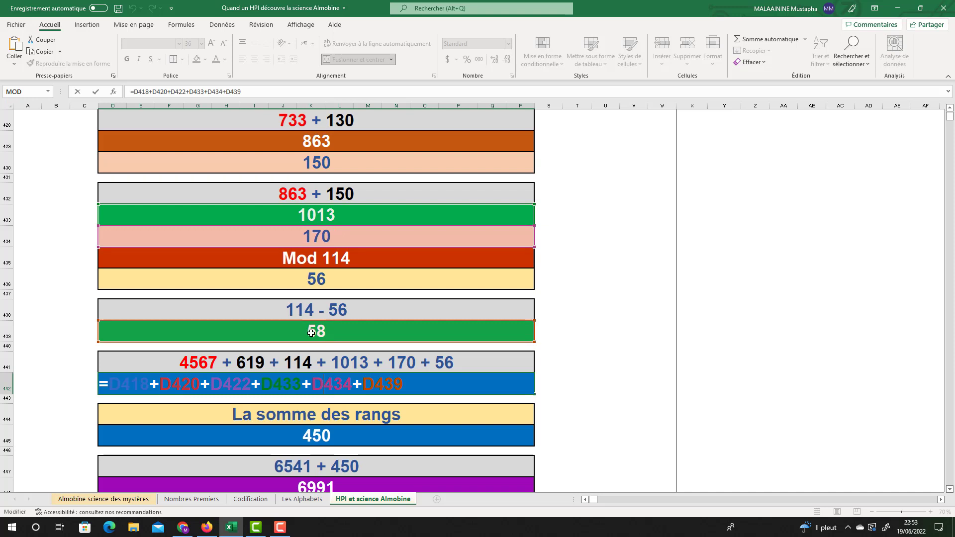
key(Return)
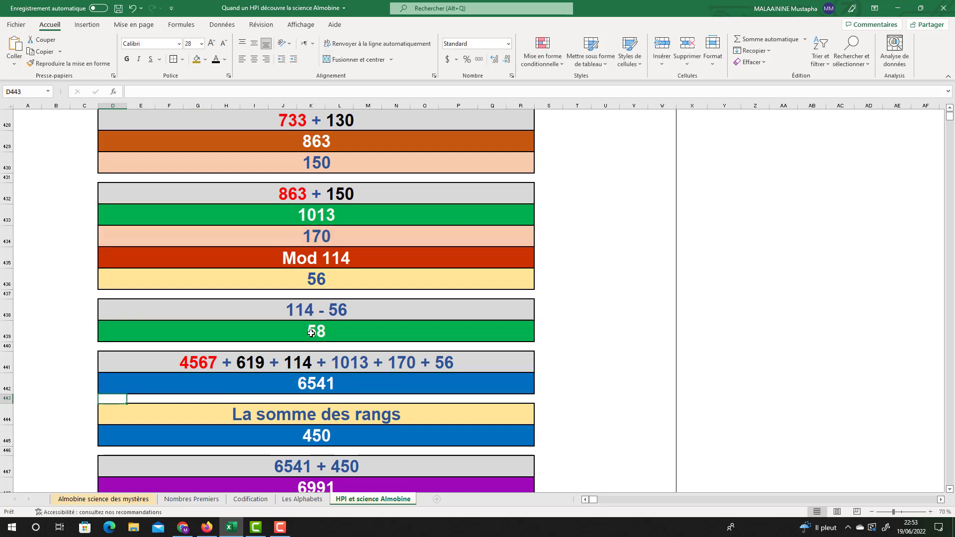
Trace the sum-of-ranks formula in D445 to its referenced rank cells and compare it with the D442 total.
double_click(304, 436)
scroll(406, 259, up, 1)
scroll(406, 259, up, 1)
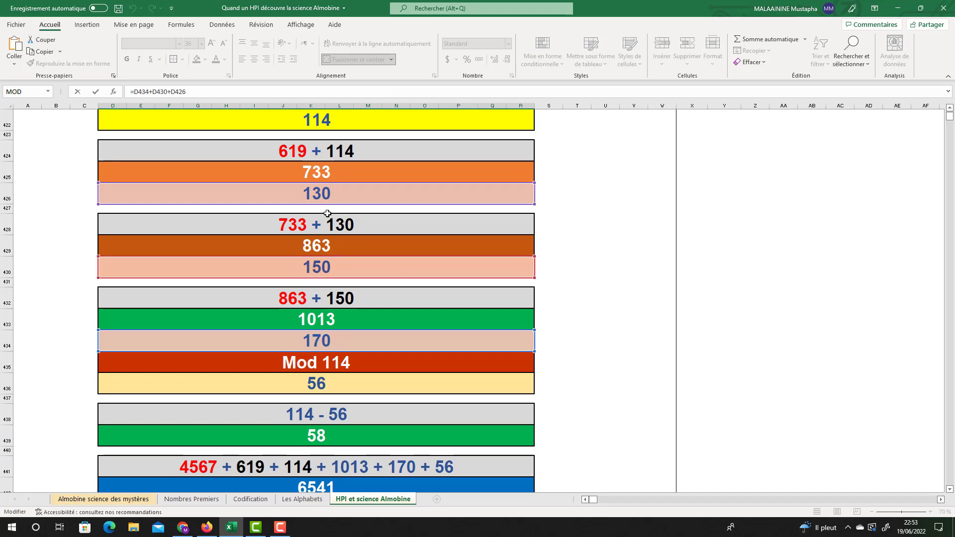
key(Return)
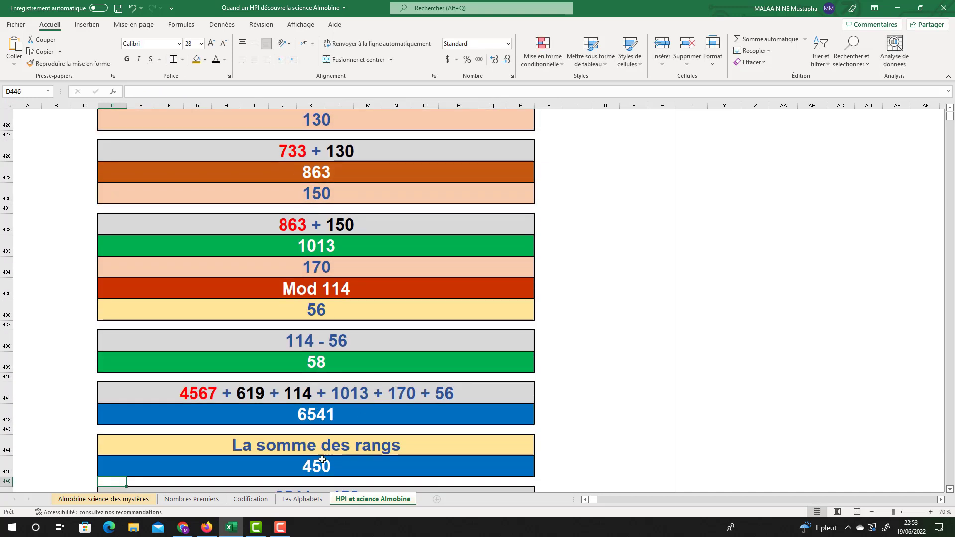
key(Up)
key(Up)
key(Up)
key(Up)
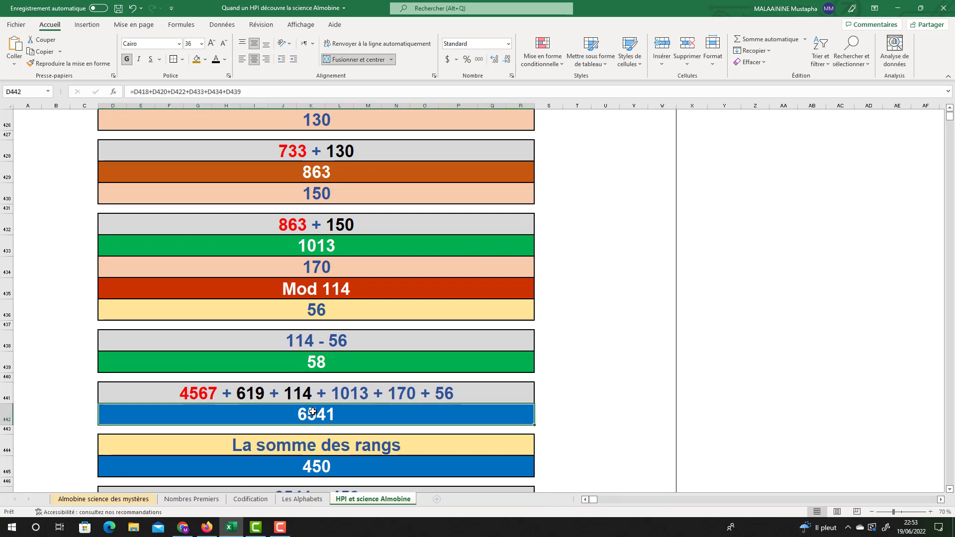
click(323, 466)
Examine the 6541 + 450 formula in D448 and compare it with the Almobine phrase block's SOMME formula in D466.
scroll(318, 353, down, 3)
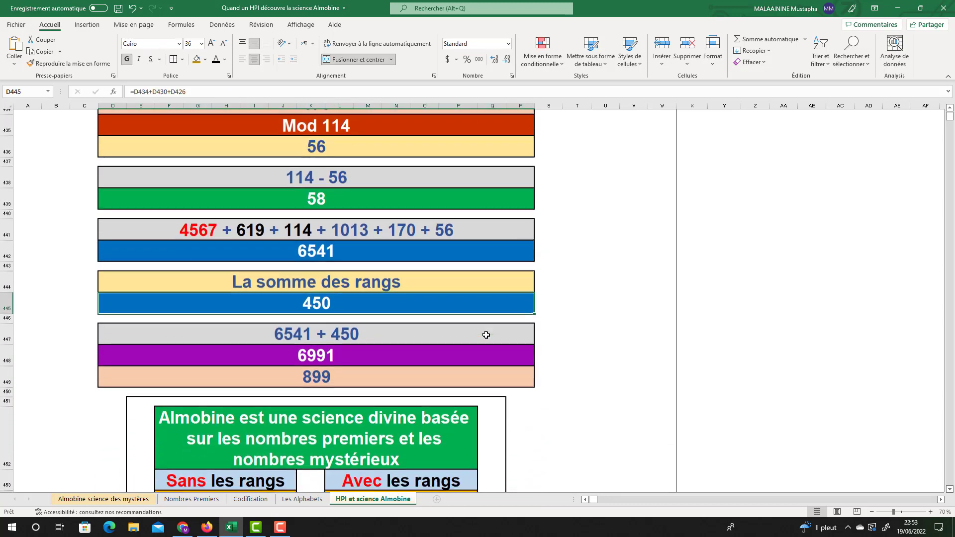
click(312, 352)
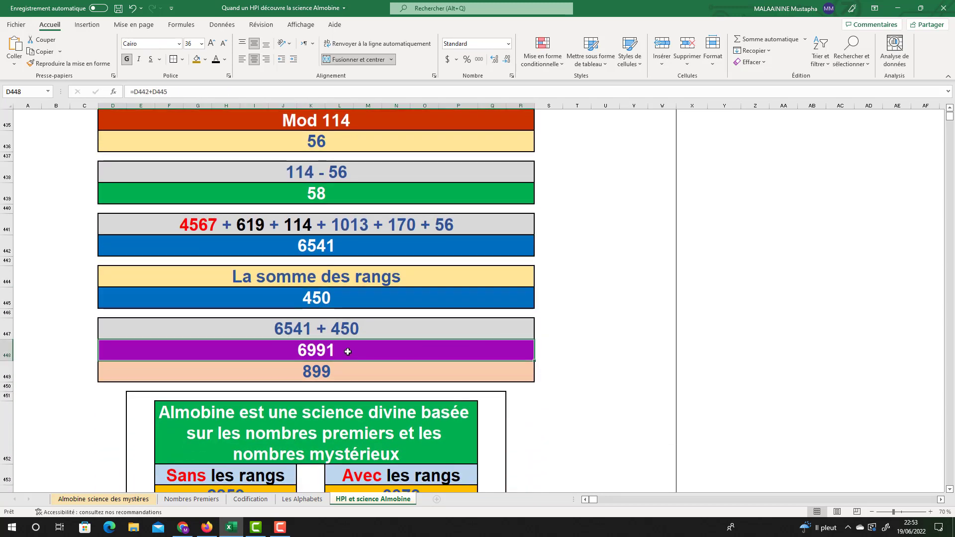
scroll(347, 351, down, 3)
drag(81, 243, 447, 373)
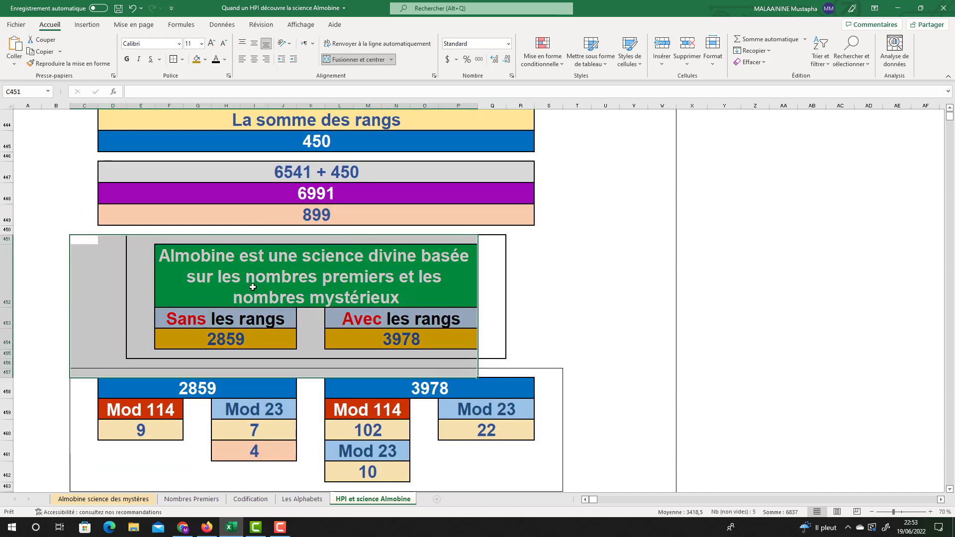
scroll(348, 308, down, 3)
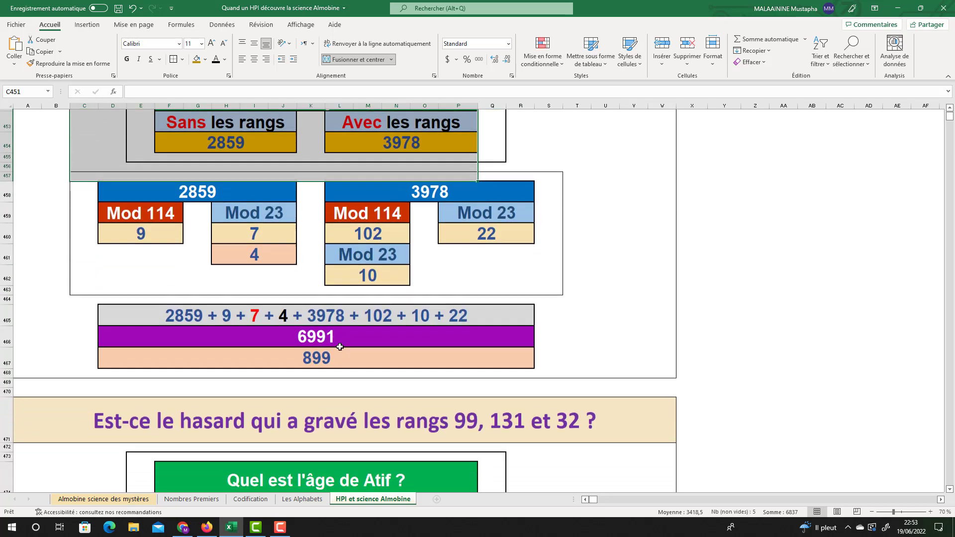
click(316, 333)
Return to the second approach's calculations and review the ranks in D434, D430 and D426 again.
scroll(455, 267, up, 12)
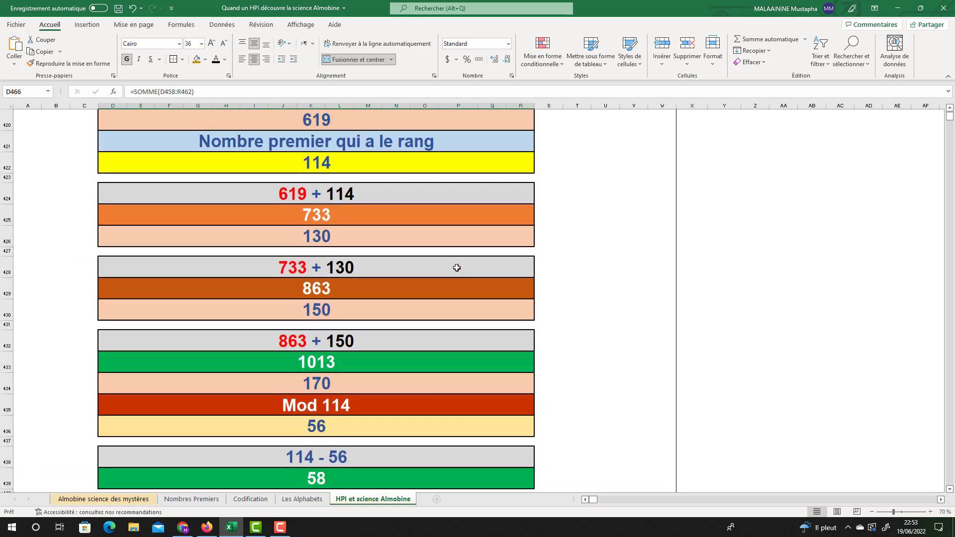
scroll(455, 267, up, 1)
scroll(382, 332, down, 2)
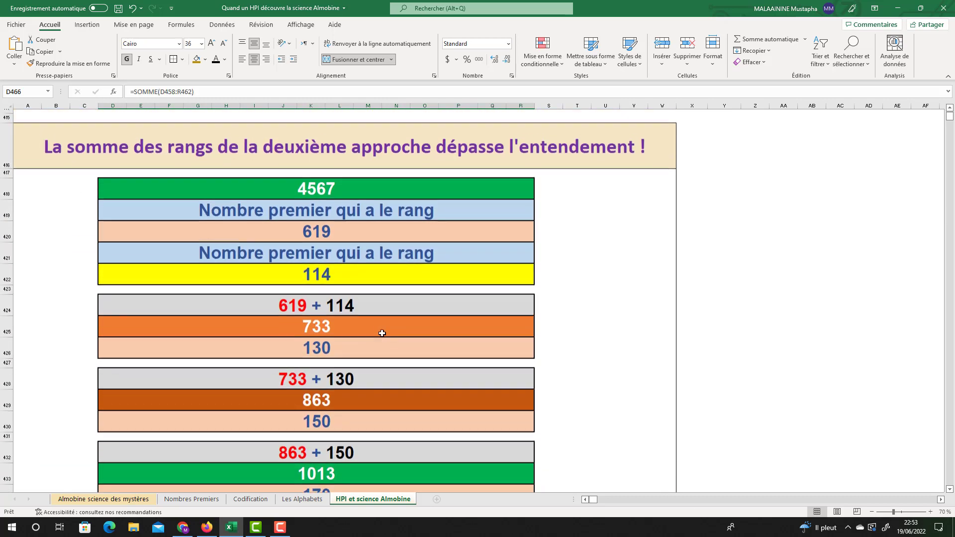
scroll(382, 333, down, 1)
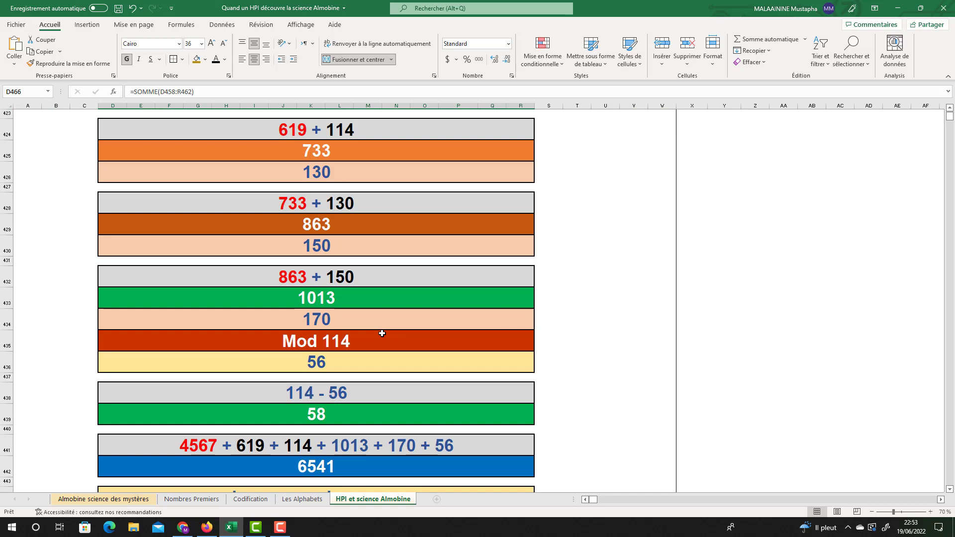
click(309, 321)
click(316, 247)
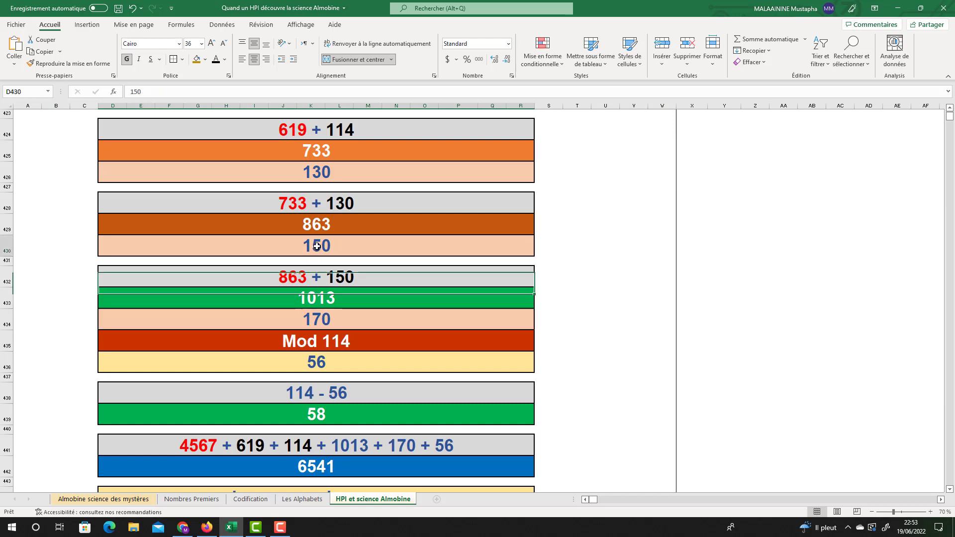
click(316, 178)
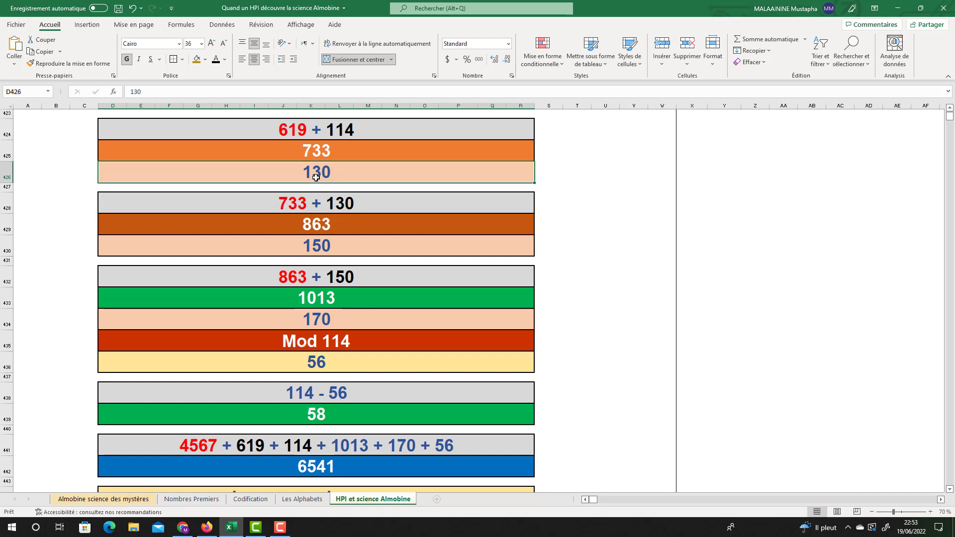
click(314, 323)
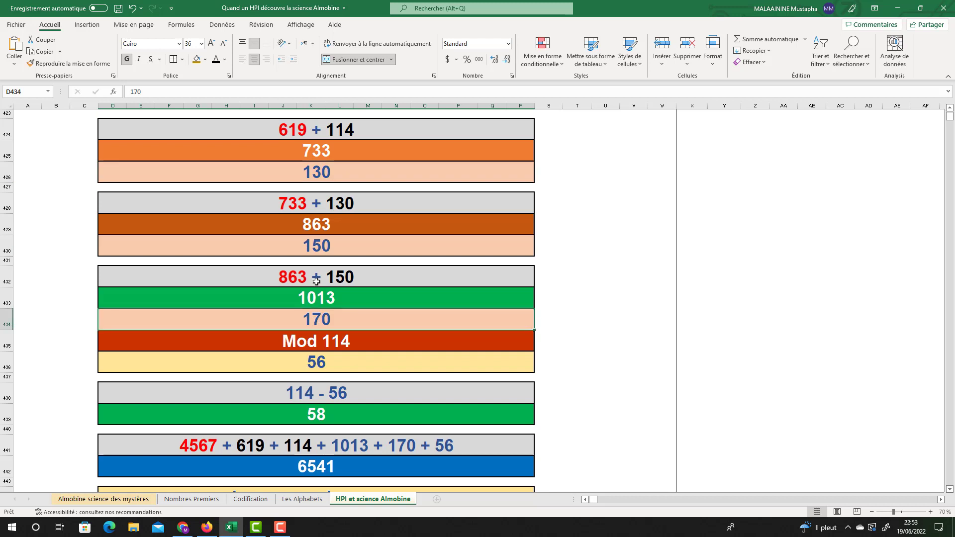
click(319, 245)
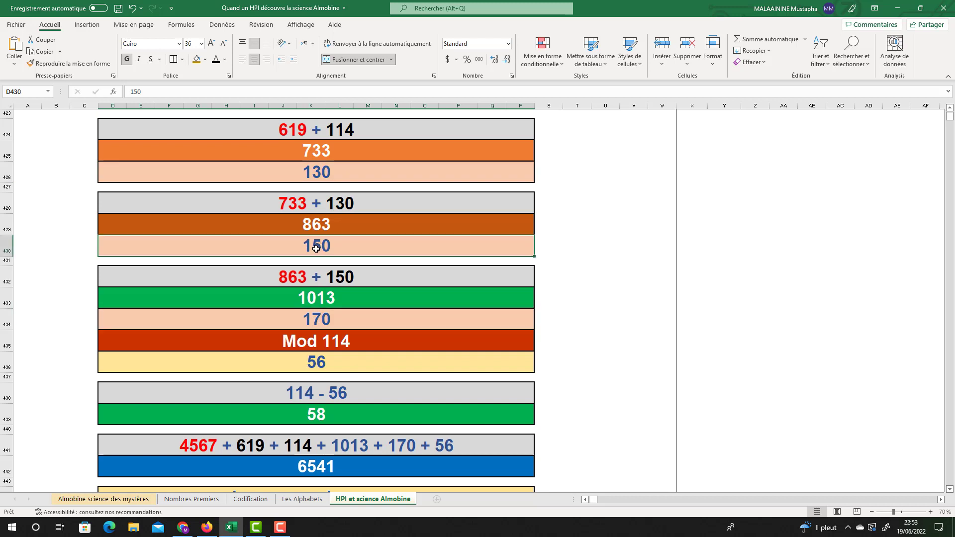
click(314, 199)
click(318, 180)
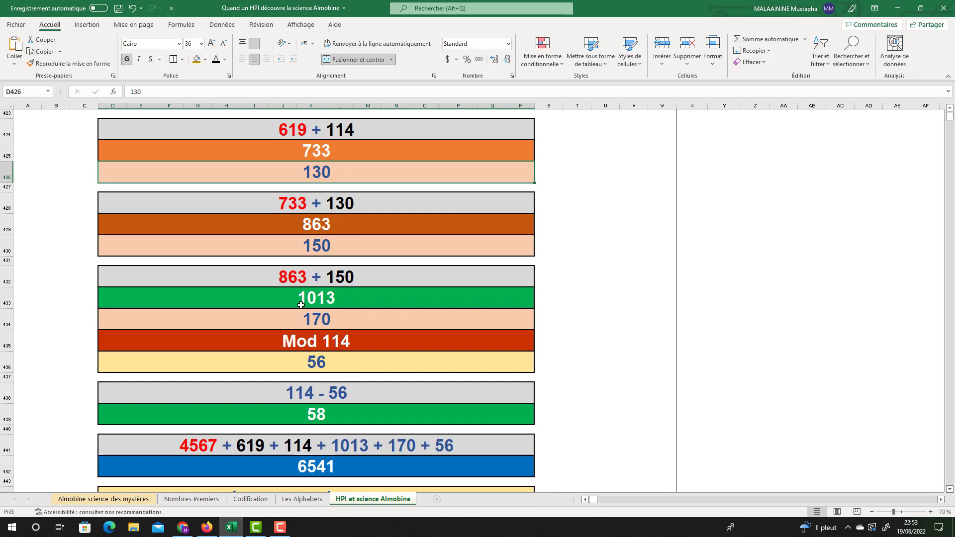
Look up the prime number 1033 and its rank in the Nombres Premiers sheet.
click(192, 499)
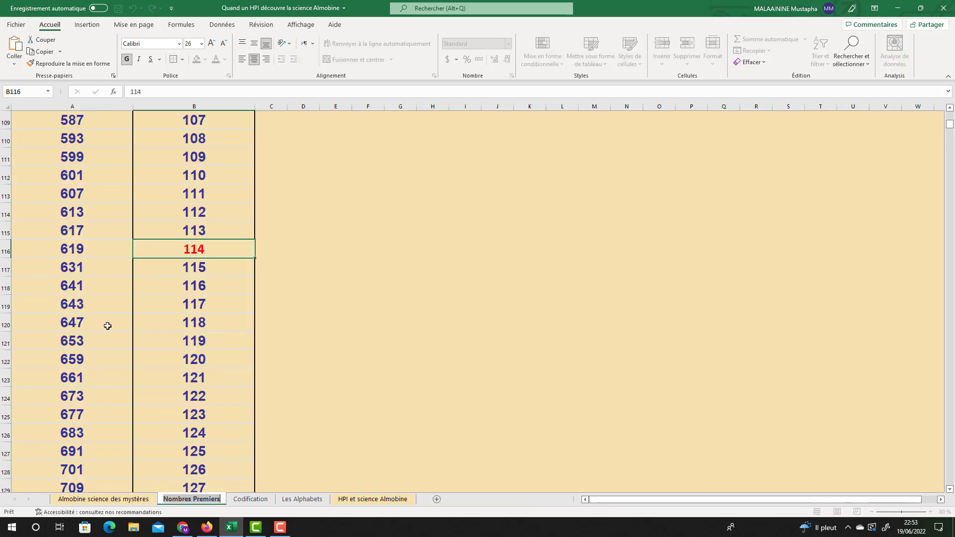
click(111, 363)
scroll(88, 331, down, 19)
scroll(88, 331, down, 7)
scroll(89, 330, up, 5)
click(76, 179)
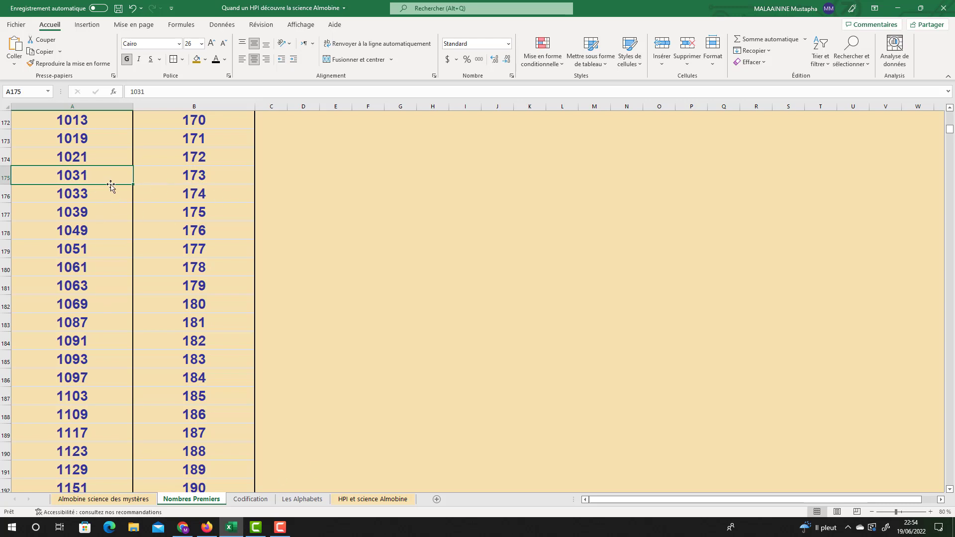
click(75, 196)
click(189, 196)
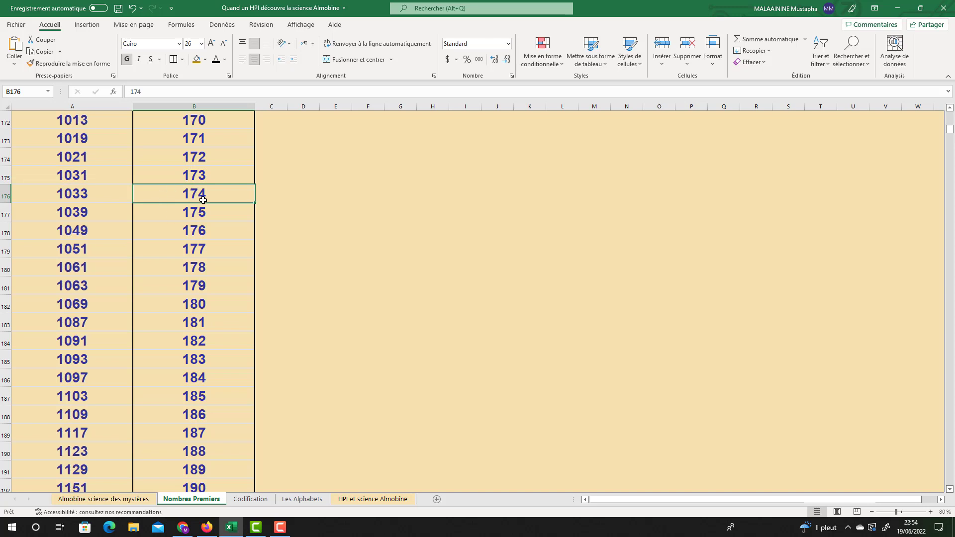
Return to the HPI et science Almobine sheet and inspect the ranks in D434 and D430.
click(378, 499)
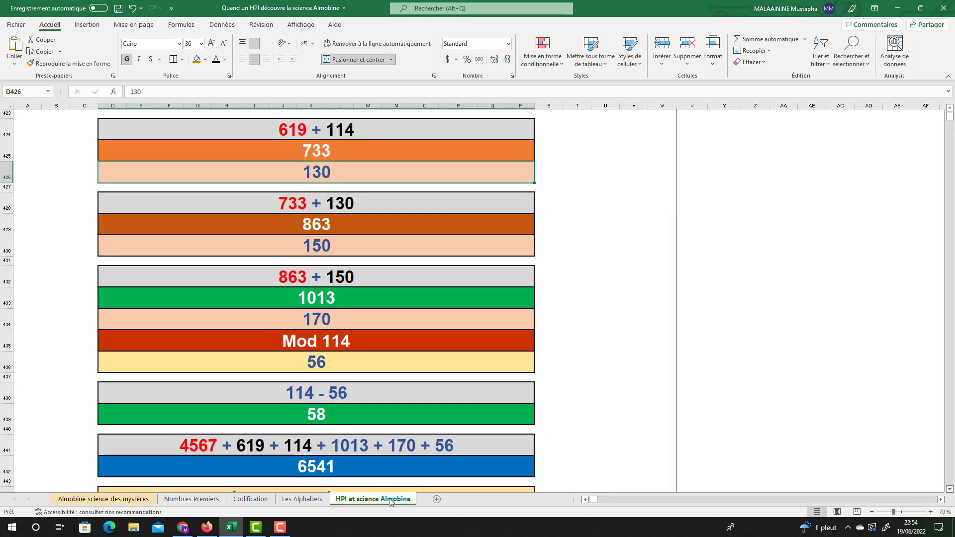
double_click(306, 318)
click(317, 253)
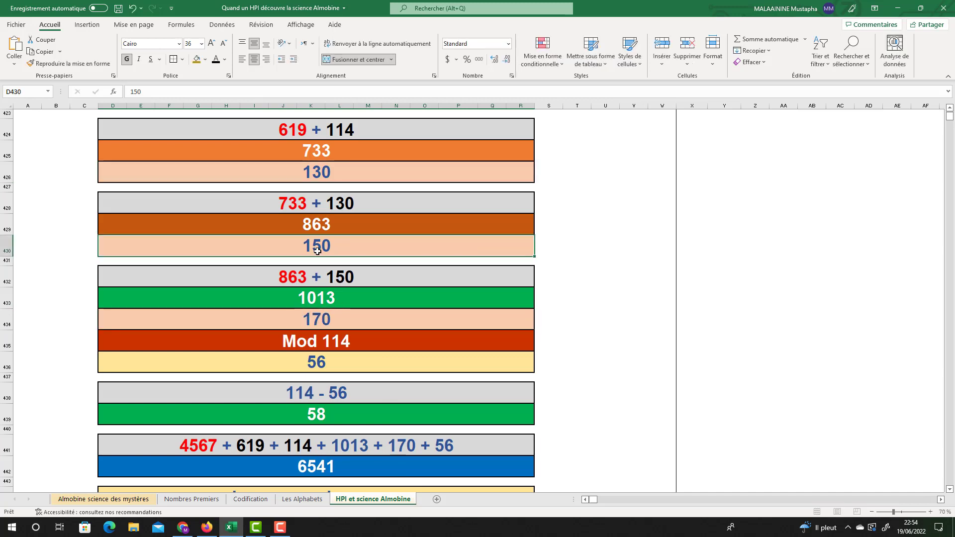
Review the rank in D426, then add 20 to the value of D433 with a scratch formula in Y433.
click(328, 181)
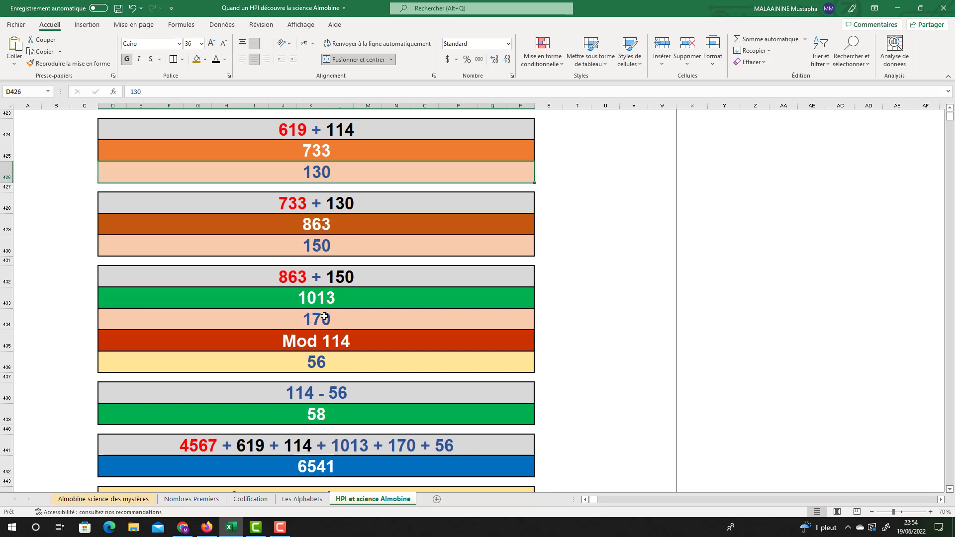
click(721, 292)
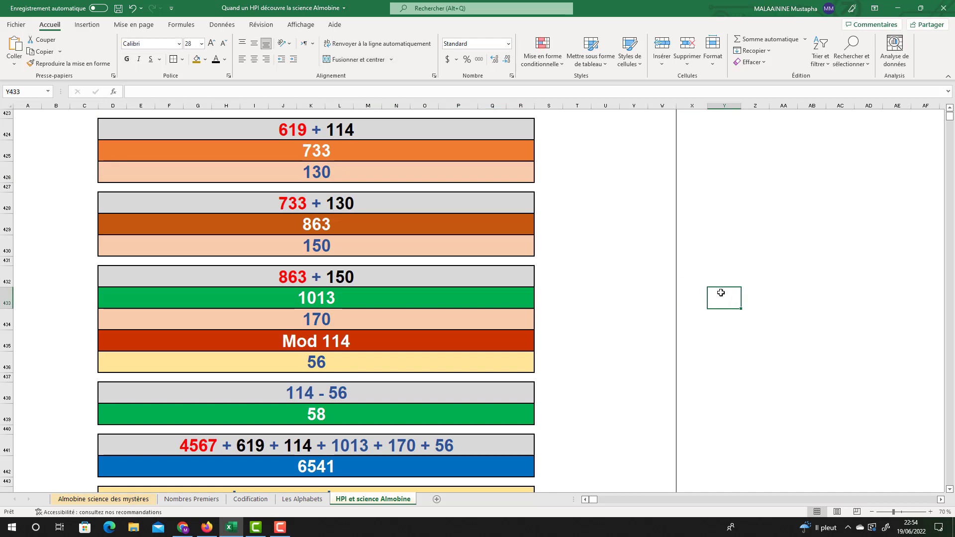
text(=)
click(335, 303)
text(+20)
key(Return)
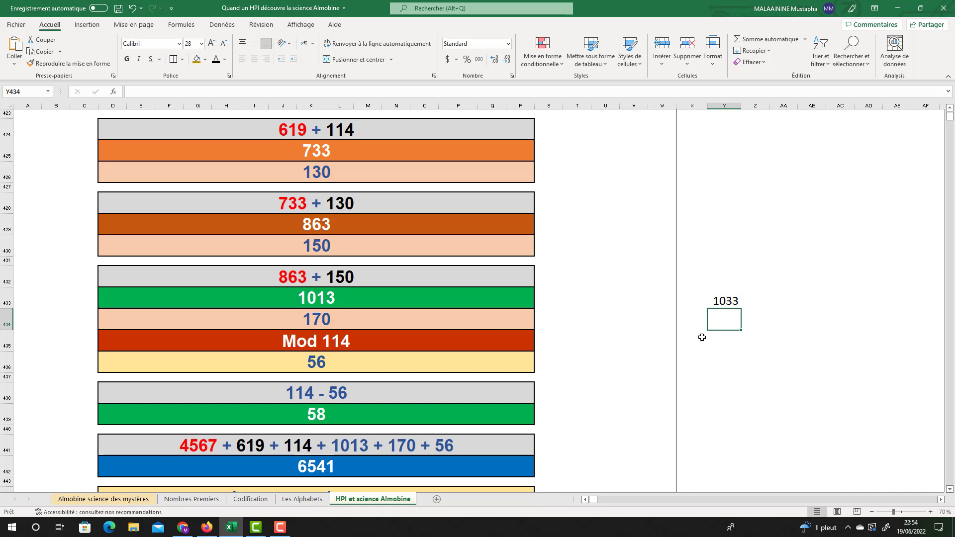
Look up the prime number 1031 and its rank in the Nombres Premiers sheet, and inspect the modulo formula in D436.
click(191, 498)
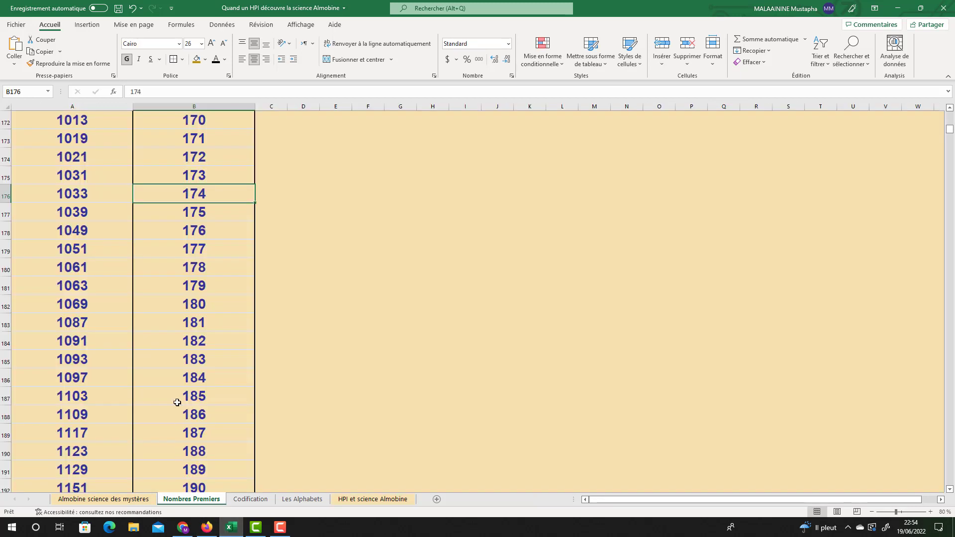
click(77, 176)
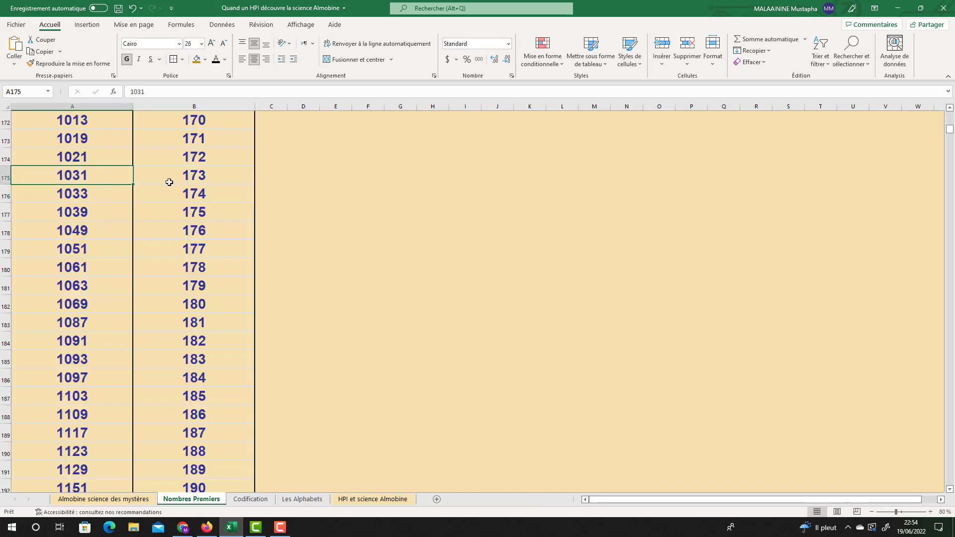
click(372, 498)
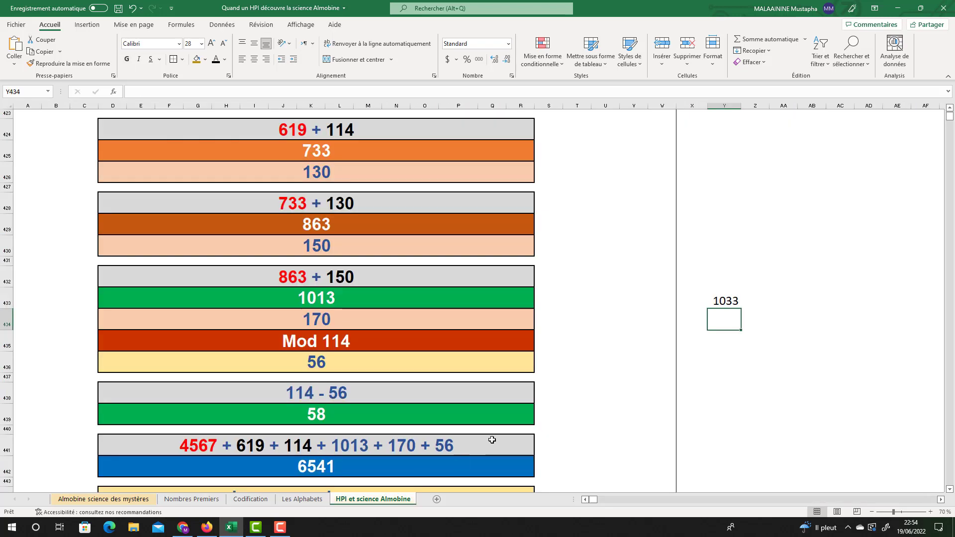
click(328, 415)
click(314, 361)
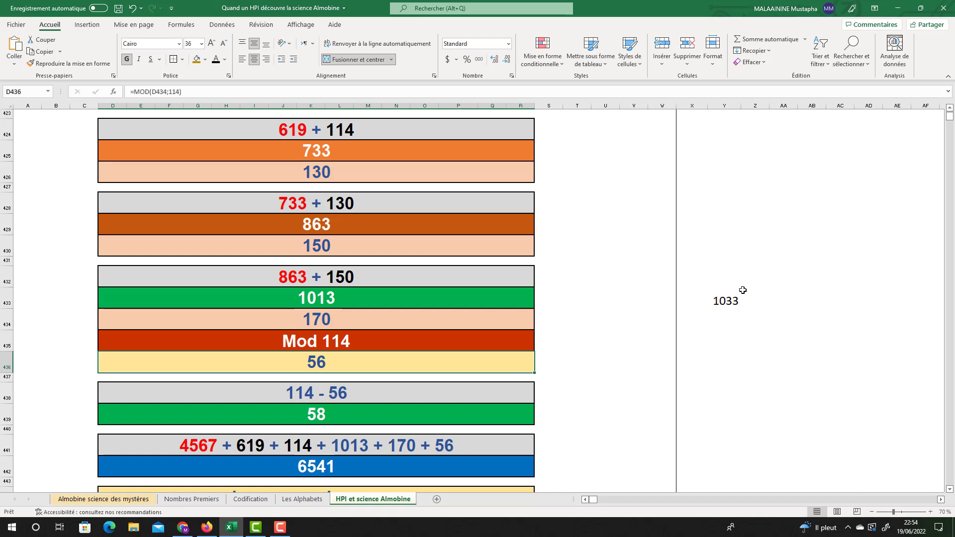
click(192, 498)
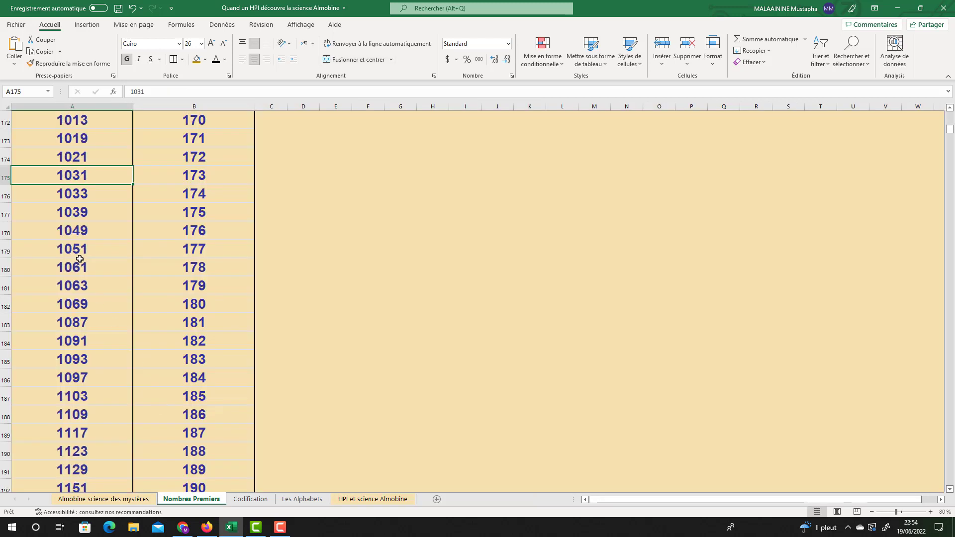
click(201, 175)
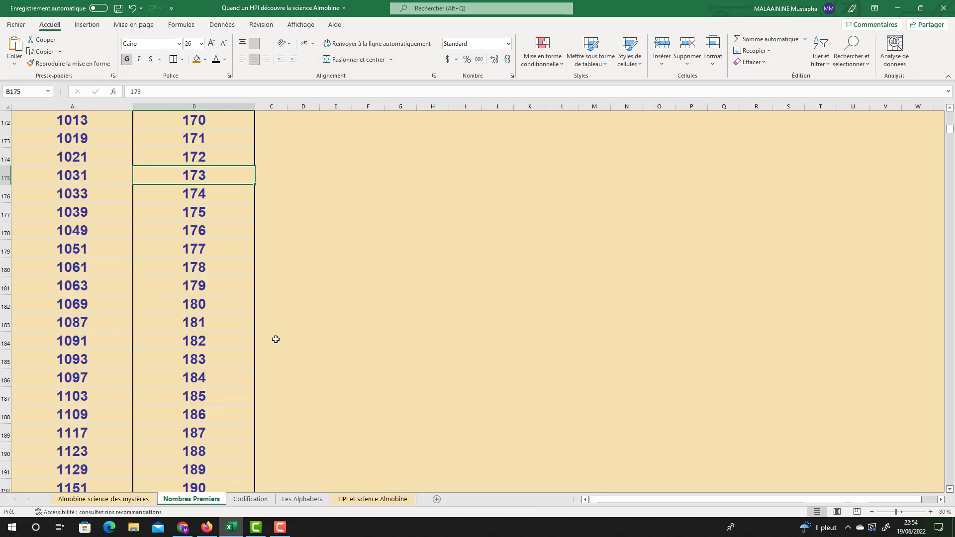
Return to the HPI et science Almobine sheet and clear the scratch calculation in Y432:Y433.
click(390, 499)
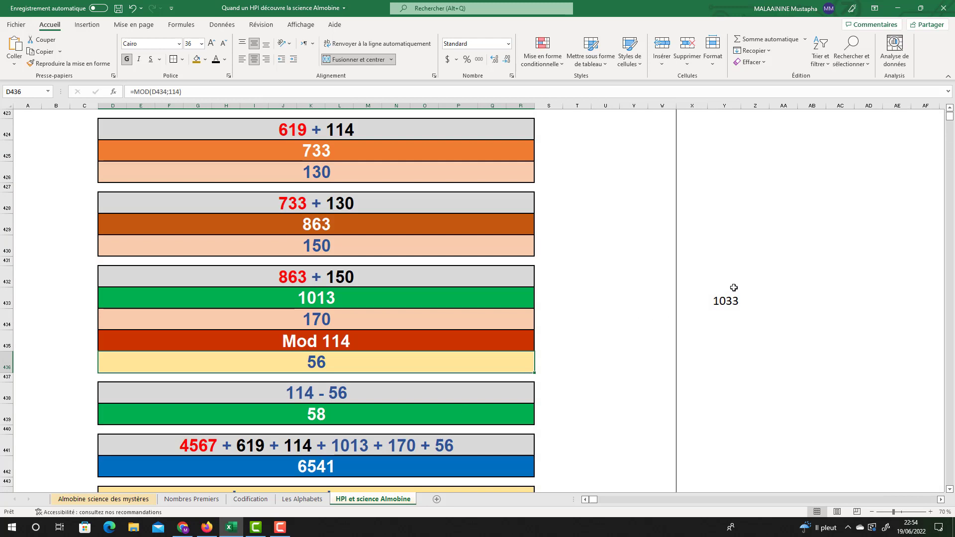
drag(729, 286, 723, 304)
key(Delete)
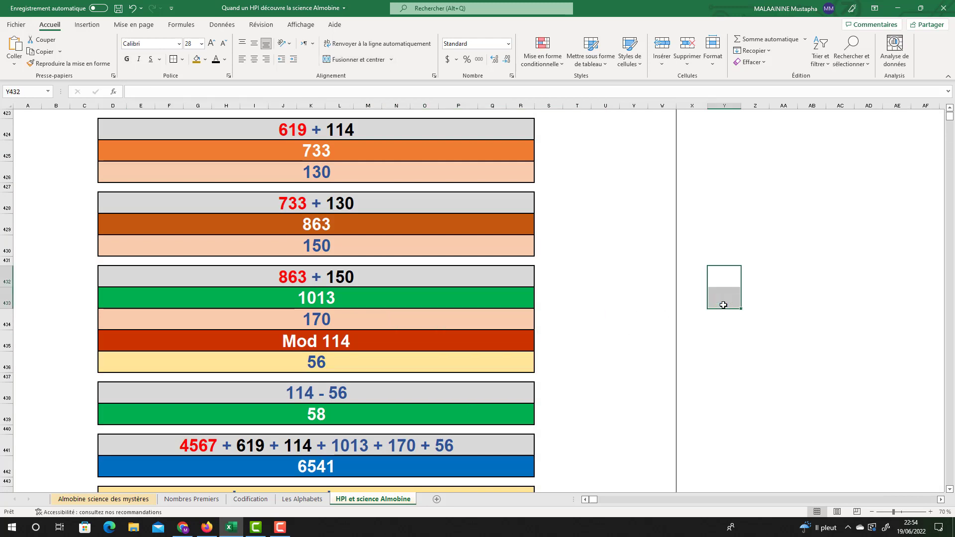
Review the Almobine phrase block and examine the ranks in rows 477 and 478 of the age question block.
scroll(725, 309, down, 3)
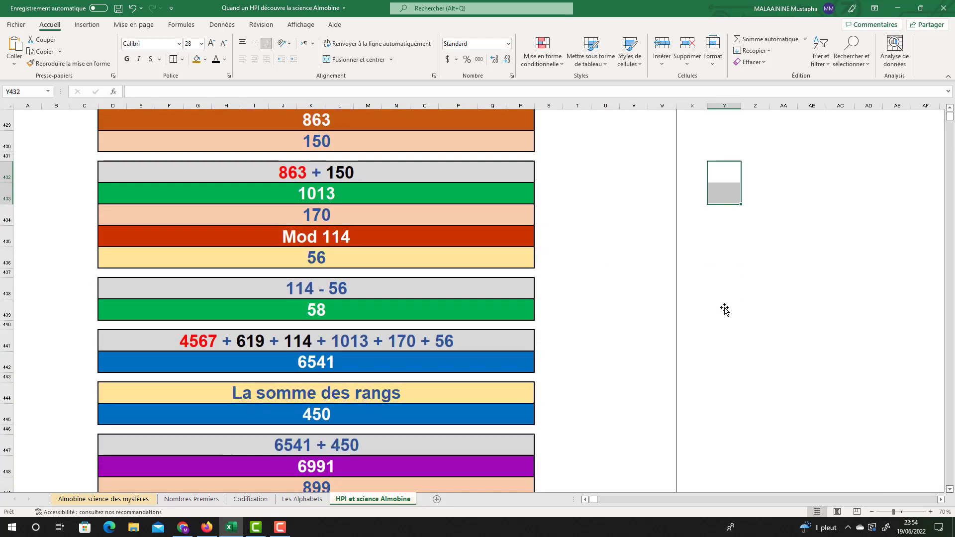
scroll(725, 309, down, 6)
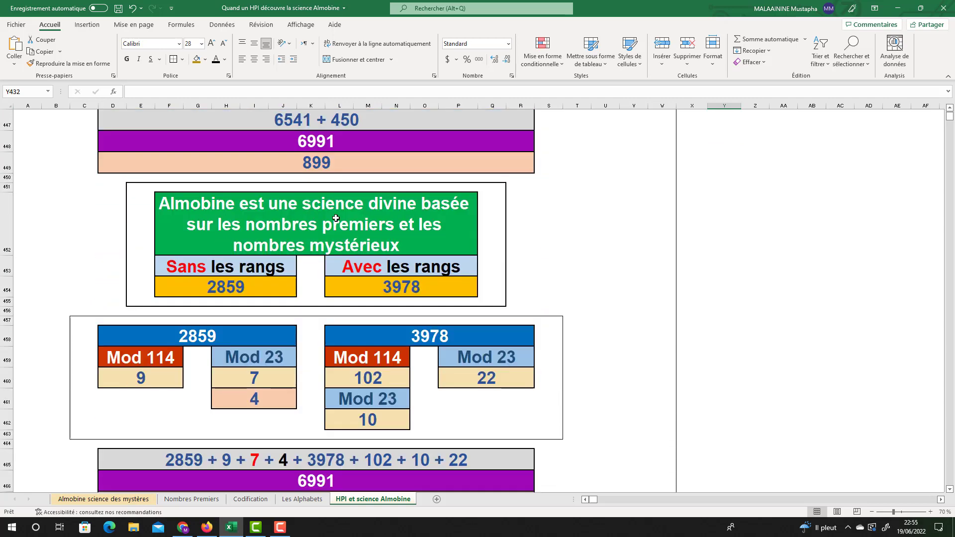
scroll(384, 232, down, 4)
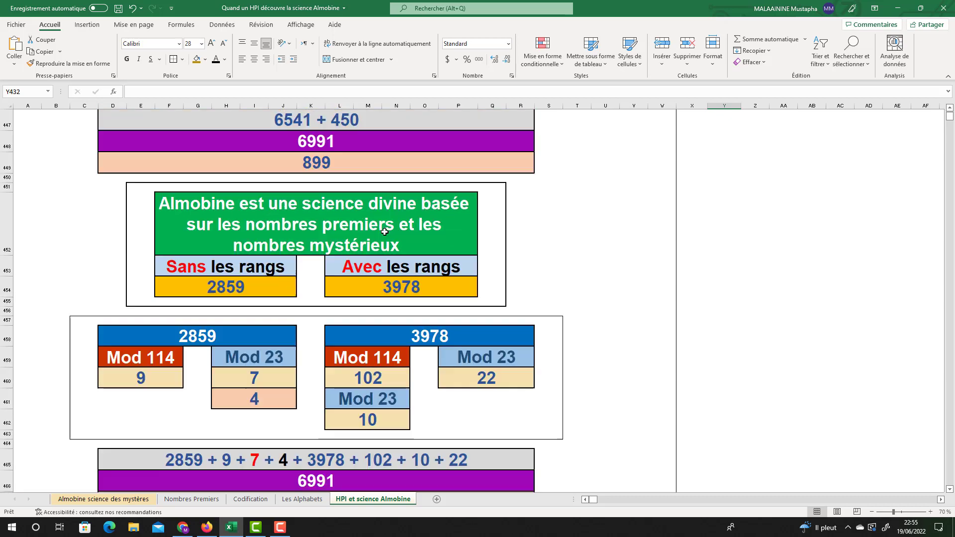
scroll(385, 232, down, 1)
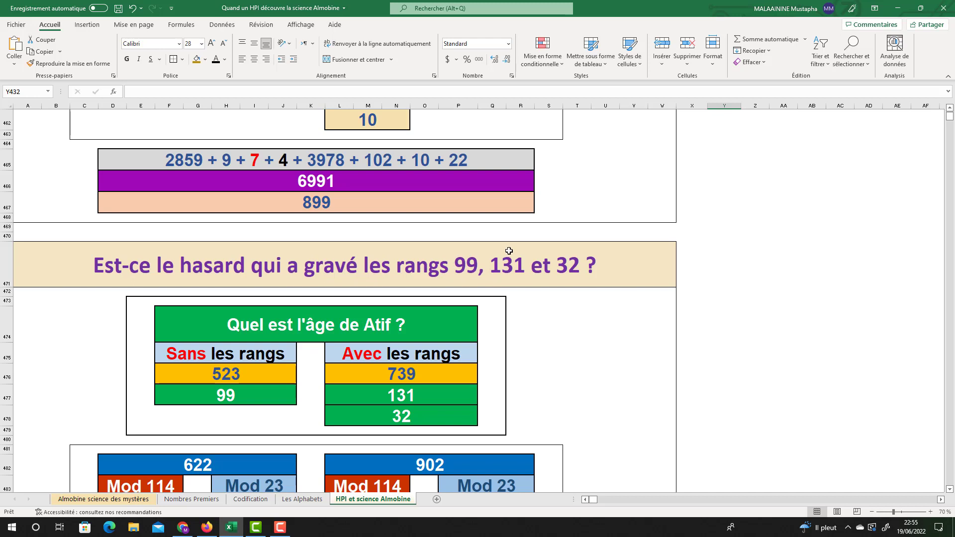
scroll(706, 343, down, 2)
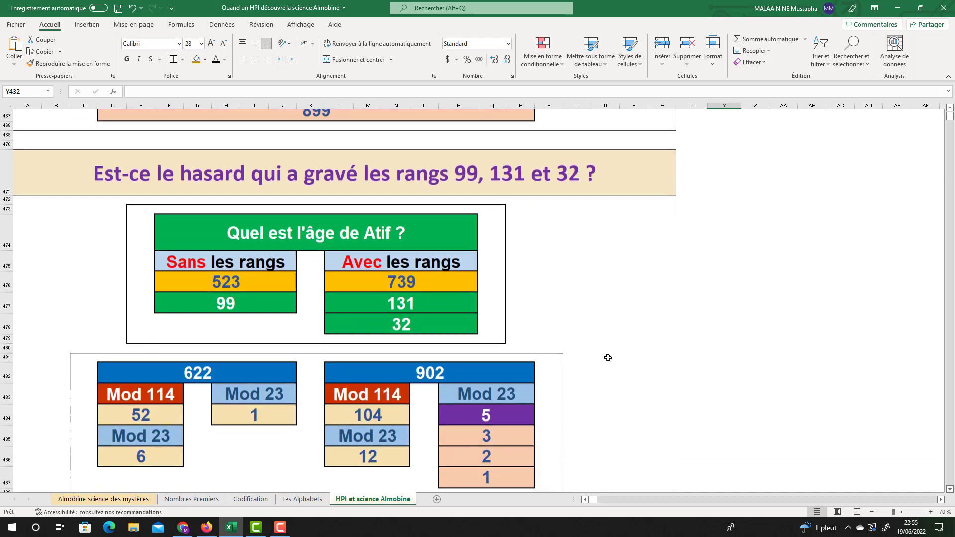
drag(226, 292, 422, 309)
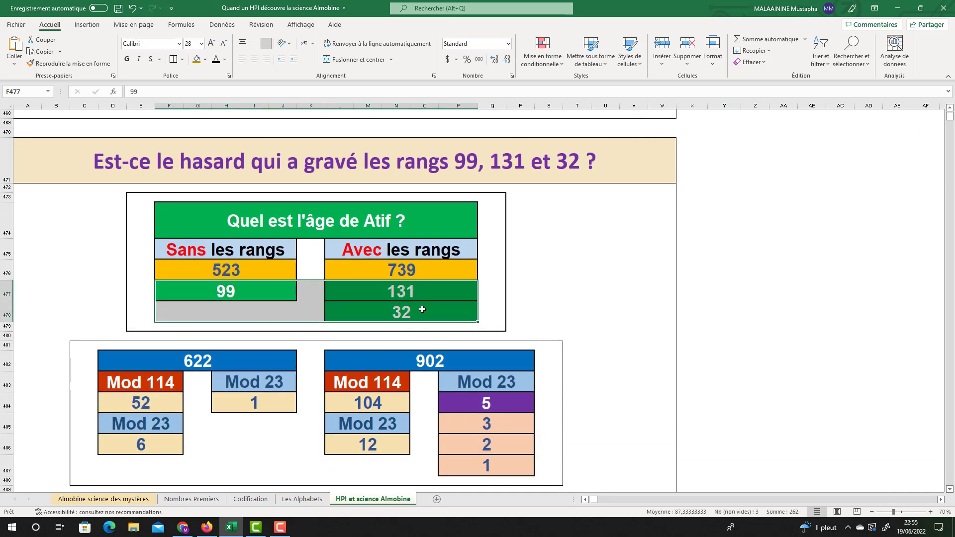
Examine the Mod 114 and Mod 23 results in rows 484 to 487 and inspect the MOD formula in D486.
scroll(670, 311, down, 3)
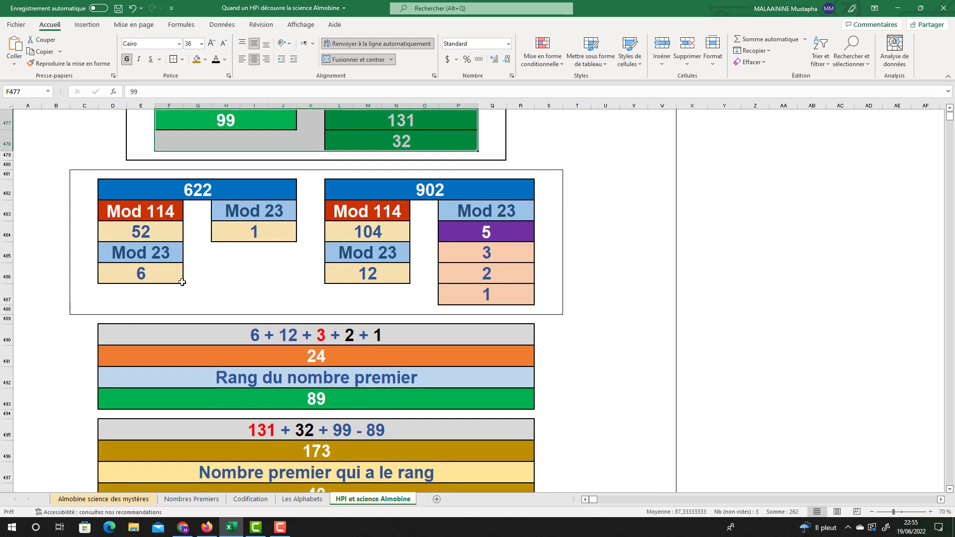
click(6, 233)
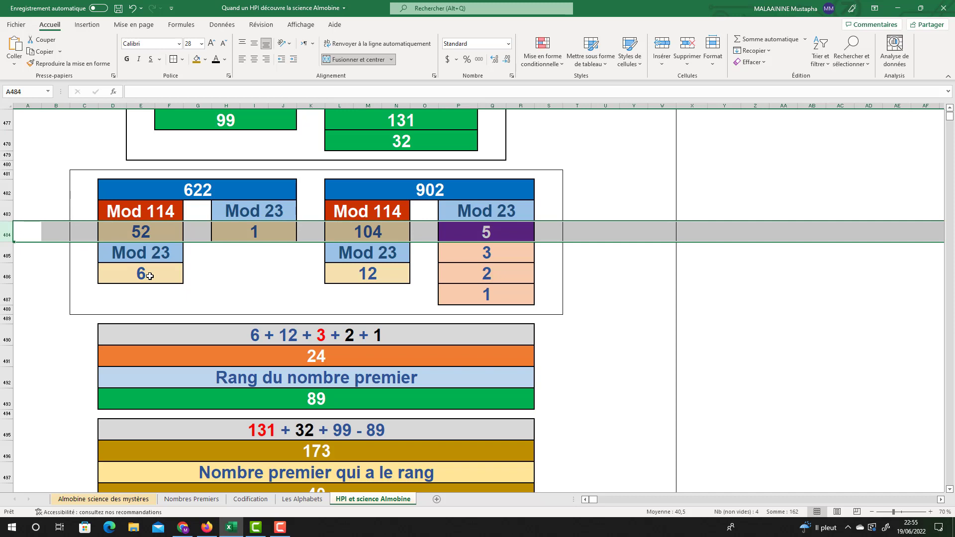
drag(140, 232, 518, 231)
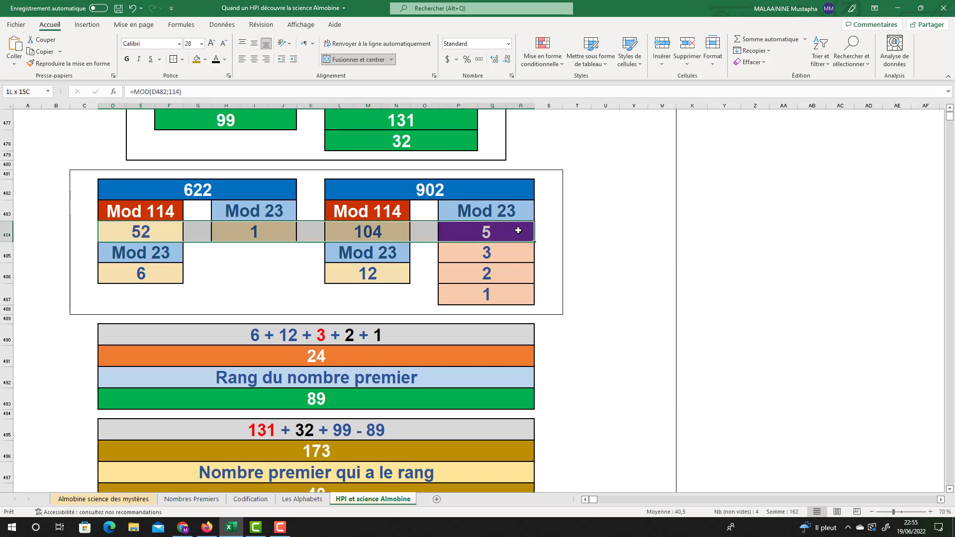
drag(149, 257, 486, 288)
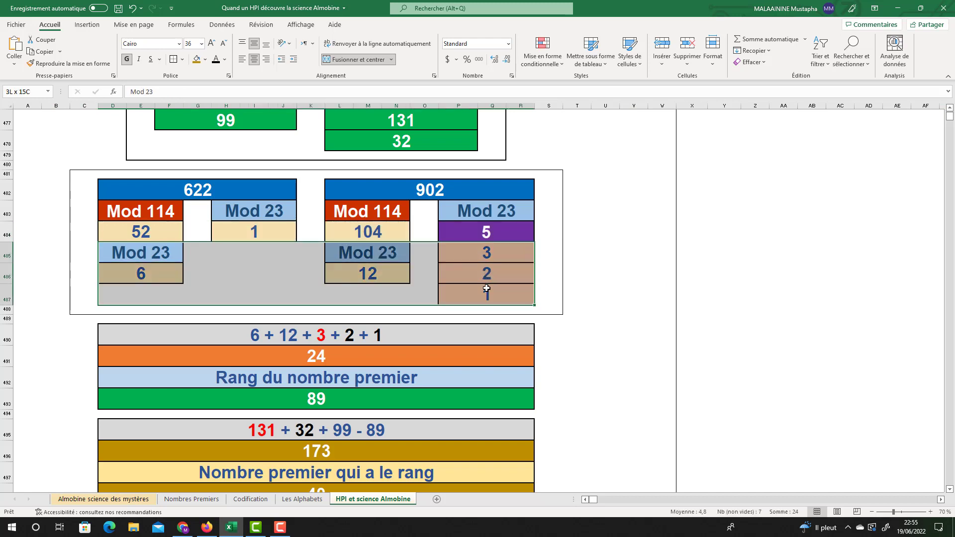
key(Return)
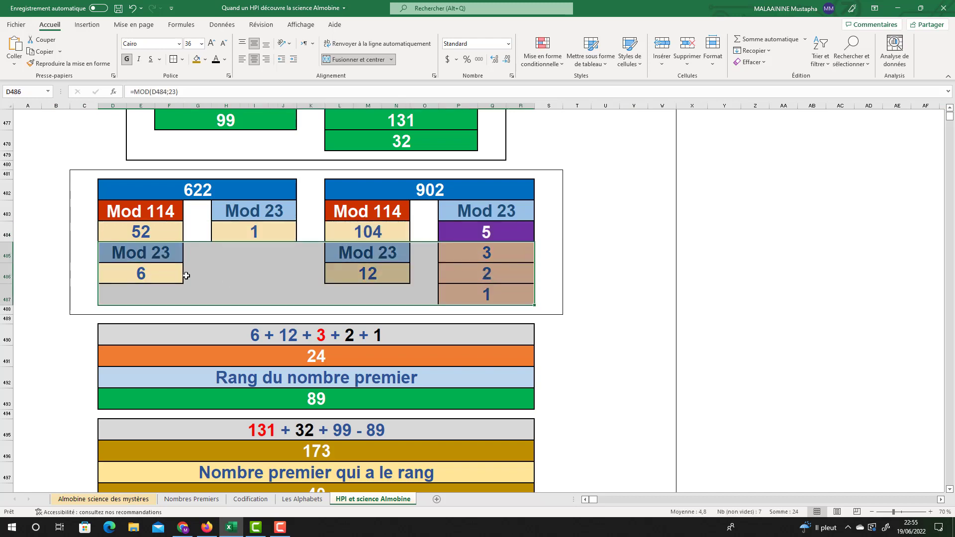
double_click(167, 274)
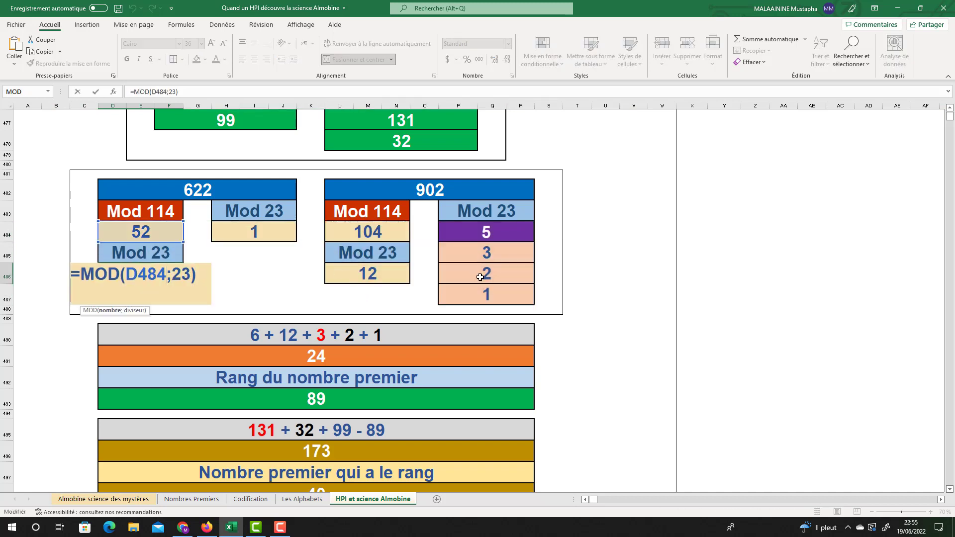
key(Return)
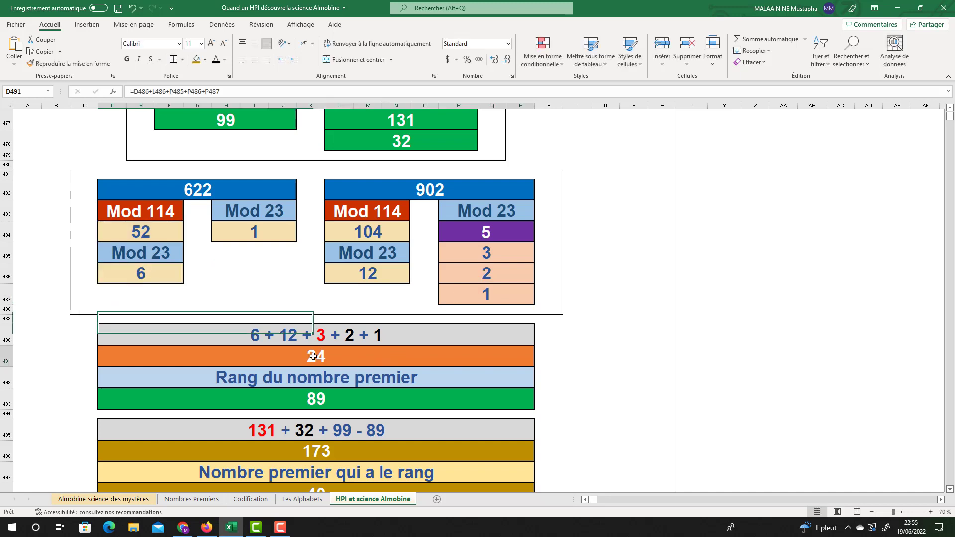
Inspect the sum formula in D491 and the corresponding prime number in D493.
double_click(309, 356)
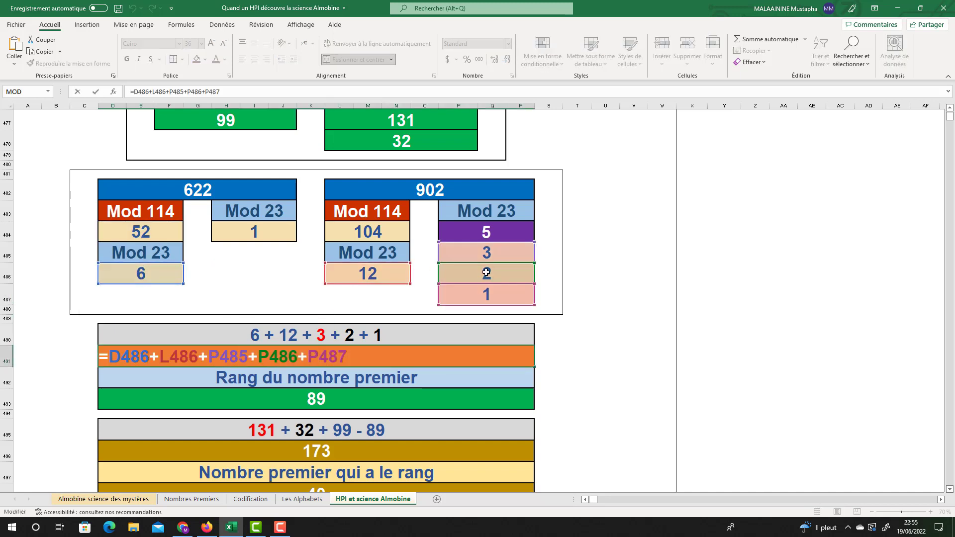
key(Return)
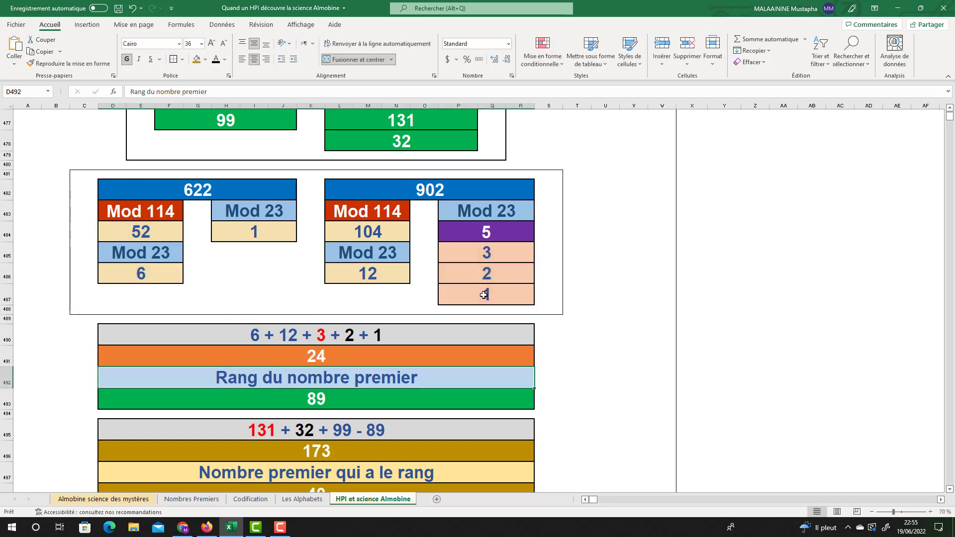
click(316, 357)
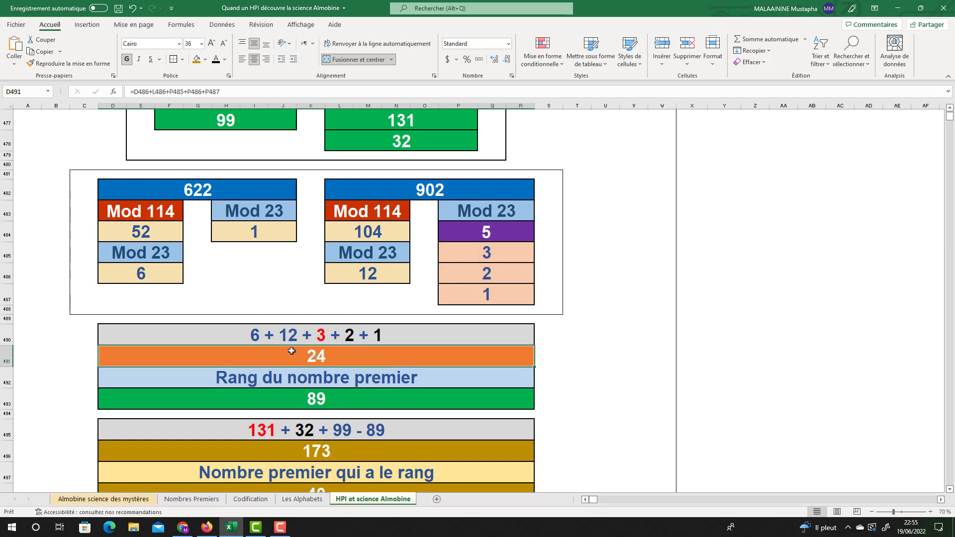
click(311, 402)
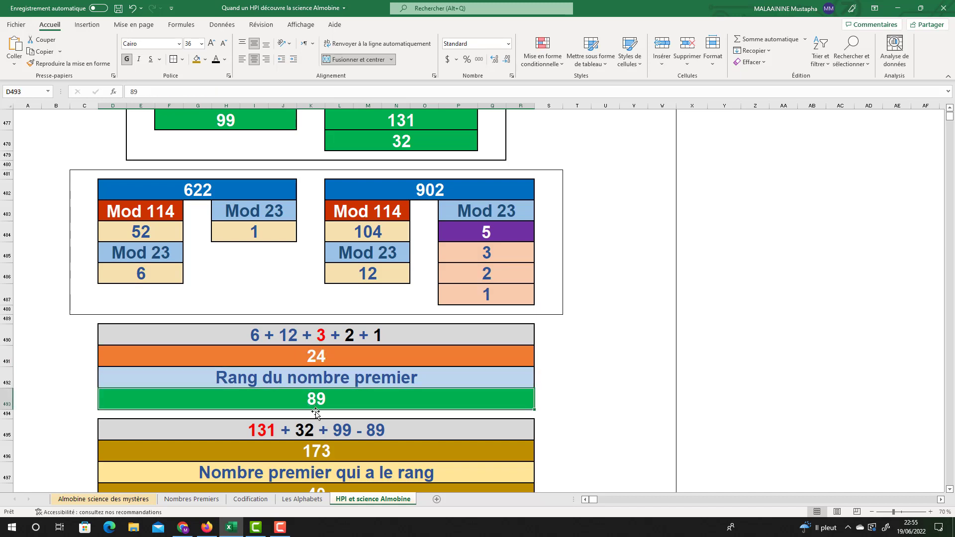
Inspect the formula in D496 that subtracts D493 from the sum of the three ranks.
double_click(304, 447)
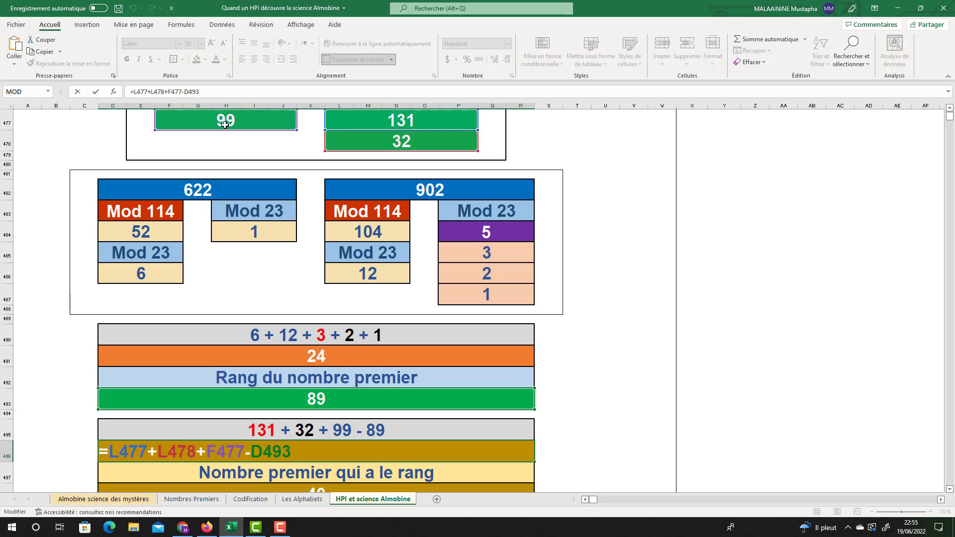
key(Return)
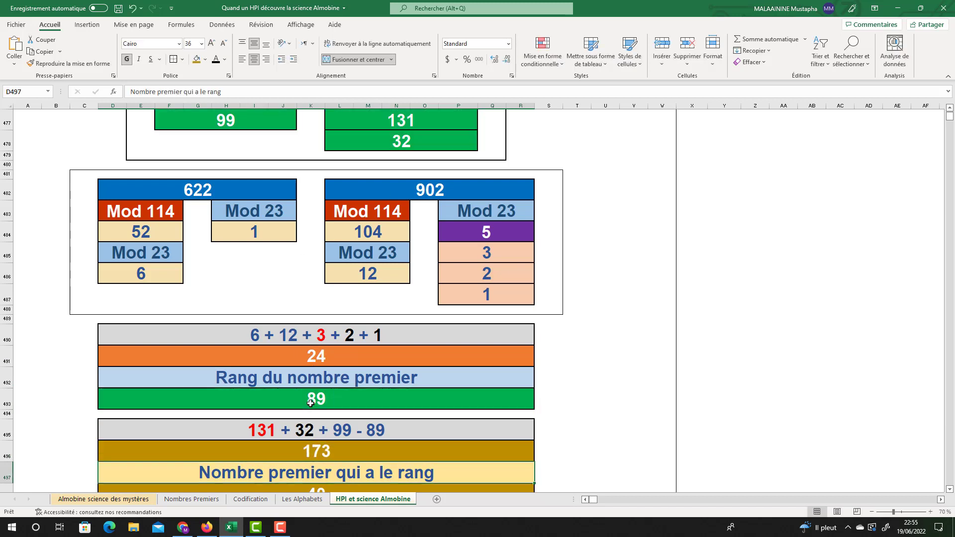
click(323, 452)
scroll(680, 347, down, 3)
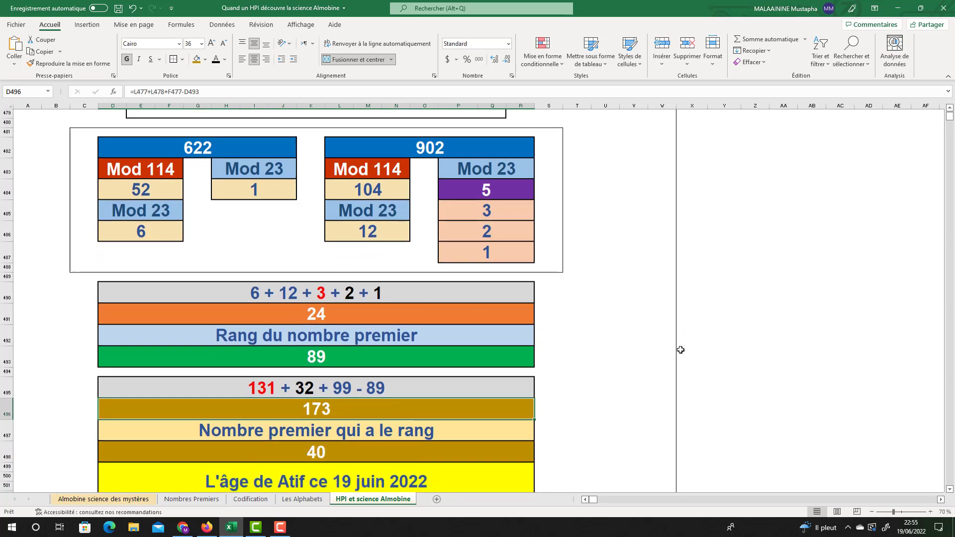
Go back to the age question block and review its question and the ranks in rows 477 and 478 again.
scroll(541, 299, up, 4)
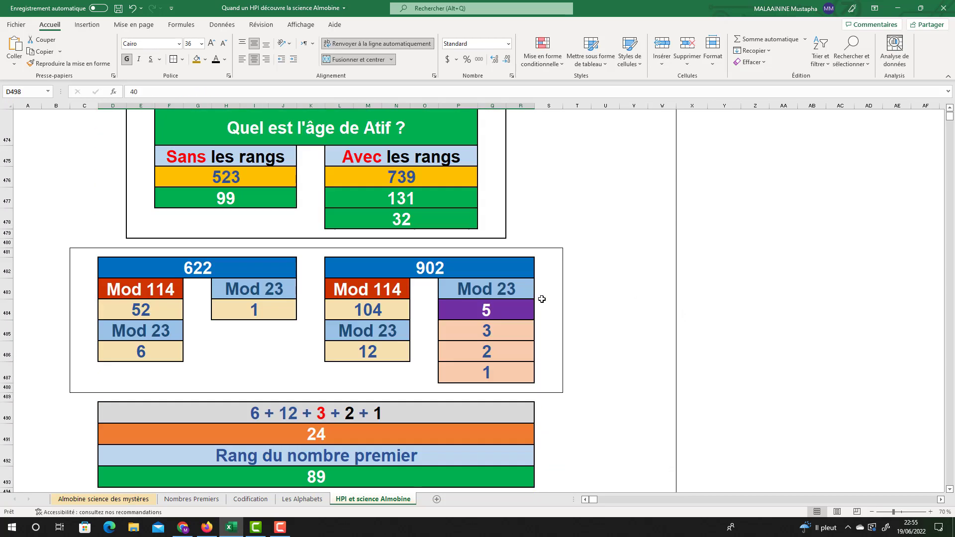
click(272, 197)
drag(273, 197, 447, 220)
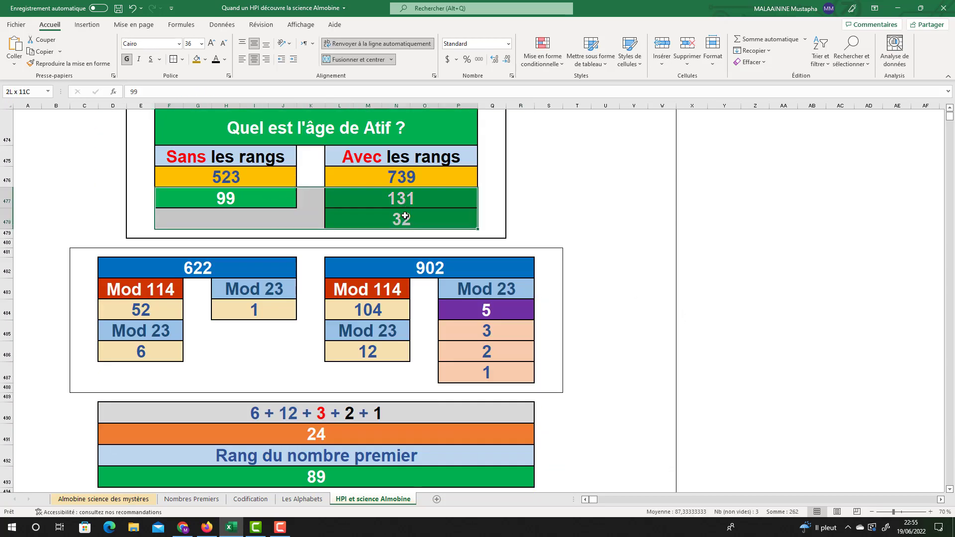
click(331, 130)
Review the modulo results in rows 484 to 487 again and examine the age given by the rank in D498.
scroll(417, 256, down, 2)
click(183, 206)
drag(183, 206, 458, 241)
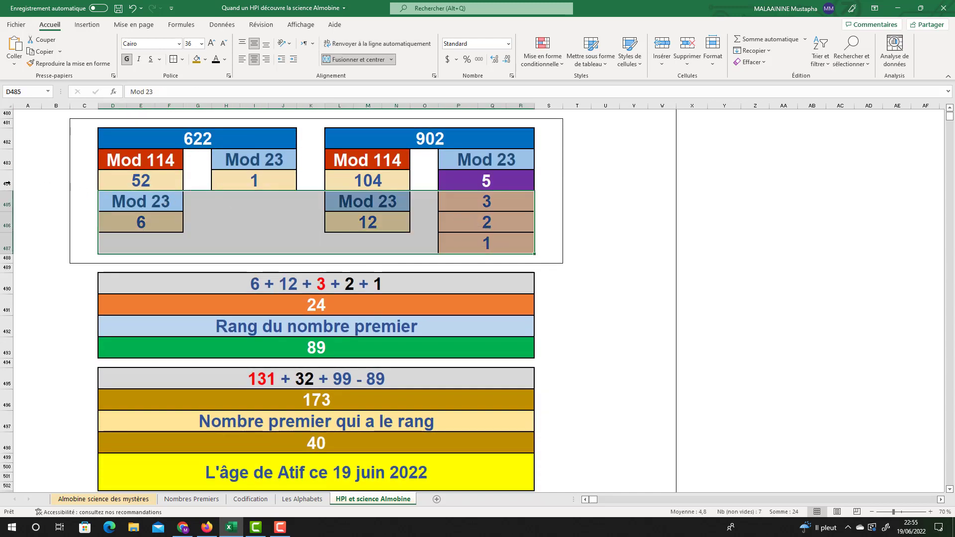
click(16, 184)
scroll(184, 263, down, 2)
click(332, 344)
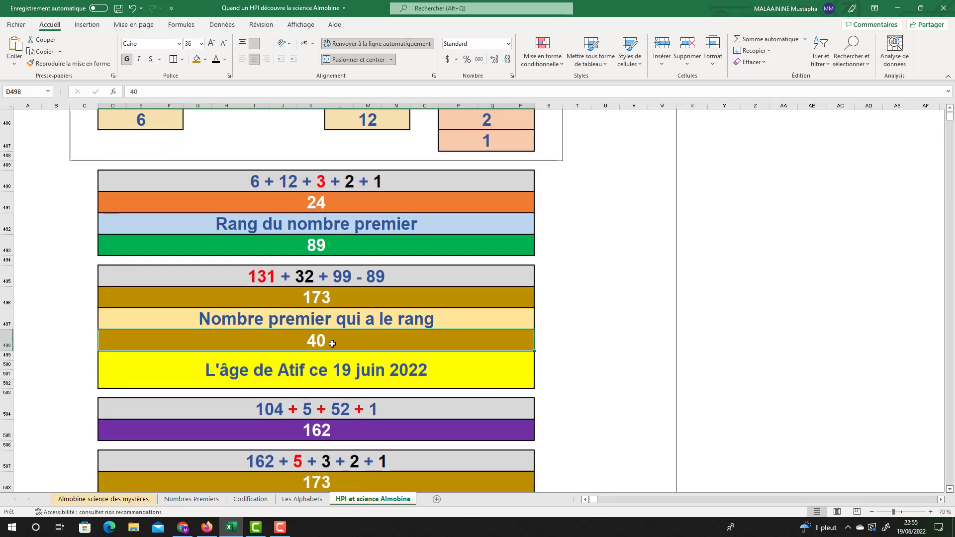
Inspect the formula in D505 and trace the row 484 modulo results that it adds together.
double_click(333, 419)
scroll(332, 418, up, 2)
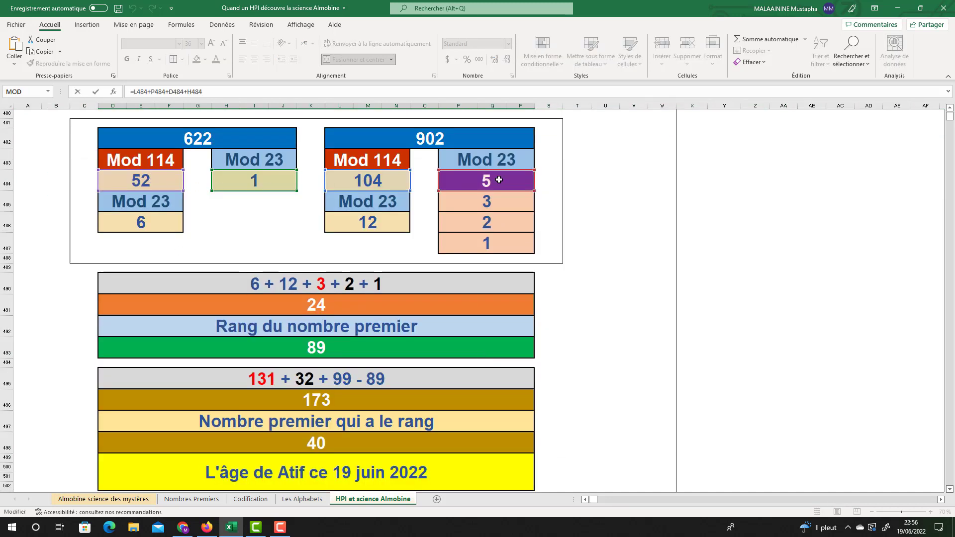
scroll(499, 179, down, 1)
click(315, 473)
scroll(367, 386, up, 2)
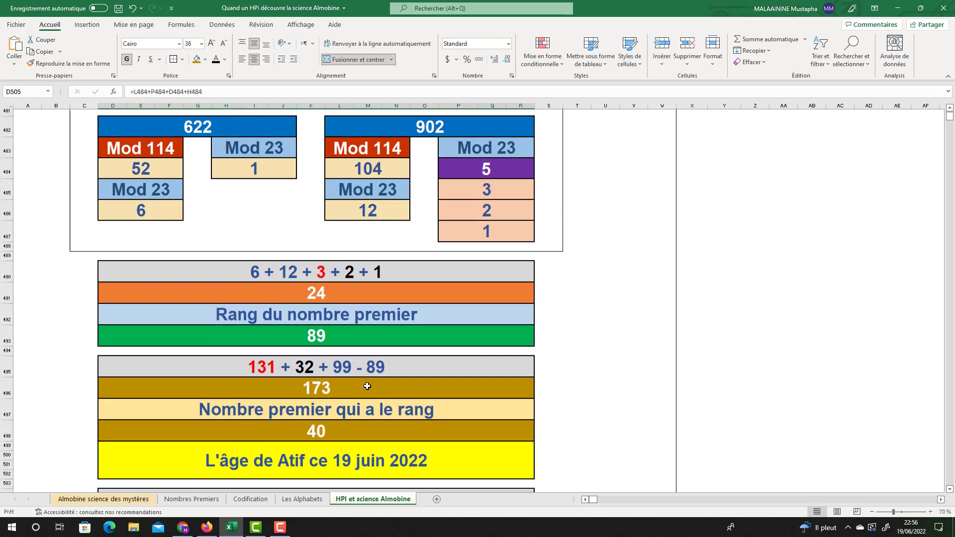
Review the modulo results in D484:R487, check the Mod 23 formula in P484, and compare them with the sum in D505.
drag(149, 217, 501, 272)
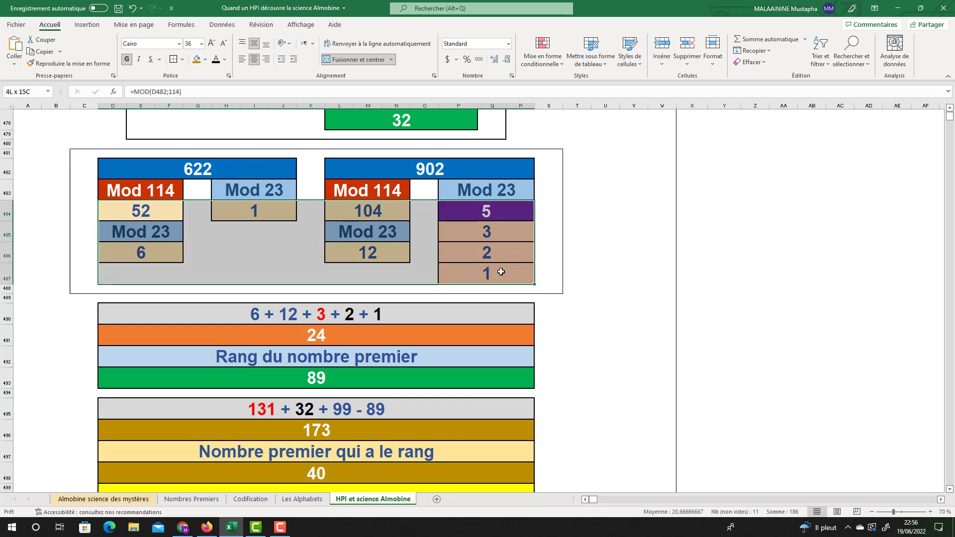
key(Return)
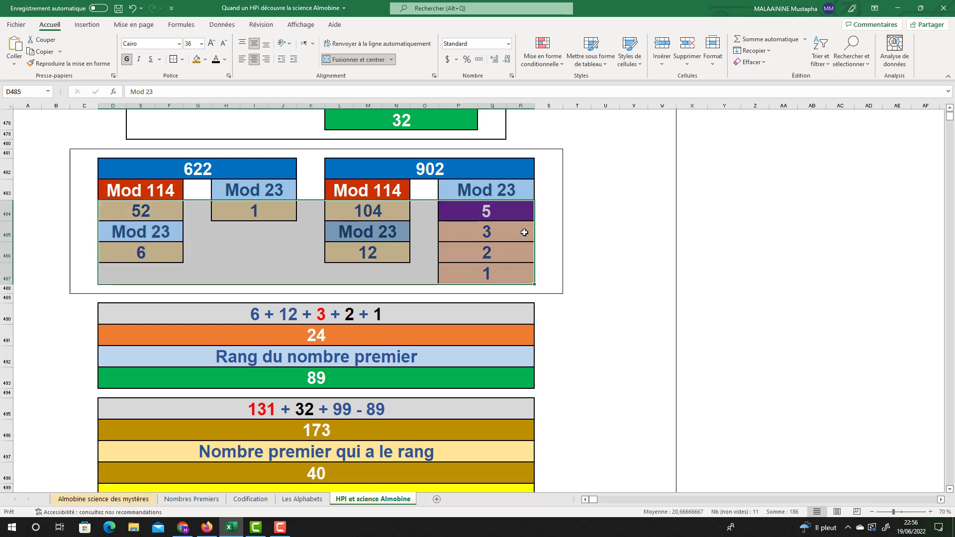
click(499, 214)
scroll(497, 213, down, 3)
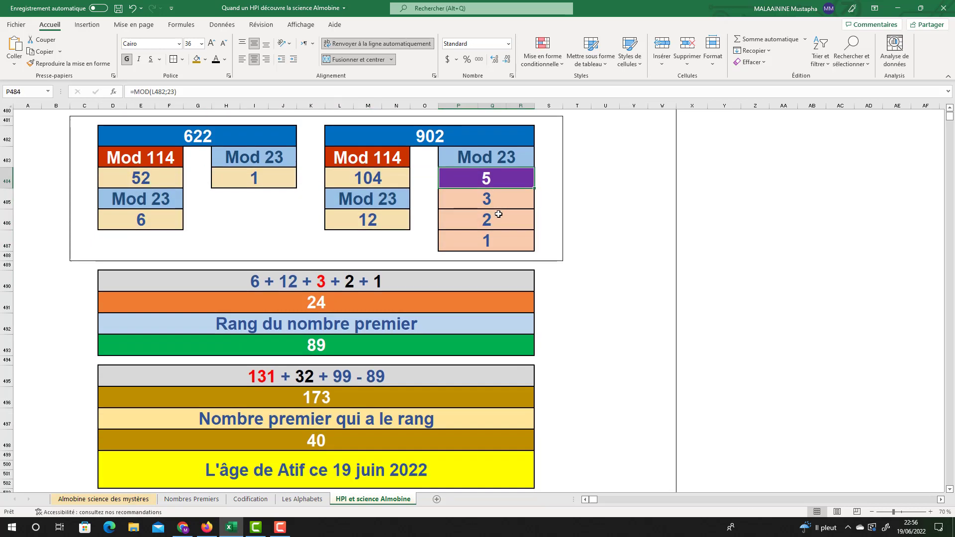
click(318, 412)
scroll(643, 297, up, 3)
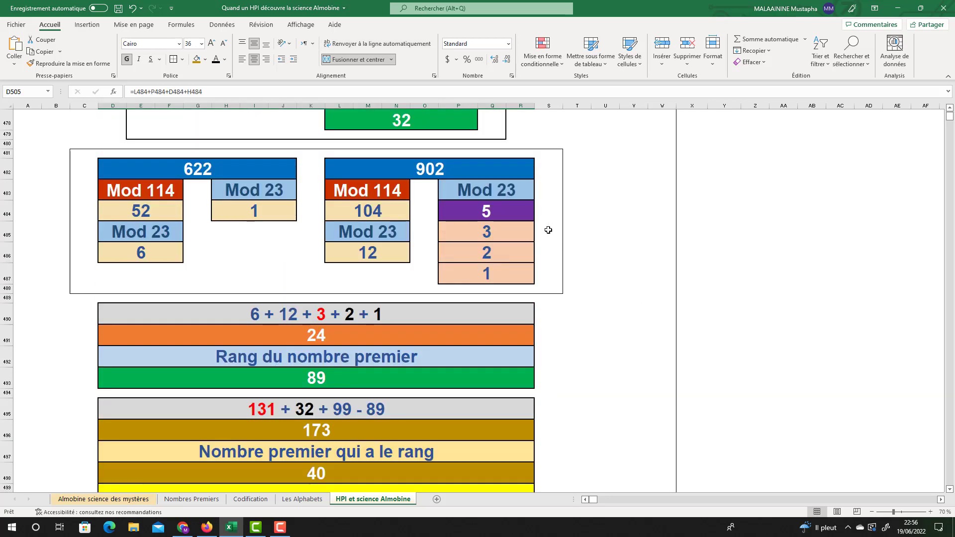
Review the values in P485:P487, the formula in D508 that adds them, and the prime rank in D510.
drag(490, 232, 485, 270)
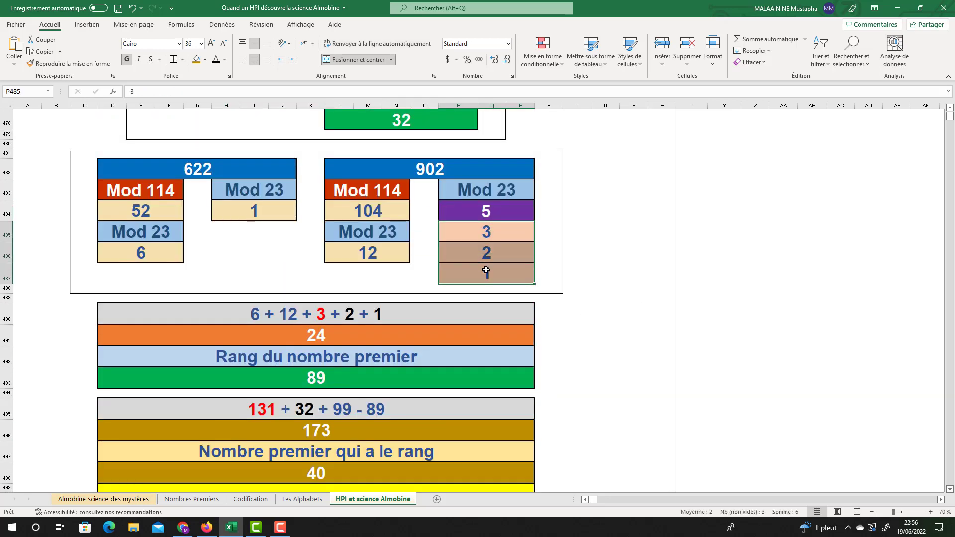
scroll(491, 276, down, 7)
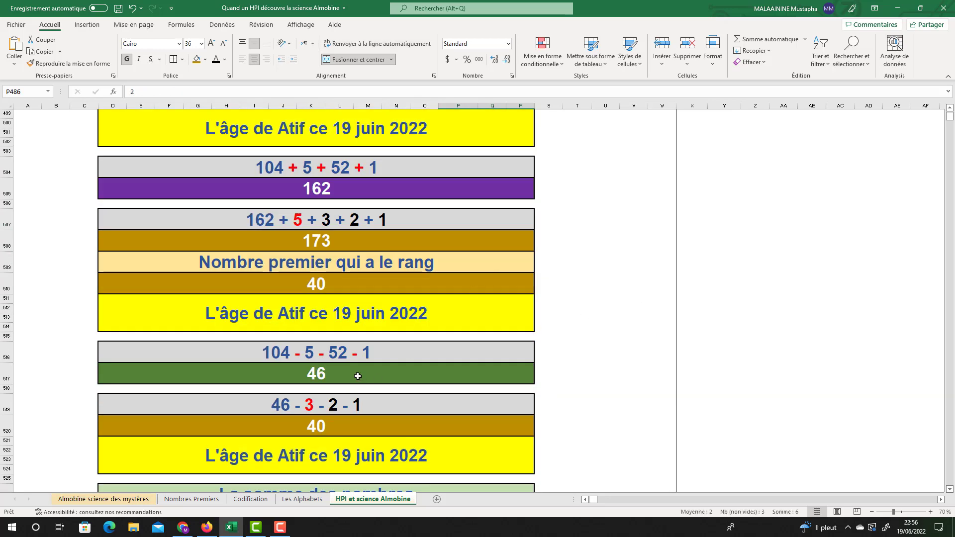
click(306, 242)
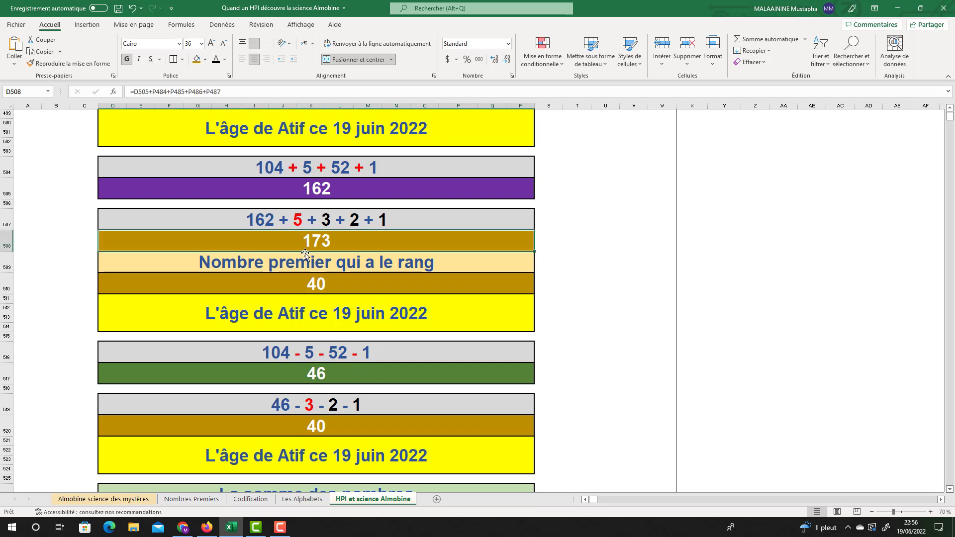
click(316, 281)
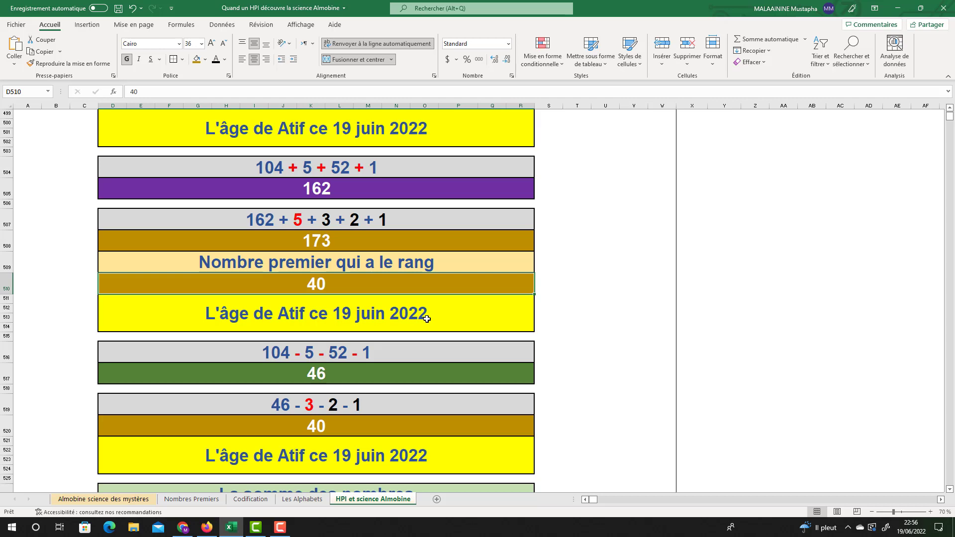
Inspect the formula in D517 that subtracts P484, D484 and H484 from L484, tracing its source cells.
double_click(310, 375)
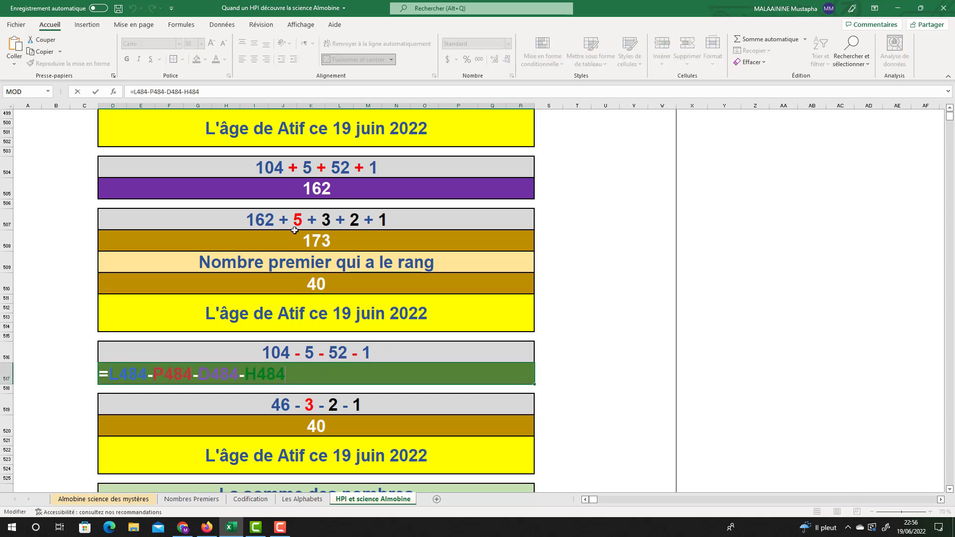
scroll(356, 245, up, 6)
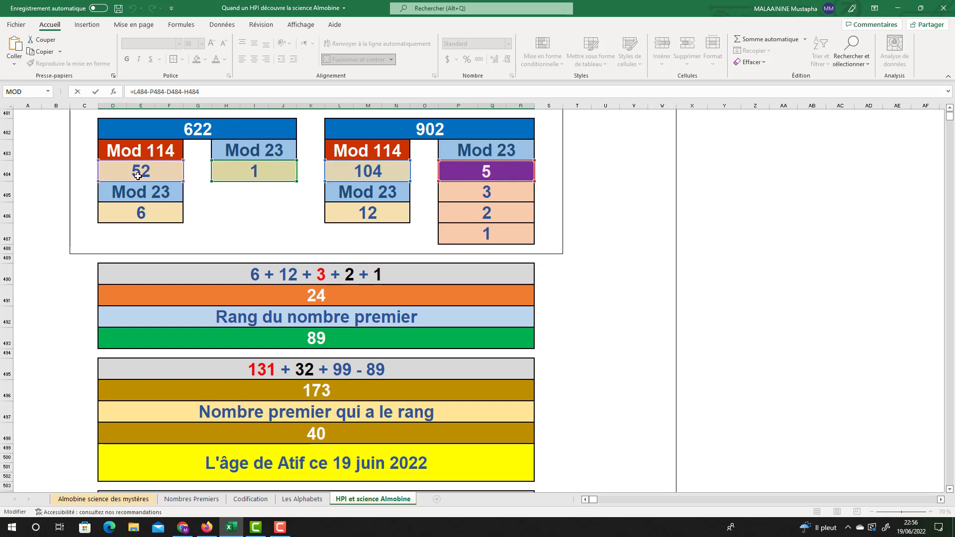
key(Escape)
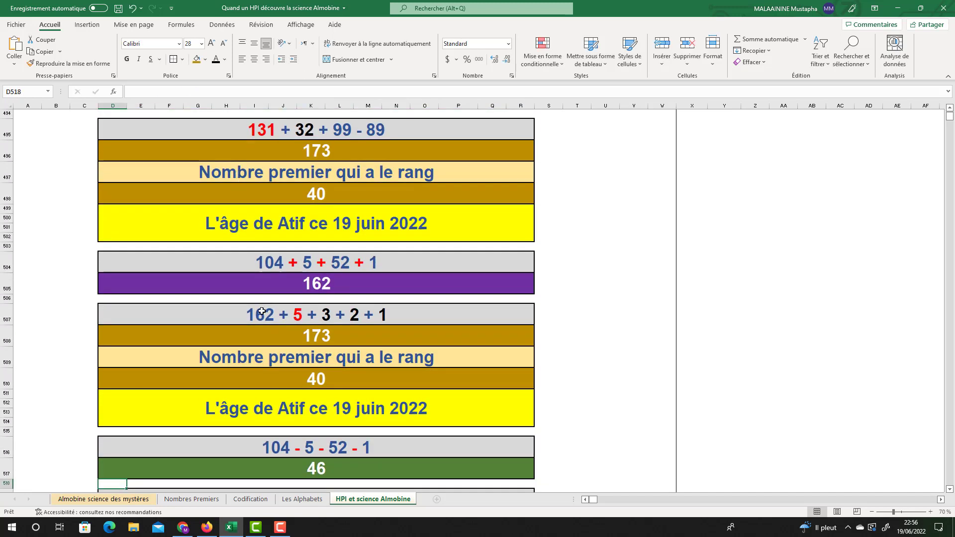
Inspect the formula in D520 that subtracts P485, P486 and P487 from D517, tracing its source cells.
scroll(355, 391, down, 1)
key(Down)
key(Down)
key(Down)
key(F2)
scroll(431, 364, up, 9)
scroll(491, 295, down, 3)
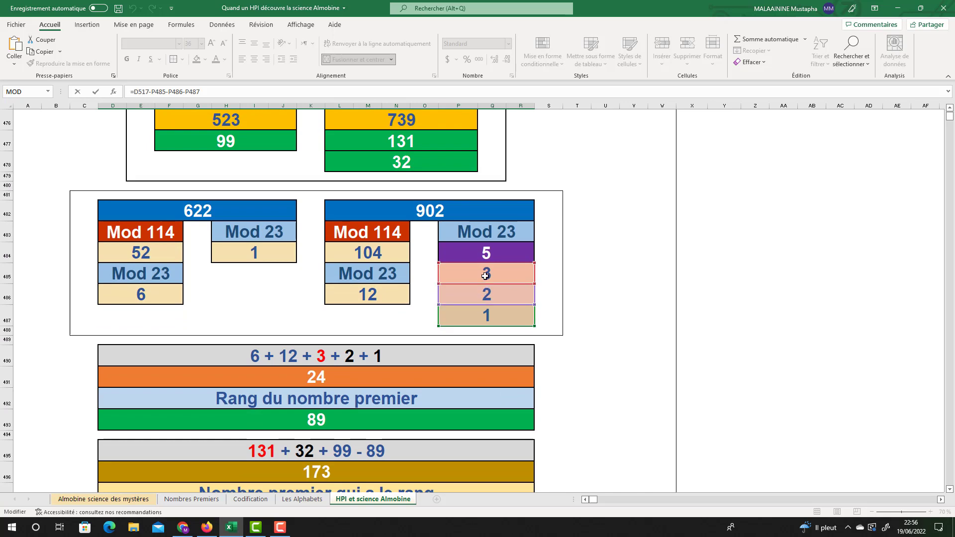
Close the formula of the 46 - 3 - 2 - 1 result and examine which cells the total under "La somme des nombres" adds.
key(Return)
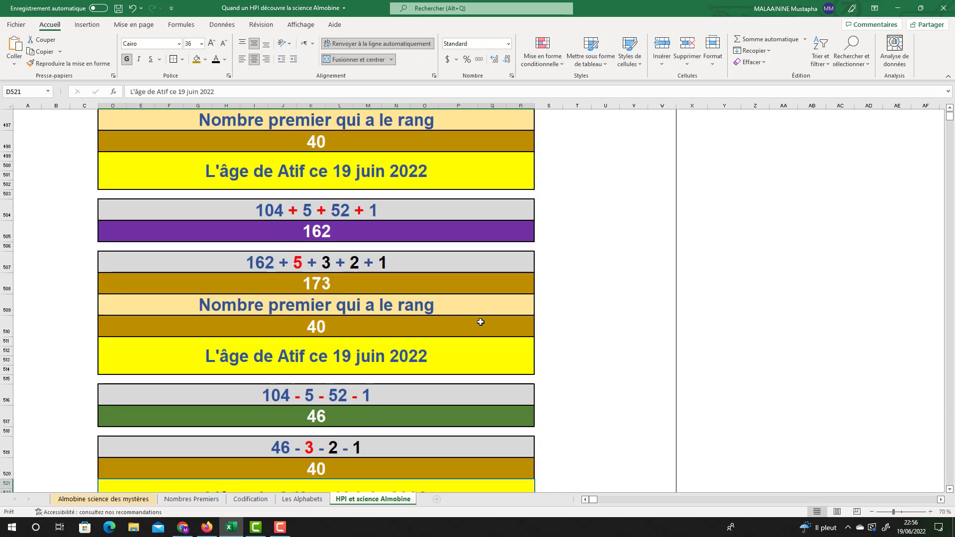
scroll(501, 347, down, 1)
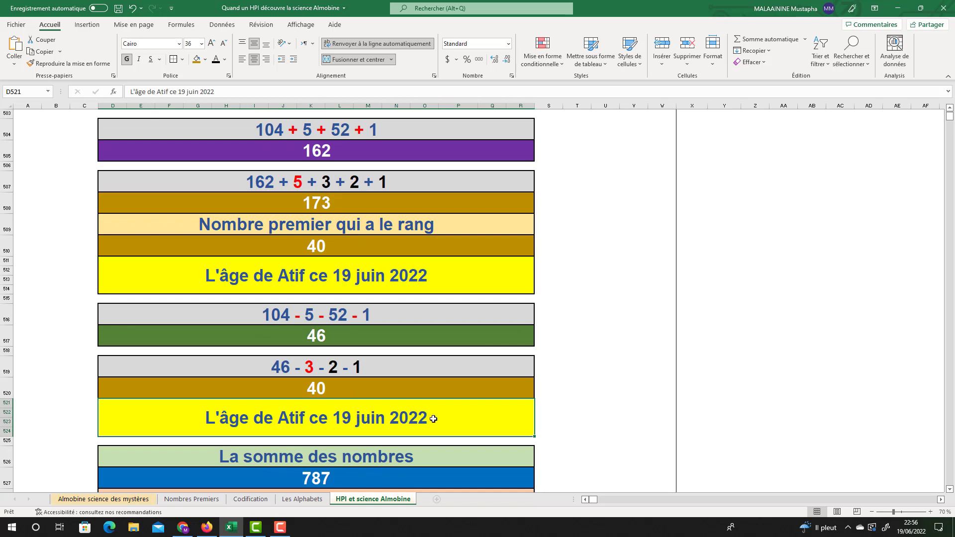
scroll(433, 418, down, 1)
double_click(336, 423)
scroll(424, 342, up, 5)
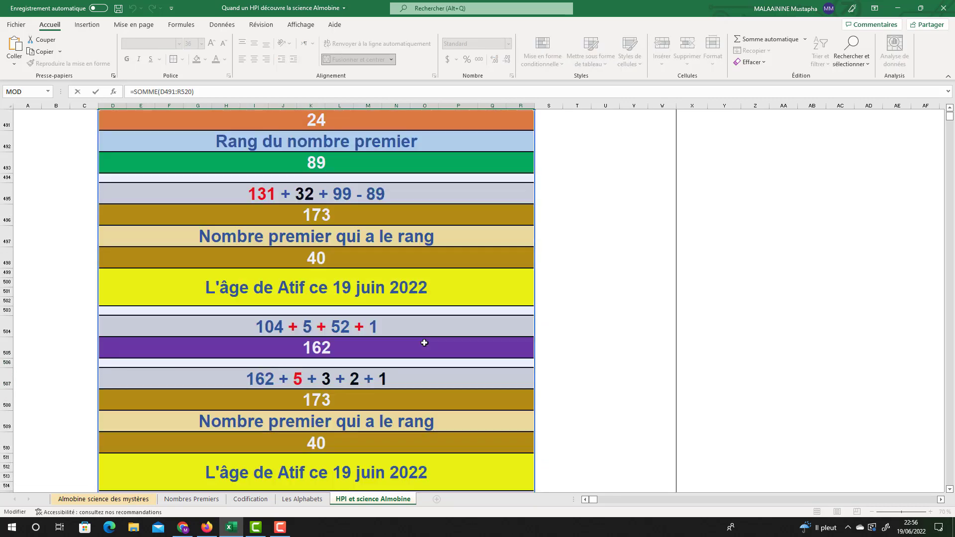
scroll(424, 343, up, 5)
scroll(423, 342, down, 2)
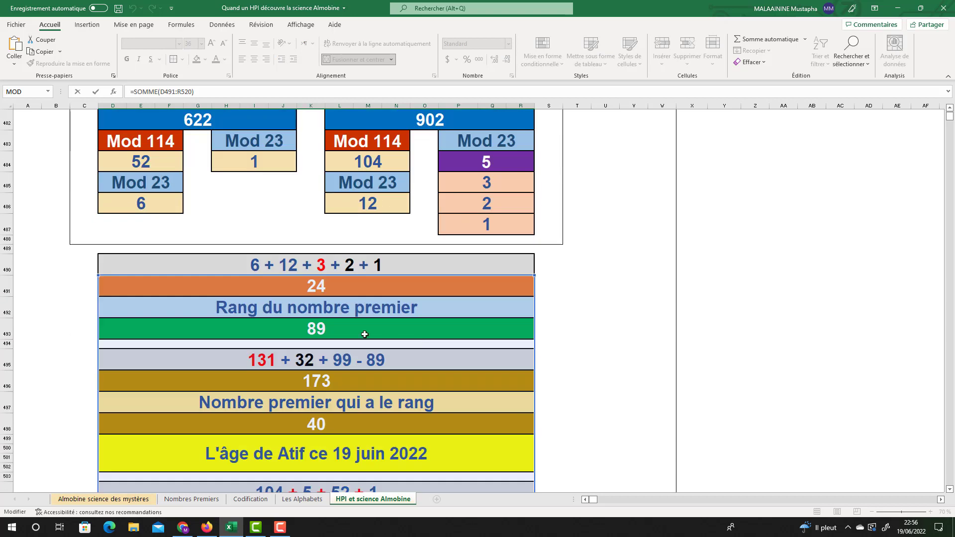
key(Return)
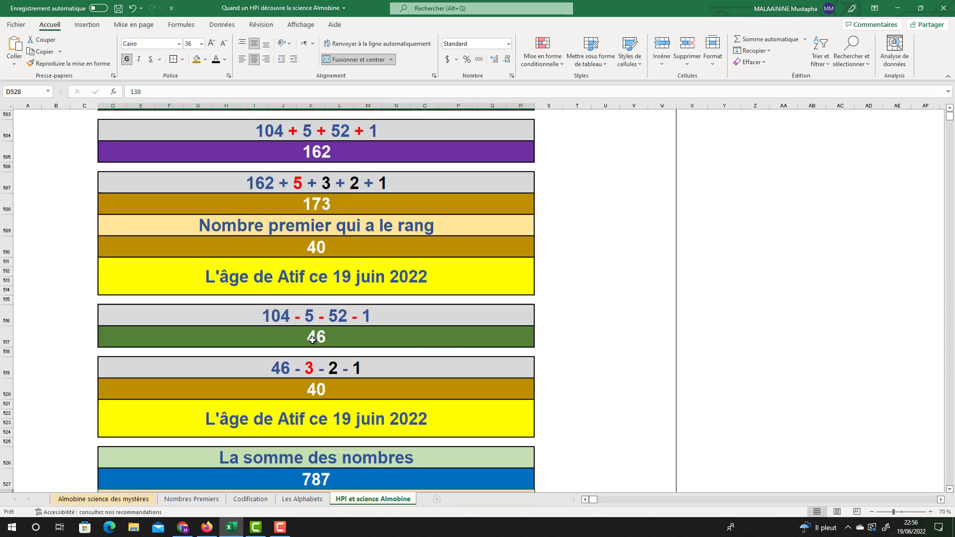
Trace the source cells of the formula in the result cell below the 5 + 3 + 2 + 1 heading.
scroll(572, 321, down, 2)
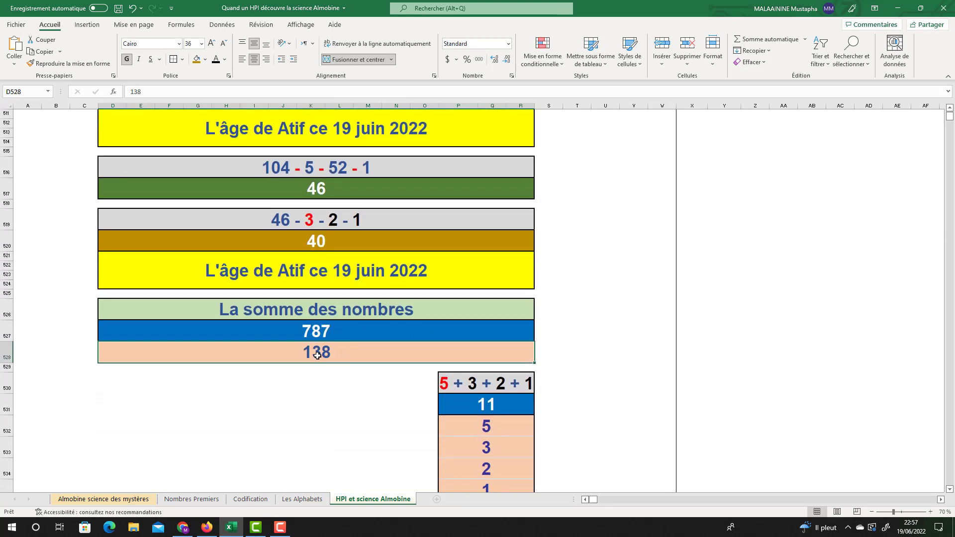
double_click(456, 396)
scroll(618, 255, up, 11)
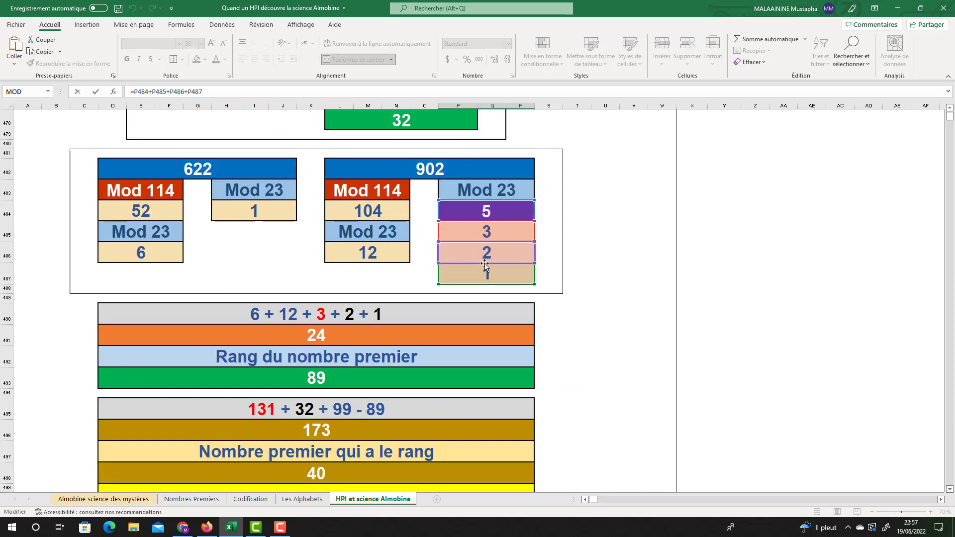
key(Return)
scroll(485, 265, down, 4)
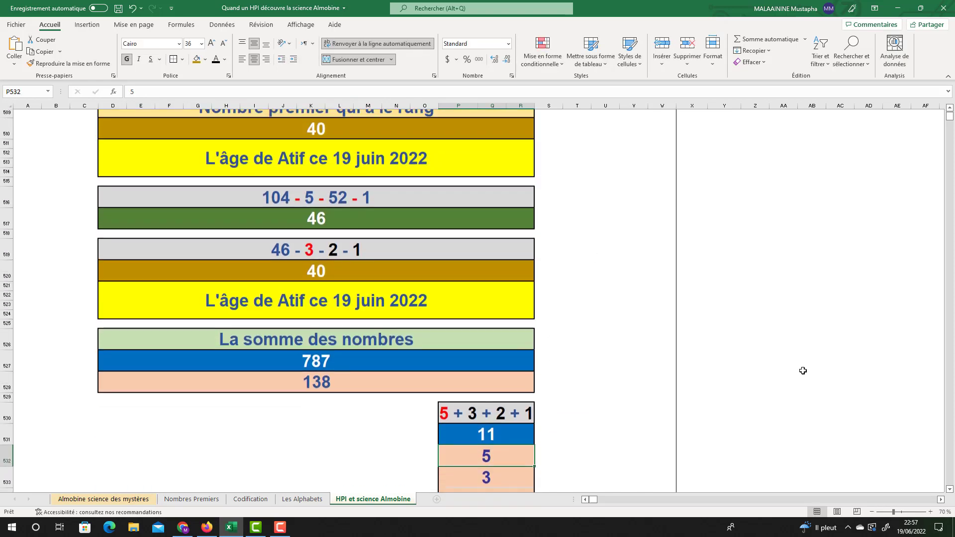
scroll(618, 376, down, 2)
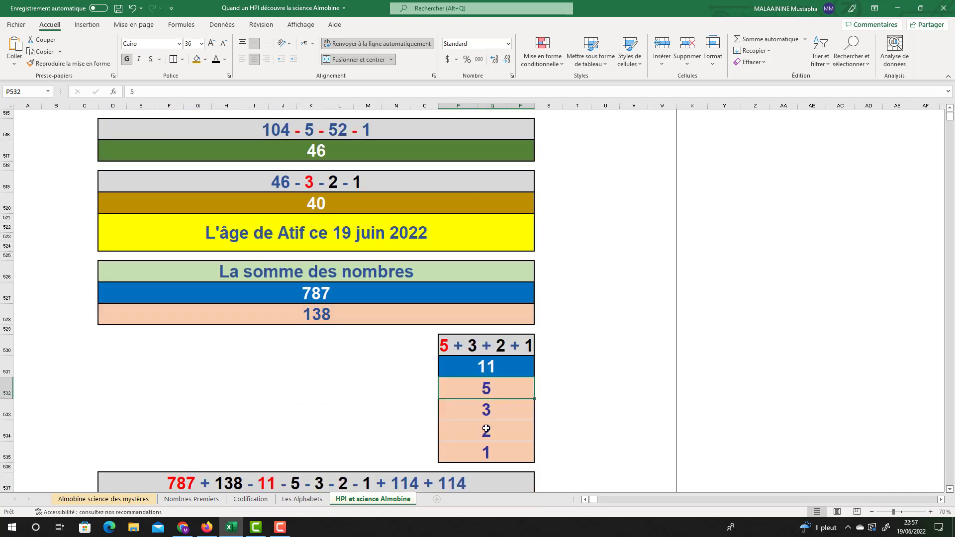
Examine the formula and referenced cells of the result below the long expression ending in + 114 + 114.
scroll(500, 424, down, 1)
double_click(338, 446)
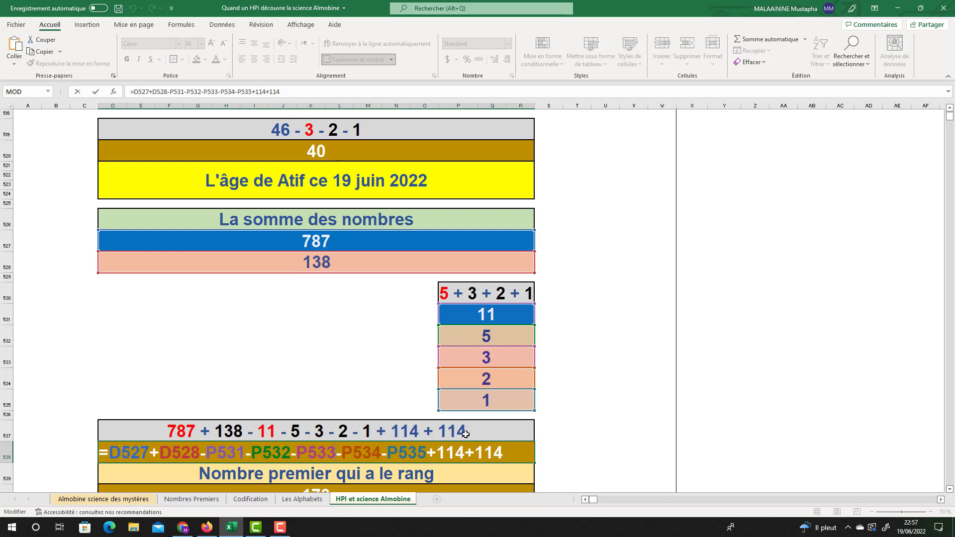
scroll(488, 345, up, 8)
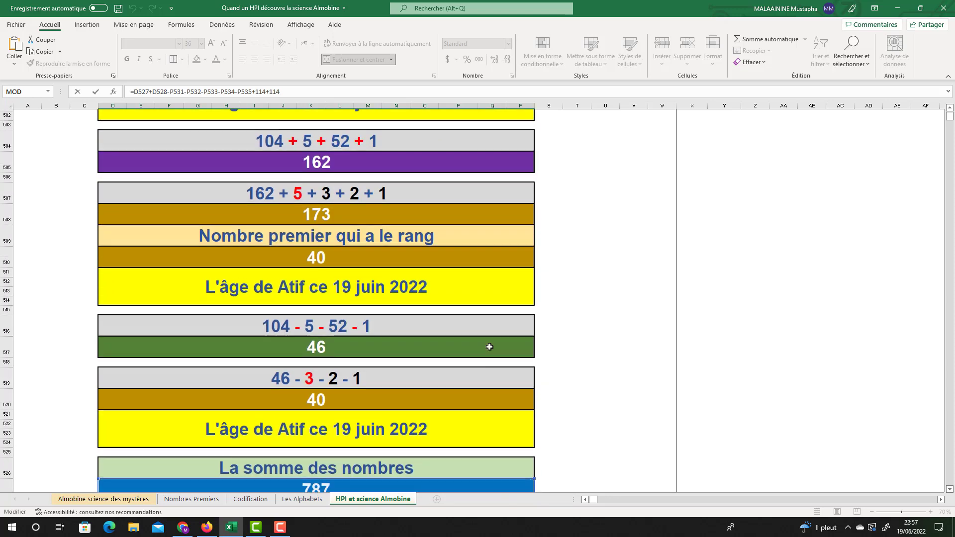
scroll(489, 347, up, 3)
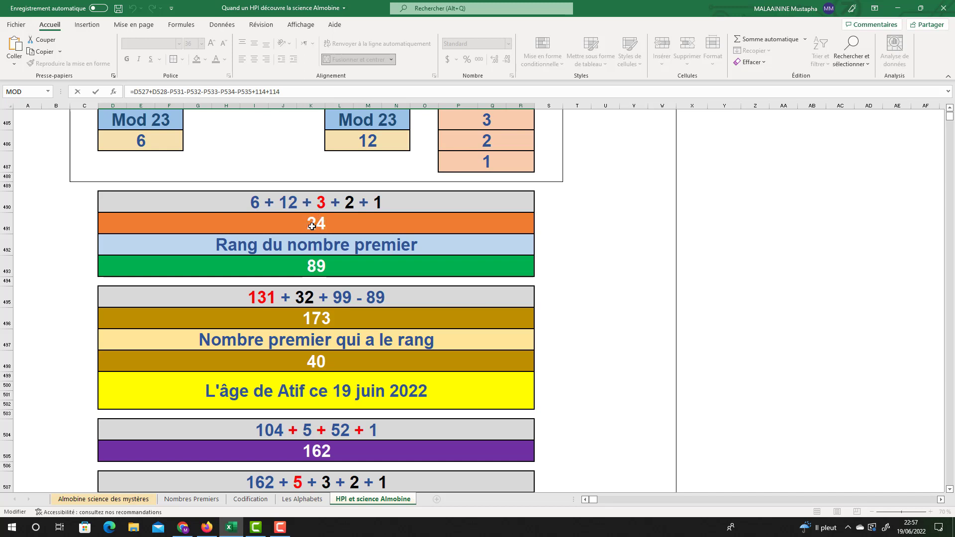
key(Return)
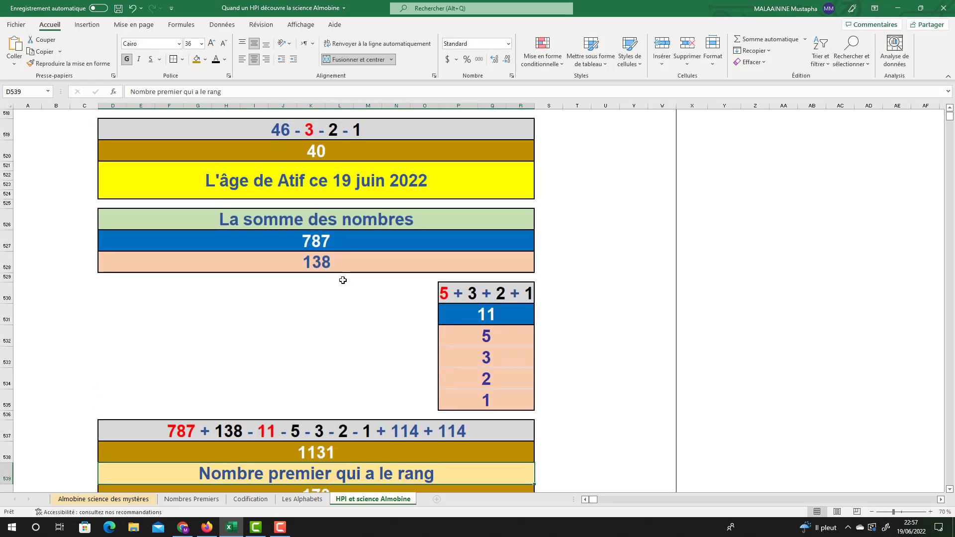
Compare the rank beneath the "La somme des nombres" total with the prime number below "Rang du nombre premier".
click(334, 259)
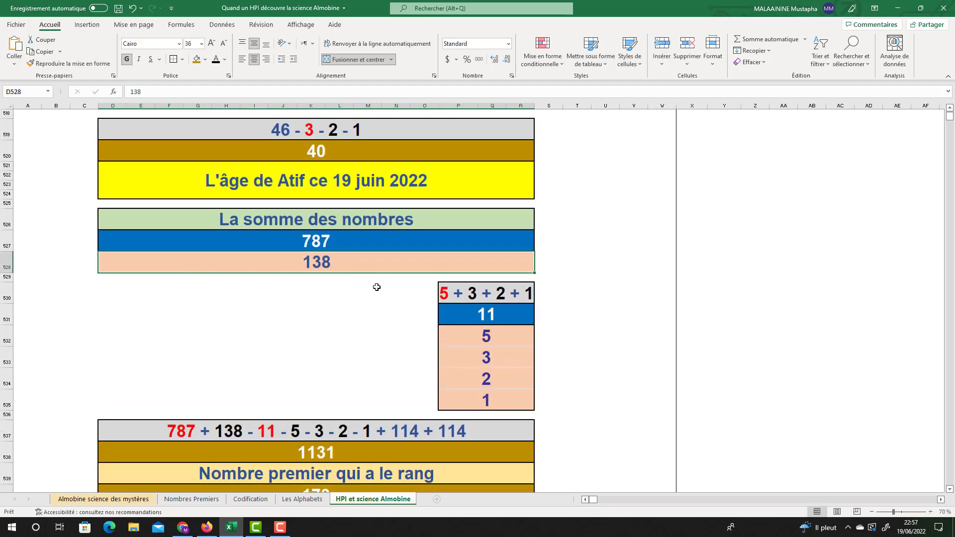
scroll(390, 259, up, 12)
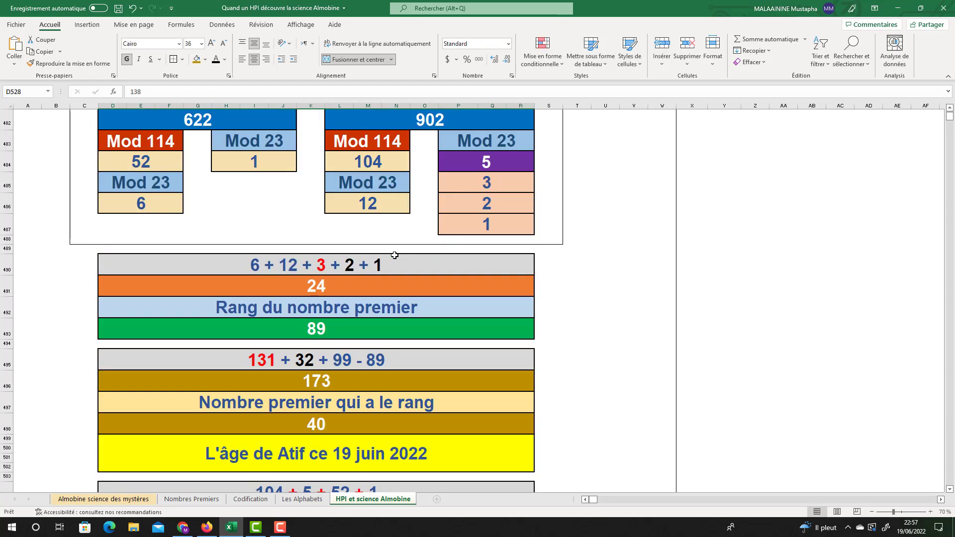
click(316, 330)
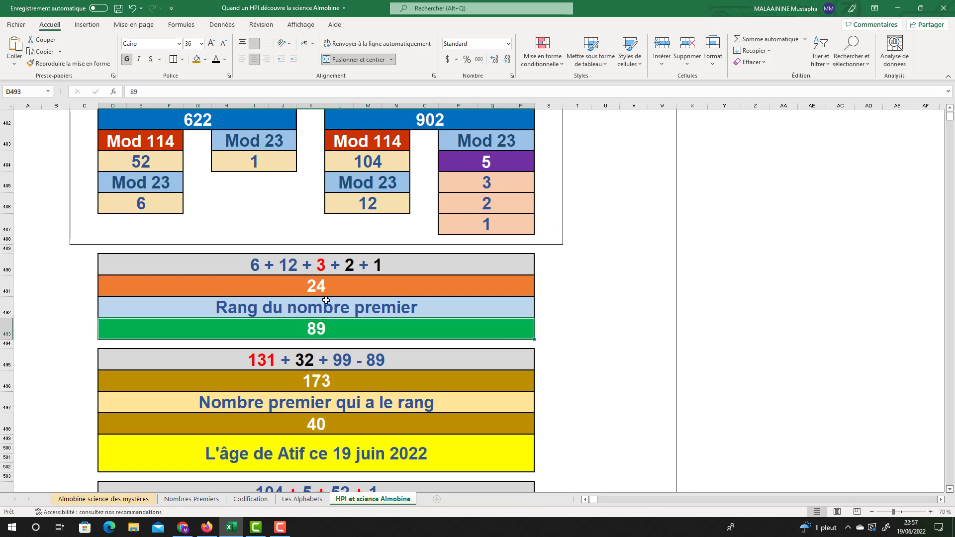
scroll(328, 299, down, 8)
scroll(330, 295, down, 6)
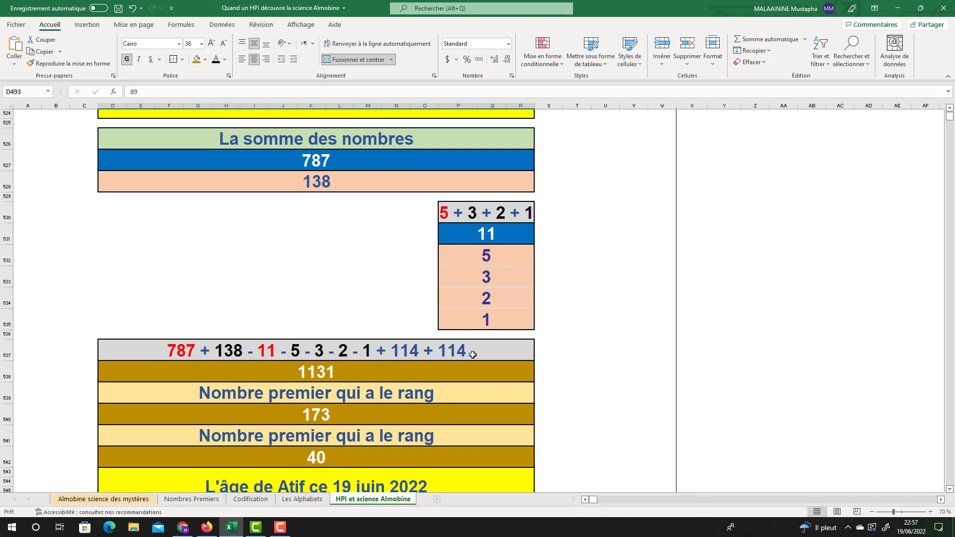
Review the "La somme des nombres" cells and the chain of results and prime ranks below the + 114 + 114 expression.
click(324, 157)
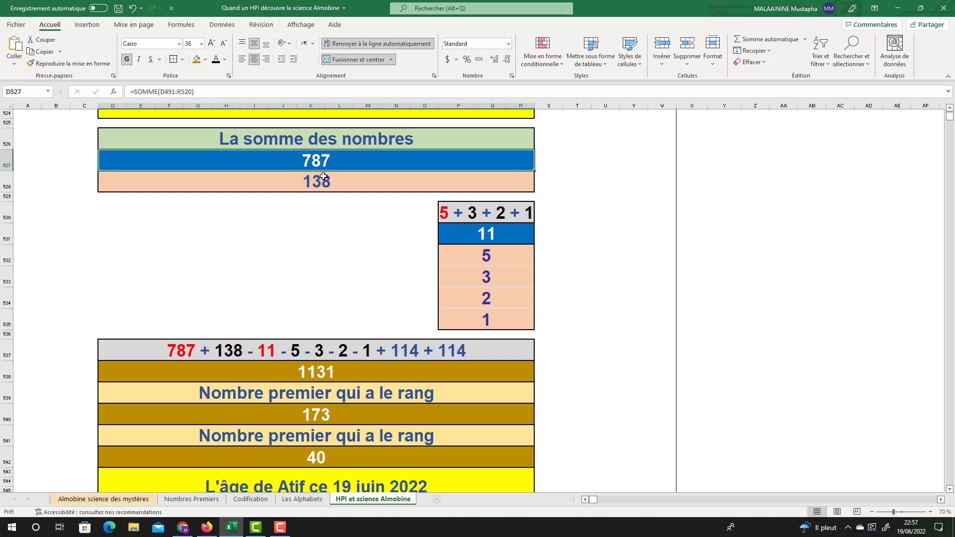
click(323, 178)
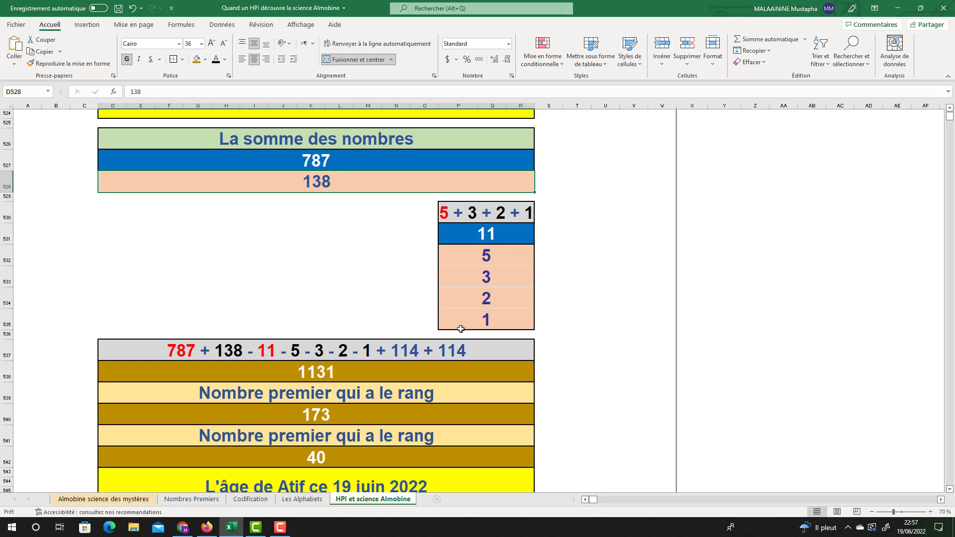
click(321, 369)
scroll(436, 278, down, 1)
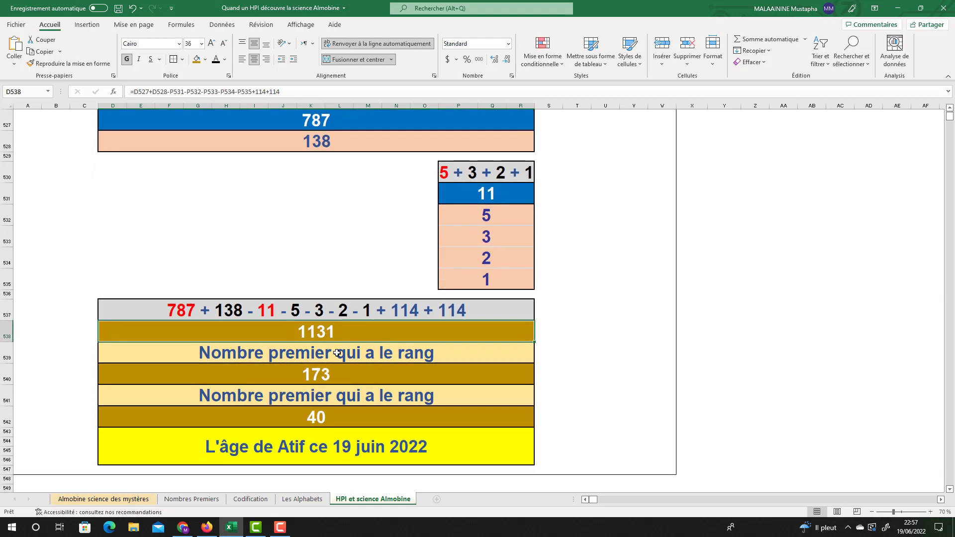
click(317, 373)
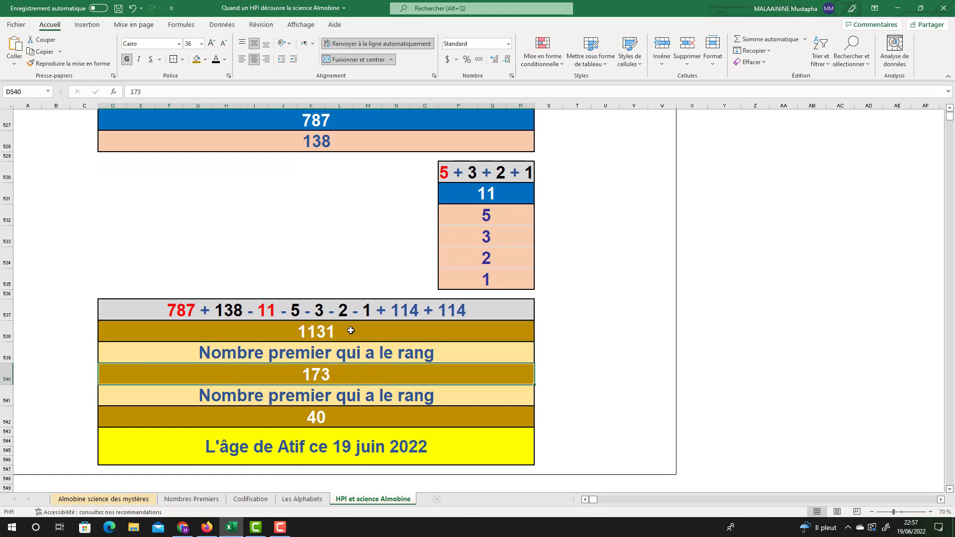
scroll(351, 331, down, 3)
double_click(316, 237)
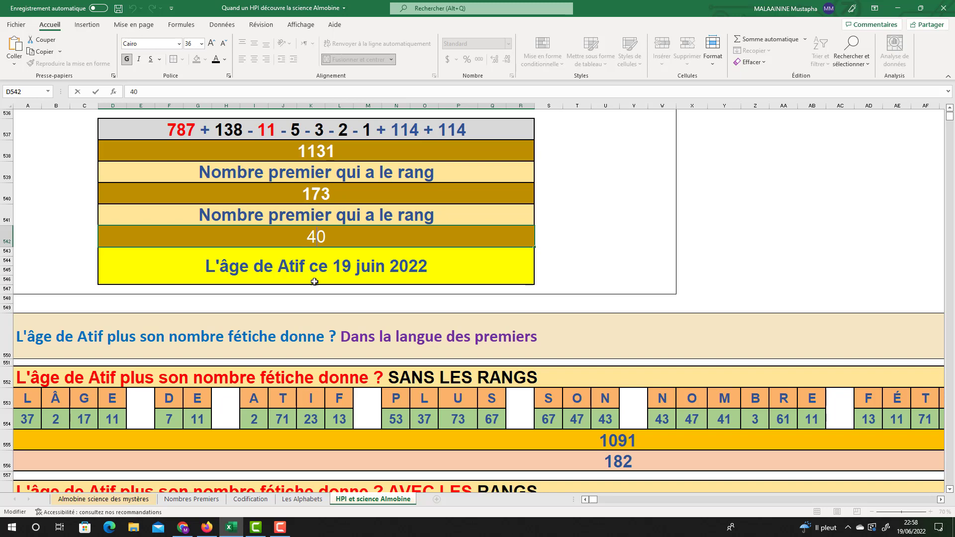
click(225, 396)
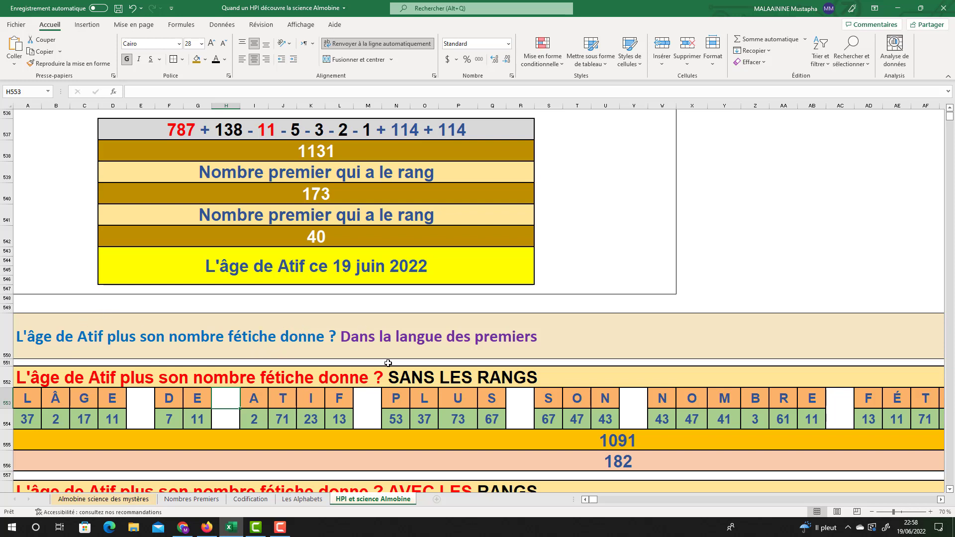
Examine the phrase's total and rank in the "SANS LES RANGS" table and its total in the "AVEC LES RANGS" table.
scroll(396, 354, down, 2)
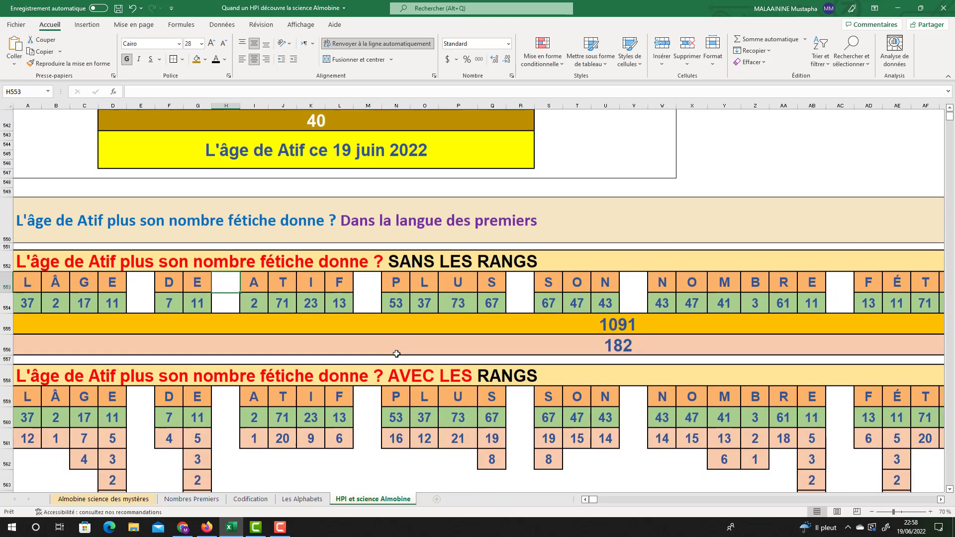
click(597, 329)
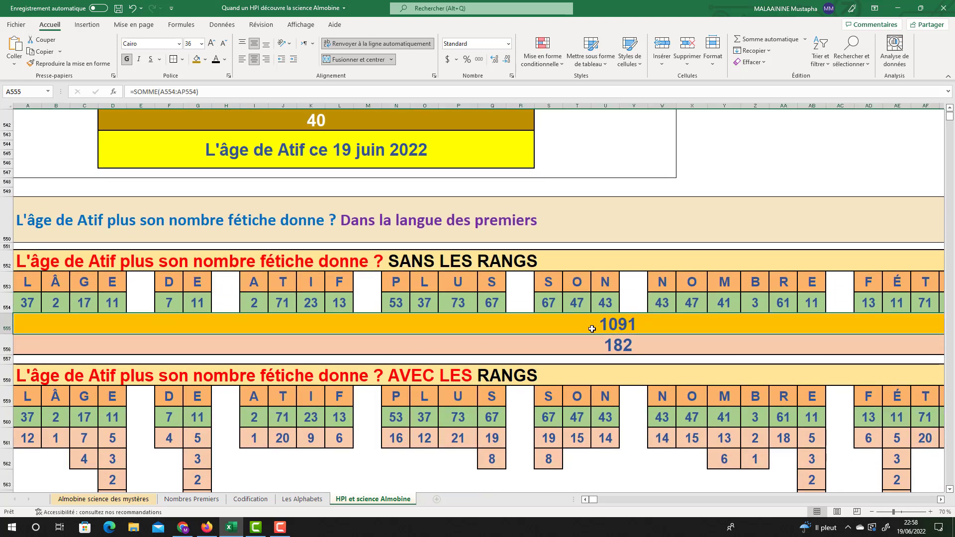
scroll(614, 318, down, 1)
click(617, 306)
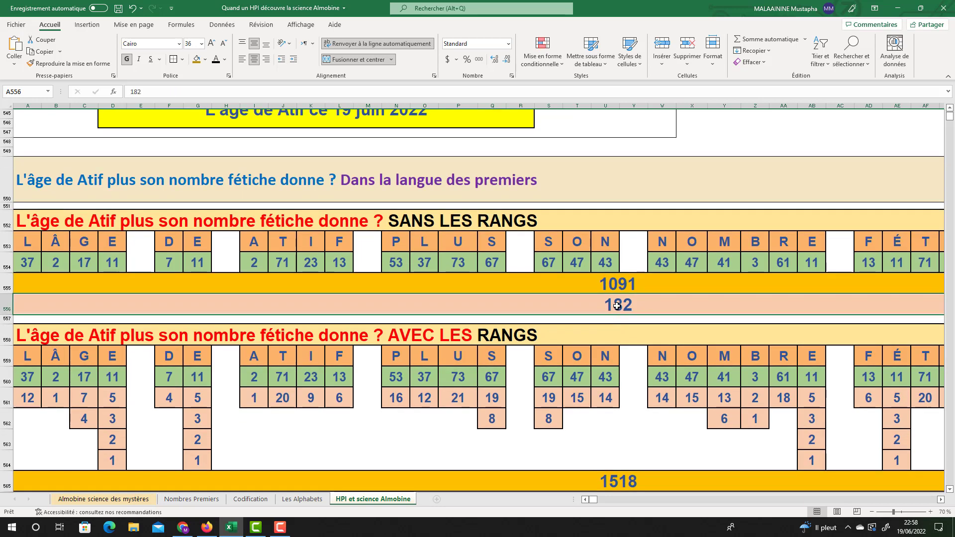
scroll(617, 313, down, 3)
click(615, 336)
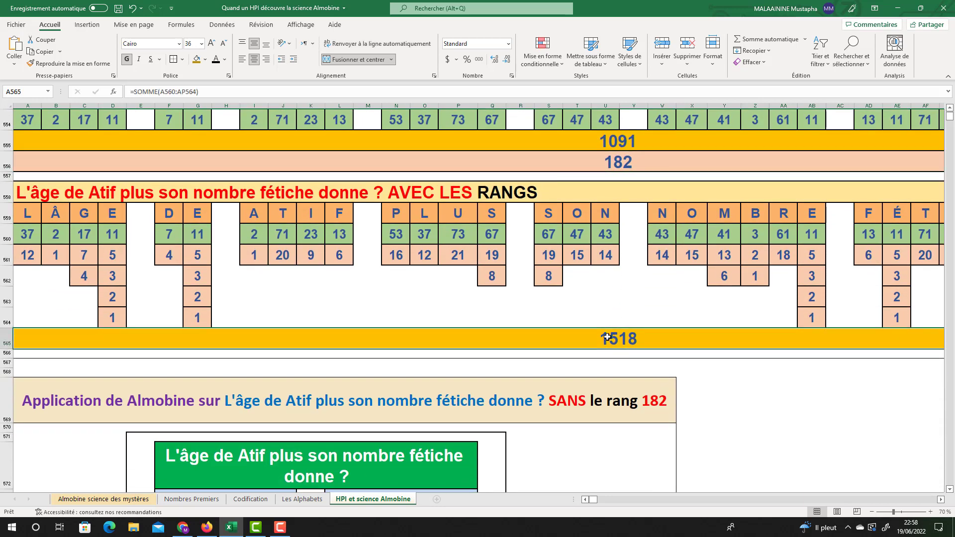
scroll(607, 331, up, 1)
scroll(606, 315, down, 4)
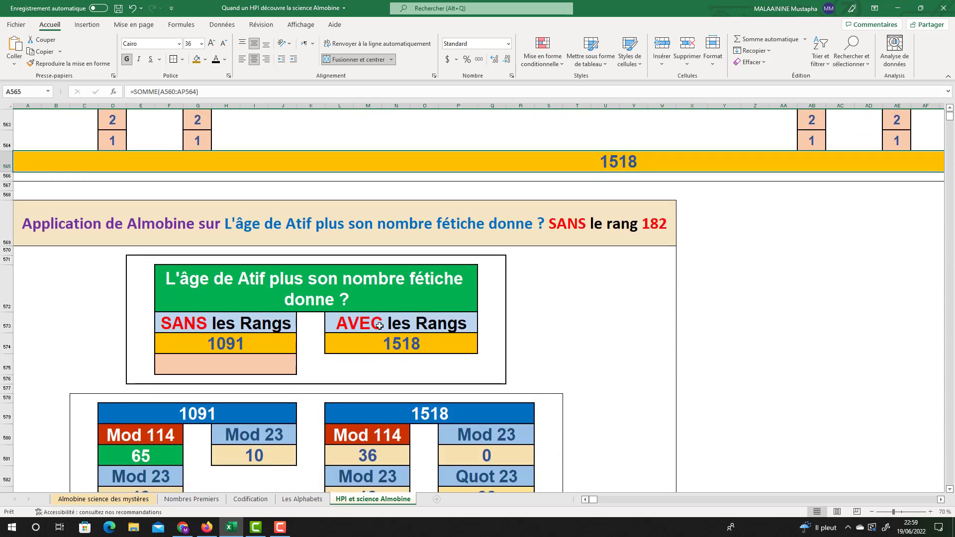
Check the empty rank cell under "SANS les Rangs" and the two header numbers of the Mod 114 and Mod 23 block.
click(251, 357)
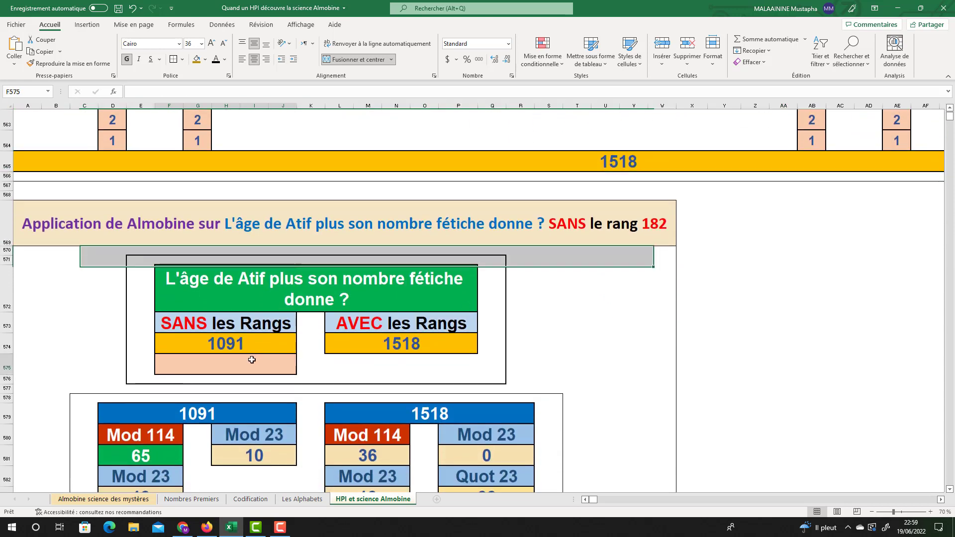
scroll(257, 358, down, 2)
click(197, 321)
double_click(422, 325)
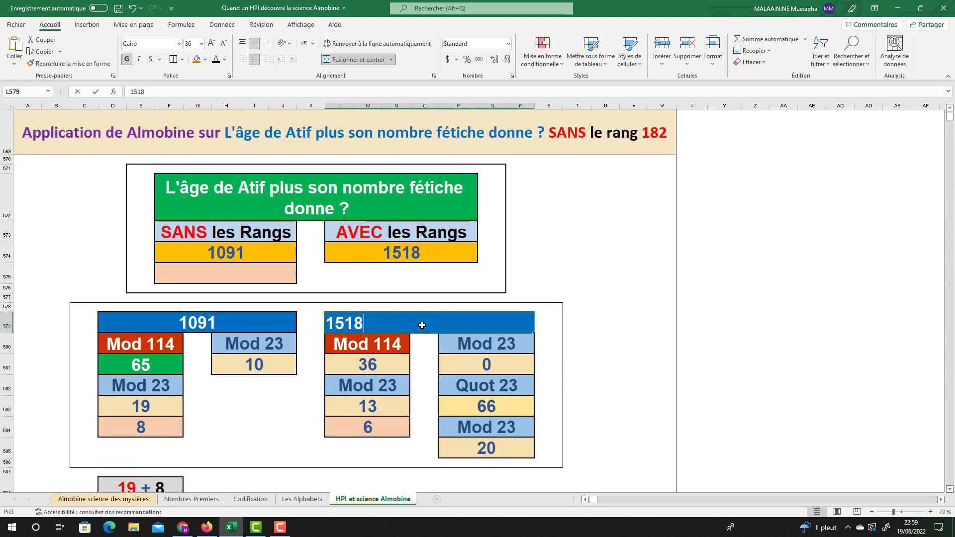
click(358, 358)
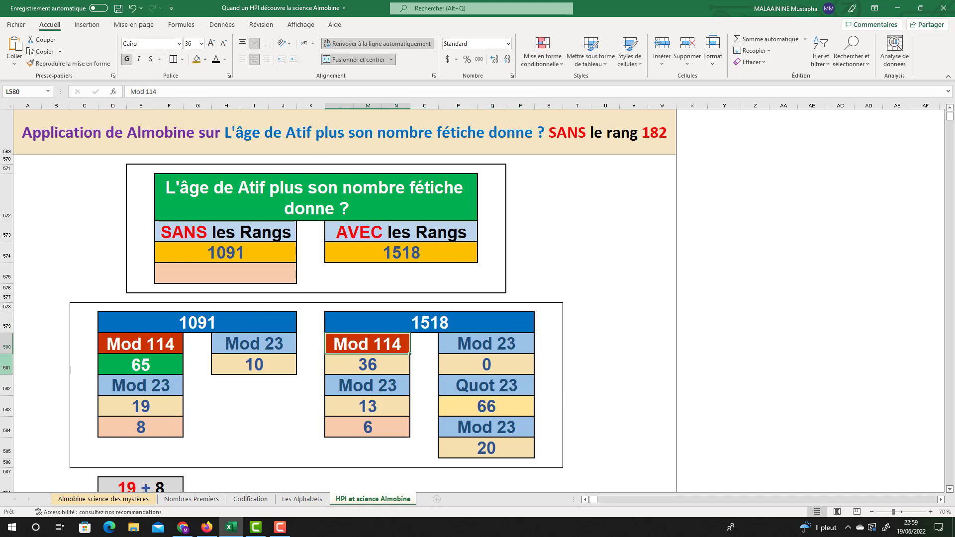
click(2, 365)
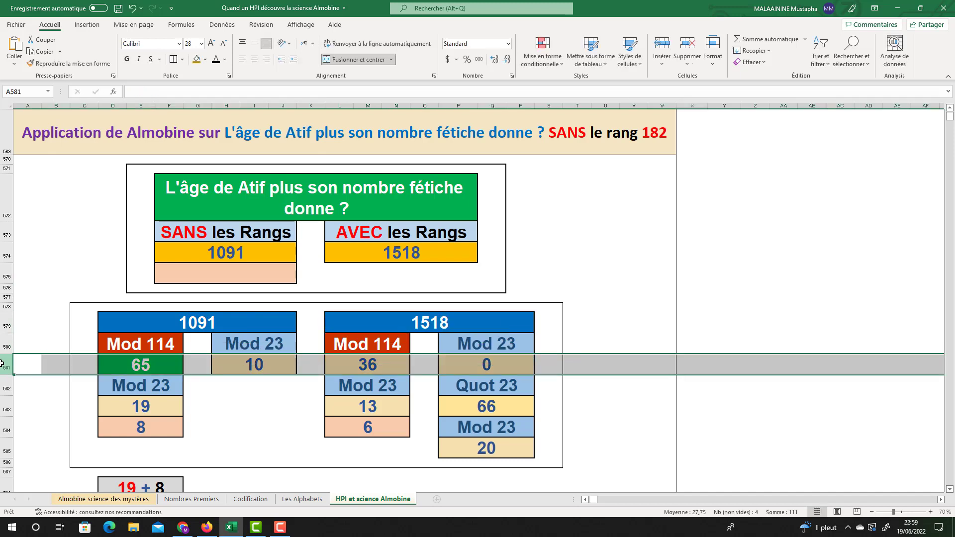
Inspect the Mod 114 and Mod 23 results under 1091 and select the range D581:F584.
click(156, 364)
click(165, 388)
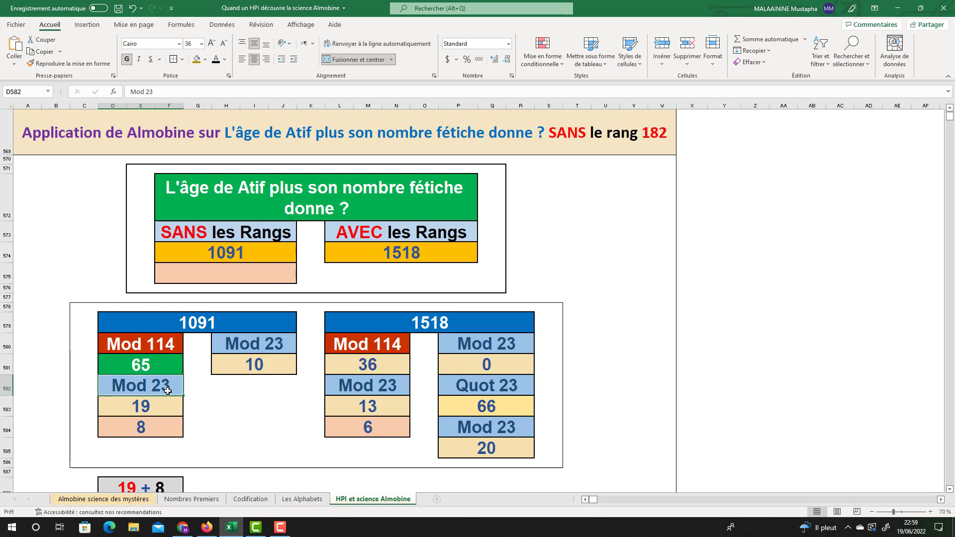
double_click(140, 407)
key(Return)
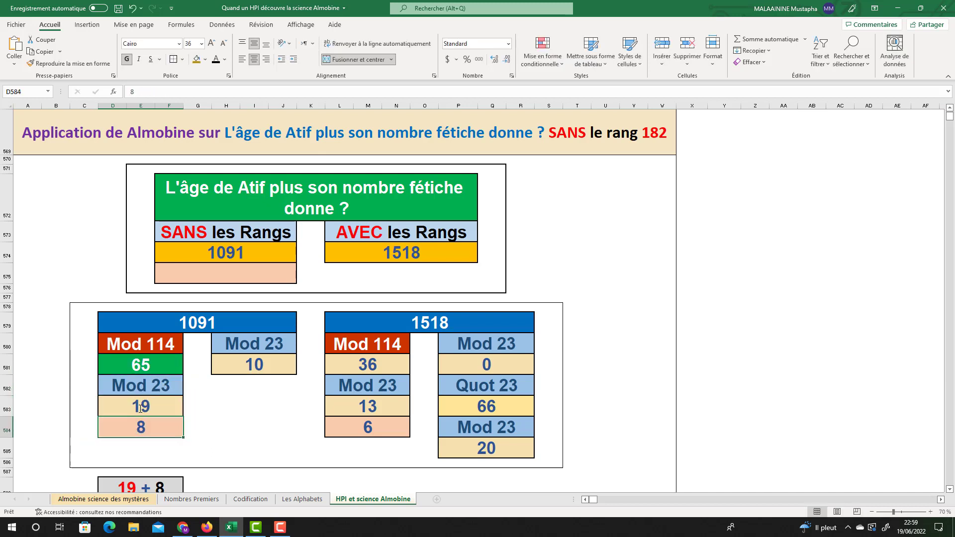
drag(141, 359, 139, 426)
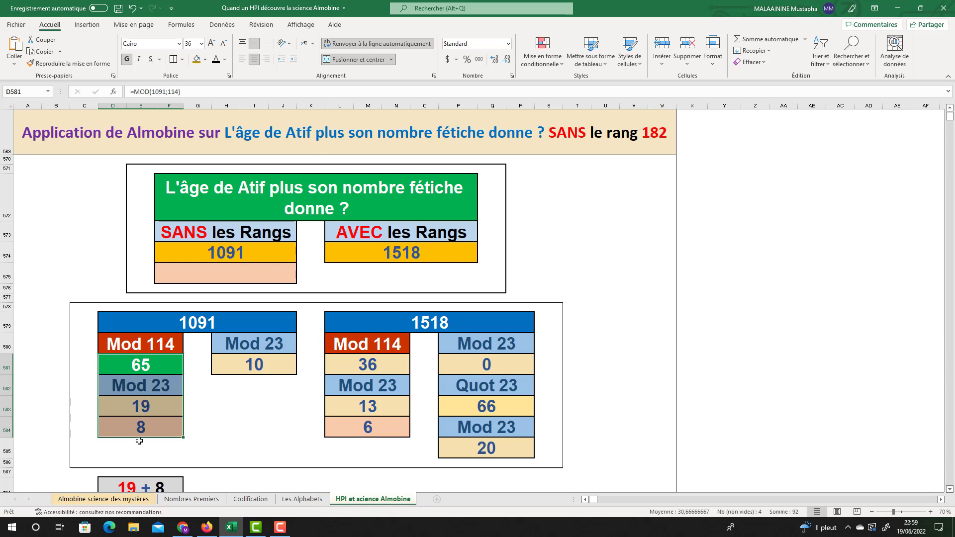
Inspect the Mod 114, Mod 23 and Quot 23 formulas under the 1518 header.
key(Return)
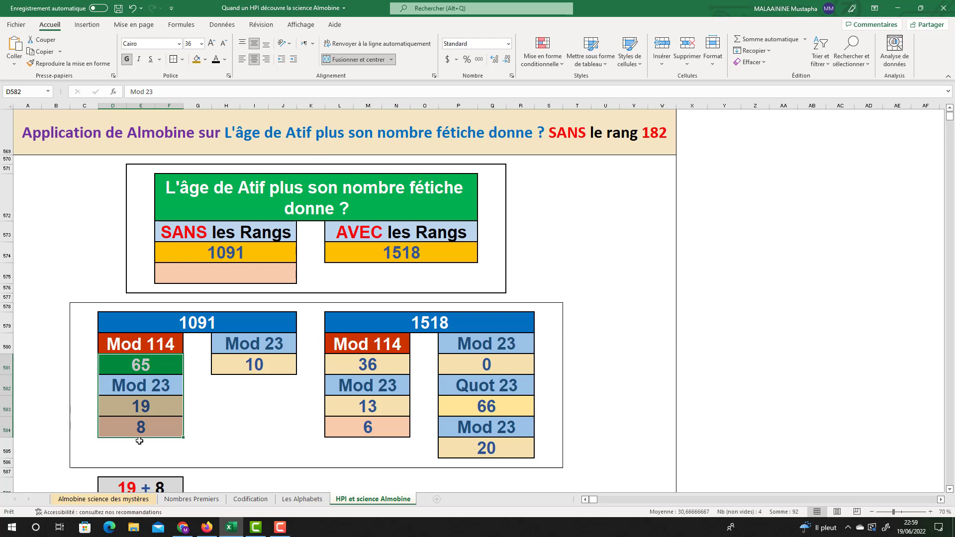
click(370, 368)
key(Return)
key(Return)
key(Return)
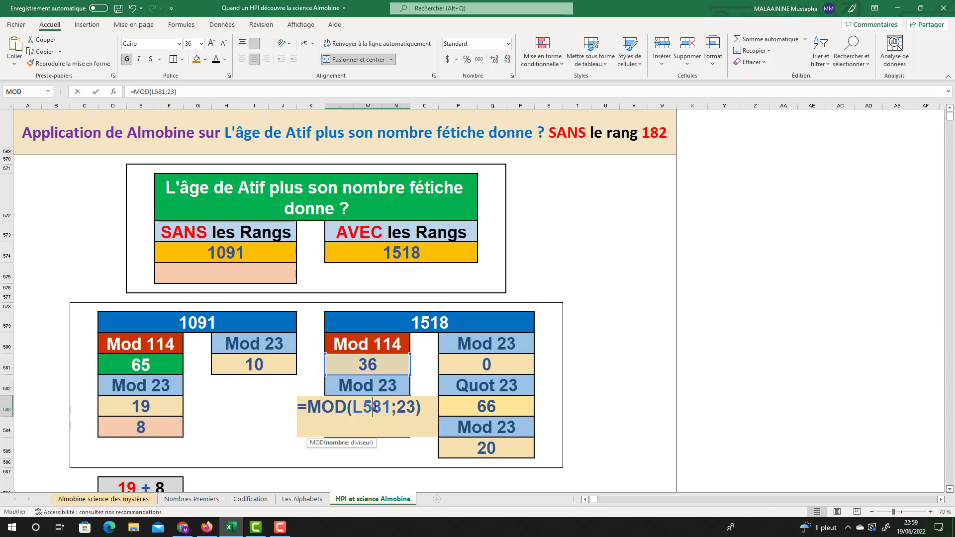
click(503, 365)
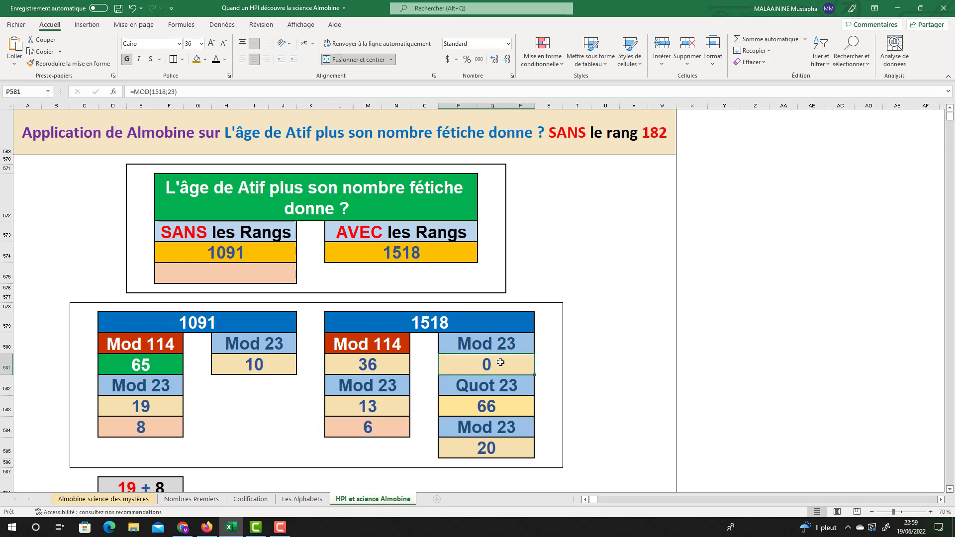
click(487, 407)
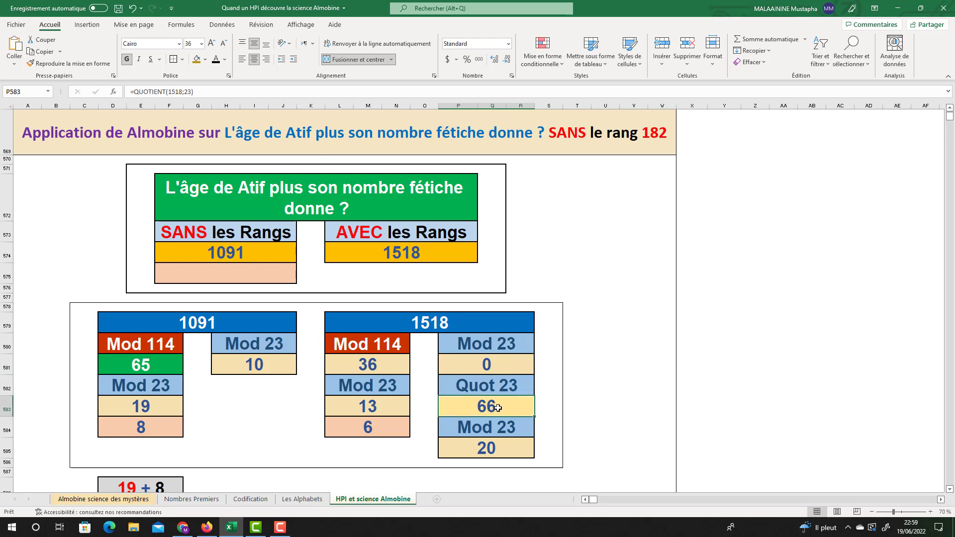
Verify the Quot 23 result by dividing header cell L579 by 23 in cell Y580, and clear that scratch cell.
click(723, 343)
text(=)
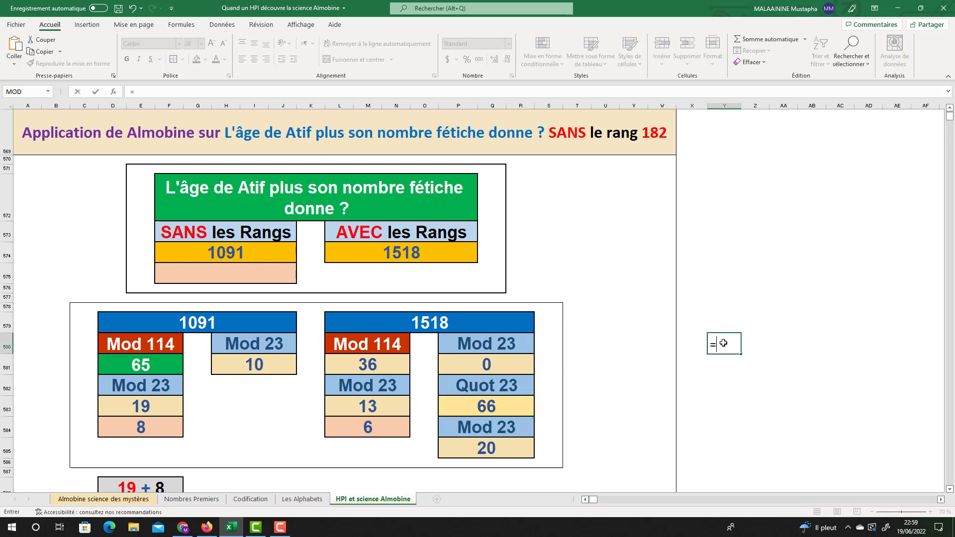
click(445, 325)
text(/)
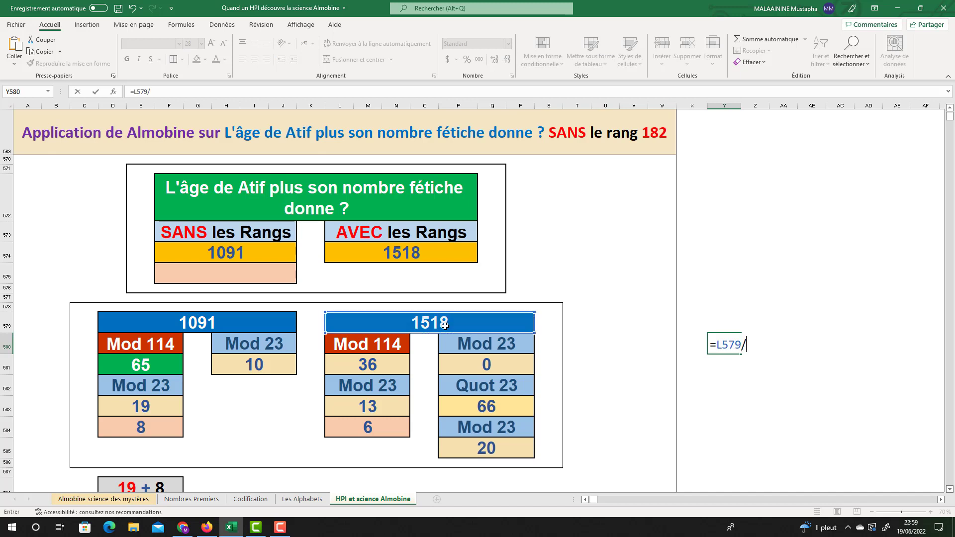
key(Return)
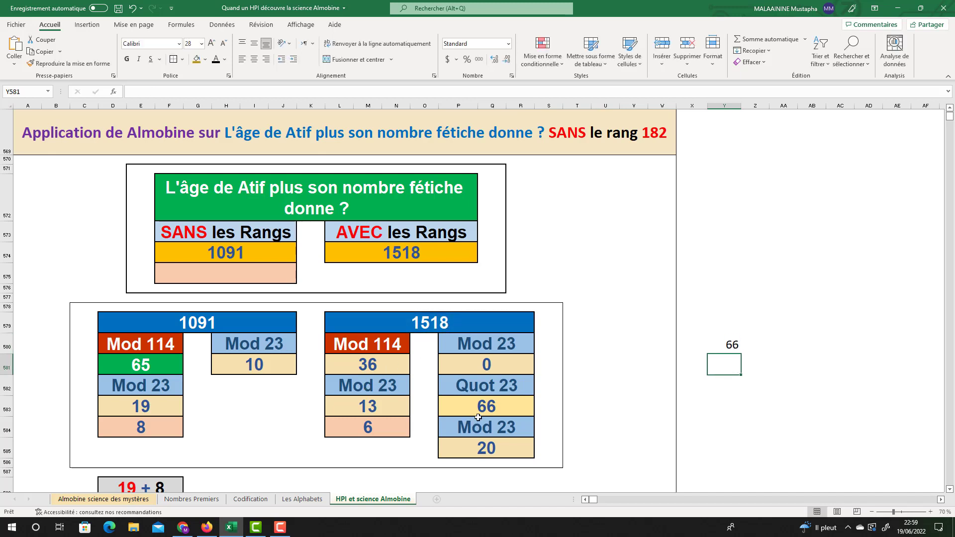
click(479, 414)
click(729, 344)
key(Delete)
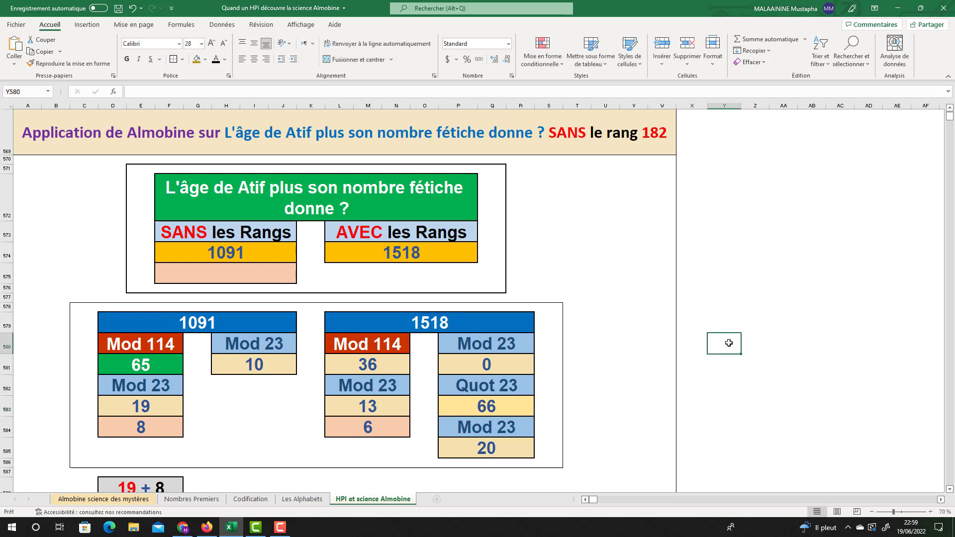
Check the final Mod 23 formula under 1518 and the sum and Mod 23 formulas of the 19 + 8 block.
click(501, 426)
click(486, 444)
scroll(644, 322, down, 2)
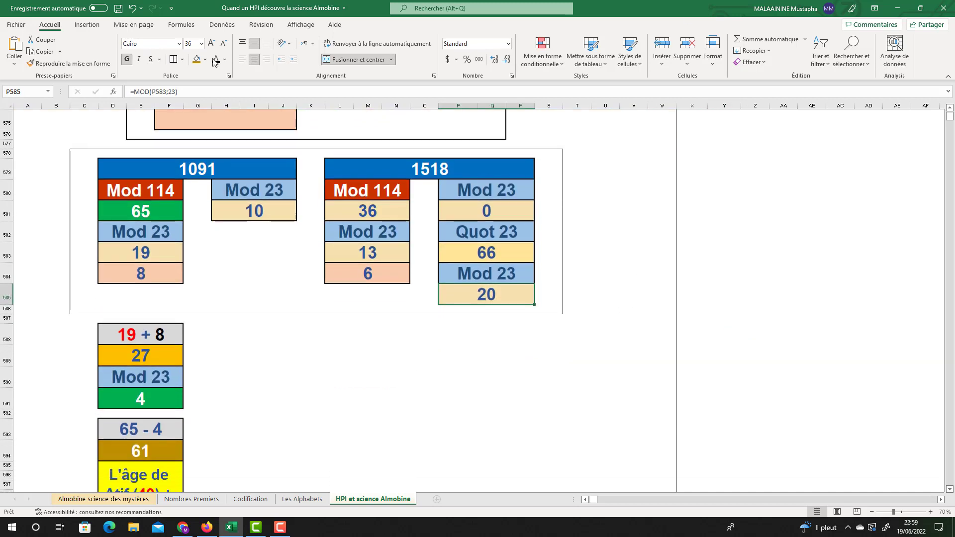
drag(135, 251, 136, 271)
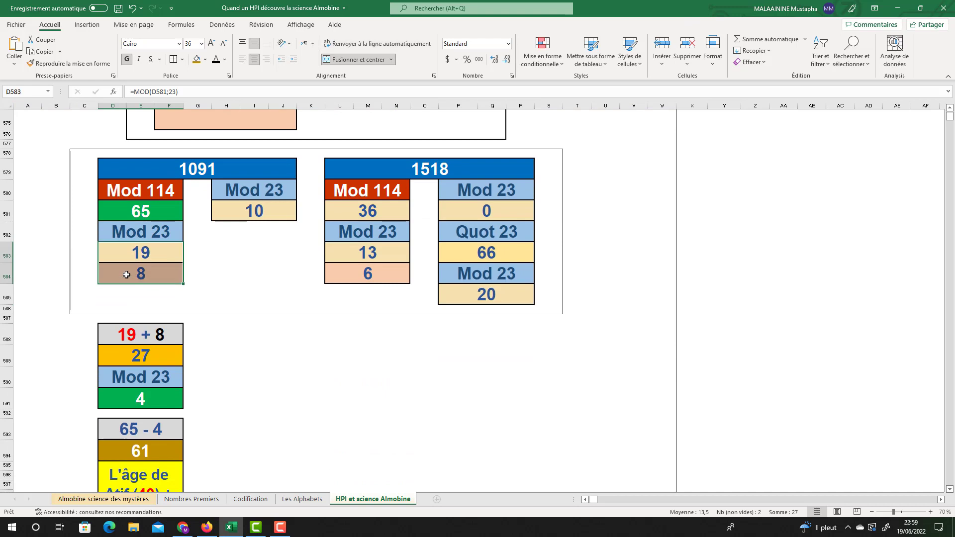
click(135, 356)
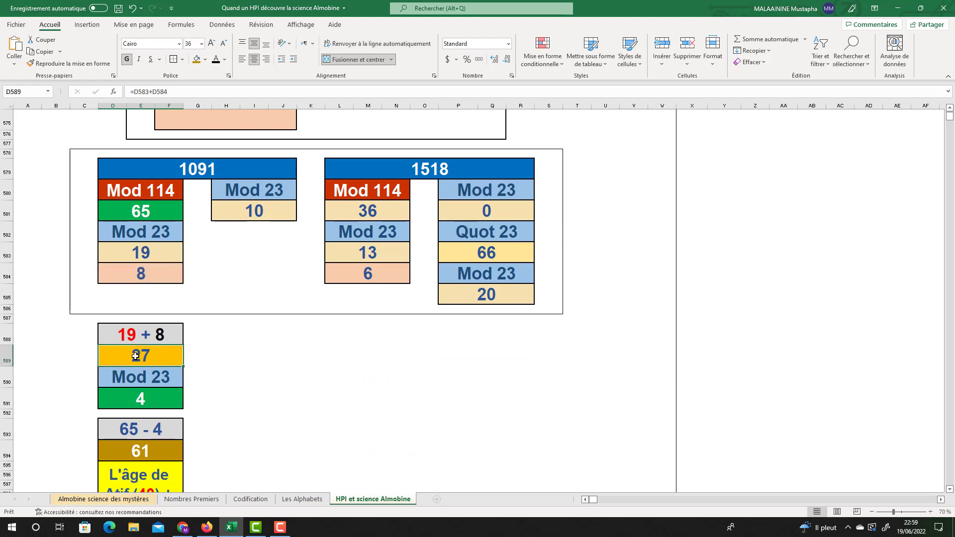
click(148, 397)
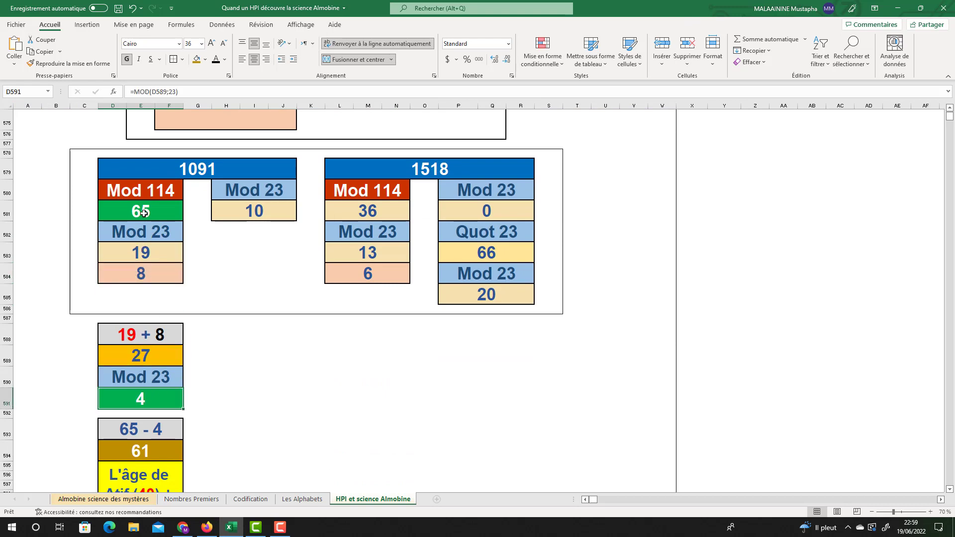
double_click(146, 399)
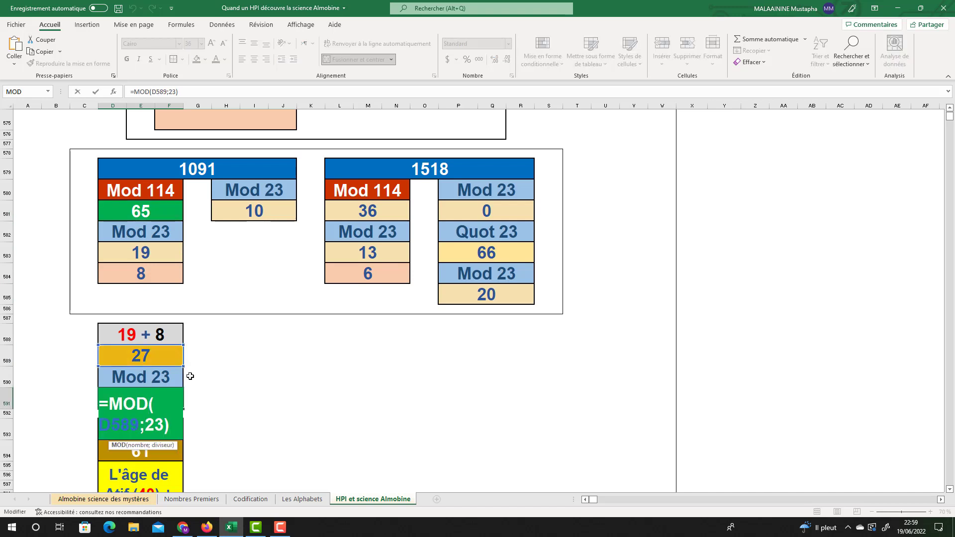
key(Return)
Examine the subtraction formula under 65 - 4 in column D and its yellow age plus lucky-number label.
scroll(189, 374, down, 2)
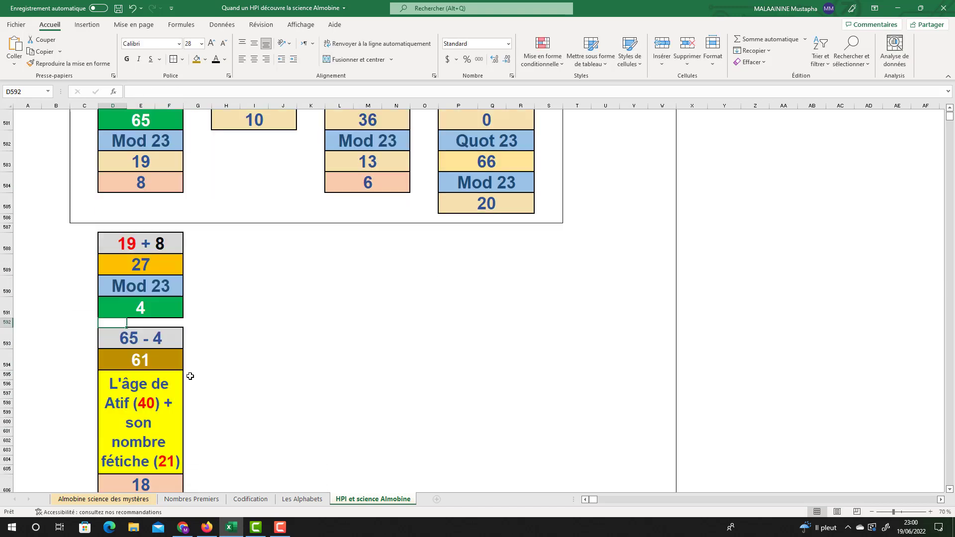
click(155, 357)
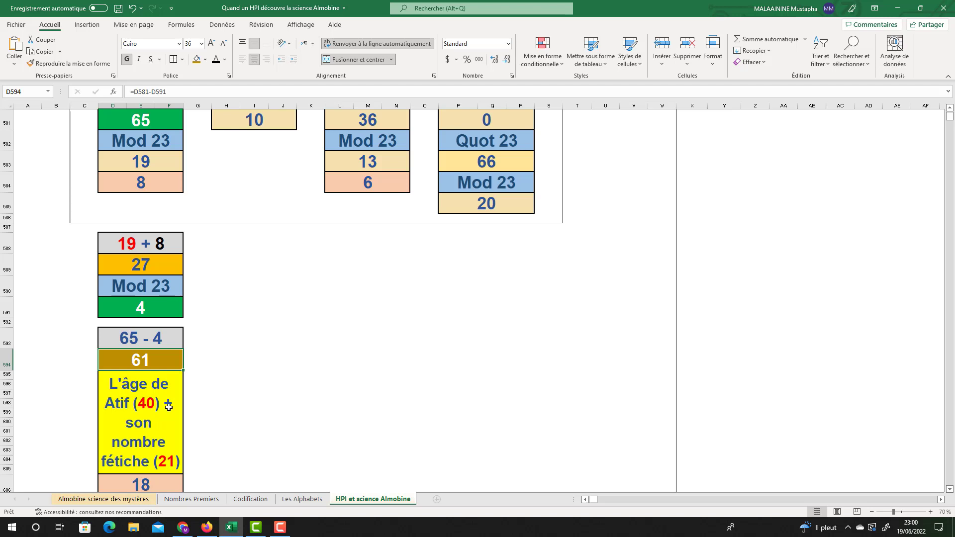
click(164, 464)
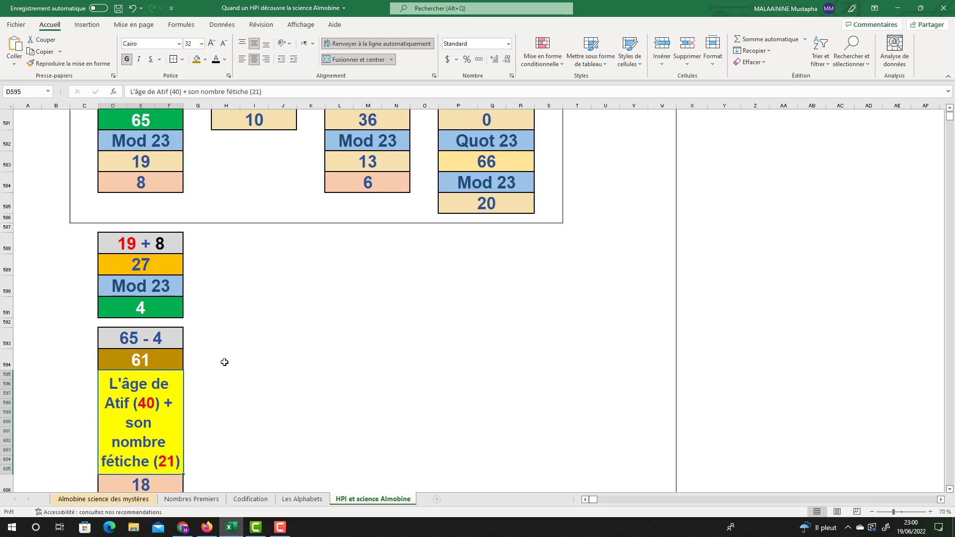
Trace the source range of the SOMME formula under 36 + 13 + 6 + 10 without changing it.
scroll(223, 360, down, 1)
click(305, 475)
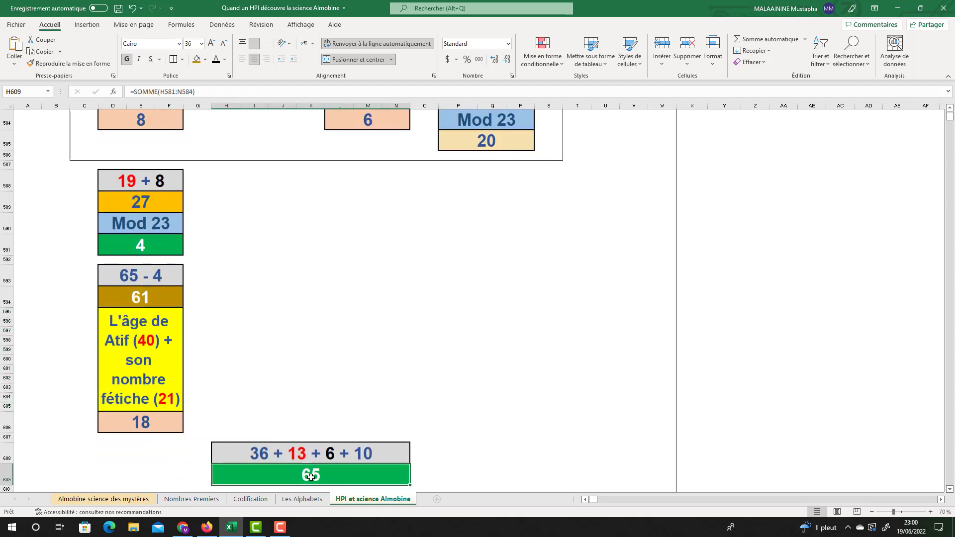
key(F2)
scroll(489, 379, up, 2)
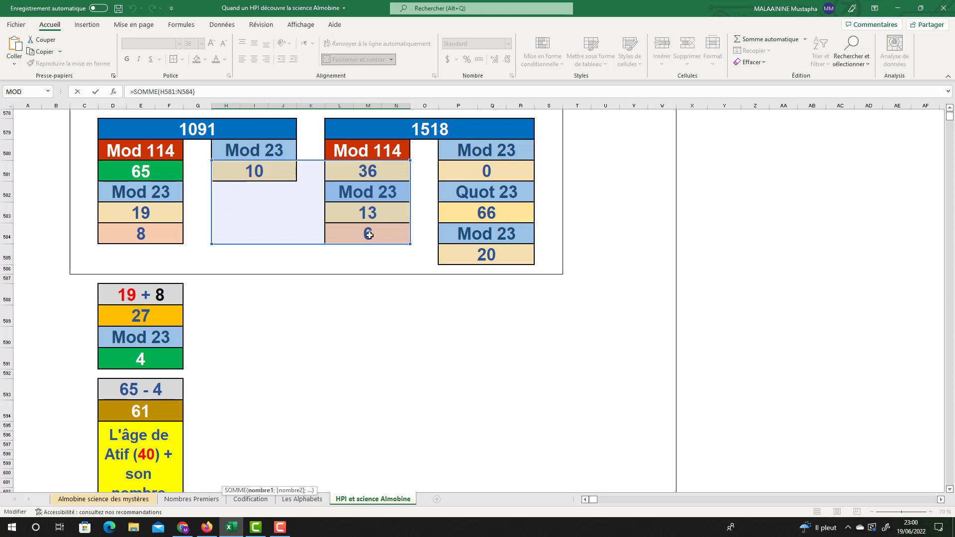
key(Escape)
key(Return)
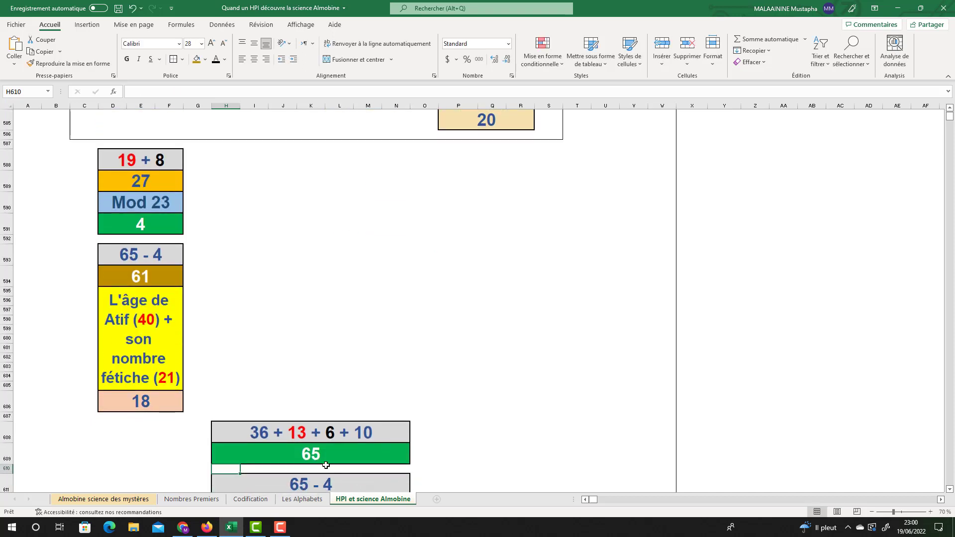
Check cell D591 of the 19 + 8 block and the 65 - 4 formula in H612 that subtracts it.
click(149, 223)
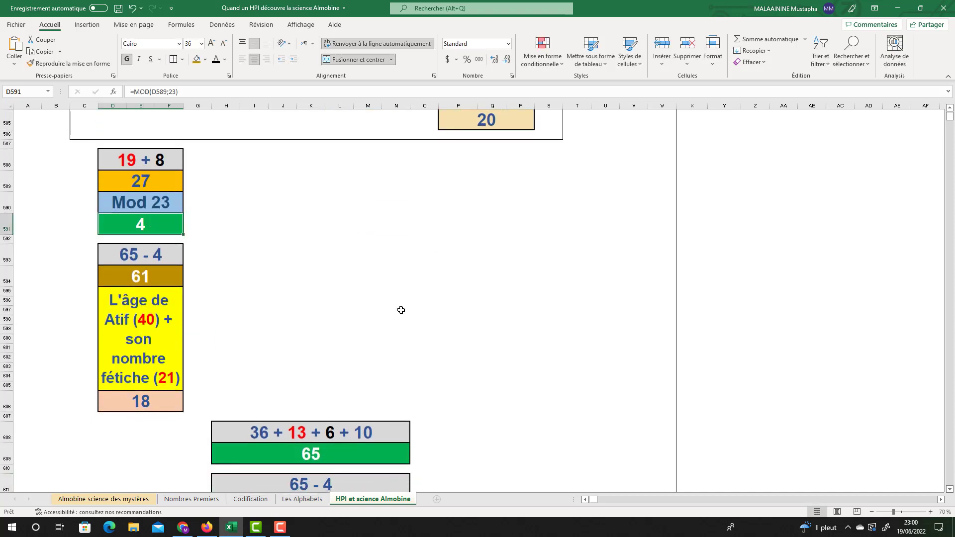
scroll(389, 309, down, 3)
click(311, 349)
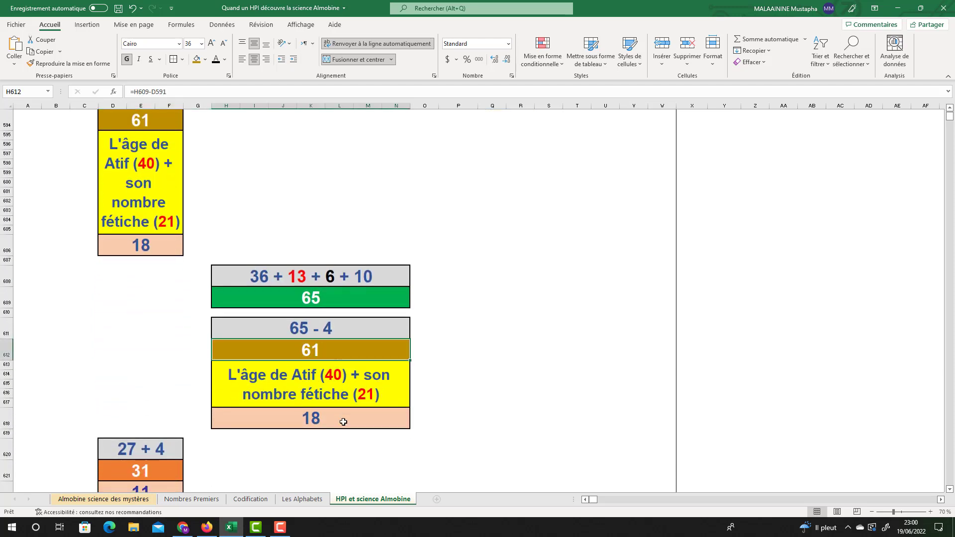
Select the range P583:R585 under 1518 and recheck the sum formula in the 19 + 8 block.
scroll(339, 411, up, 4)
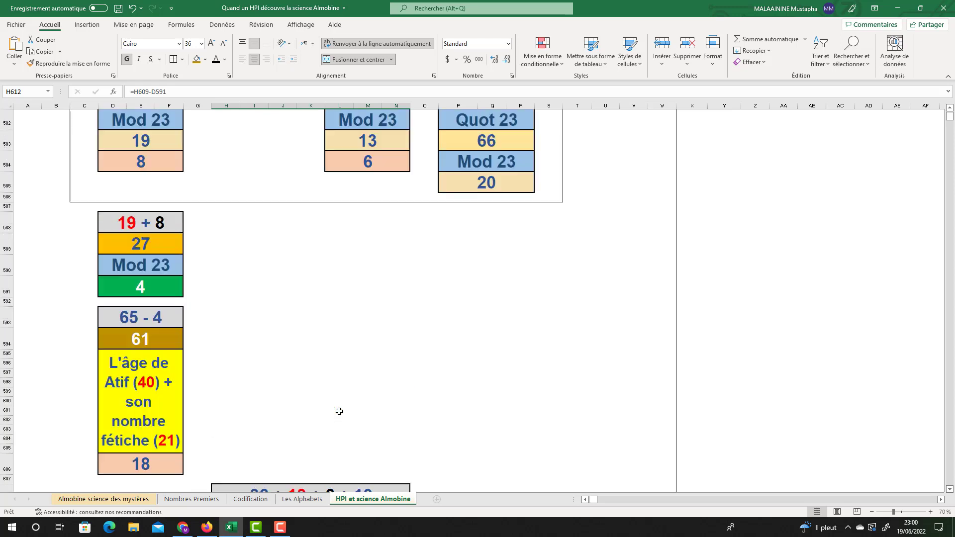
drag(475, 135, 464, 179)
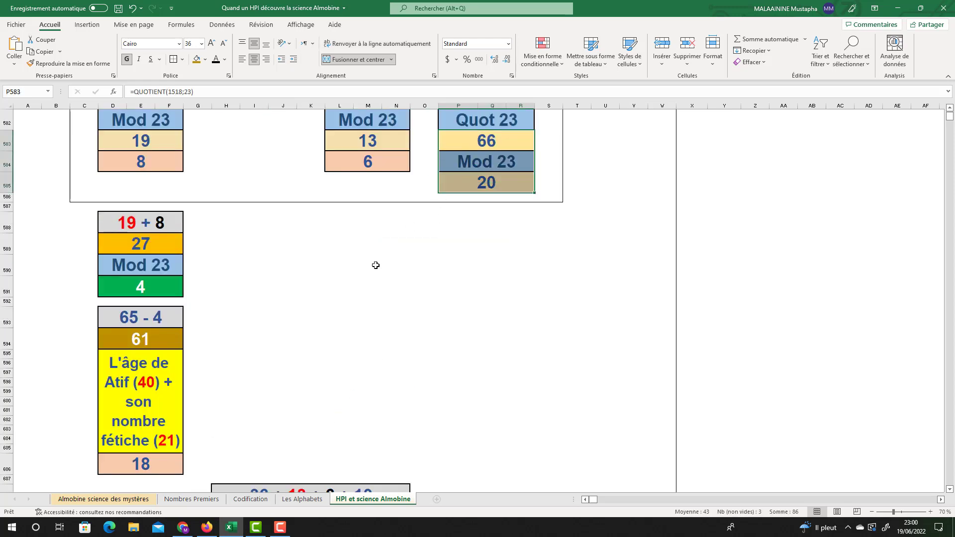
scroll(375, 266, down, 2)
click(149, 145)
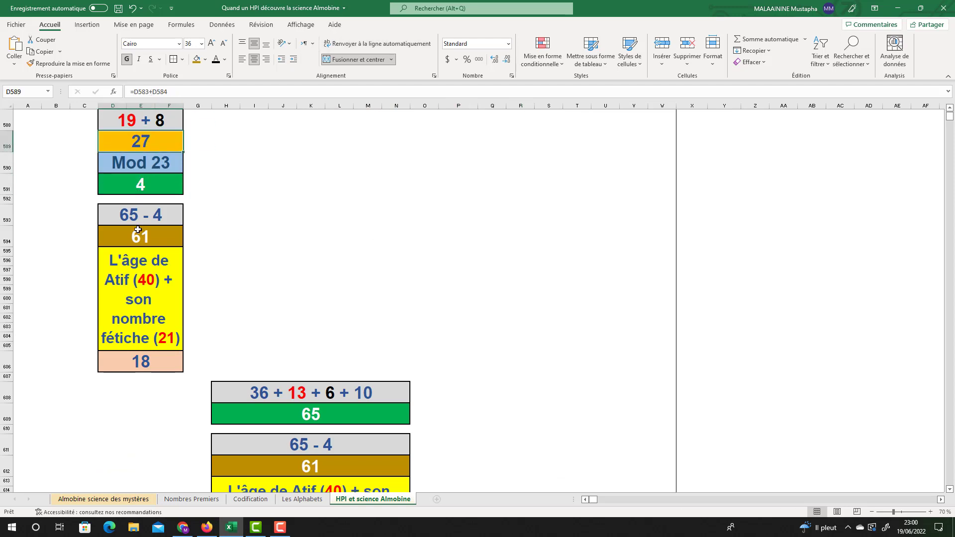
Review the 27 + 4 result in D621 and each prime rank in the chain below it.
scroll(156, 224, down, 1)
scroll(157, 224, down, 5)
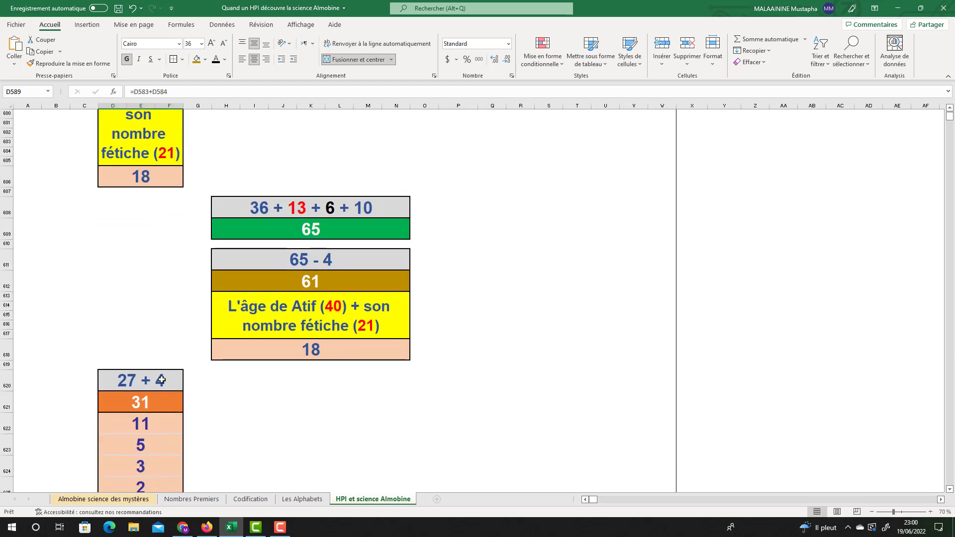
click(146, 376)
scroll(194, 373, down, 2)
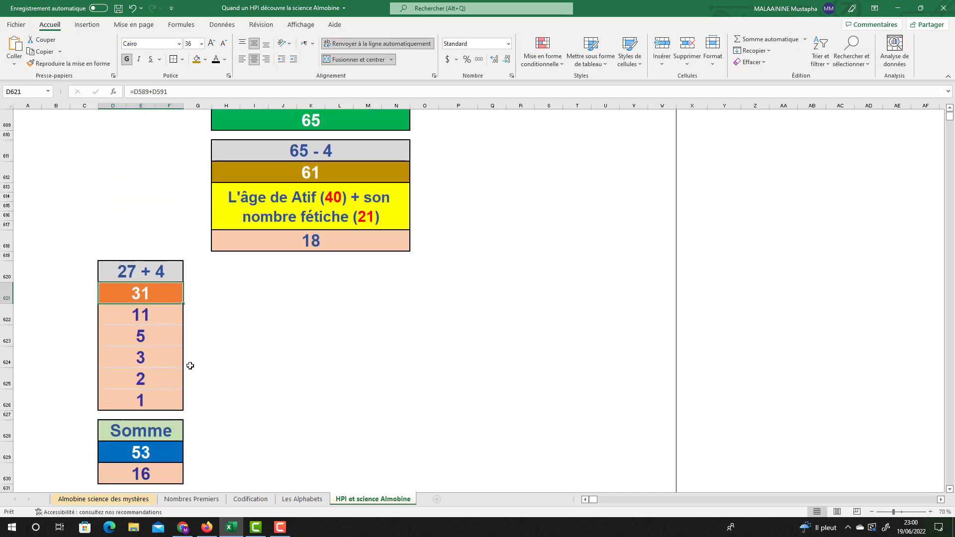
click(149, 317)
click(141, 338)
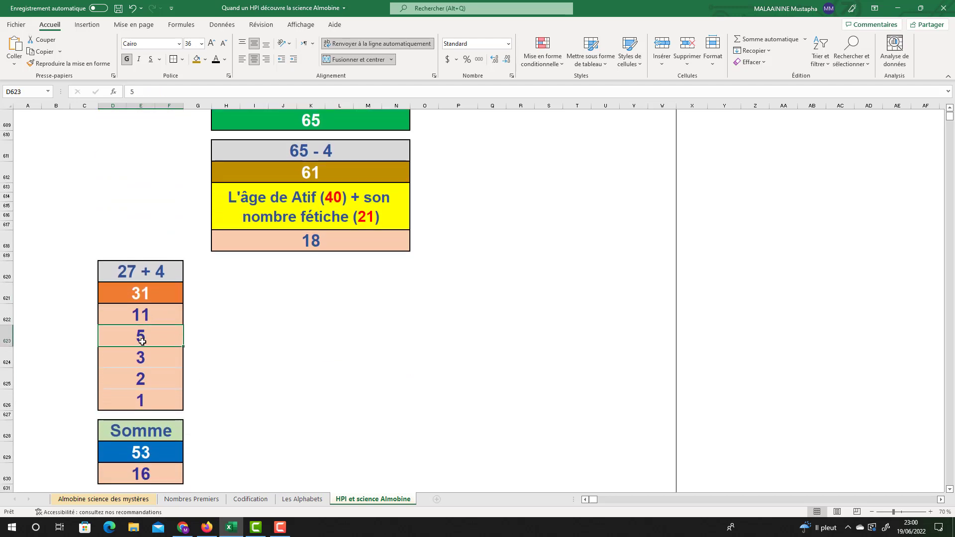
click(139, 356)
click(134, 379)
click(141, 399)
Check the Somme formula and its prime rank, plus the subtraction formula under 114 - 53.
click(112, 450)
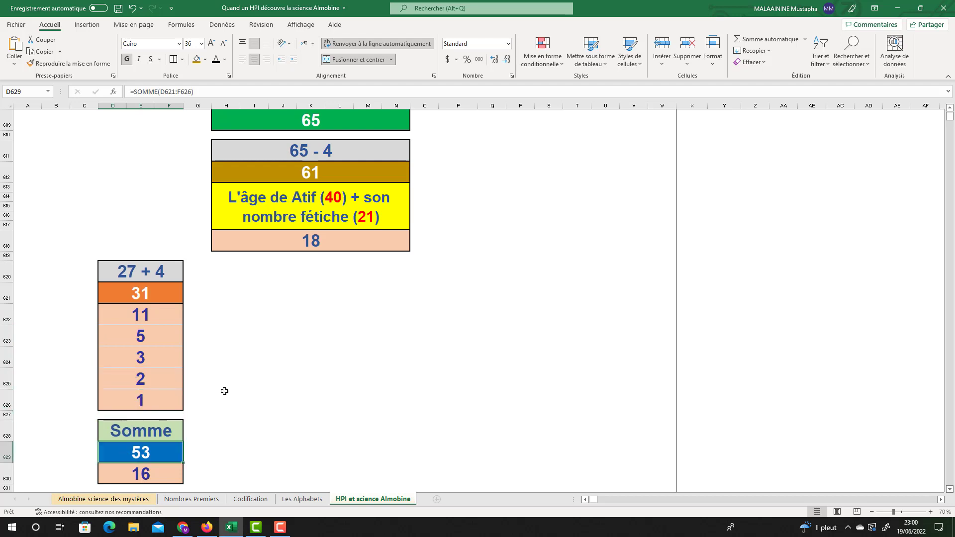
scroll(222, 390, down, 1)
click(145, 422)
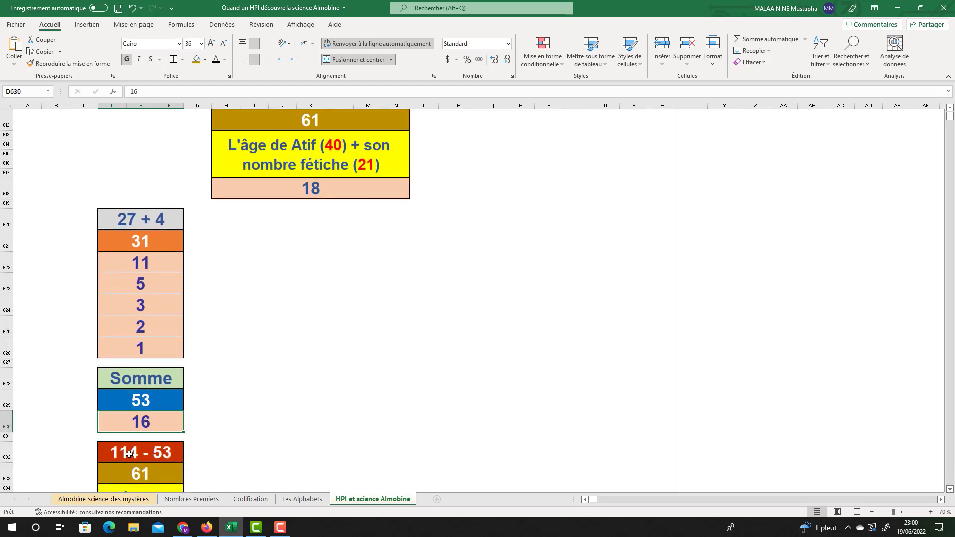
scroll(134, 435, down, 1)
click(134, 435)
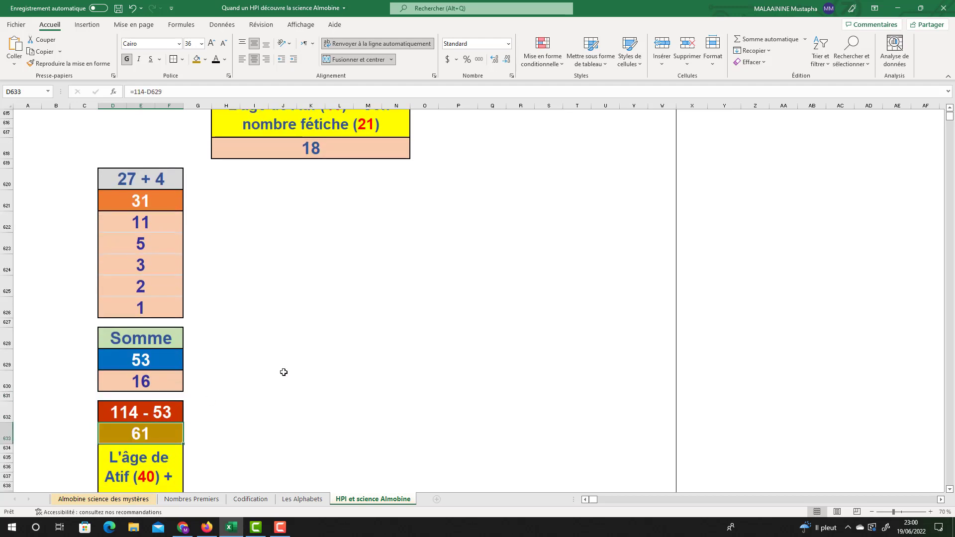
Compare the Somme total in D629 with the subtraction formula under 53 - 16.
scroll(283, 372, down, 1)
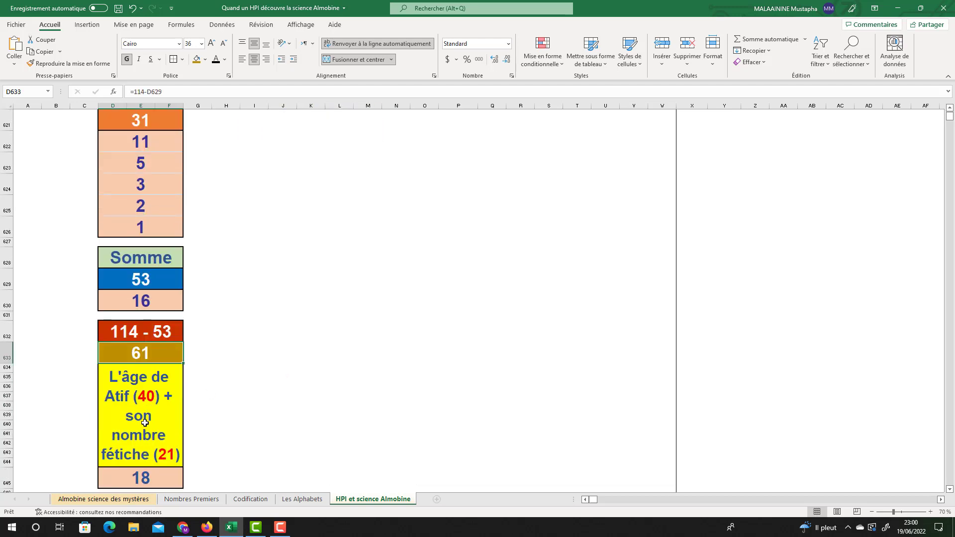
scroll(149, 373, down, 2)
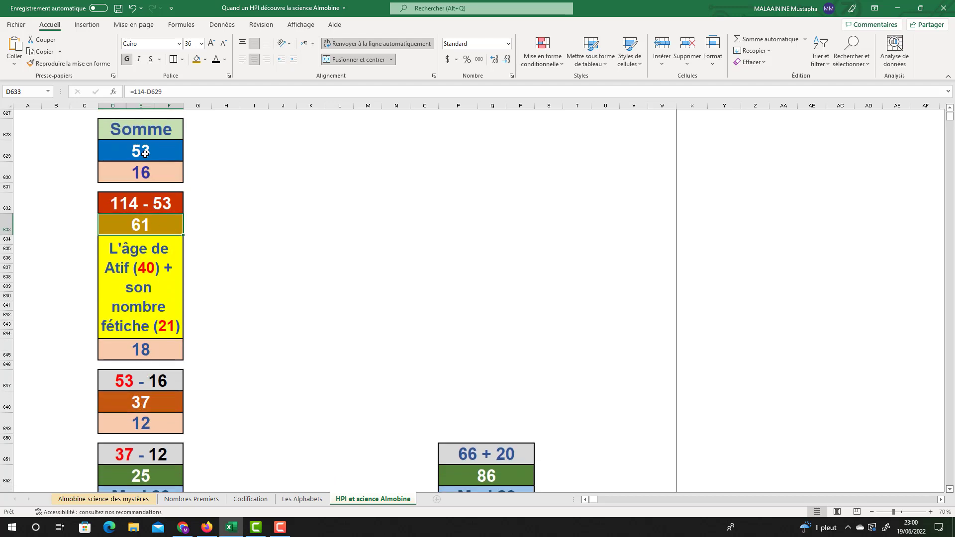
click(145, 154)
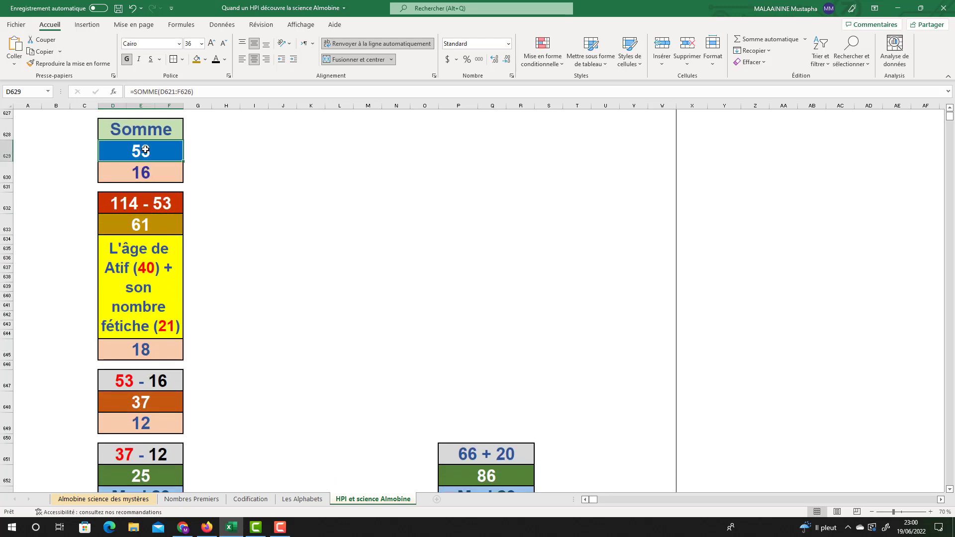
click(136, 404)
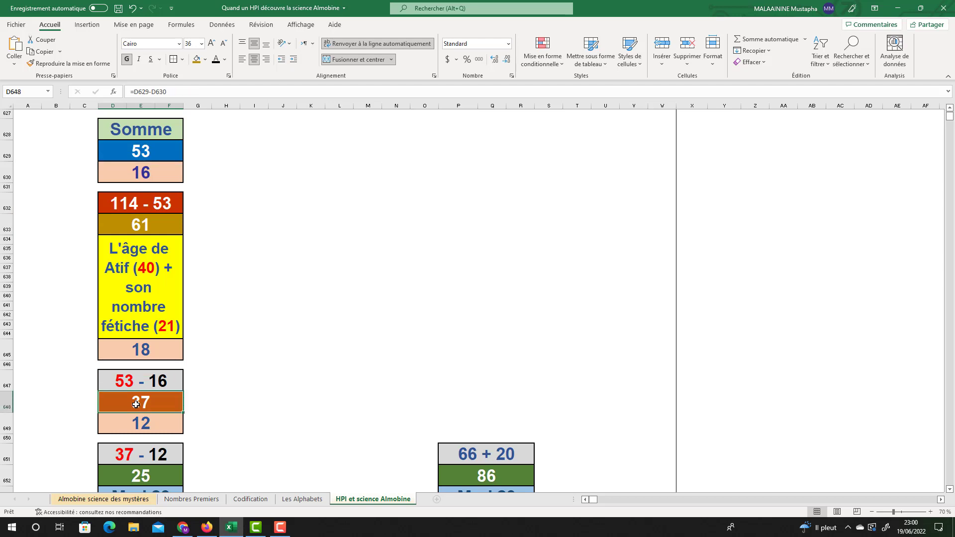
click(149, 155)
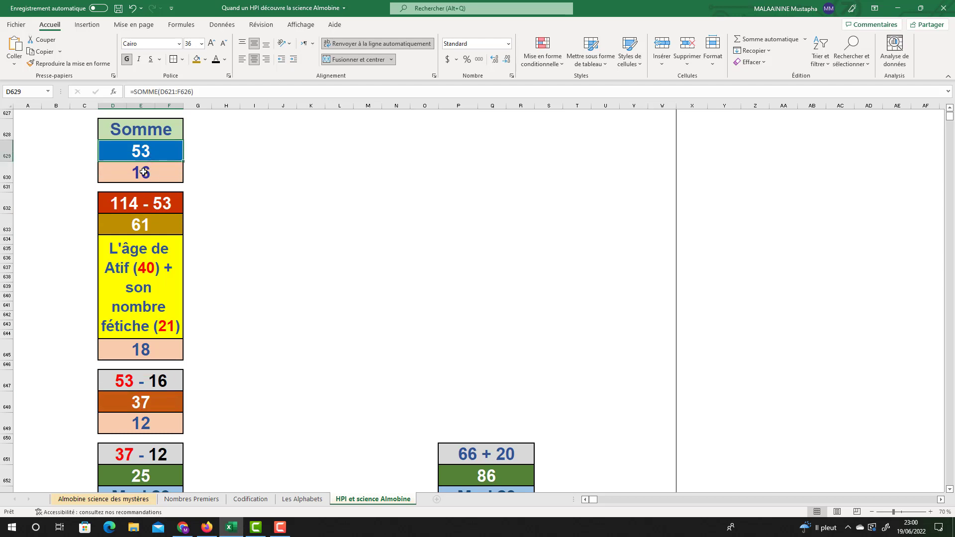
Trace the references in the formulas under 53 - 16 and 66 + 20 back to their source cells.
double_click(151, 404)
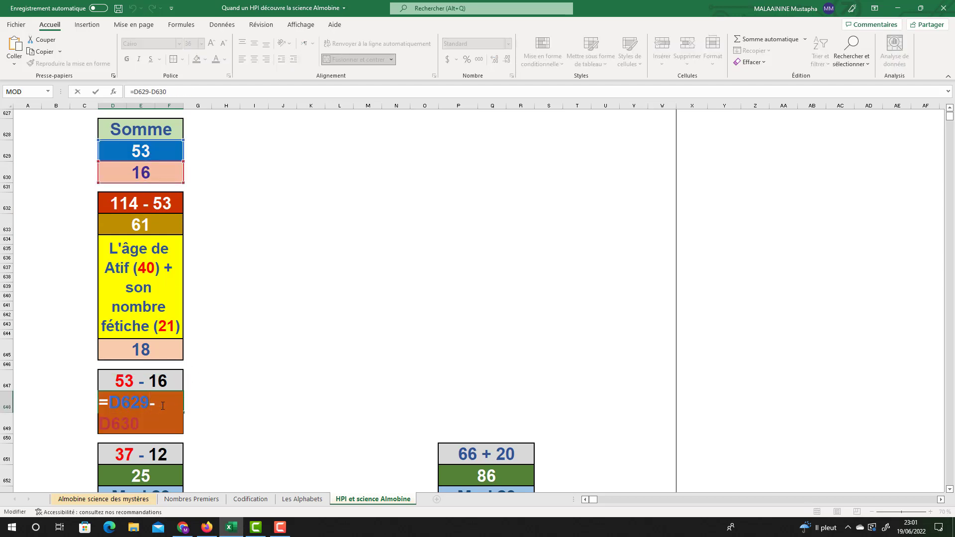
key(Return)
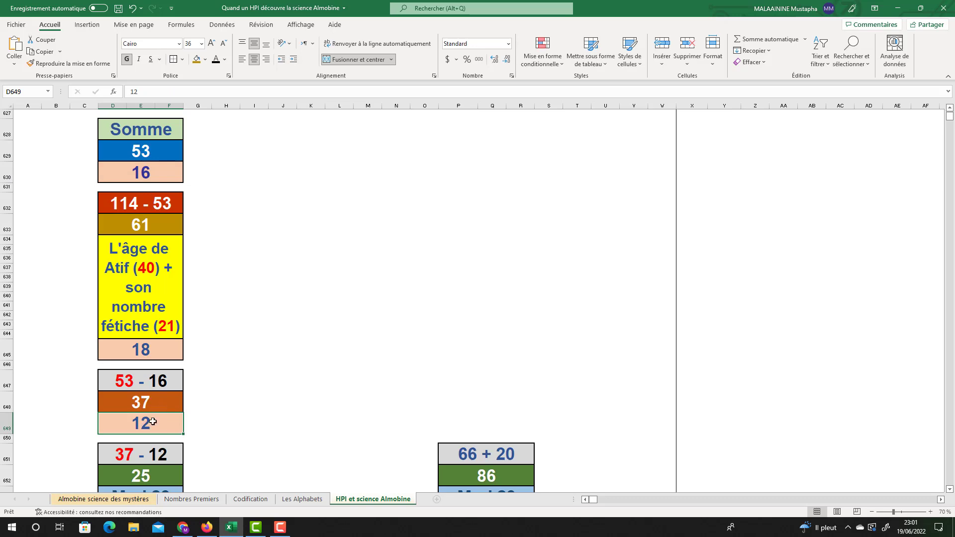
scroll(238, 383, up, 1)
scroll(263, 375, down, 2)
double_click(462, 421)
scroll(550, 298, up, 8)
scroll(589, 267, up, 12)
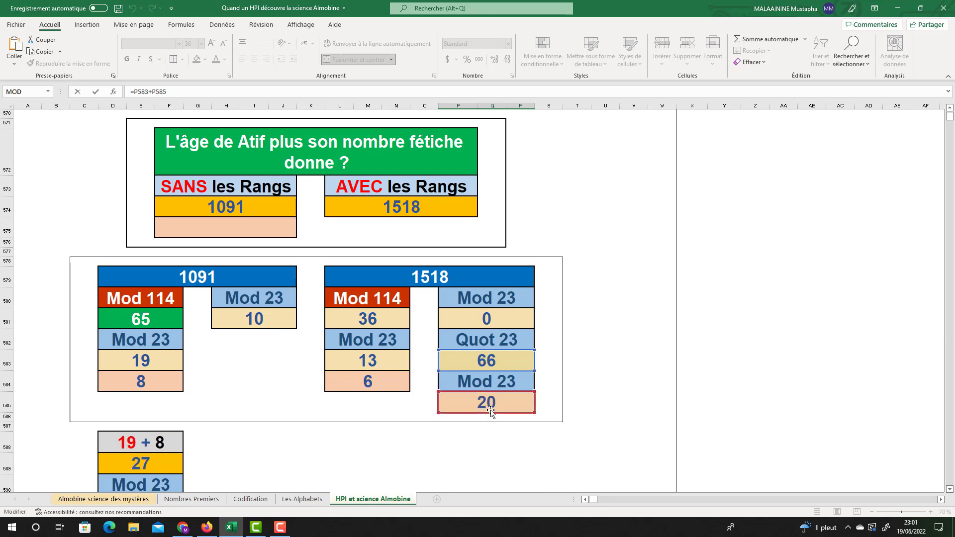
key(Return)
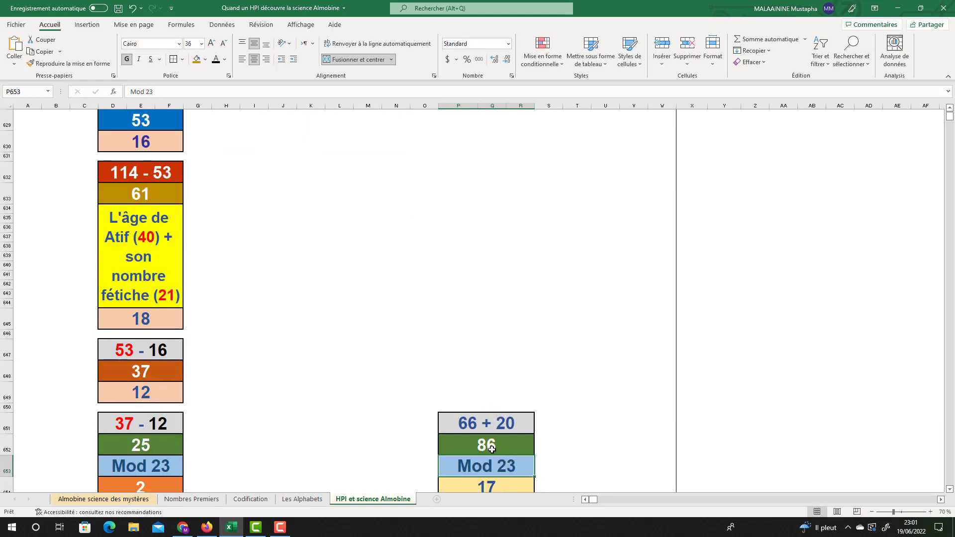
Review the 37 - 12 block and check the rank under its Mod 23 result.
scroll(495, 441, down, 2)
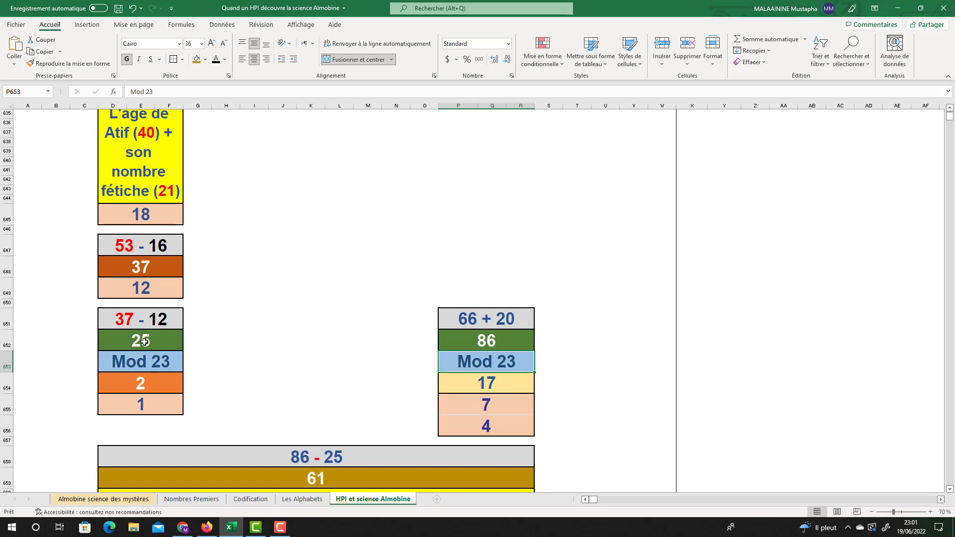
click(141, 408)
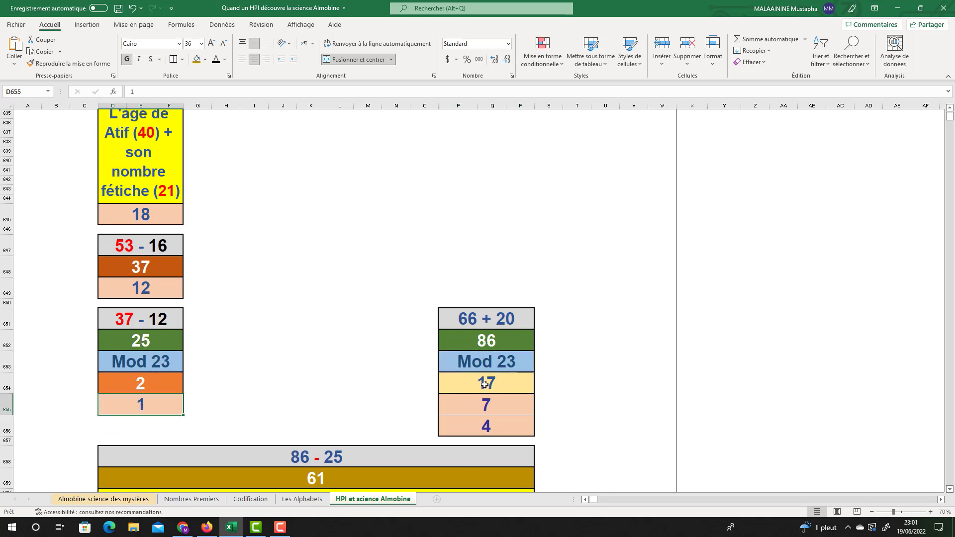
scroll(493, 407, down, 1)
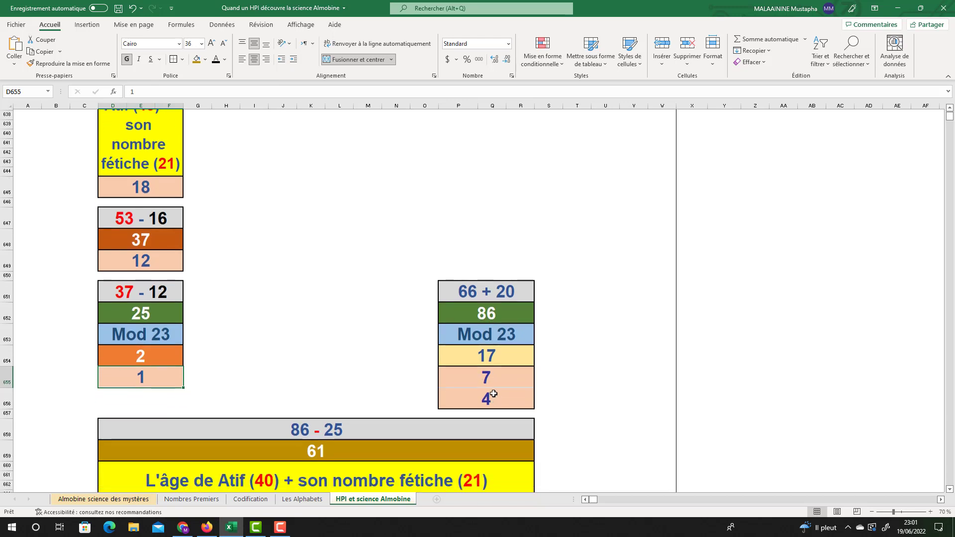
Compare the results under 66 + 20 and 37 - 12 with the subtraction formula under 86 - 25.
click(484, 312)
click(149, 314)
scroll(306, 298, down, 2)
click(316, 384)
scroll(317, 384, down, 1)
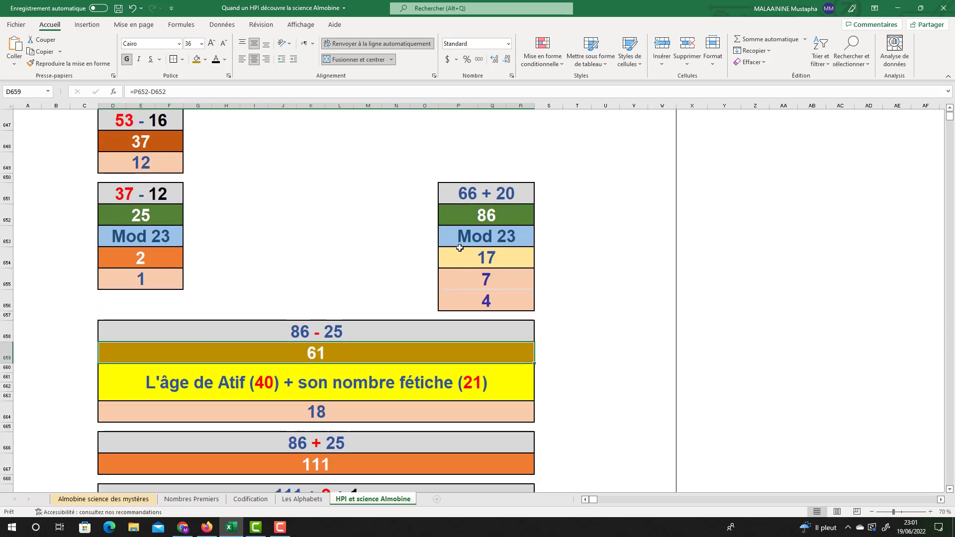
Check the addition formulas under 86 + 25 and 111 + 2 + 1.
scroll(294, 319, down, 1)
click(308, 400)
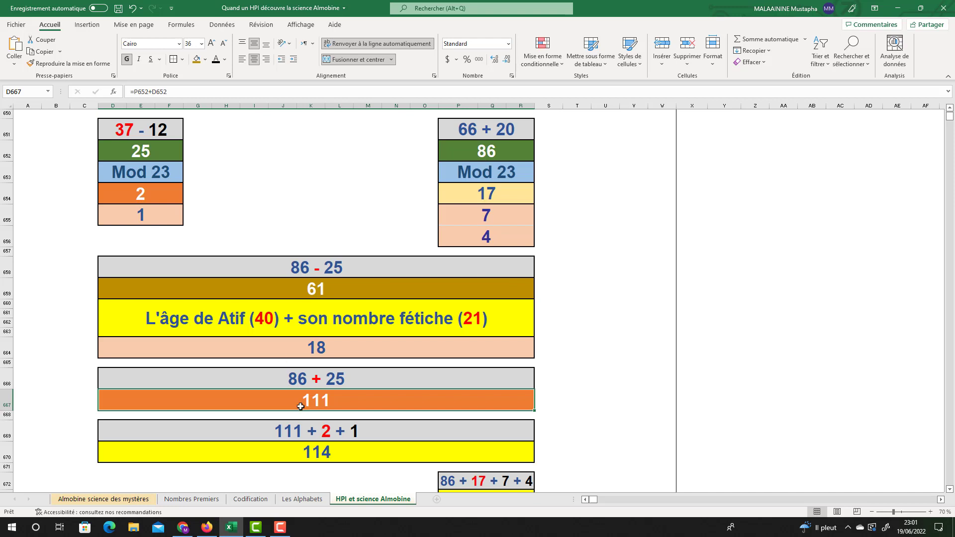
click(293, 449)
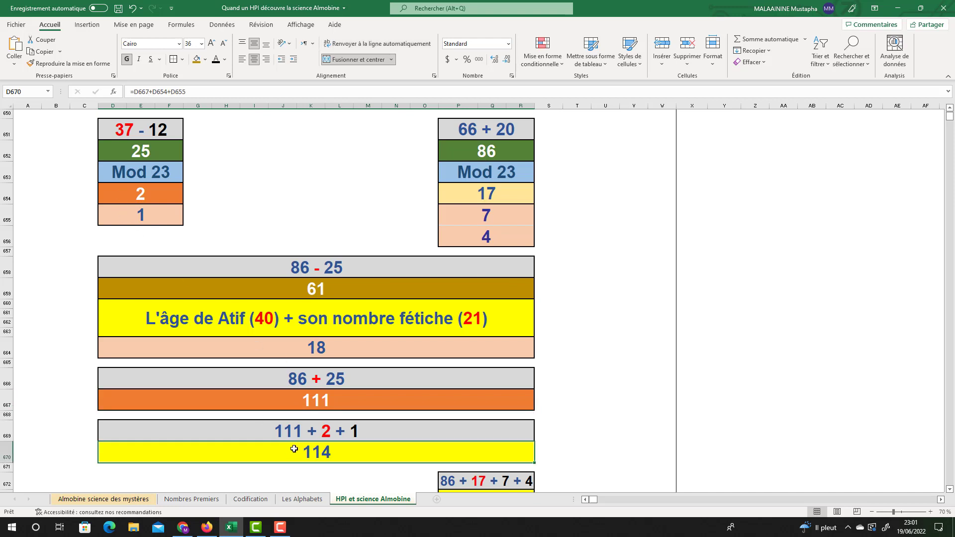
Review each value in the 66 + 20 block and check the sum formula under 86 + 17 + 7 + 4.
click(489, 156)
click(485, 194)
click(483, 214)
click(485, 236)
scroll(637, 240, down, 2)
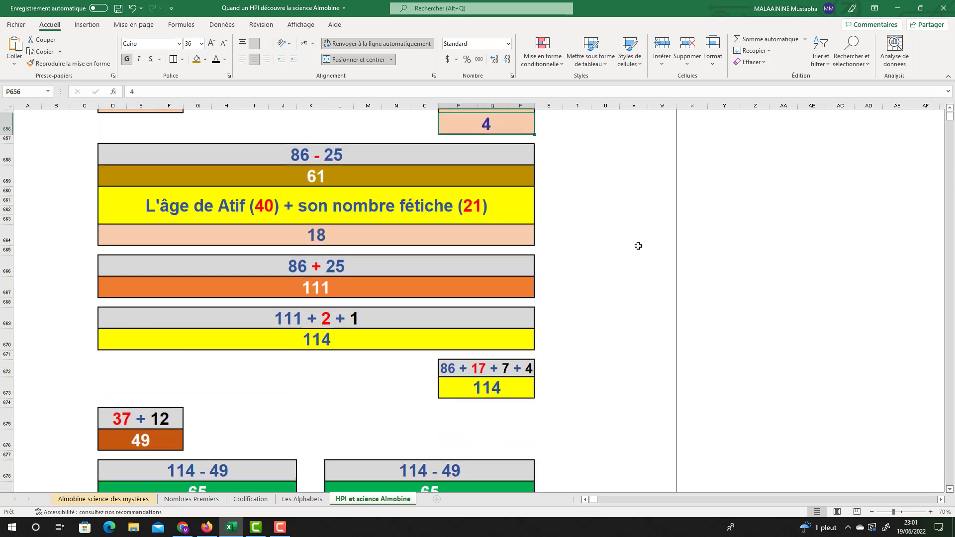
click(493, 384)
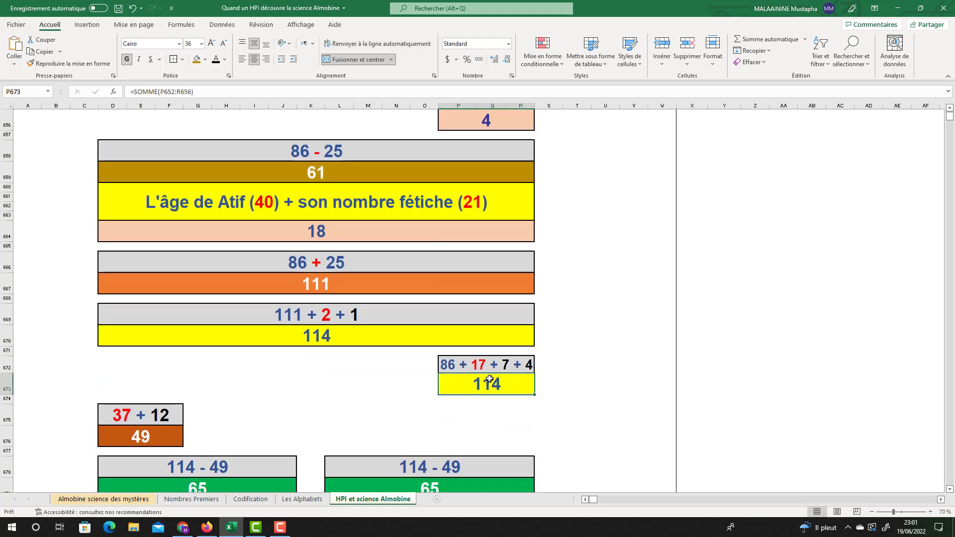
Recheck the formula under 37 - 12 and compare the result in D670 with the first 114 - 49 formula in D679.
scroll(449, 326, up, 4)
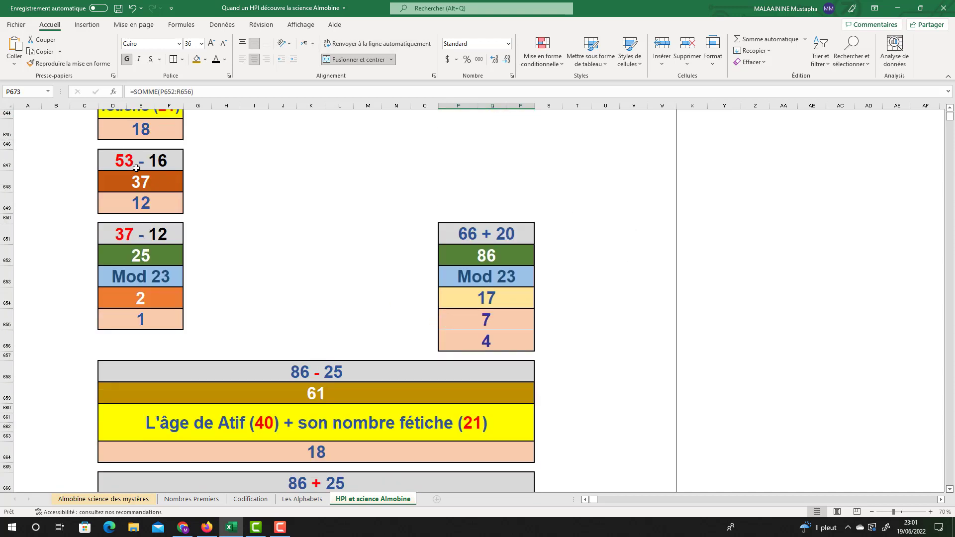
click(139, 257)
scroll(148, 228, down, 7)
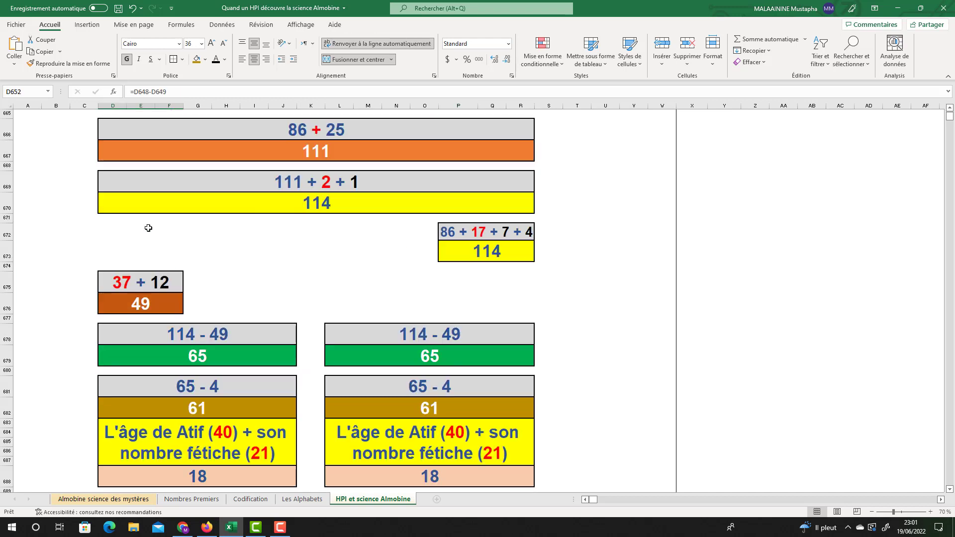
click(291, 202)
click(199, 353)
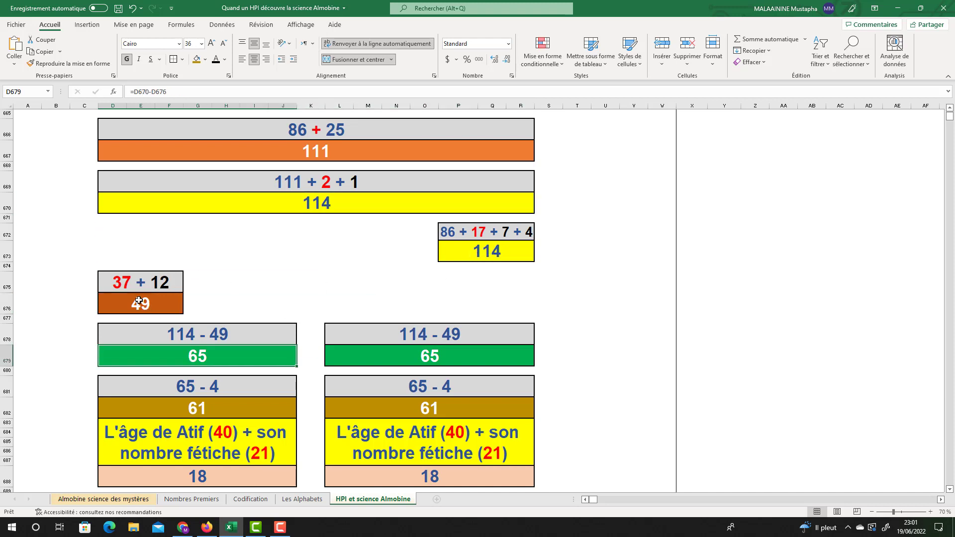
Trace the formula in D682 under 65 - 4 back to the Mod 23 result in the 19 + 8 block.
key(Down)
key(Down)
key(Down)
key(F2)
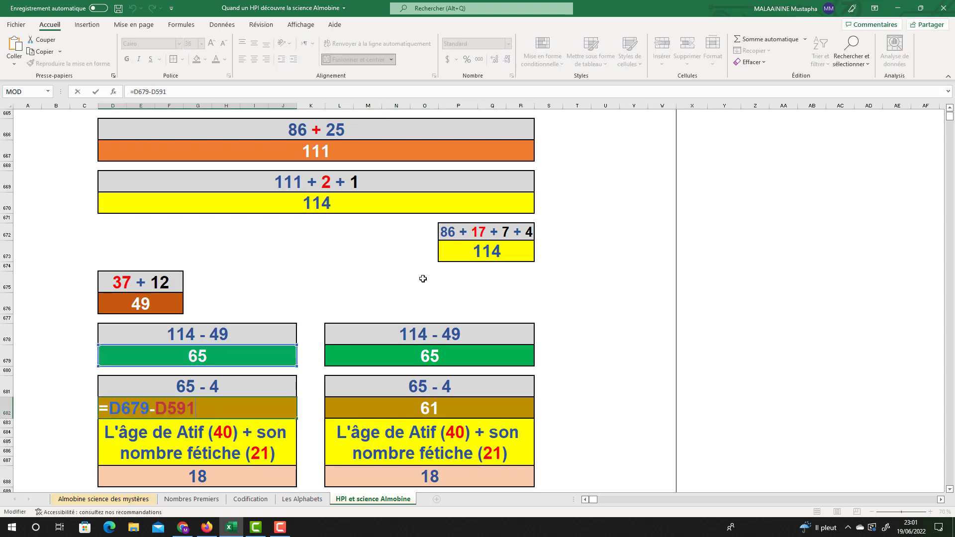
scroll(419, 284, up, 5)
scroll(420, 274, up, 15)
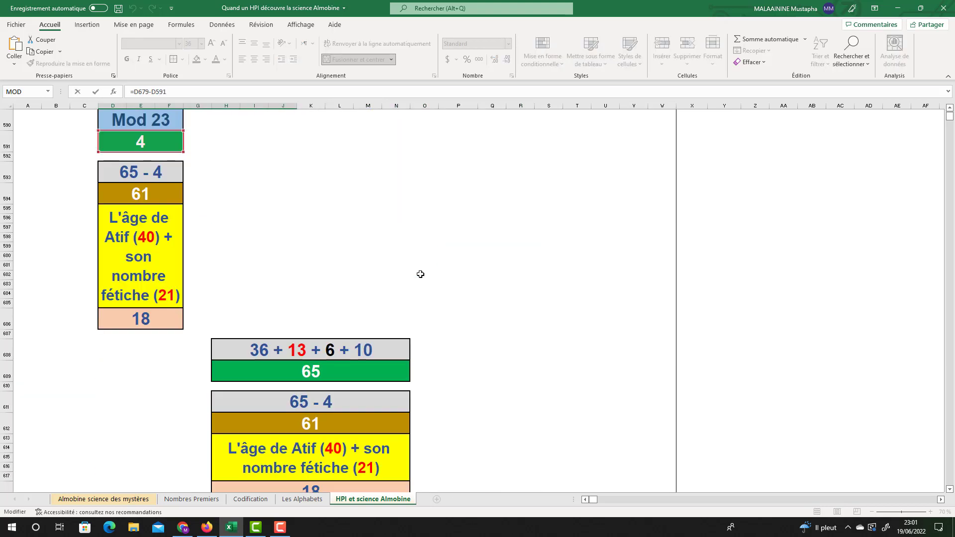
scroll(420, 274, up, 5)
scroll(399, 265, down, 5)
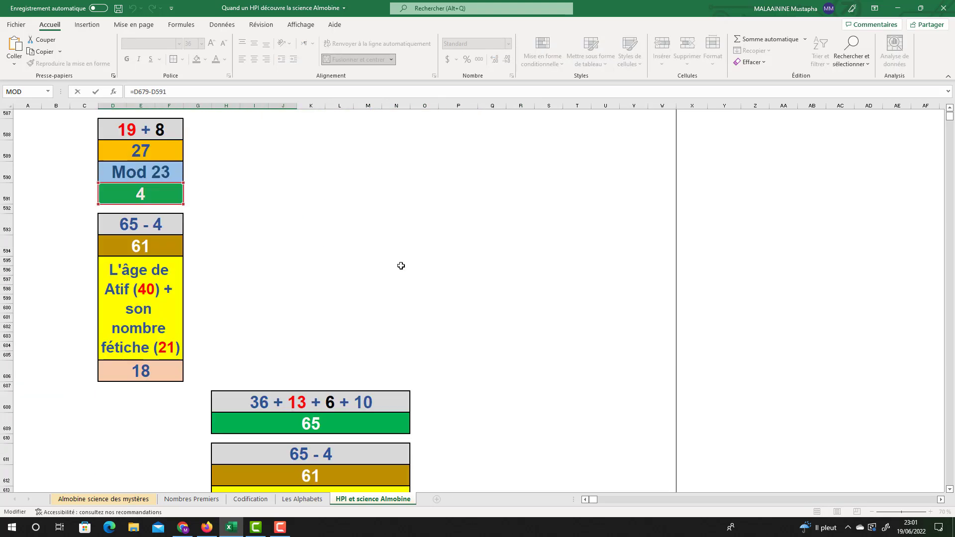
scroll(343, 308, up, 4)
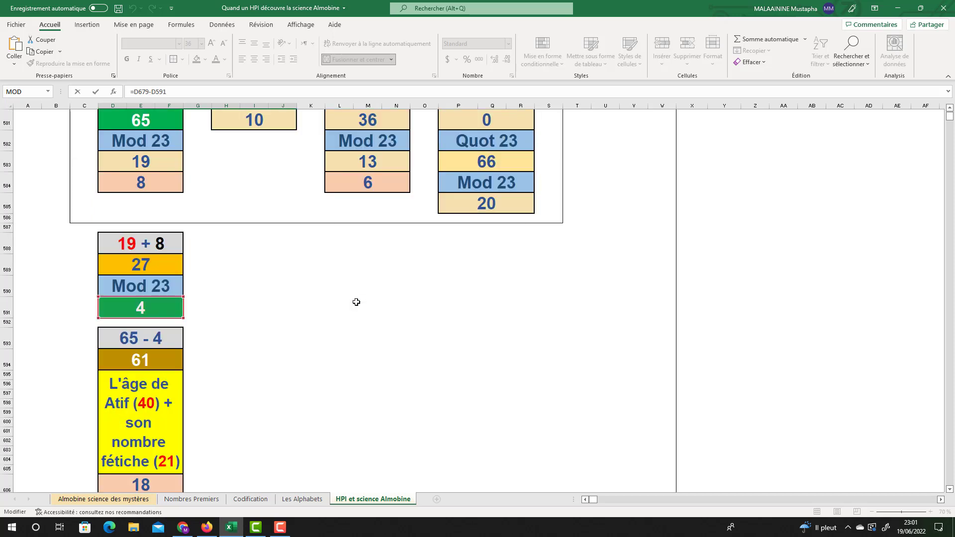
key(Return)
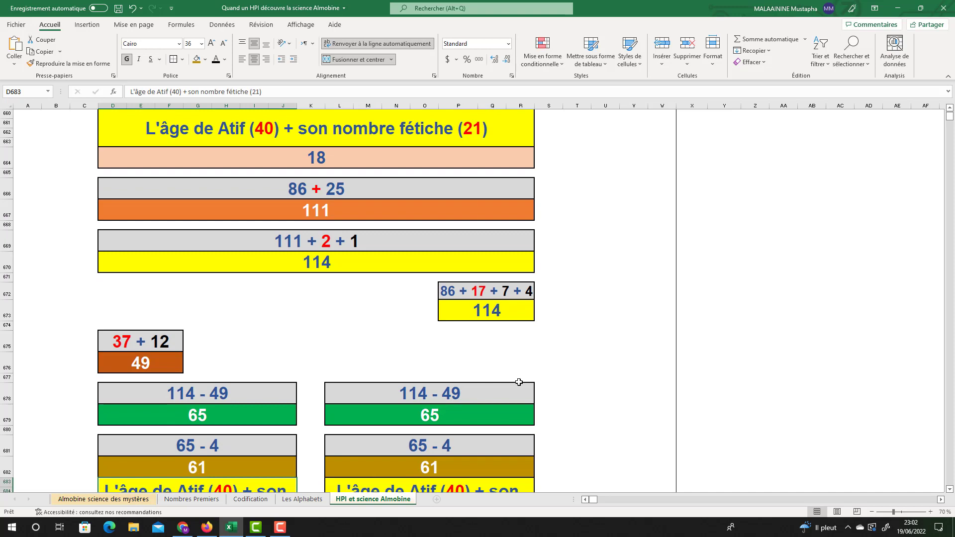
Compare the two results under 65 - 4 in row 682 and check the prime rank in D688.
scroll(519, 382, down, 3)
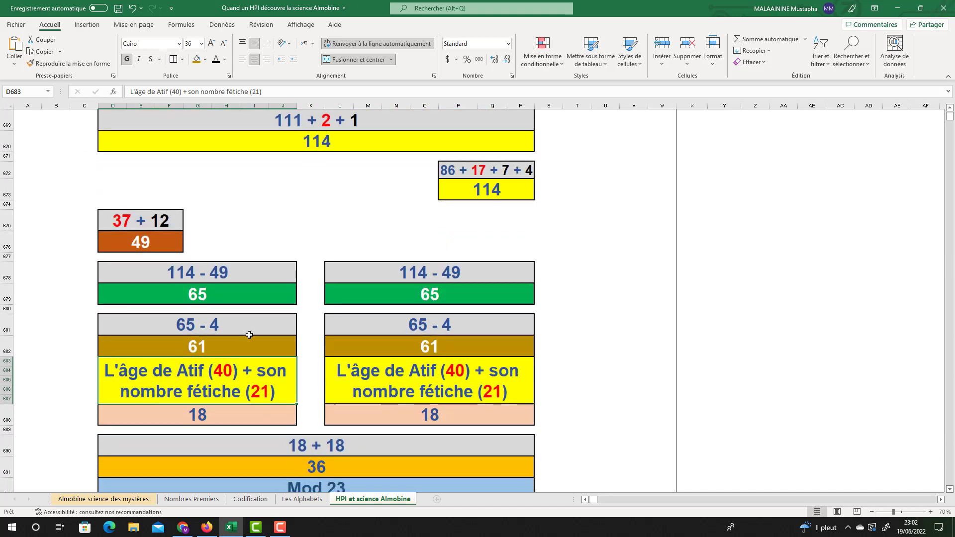
click(239, 348)
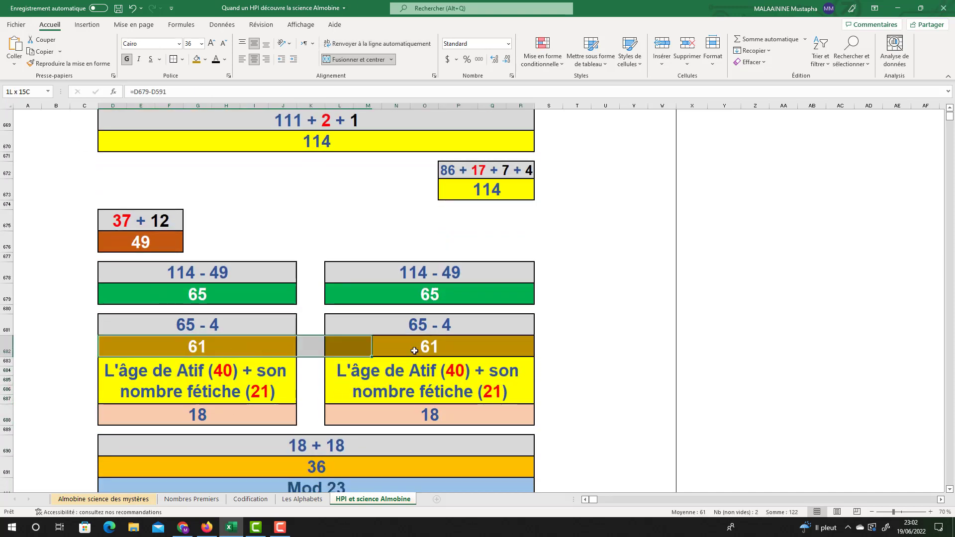
shift+click(410, 351)
key(shift+Down)
key(Return)
key(Down)
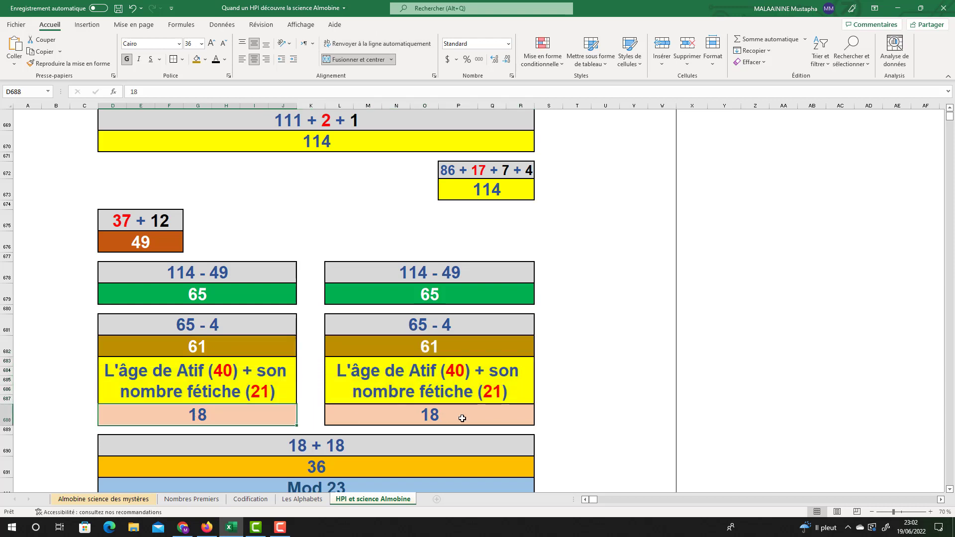
Examine the 18 + 18 block, checking its sum and the prime rank of its Mod 23 result.
scroll(462, 418, down, 1)
key(Down)
key(Down)
key(Down)
key(Down)
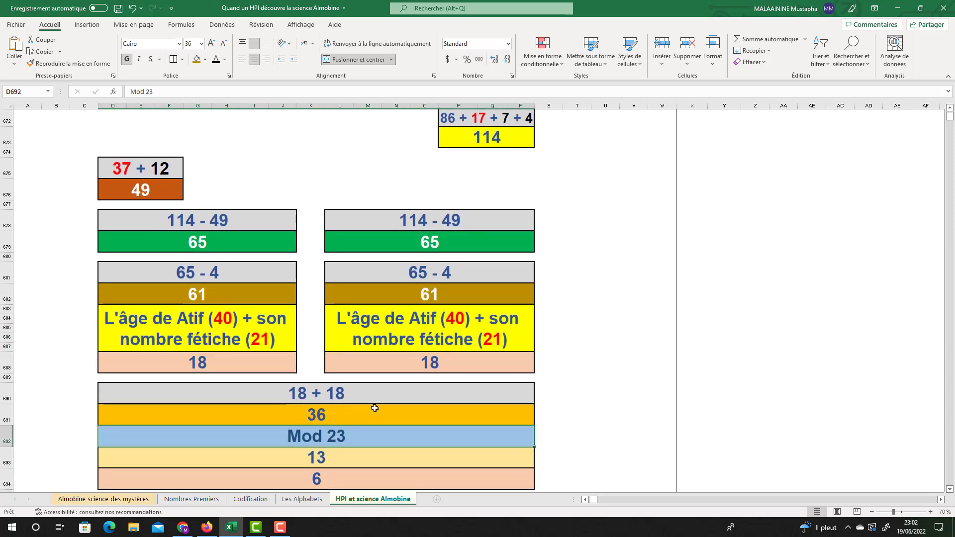
scroll(366, 402, down, 1)
click(327, 434)
click(326, 366)
Check the addition formula under 36 + 13 and compare it with the 37 + 12 block.
scroll(388, 388, down, 1)
click(331, 426)
scroll(343, 401, up, 3)
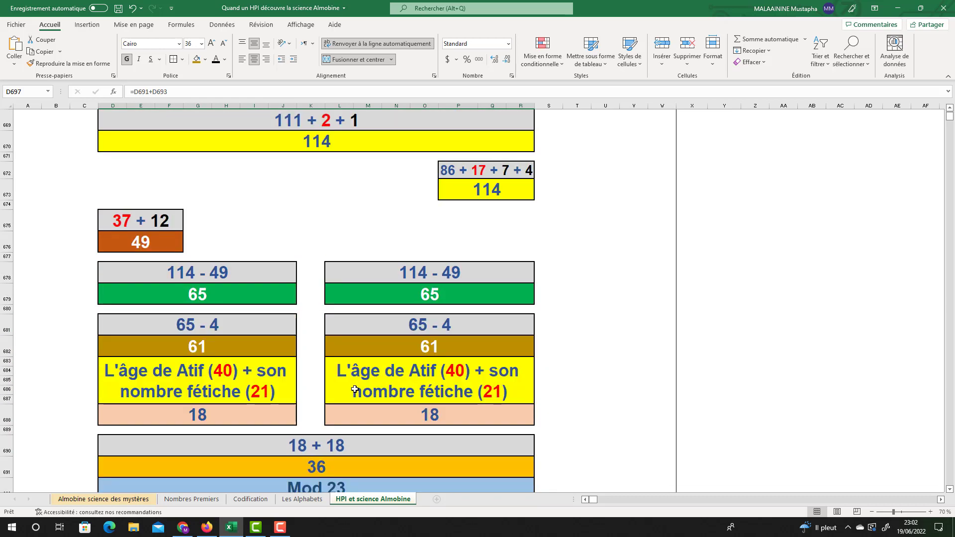
scroll(285, 257, down, 4)
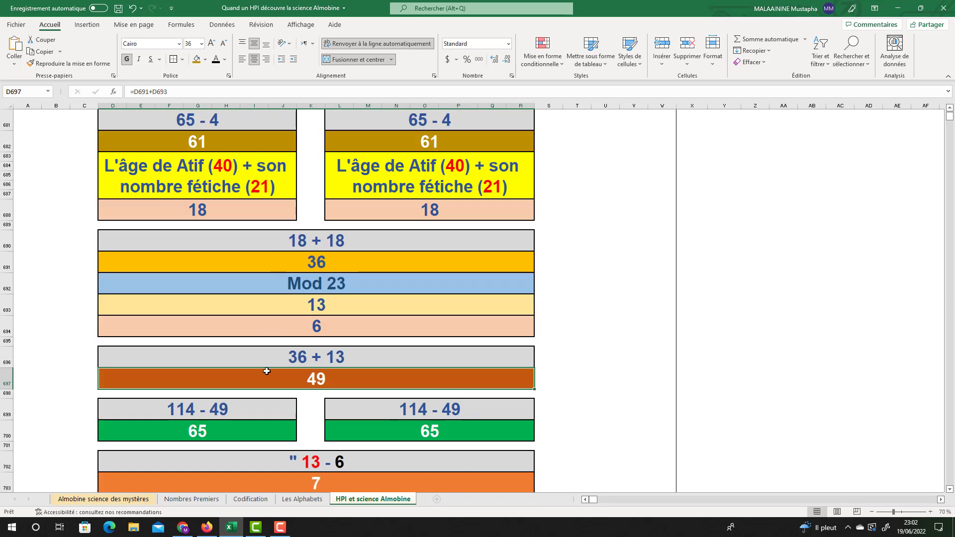
Check the subtraction formula in D700 under 114 - 49 against the totals and blocks above it.
click(204, 423)
scroll(449, 352, up, 5)
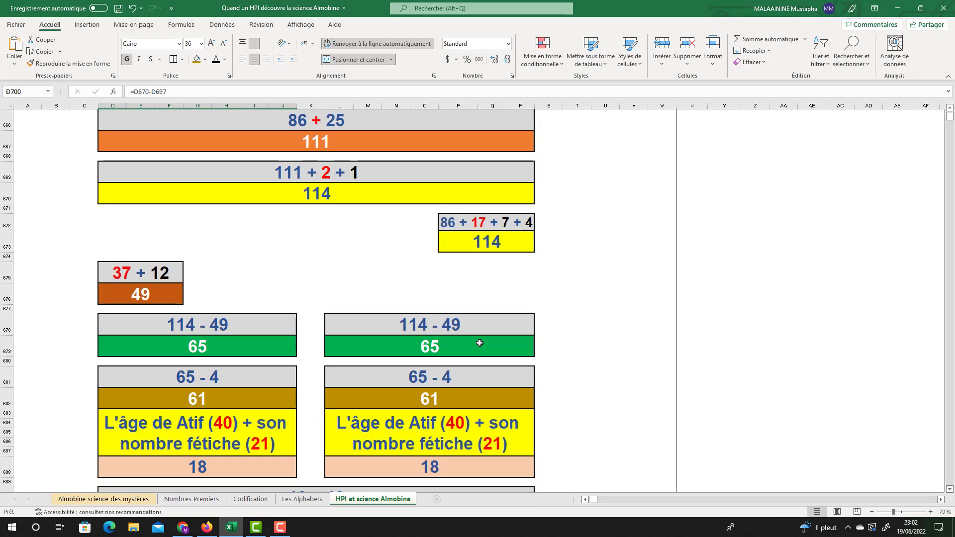
scroll(474, 243, down, 4)
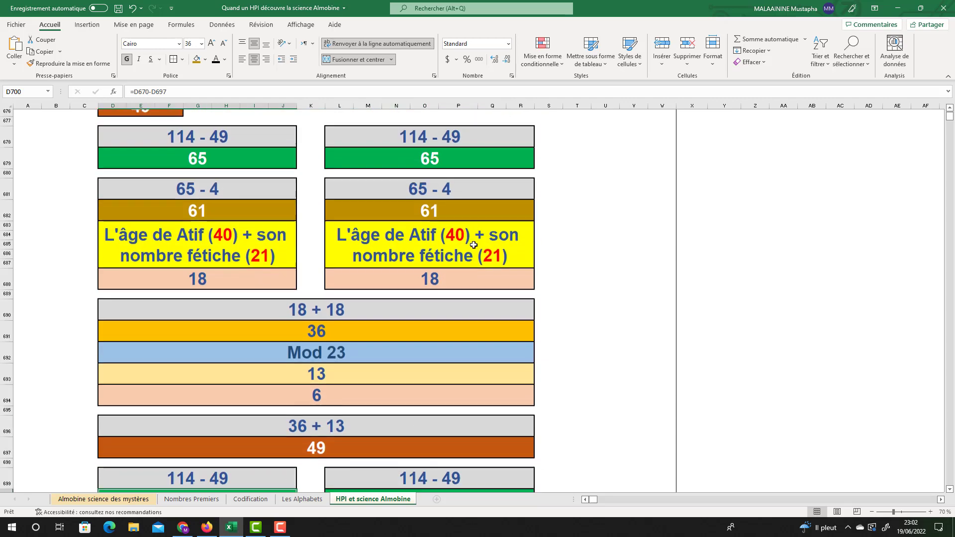
scroll(430, 406, down, 2)
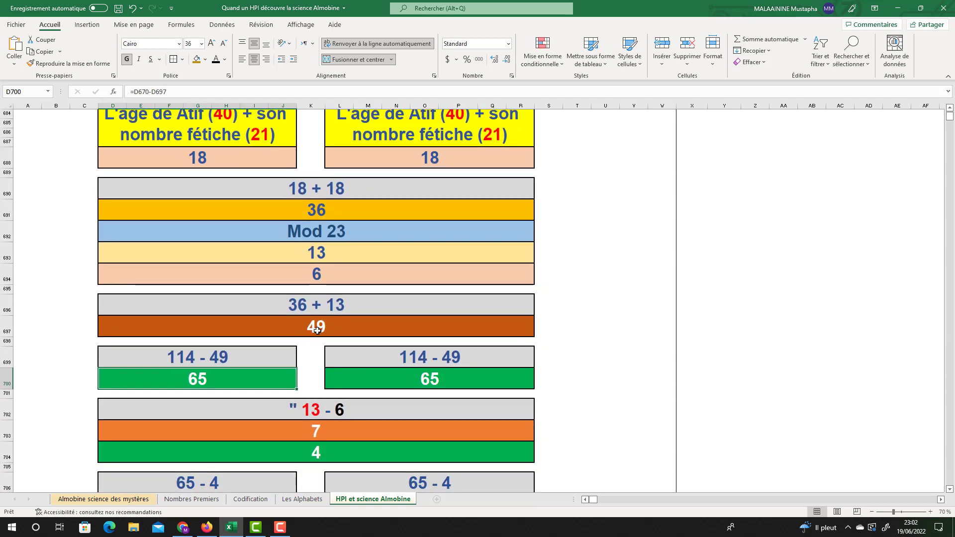
Recheck the prime rank of the Somme total in D630 and return to the 13 - 6 block.
scroll(323, 329, up, 4)
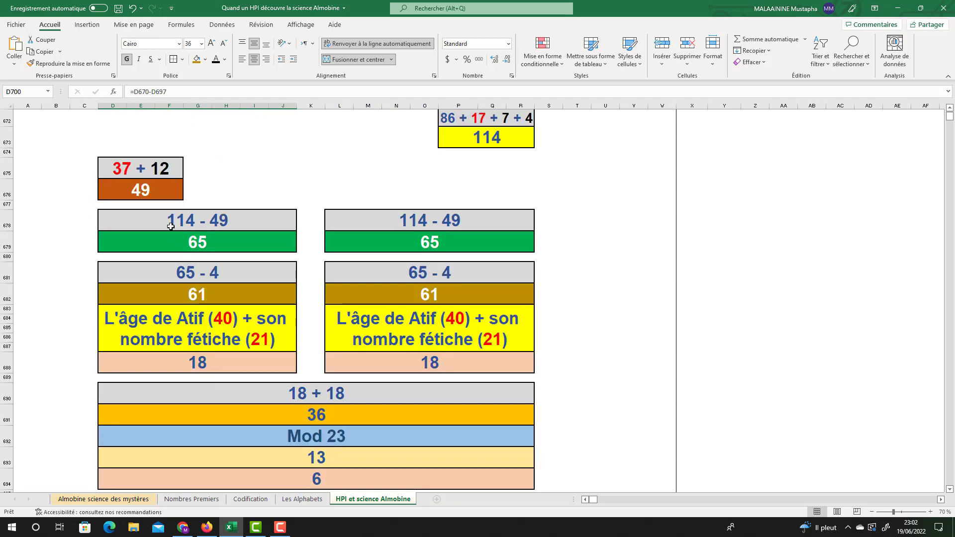
scroll(181, 247, up, 10)
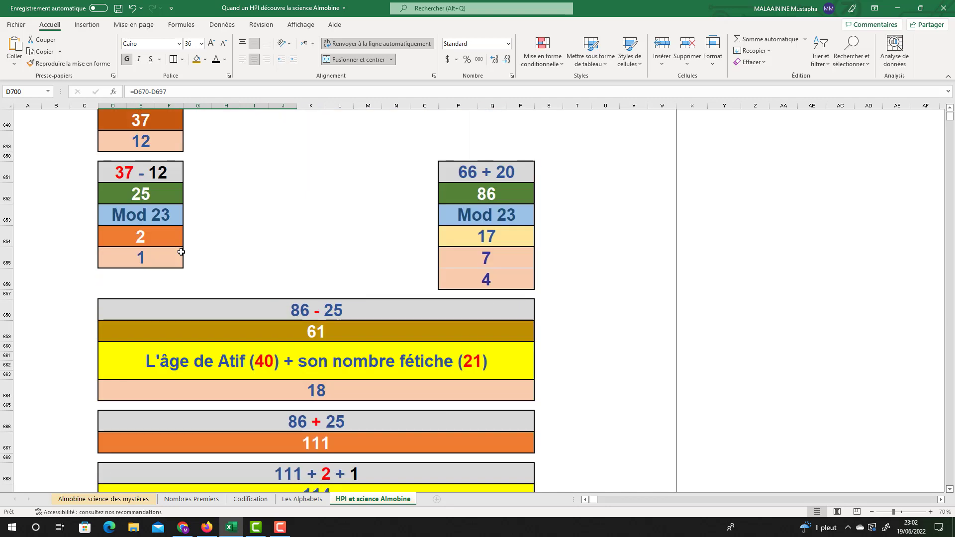
scroll(176, 248, up, 2)
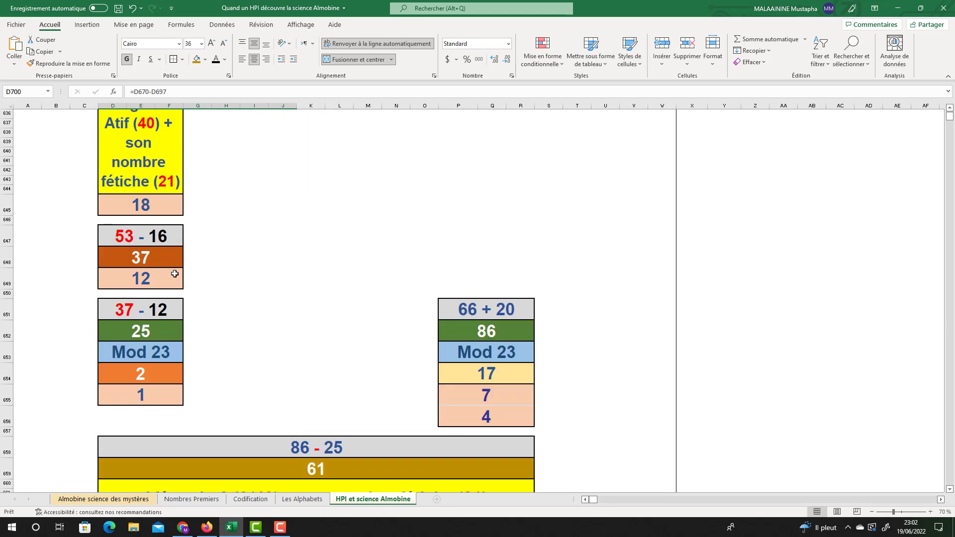
scroll(175, 274, up, 5)
click(141, 173)
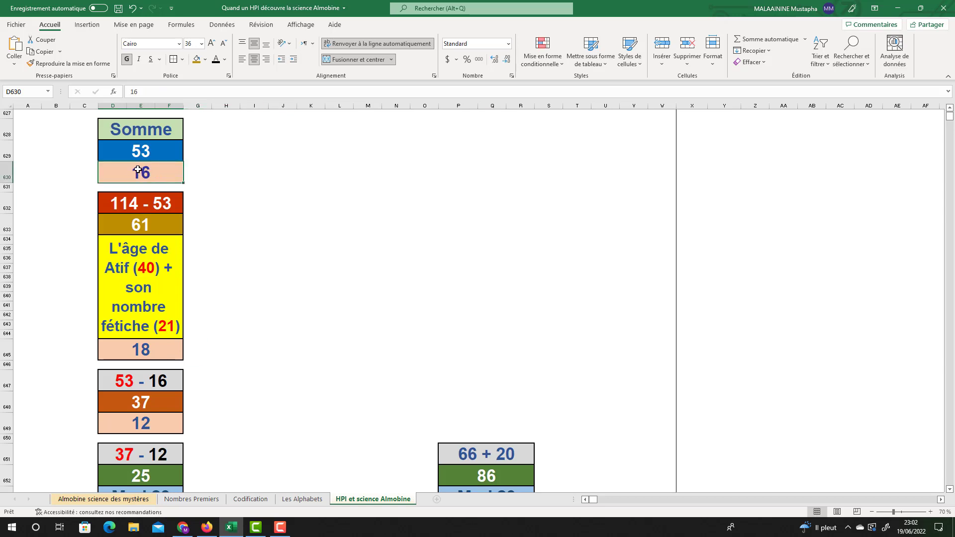
scroll(264, 229, down, 18)
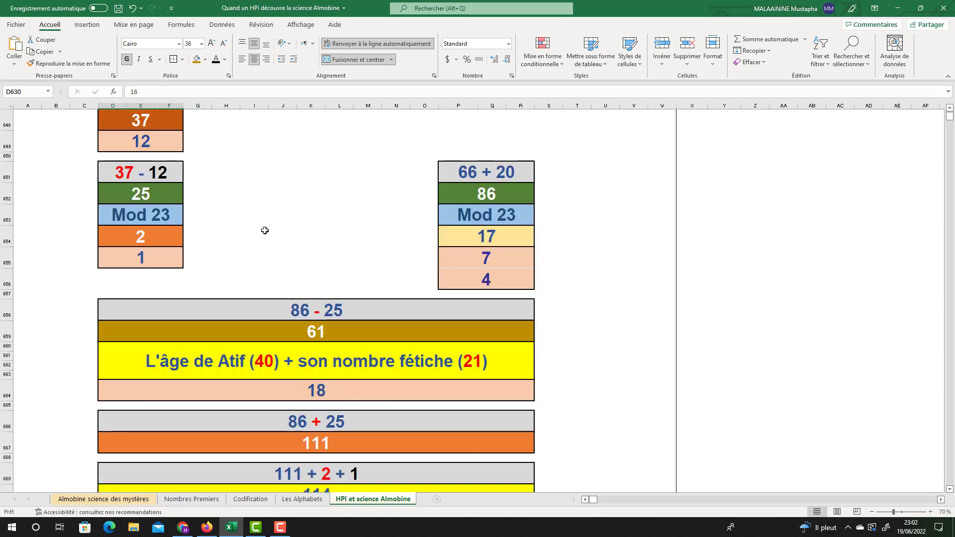
scroll(263, 229, down, 4)
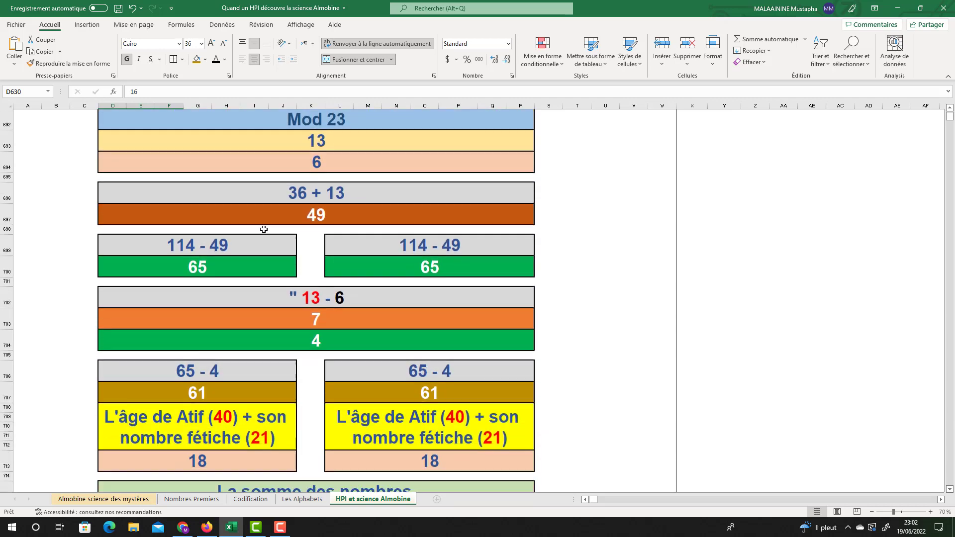
Examine the 13 - 6 block, tracing its subtraction formula to the Mod 23 result and its prime rank.
click(225, 251)
click(387, 250)
scroll(388, 250, up, 1)
click(322, 187)
click(322, 206)
click(316, 360)
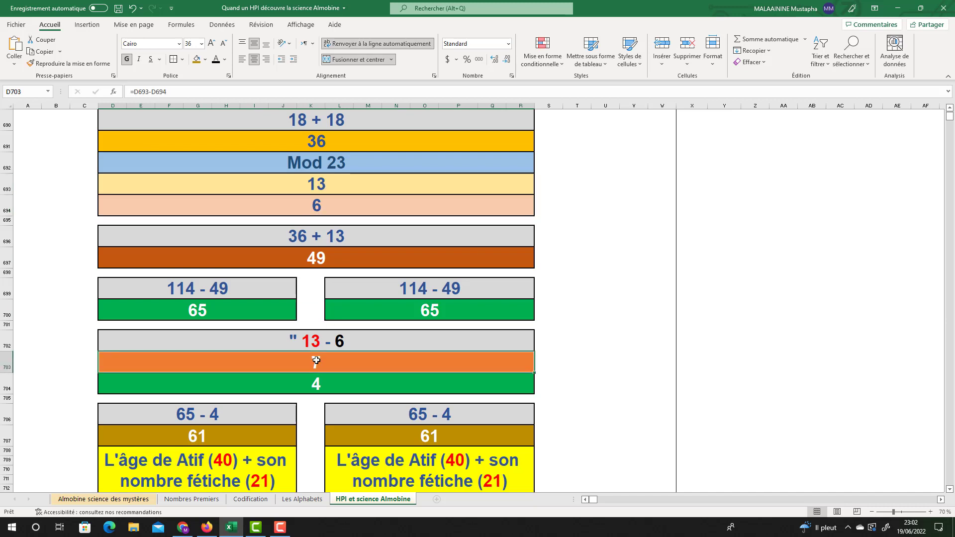
click(318, 384)
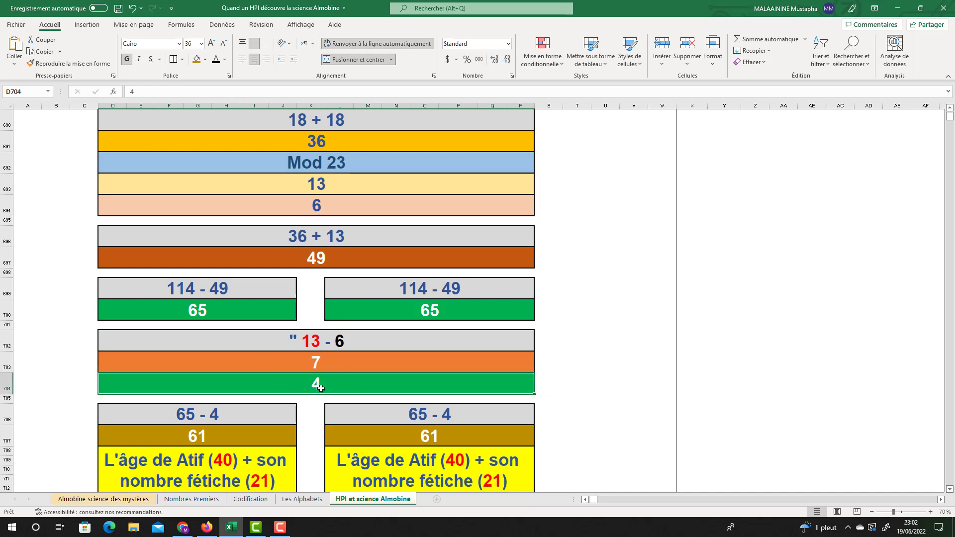
Check the results under both 114 - 49 headings against the prime rank used in the 65 - 4 block.
click(211, 316)
click(271, 382)
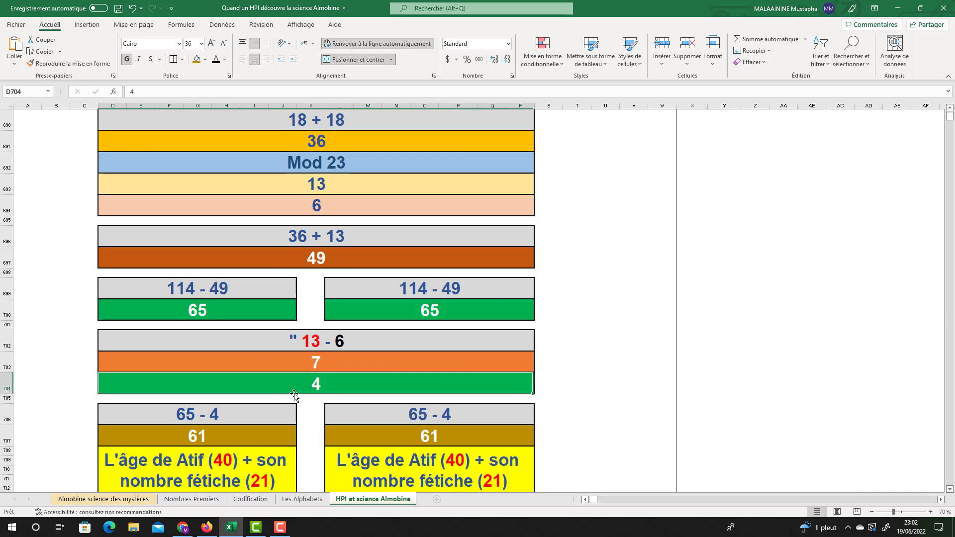
double_click(193, 440)
click(438, 313)
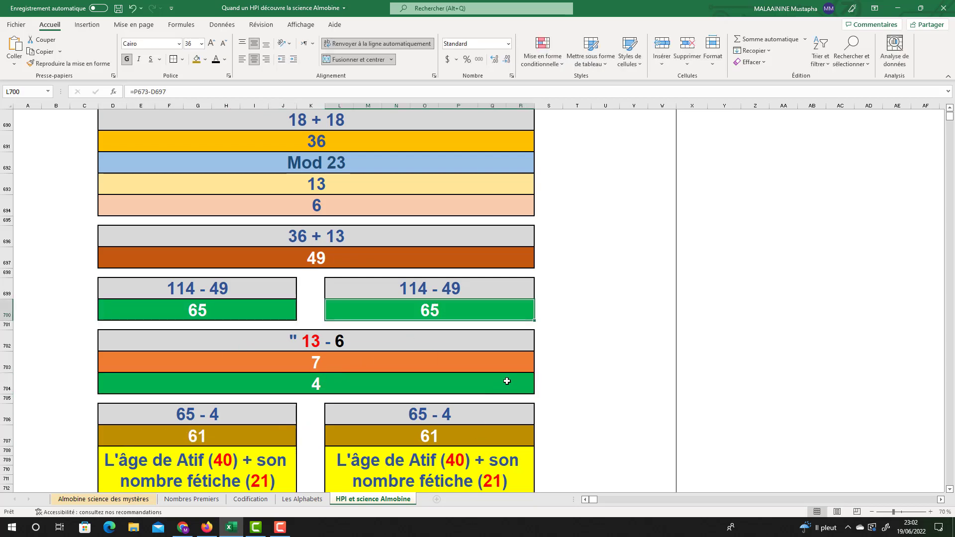
Check the range covered by the SOMME formula under "La somme des nombres" in D716.
scroll(507, 381, down, 3)
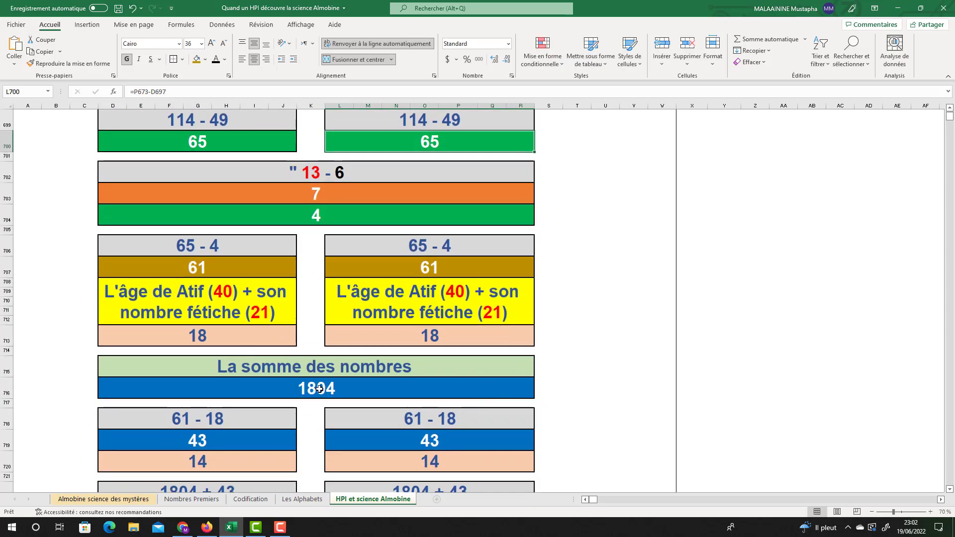
double_click(319, 389)
scroll(412, 265, up, 15)
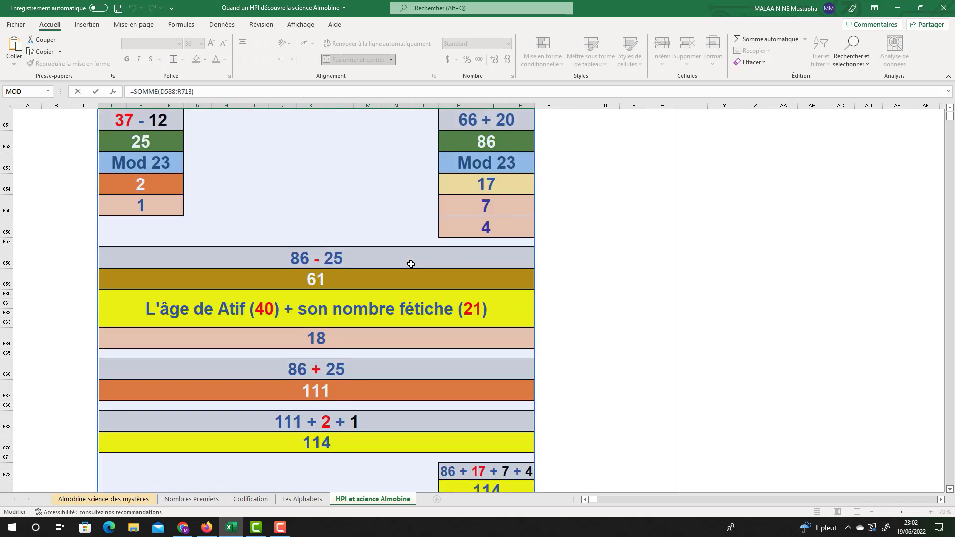
scroll(411, 264, up, 20)
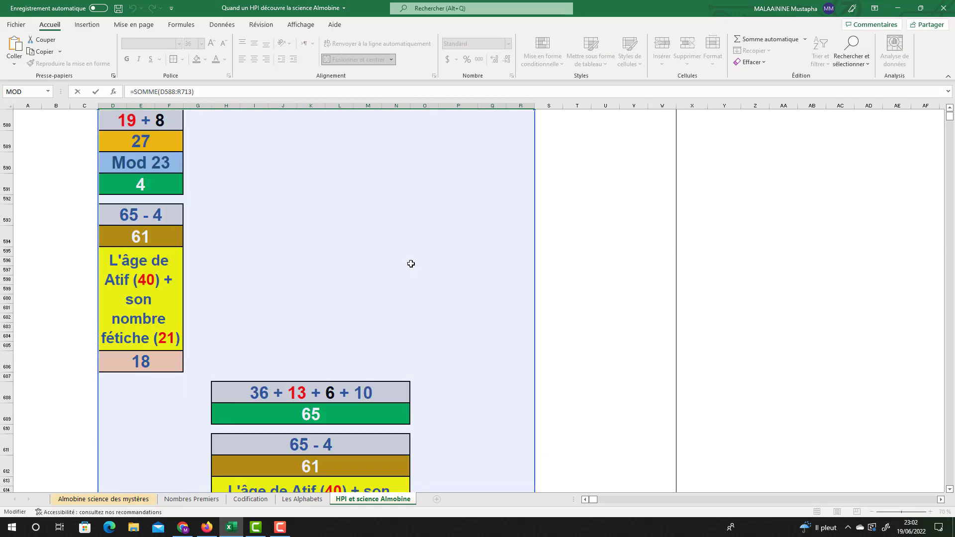
scroll(411, 264, up, 7)
scroll(227, 370, down, 3)
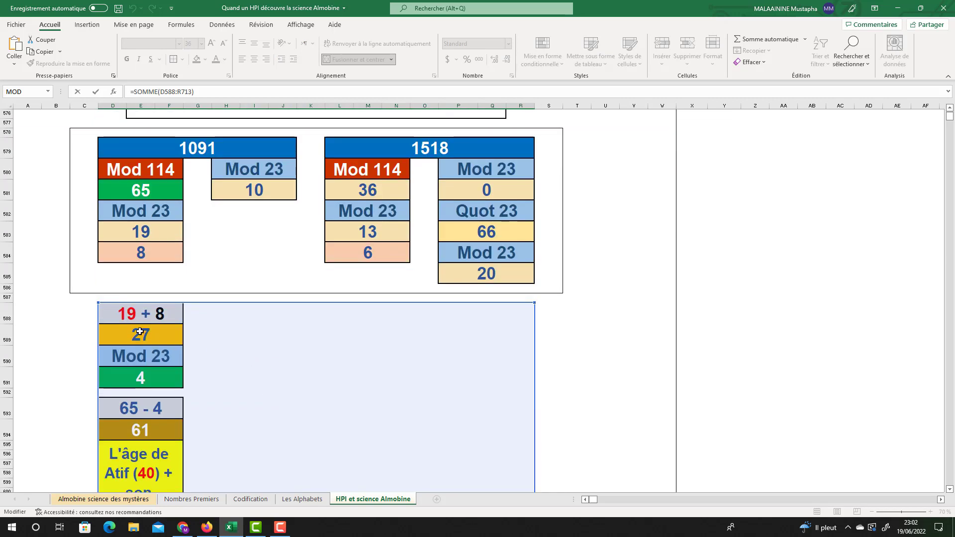
key(Return)
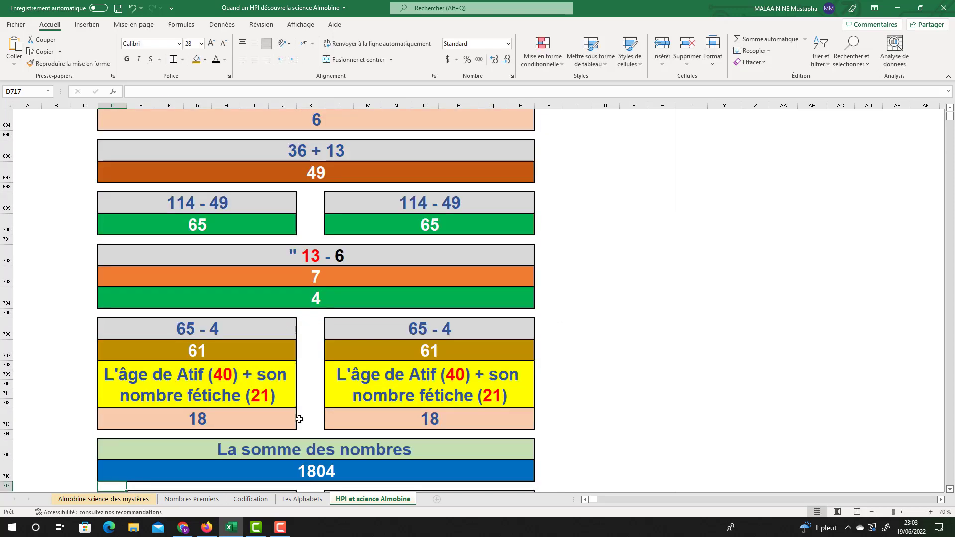
scroll(352, 425, down, 2)
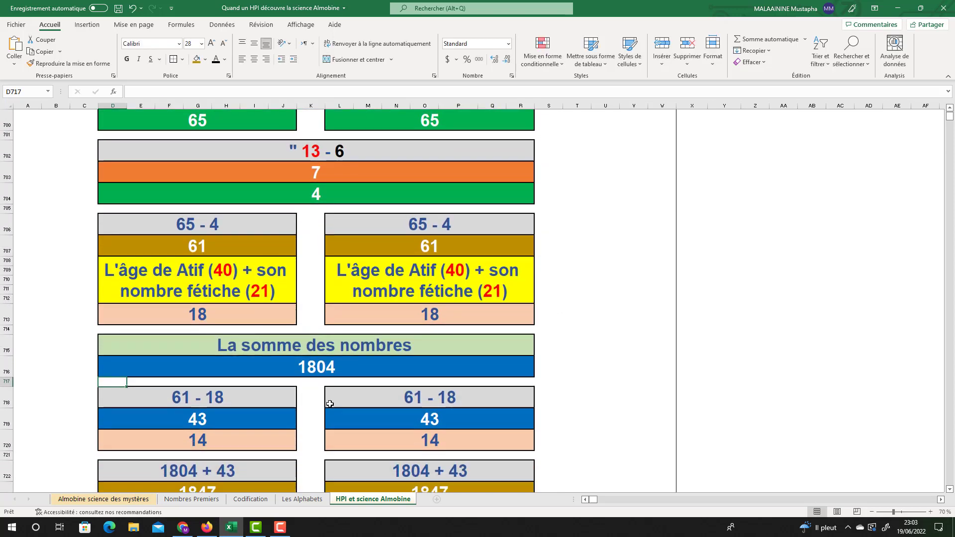
Check the subtraction formulas in D719 and L719 under the two 61 - 18 headings.
click(203, 246)
click(201, 318)
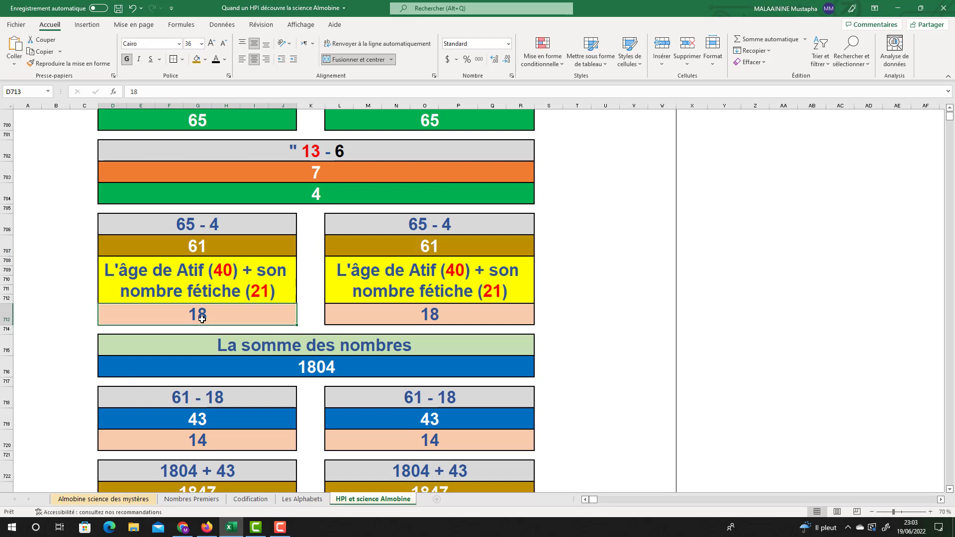
click(196, 425)
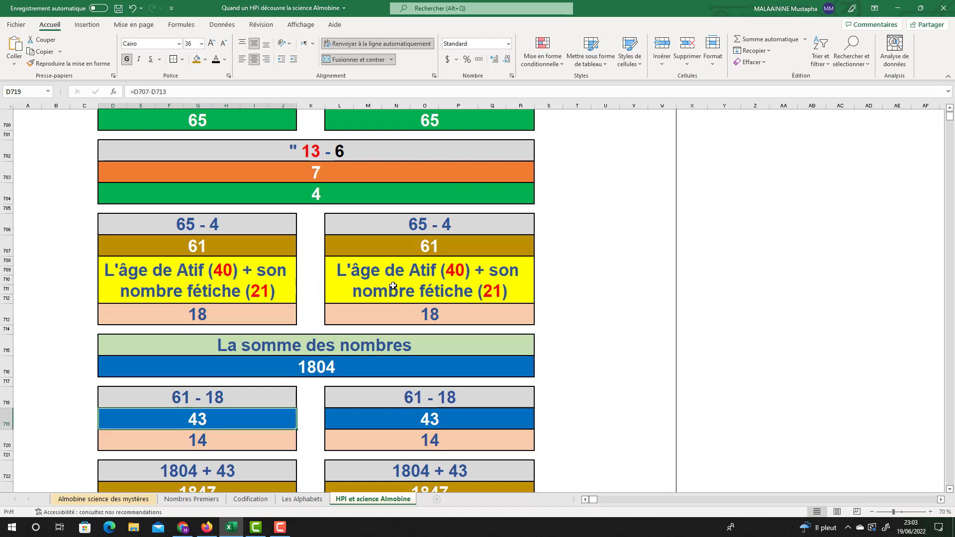
click(429, 419)
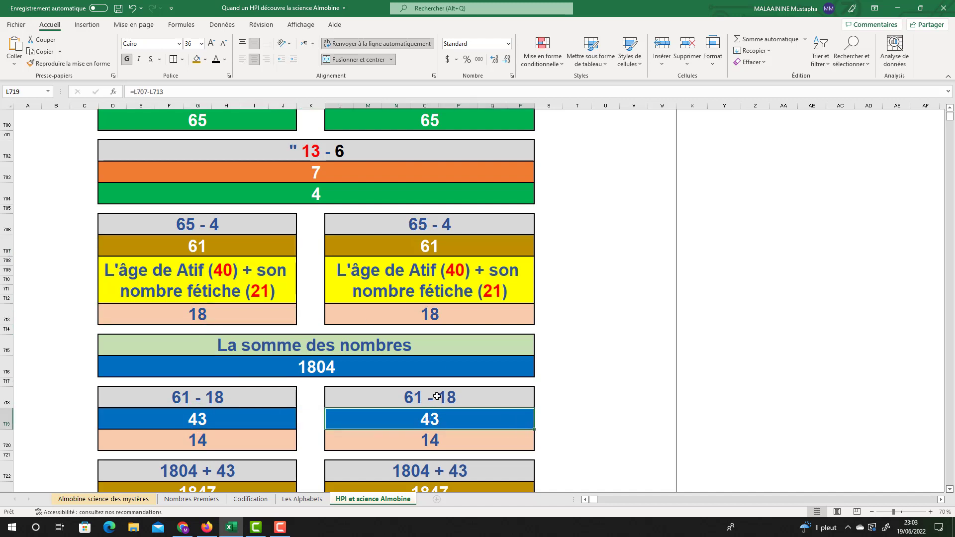
scroll(437, 396, down, 1)
scroll(436, 397, down, 1)
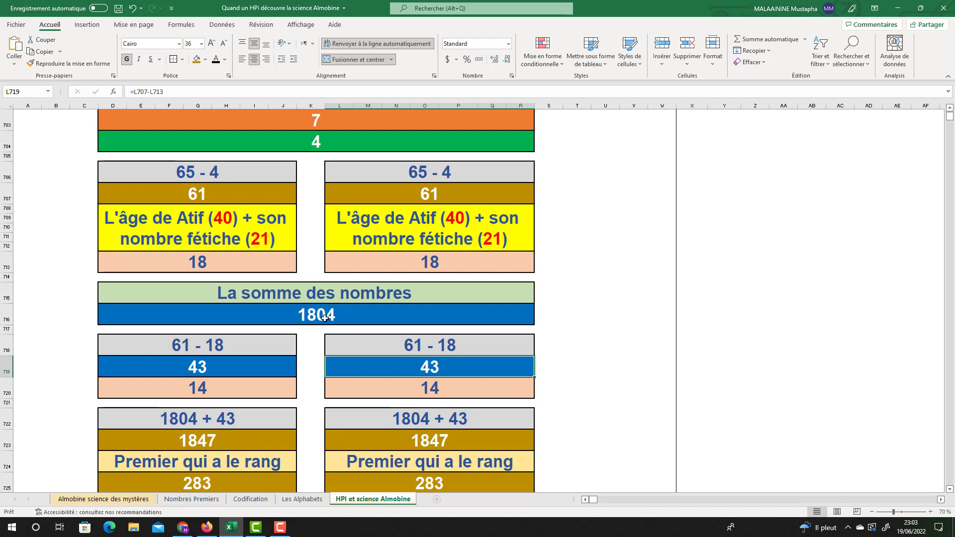
Check the addition formula under 1804 + 43 and follow its chain of prime ranks down to D727.
click(201, 441)
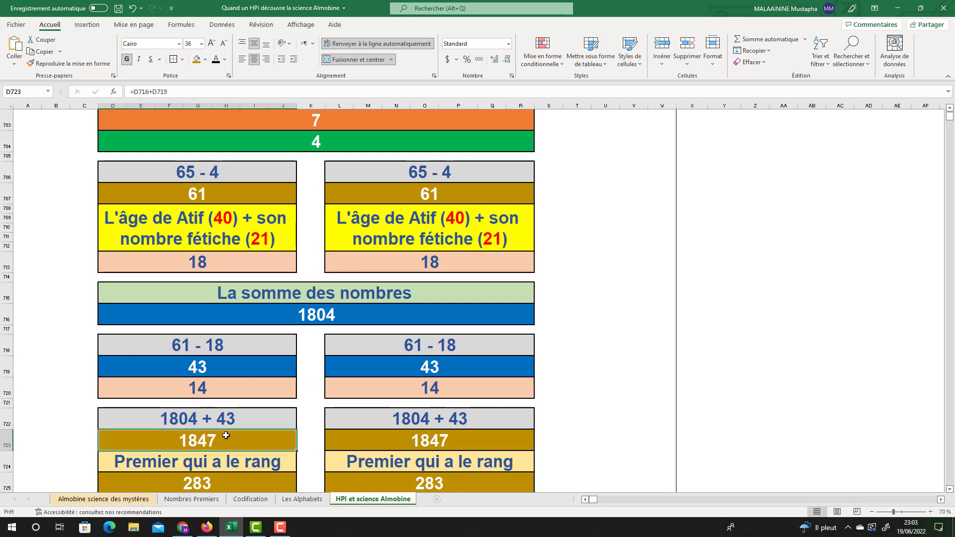
scroll(225, 435, down, 3)
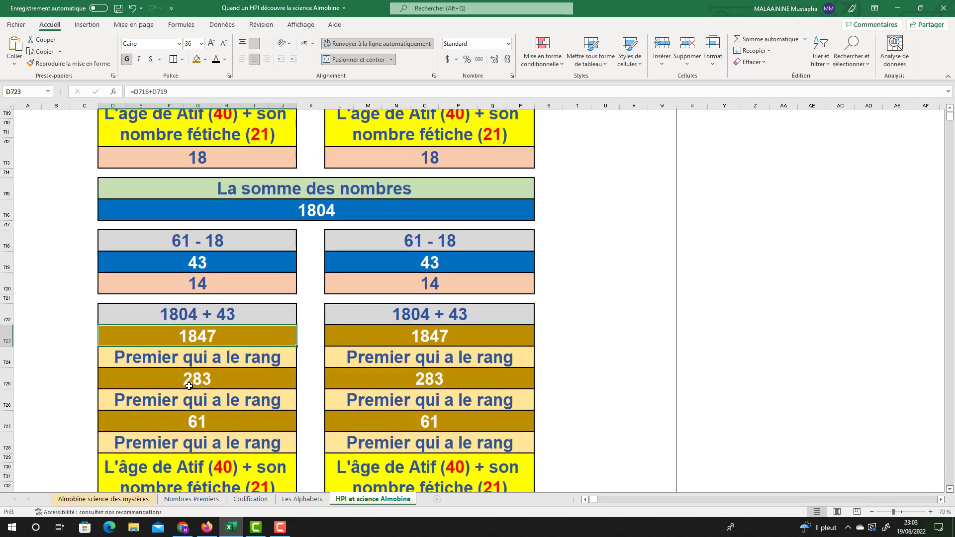
scroll(208, 383, down, 1)
click(196, 394)
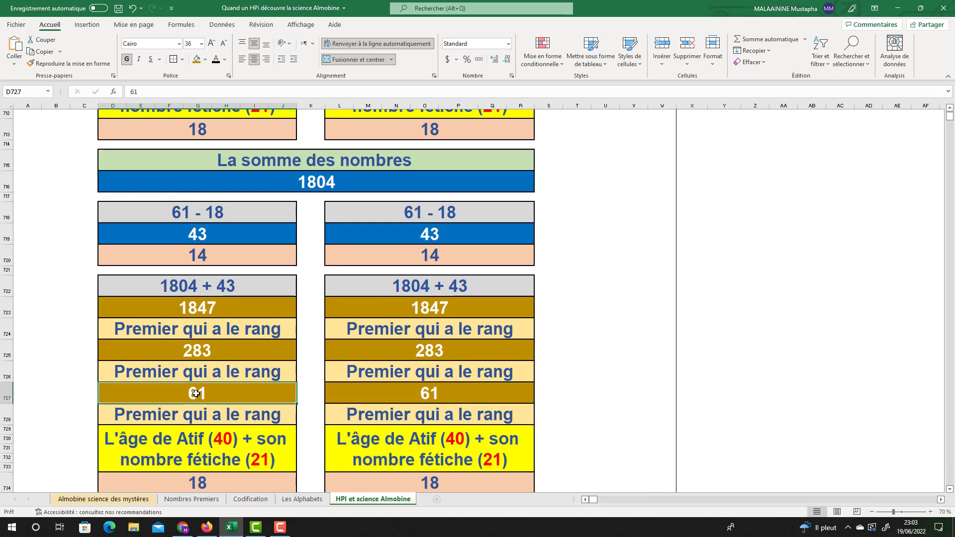
Delete row 728, the extra "Premier qui a le rang" row directly above the age plus lucky-number labels.
scroll(196, 393, down, 1)
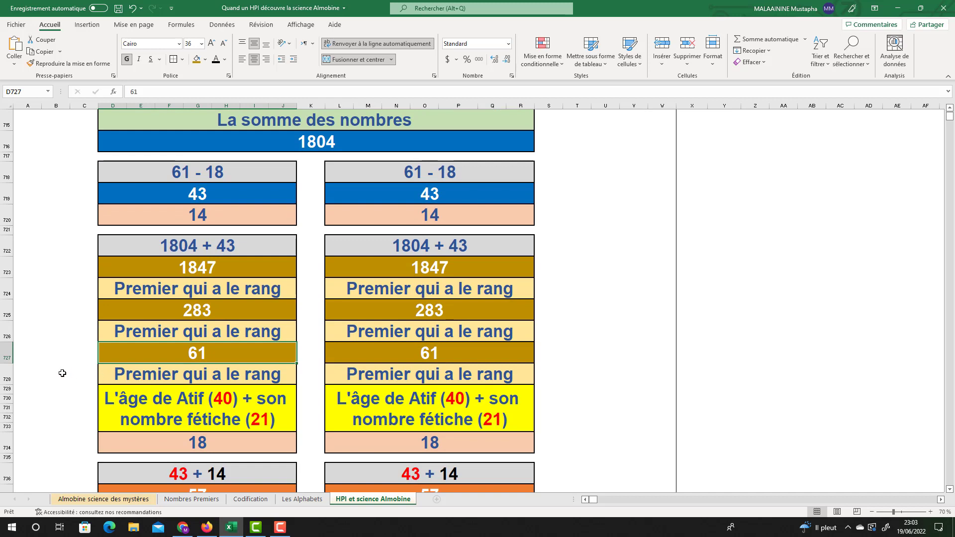
click(7, 374)
right_click(7, 373)
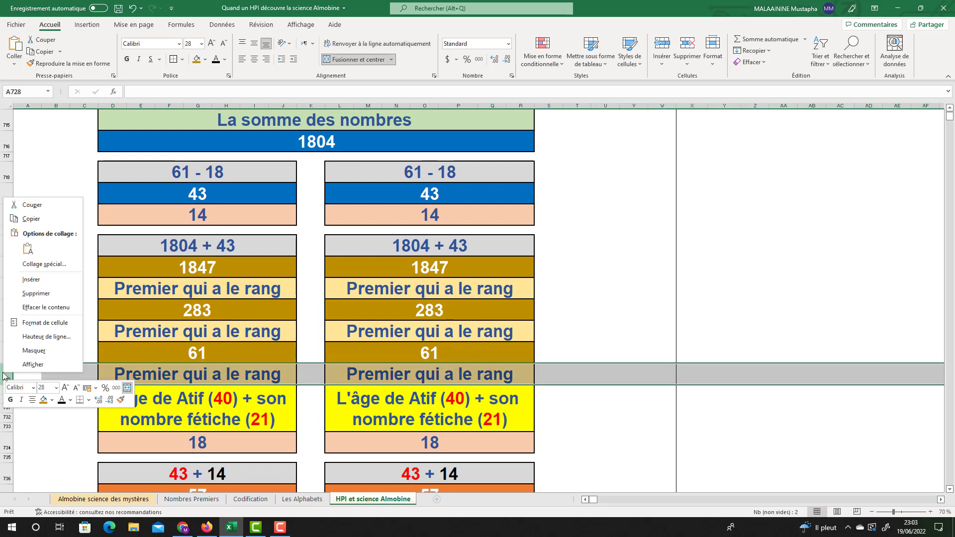
click(37, 292)
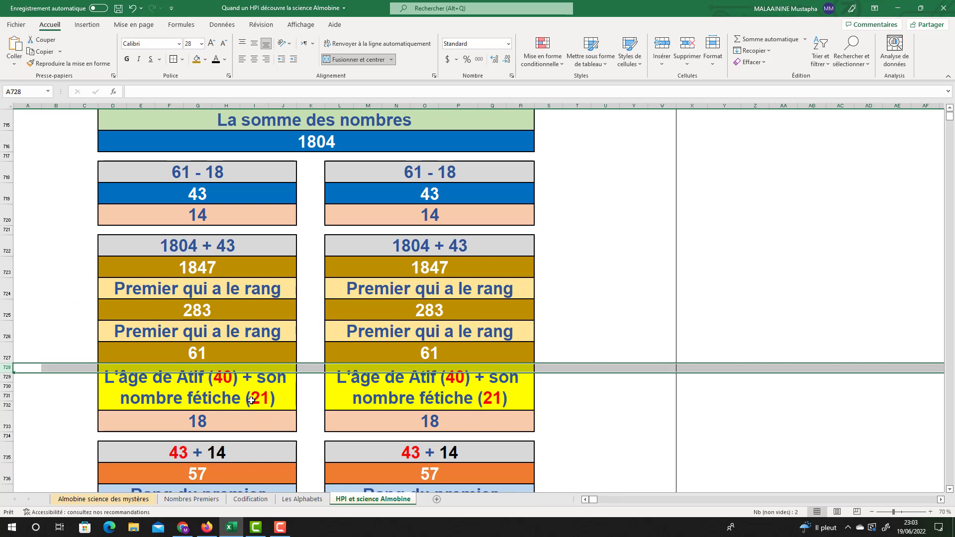
Check the prime rank under the age plus lucky-number label and the prime ranks in both 61 - 18 blocks.
click(197, 353)
click(212, 417)
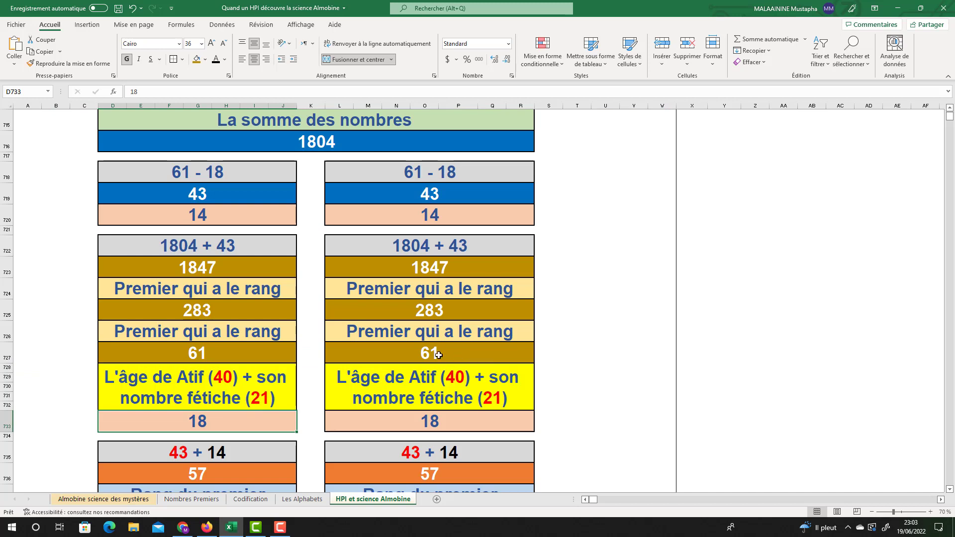
click(209, 215)
click(422, 220)
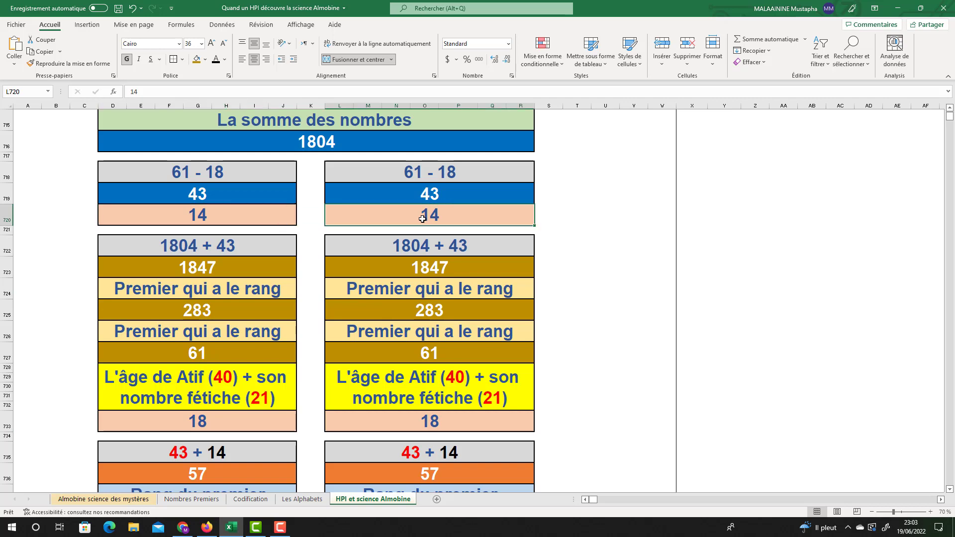
click(199, 214)
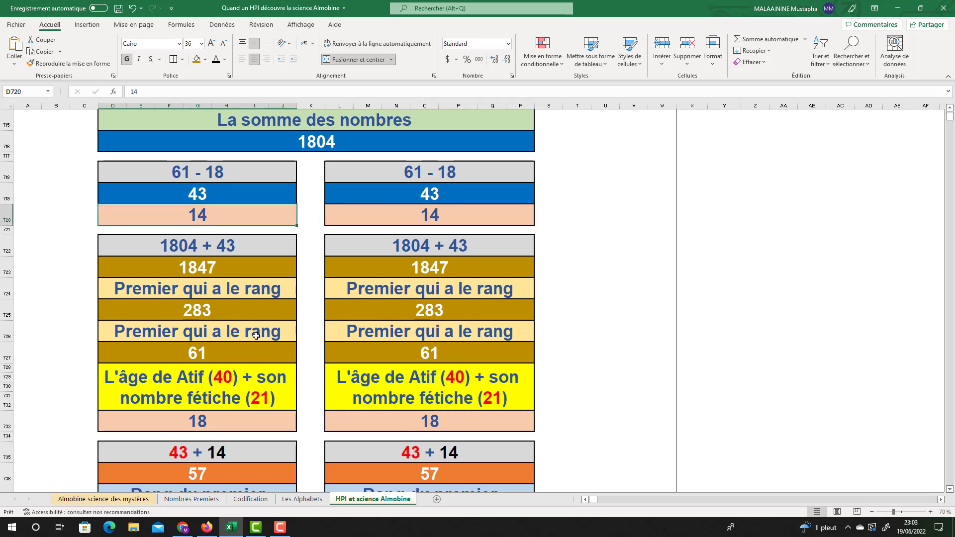
Check the addition formula under 43 + 14 and the corresponding prime in both "Rang du premier" blocks.
scroll(214, 360, down, 2)
click(214, 361)
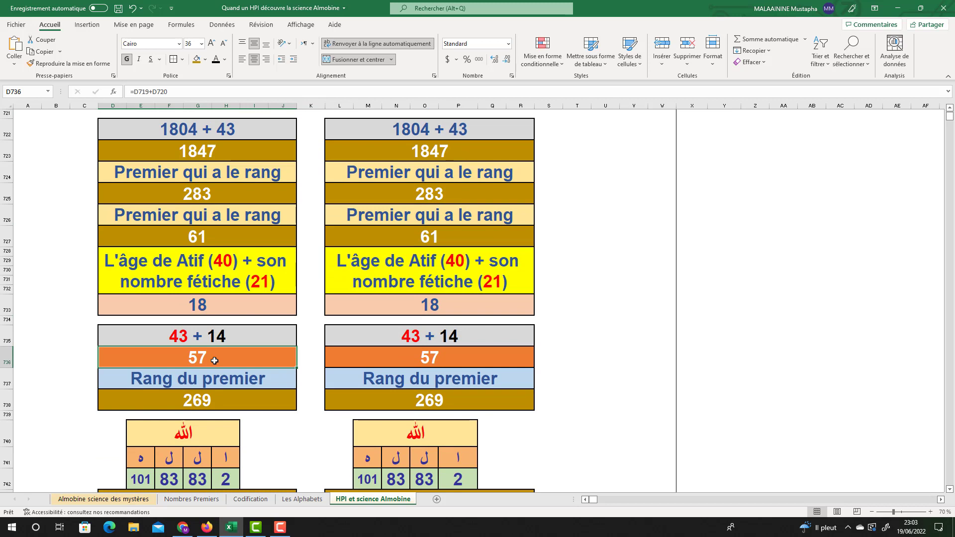
click(201, 397)
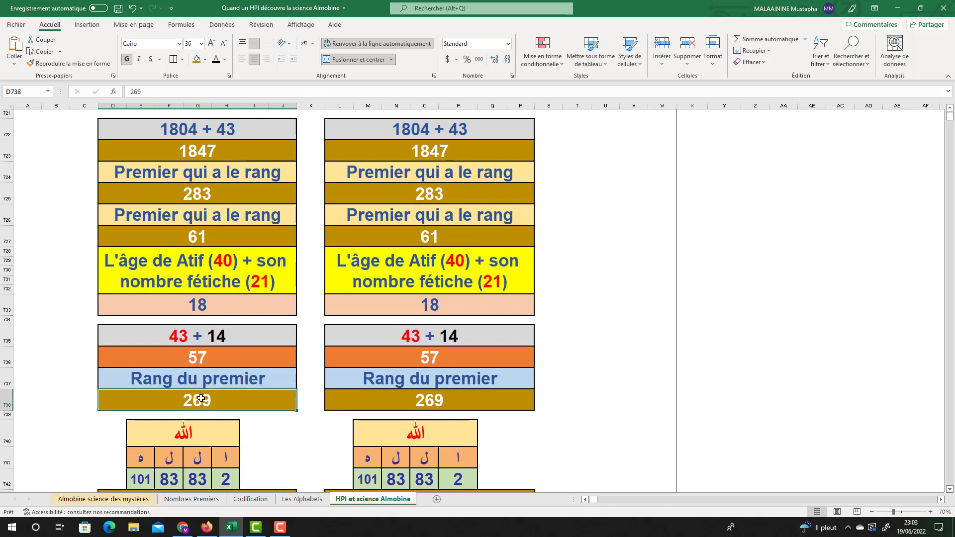
click(432, 398)
Check the totals in D743 and L743 beneath the two الله letter-value tables.
scroll(456, 375, down, 2)
double_click(192, 385)
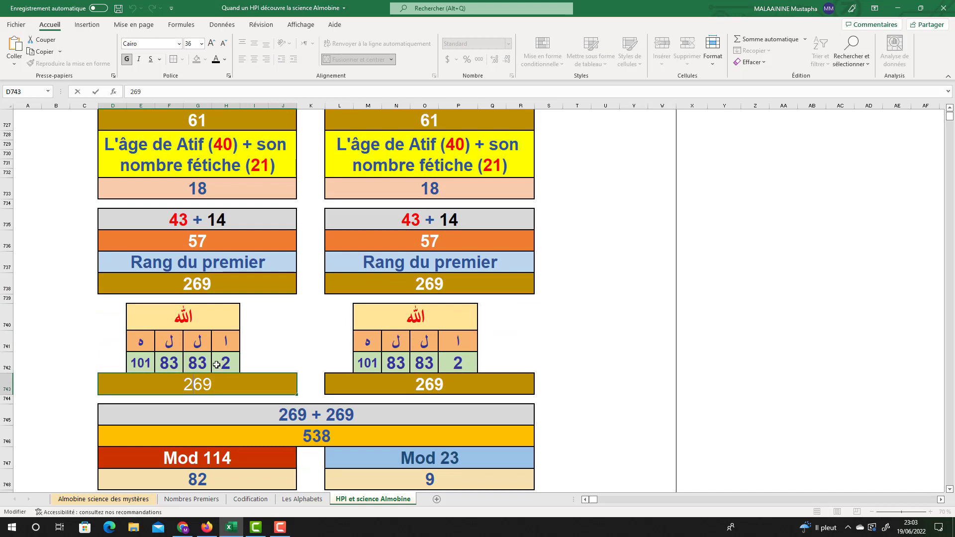
key(Return)
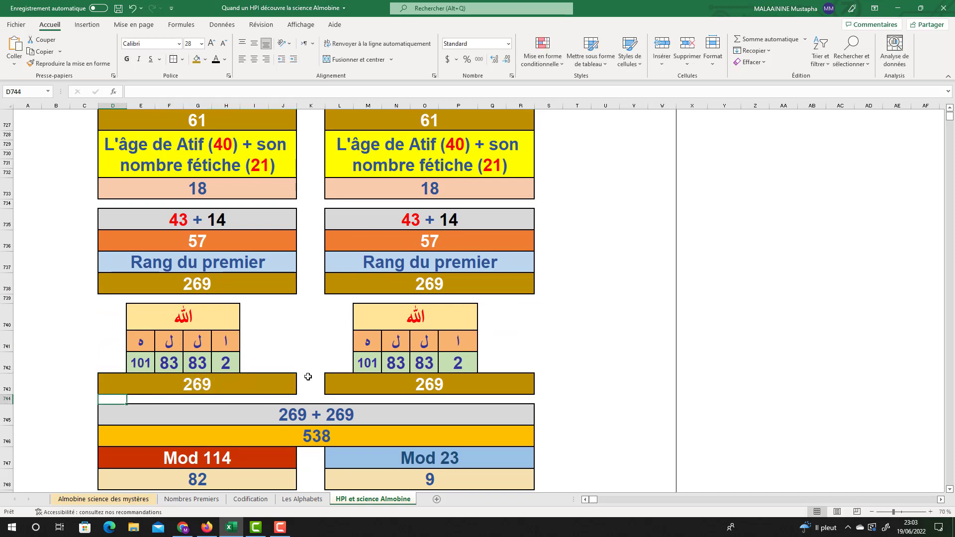
click(409, 382)
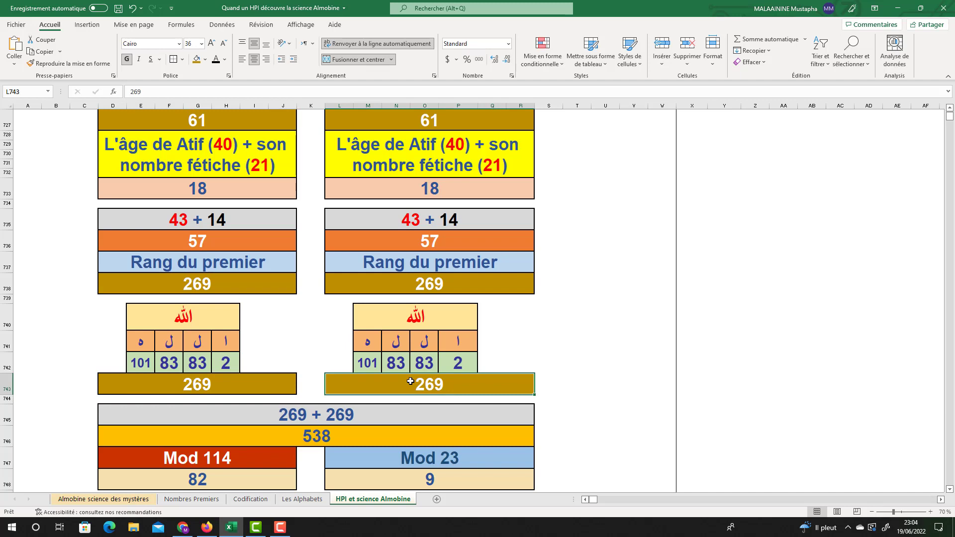
Compare the الله table totals with the prime in D738, checking both letter-value tables together.
click(214, 387)
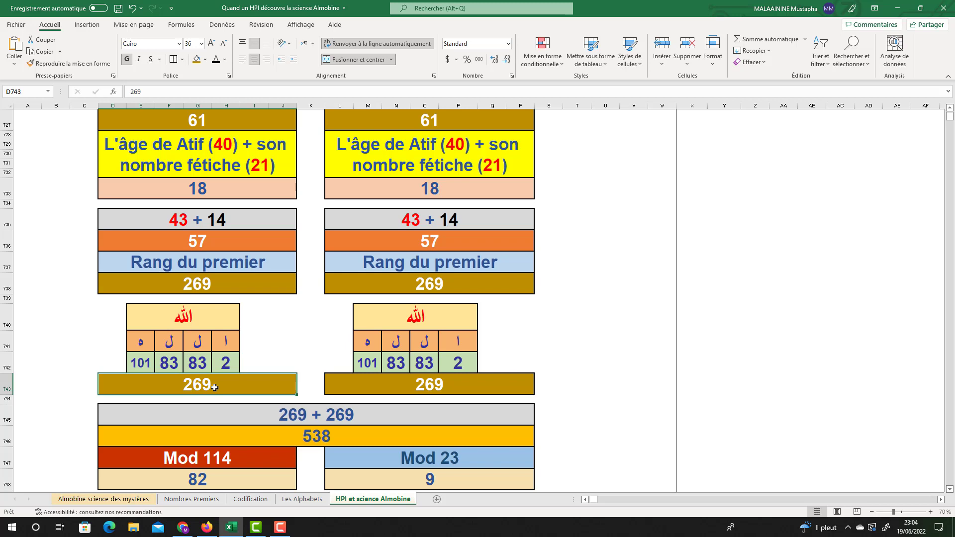
click(191, 285)
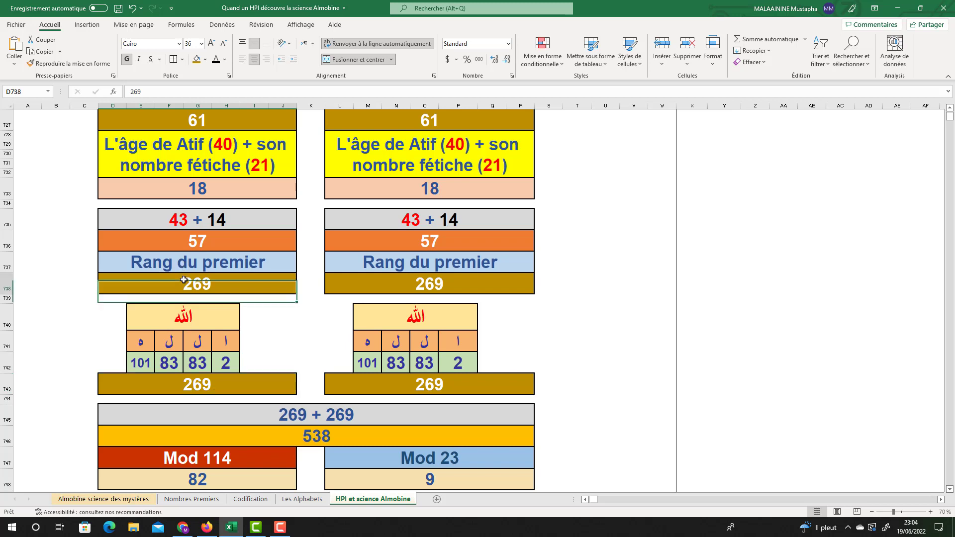
click(199, 242)
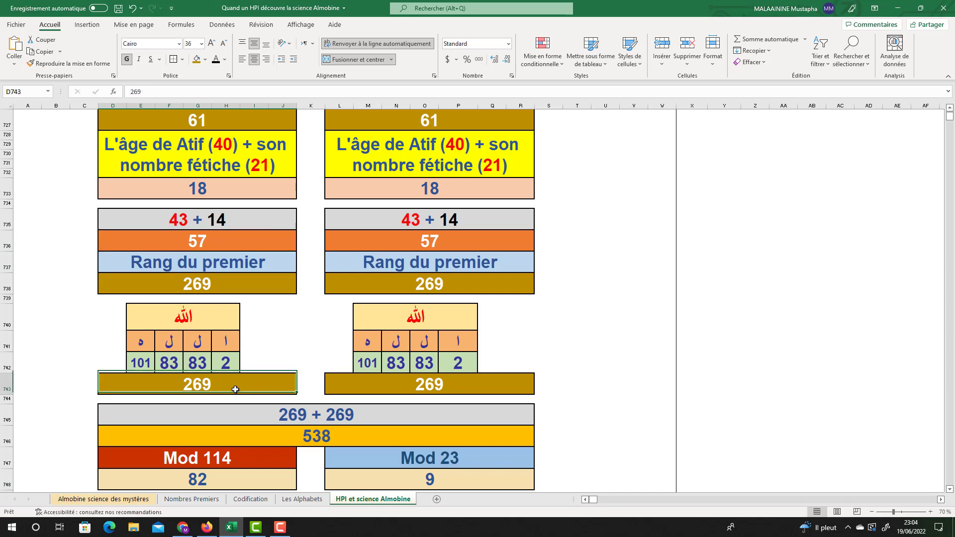
click(385, 383)
drag(185, 319, 405, 367)
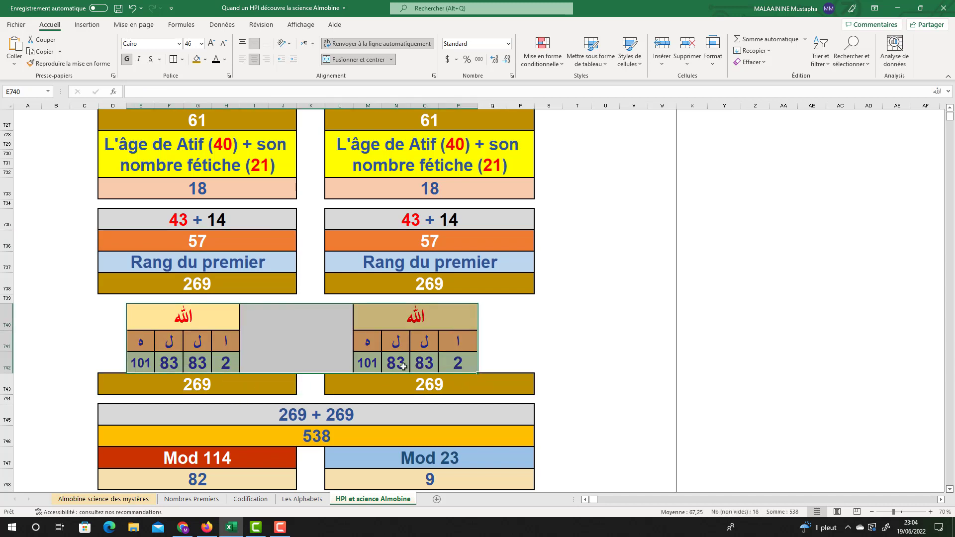
click(210, 390)
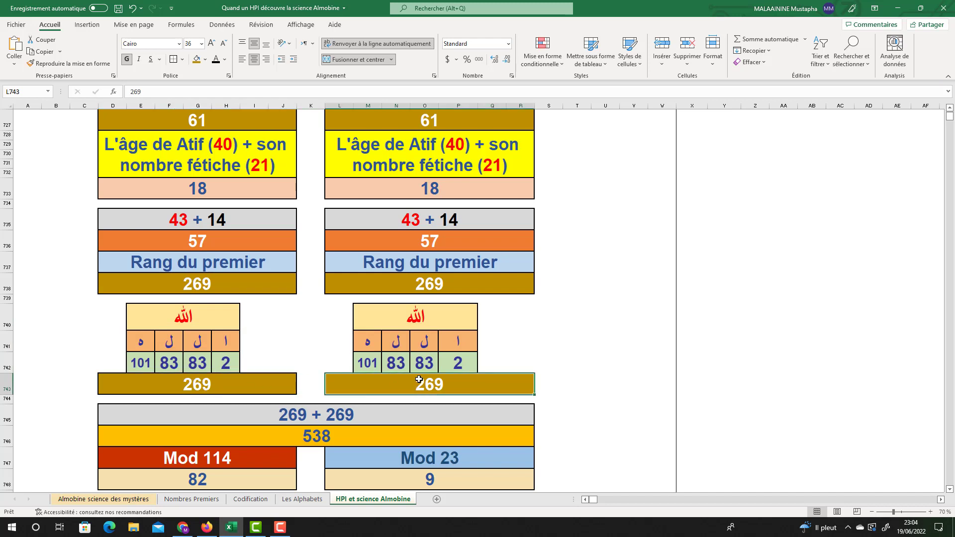
Check the addition formula in D746 under 269 + 269, then view the Mod 114 and Mod 23 results.
scroll(330, 397, down, 1)
double_click(330, 396)
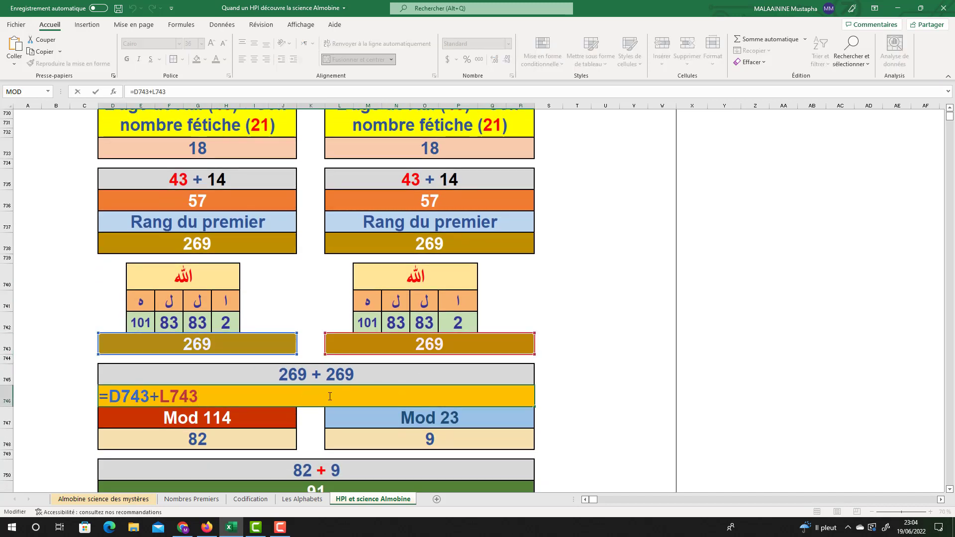
key(Return)
scroll(484, 414, down, 2)
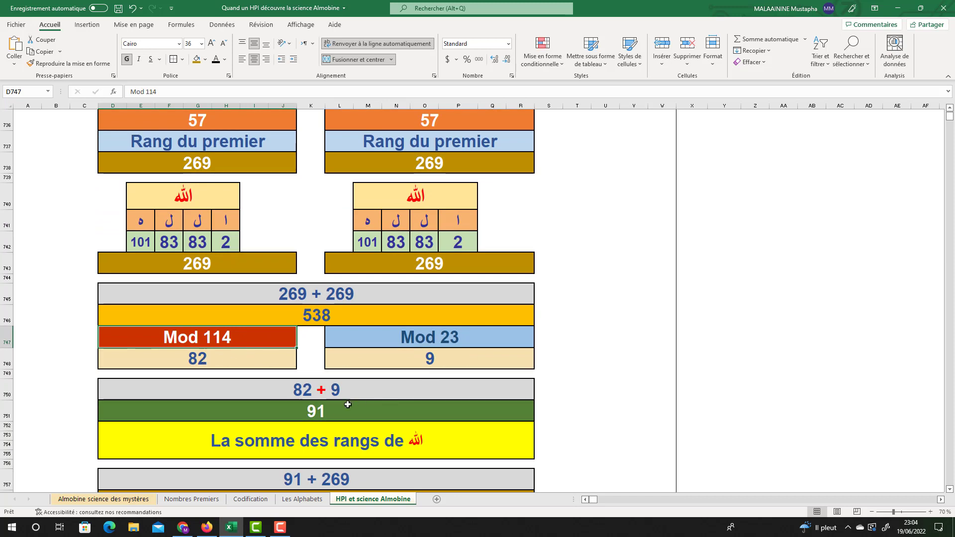
Check the sum under 82 + 9 and the addition formula in D758 under 91 + 269.
click(324, 408)
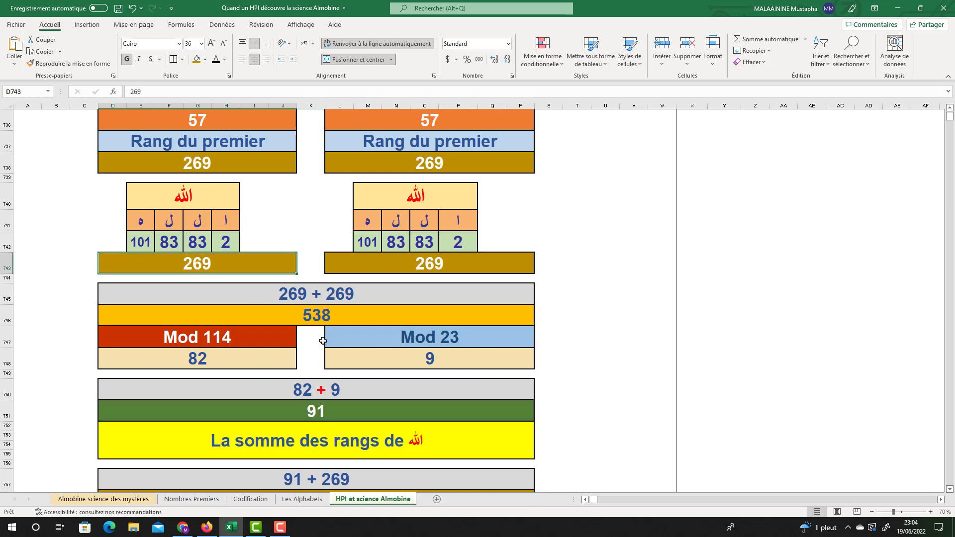
scroll(319, 329, down, 2)
click(502, 370)
scroll(502, 364, down, 1)
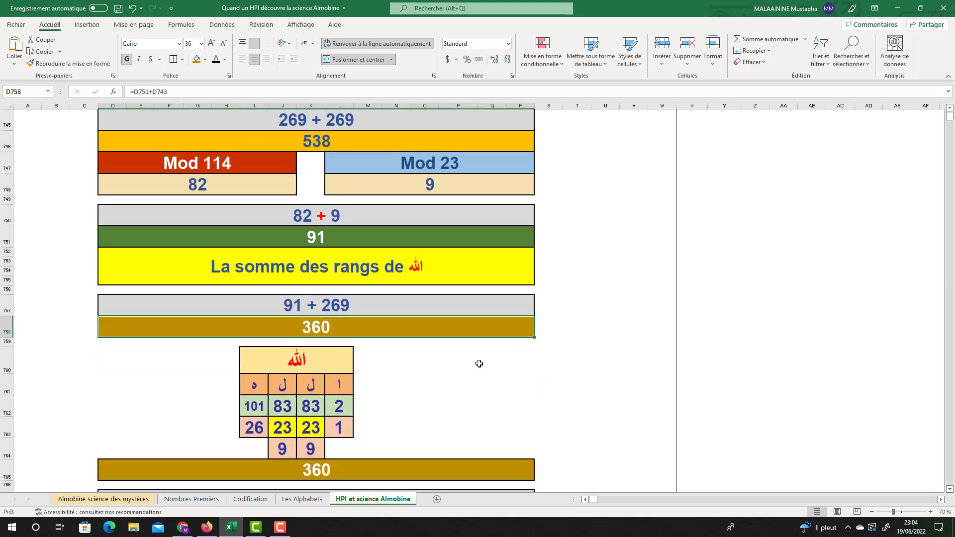
Total the rank values of the الله table in I763:L764 with an automatic sum in Z761, and clear that cell.
click(759, 390)
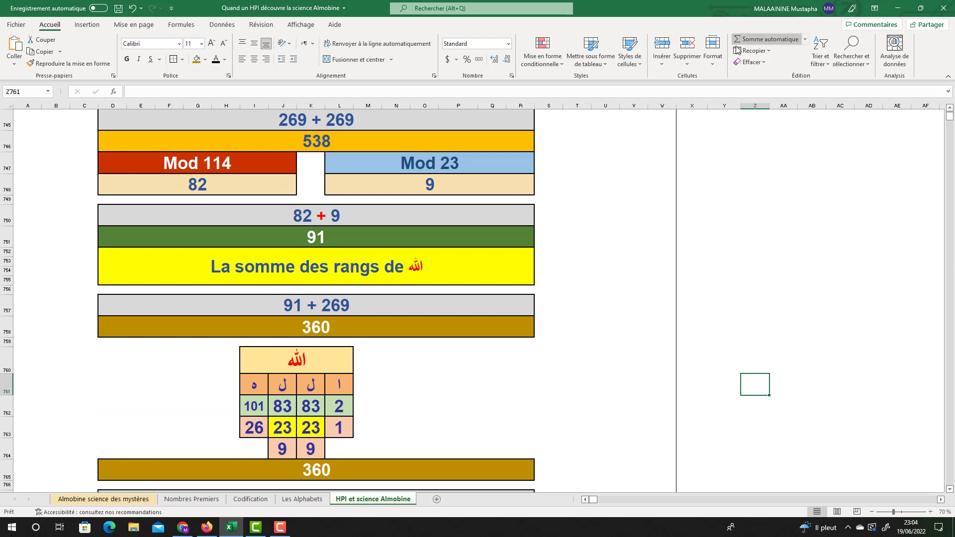
click(768, 38)
drag(256, 428, 334, 441)
key(Return)
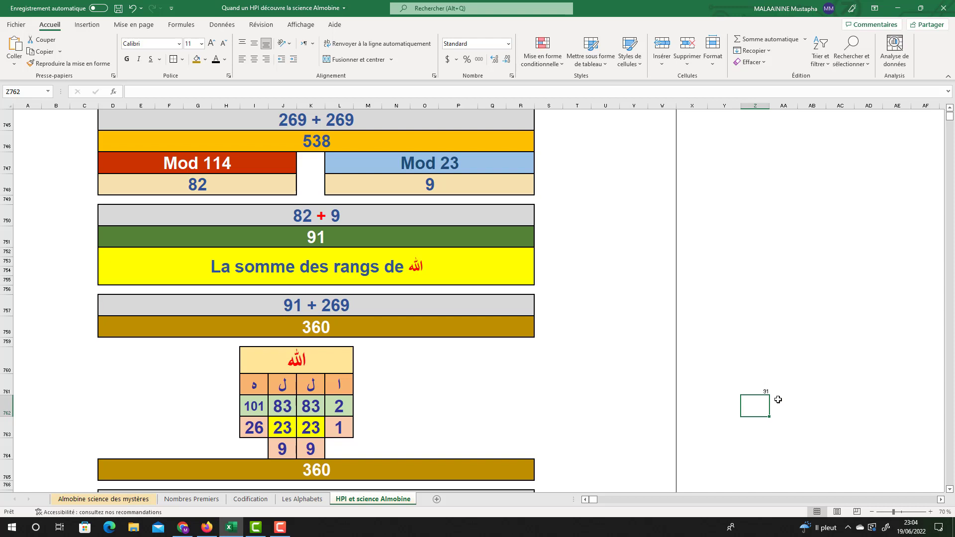
click(757, 393)
key(Delete)
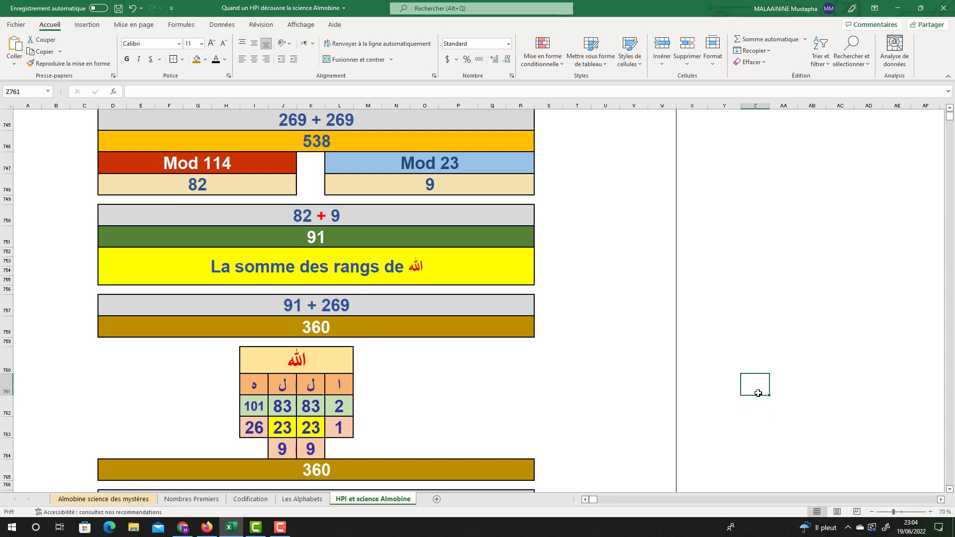
Compare the total in L743 with the combined values of the الله table in E760:Q764.
scroll(603, 387, up, 2)
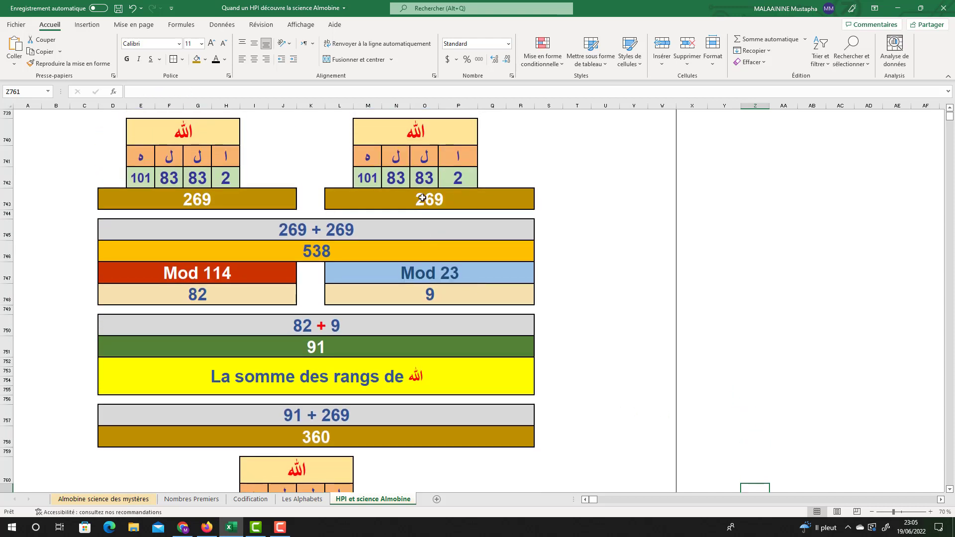
click(423, 198)
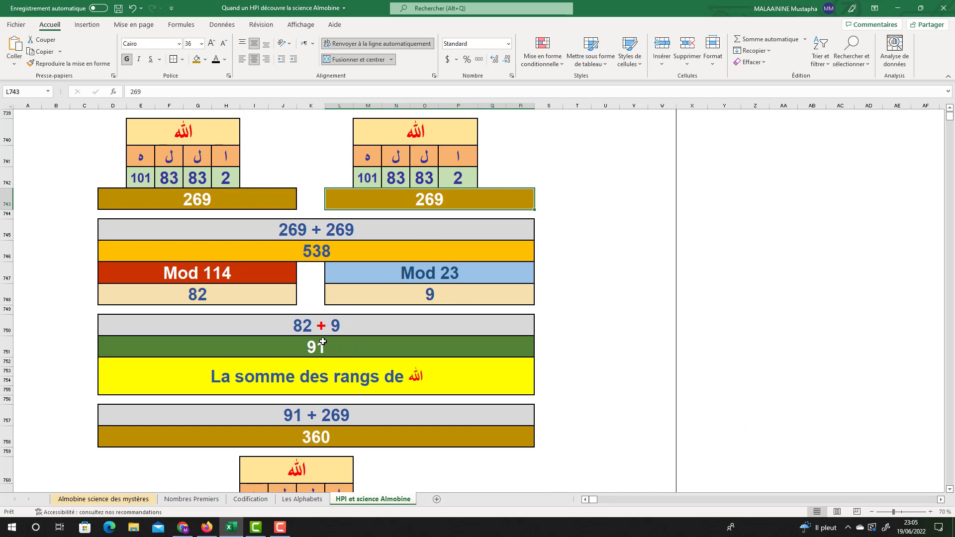
scroll(323, 342, down, 3)
drag(141, 306, 486, 384)
scroll(487, 381, up, 1)
scroll(209, 247, up, 2)
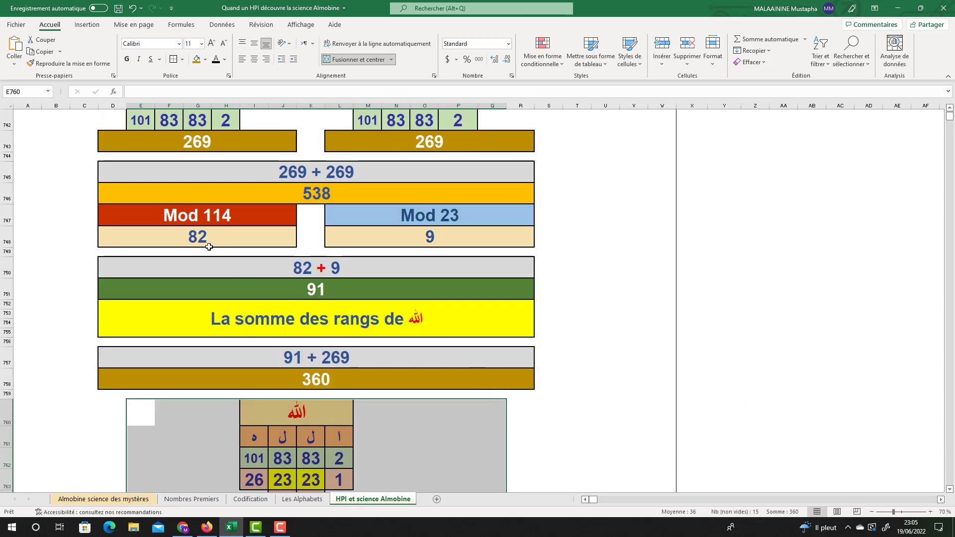
scroll(366, 287, down, 3)
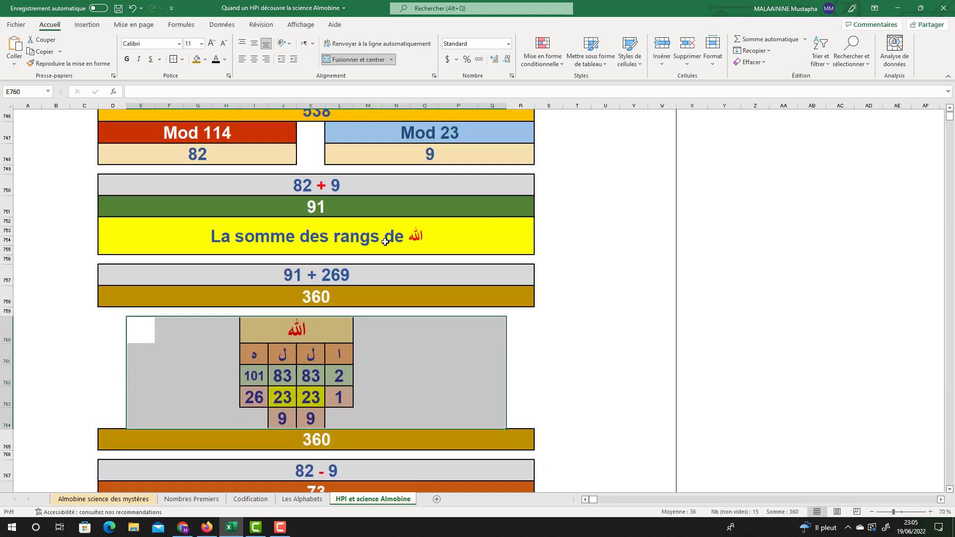
Check the formulas under 82 - 9 and 73 + 21, the rank in D769 and the prime in D777.
click(316, 403)
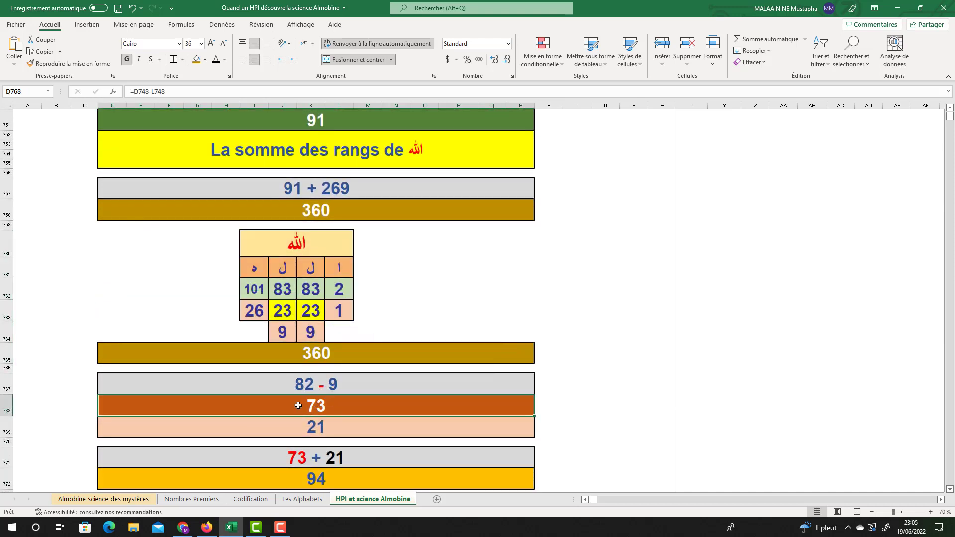
scroll(348, 375, down, 2)
click(324, 358)
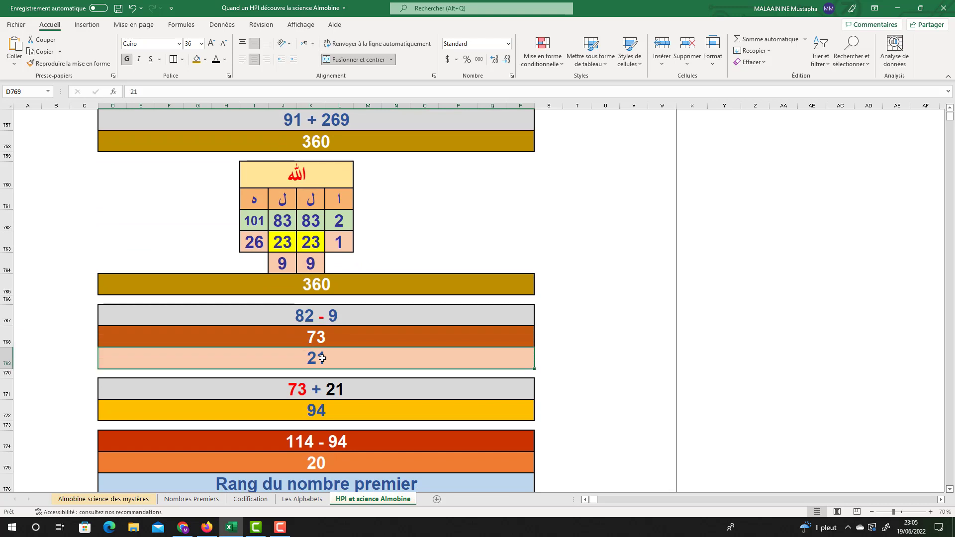
click(321, 388)
click(324, 410)
scroll(367, 434, down, 2)
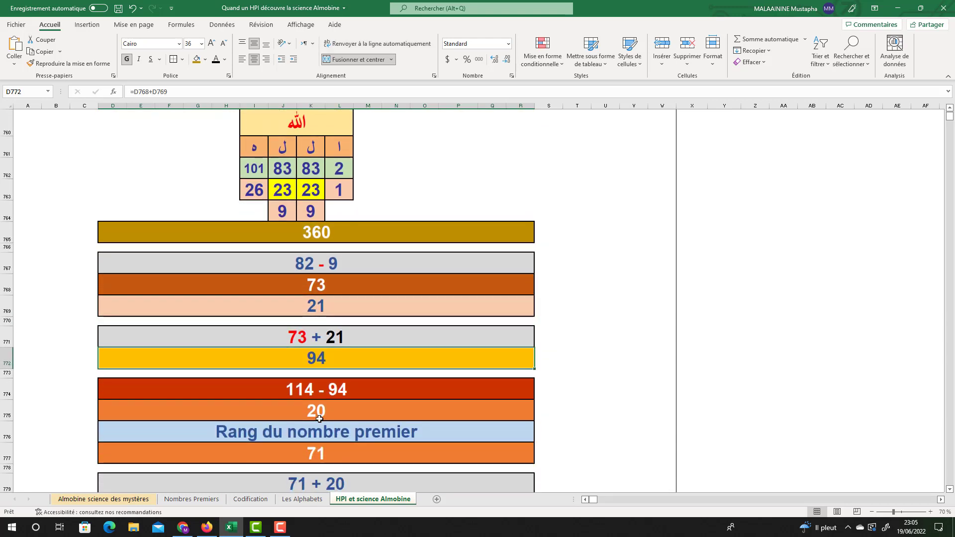
scroll(347, 400, down, 2)
click(319, 323)
Color the 71 red and the 20 black in the "71 + 20" heading in D779.
click(313, 347)
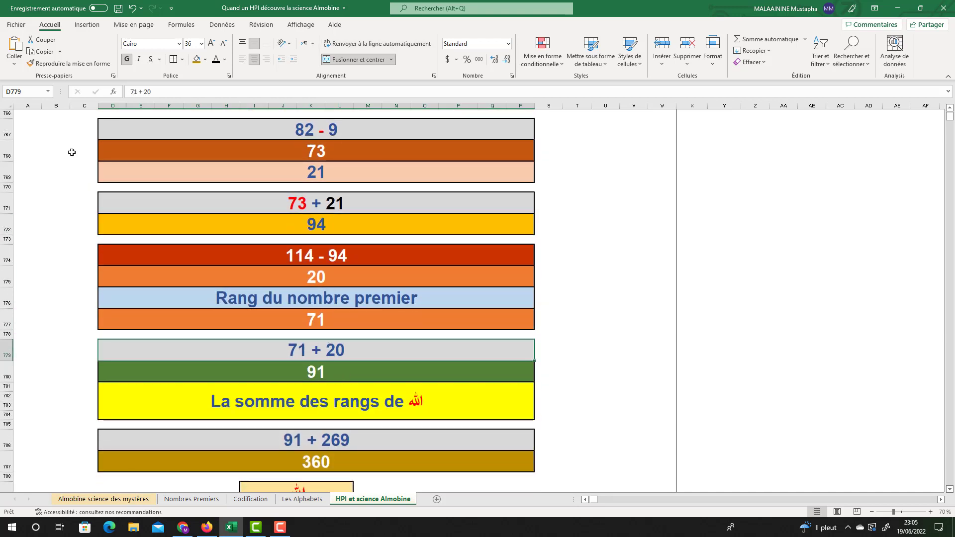
double_click(137, 92)
click(224, 59)
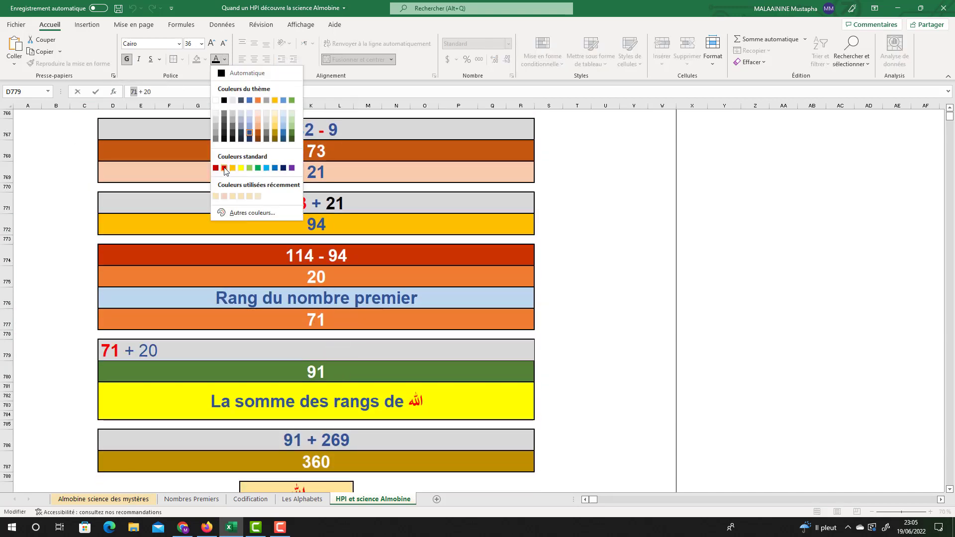
click(224, 168)
double_click(335, 351)
click(225, 60)
click(225, 98)
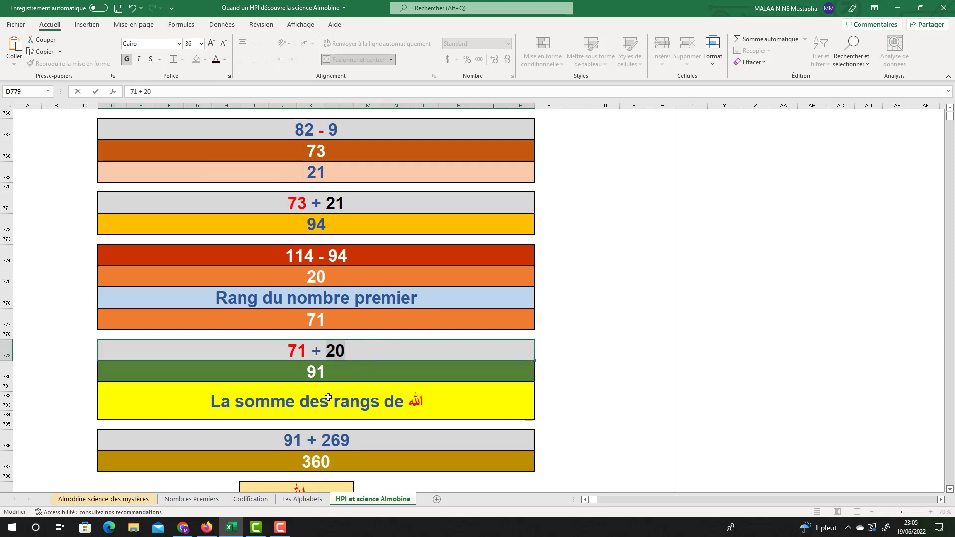
key(Return)
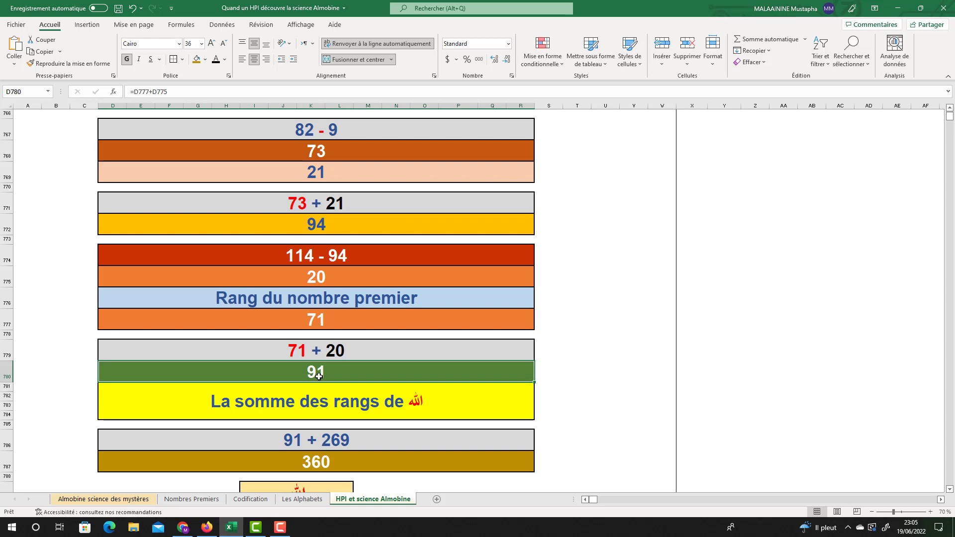
Revisit the total in L743 and check the الله letter-value table and its total in D789:R794.
scroll(358, 356, up, 11)
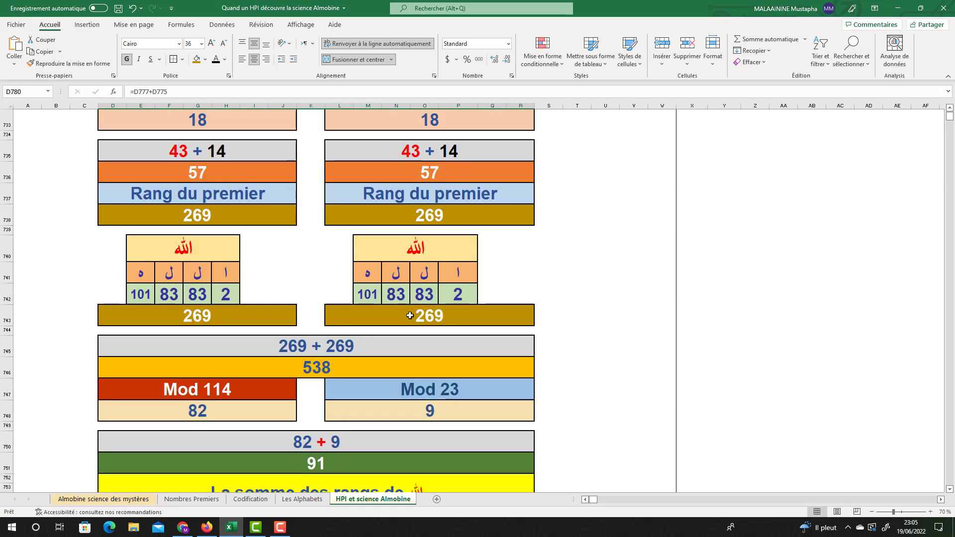
click(410, 316)
scroll(409, 308, down, 10)
scroll(408, 297, down, 2)
scroll(331, 331, down, 3)
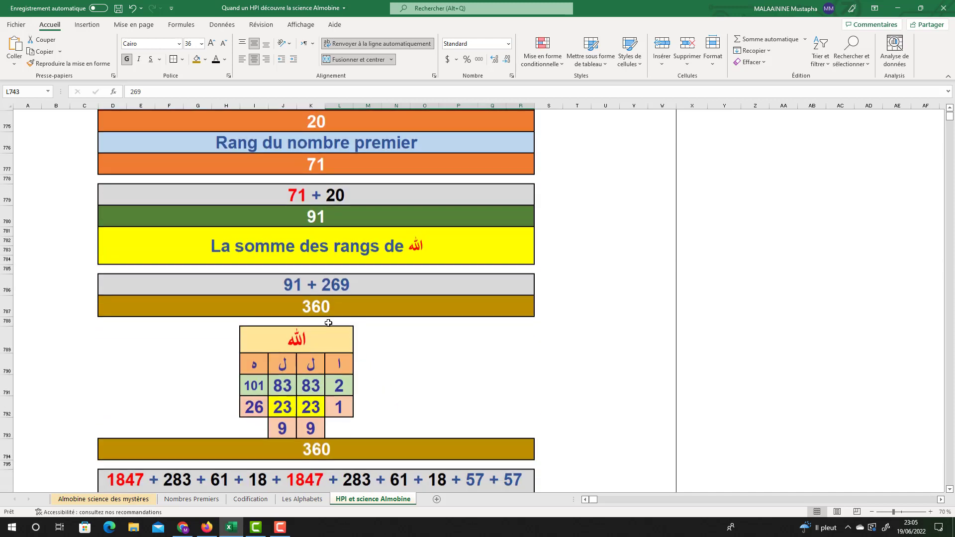
drag(119, 329, 516, 447)
scroll(515, 437, down, 3)
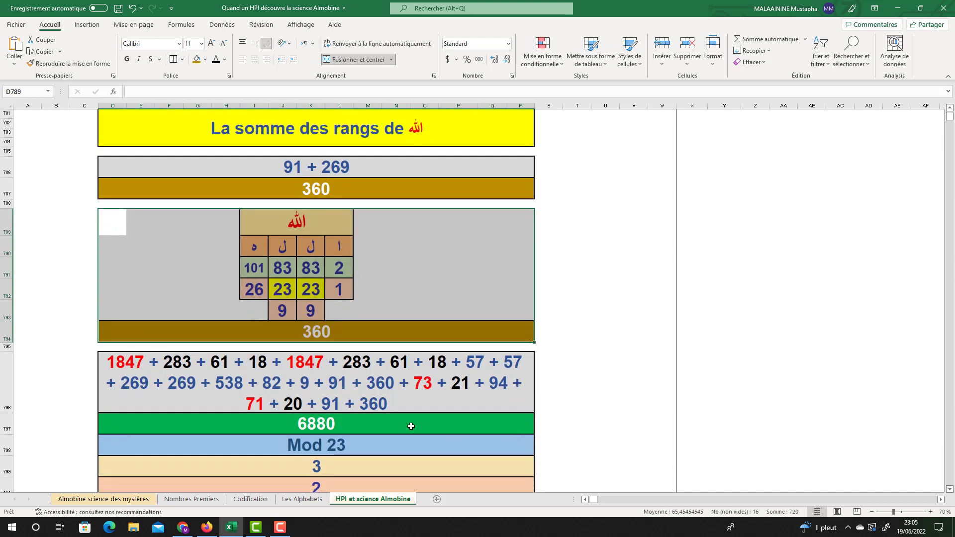
Open the grand-total formula in D797 and trace its SOMME range D723:R736 on the sheet.
double_click(309, 422)
scroll(420, 308, up, 20)
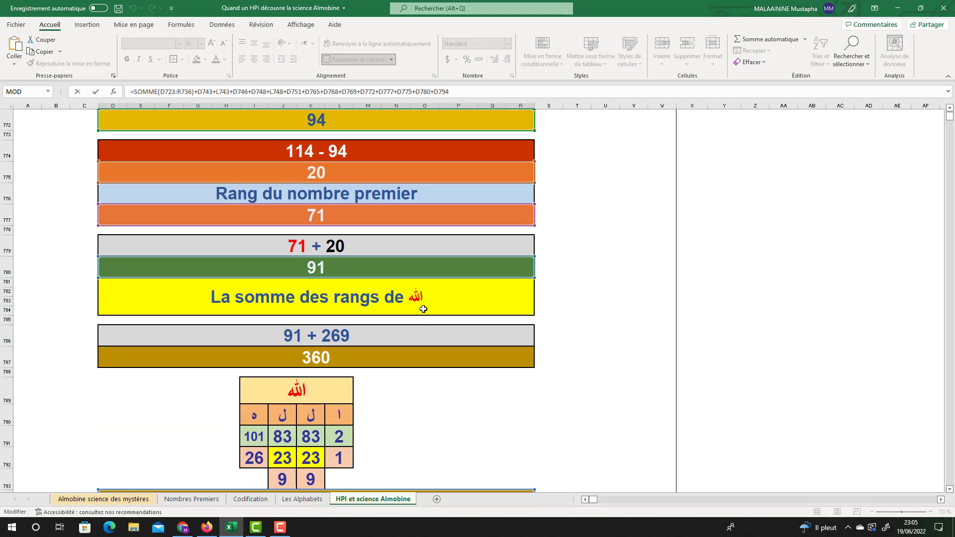
scroll(421, 308, up, 12)
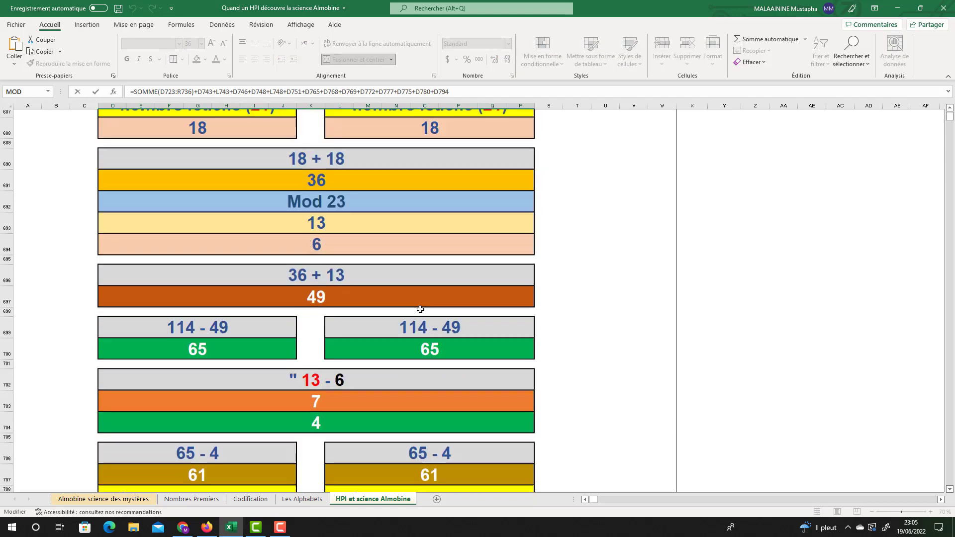
scroll(420, 309, down, 3)
scroll(420, 310, down, 5)
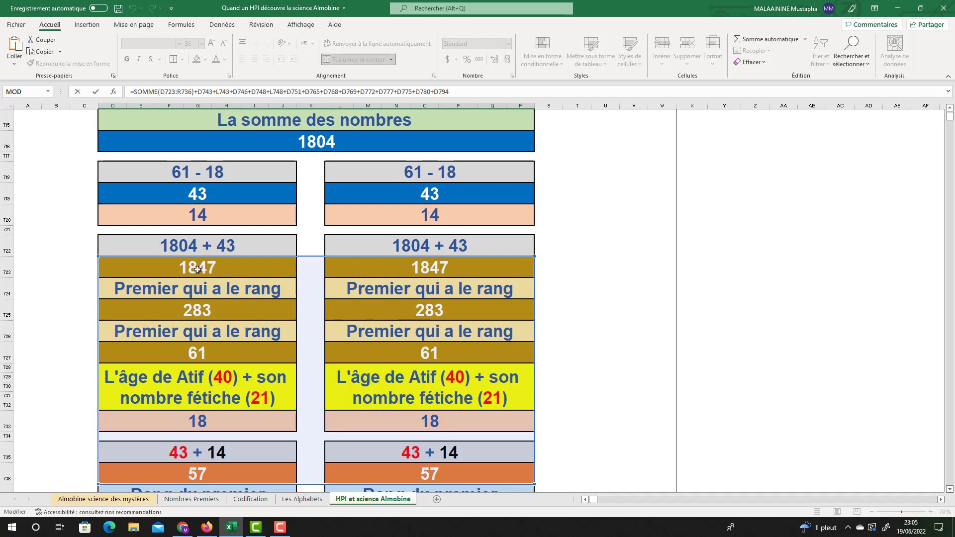
scroll(419, 268, down, 1)
scroll(398, 265, down, 1)
scroll(293, 217, up, 2)
scroll(365, 303, down, 4)
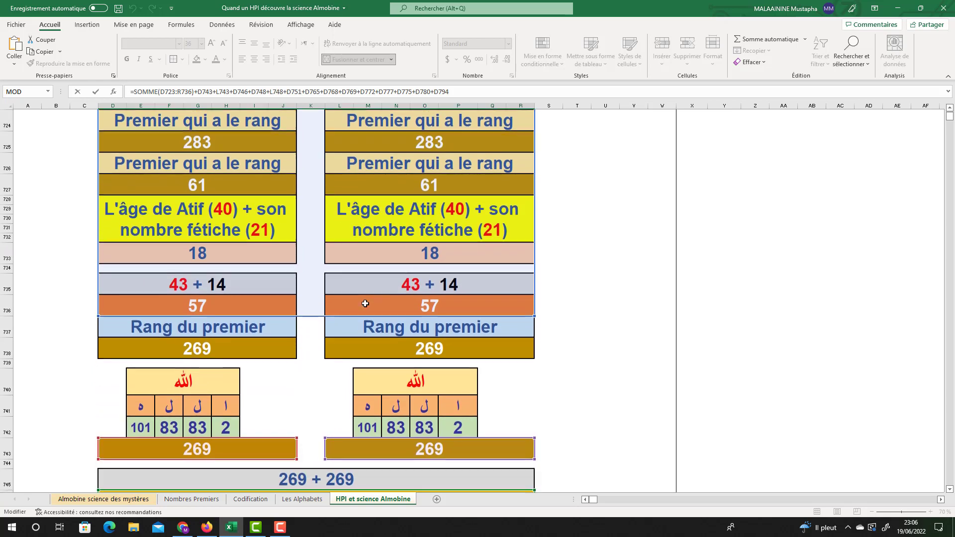
Trace the remaining cell references of the D797 formula from D743 down to D794, and close the formula.
scroll(407, 384, down, 4)
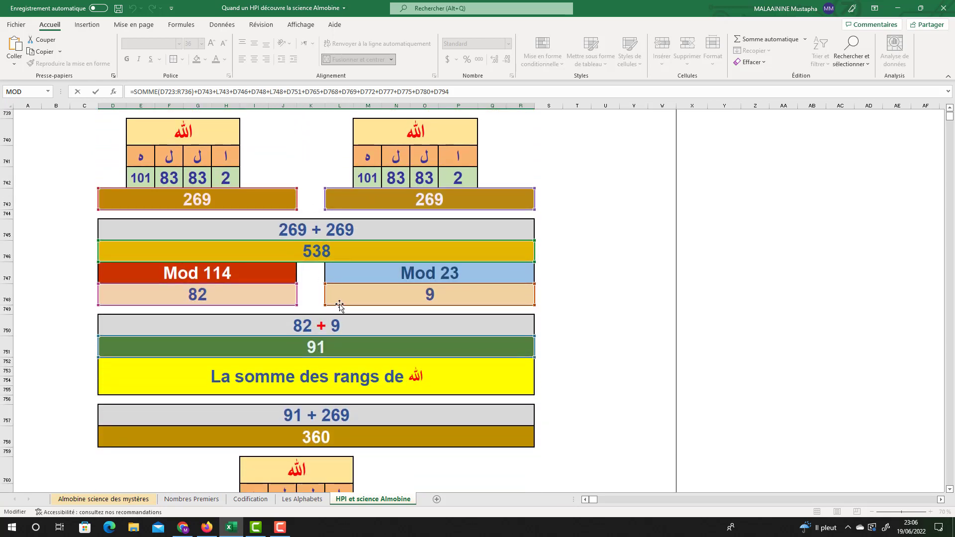
scroll(332, 313, down, 3)
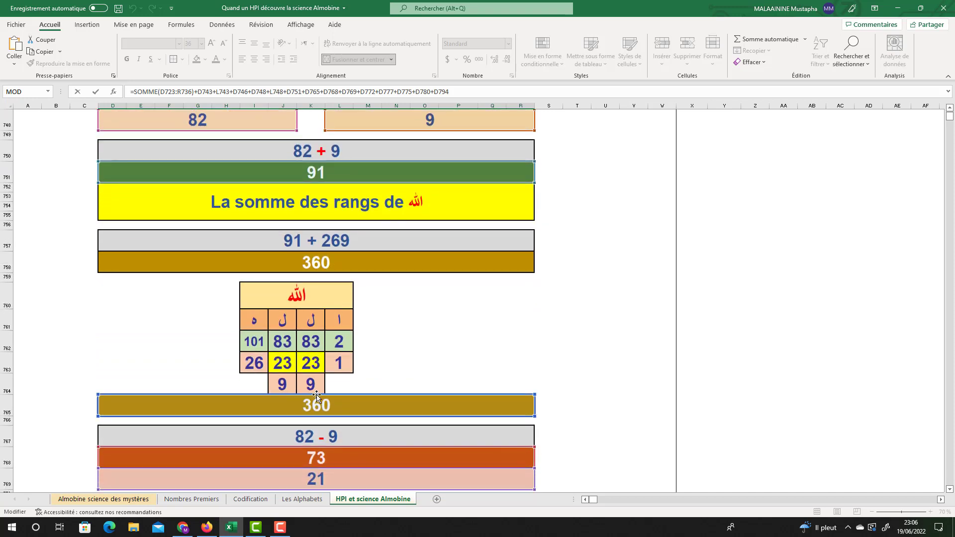
scroll(316, 395, down, 3)
scroll(318, 388, down, 5)
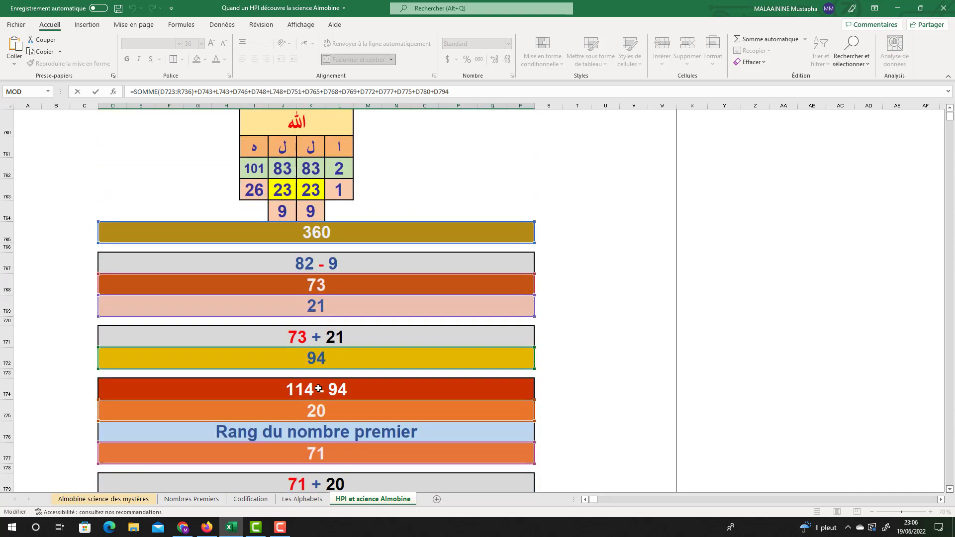
scroll(315, 399, up, 2)
scroll(319, 388, down, 5)
scroll(319, 384, down, 1)
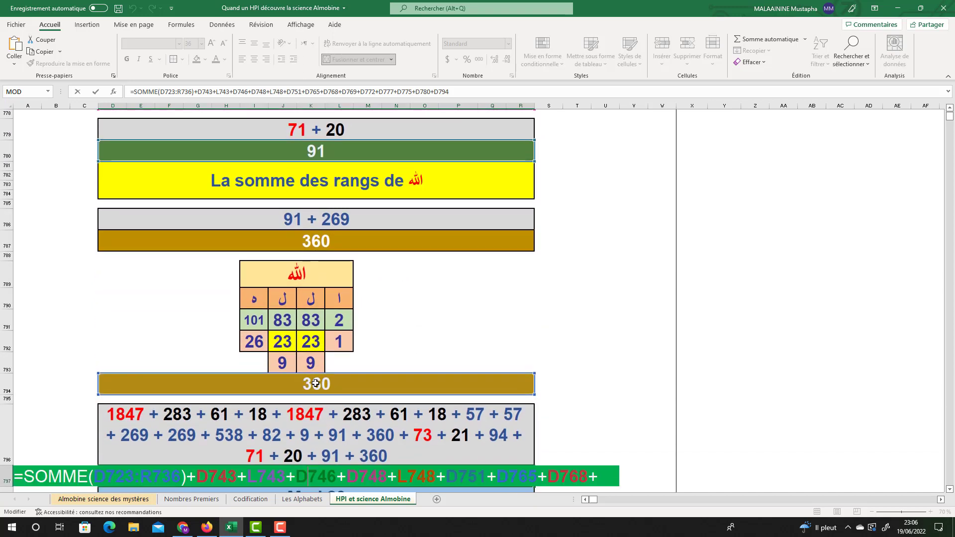
key(Return)
Check the grand total in D797 and the Mod 23 formula in D799.
click(316, 444)
scroll(656, 336, down, 2)
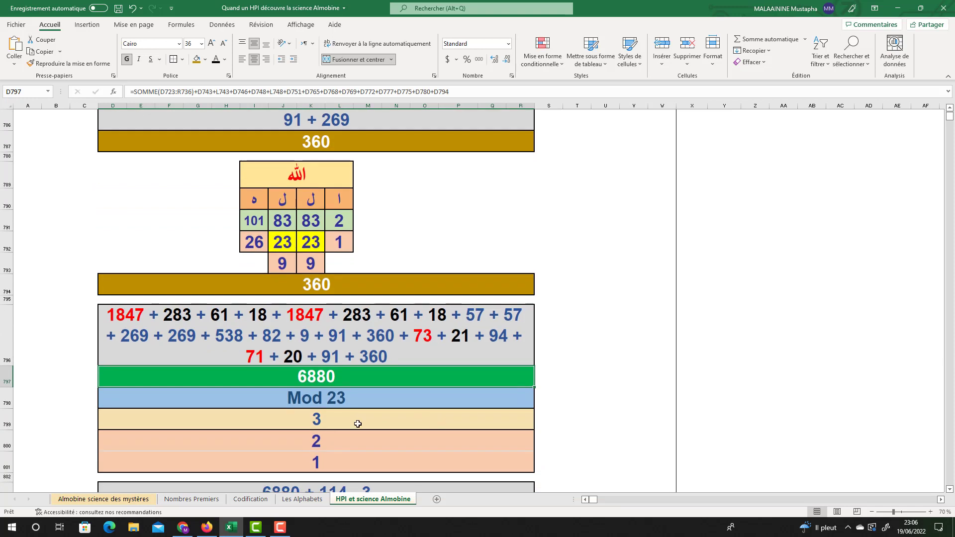
click(327, 424)
scroll(556, 386, down, 2)
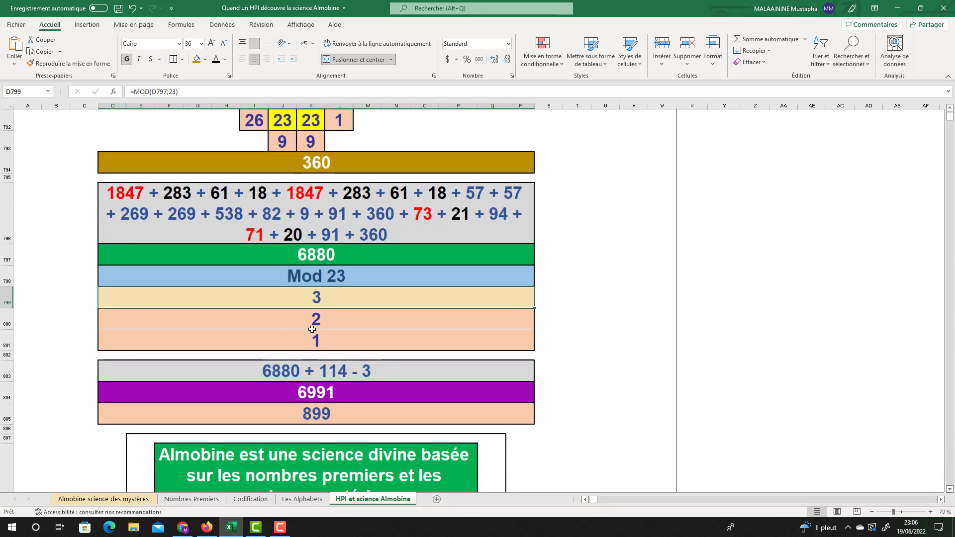
Inspect the cells referenced by the D804 formula under 6880 + 114 - 3.
double_click(304, 392)
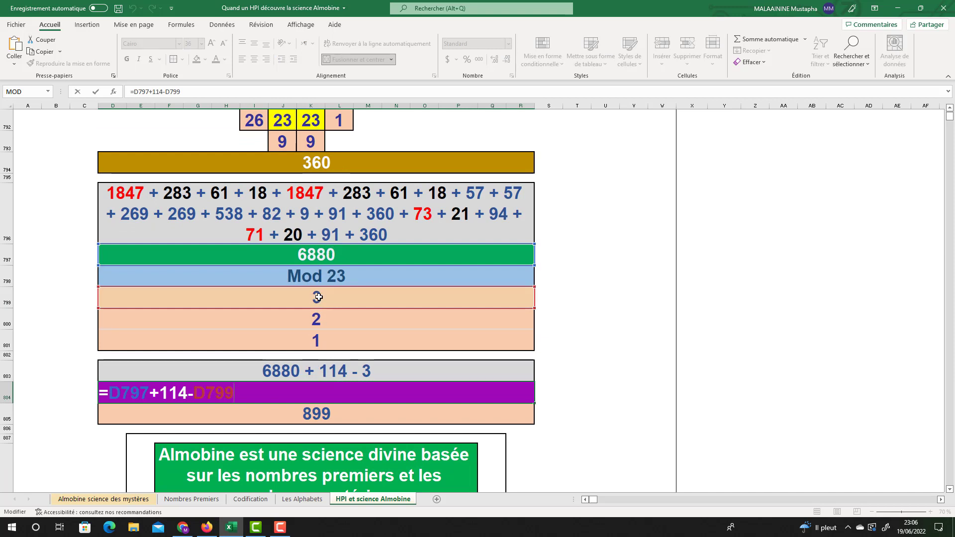
key(Return)
click(312, 394)
Inspect the D826 formula under 6880 + 114 - 2 - 1 and trace its references to D797, D800 and D801.
scroll(302, 203, down, 4)
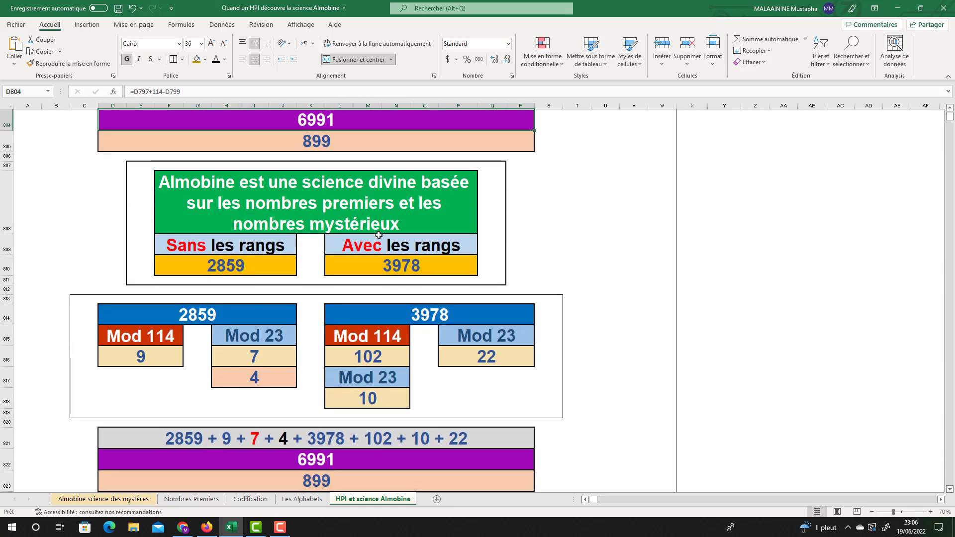
scroll(383, 233, down, 1)
scroll(378, 407, down, 1)
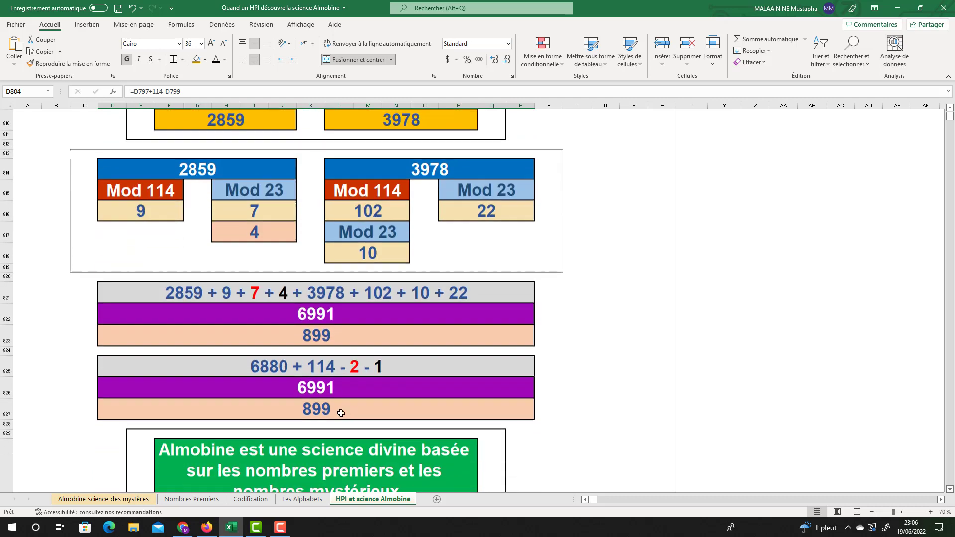
double_click(437, 386)
scroll(438, 298, down, 2)
scroll(438, 282, up, 4)
scroll(438, 282, up, 2)
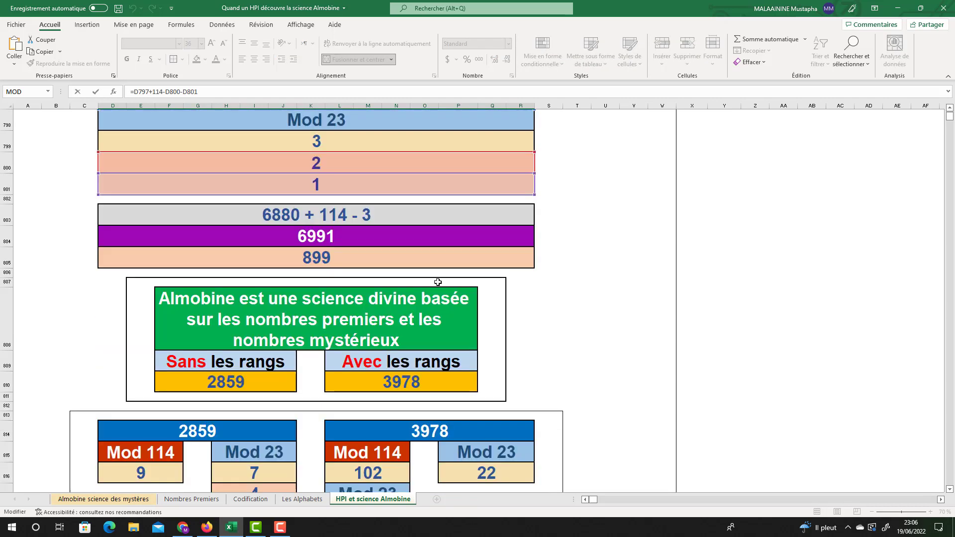
scroll(437, 282, down, 1)
scroll(438, 282, up, 4)
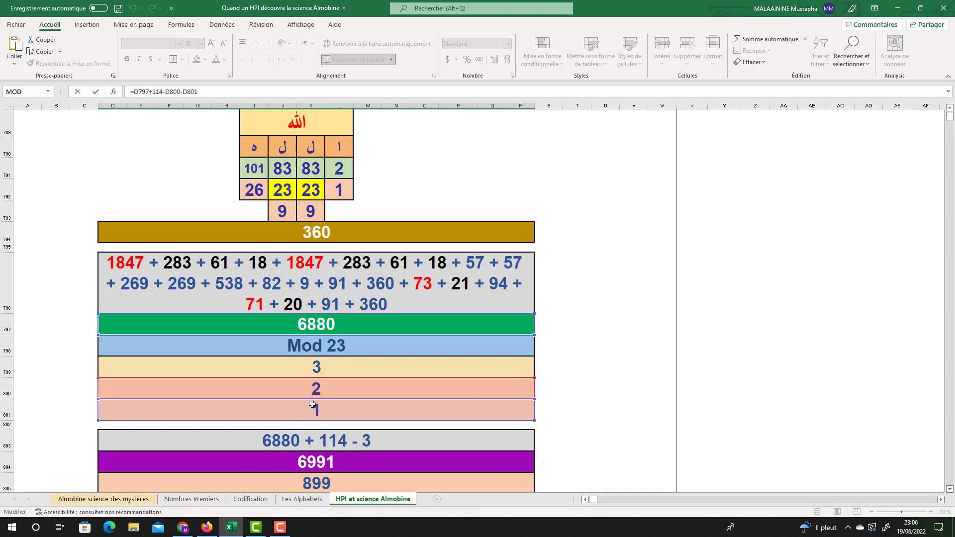
key(Return)
scroll(308, 354, down, 2)
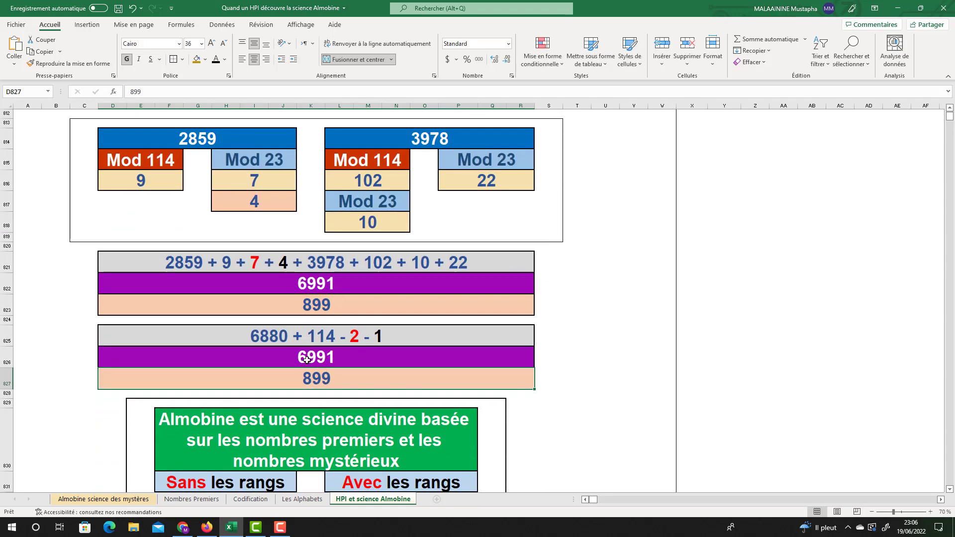
Check the SOMME formula in D844 under the 2859 + 9 + 7 + 4 + 3978 line.
scroll(308, 348, down, 3)
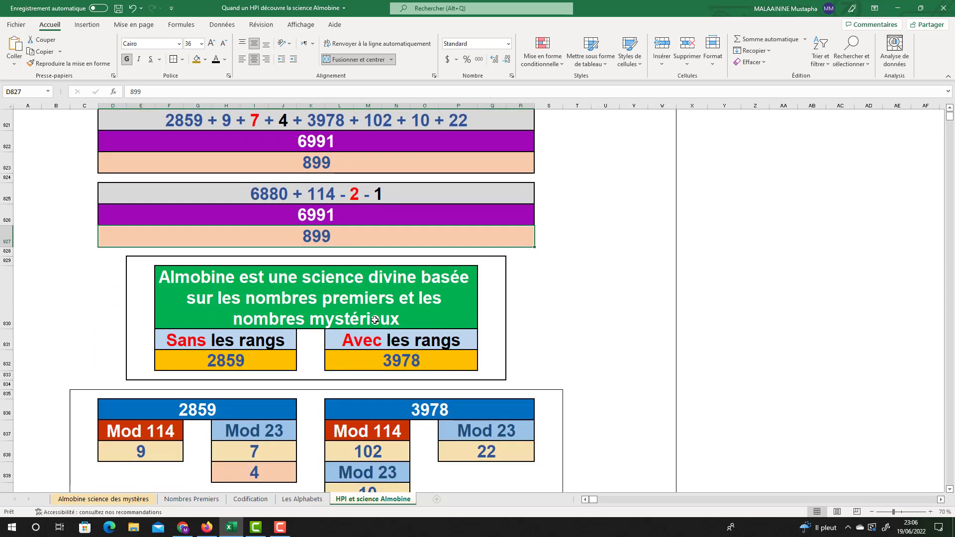
scroll(374, 320, down, 3)
click(324, 393)
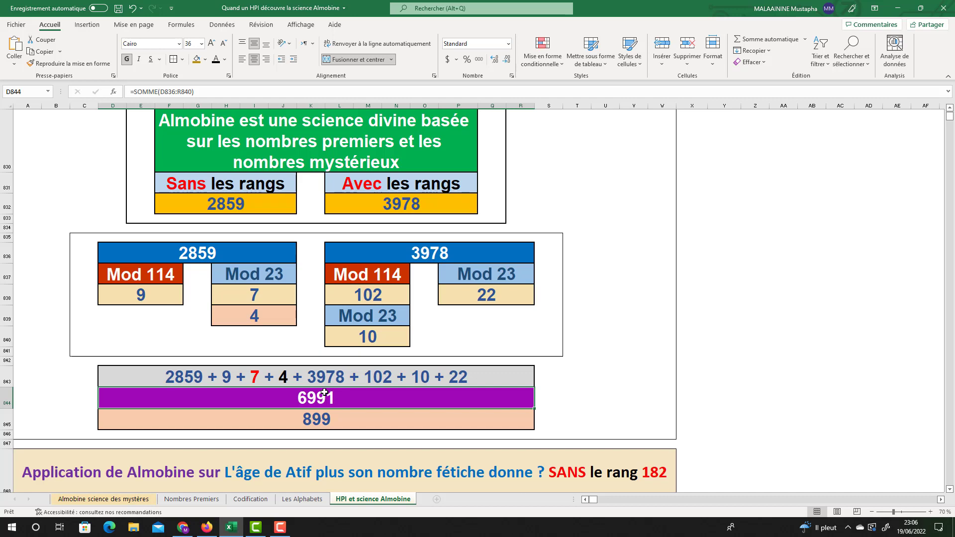
Replace "SANS" with "AVEC" in the row 848 heading about L'âge de Atif plus son nombre fétiche.
scroll(324, 393, down, 3)
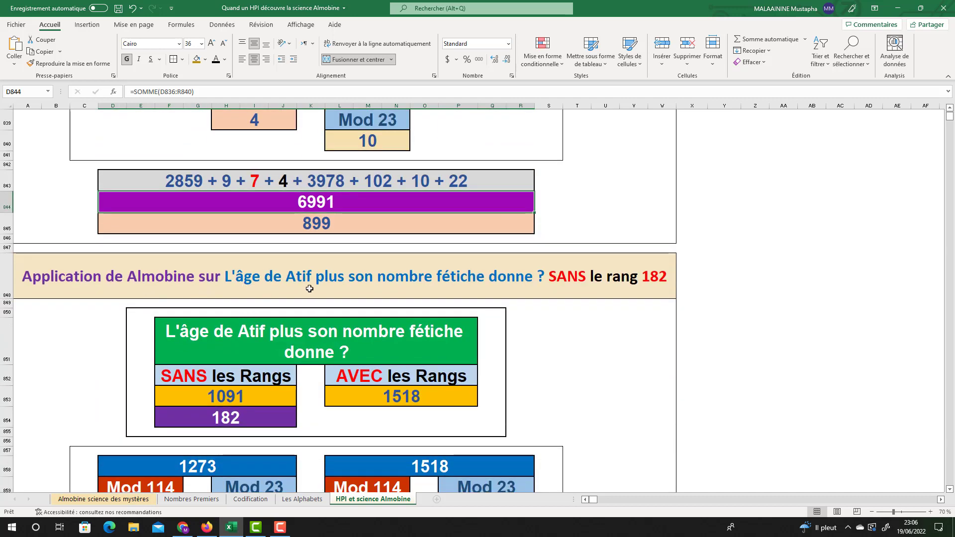
click(562, 281)
drag(362, 92, 377, 94)
text(AVEC)
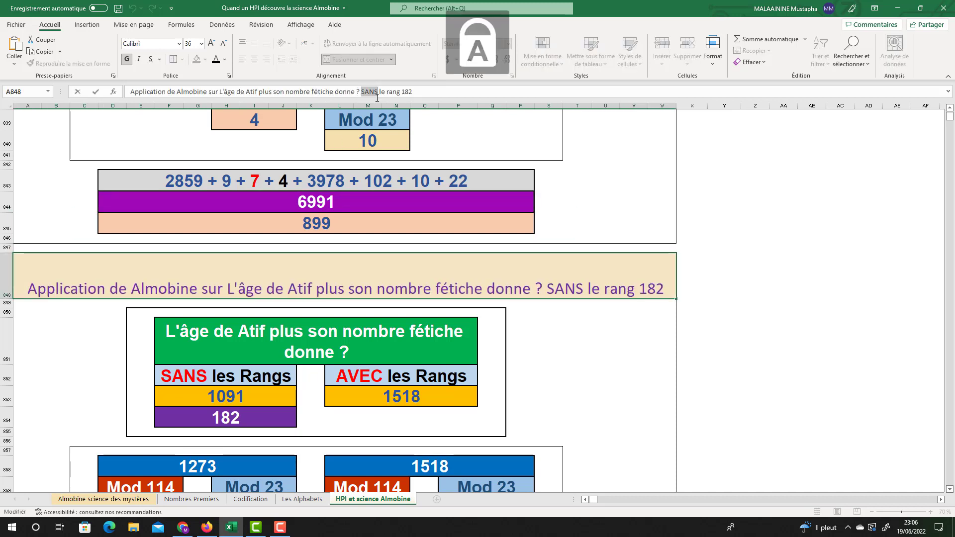
key(Return)
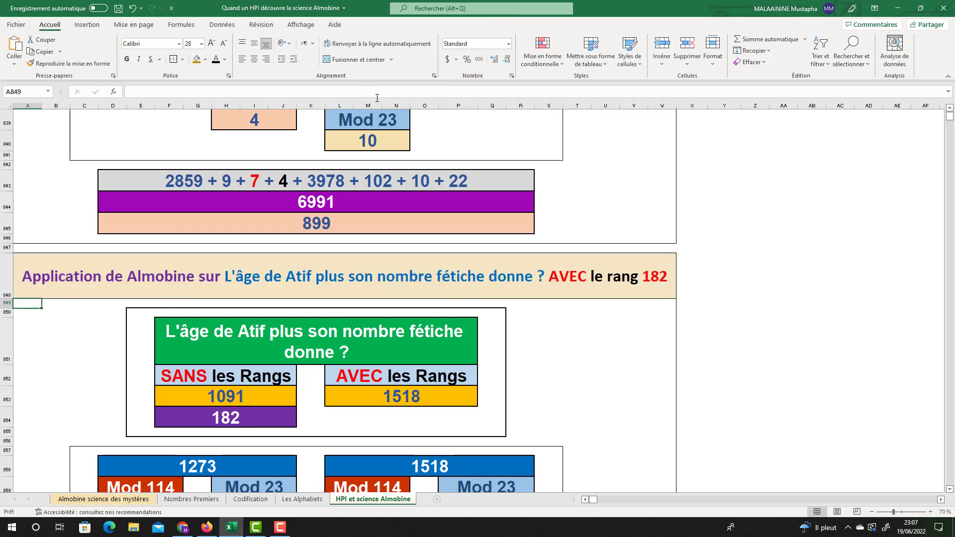
Check the value in F854 and inspect the formulas in D858 and the Mod 114 cell D860.
scroll(565, 351, down, 2)
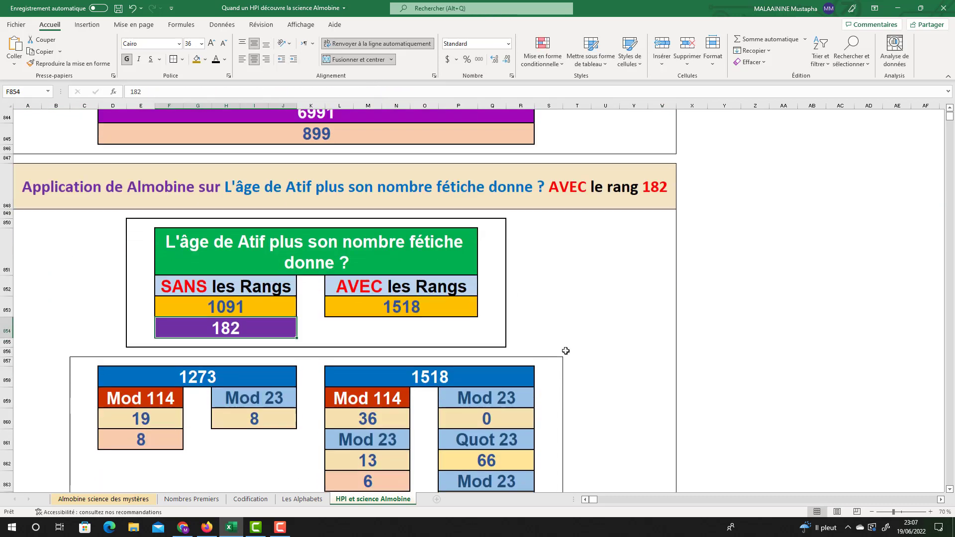
double_click(215, 364)
key(Return)
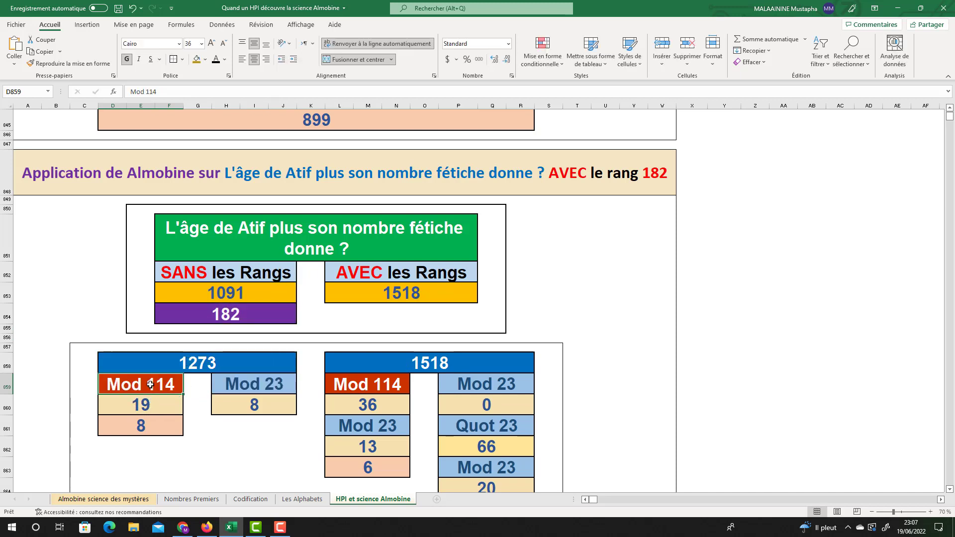
double_click(144, 406)
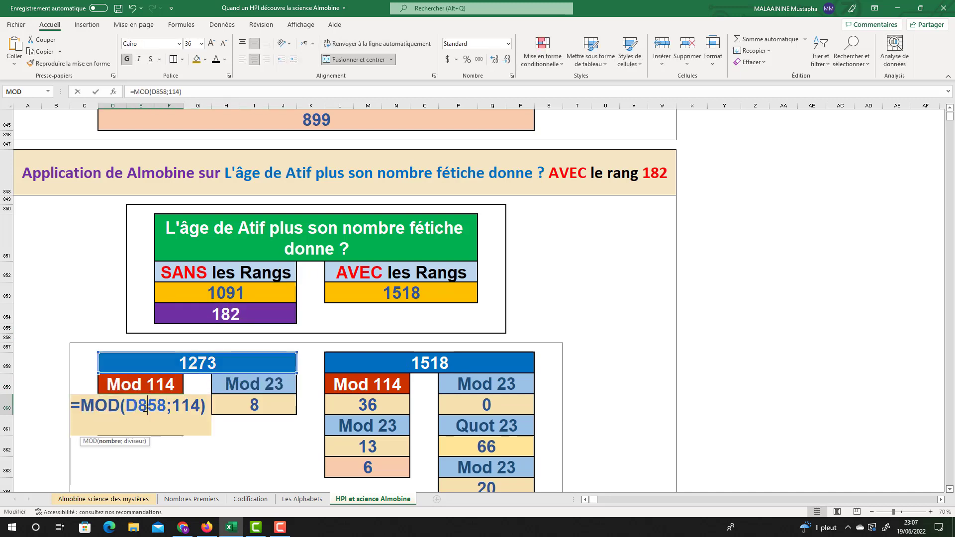
key(Return)
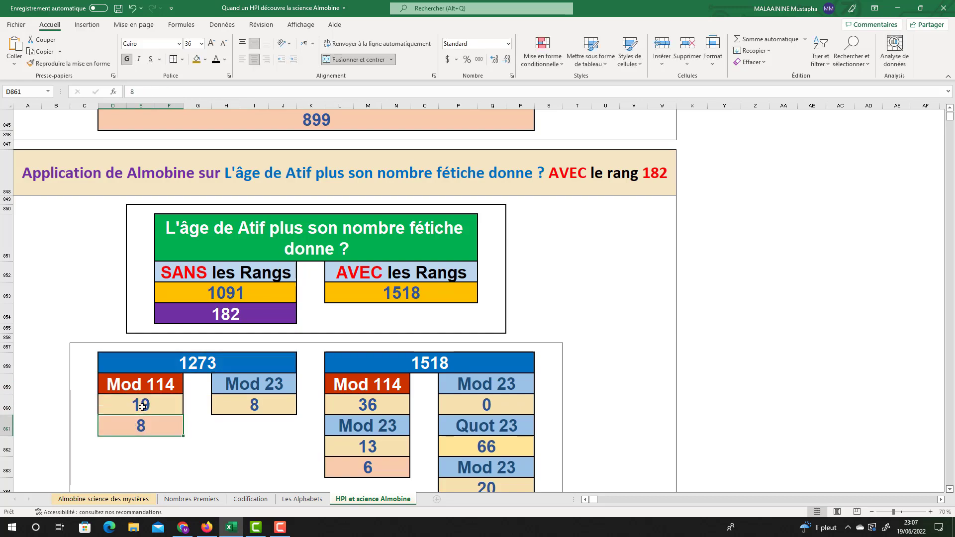
Compare the Mod 114 result and rank in D860:D861 with the earlier Mod 23 result and rank in D583:D584.
scroll(234, 299, up, 15)
scroll(233, 282, up, 20)
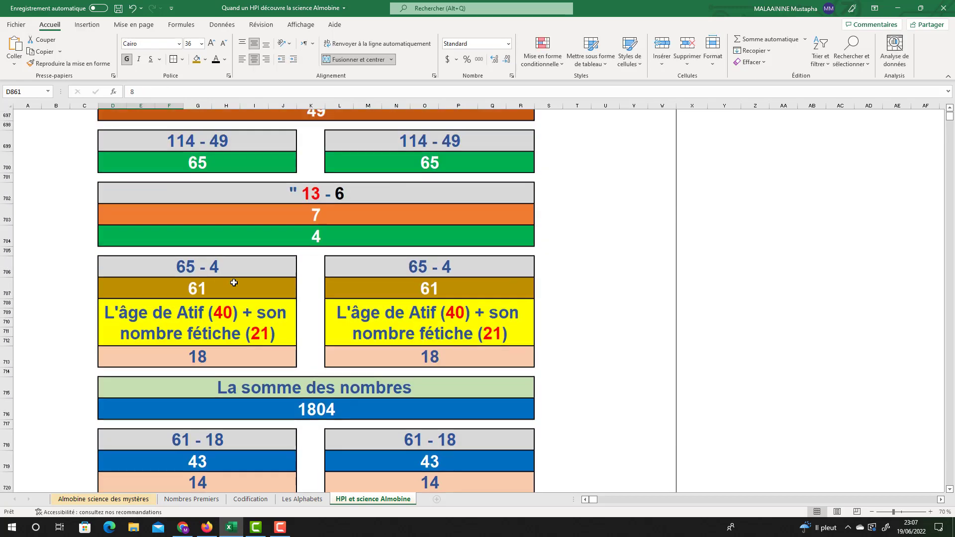
scroll(233, 282, up, 20)
scroll(234, 283, up, 18)
scroll(234, 282, up, 10)
drag(138, 339, 138, 362)
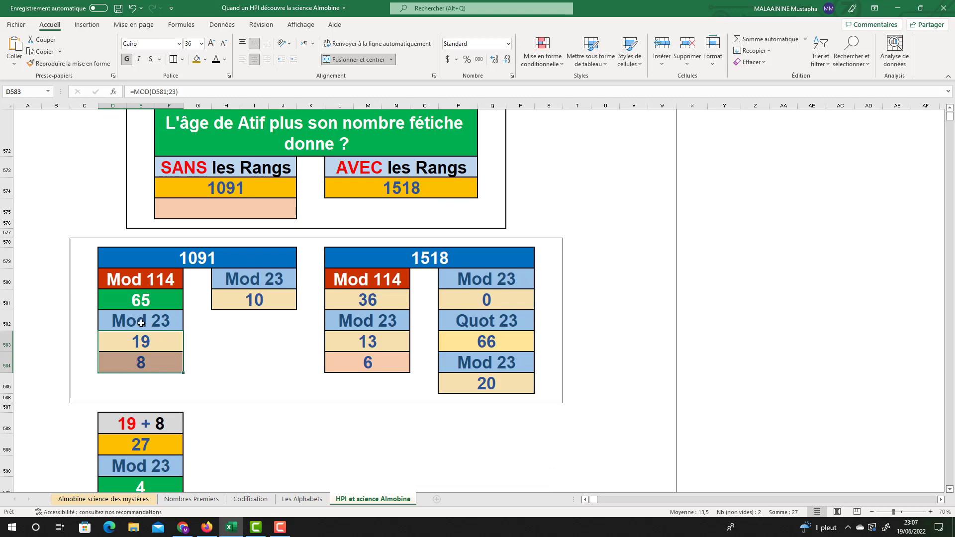
scroll(140, 296, down, 20)
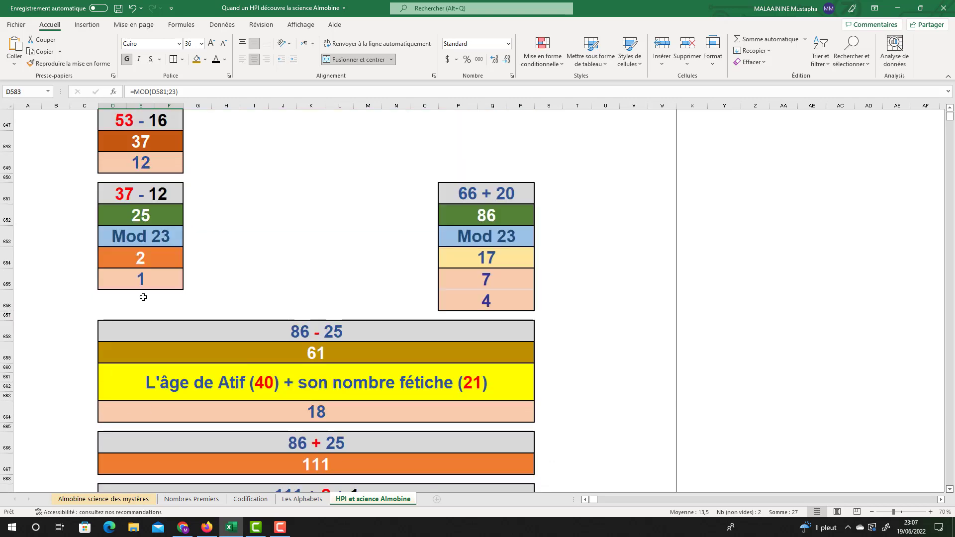
scroll(143, 302, down, 20)
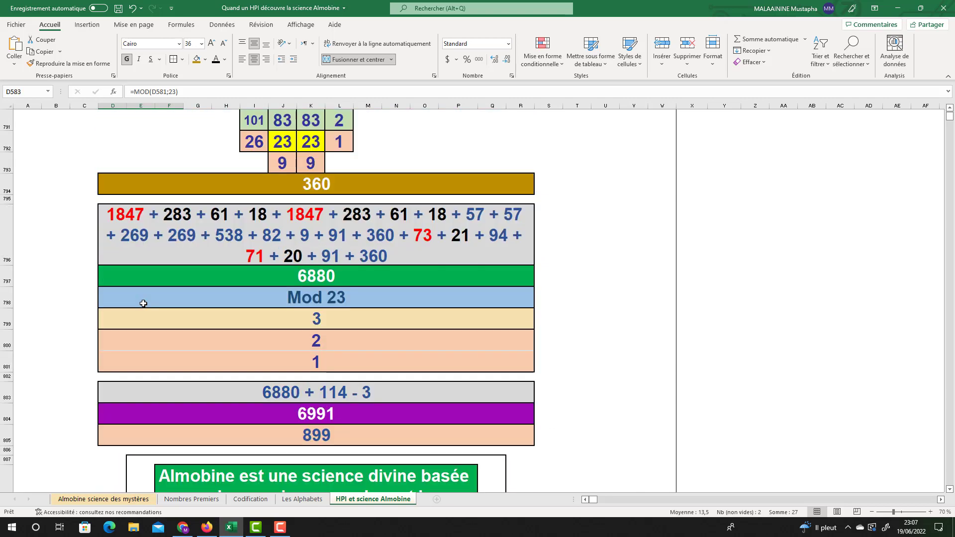
scroll(143, 301, down, 7)
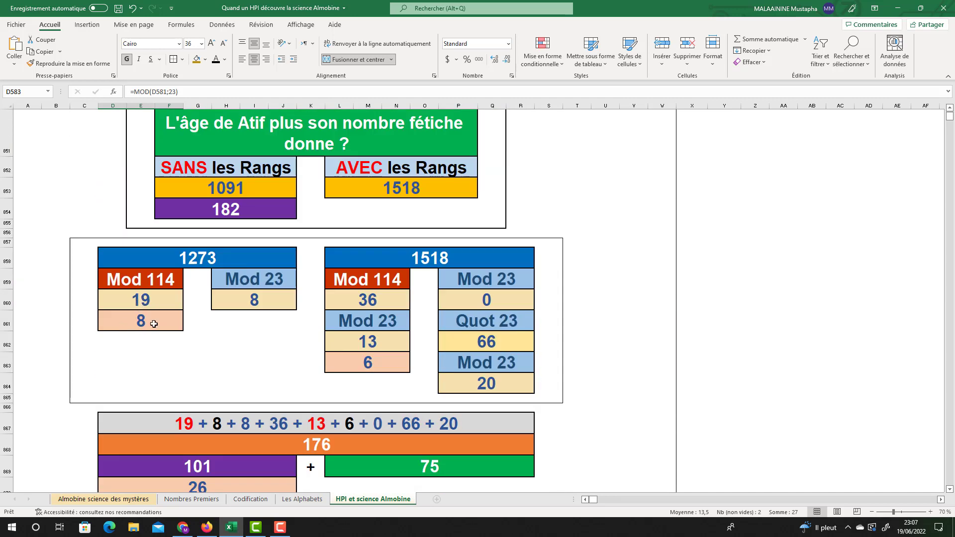
Trace the range summed by the D868 formula and close it unchanged.
scroll(154, 323, down, 1)
double_click(279, 355)
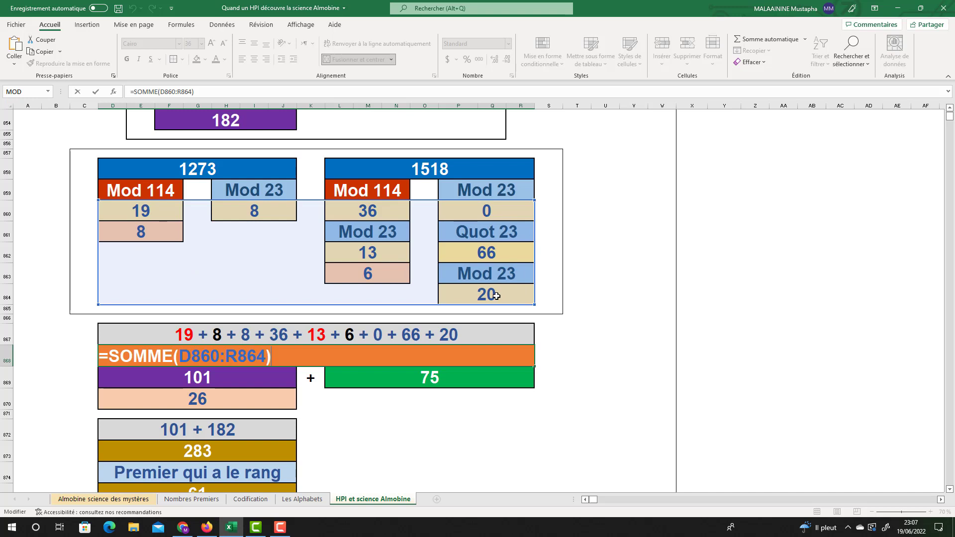
key(Return)
click(337, 355)
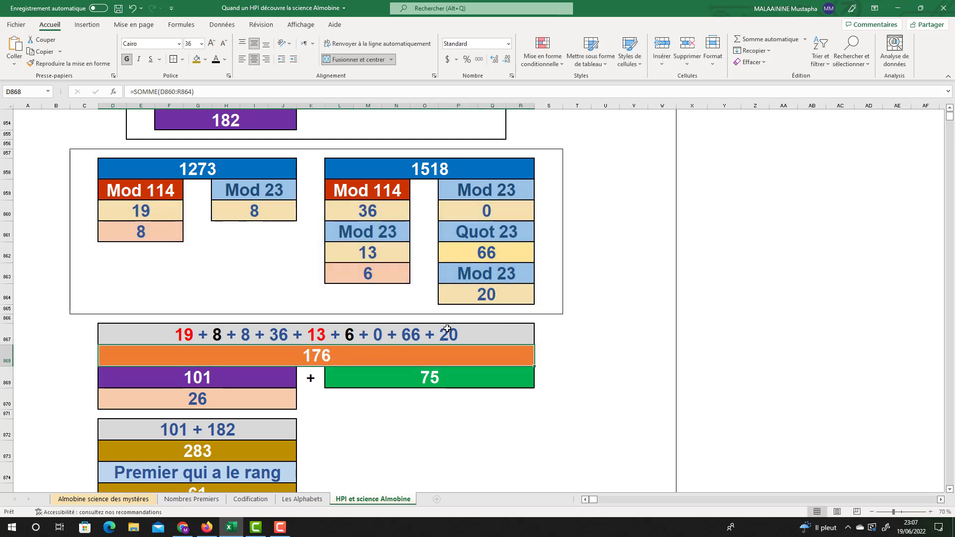
Check the two addends in D869 and L869 and the rank in D870 beneath the D868 total.
scroll(449, 330, down, 1)
click(270, 336)
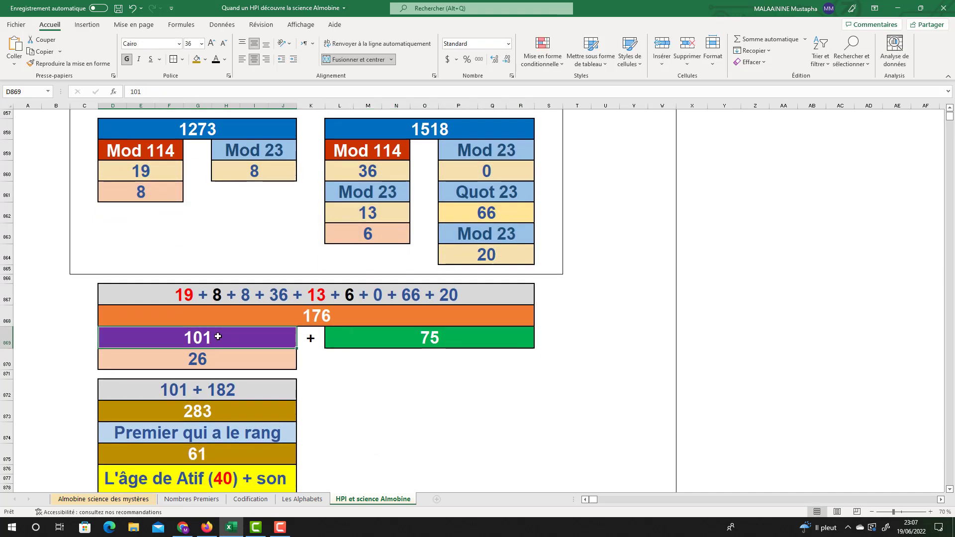
click(446, 338)
click(234, 343)
click(204, 361)
Add up the D869 and L869 values with an automatic sum in the blank cell Y868, and clear that cell.
click(721, 321)
click(760, 39)
drag(233, 337, 367, 338)
key(Return)
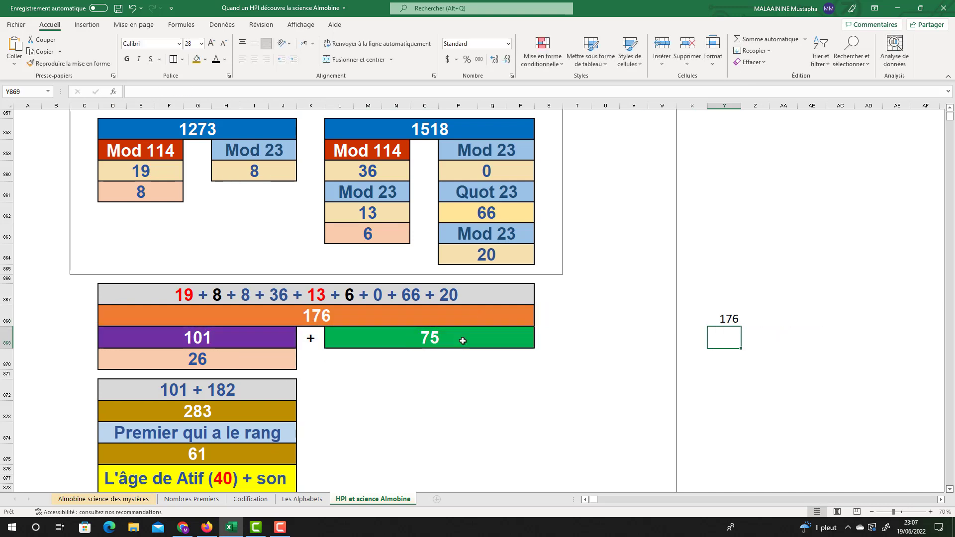
click(725, 319)
key(Delete)
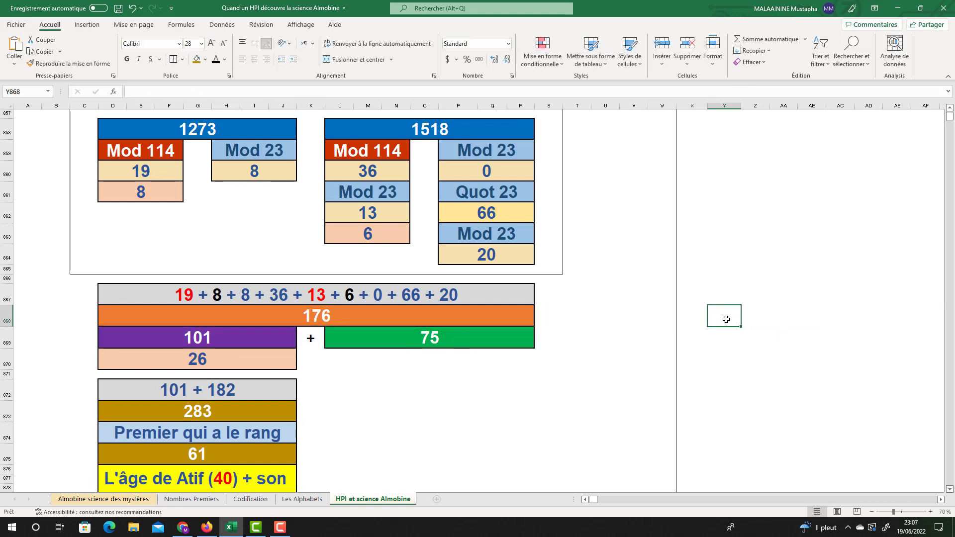
Check the 101 + 182 formula in D873 against its source cells F854 and D869.
scroll(247, 356, up, 1)
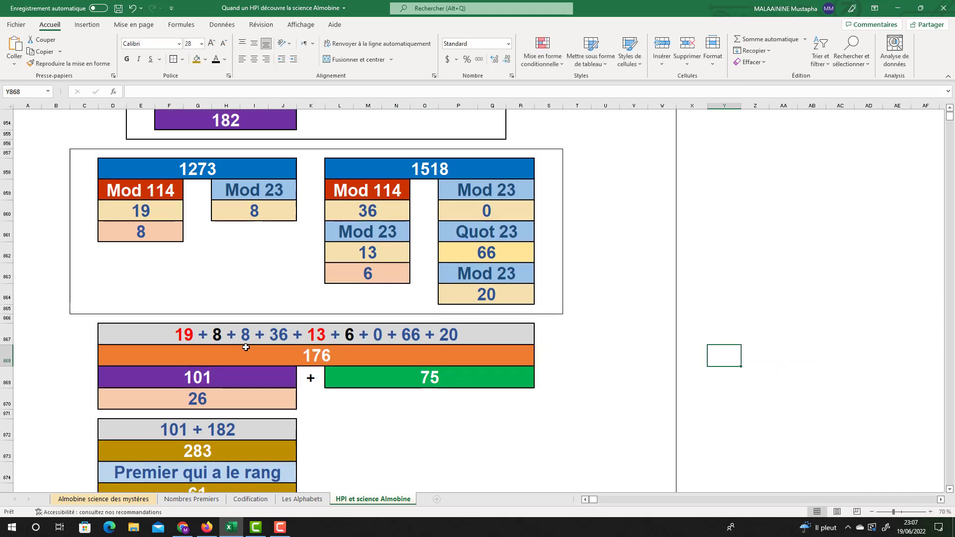
click(224, 121)
click(192, 375)
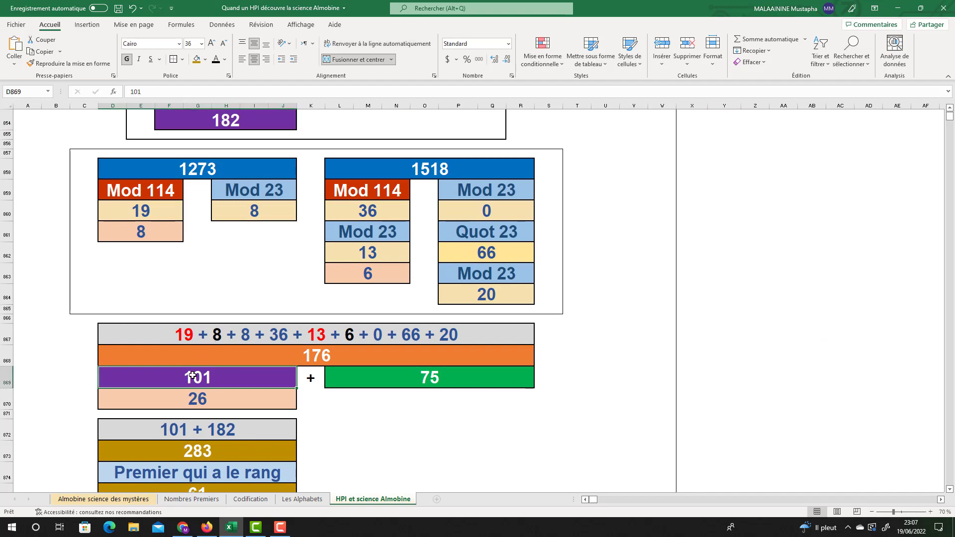
click(193, 453)
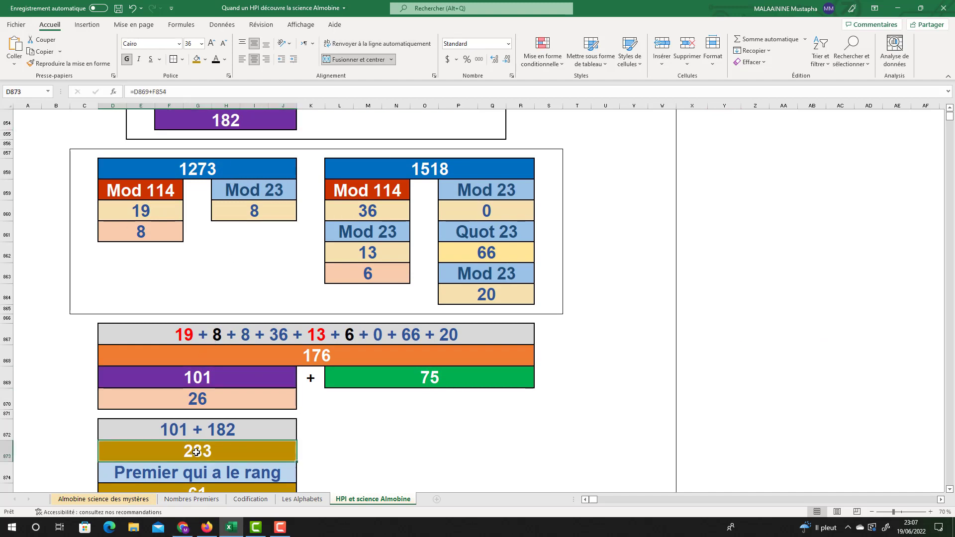
Check the prime rank in D875 and the rank beneath the age label in D881.
scroll(250, 407, down, 2)
click(215, 408)
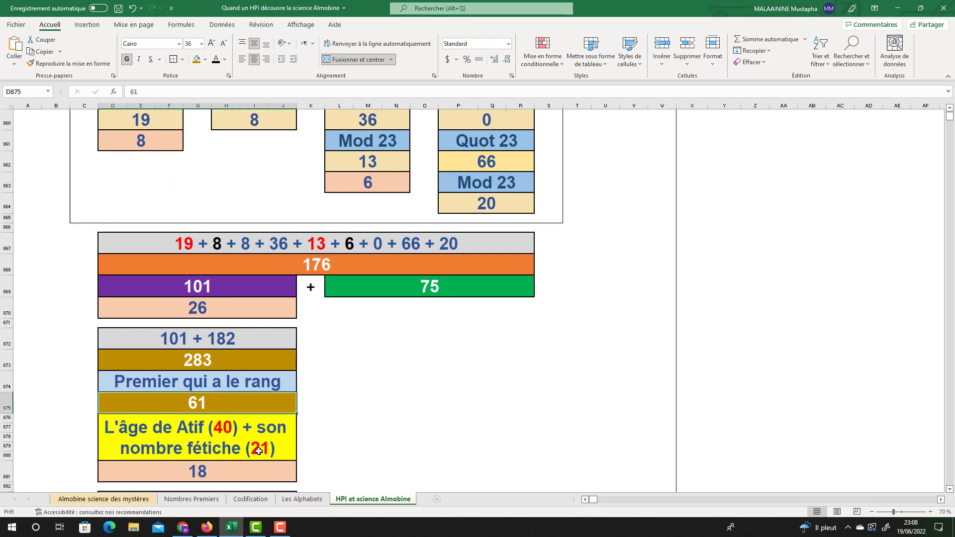
scroll(264, 443, down, 1)
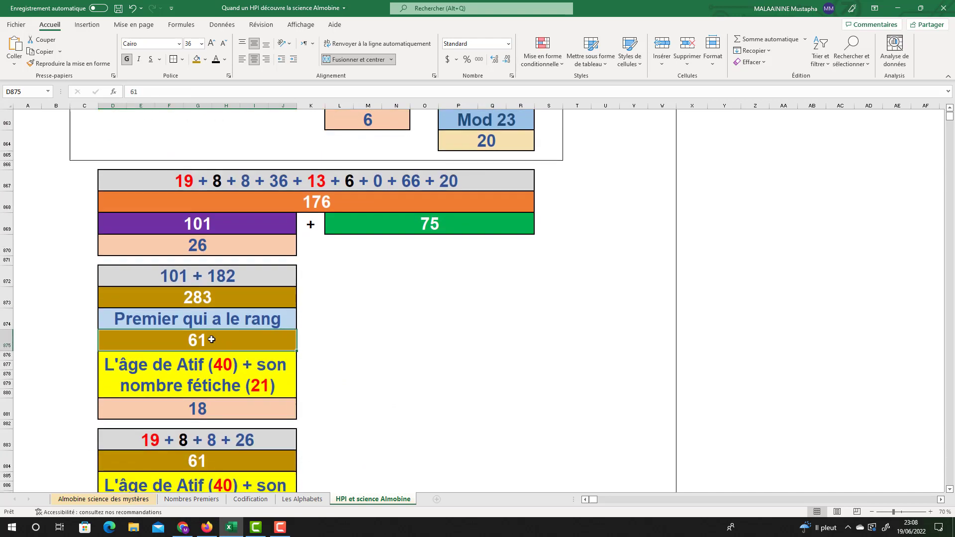
click(204, 405)
Trace the cells D860, D861, H860 and D870 referenced by the D884 formula, and close it.
double_click(207, 460)
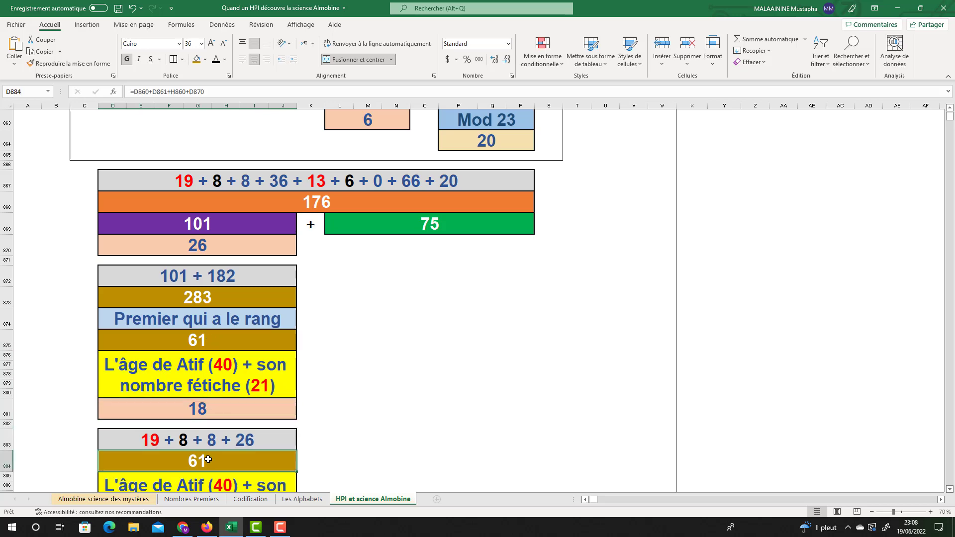
scroll(253, 375, up, 4)
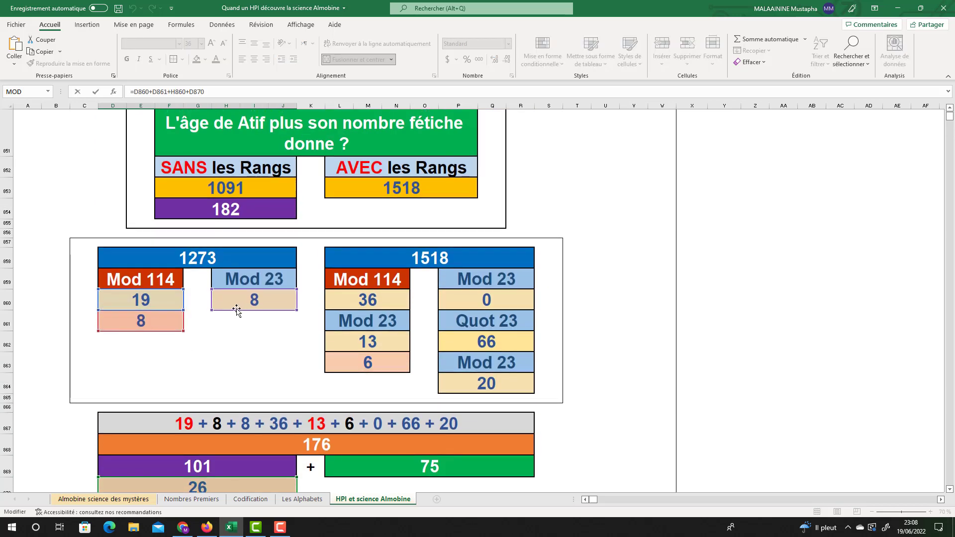
scroll(219, 351, down, 2)
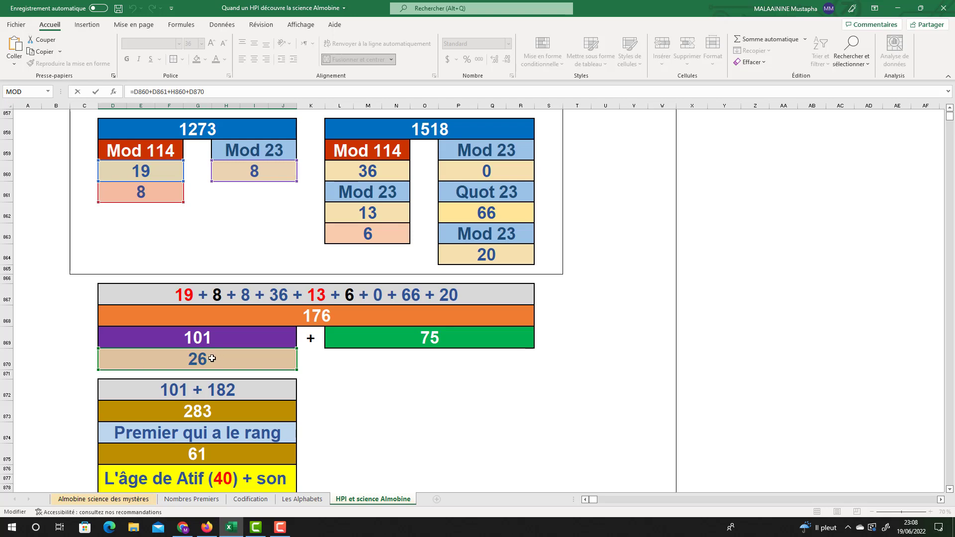
key(Escape)
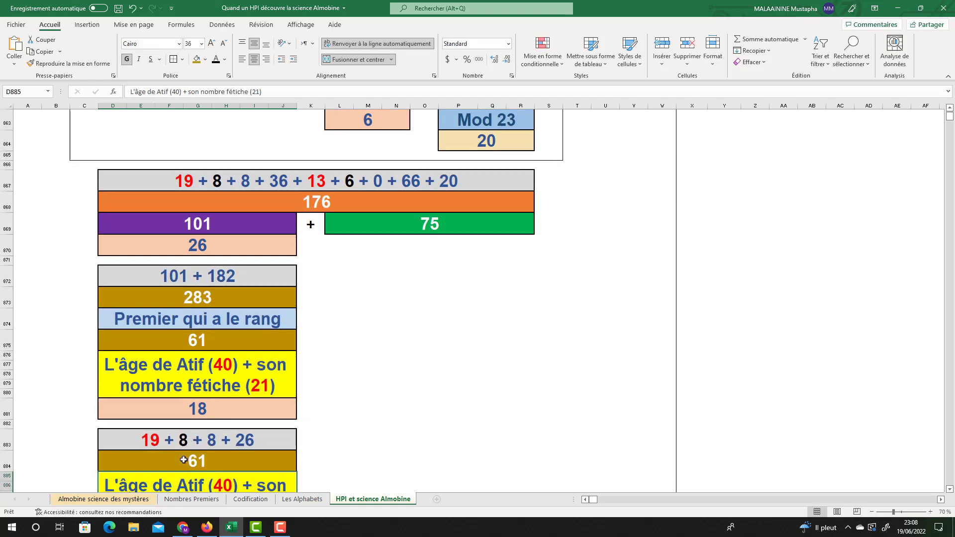
Trace the D861 and L863 references of the "Somme des rangs principaux" formula in D893, and close it.
scroll(203, 429, down, 2)
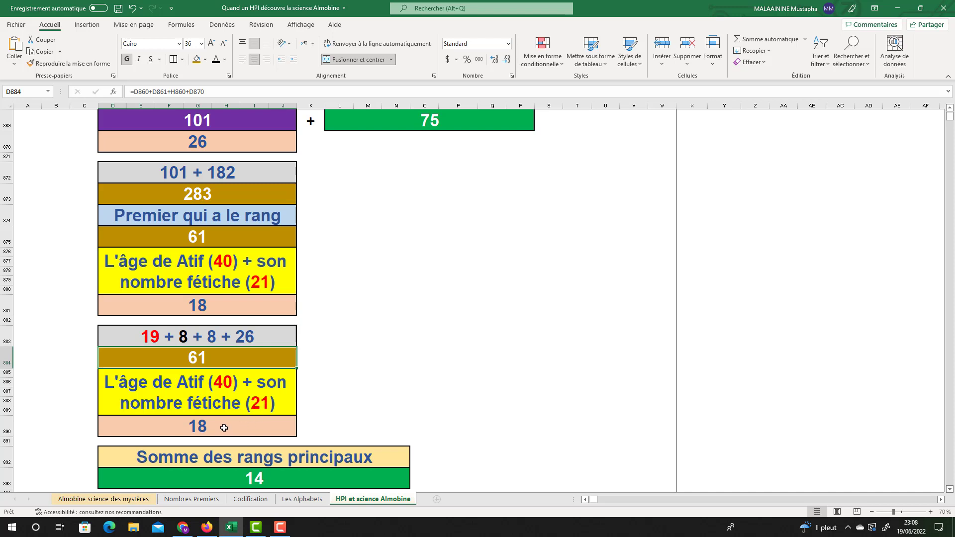
click(425, 122)
double_click(274, 483)
scroll(274, 477, up, 6)
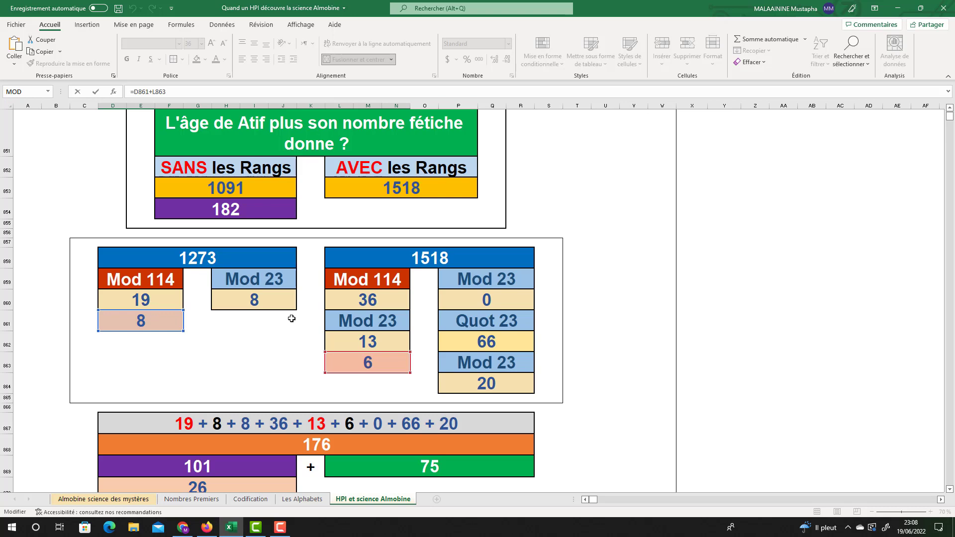
key(Return)
Check the 75 - 14 formula in D896 against L869 and D893, and the rank in D901.
scroll(545, 385, up, 5)
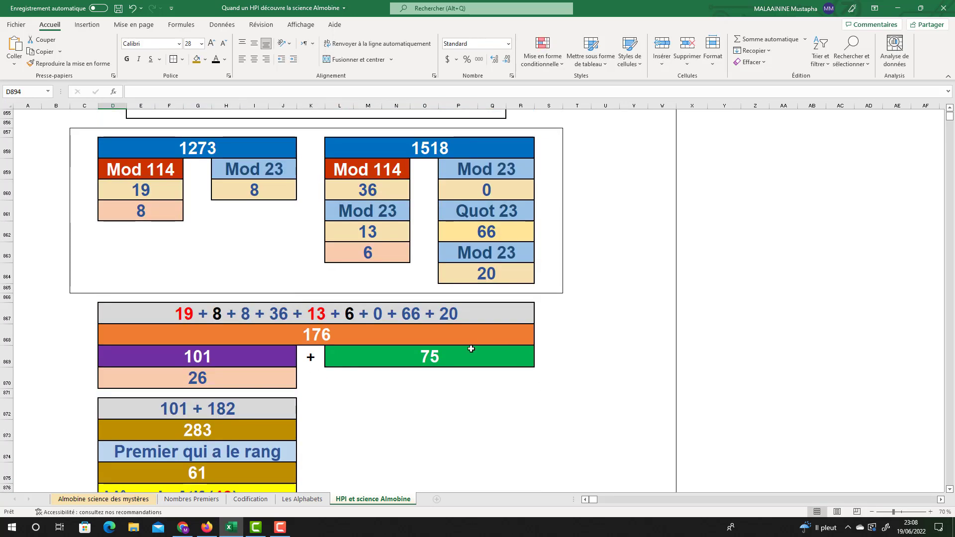
click(476, 348)
scroll(470, 347, down, 8)
click(279, 340)
click(311, 392)
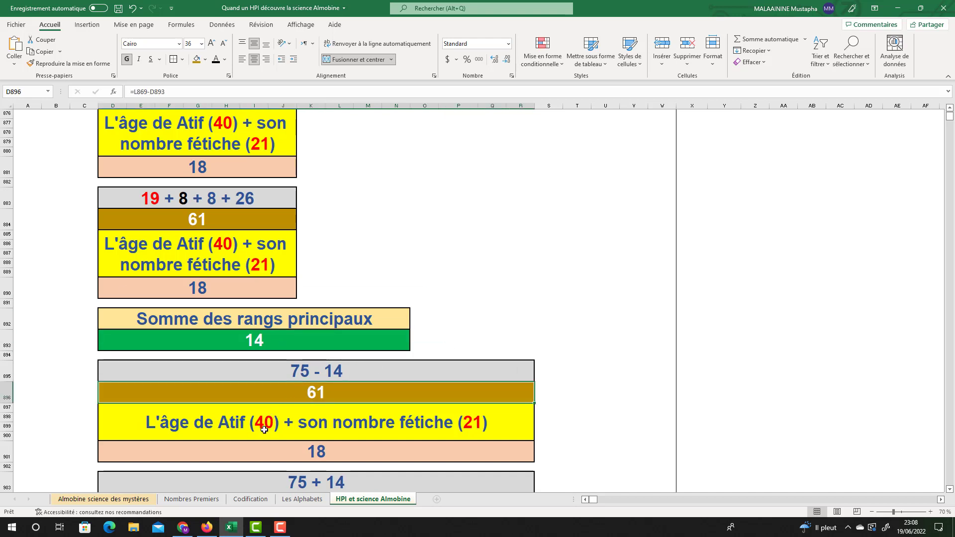
scroll(480, 430, down, 1)
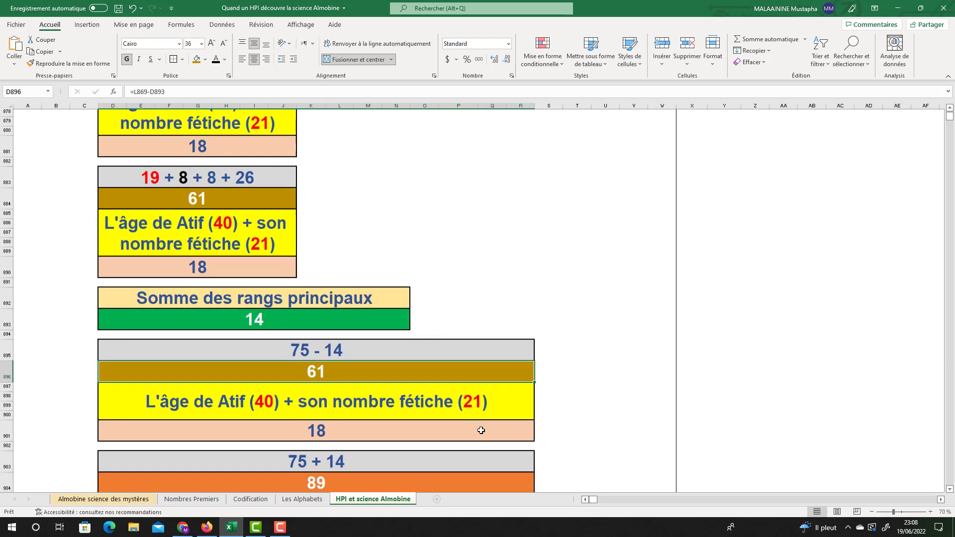
scroll(480, 430, down, 1)
click(317, 426)
Trace the L869 and D893 references of the 75 + 14 formula in D904, and close it.
click(326, 473)
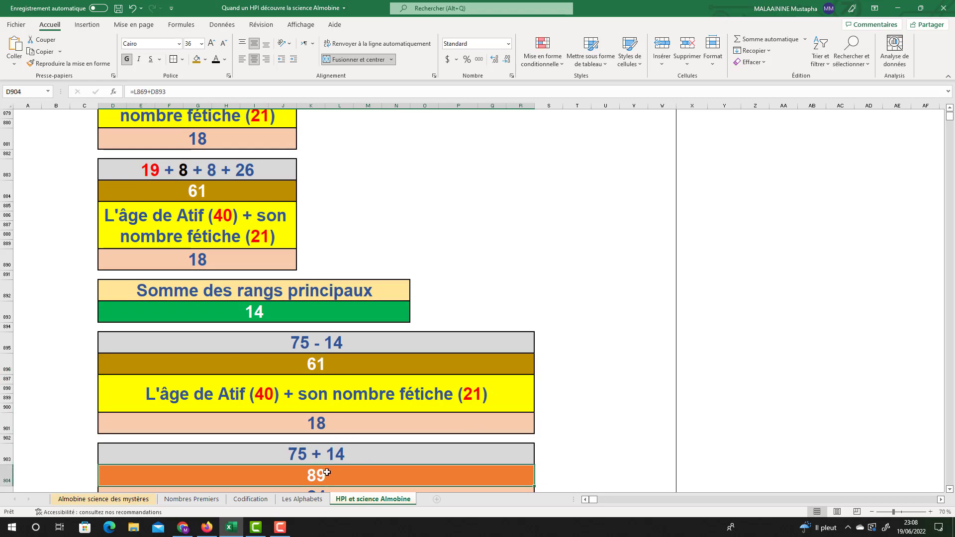
double_click(327, 472)
scroll(433, 320, up, 5)
scroll(441, 222, down, 5)
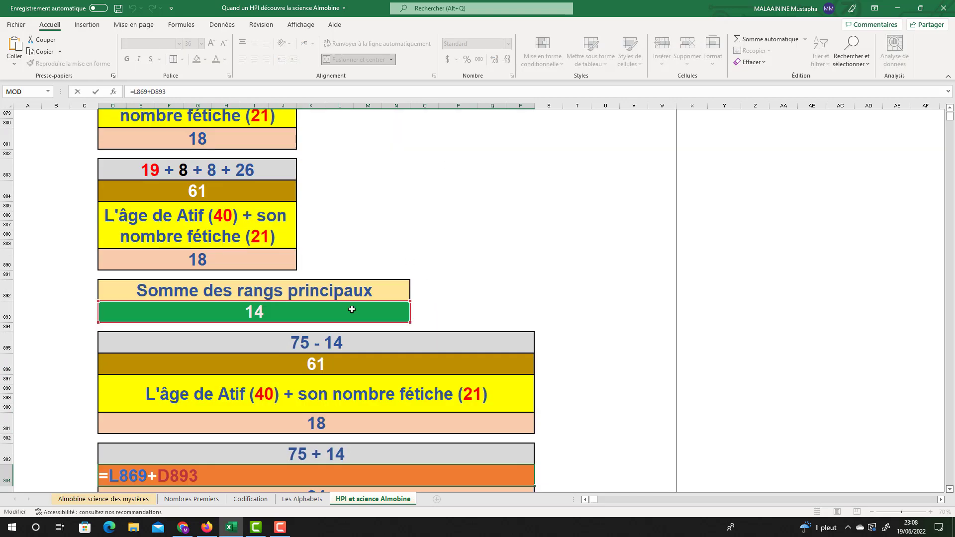
key(Return)
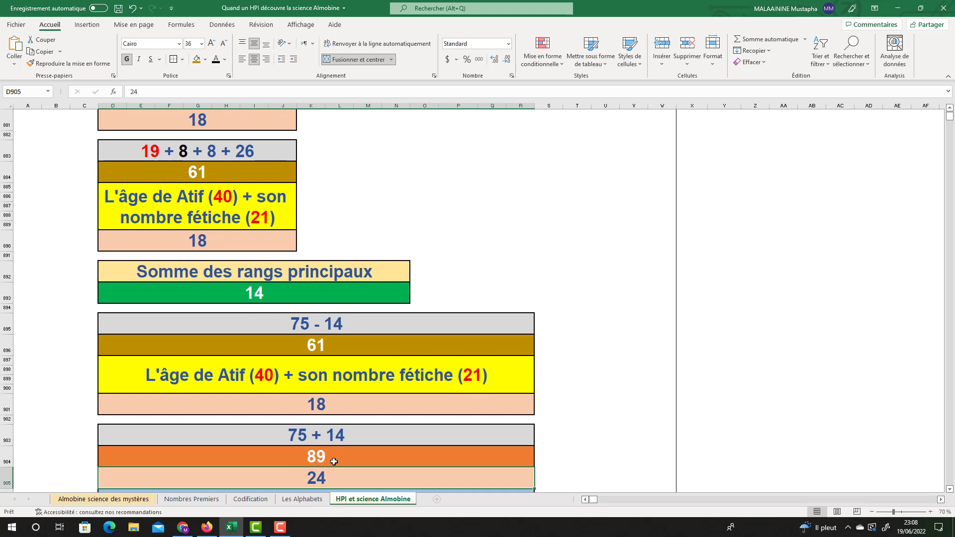
Check the 75 + 14 block from D904 through its Mod 23 result to the 89 + 24 + 1 sum in D910.
scroll(661, 327, down, 2)
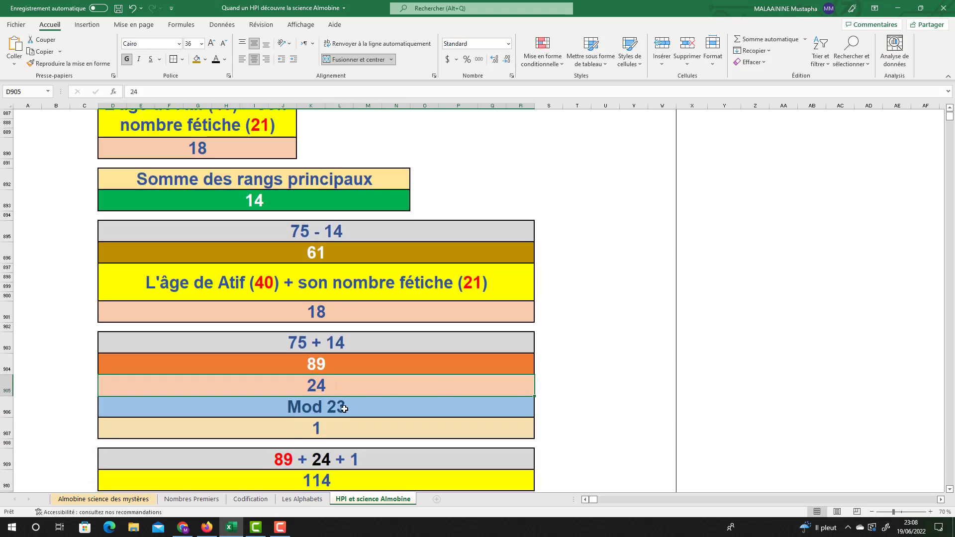
click(318, 409)
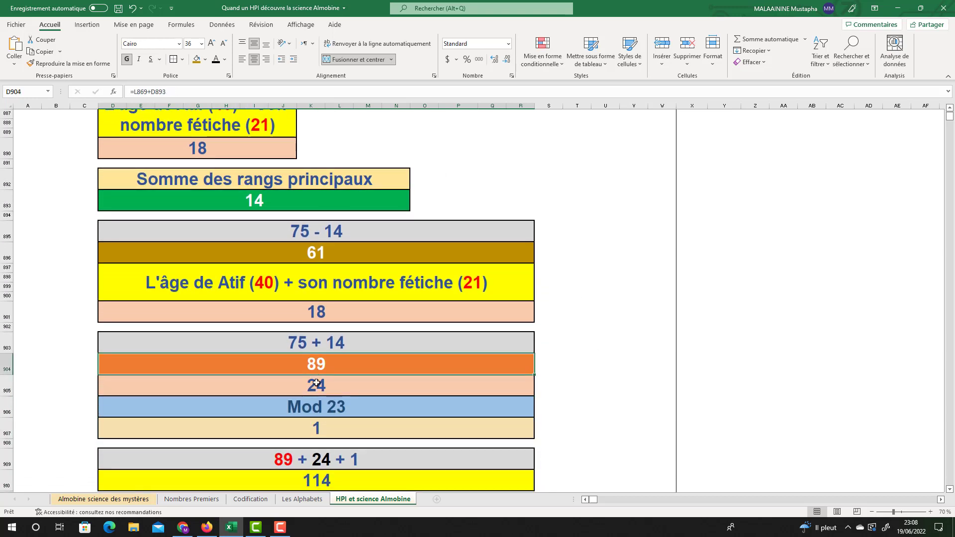
scroll(373, 313, down, 2)
click(323, 400)
Trace the D869 and D870 references of the 101 - 26 formula in D913, and close it.
double_click(202, 451)
scroll(437, 290, up, 11)
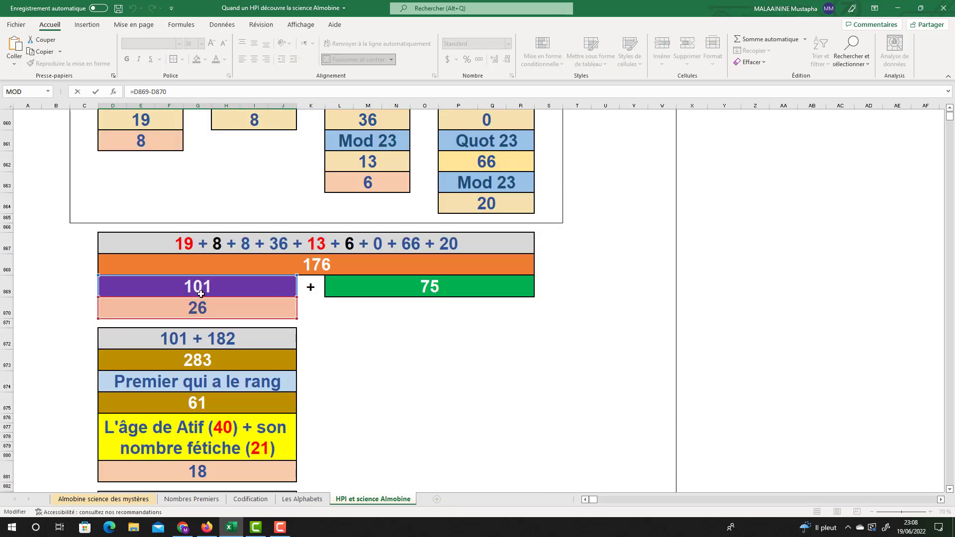
key(Escape)
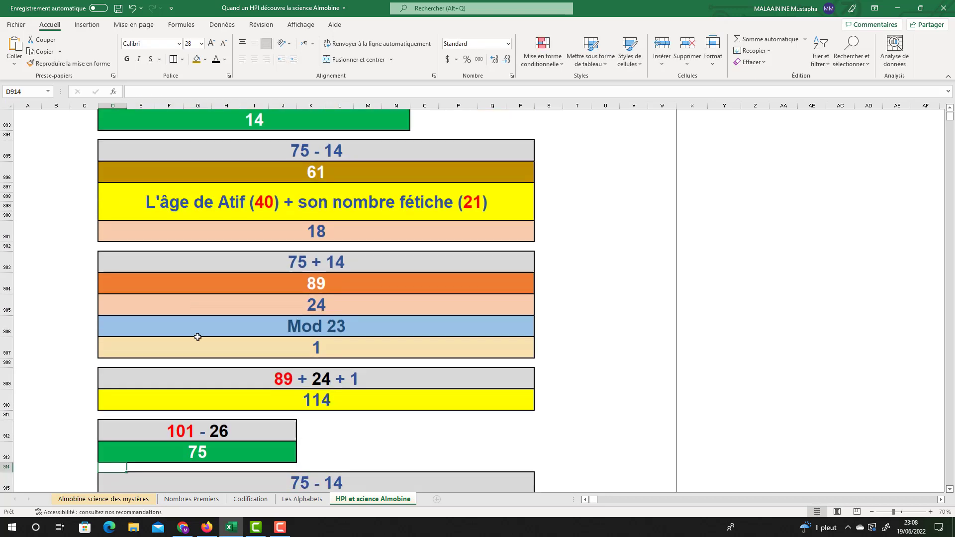
double_click(195, 453)
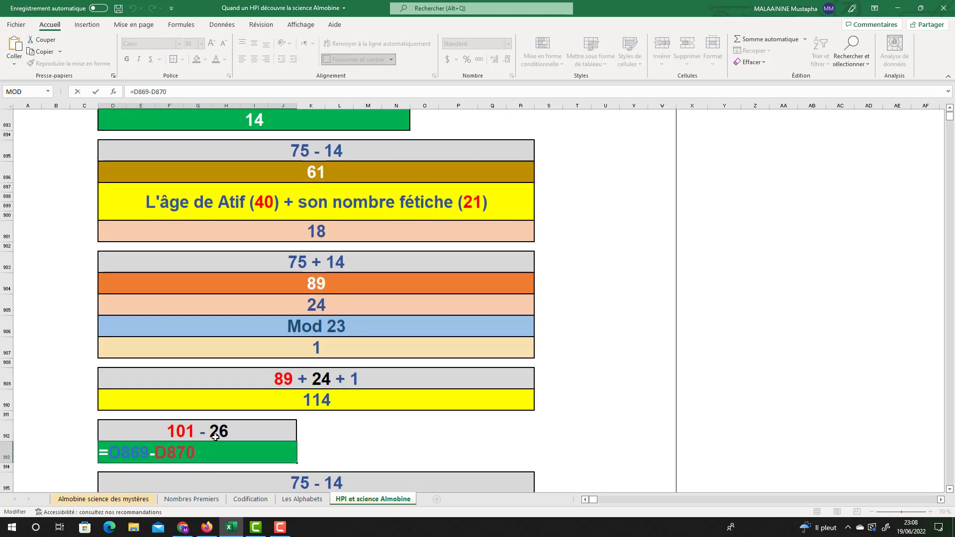
key(Return)
scroll(216, 436, up, 1)
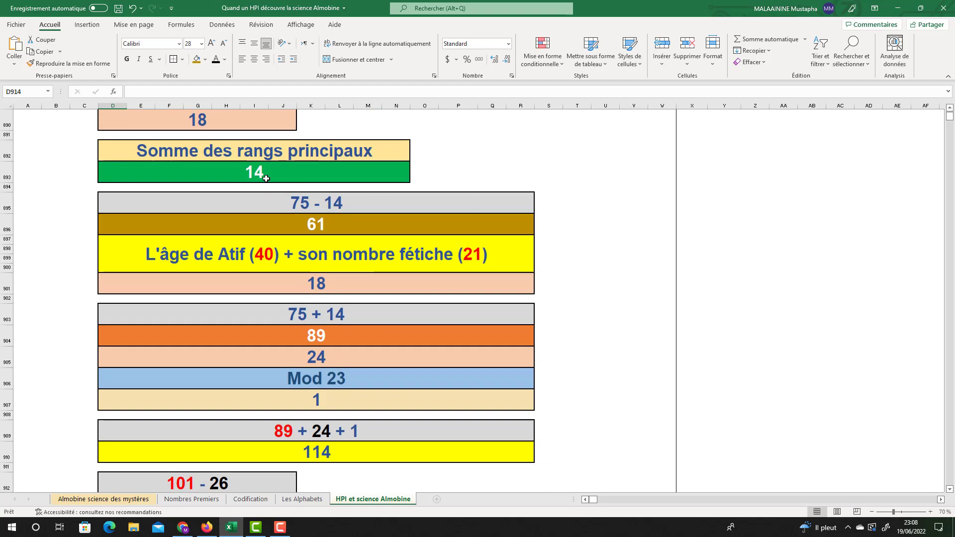
Check the main rank sum in D893 against the second 75 - 14 block, and the 89 + 24 + 1 formula in D930.
click(265, 178)
scroll(347, 407, down, 2)
scroll(348, 406, up, 1)
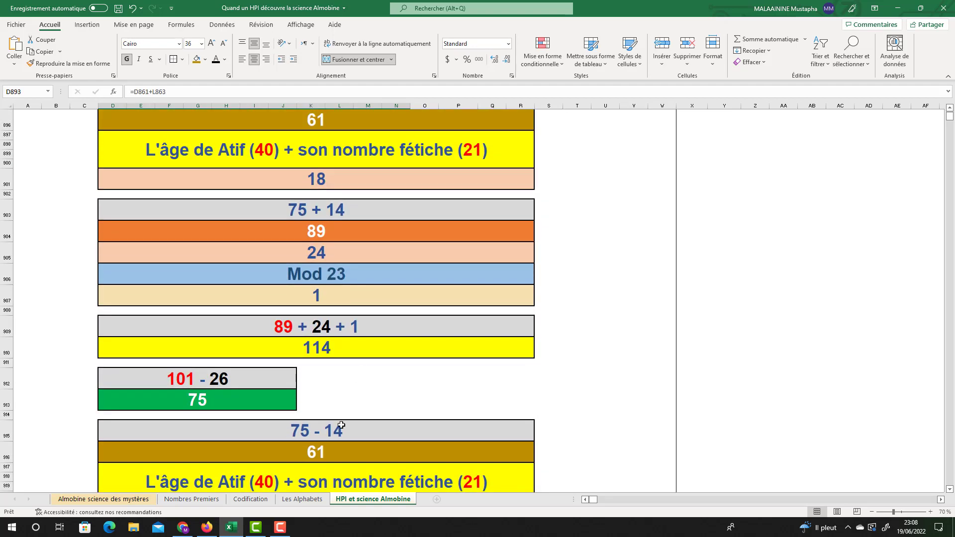
click(309, 463)
scroll(441, 330, down, 5)
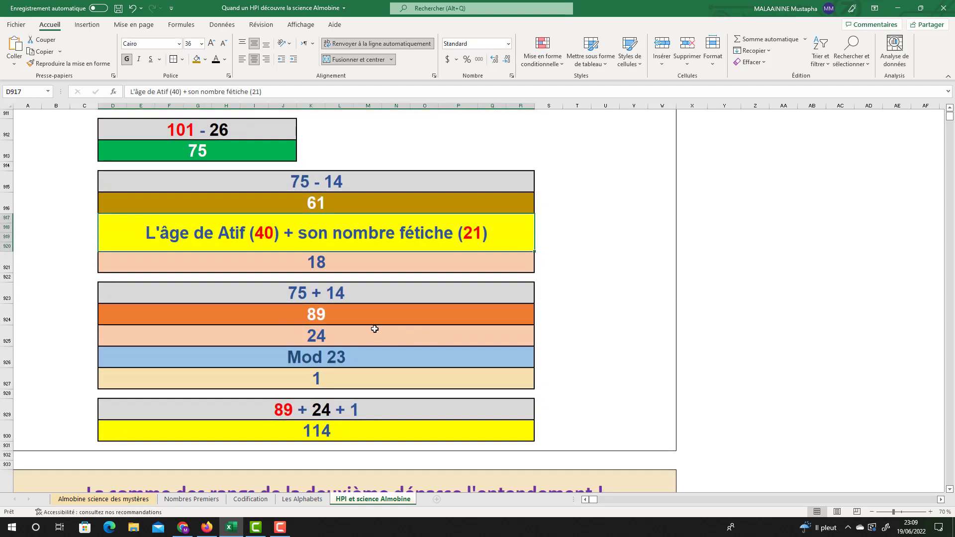
scroll(349, 303, down, 2)
click(324, 326)
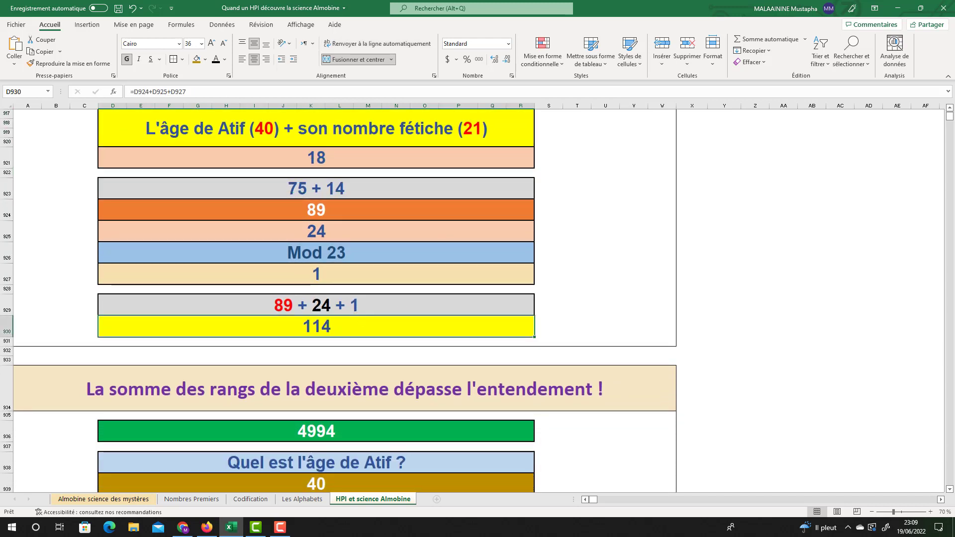
Open the long rank-sum formula in D936 and close it without changes.
scroll(738, 306, down, 2)
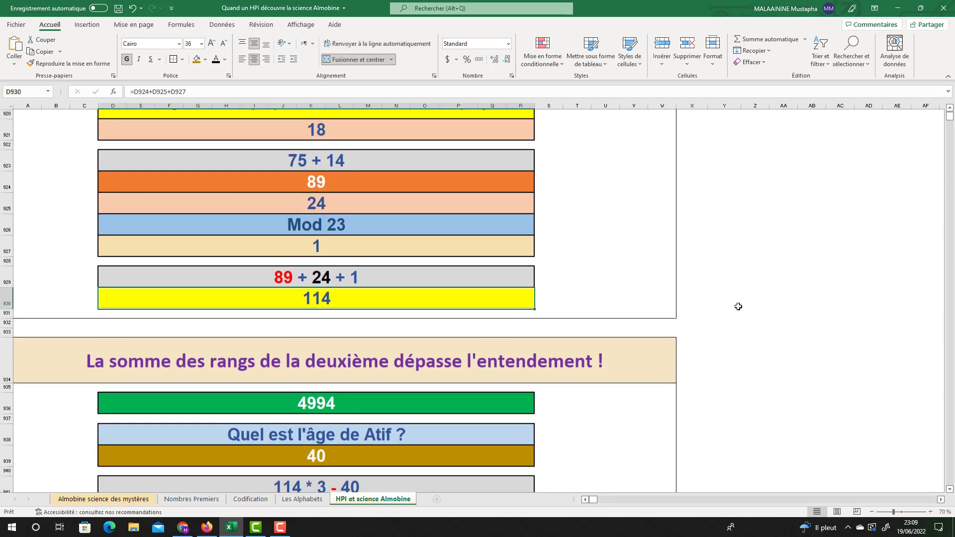
double_click(219, 360)
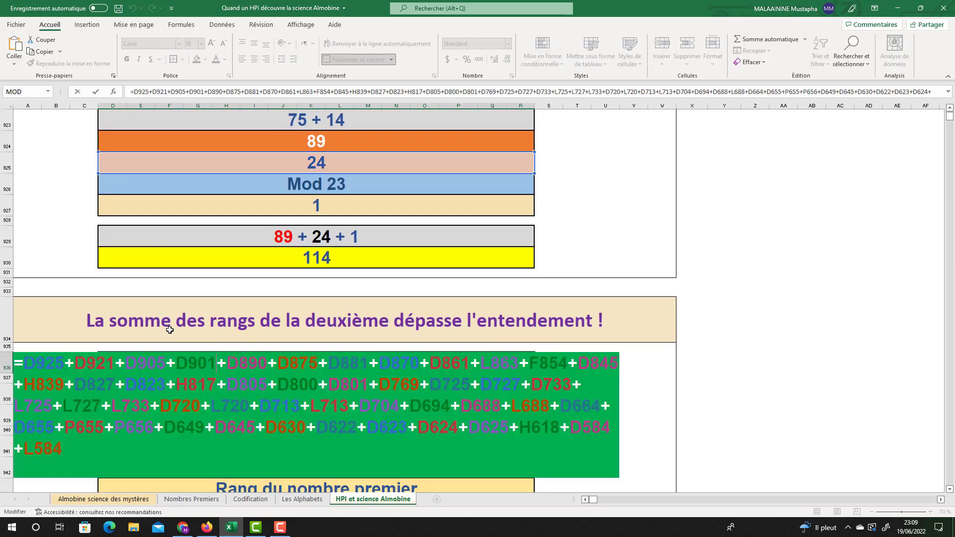
key(Escape)
Remove "de la deuxième" from the heading in A934 so it reads "La somme des rangs dépasse l'entendement !".
click(218, 343)
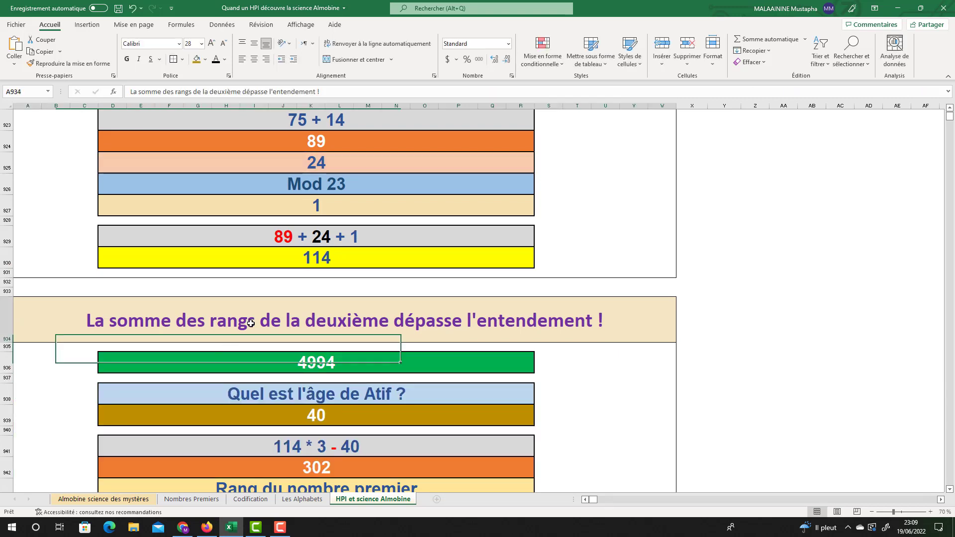
click(244, 92)
key(BackSpace)
key(BackSpace)
key(BackSpace)
key(BackSpace)
key(BackSpace)
key(BackSpace)
key(BackSpace)
key(BackSpace)
key(BackSpace)
key(BackSpace)
key(BackSpace)
key(BackSpace)
key(BackSpace)
key(BackSpace)
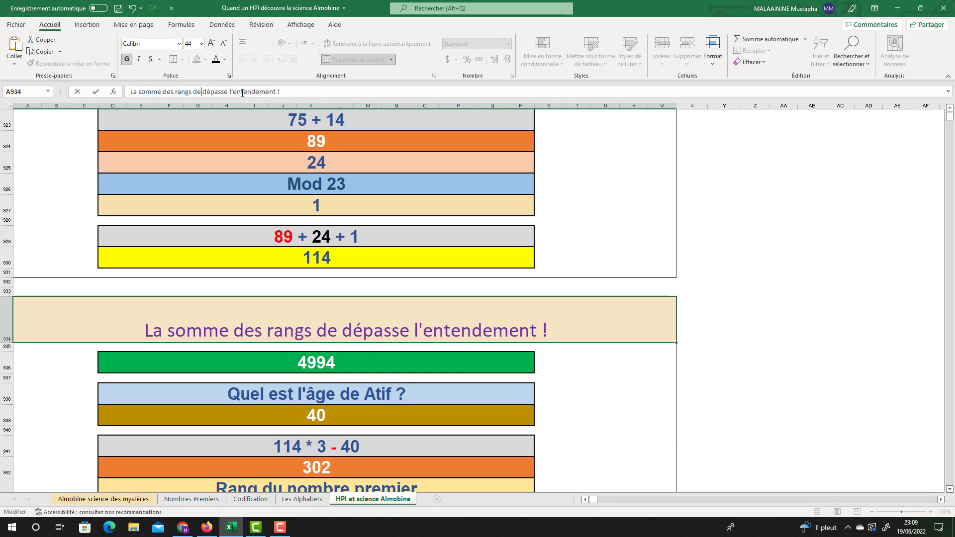
key(BackSpace)
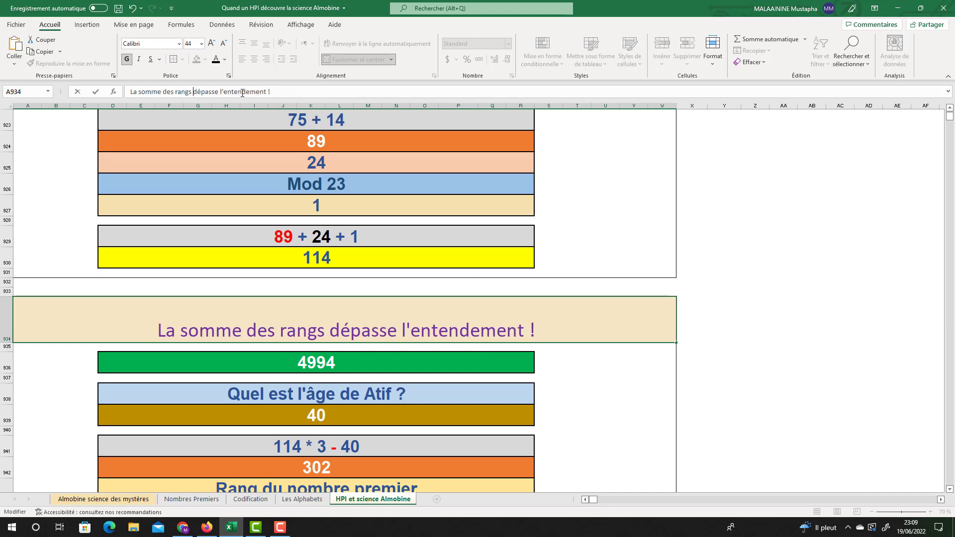
click(483, 375)
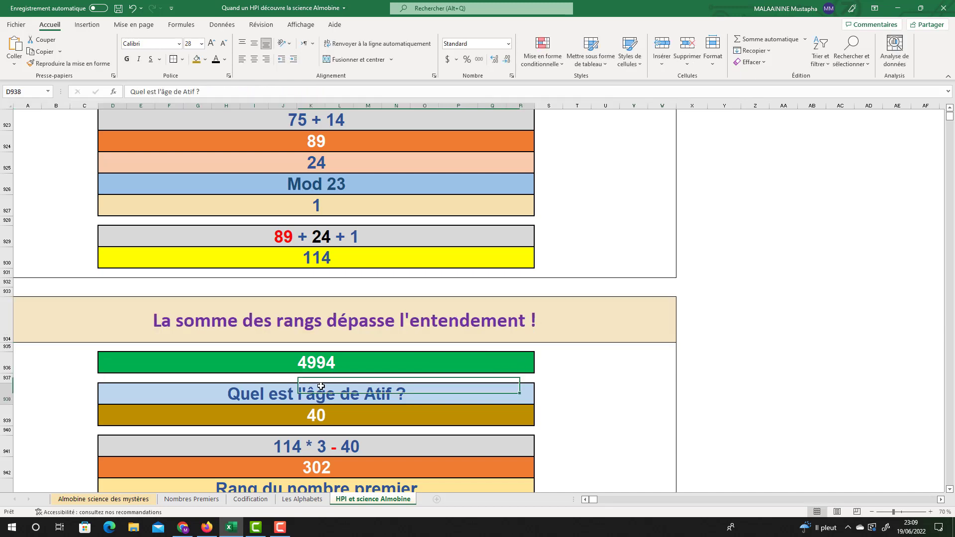
Trace the rank cells referenced by the D936 sum formula up through the sheet to D584 and L584, and close it.
click(321, 386)
double_click(324, 366)
scroll(451, 291, up, 5)
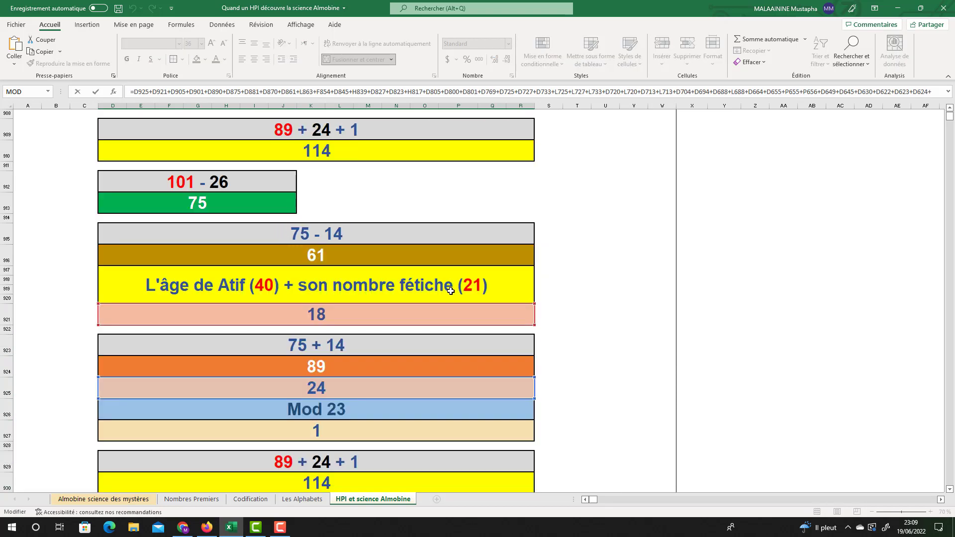
scroll(450, 291, up, 7)
scroll(450, 291, up, 14)
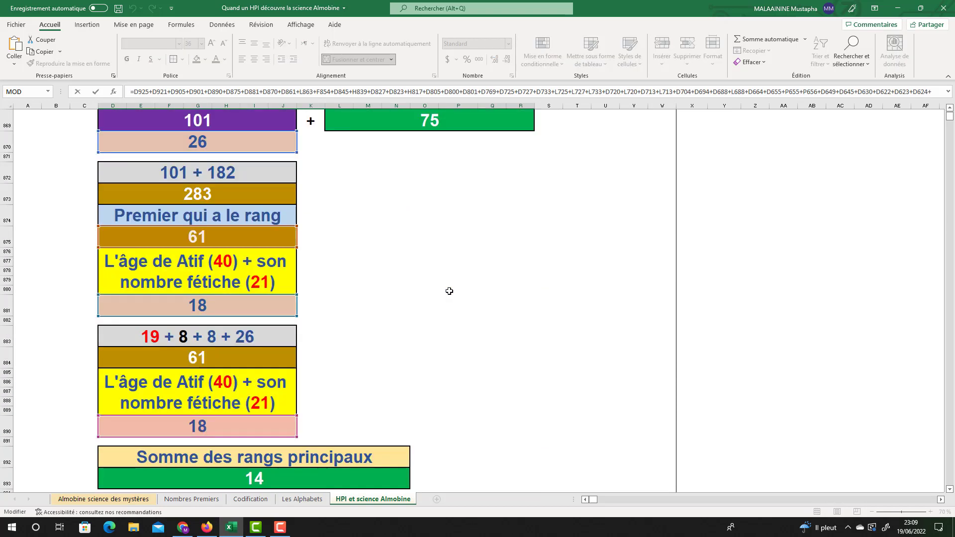
scroll(426, 304, up, 3)
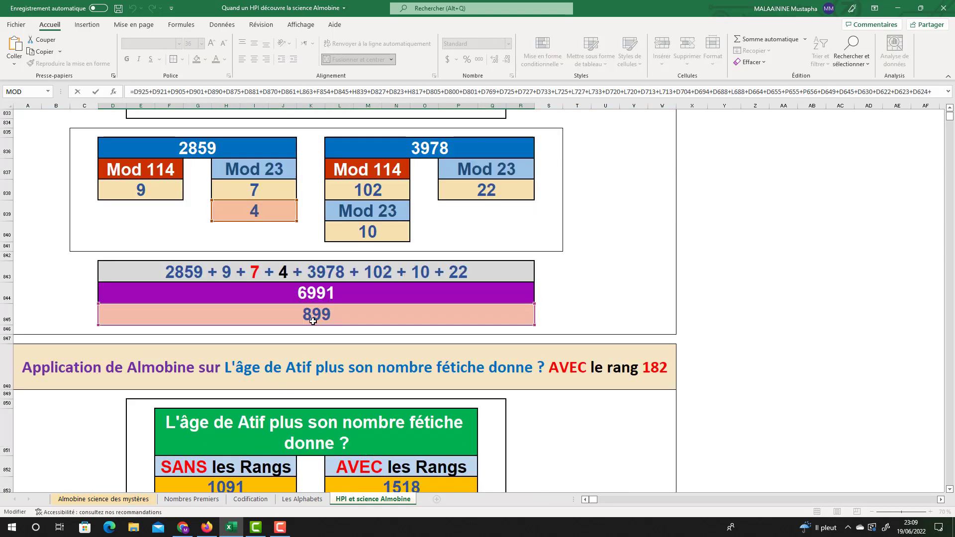
scroll(306, 392, down, 1)
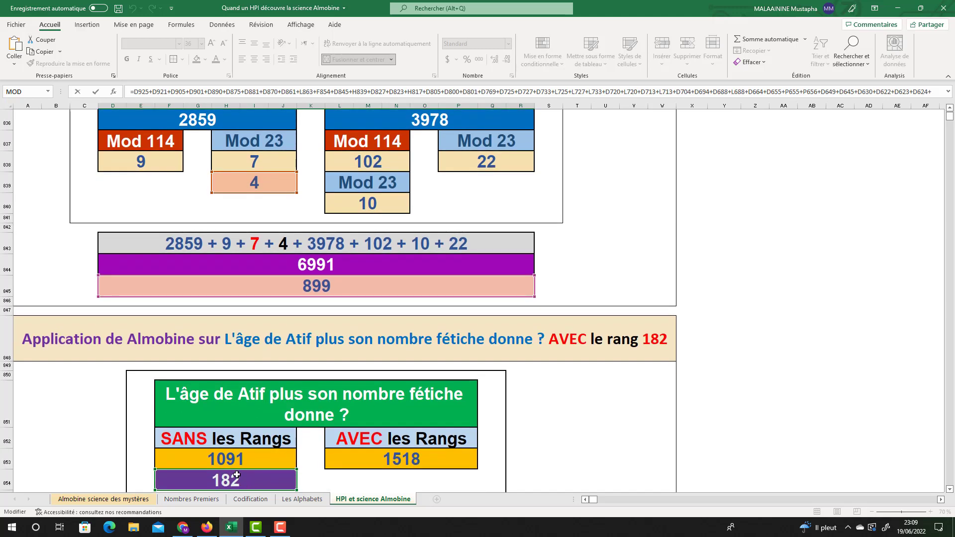
scroll(438, 338, up, 11)
scroll(438, 338, up, 20)
scroll(438, 338, up, 18)
scroll(438, 339, up, 20)
scroll(439, 338, up, 20)
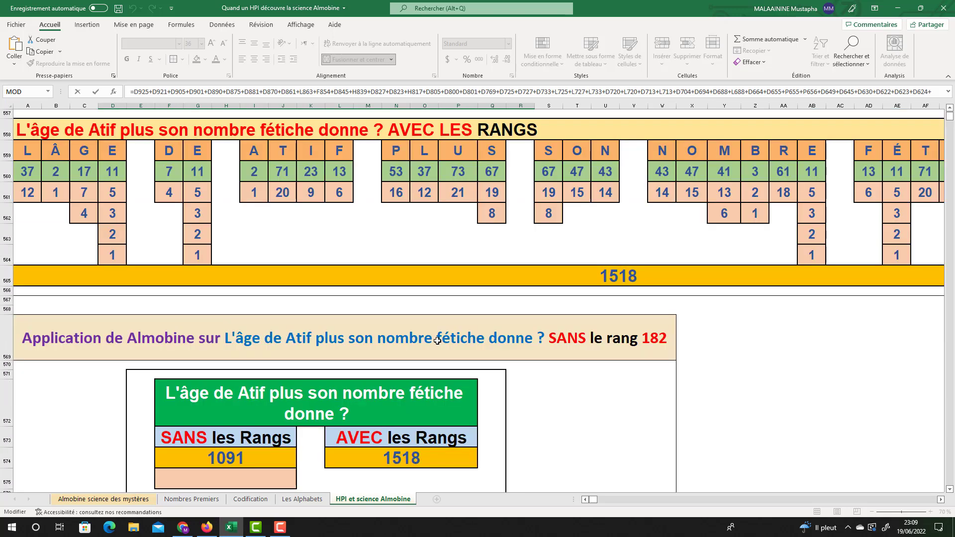
scroll(438, 340, down, 4)
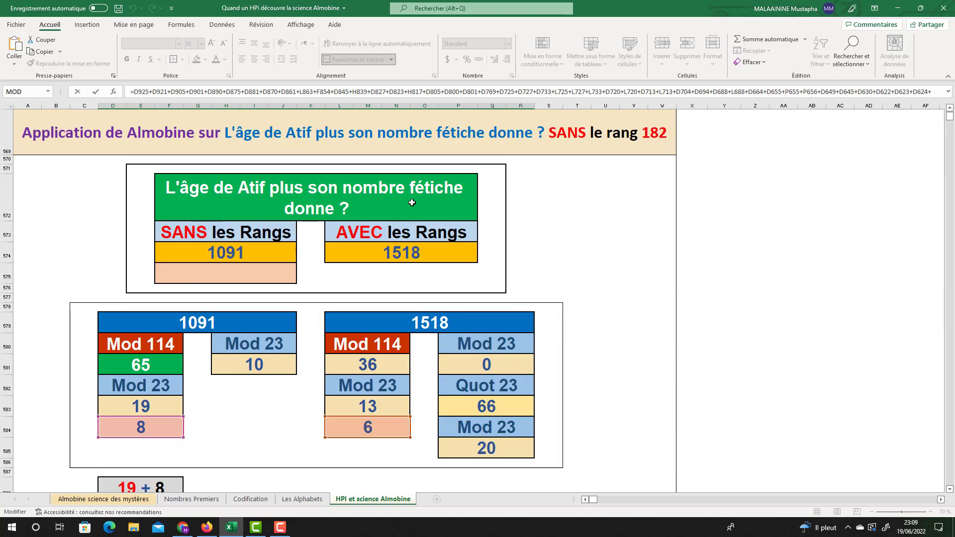
key(Return)
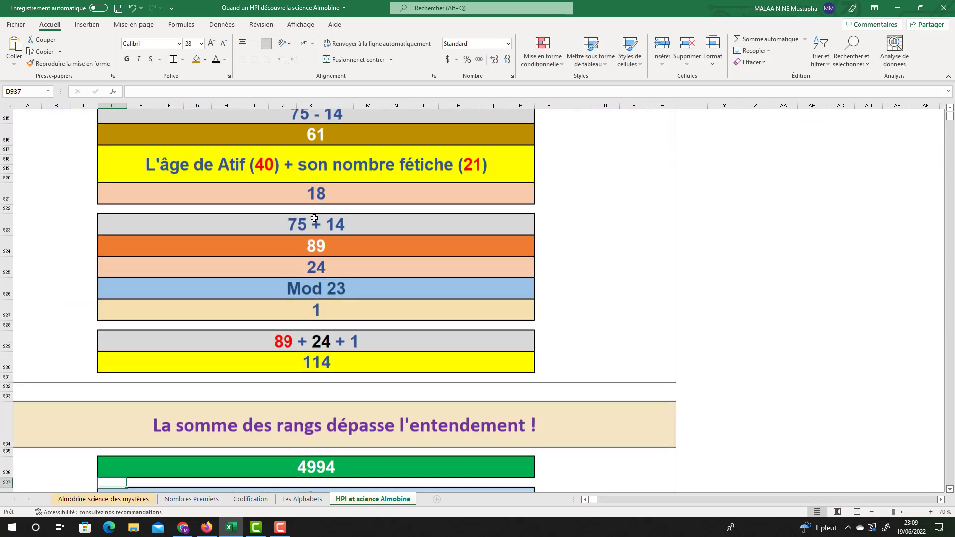
Check the rank sum in D936, the age in D939 and the 114 * 3 - 40 formula in D942.
click(316, 442)
scroll(685, 253, down, 3)
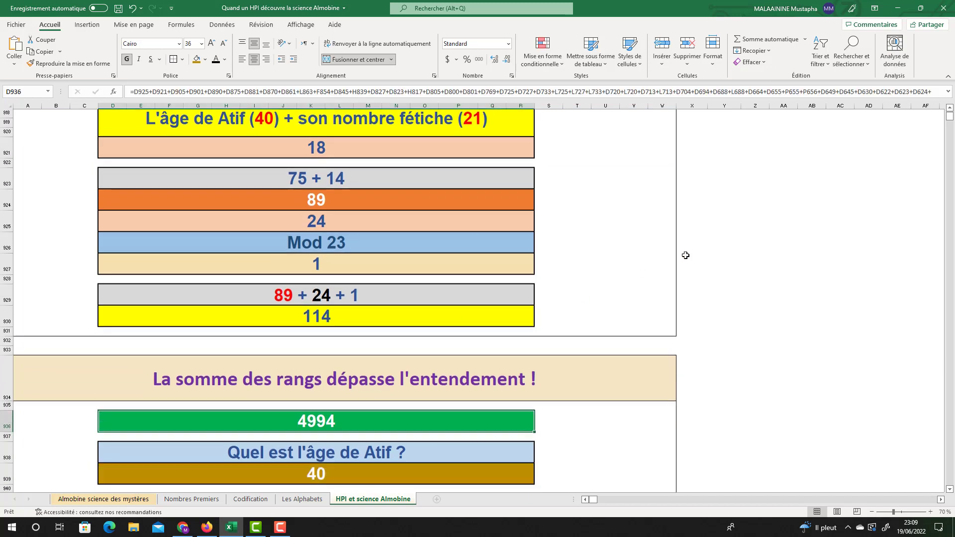
click(333, 368)
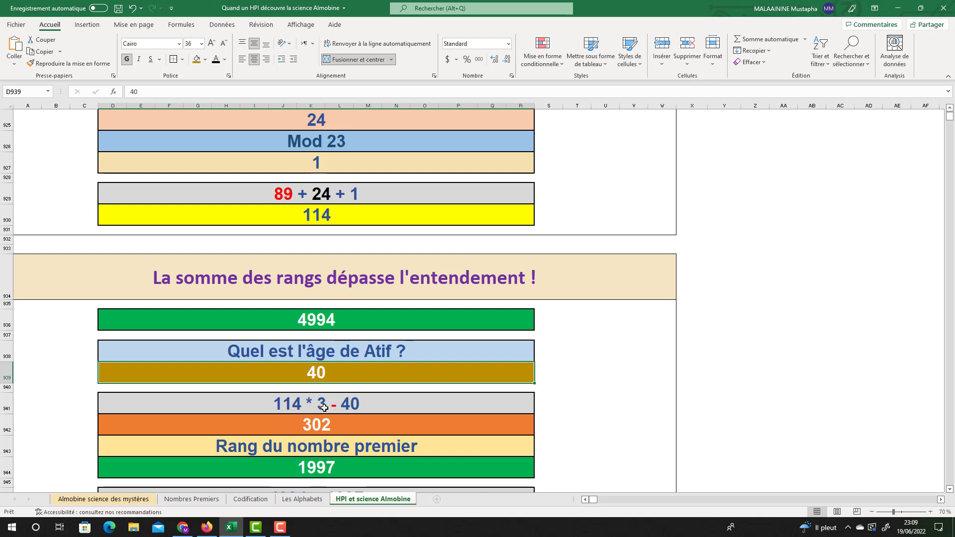
click(319, 423)
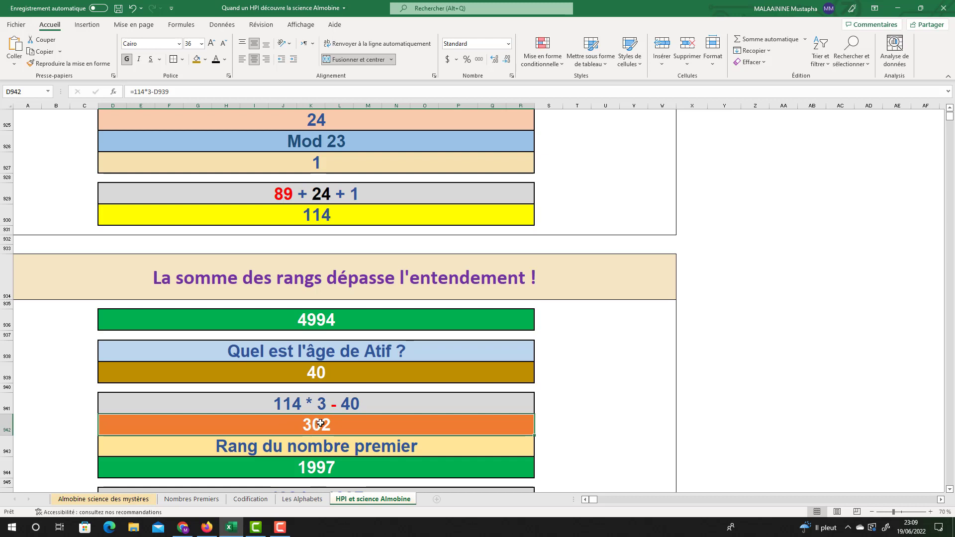
scroll(330, 405, down, 1)
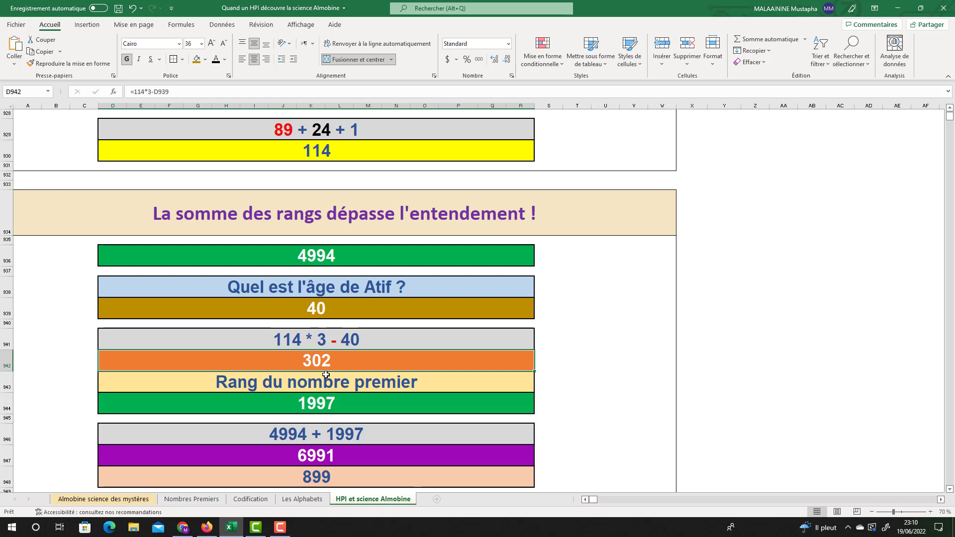
Go back to the first "SANS les rangs" application near row 79, and inspect the MOD(523;114) formula in D92.
drag(950, 119, 950, 111)
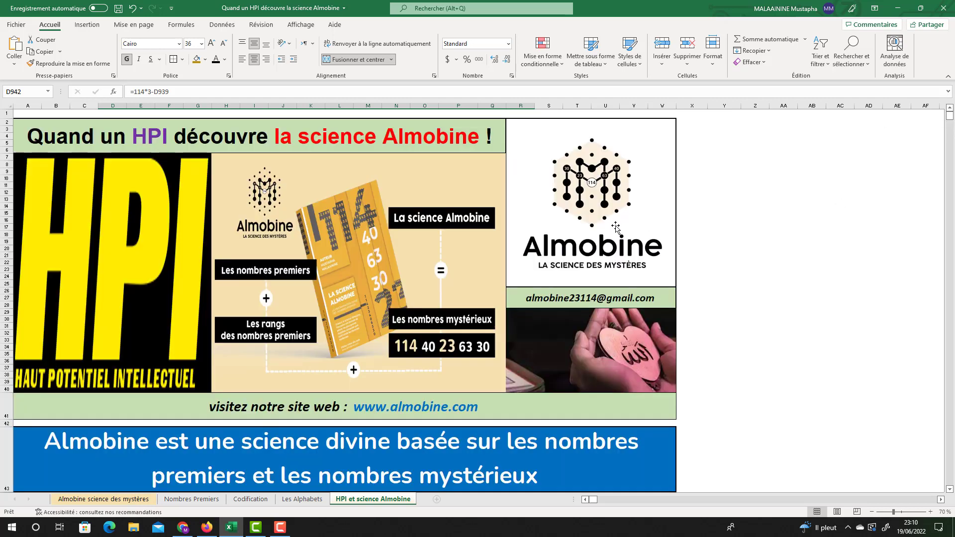
scroll(607, 230, down, 15)
scroll(607, 230, down, 5)
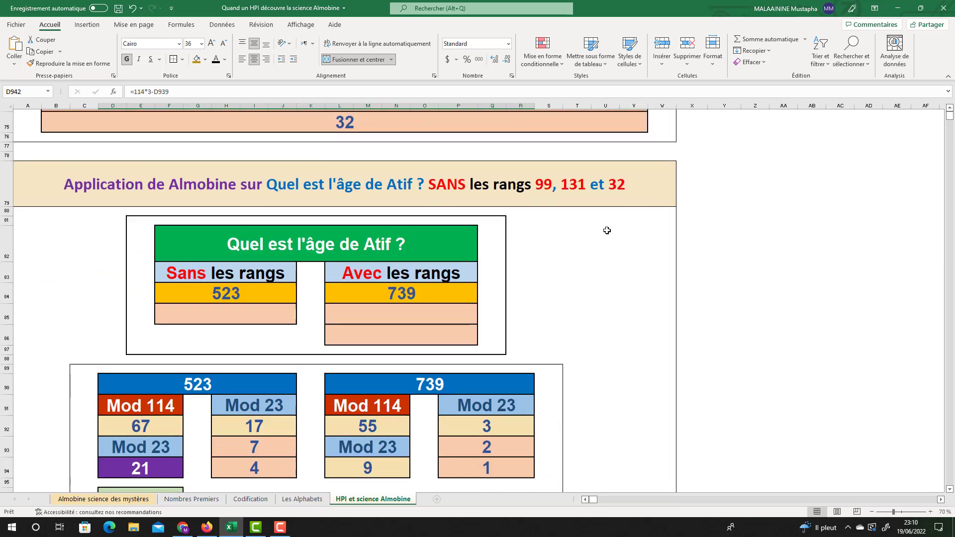
double_click(151, 403)
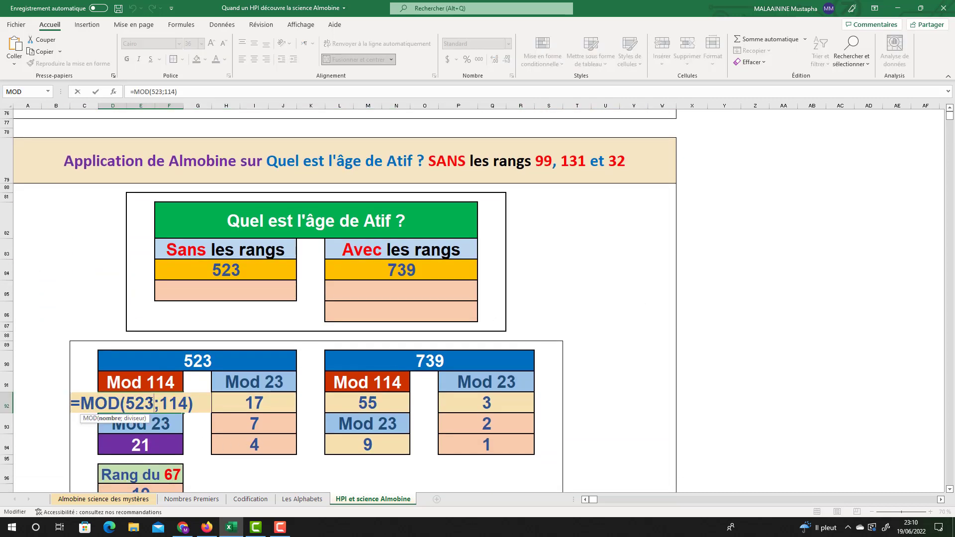
key(Return)
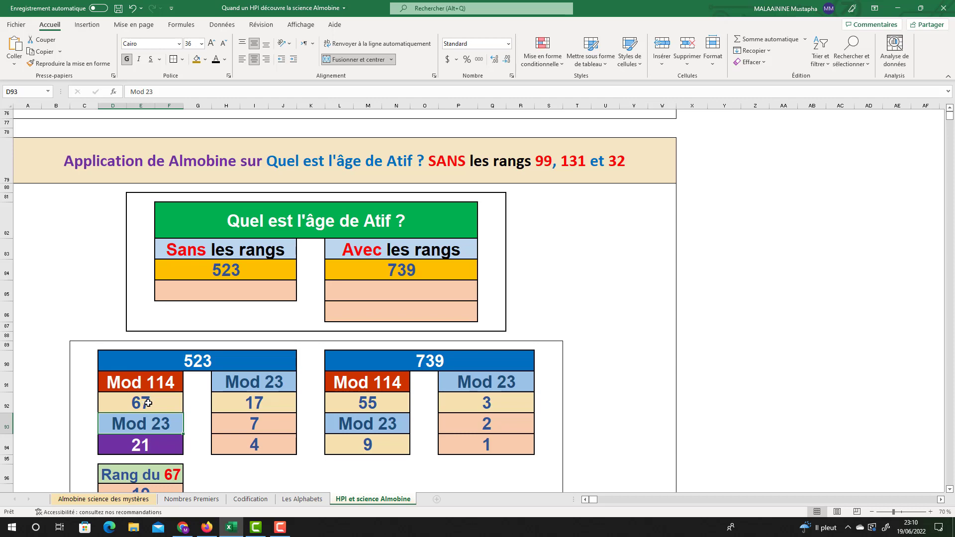
Check the column from the 67 result to its ranks in D97:D98, and the 67 - 19 - 8 formula in D102.
scroll(148, 403, down, 3)
drag(149, 234, 144, 345)
click(135, 407)
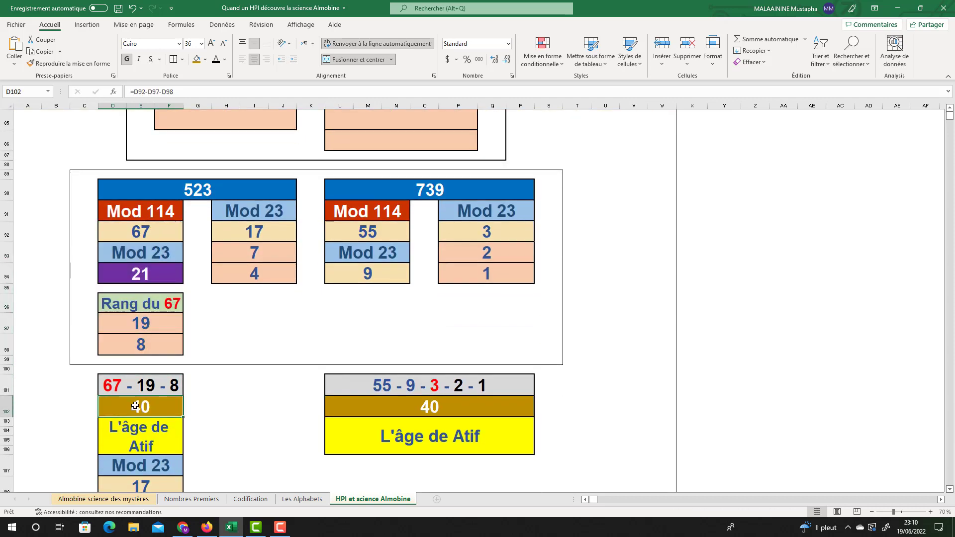
Return to the "La somme des rangs dépasse l'entendement !" section and check the prime in D944, the rank sum in D936 and their addition in D947.
scroll(947, 215, down, 20)
scroll(948, 215, down, 20)
scroll(947, 215, down, 20)
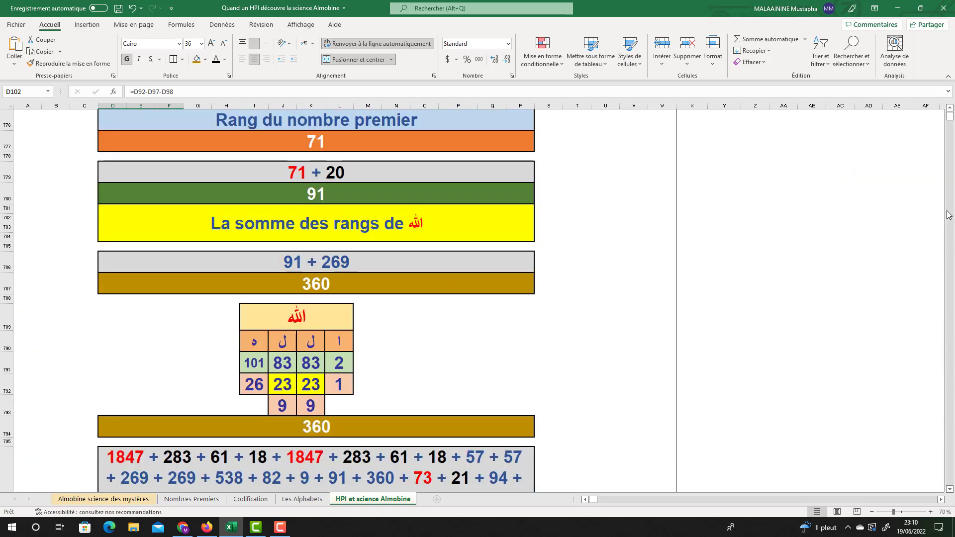
scroll(698, 259, down, 20)
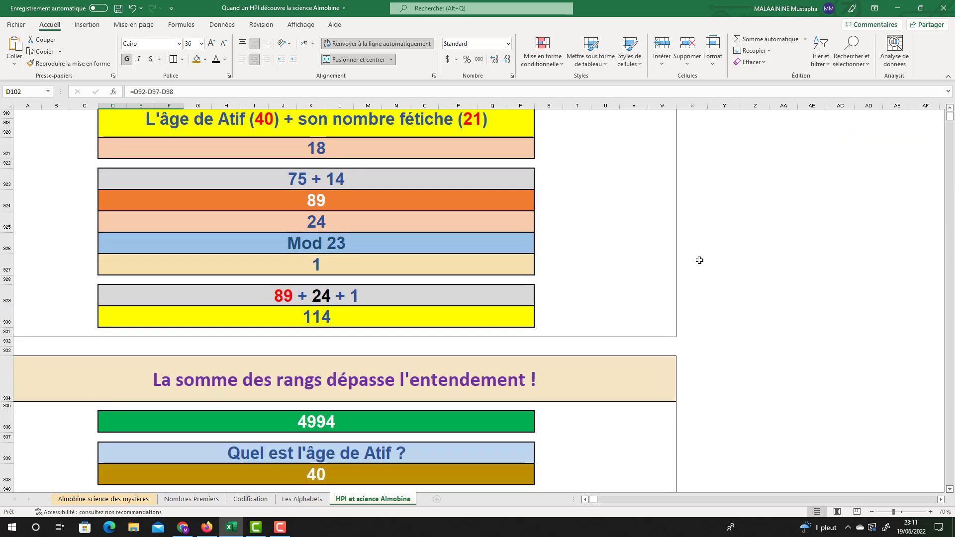
scroll(699, 260, down, 13)
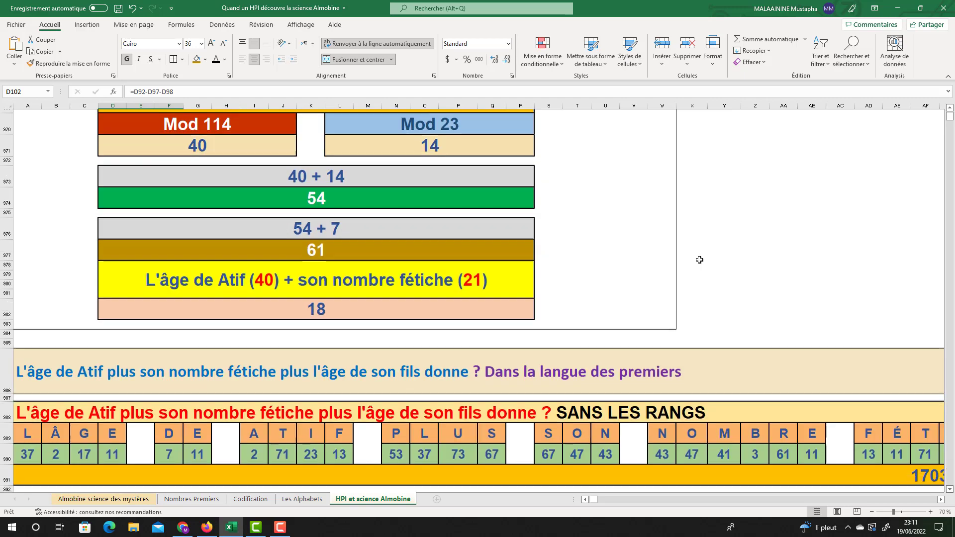
scroll(607, 251, up, 11)
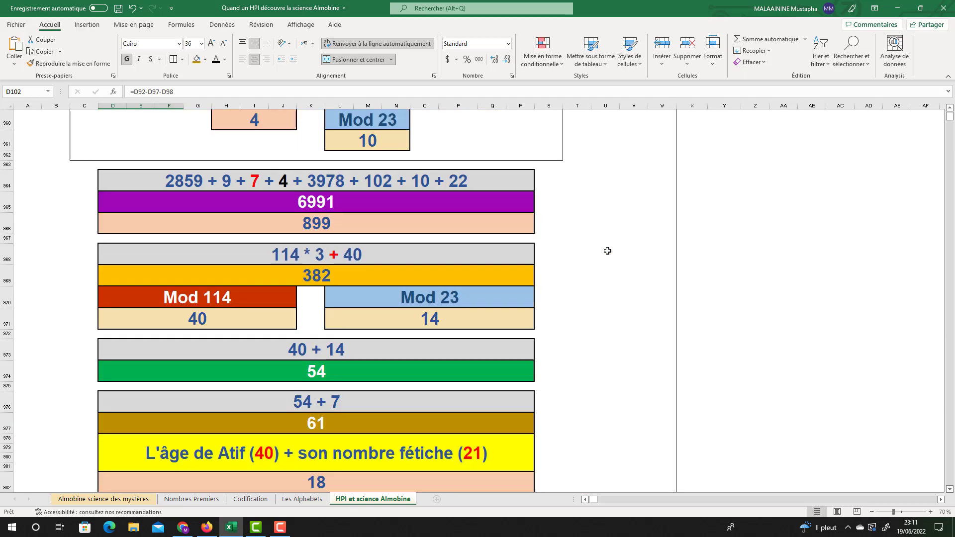
scroll(607, 251, up, 4)
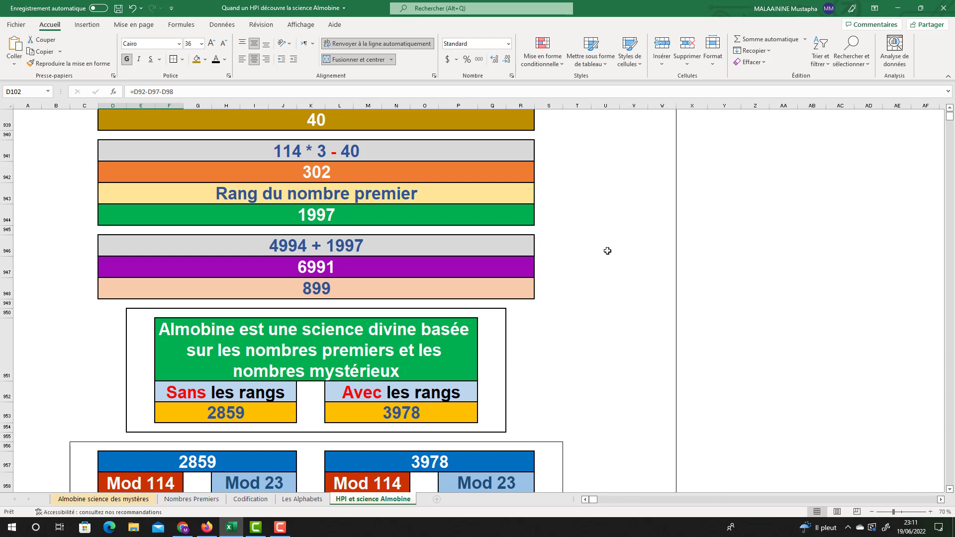
click(280, 209)
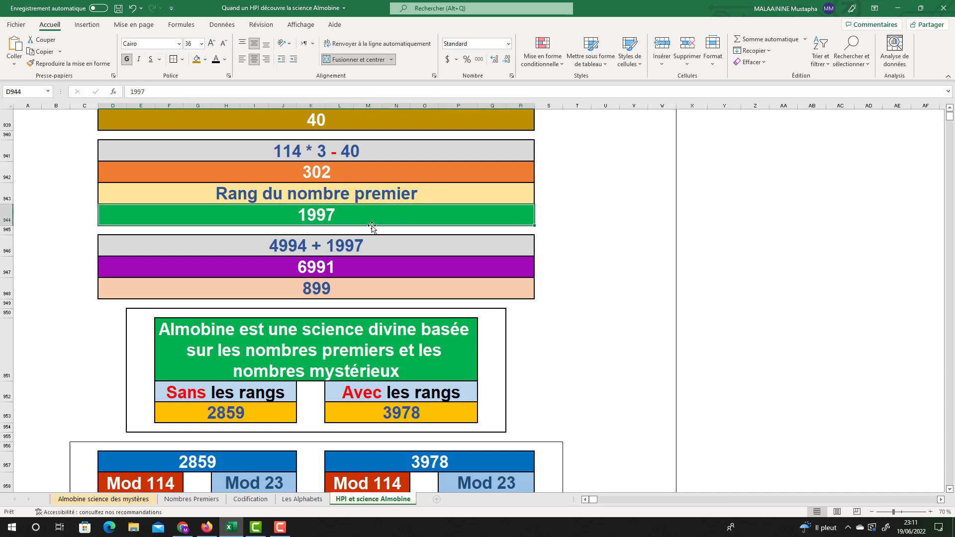
scroll(368, 221, up, 2)
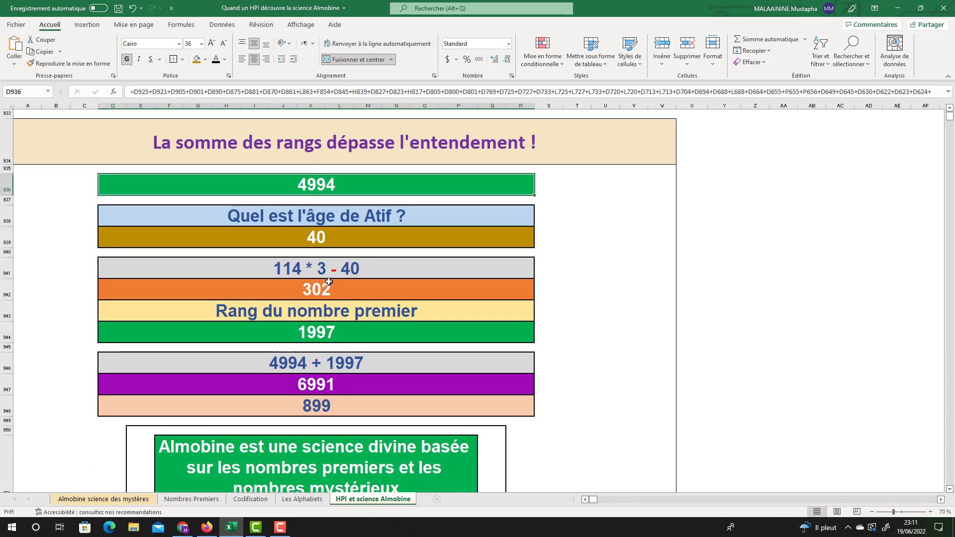
scroll(369, 288, down, 2)
click(325, 269)
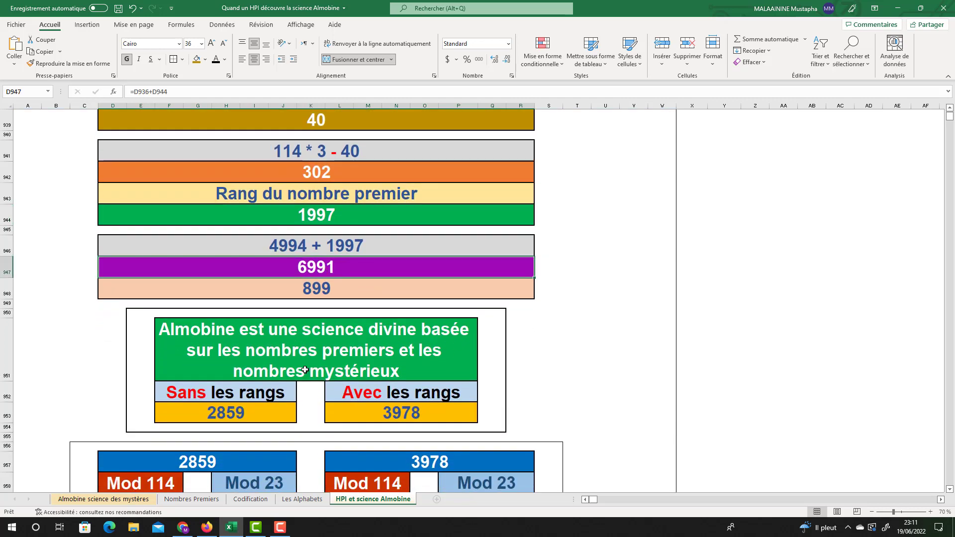
Compare the D947 sum with the modulo total in D965 and review the calculations between rows 934 and 974.
scroll(278, 370, down, 4)
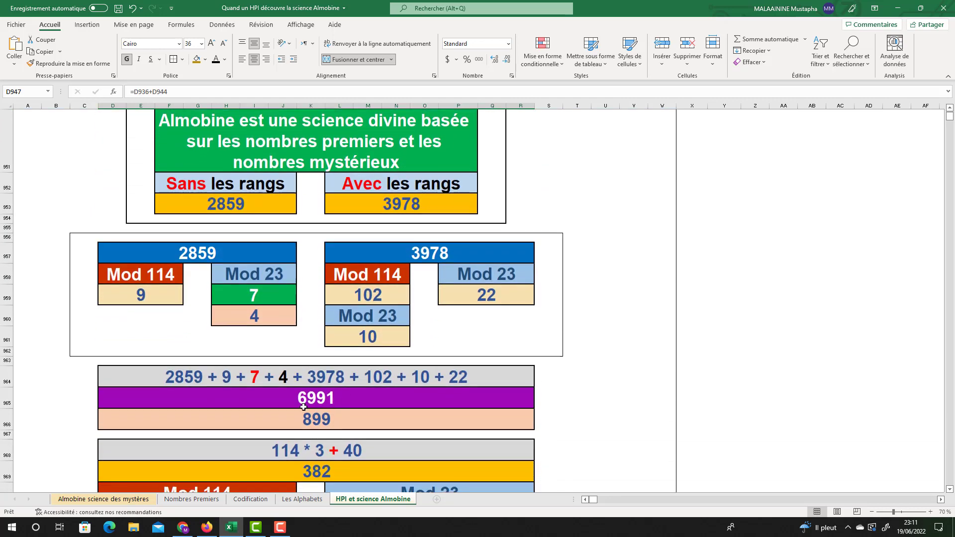
scroll(308, 398, down, 2)
scroll(420, 298, up, 7)
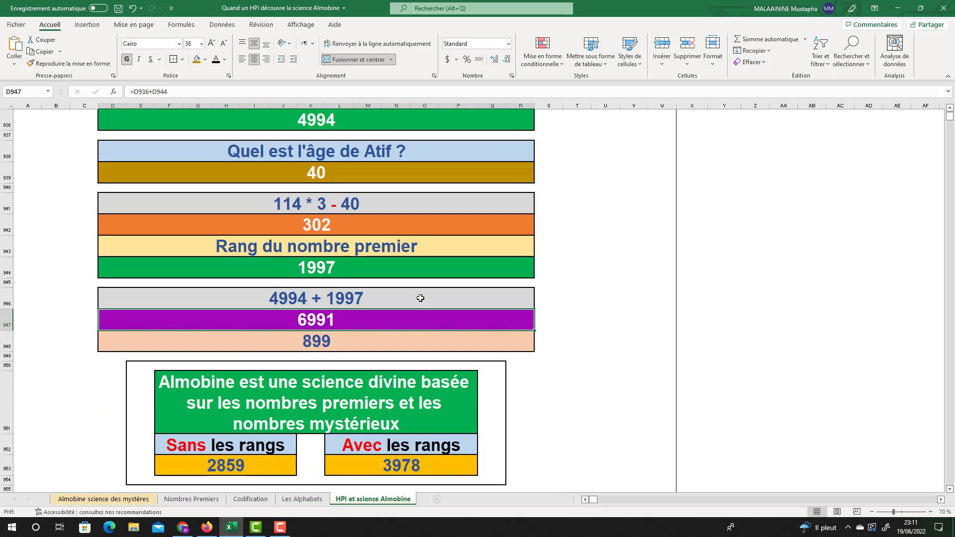
scroll(420, 298, up, 3)
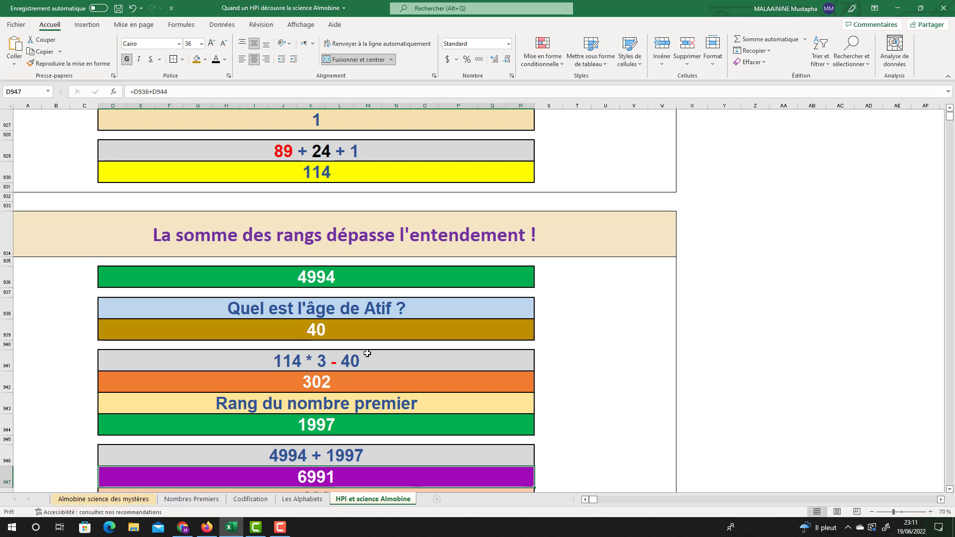
scroll(367, 353, down, 9)
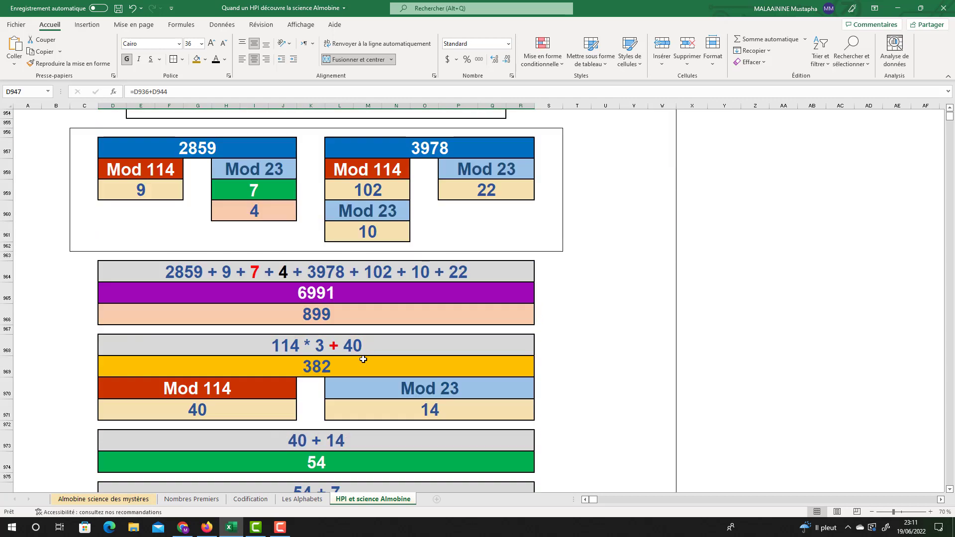
Check the 114 * 3 + 40 formula in D969 and its Mod 114 and Mod 23 blocks in rows 970 and 971.
click(328, 366)
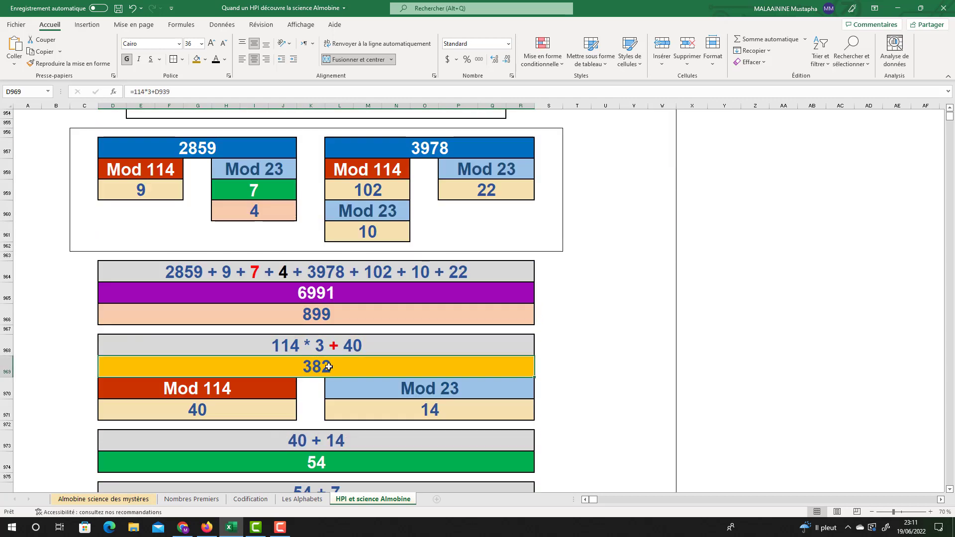
click(228, 390)
click(428, 384)
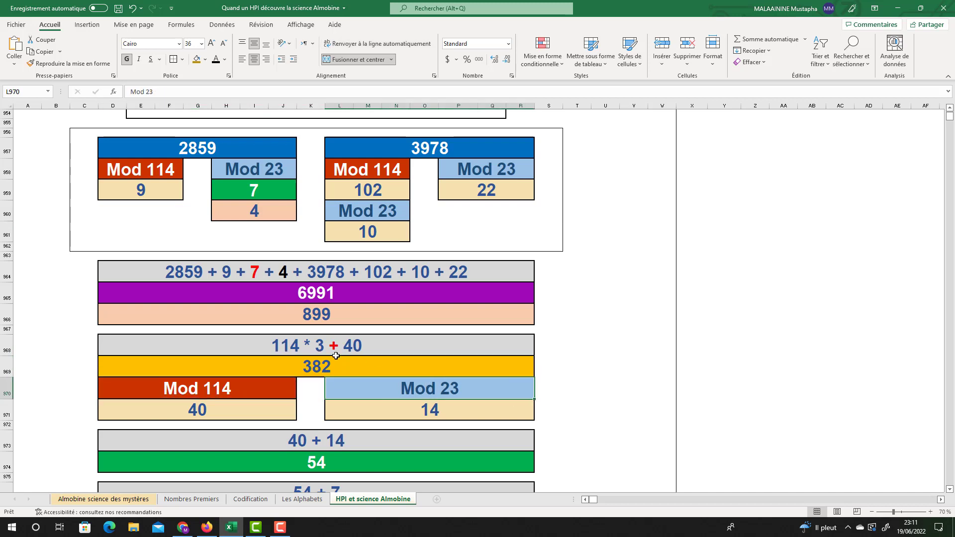
click(192, 413)
Copy the formatting of header D957 onto the Mod 114 result in D971, and change that cell's fill to dark gold.
double_click(119, 148)
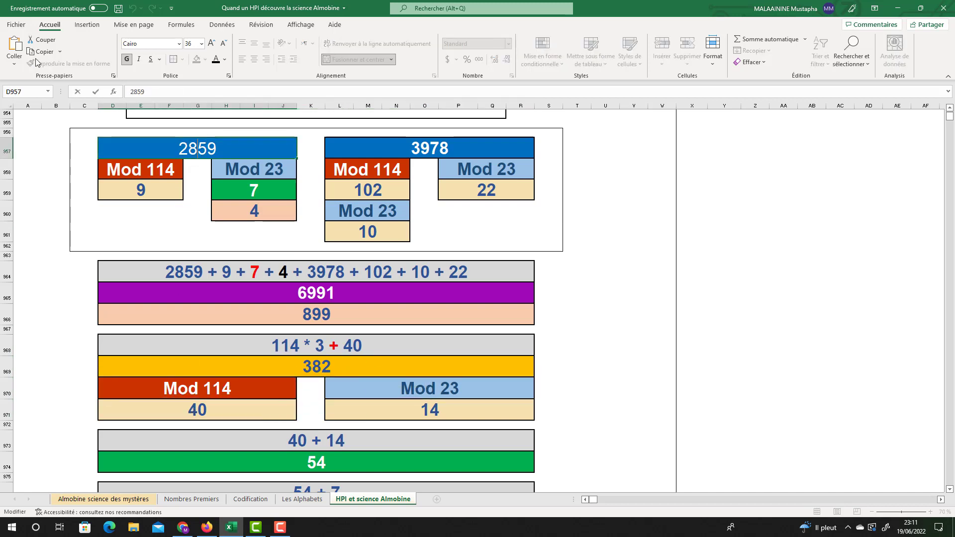
key(Return)
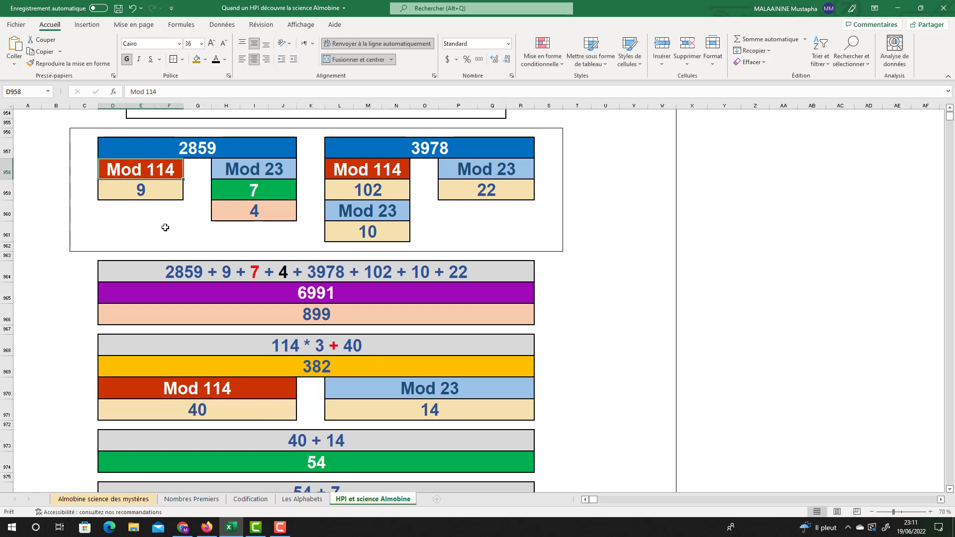
click(170, 149)
click(69, 63)
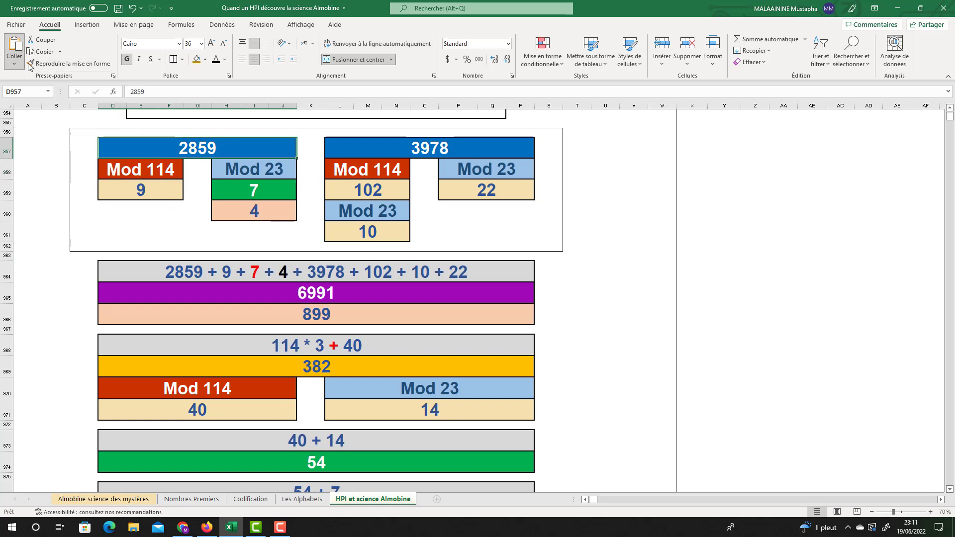
click(185, 411)
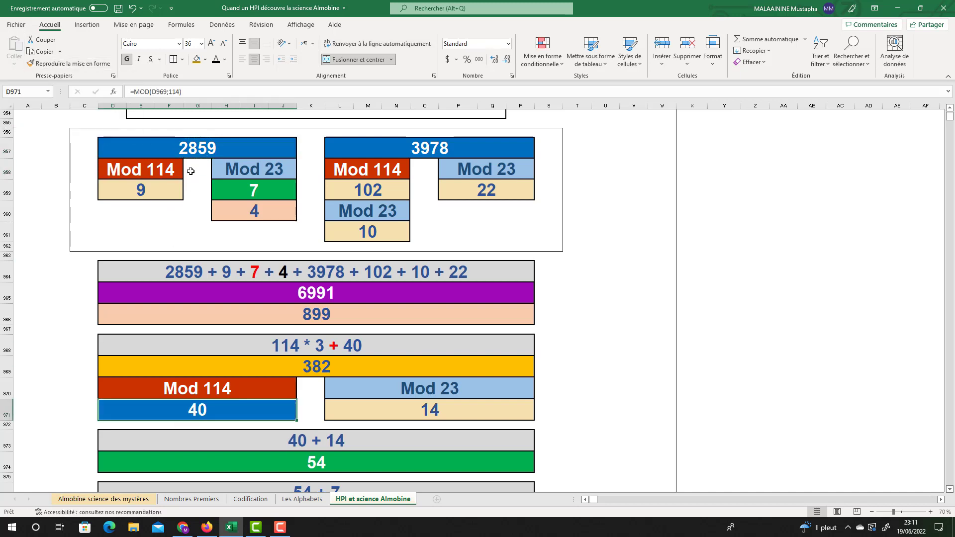
click(201, 61)
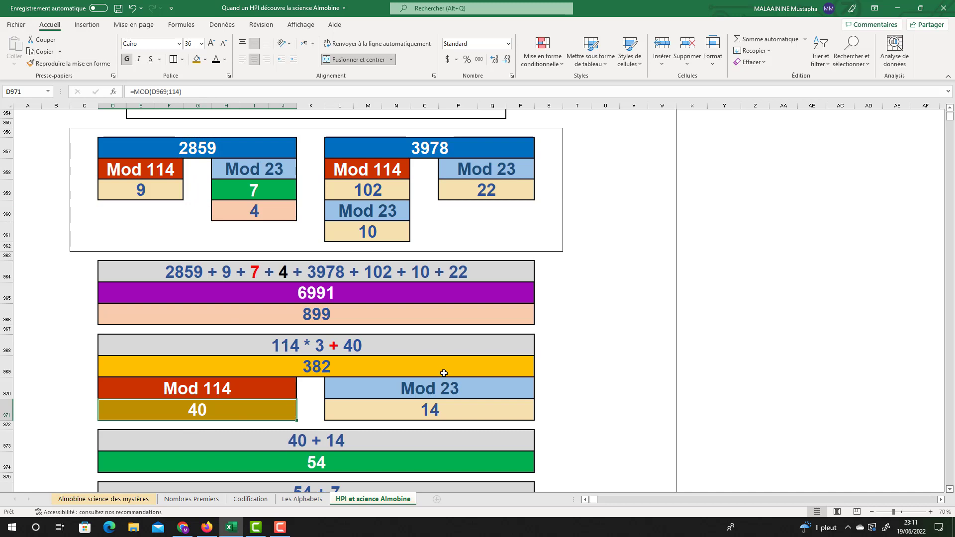
Check the 40 + 14 formula in D974 and the MOD(2859;23) formula in H959.
scroll(444, 372, down, 1)
click(316, 436)
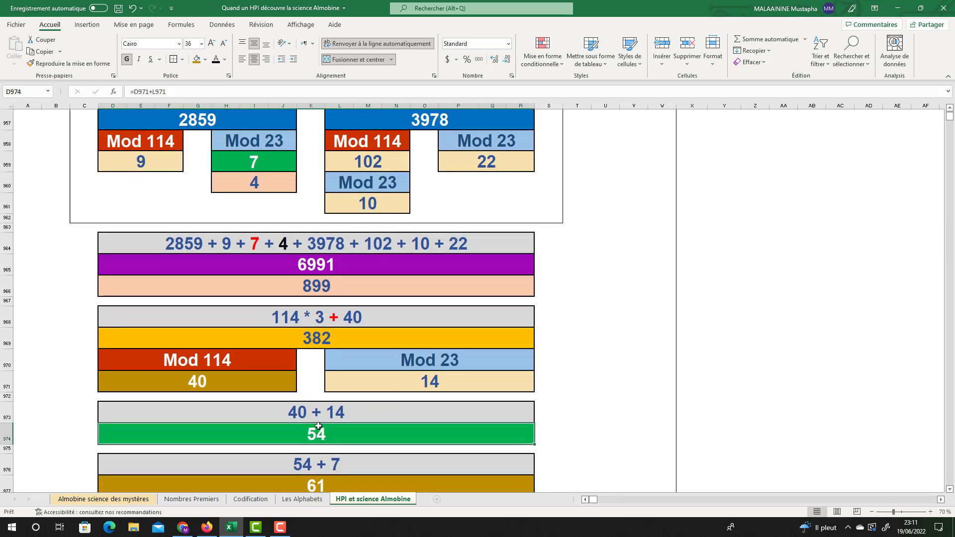
click(228, 159)
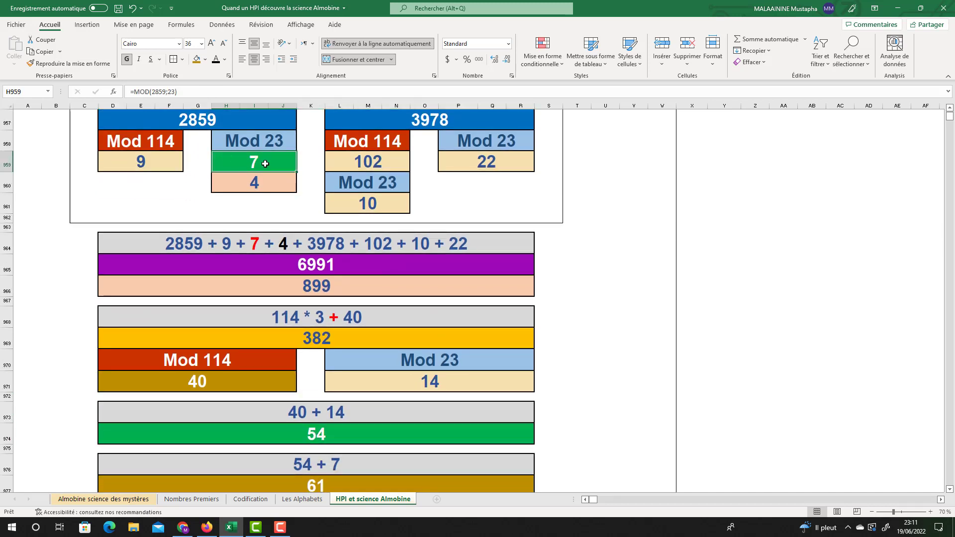
scroll(265, 164, up, 2)
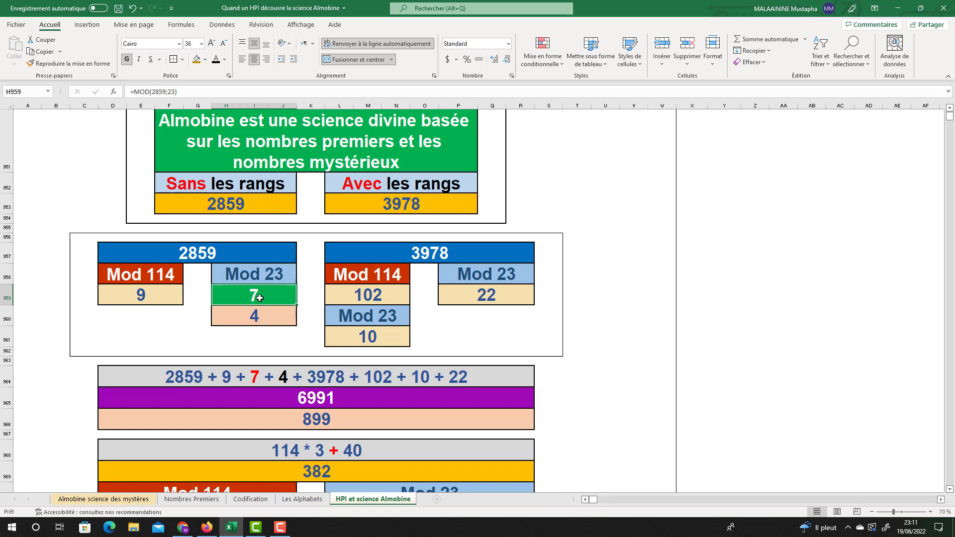
scroll(259, 297, down, 3)
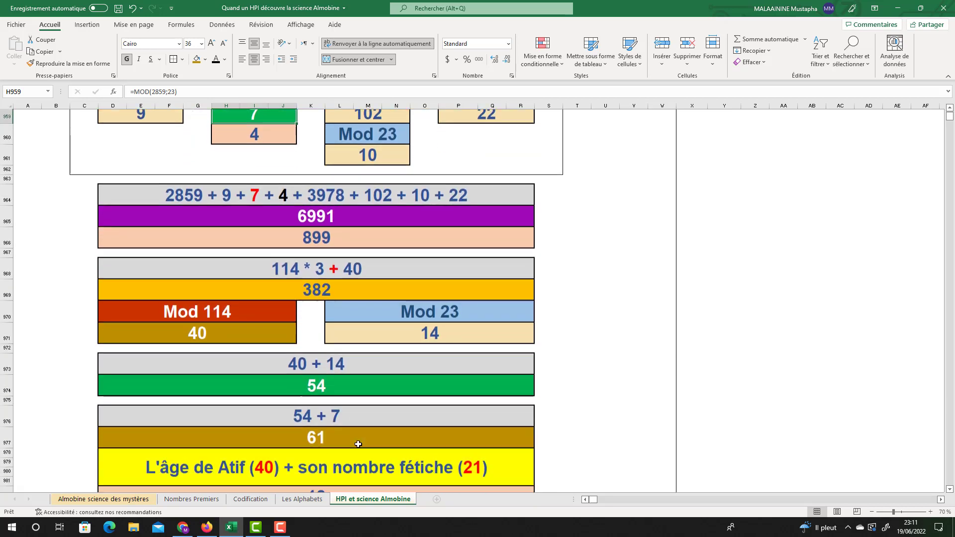
Trace the cells referenced by the 54 + 7 formula in D977 up to H959, and close the formula without changing it.
double_click(320, 426)
scroll(324, 372, up, 3)
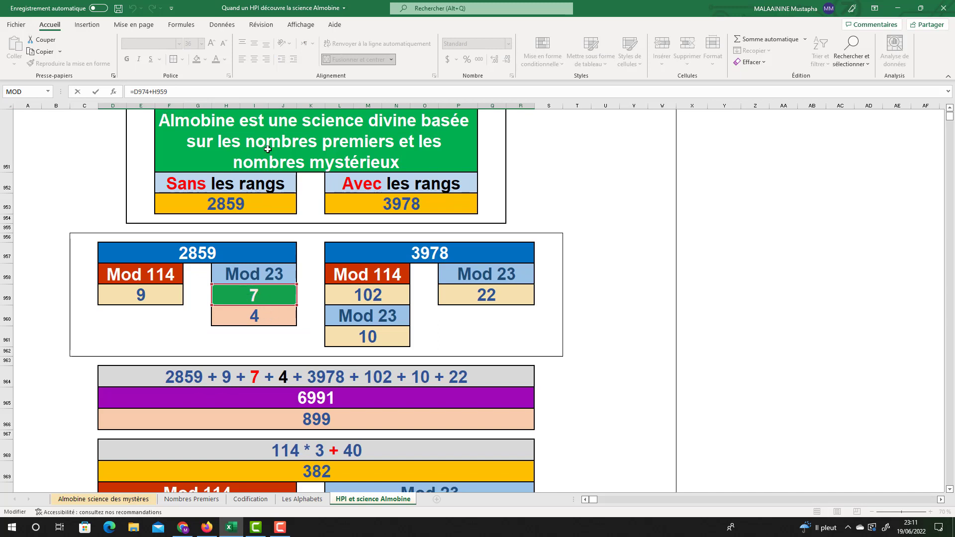
key(Return)
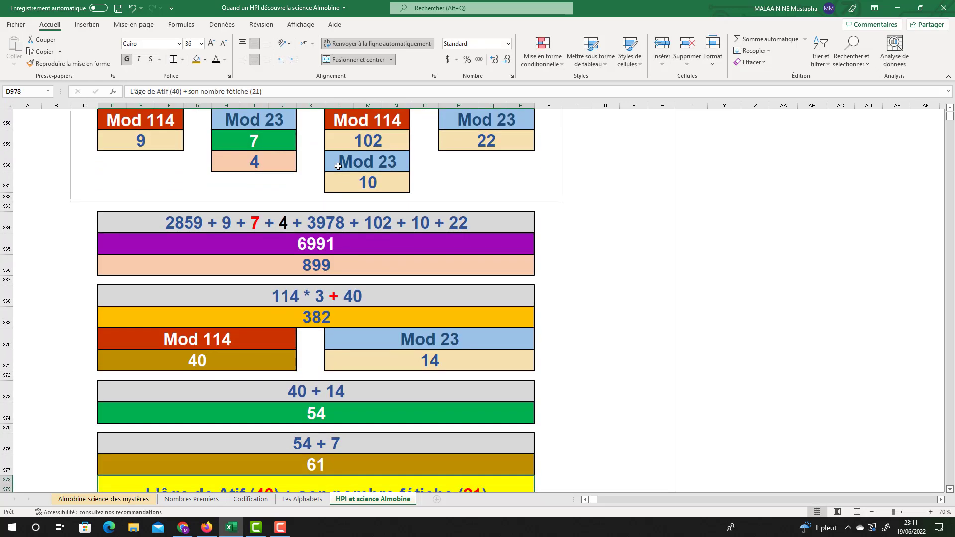
click(302, 470)
scroll(259, 403, down, 2)
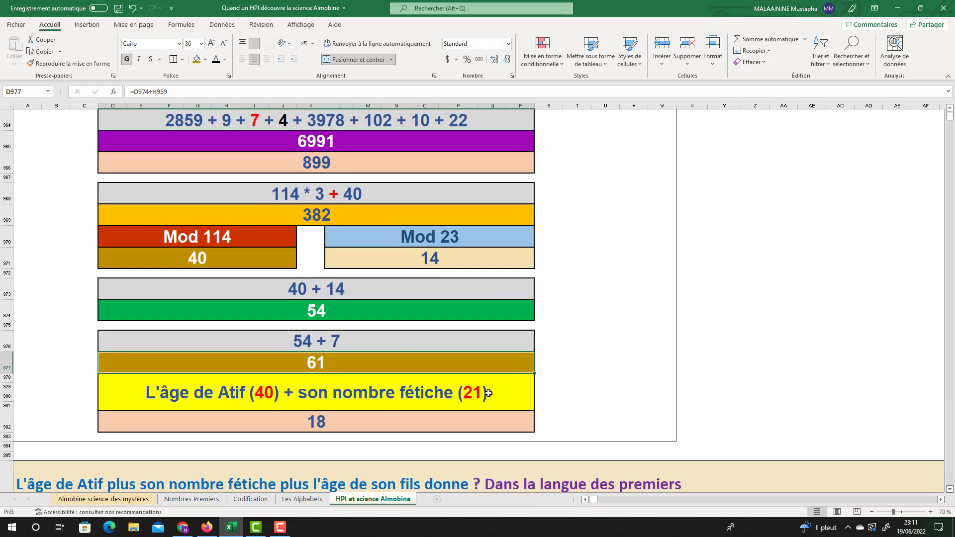
Review the "SANS LES RANGS" and "AVEC LES RANGS" letter tables in rows 988 to 1000, highlighting them, and go on to their Almobine application.
scroll(616, 321, down, 4)
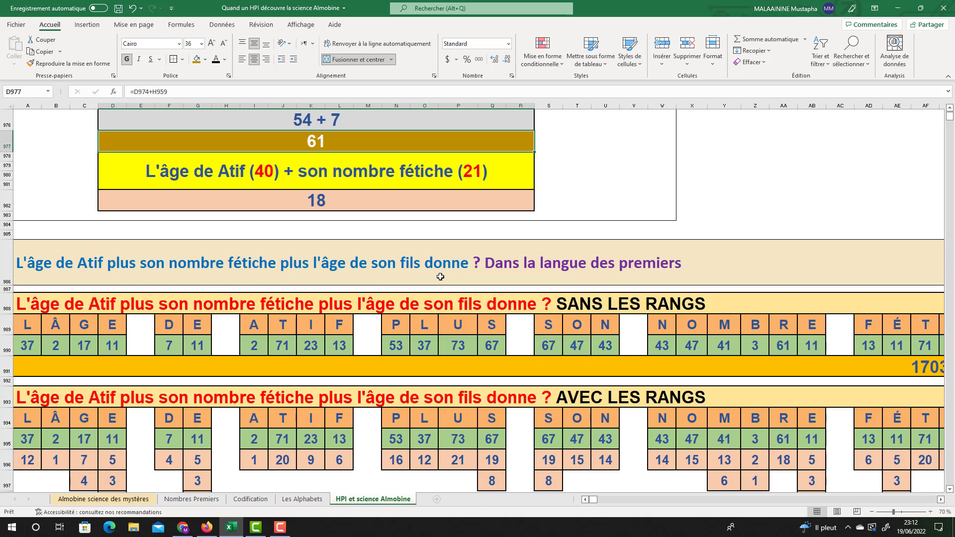
scroll(440, 276, down, 3)
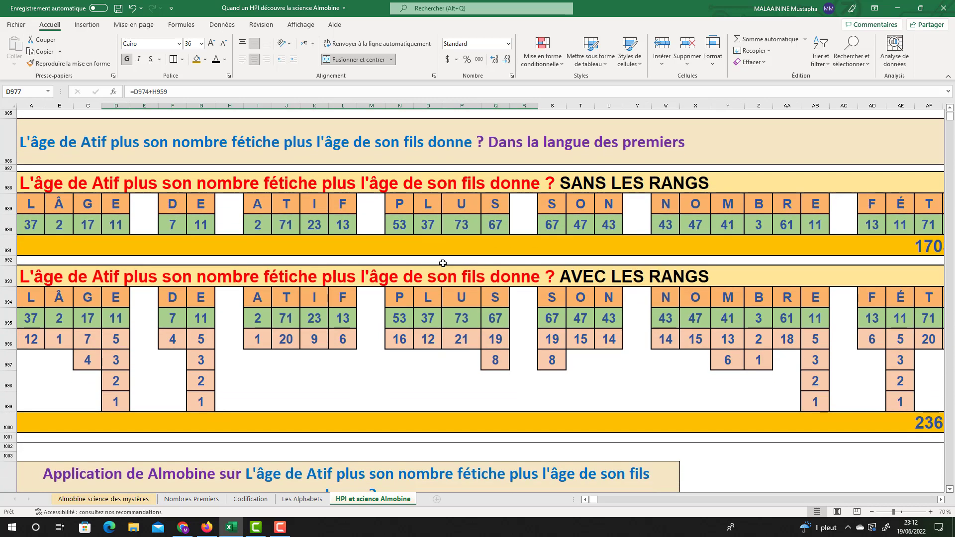
drag(435, 189, 434, 326)
scroll(431, 222, down, 1)
scroll(436, 318, down, 4)
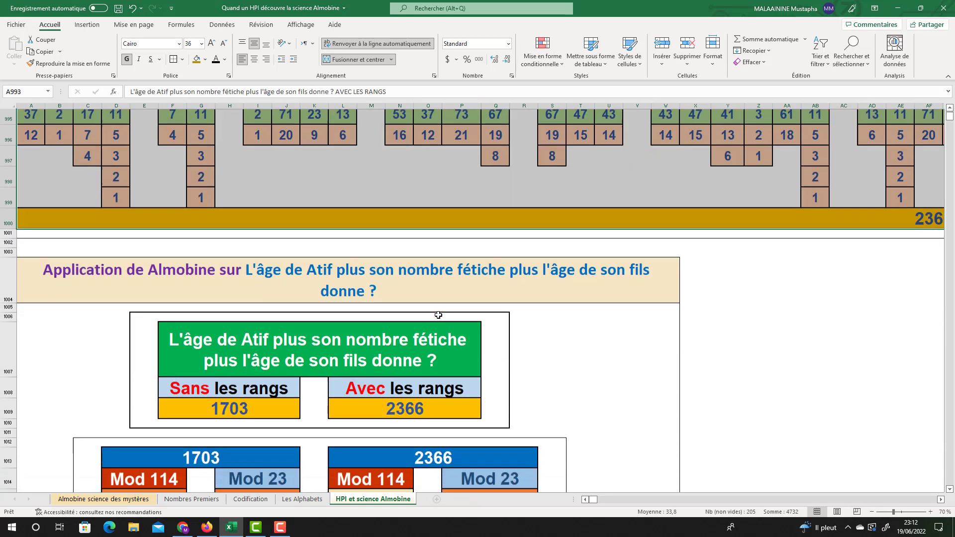
scroll(438, 315, up, 1)
scroll(305, 376, down, 3)
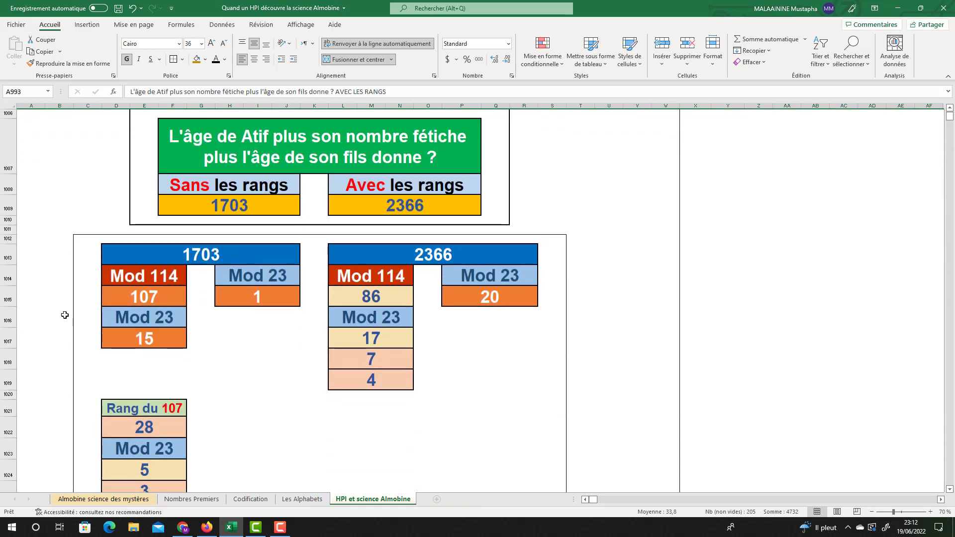
Check the MOD(1703;114) formula in D1015 and the Mod 23 formula in D1017.
click(6, 298)
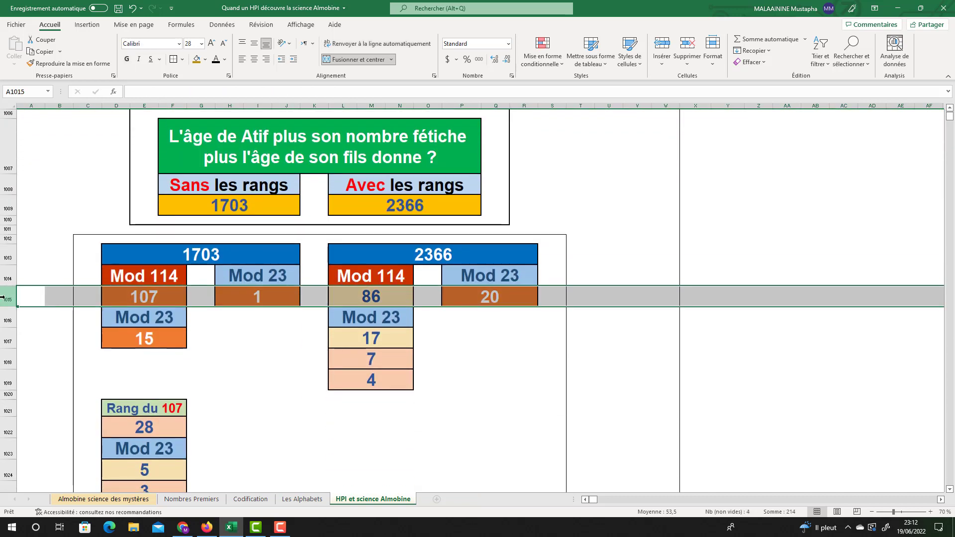
click(154, 295)
click(152, 339)
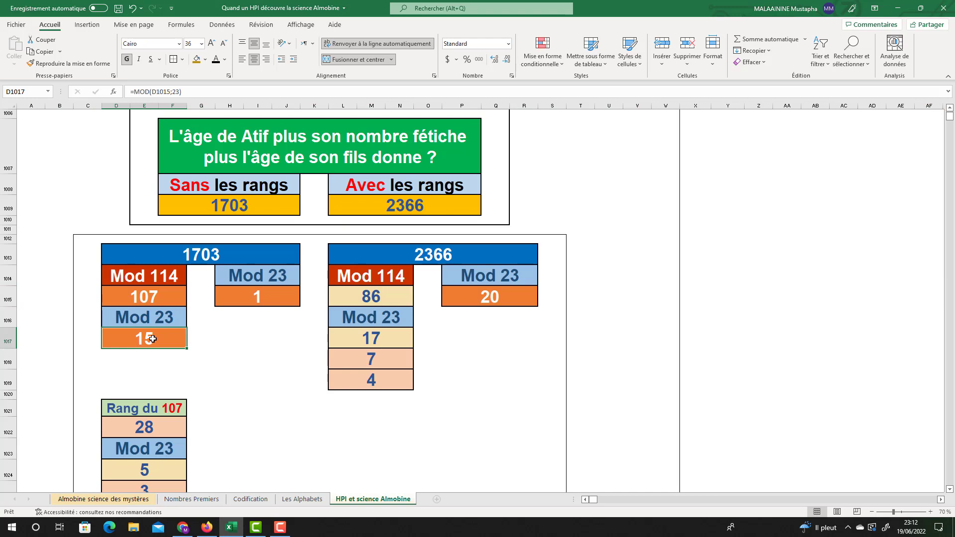
scroll(147, 299, down, 2)
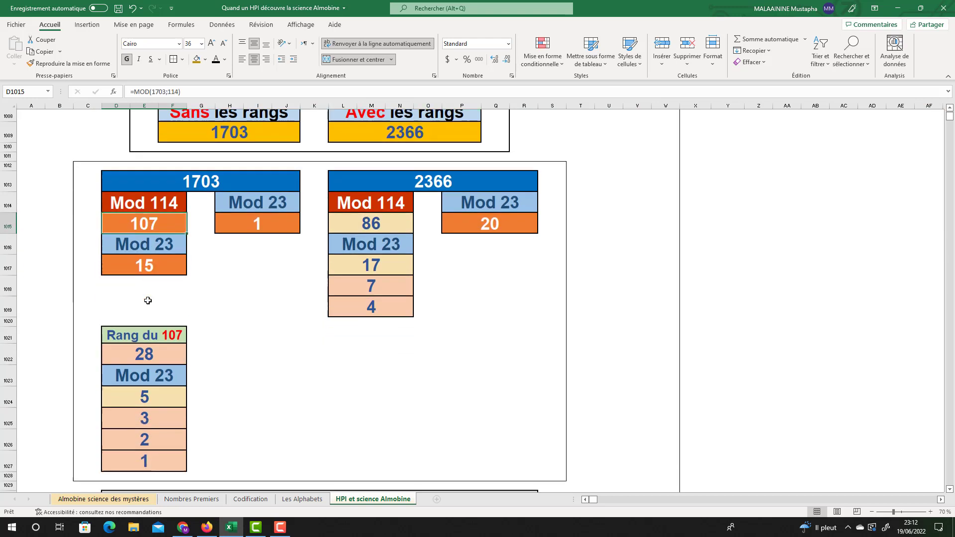
Go through the "Rang du 107" column from D1022 down to the last rank in D1027.
click(144, 304)
click(156, 328)
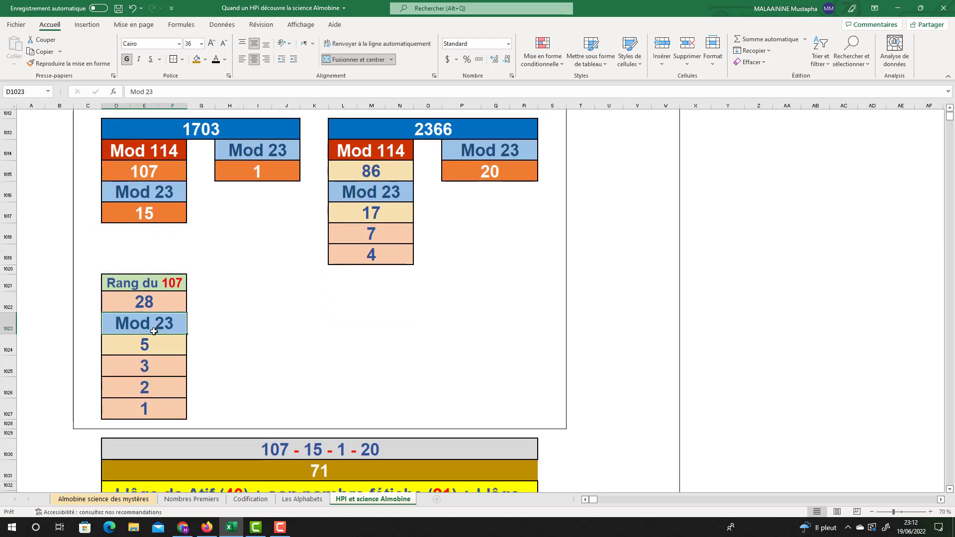
click(145, 364)
click(143, 386)
click(142, 406)
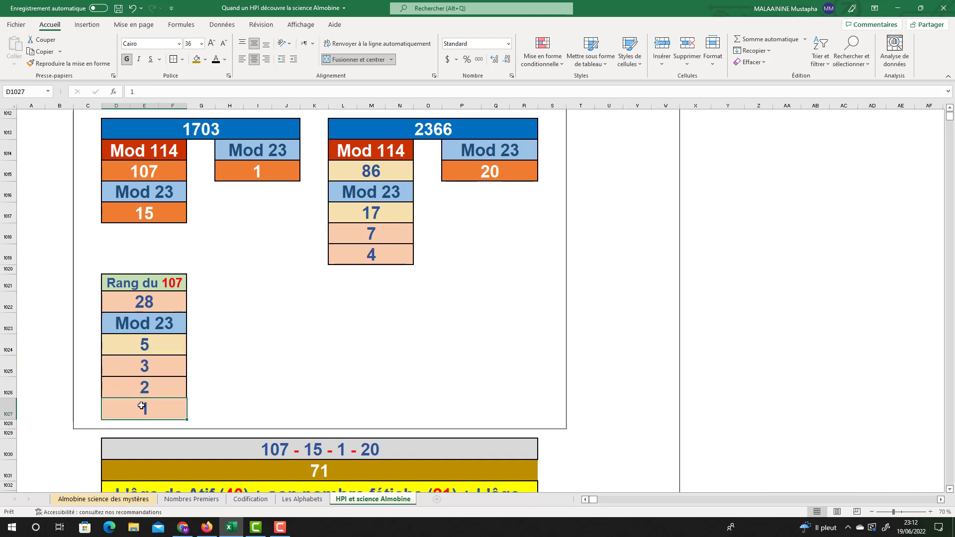
Go through the Mod 114 column under 2366 from L1015 to L1019 and highlight it.
click(368, 177)
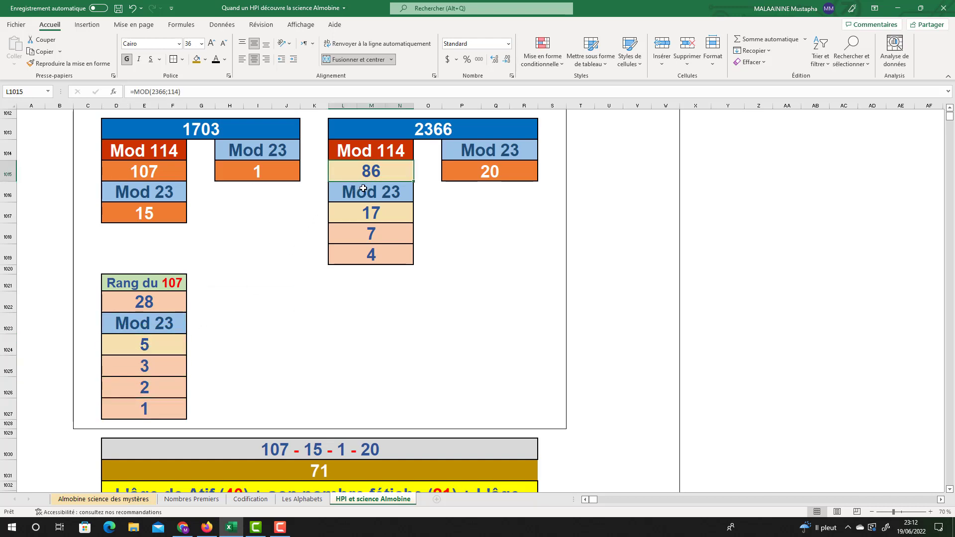
click(377, 199)
click(369, 217)
click(367, 233)
click(359, 257)
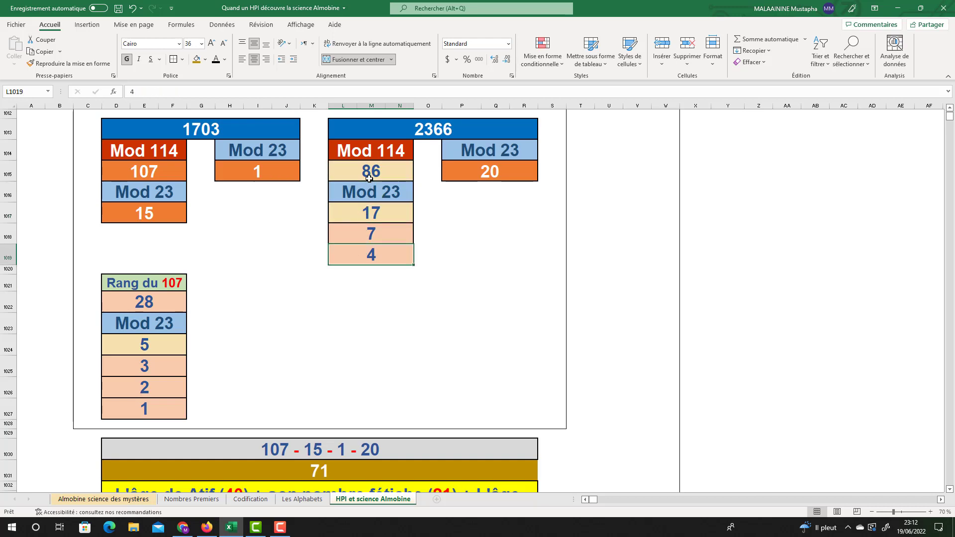
drag(369, 182, 371, 257)
Sum the range L1015:N1019 in the empty cell Z1018 and check the formula's reference.
click(765, 235)
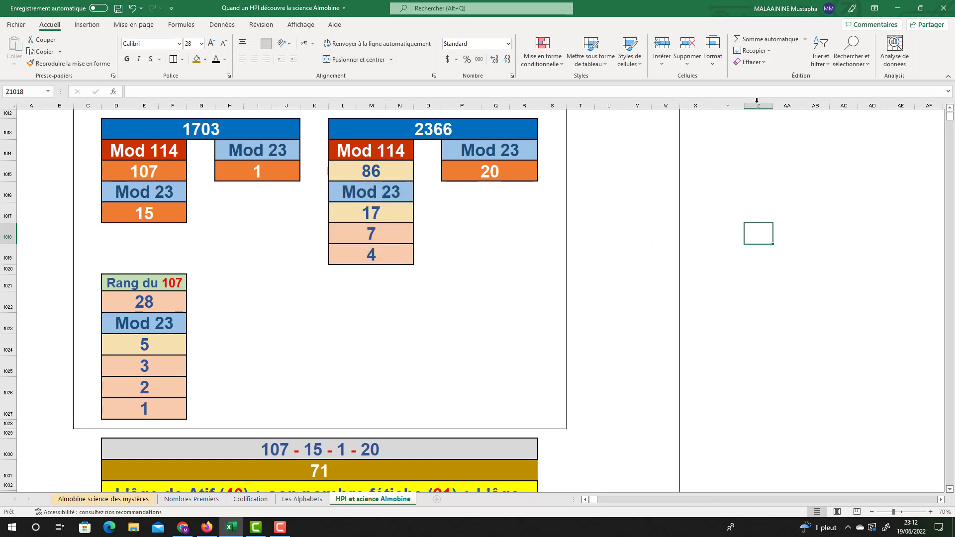
click(769, 39)
drag(370, 171, 368, 250)
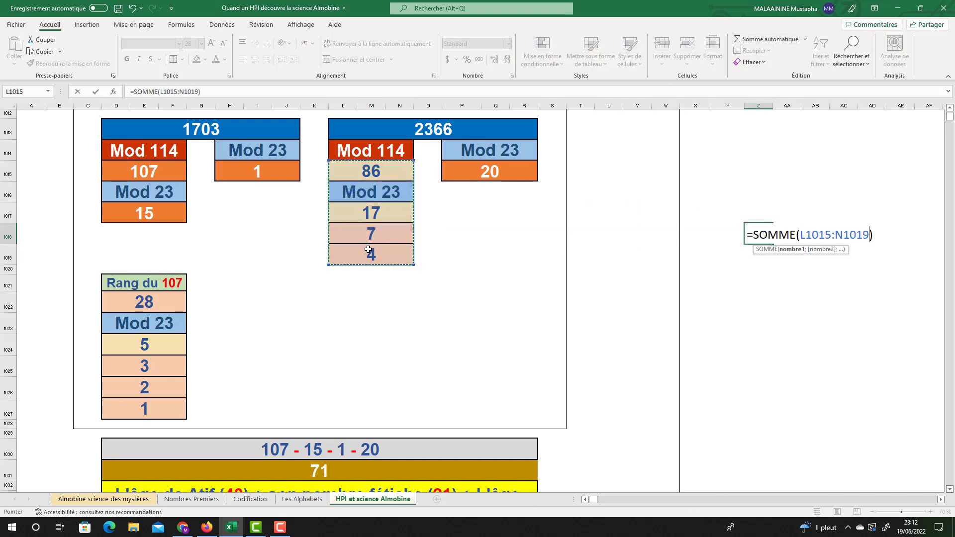
key(Return)
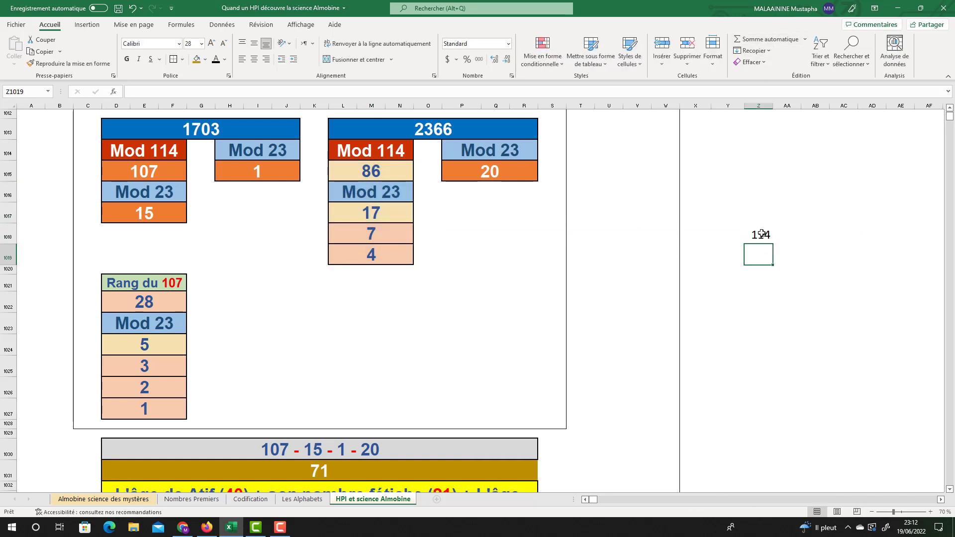
double_click(761, 234)
key(Return)
Check the MOD(1703;114) formula in D1015, highlight the results under 1703, and select the Mod 23 result under 2366.
double_click(153, 177)
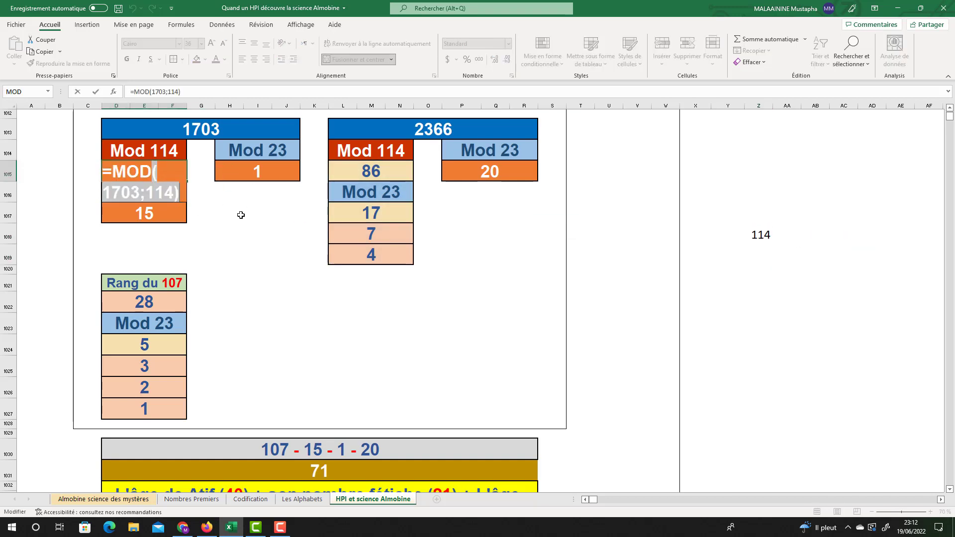
key(Return)
drag(148, 165, 293, 219)
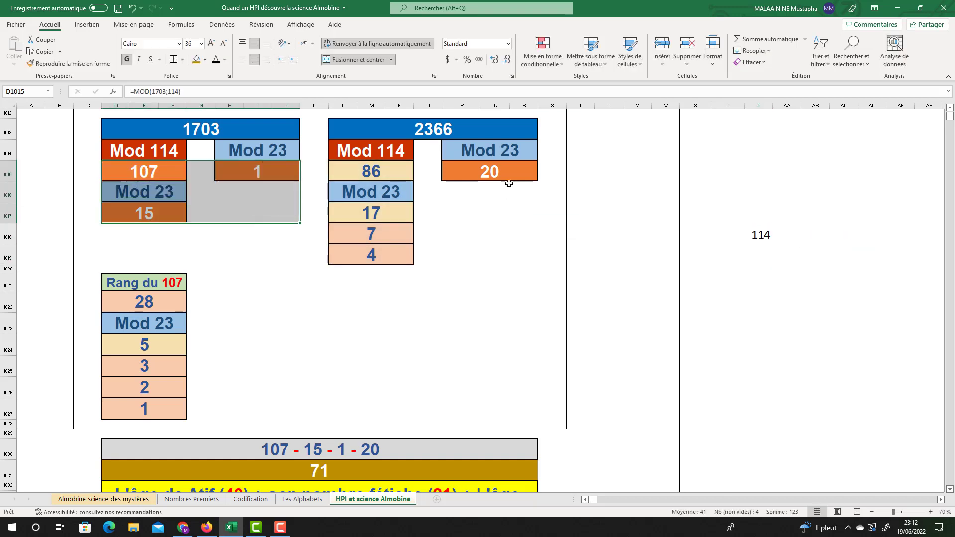
click(489, 170)
Undo the accidental edit of the Z1018 formula and the test sum itself.
double_click(763, 236)
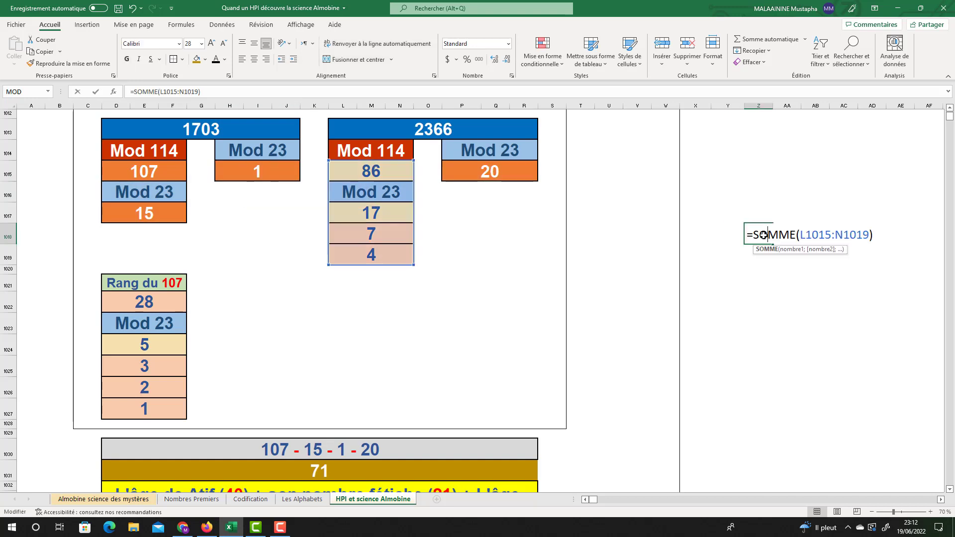
key(BackSpace)
key(Return)
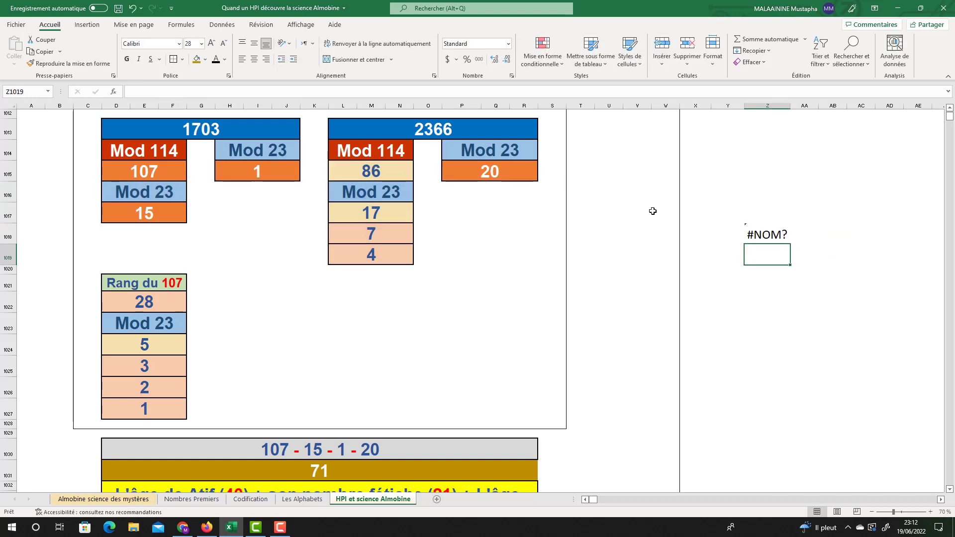
click(132, 9)
key(ctrl+z)
Review the orange Mod 114 and Mod 23 results in row 1015 and D1017, and highlight L1015:N1019.
click(145, 173)
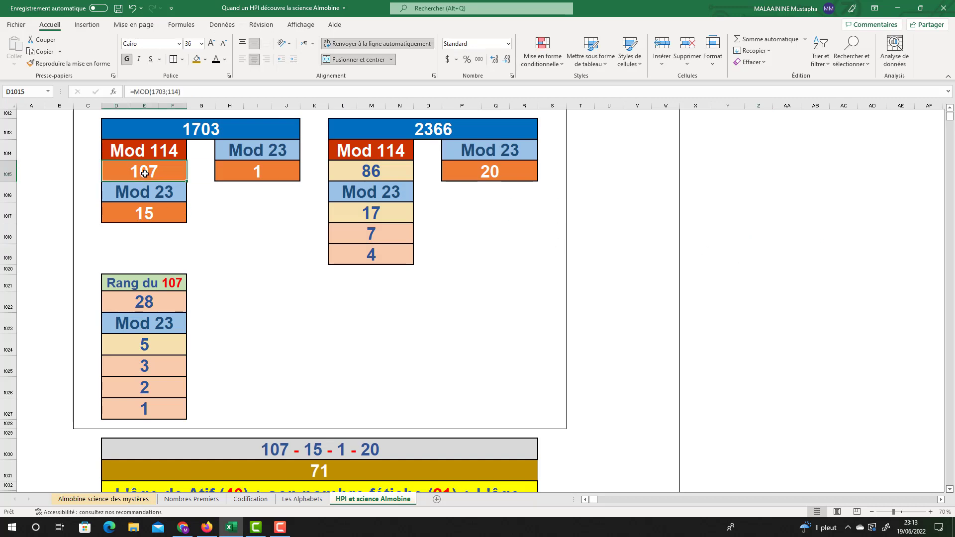
click(149, 214)
click(255, 173)
click(475, 169)
drag(376, 172, 373, 262)
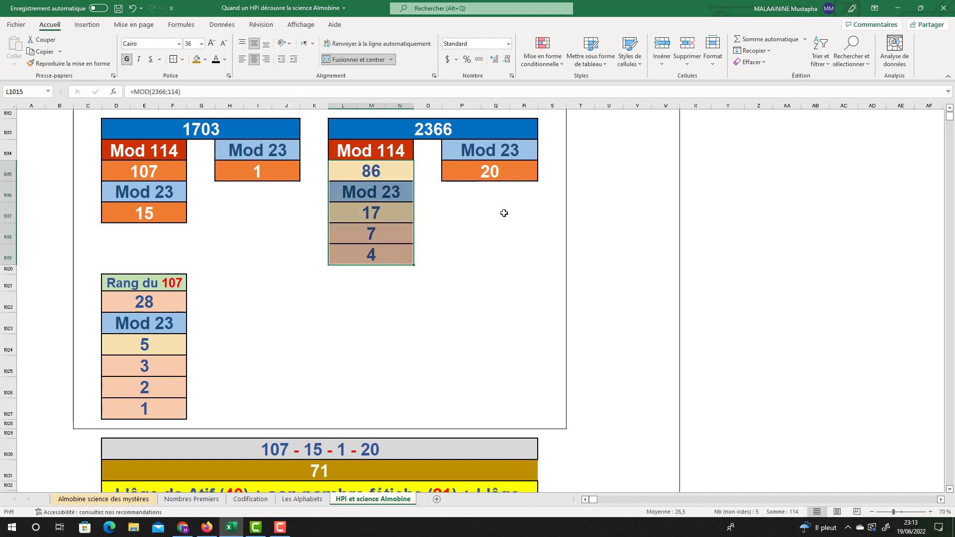
Check the result of 107 - 15 - 1 - 20 in D1031 and its rank in D1037.
scroll(503, 213, down, 2)
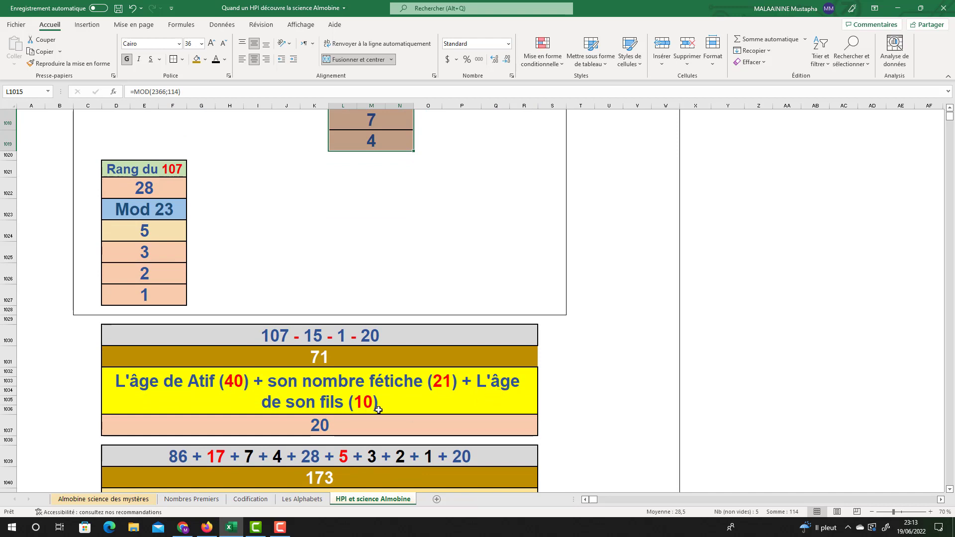
click(323, 361)
click(327, 429)
Trace the cells added in the D1040 formula without changing it, and check the prime rank in D1042.
double_click(317, 477)
scroll(235, 226, up, 3)
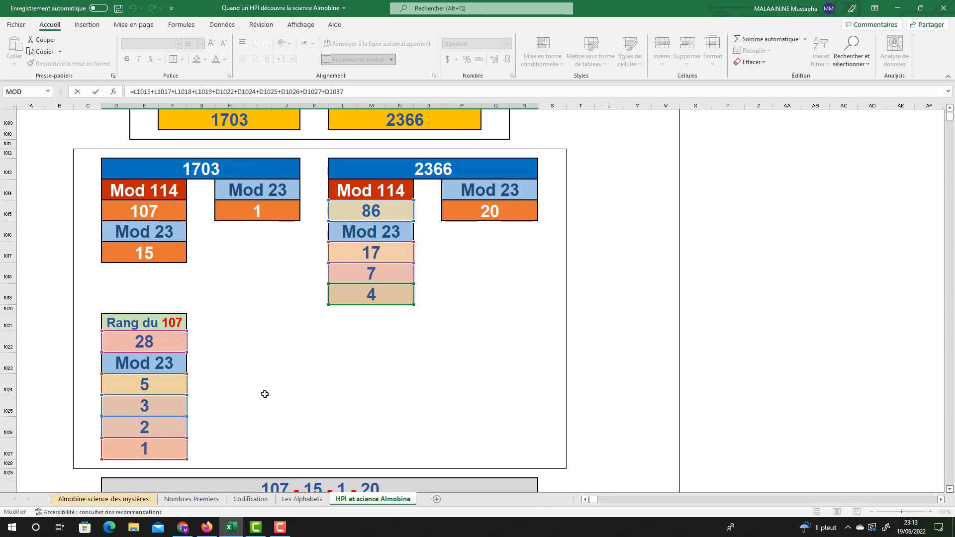
scroll(309, 397, down, 3)
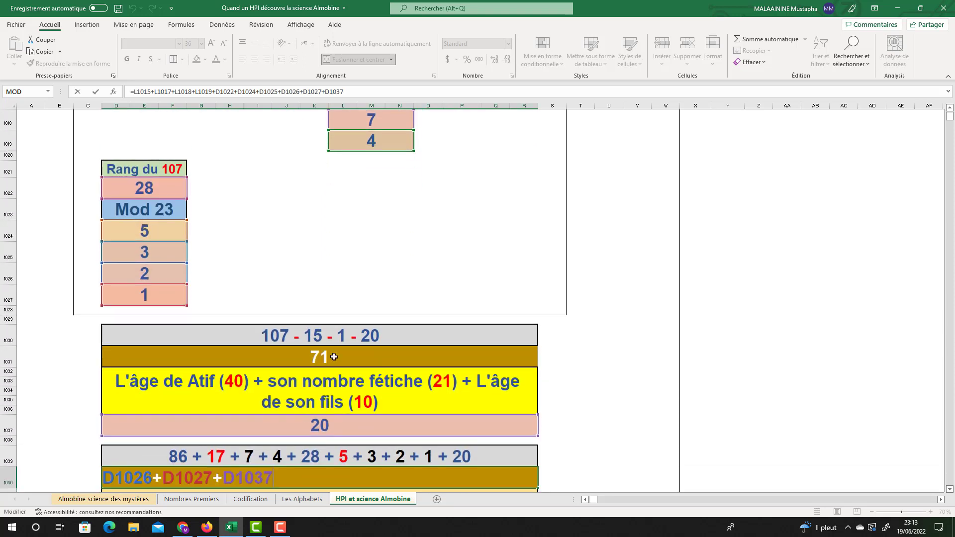
key(Return)
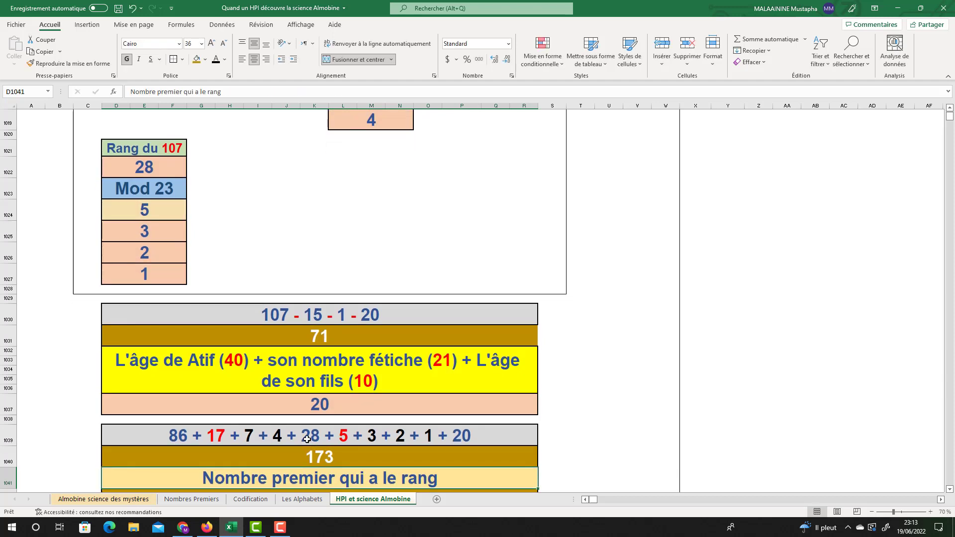
click(310, 459)
scroll(318, 439, down, 3)
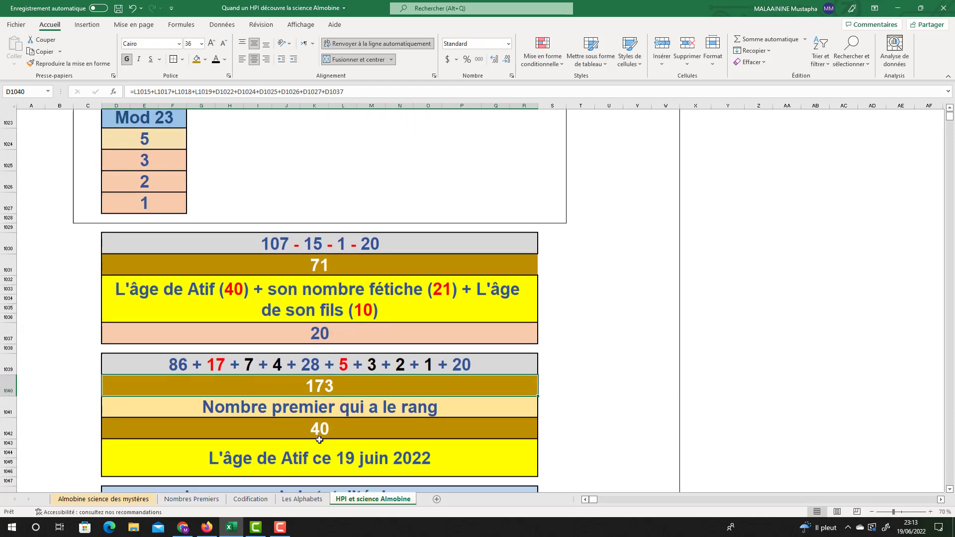
click(319, 328)
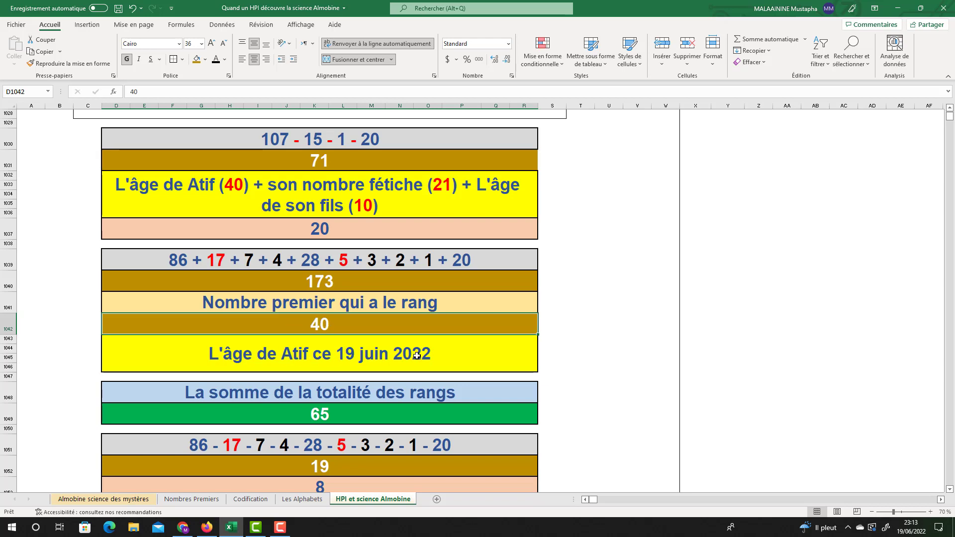
Trace the cells referenced by the "La somme de la totalité des rangs" formula in D1049, leaving it unchanged.
double_click(327, 412)
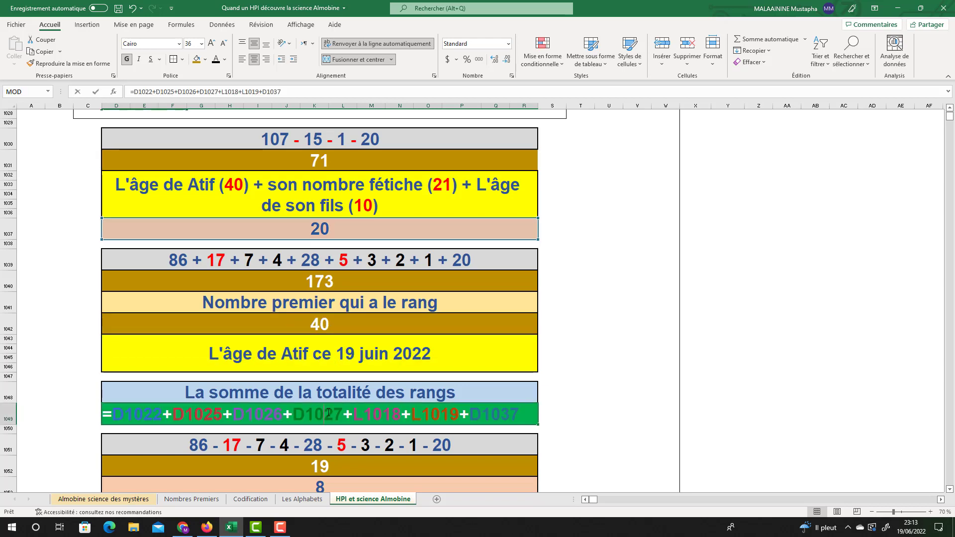
scroll(412, 348, up, 5)
scroll(413, 348, up, 1)
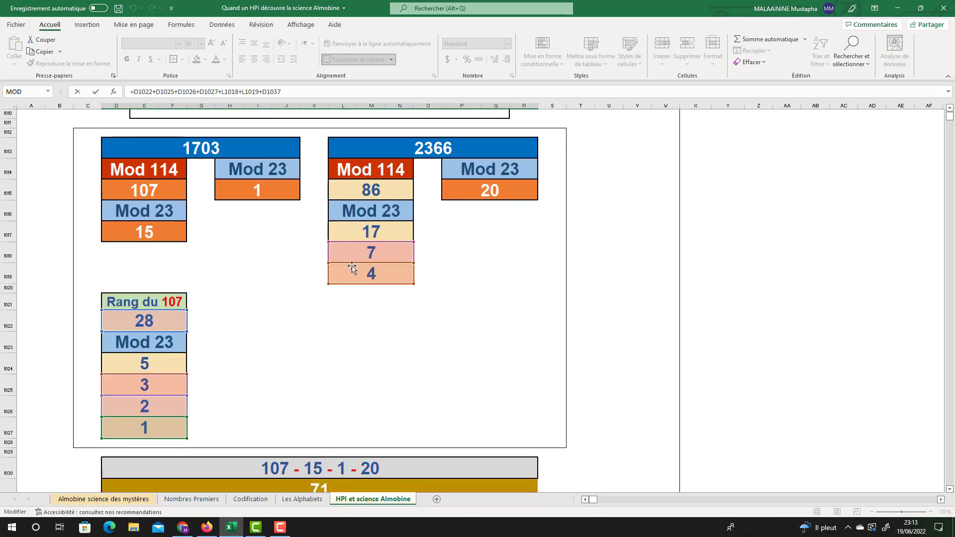
scroll(394, 374, down, 6)
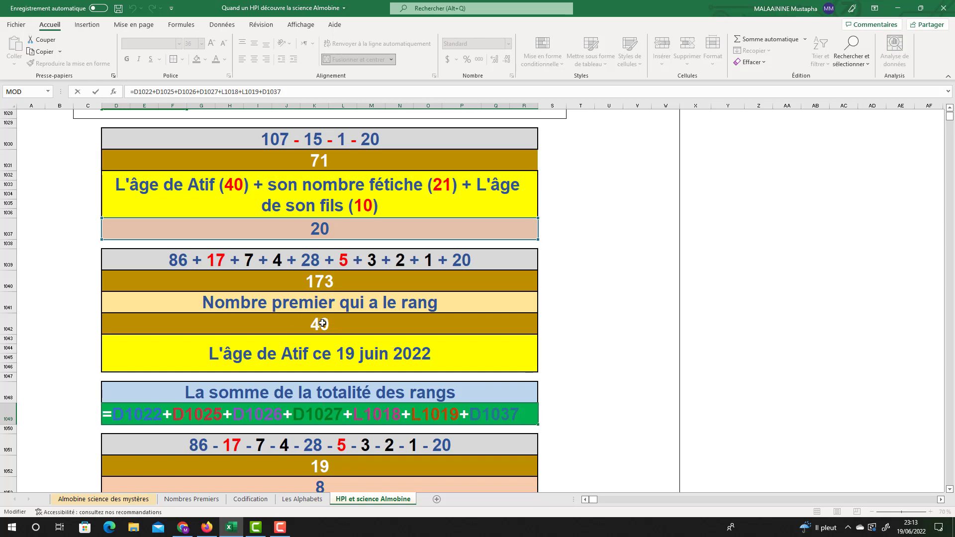
key(Return)
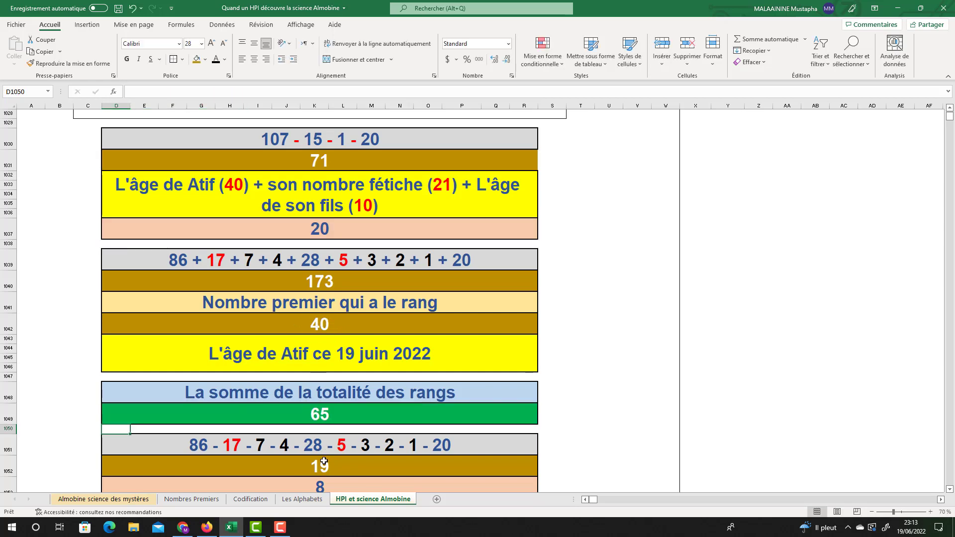
Trace the cells subtracted in the D1052 formula back to the modulo tables, and close it unchanged.
double_click(324, 458)
scroll(387, 297, up, 7)
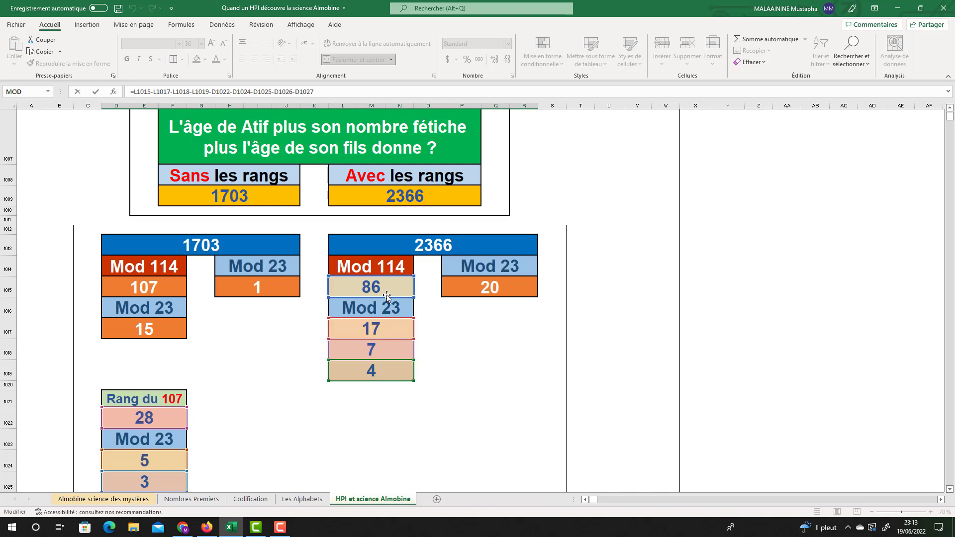
scroll(387, 297, down, 2)
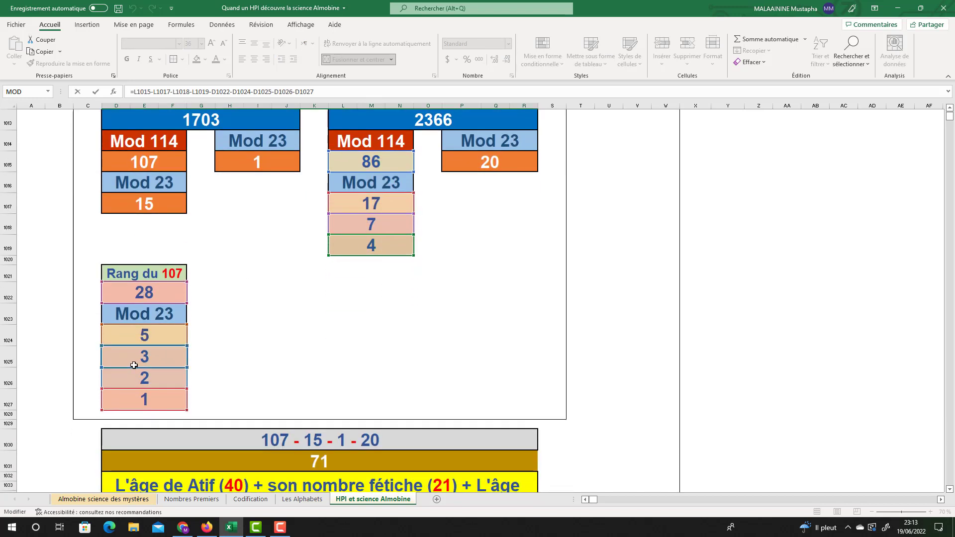
key(Return)
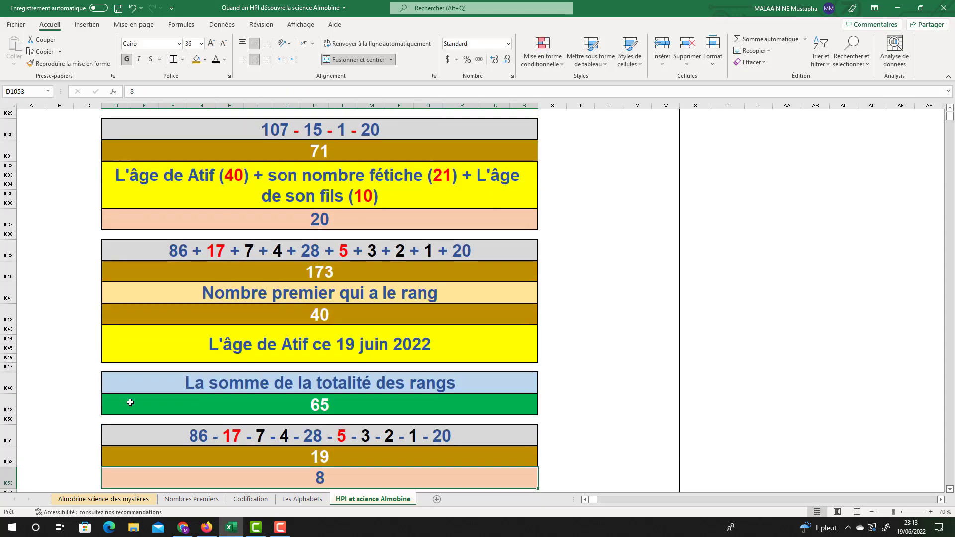
click(309, 457)
Follow the 65 + 8 addition from D1049 and D1053 to D1056 and its prime rank in D1058.
scroll(338, 431, down, 1)
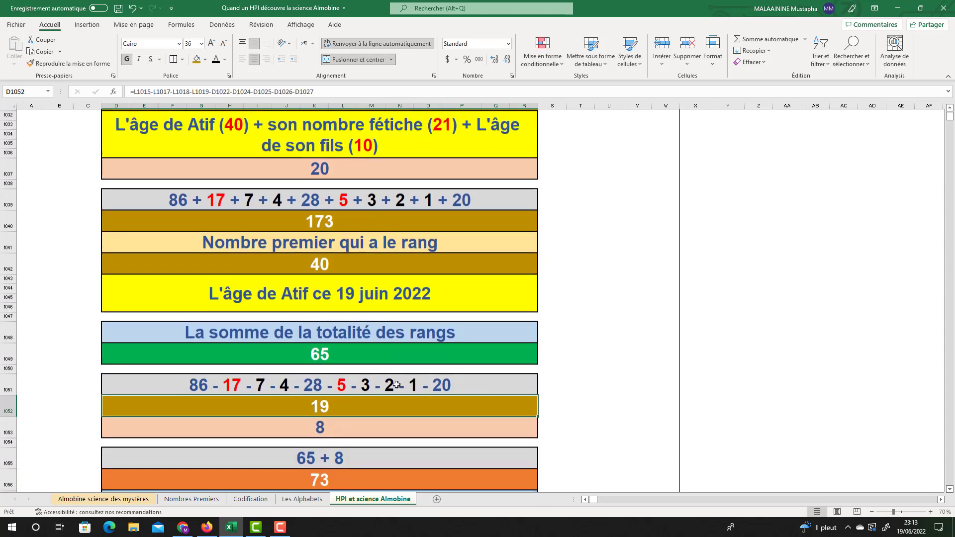
click(326, 425)
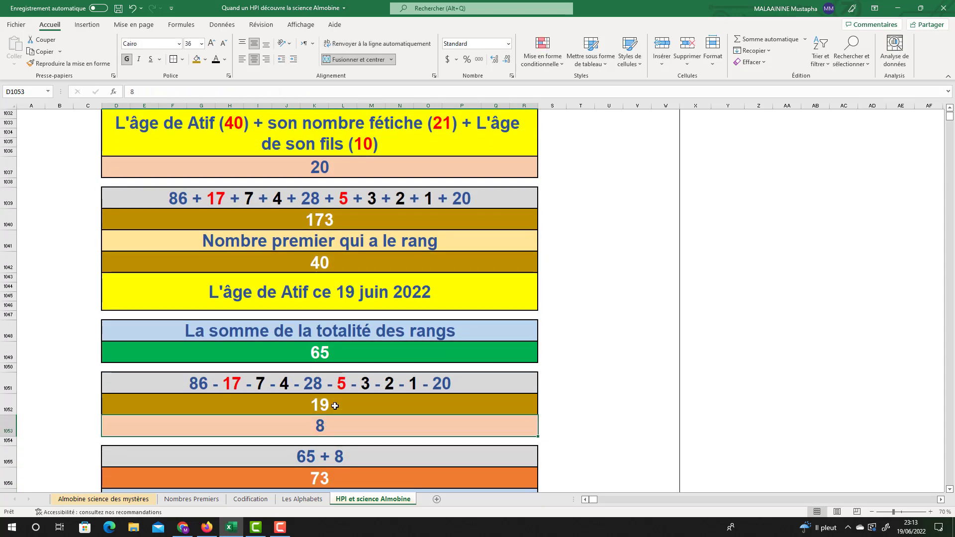
click(325, 352)
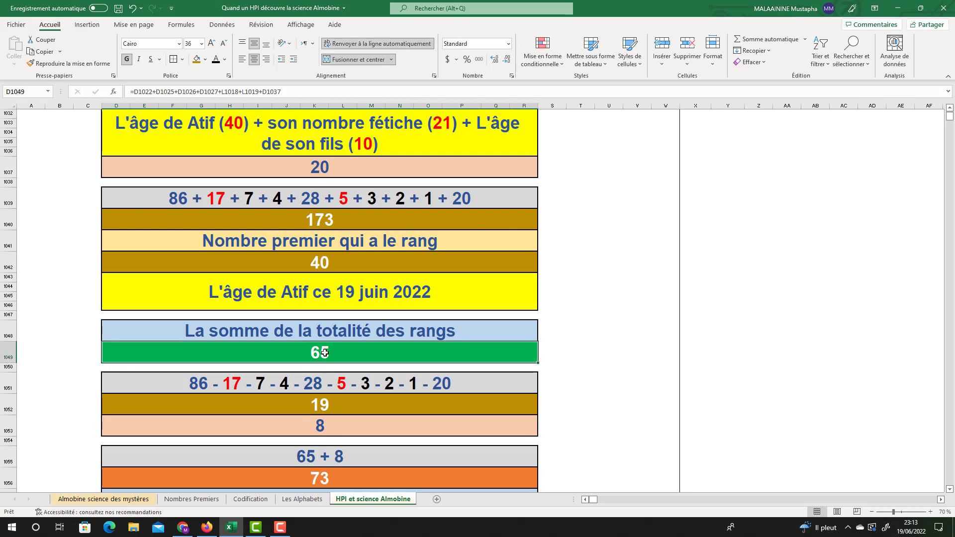
click(319, 421)
scroll(348, 413, down, 1)
click(328, 449)
scroll(337, 434, down, 2)
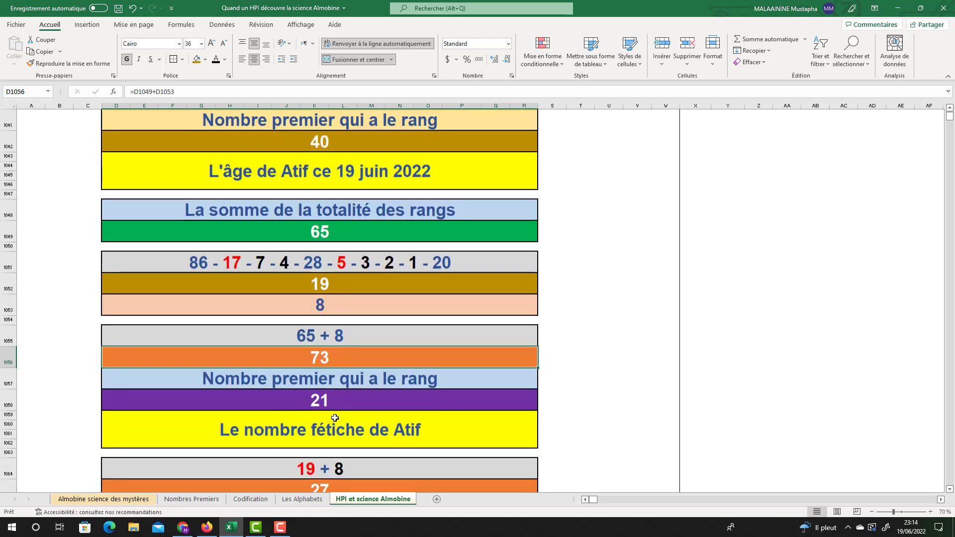
click(325, 402)
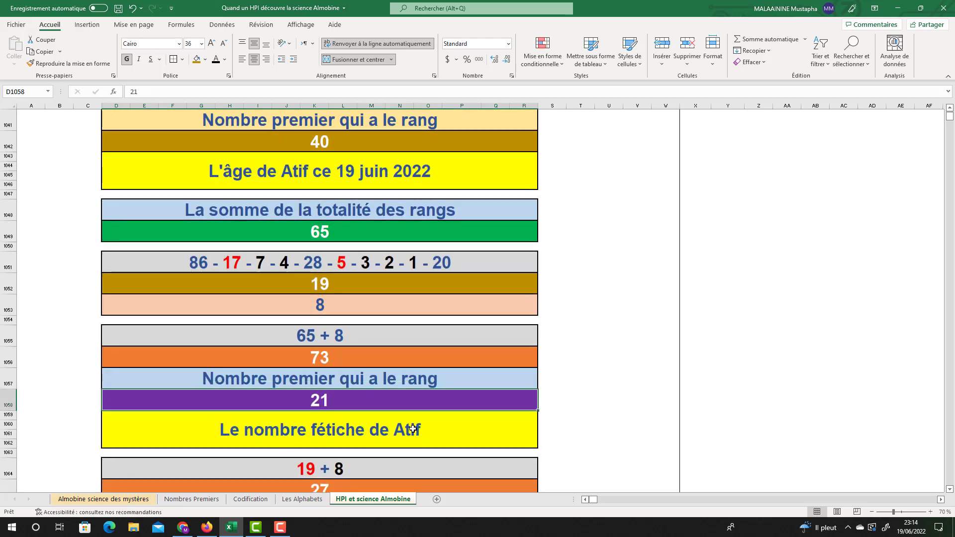
Check the 19 + 8 addition in D1065 and its Mod 23 result in D1067.
scroll(348, 348, down, 1)
click(336, 445)
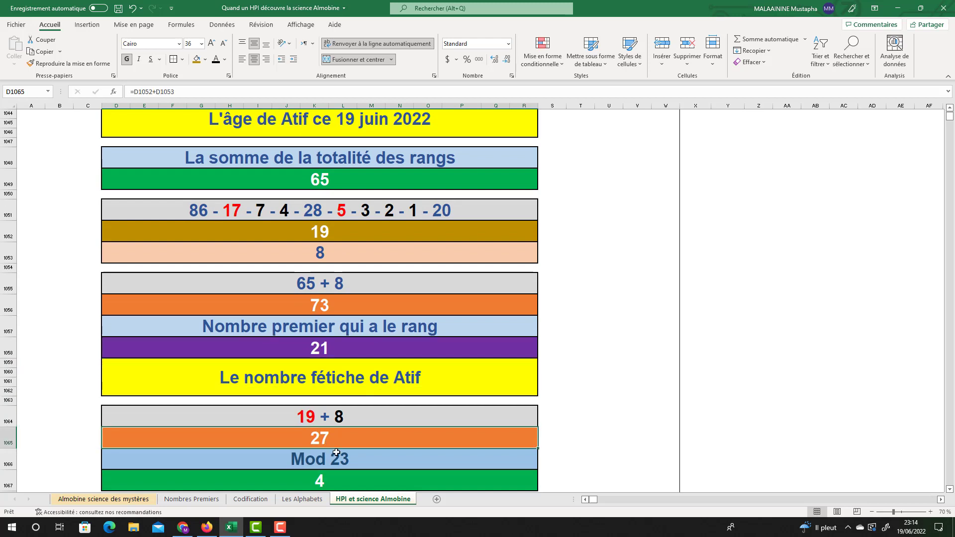
click(318, 481)
Recheck the rank total formula in D1049 without changing it, and inspect the 65 - 4 subtraction in D1070.
double_click(310, 178)
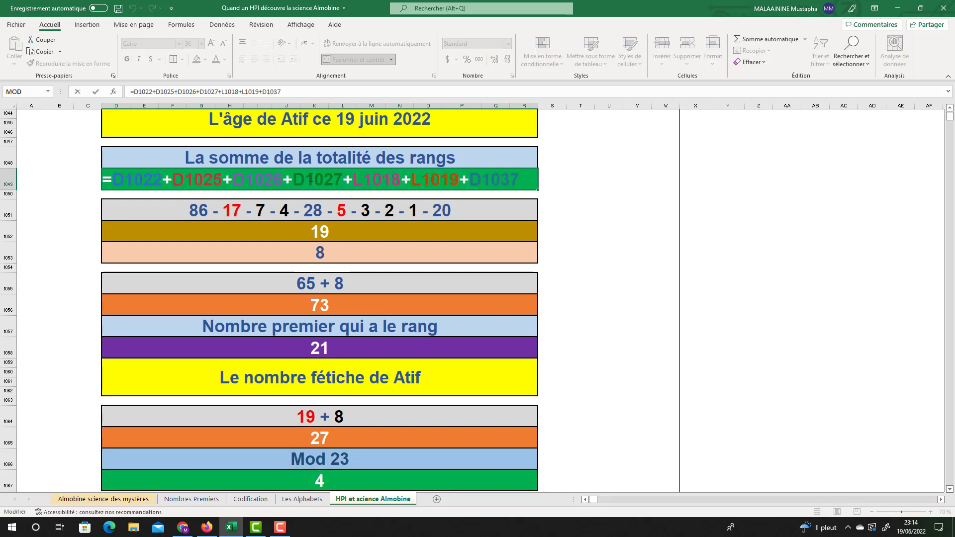
key(Return)
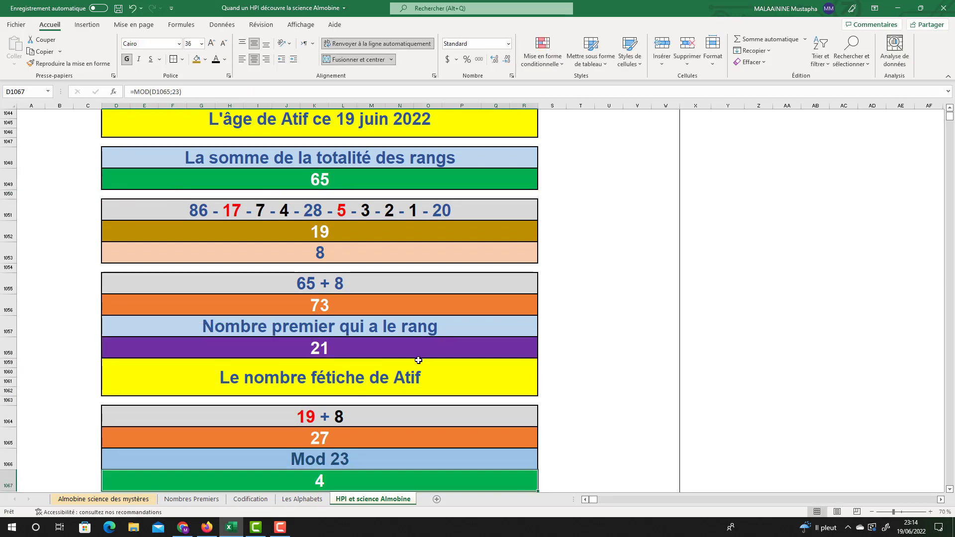
scroll(423, 363, down, 3)
click(418, 356)
click(336, 397)
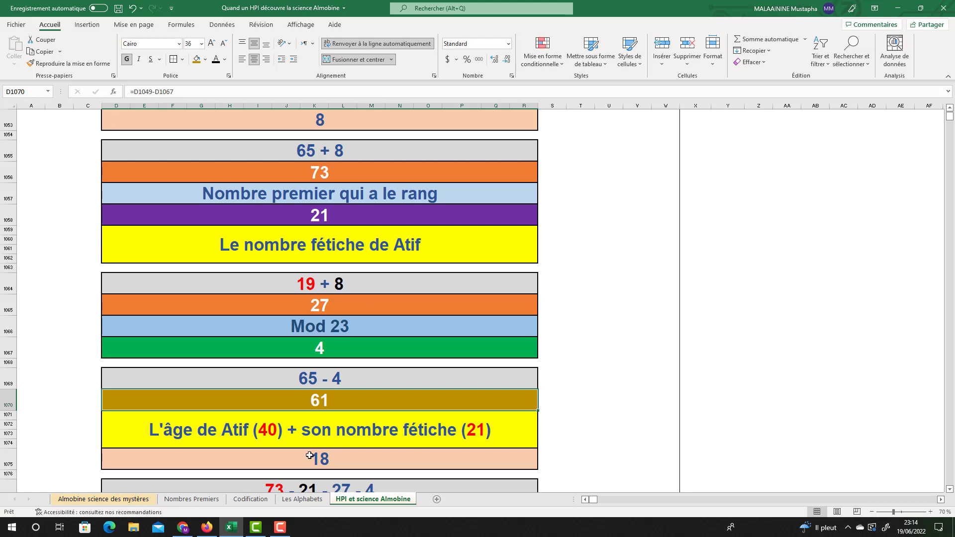
Review the terms in D1056, D1058, D1065 and D1067, and go on to the 73 - 21 - 27 - 4 block.
click(322, 175)
click(321, 212)
click(333, 303)
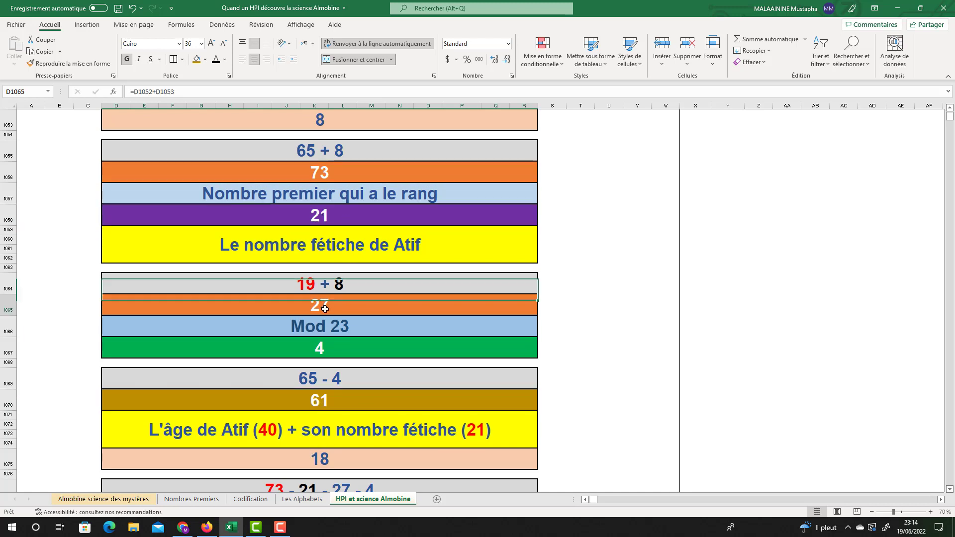
click(321, 350)
scroll(430, 329, down, 2)
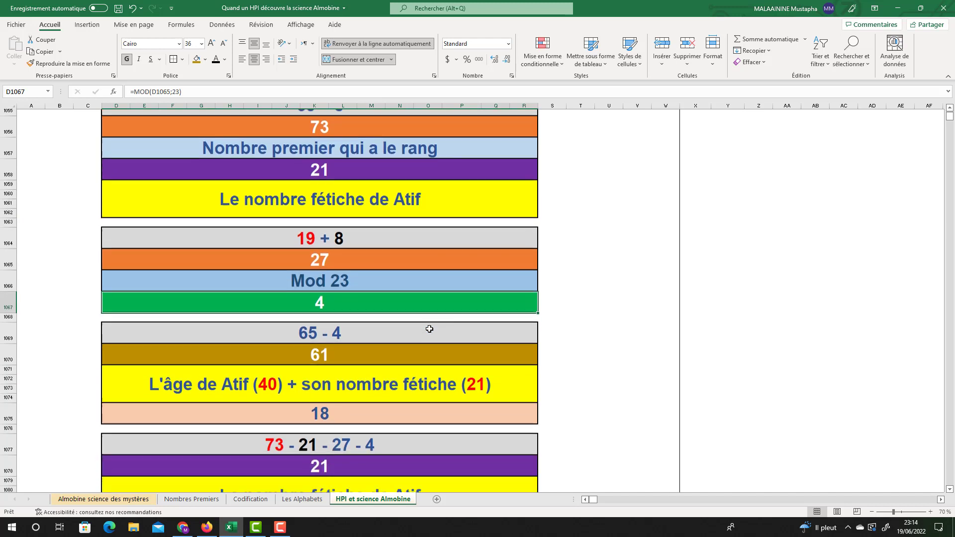
Inspect the 73 - 21 - 27 - 4 subtraction in D1078 and the successive prime ranks in D1084 and D1086.
click(348, 386)
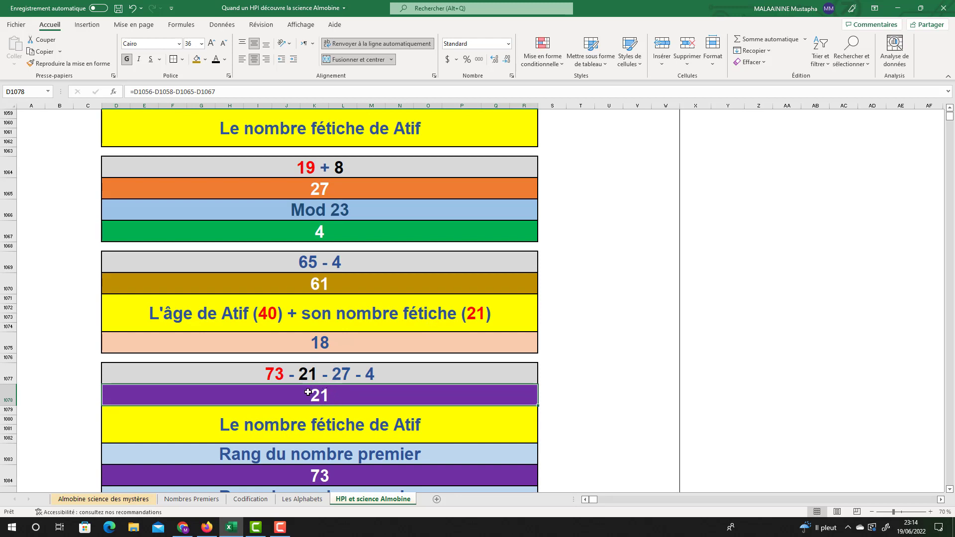
scroll(323, 381, down, 1)
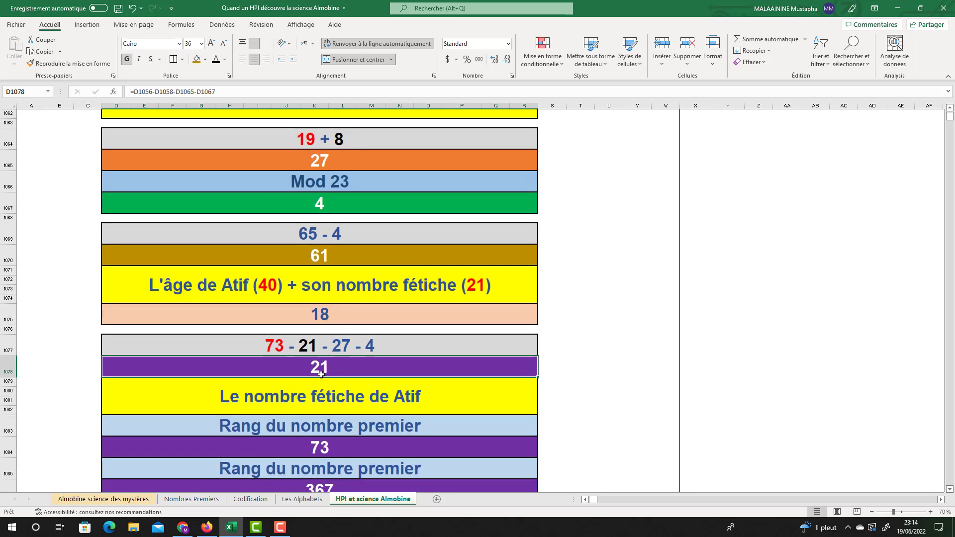
click(311, 445)
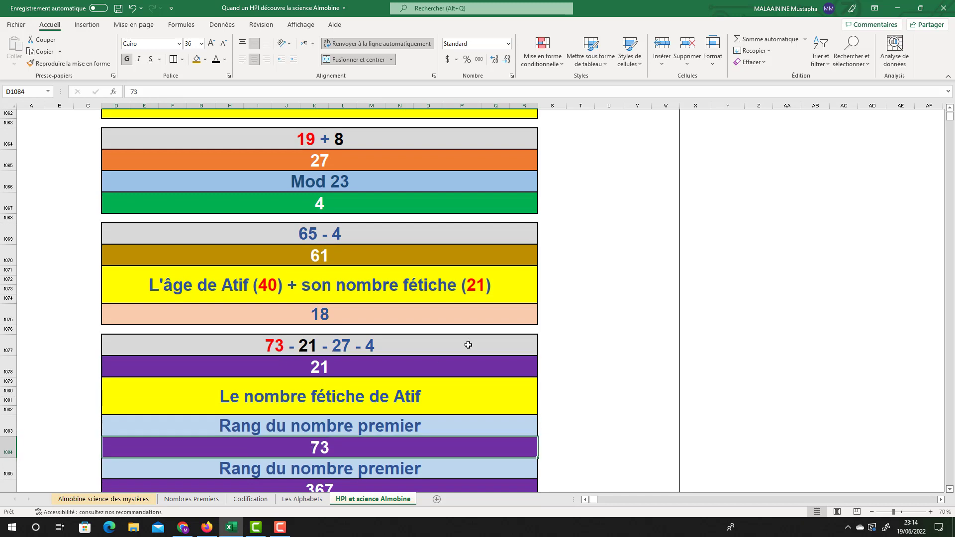
scroll(454, 340, down, 2)
click(342, 388)
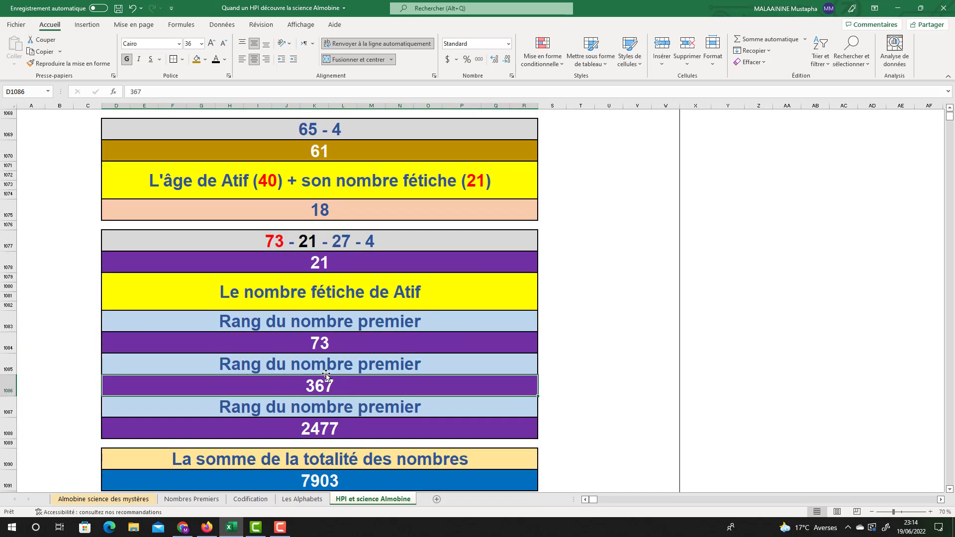
scroll(325, 378, down, 1)
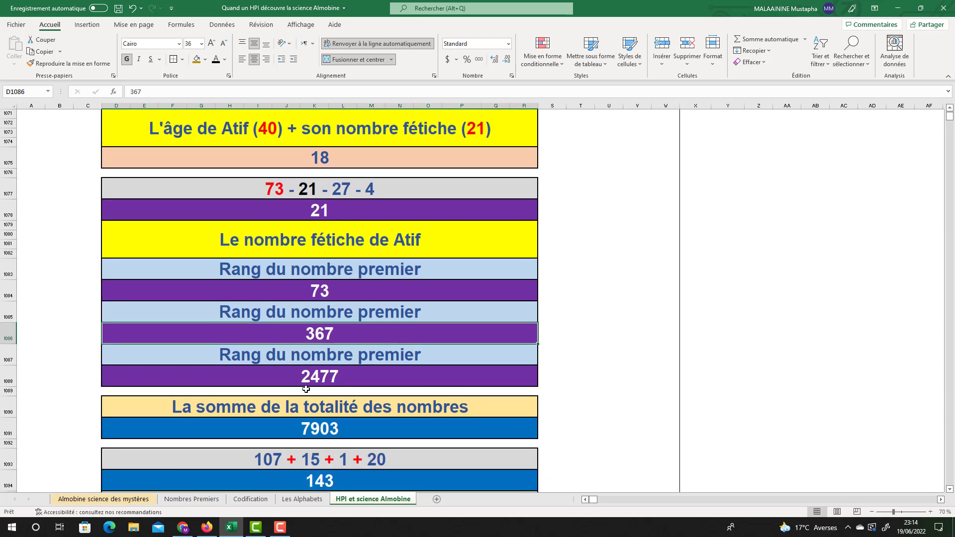
Check the grand total formula in D1091 and trace its summed range D1013:R1088 up to the 1703 and 2366 blocks.
double_click(336, 425)
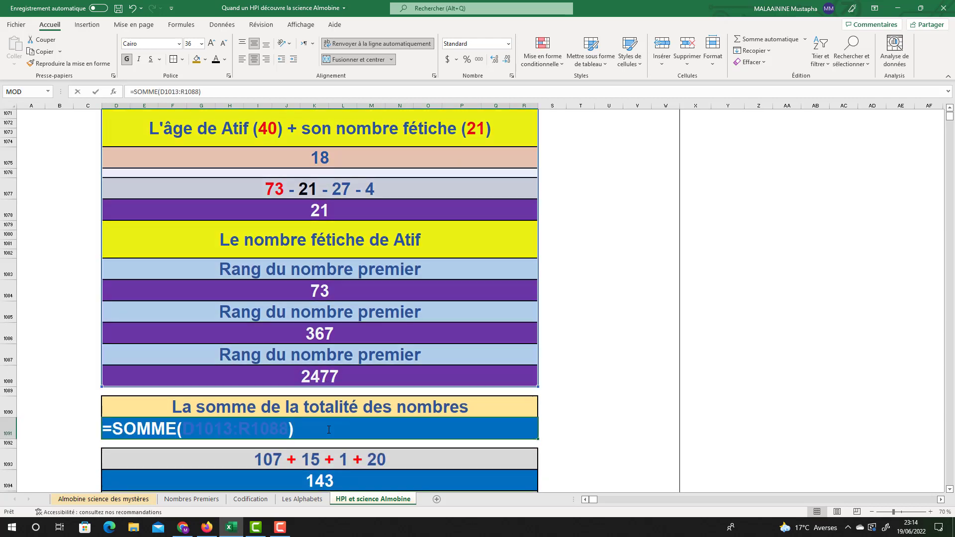
scroll(425, 308, up, 18)
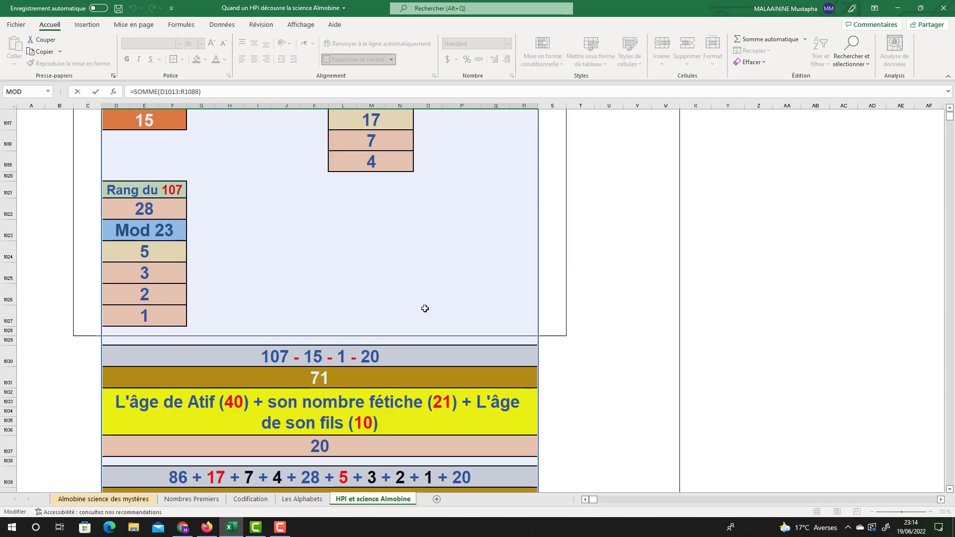
scroll(424, 308, up, 3)
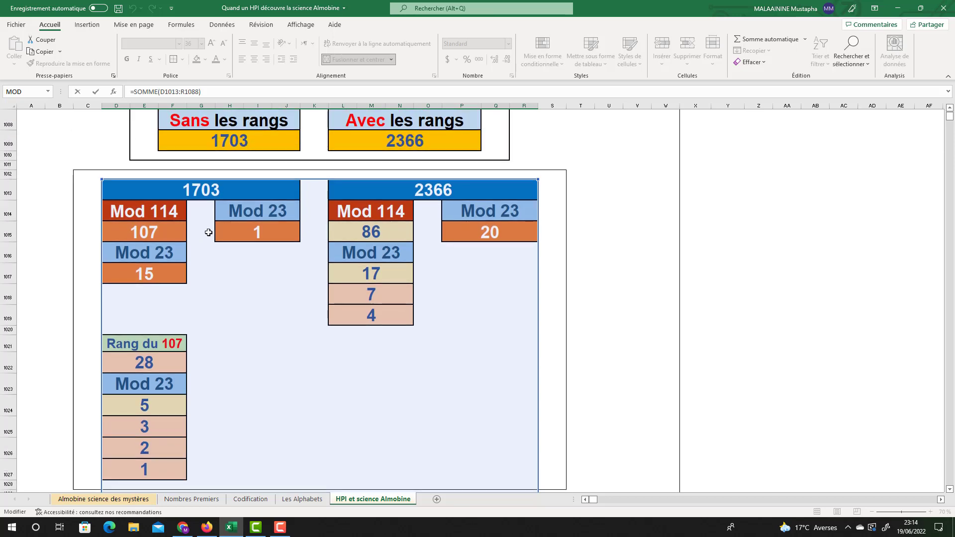
key(Return)
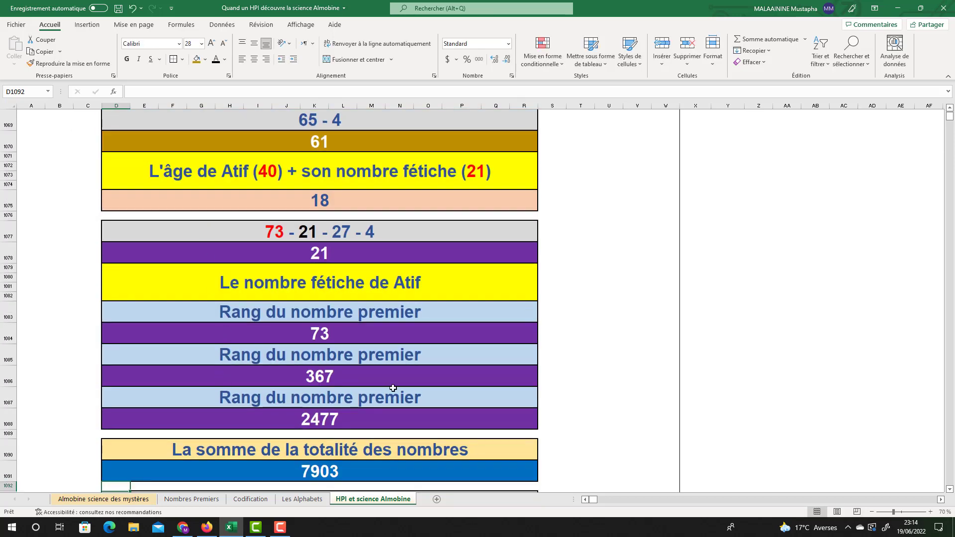
Check the 107 + 15 + 1 + 20 addition in D1094 against its source cells D1015, D1017, H1015 and P1015.
scroll(318, 452, down, 1)
click(327, 466)
double_click(327, 466)
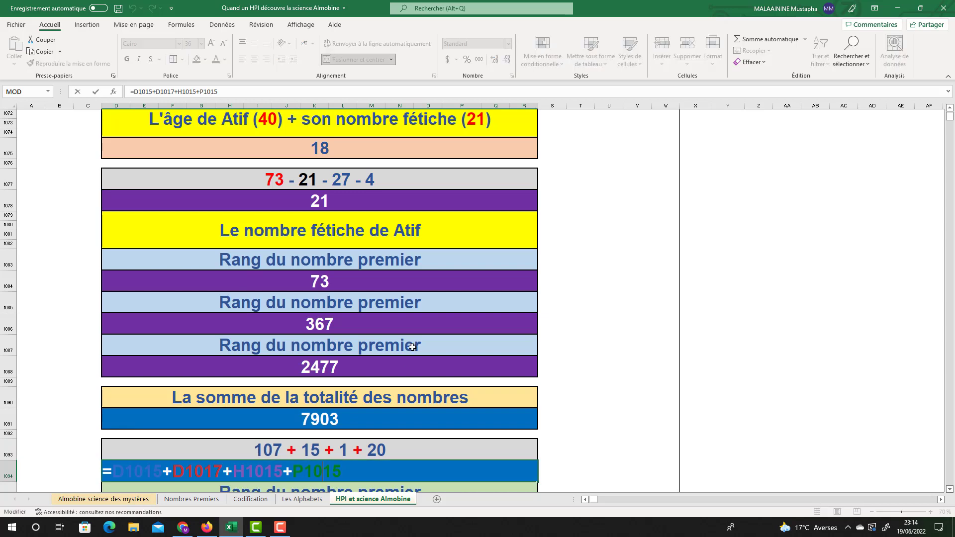
scroll(412, 346, up, 18)
scroll(412, 346, up, 5)
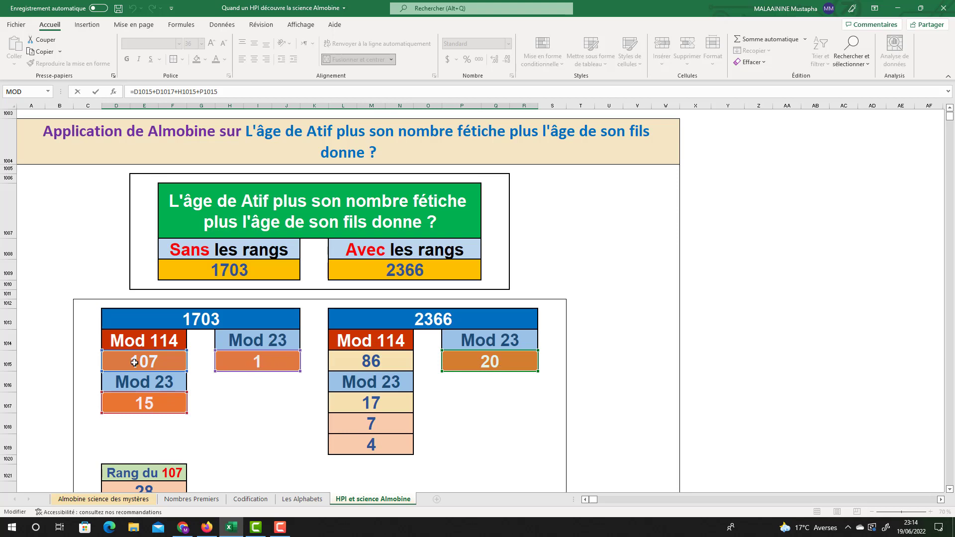
scroll(224, 377, down, 4)
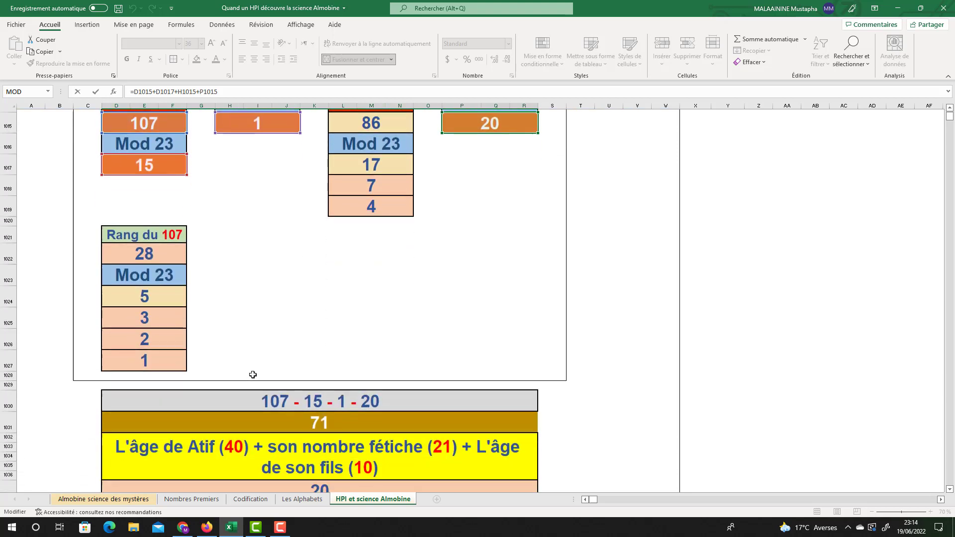
scroll(243, 381, up, 5)
scroll(236, 381, down, 5)
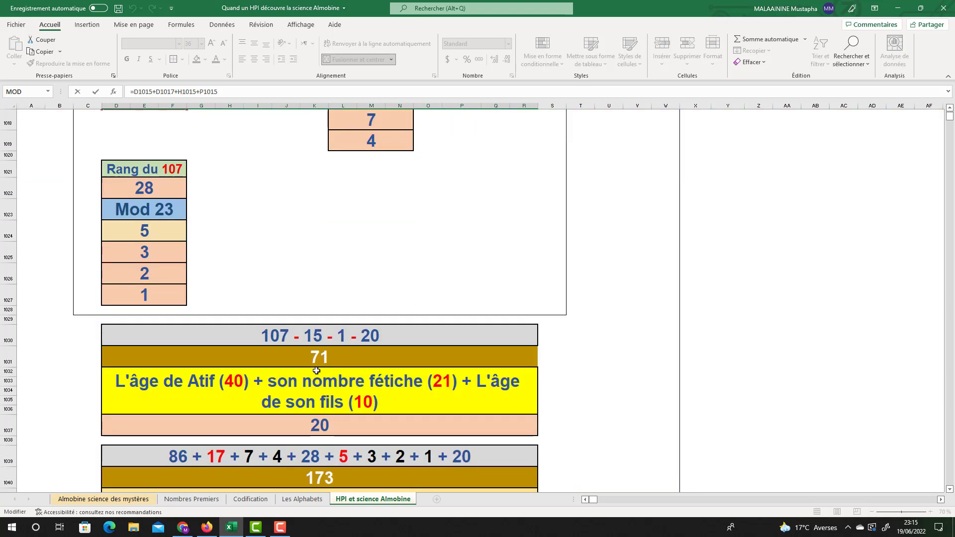
scroll(331, 357, up, 5)
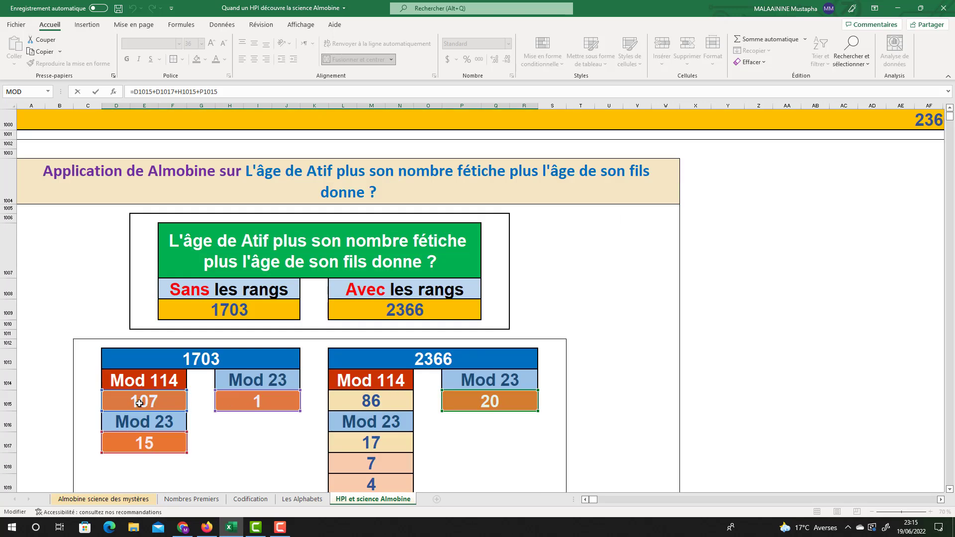
scroll(272, 434, down, 20)
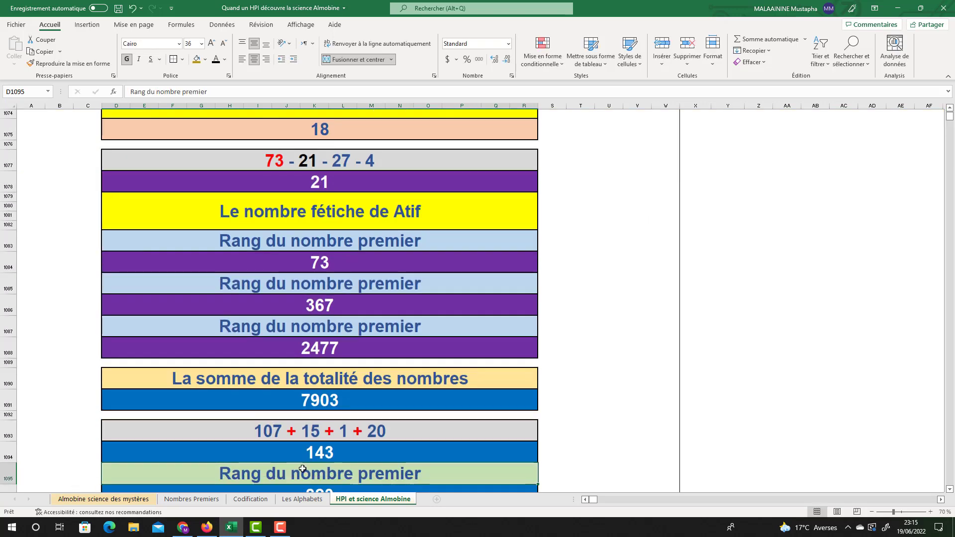
key(Return)
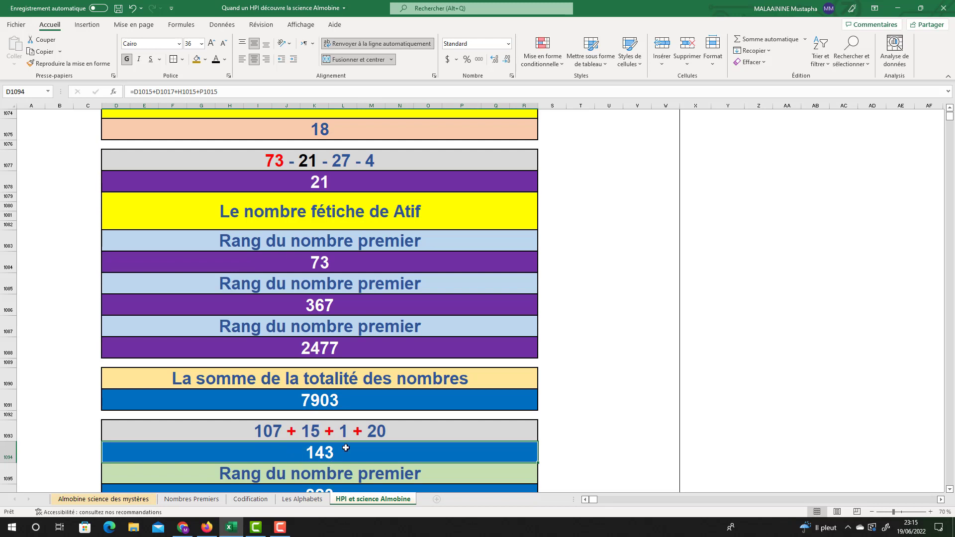
Check the 7903 - 823 - 143 subtraction in D1099 and its Mod 23 formula in D1101.
scroll(316, 468, down, 1)
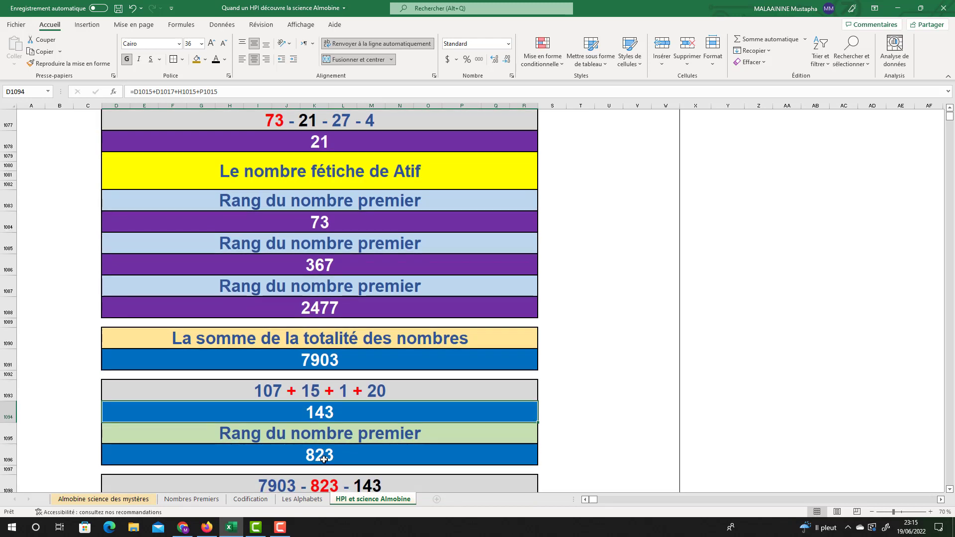
scroll(323, 460, down, 1)
double_click(324, 460)
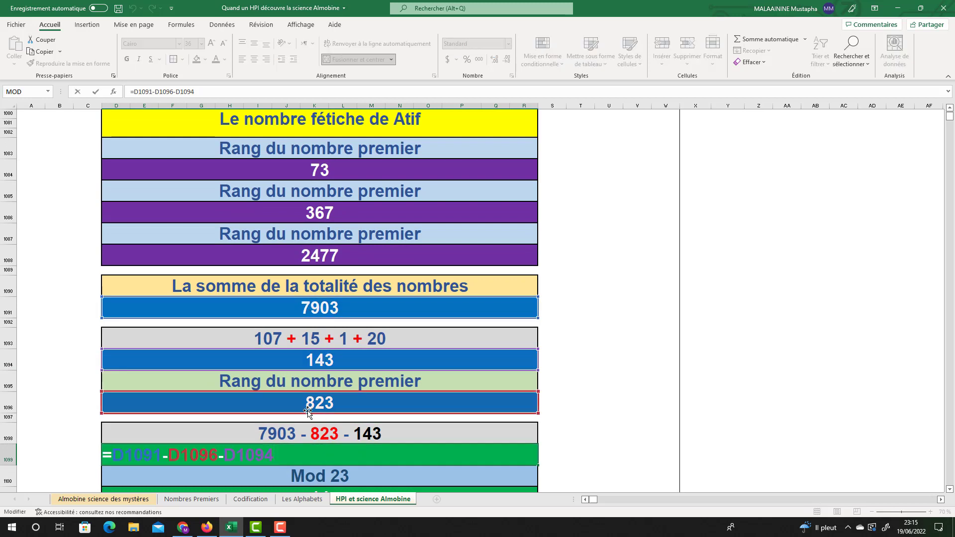
key(Return)
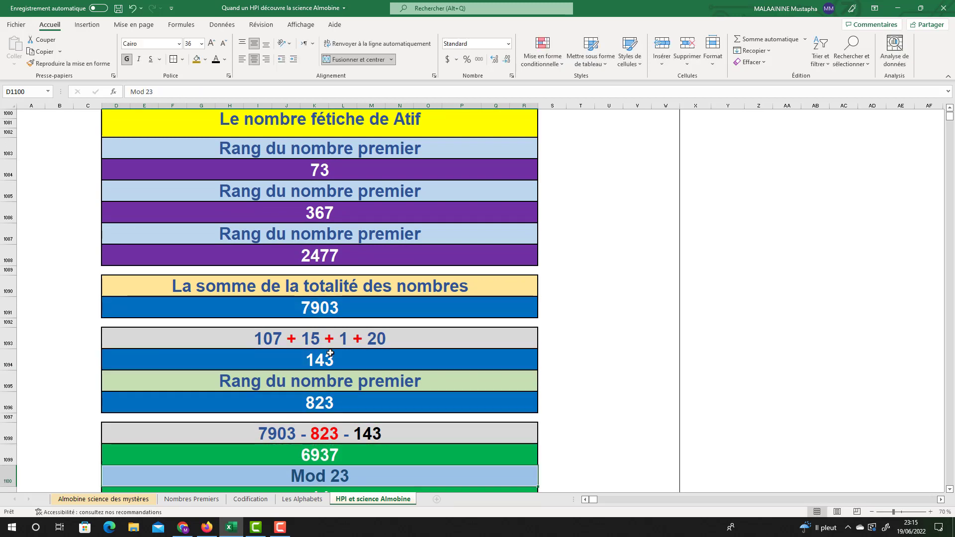
scroll(500, 374, down, 2)
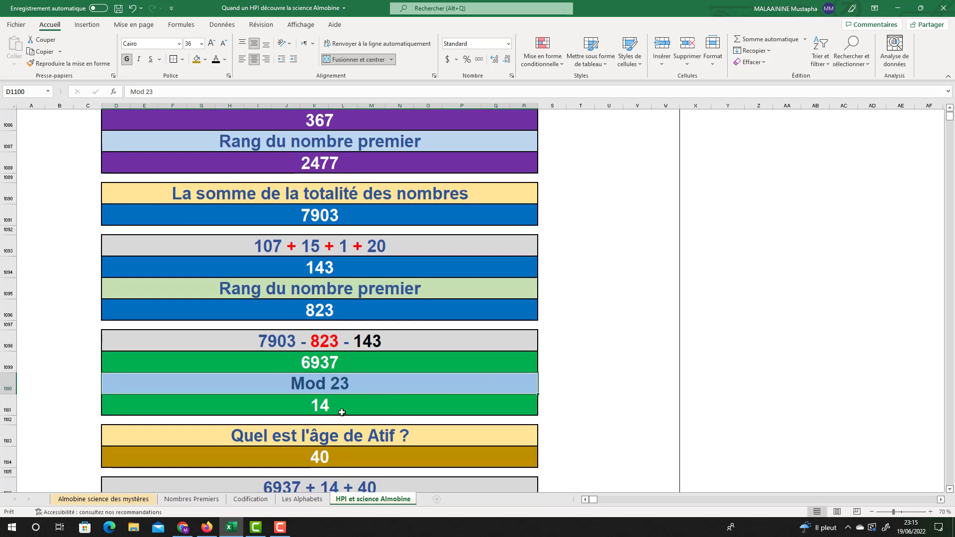
click(319, 404)
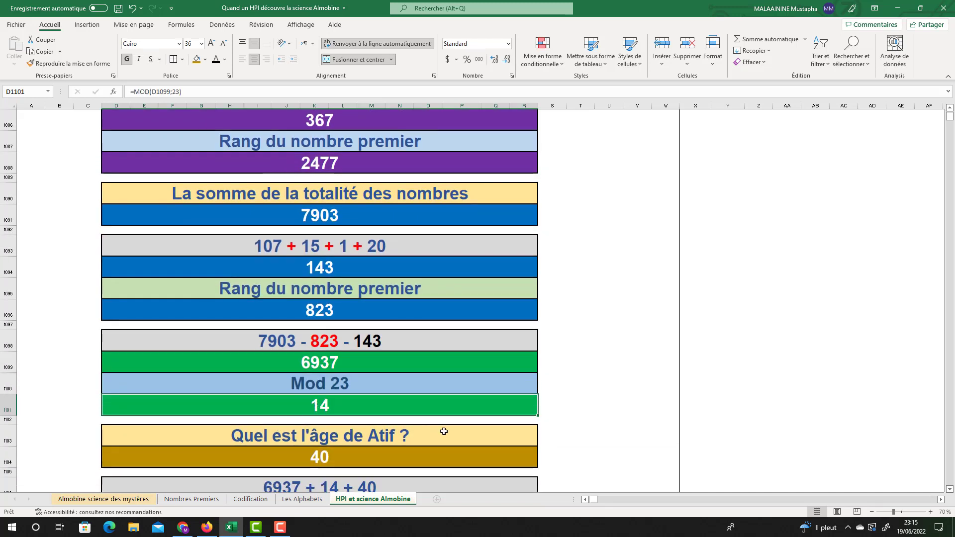
Review the age value in D1104 and compare it with the earlier 40 + 14 addition in D974.
scroll(444, 430, down, 1)
scroll(444, 430, down, 1)
click(339, 393)
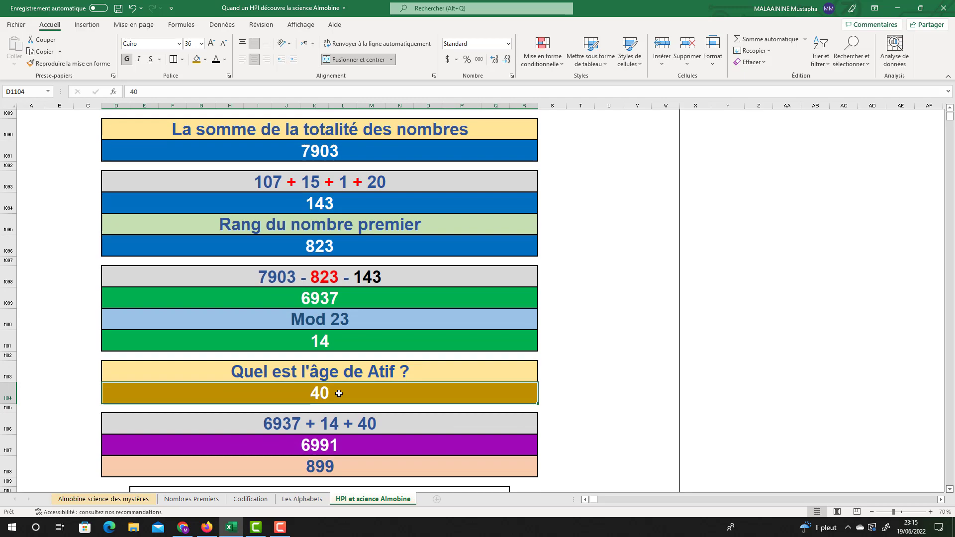
scroll(372, 364, up, 20)
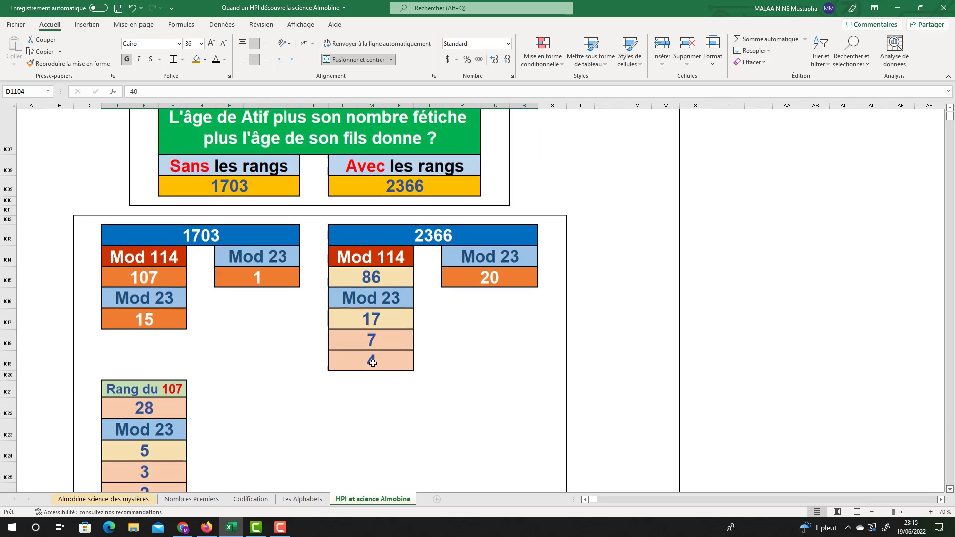
scroll(372, 364, up, 15)
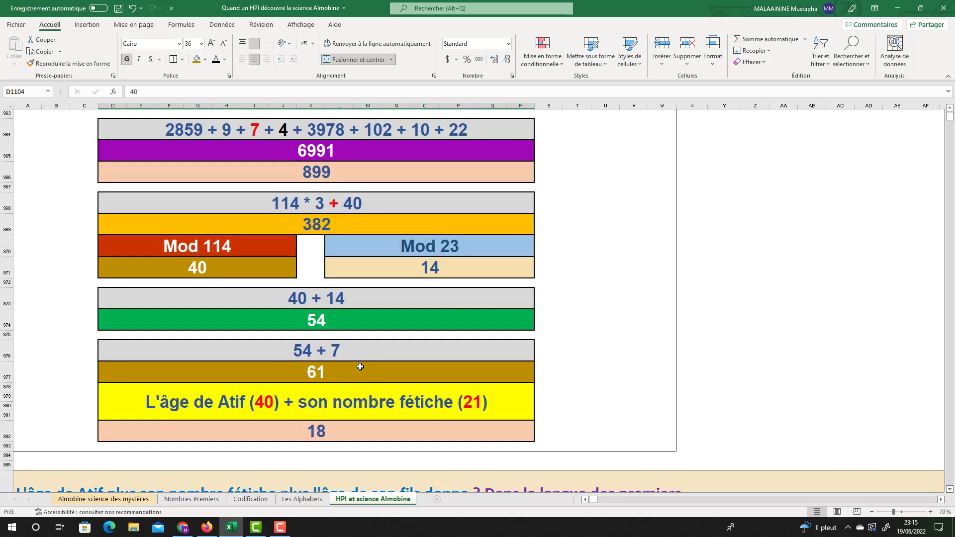
click(304, 323)
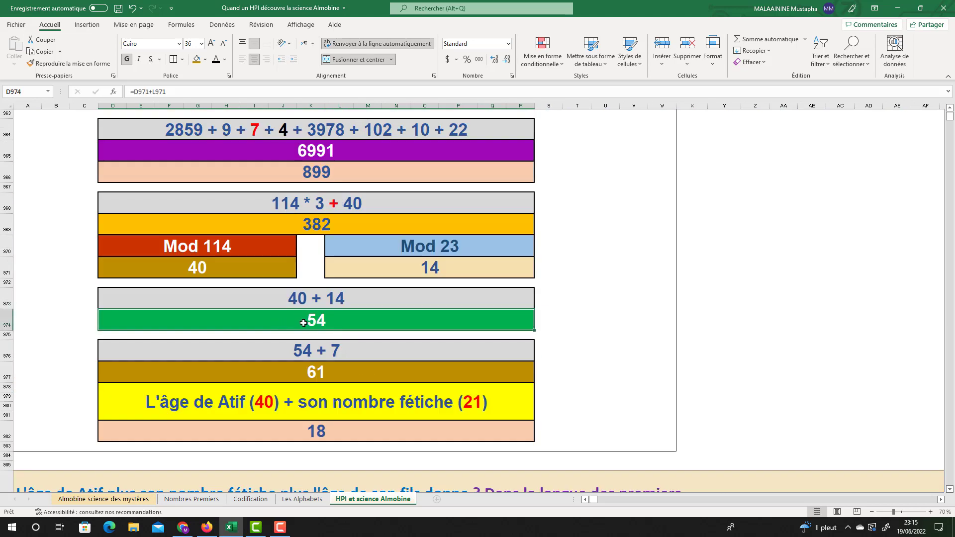
Recheck the Mod 23 result in D1101 and the terms of the 6937 + 14 + 40 addition in D1107.
scroll(304, 323, down, 20)
scroll(308, 326, down, 13)
scroll(307, 327, down, 4)
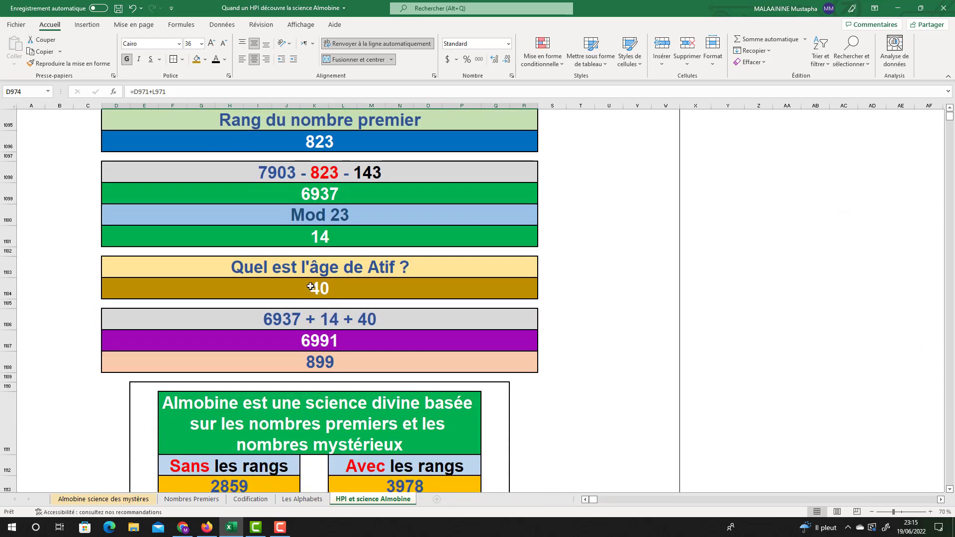
double_click(331, 238)
key(Return)
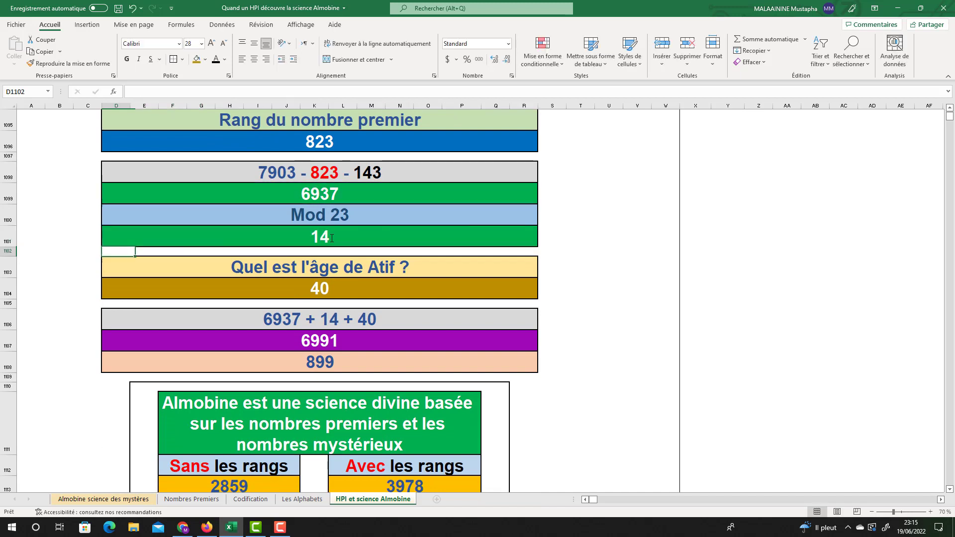
double_click(324, 337)
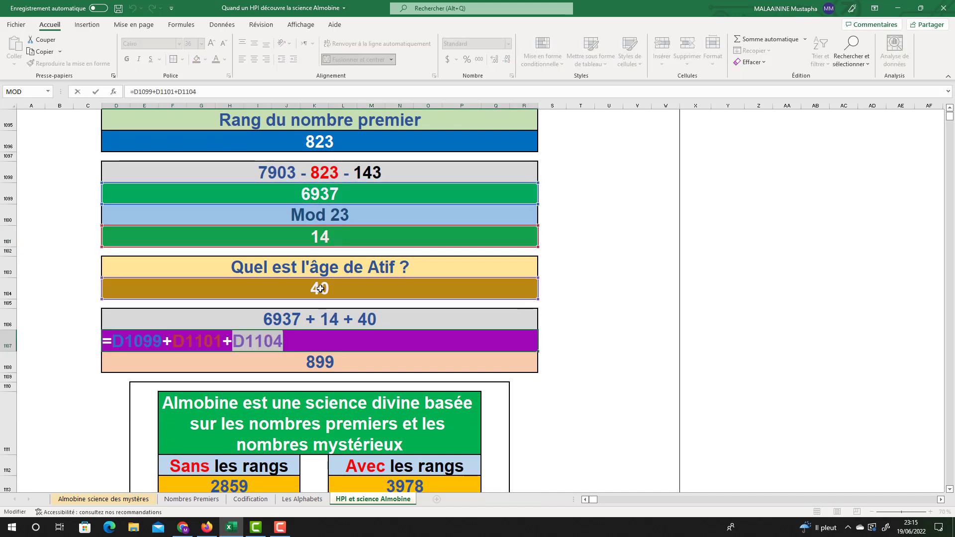
key(Return)
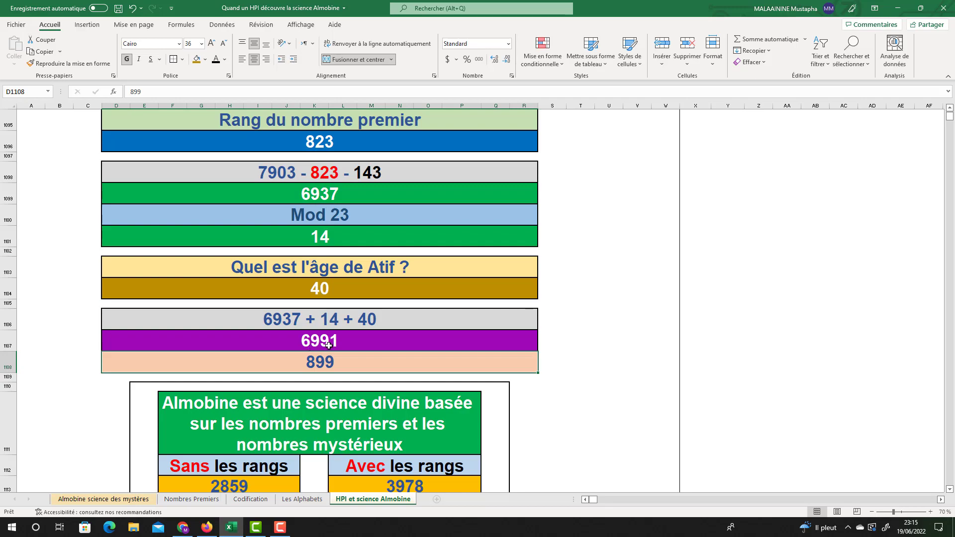
Return to the 114 * 3 + 40 block and select its Mod 114 and Mod 23 results in row 971.
scroll(417, 223, up, 20)
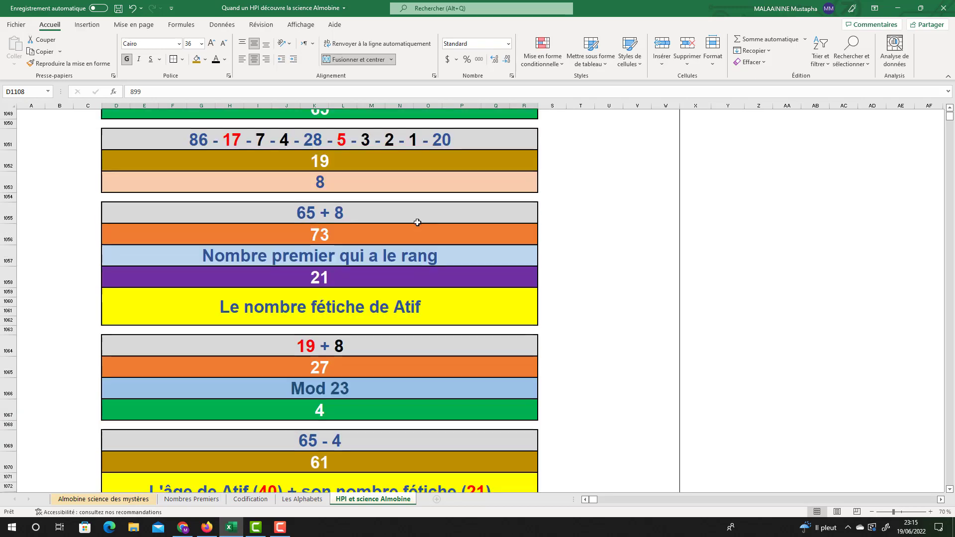
scroll(417, 222, up, 12)
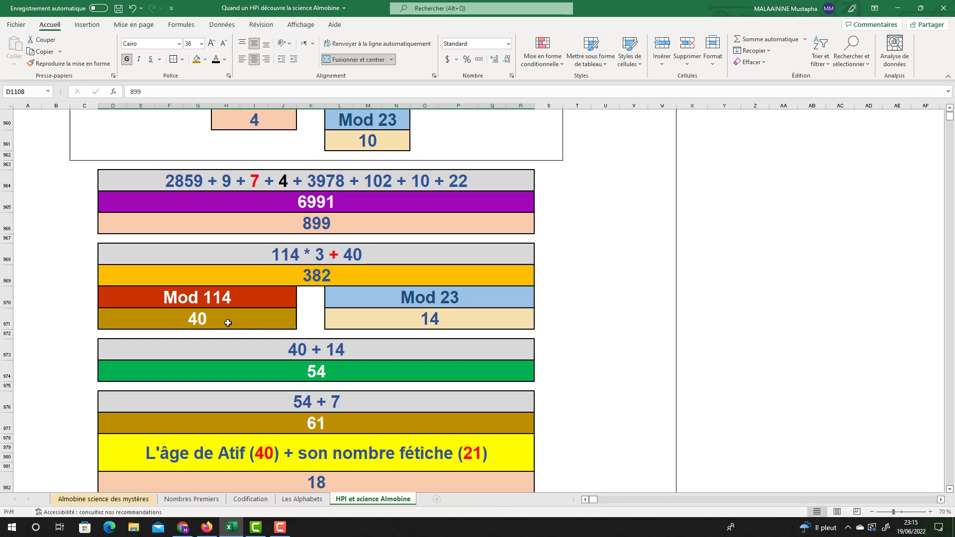
drag(228, 323, 437, 319)
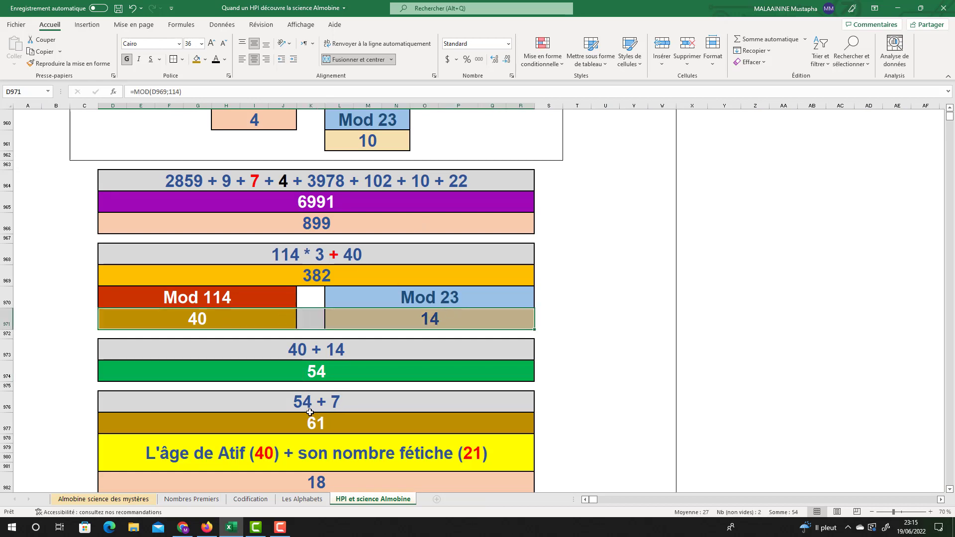
Inspect the sum formula in D1125 below the 2859 and 3978 blocks, and go on to the HPI question in row 1130.
scroll(366, 341, down, 20)
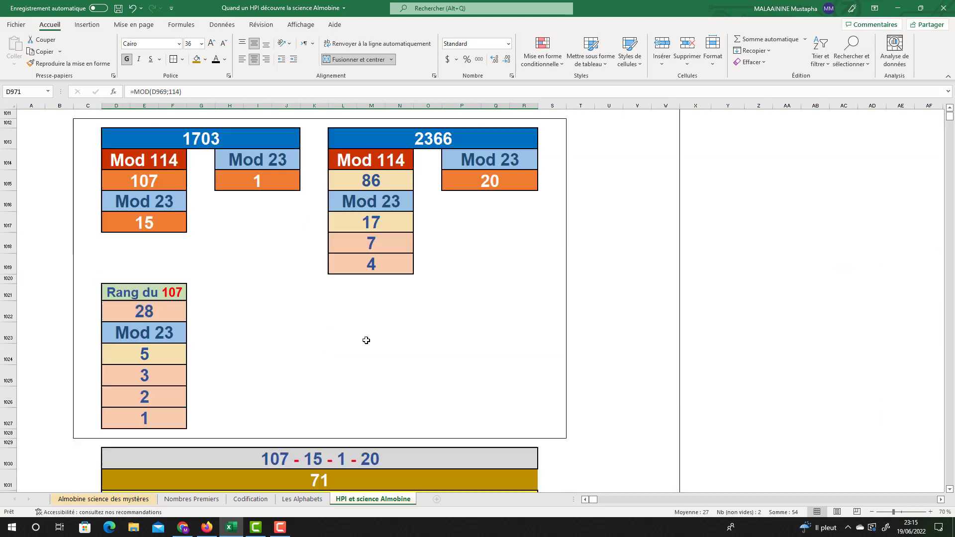
scroll(365, 340, down, 10)
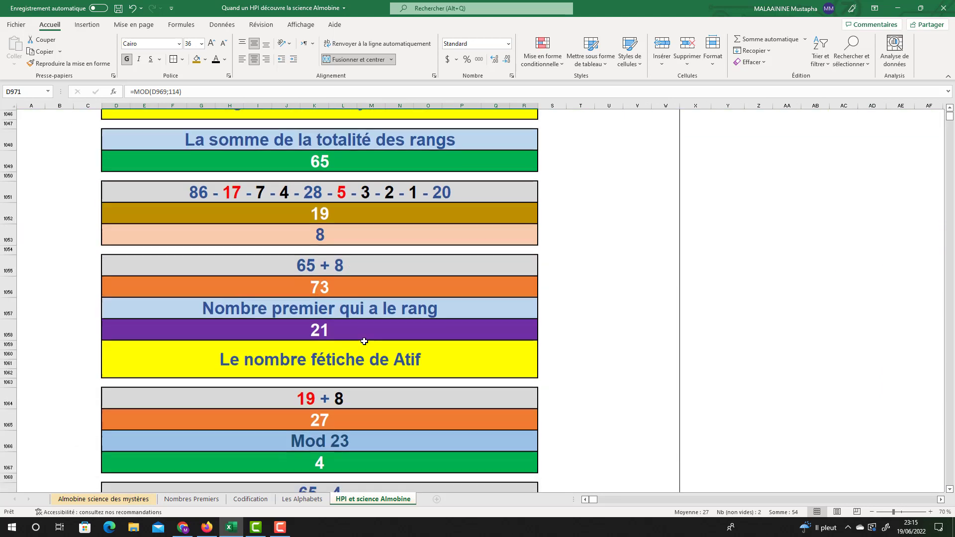
scroll(364, 341, down, 13)
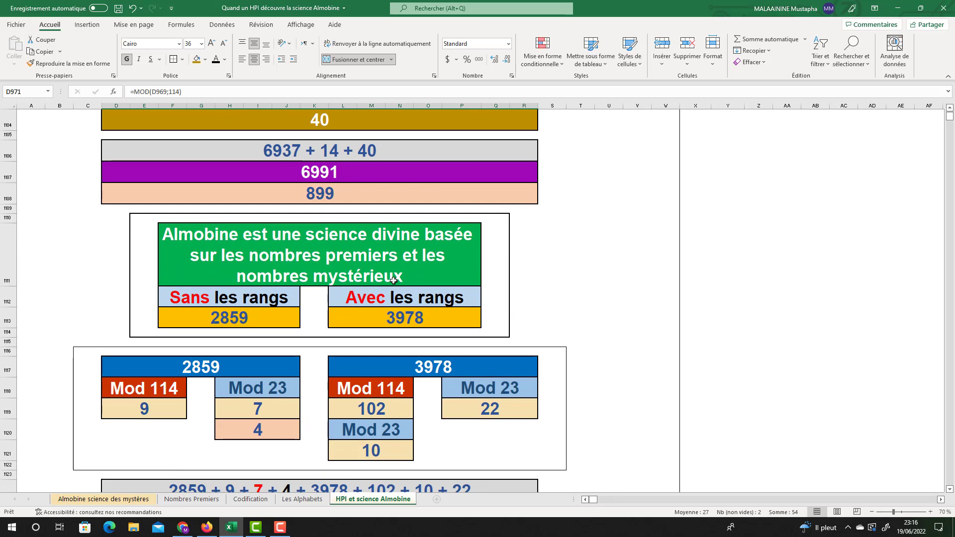
scroll(393, 279, down, 3)
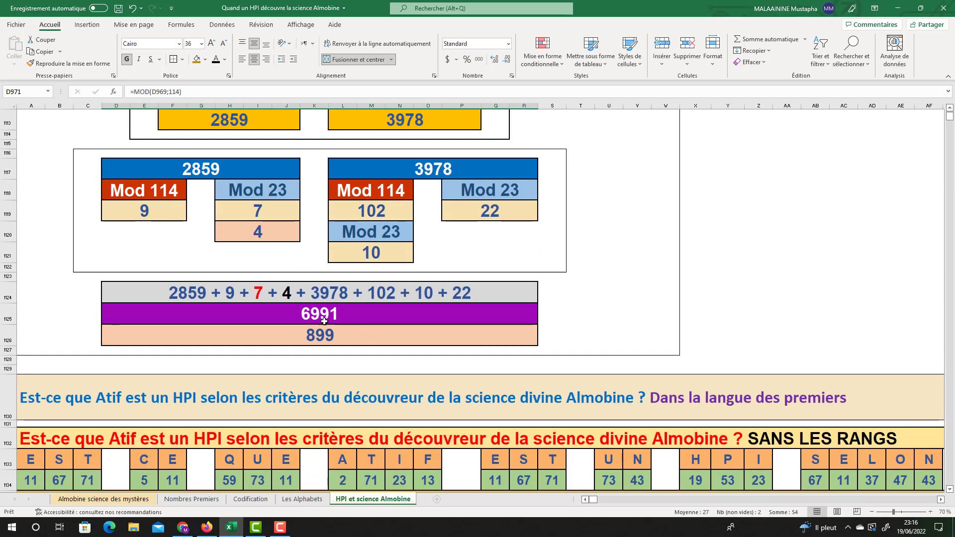
click(314, 311)
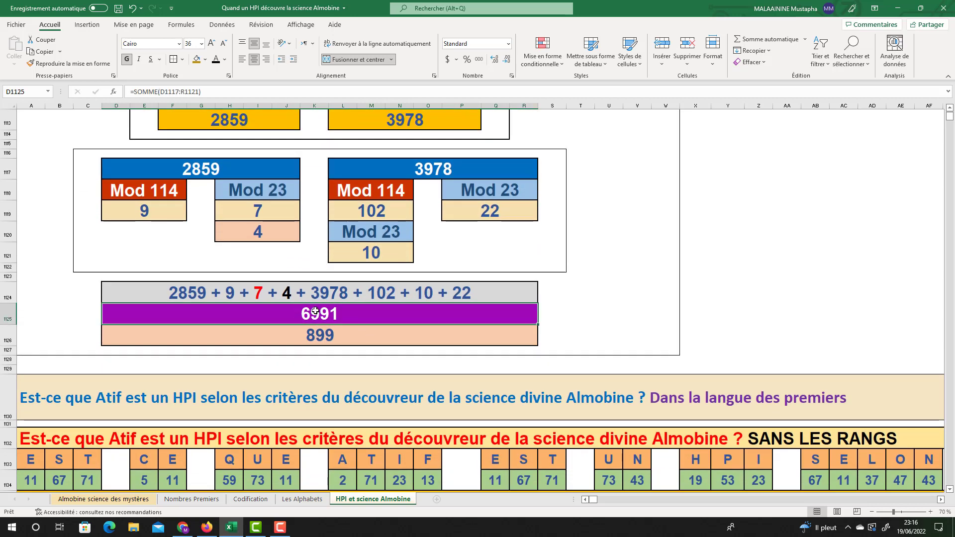
scroll(319, 310, down, 2)
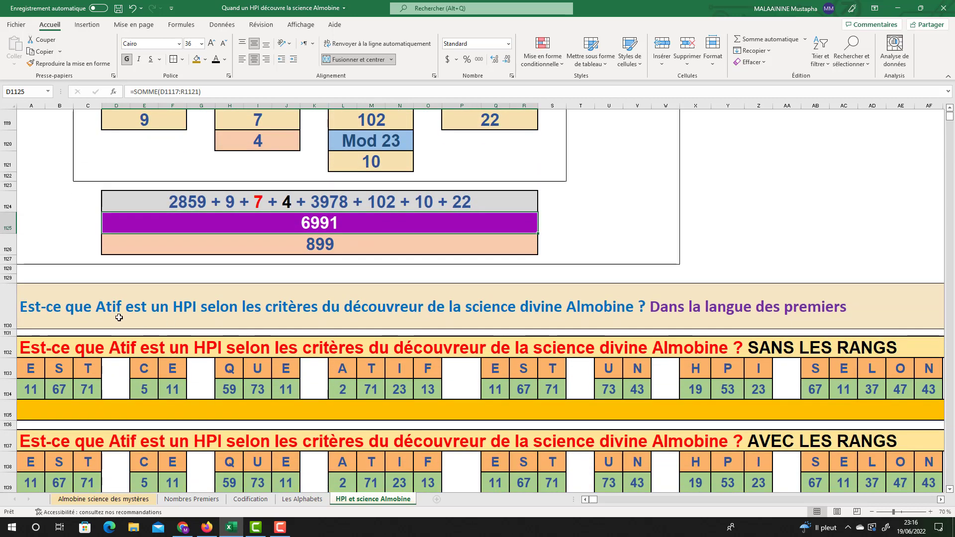